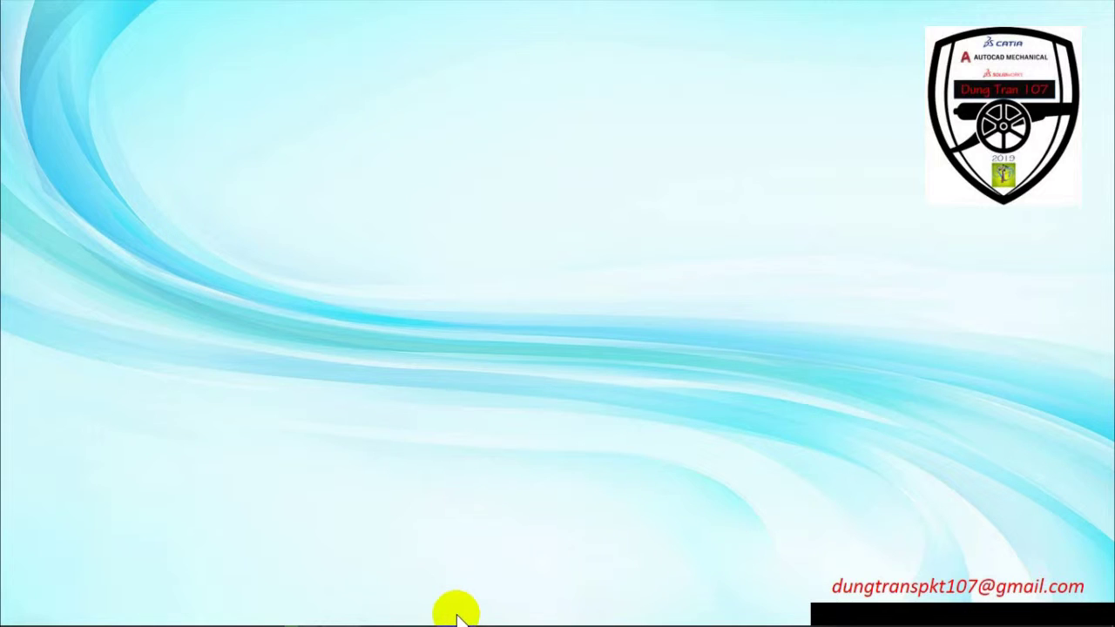
Review the part's orthographic views and dimensions in 3d _ cad.pdf, then return to AutoCAD
click(381, 612)
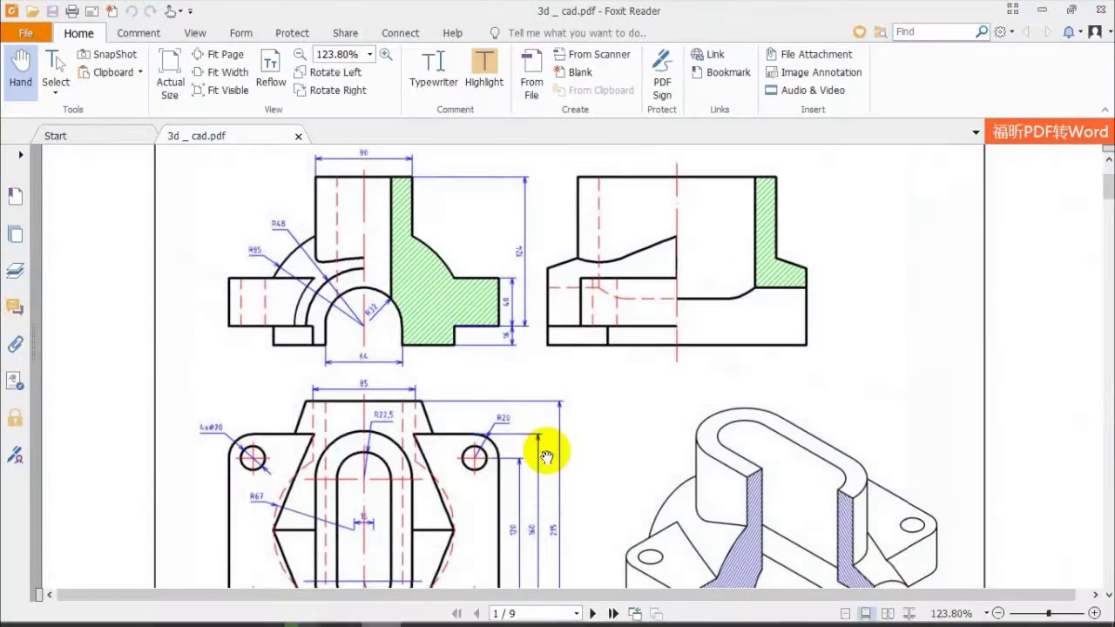
scroll(548, 461, down, 2)
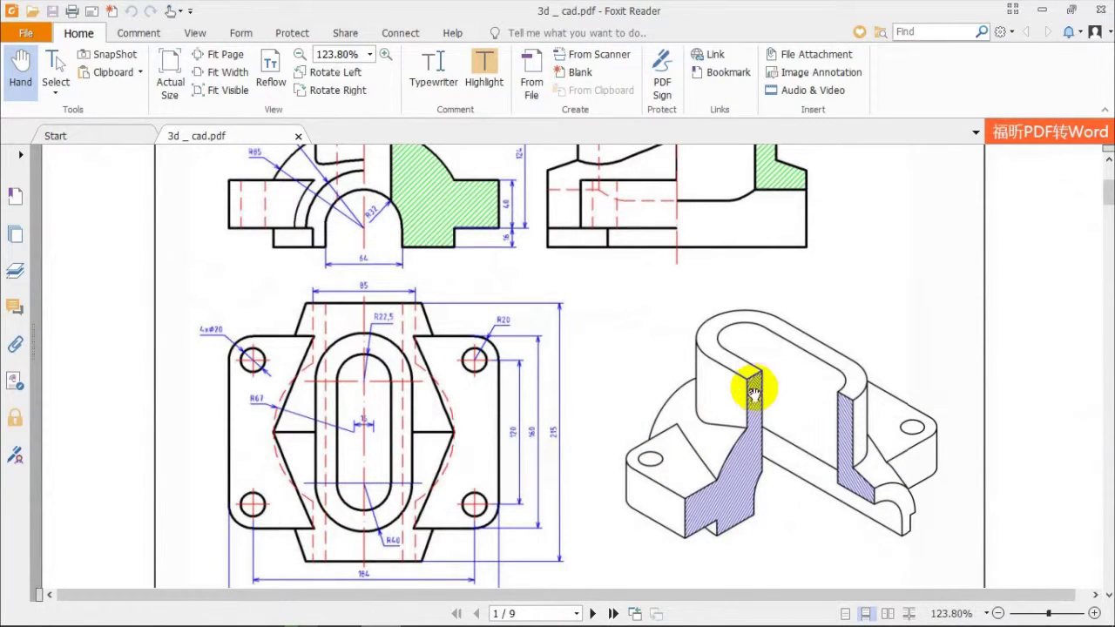
scroll(754, 395, up, 2)
scroll(754, 394, down, 2)
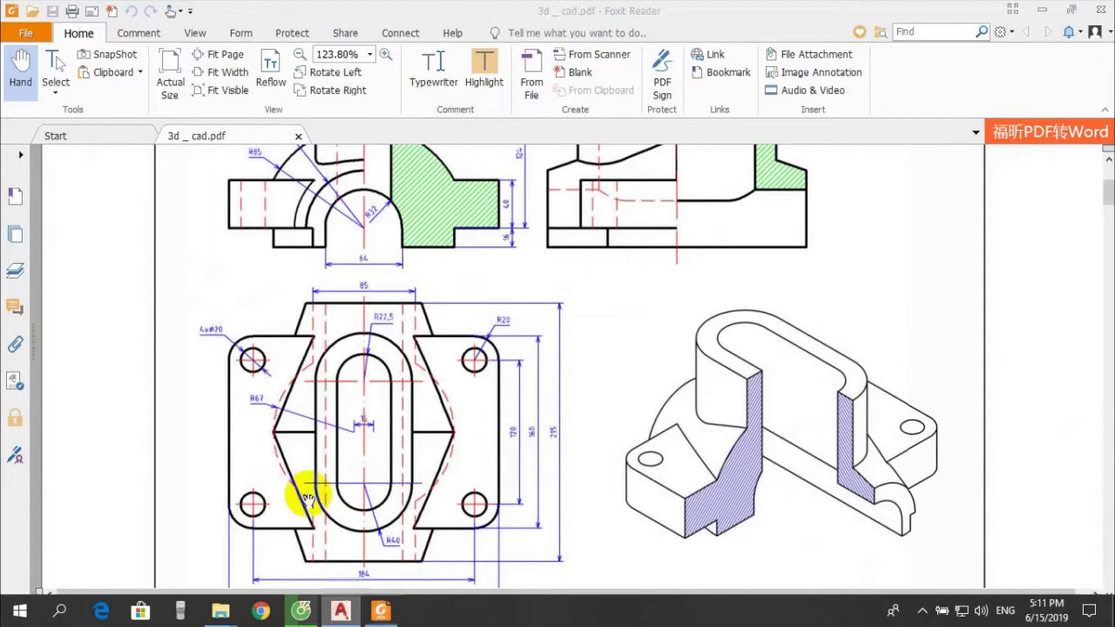
click(345, 601)
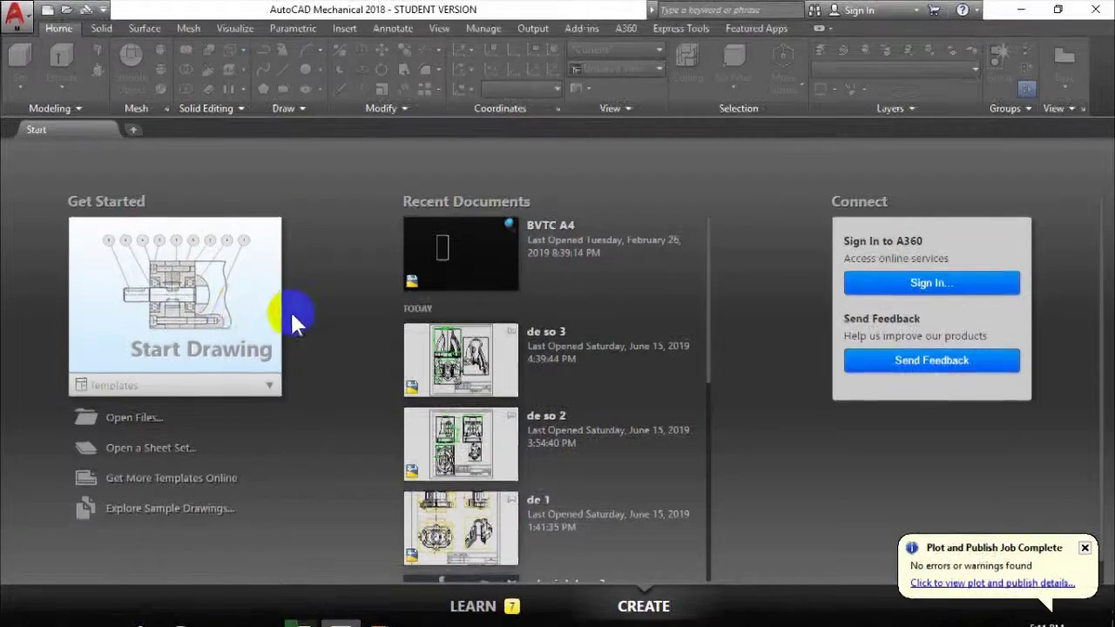
Start a blank Drawing11 from the Start tab, glance at the PDF, and come back
click(224, 266)
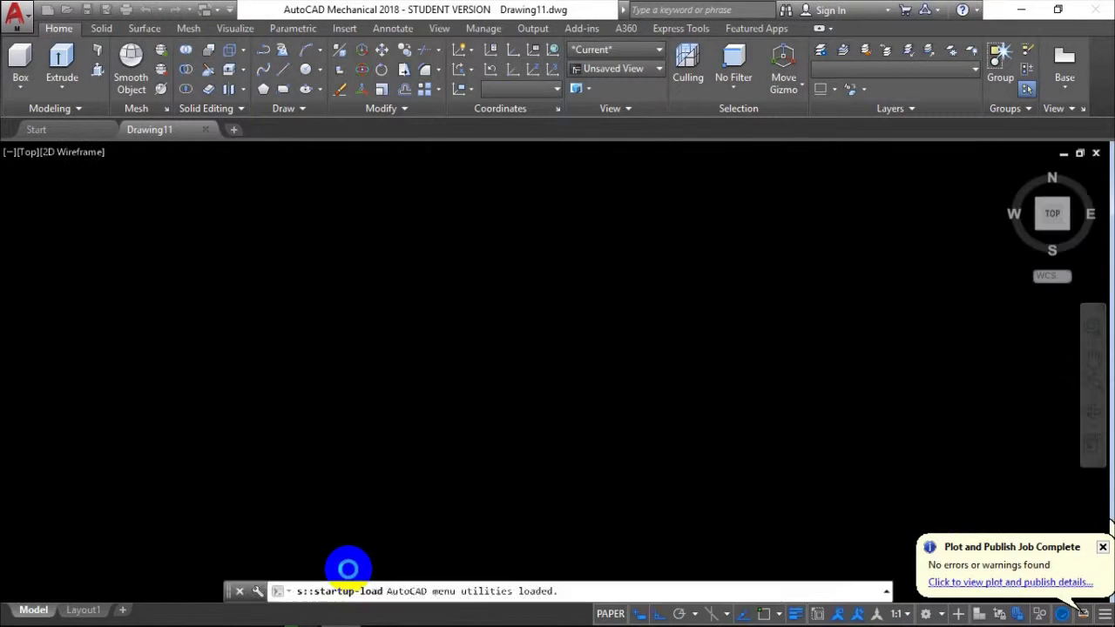
click(389, 615)
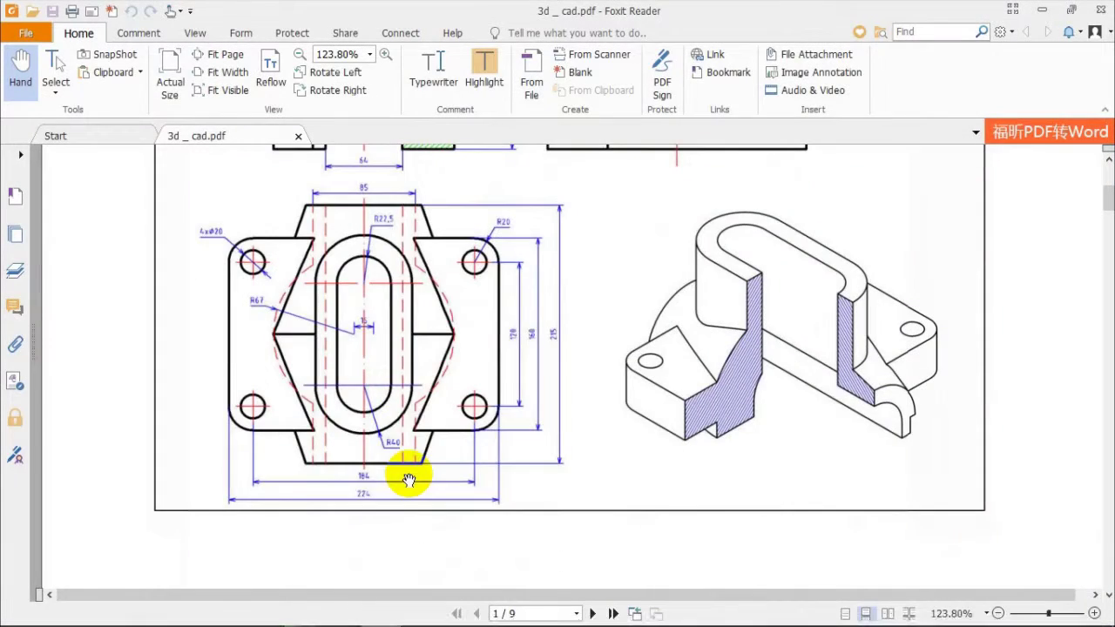
click(328, 604)
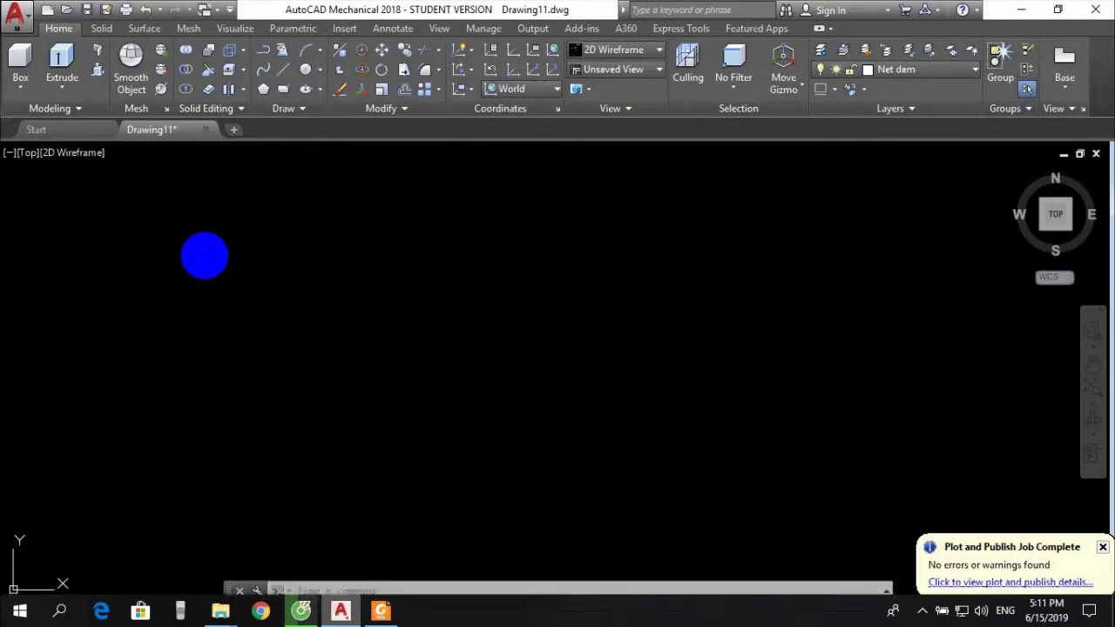
Draw a 224 × 160 rectangle with REC and centre it in the view
text(rec)
key(Return)
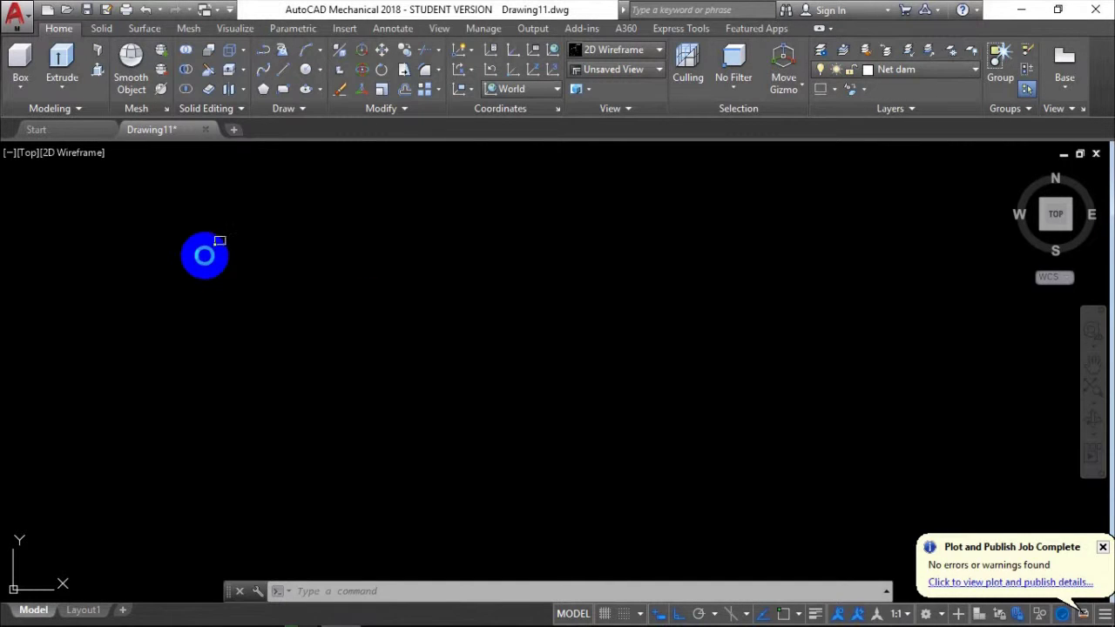
click(107, 230)
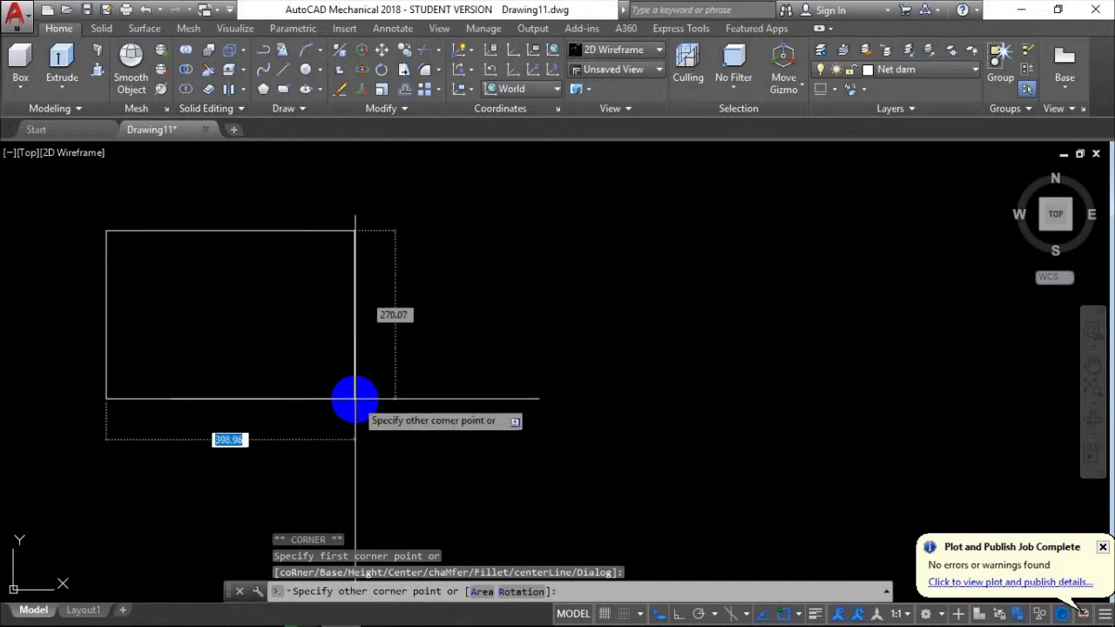
text(224)
key(Tab)
text(160)
key(Return)
scroll(285, 301, up, 2)
middle_drag(276, 267, 323, 290)
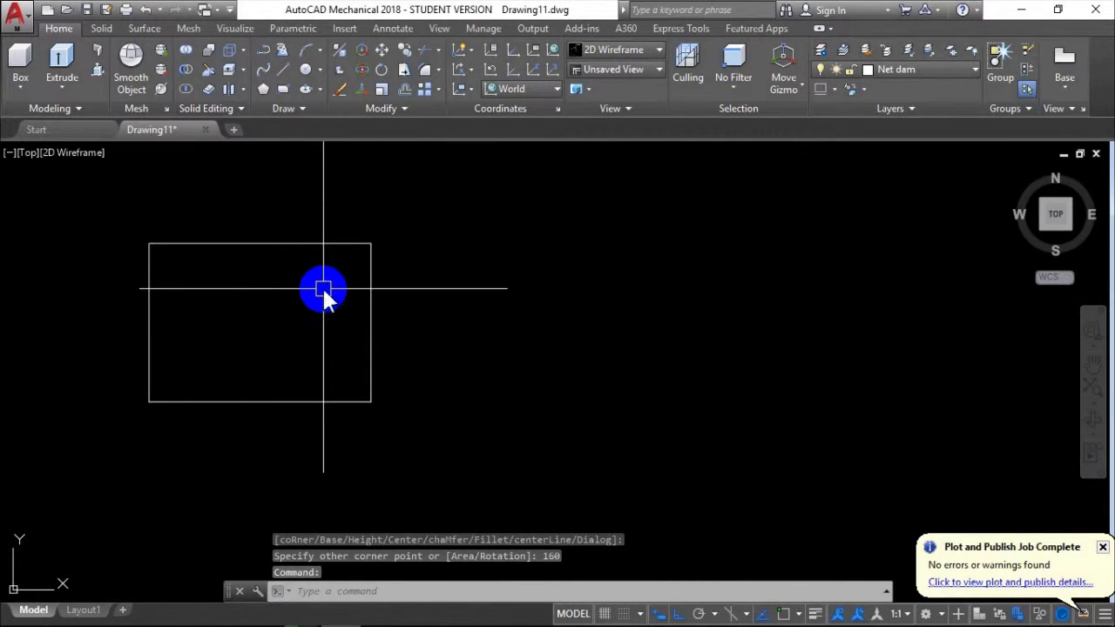
text(f)
key(Return)
text(20)
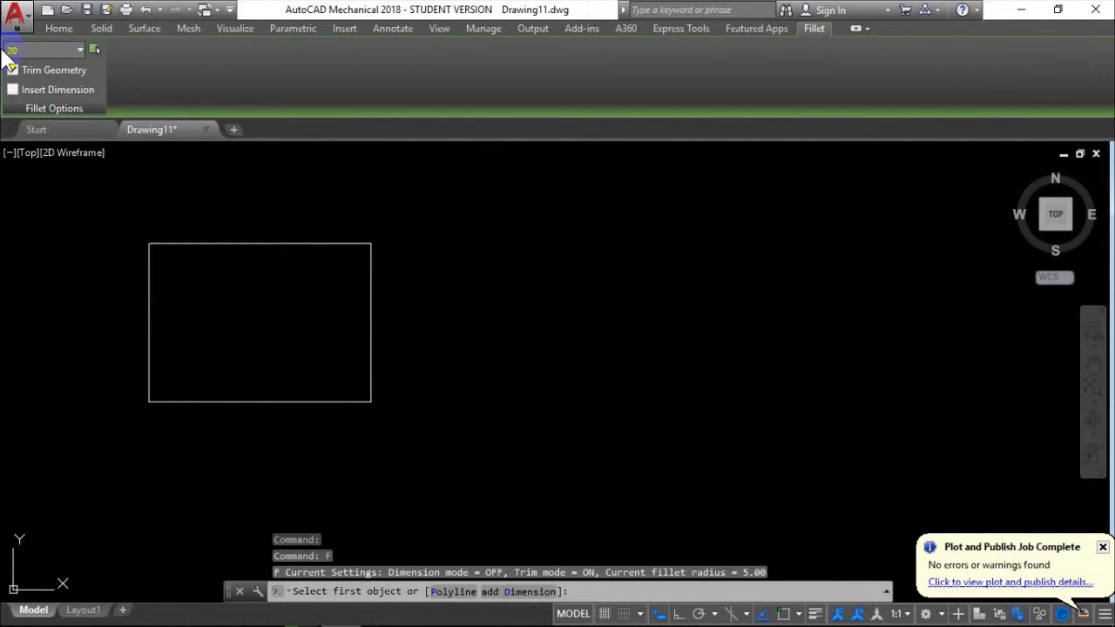
Fillet the top-right, bottom-right, bottom-left and top-left corners with radius 20
click(318, 244)
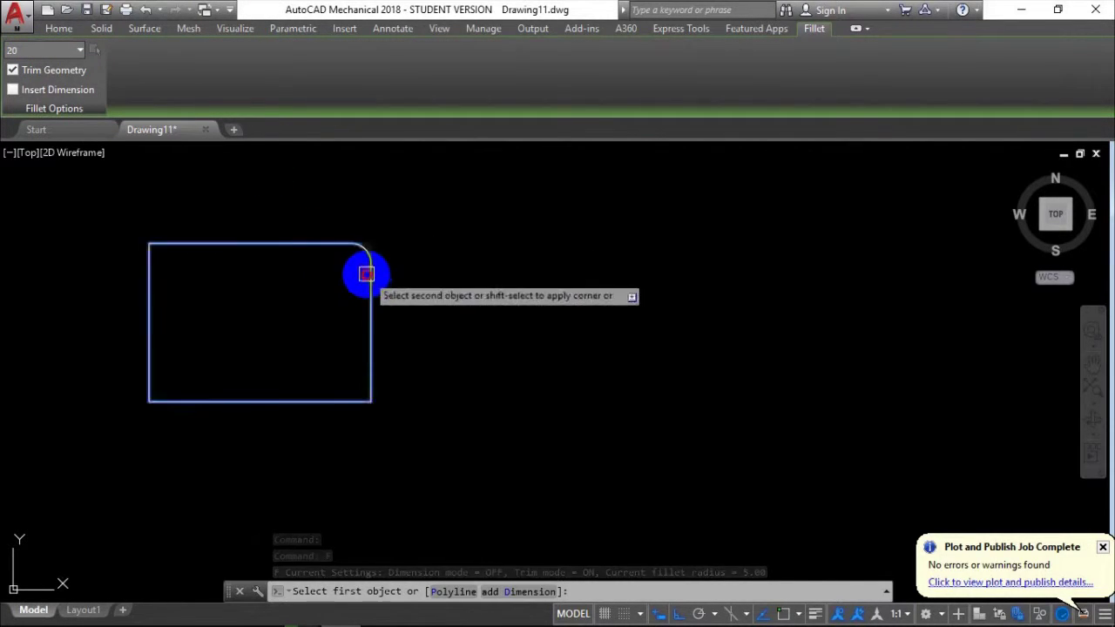
click(365, 274)
click(325, 402)
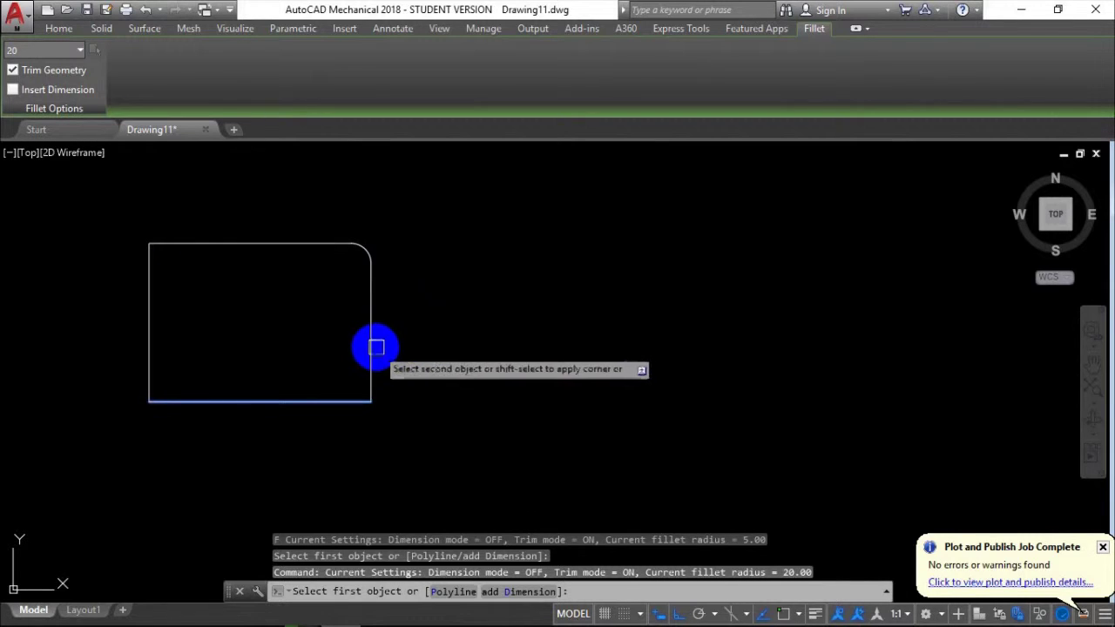
click(377, 347)
click(149, 339)
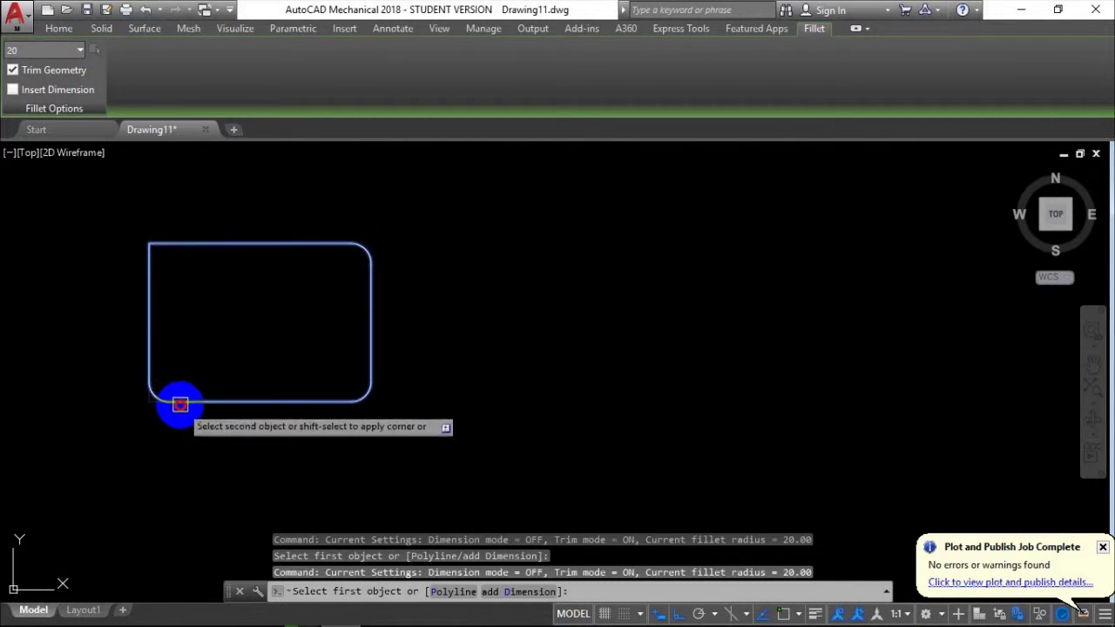
click(179, 404)
click(172, 244)
click(143, 283)
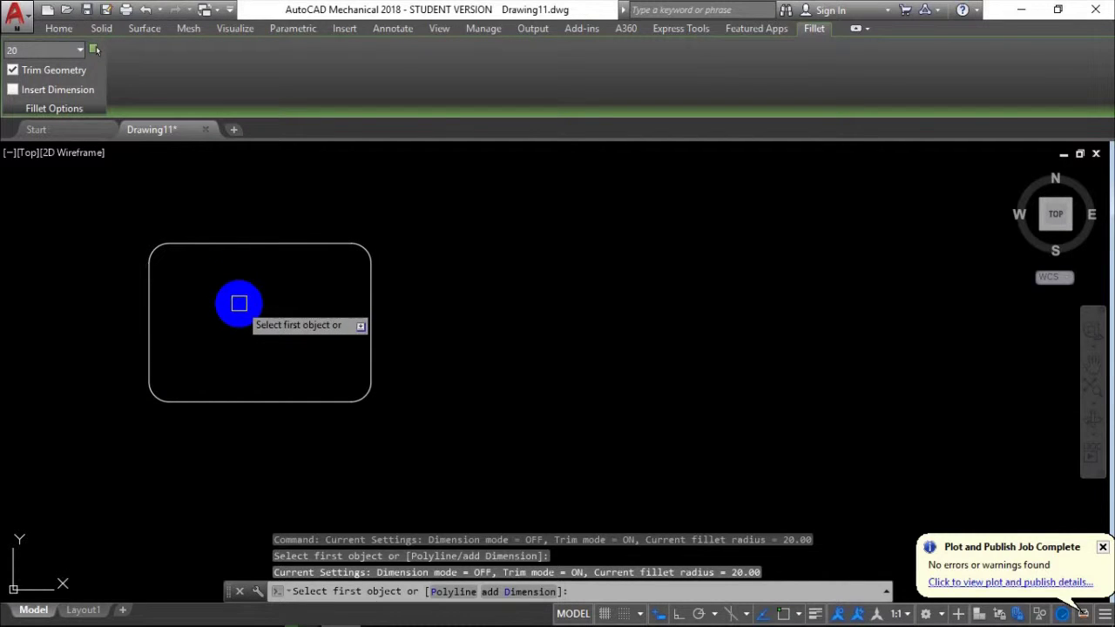
key(Escape)
text(c)
key(Return)
Add a radius-10 hole near the plate's top-right corner
scroll(398, 231, up, 5)
middle_drag(239, 326, 466, 247)
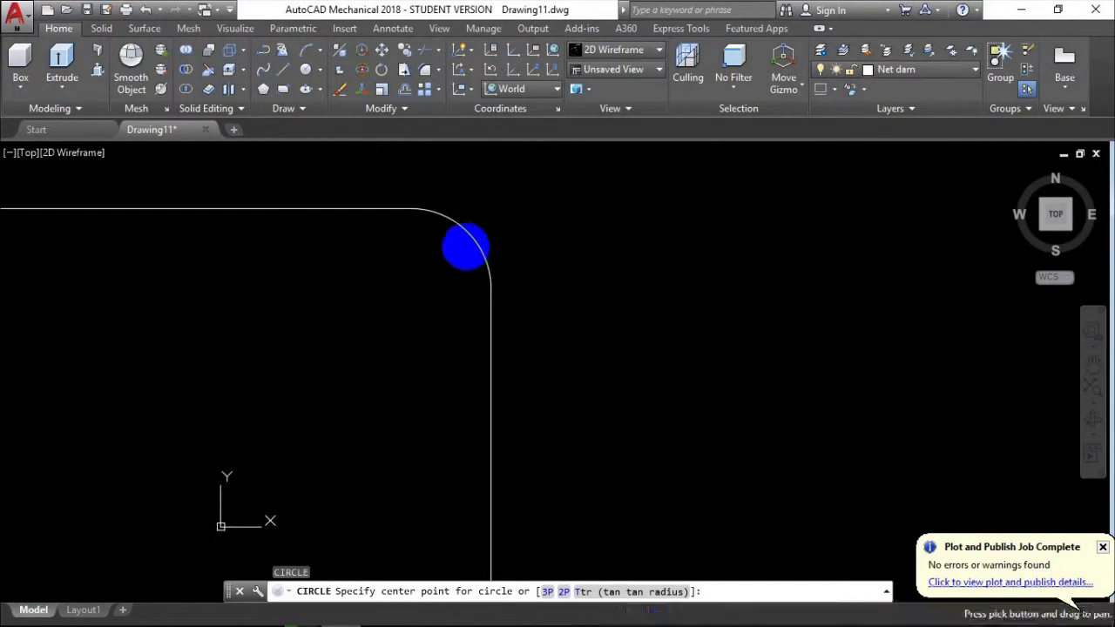
click(411, 289)
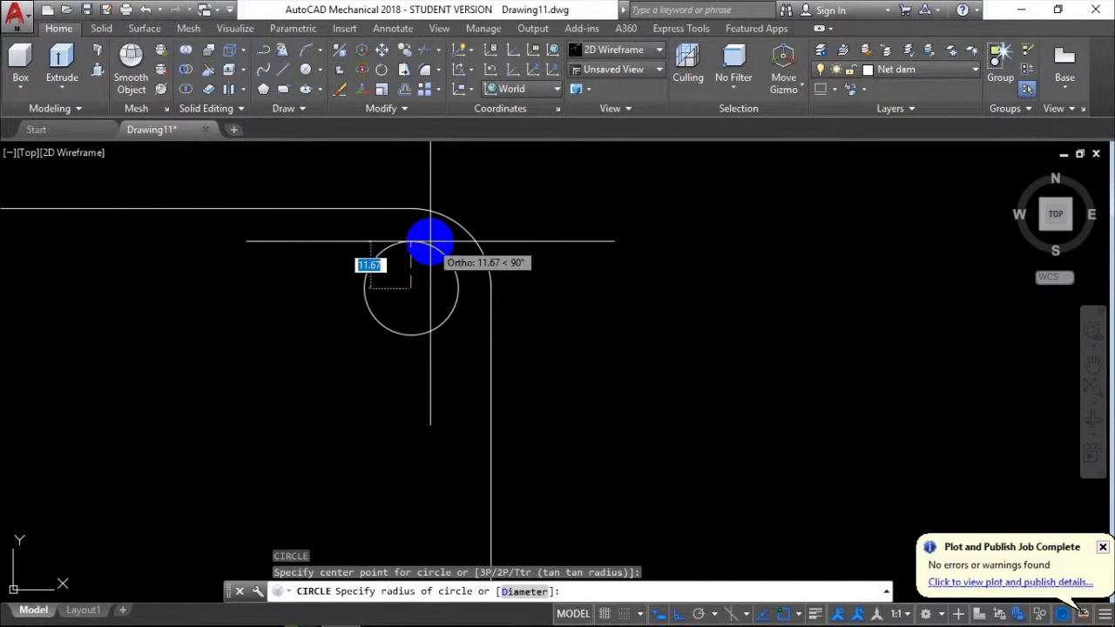
text(10)
key(Return)
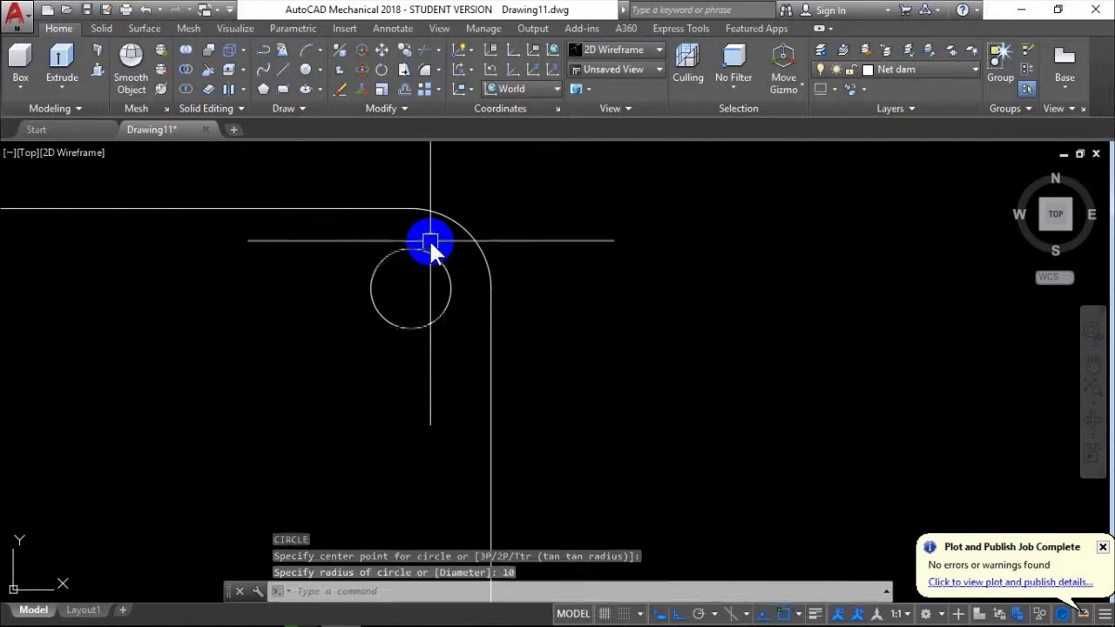
scroll(423, 243, down, 3)
middle_drag(450, 341, 434, 352)
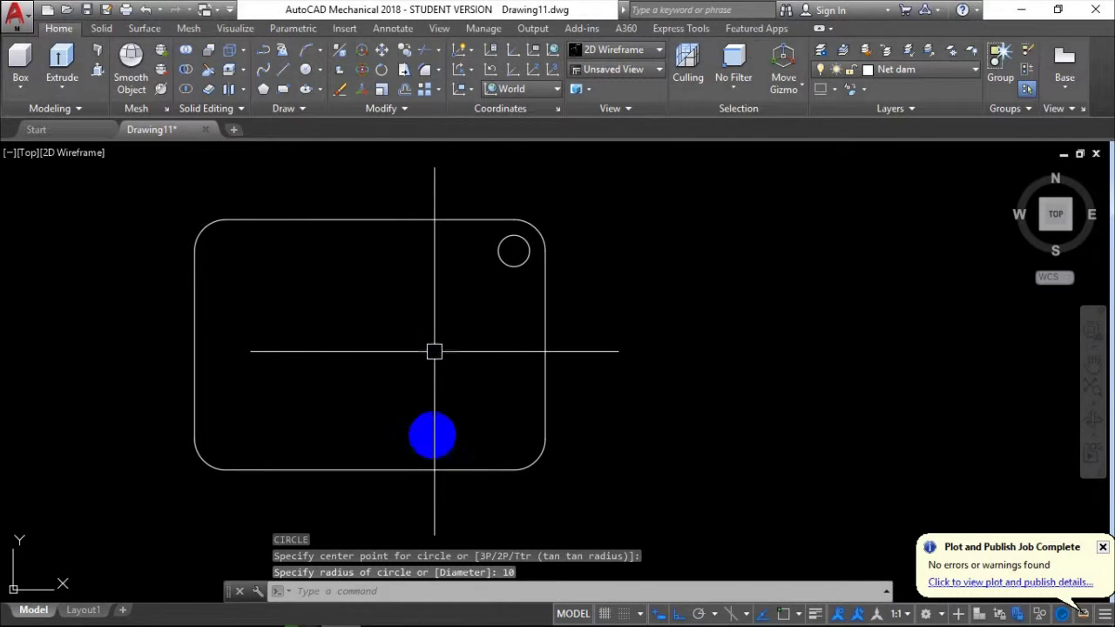
Add a matching radius-10 hole near the bottom-right corner
key(Return)
scroll(572, 535, up, 3)
scroll(435, 318, up, 1)
middle_drag(455, 410, 490, 406)
click(436, 359)
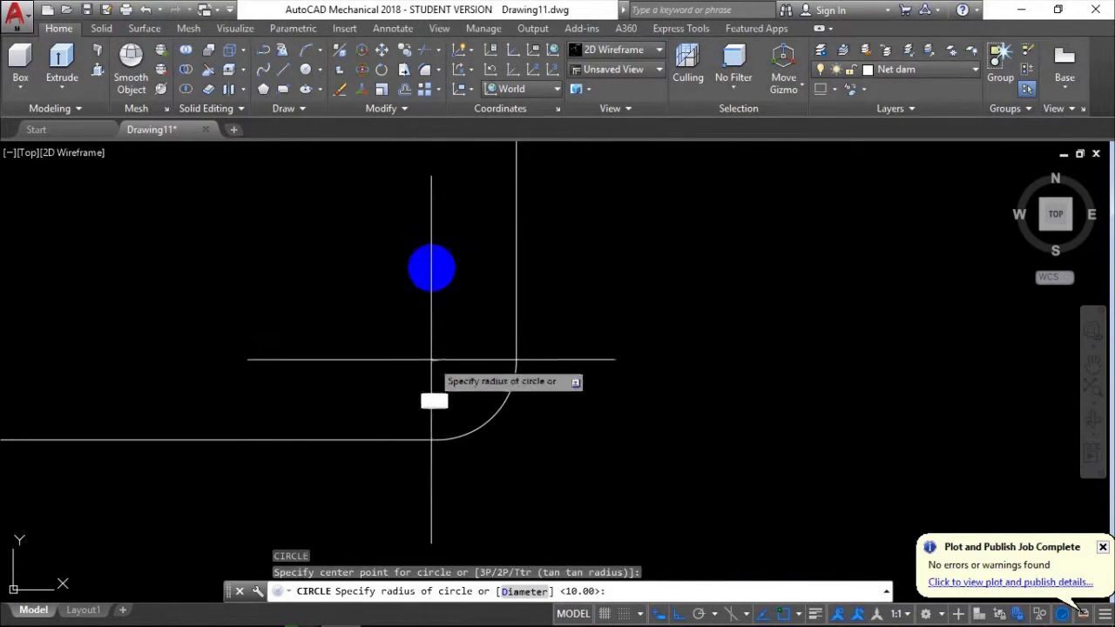
text(0)
key(Return)
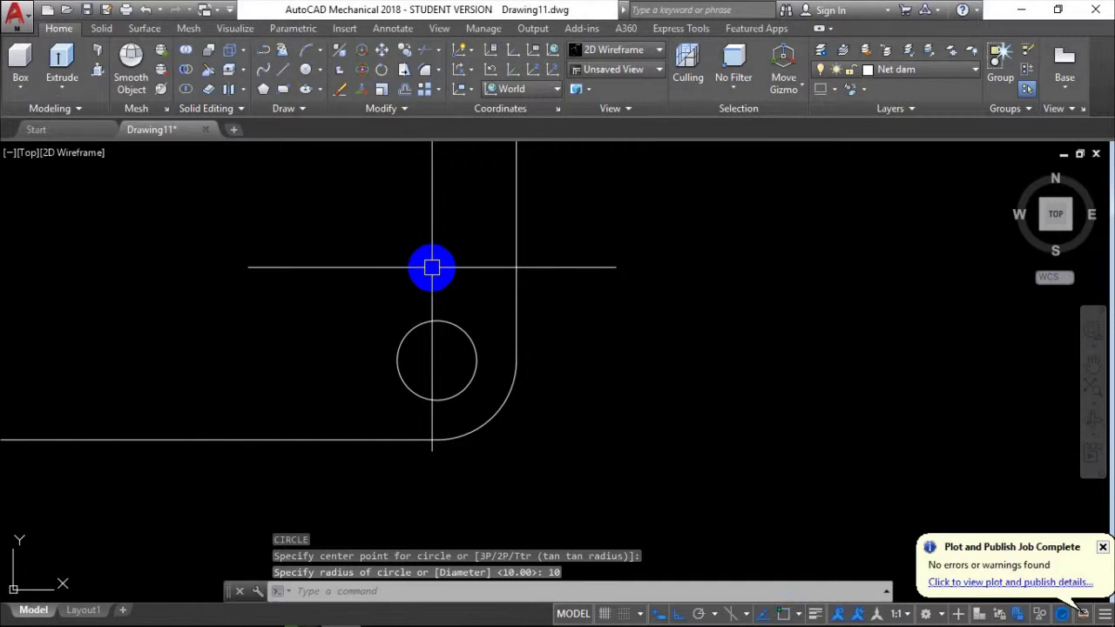
click(454, 323)
key(Escape)
middle_drag(450, 258, 476, 368)
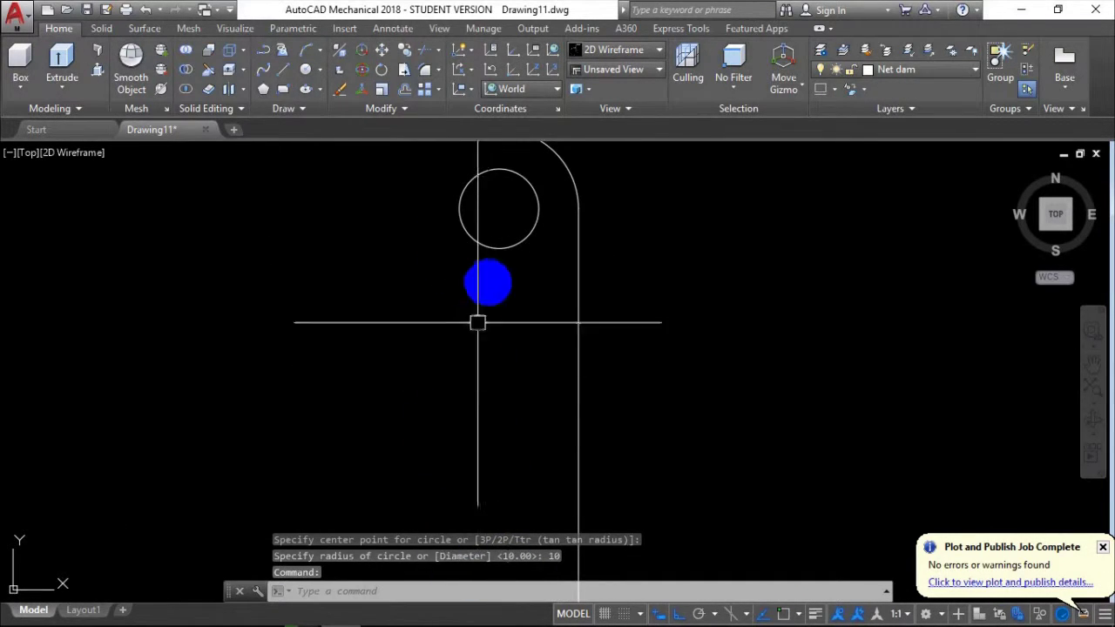
scroll(512, 250, down, 2)
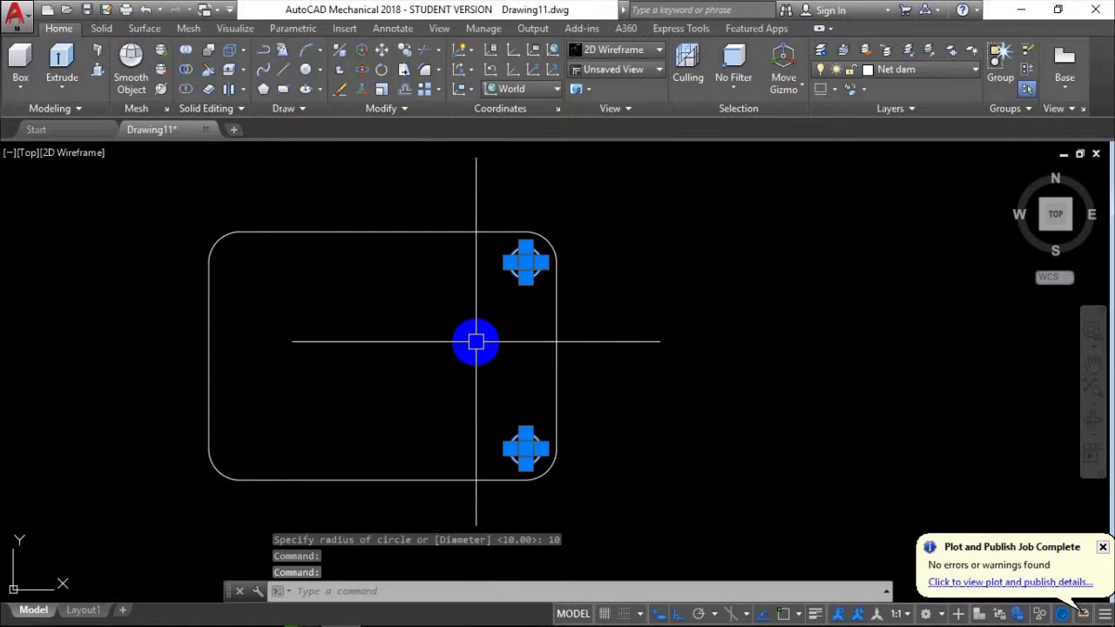
text(mi)
key(Return)
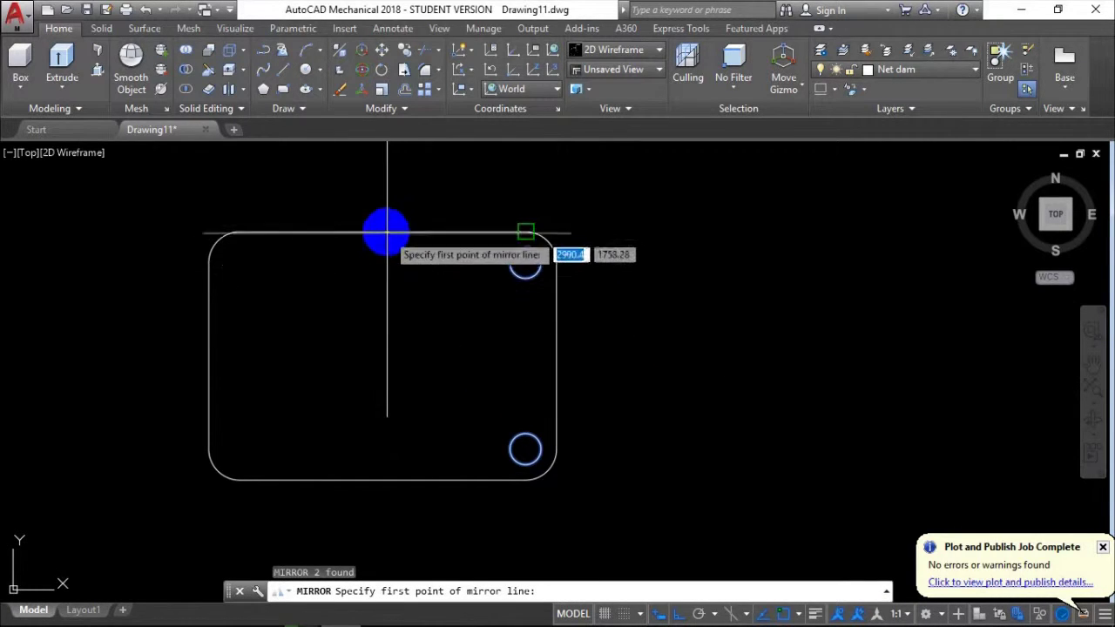
Mirror both holes about a vertical line through the top edge's midpoint, keeping the originals
shift+right_click(389, 233)
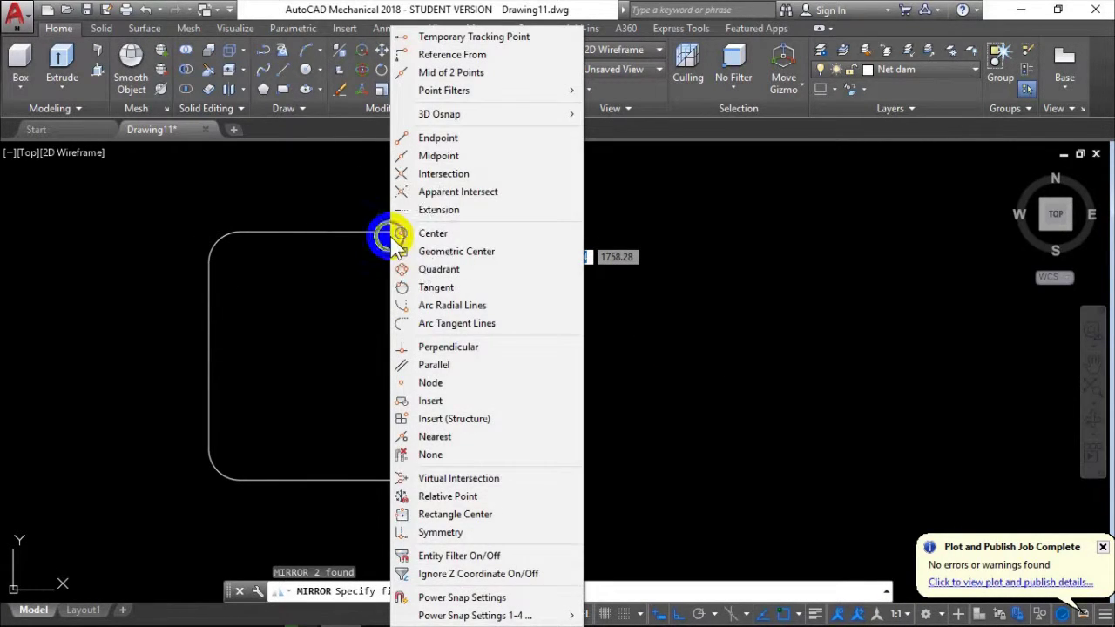
click(453, 155)
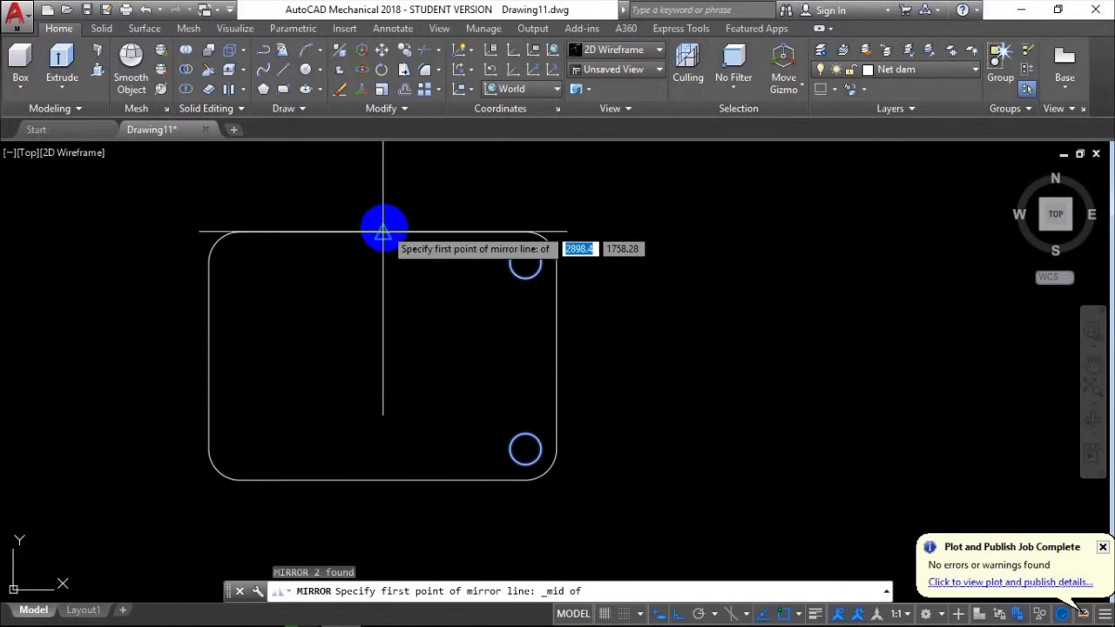
click(384, 232)
click(384, 333)
key(Return)
scroll(408, 343, down, 2)
mouse_move(409, 343)
middle_down()
mouse_move(366, 328)
mouse_move(226, 341)
middle_up()
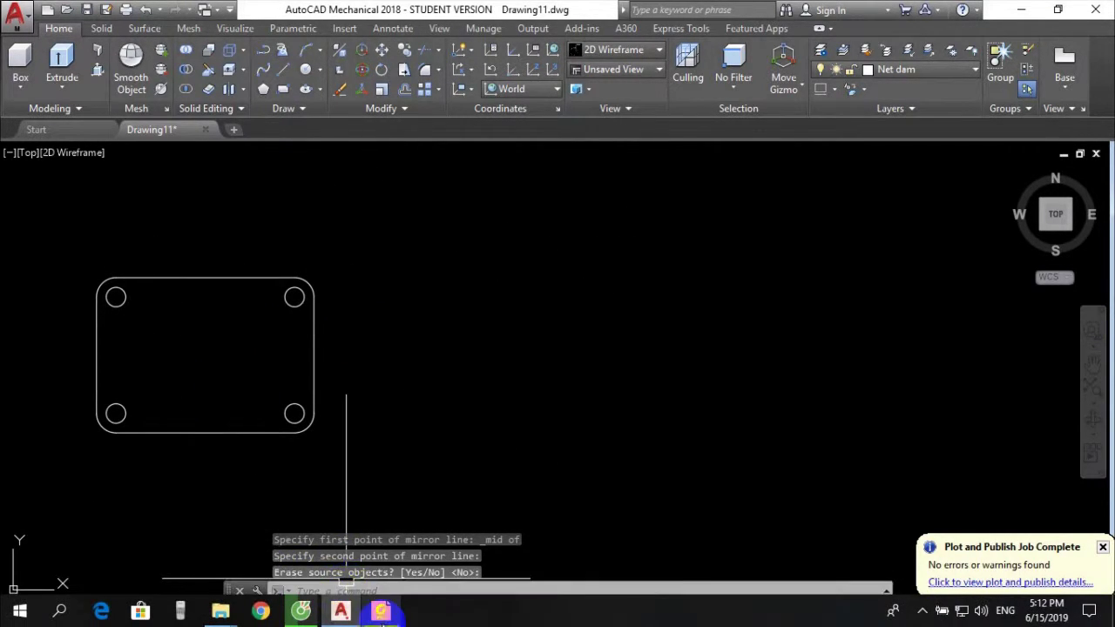
click(381, 612)
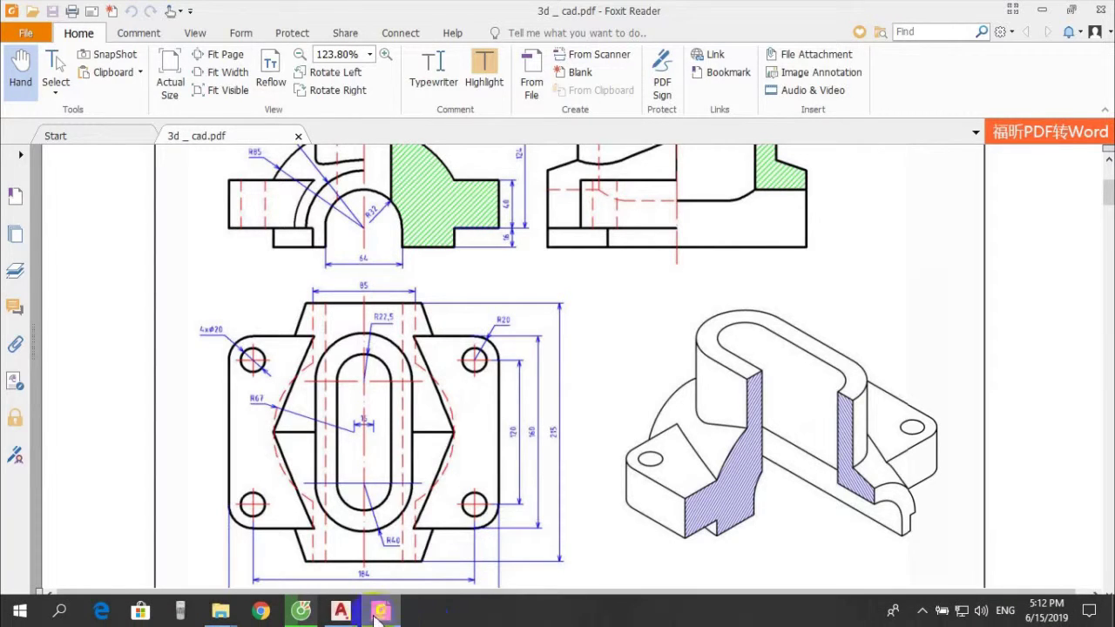
Read the section and top-view dimensions in the PDF, including the R48 radius
click(381, 612)
click(377, 613)
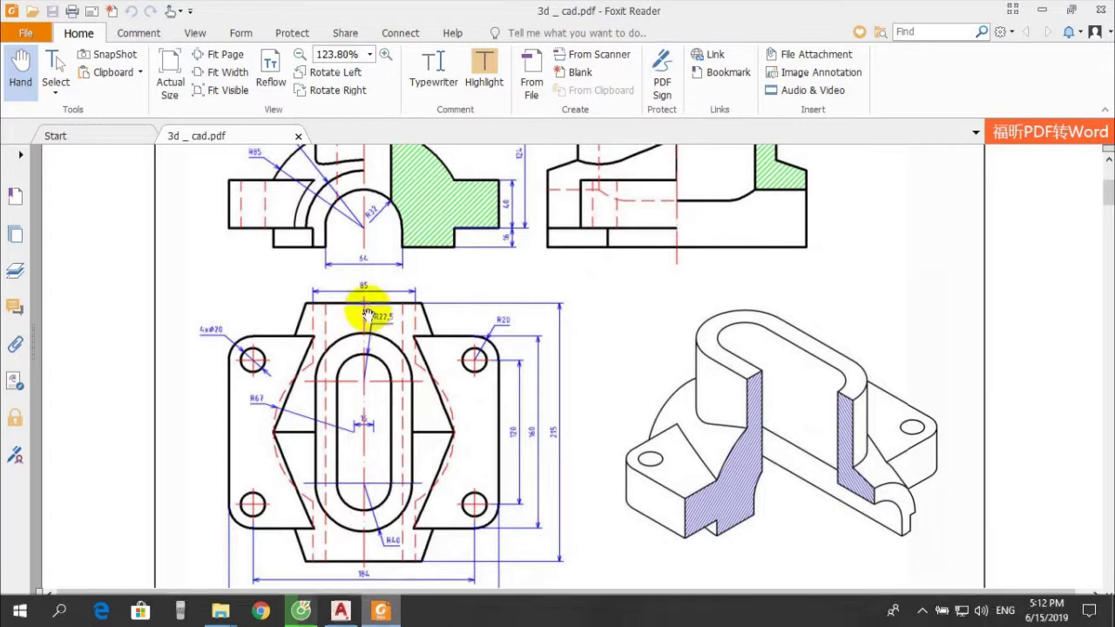
click(381, 610)
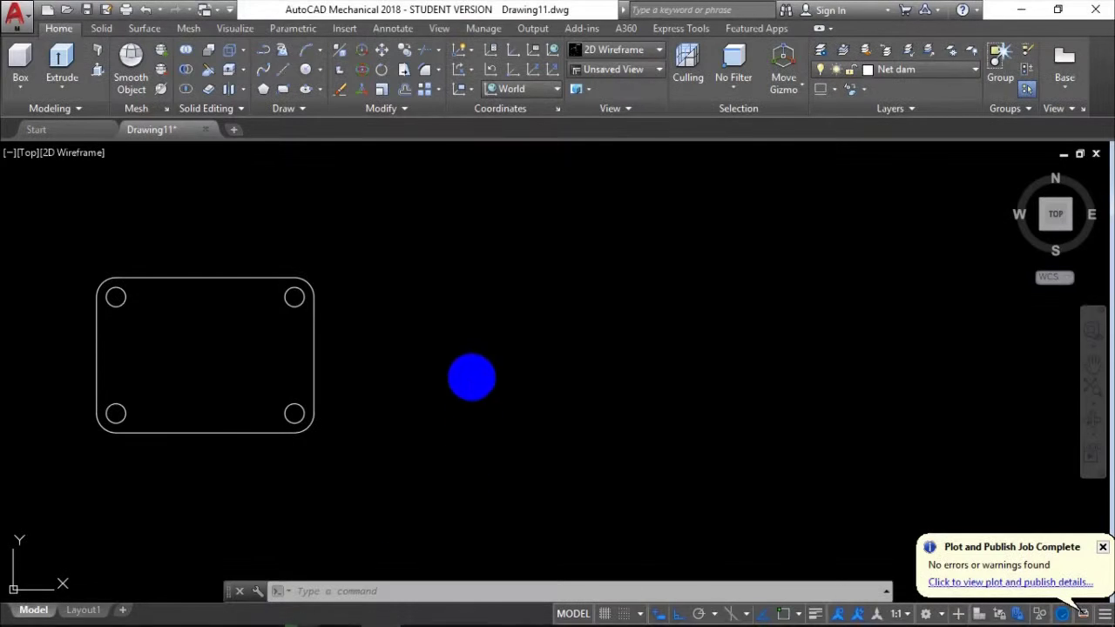
click(381, 610)
drag(388, 365, 388, 413)
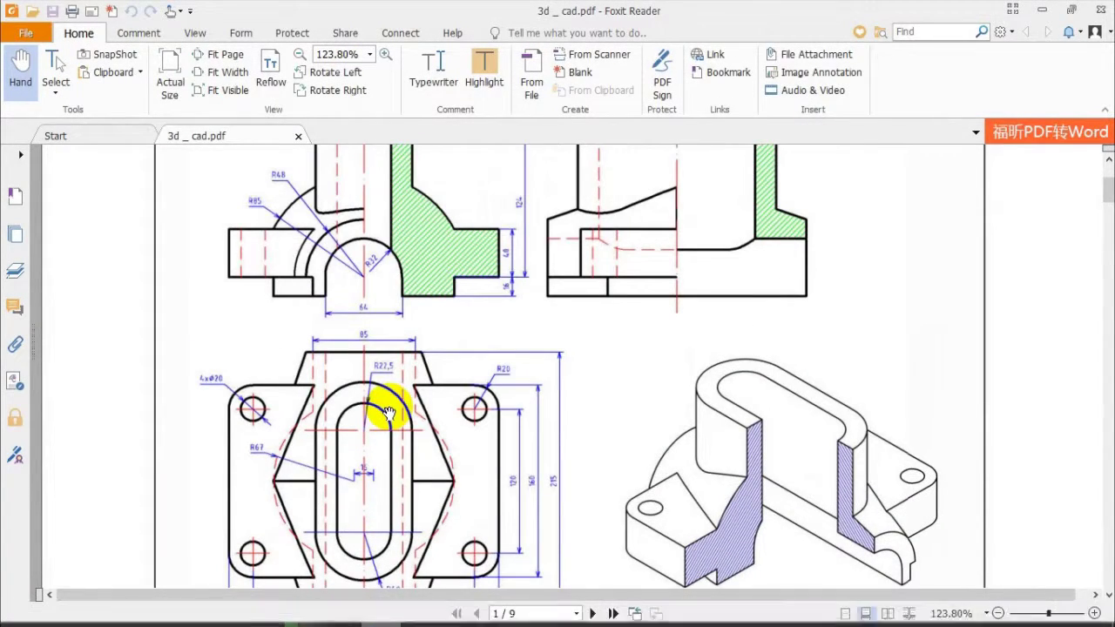
click(287, 177)
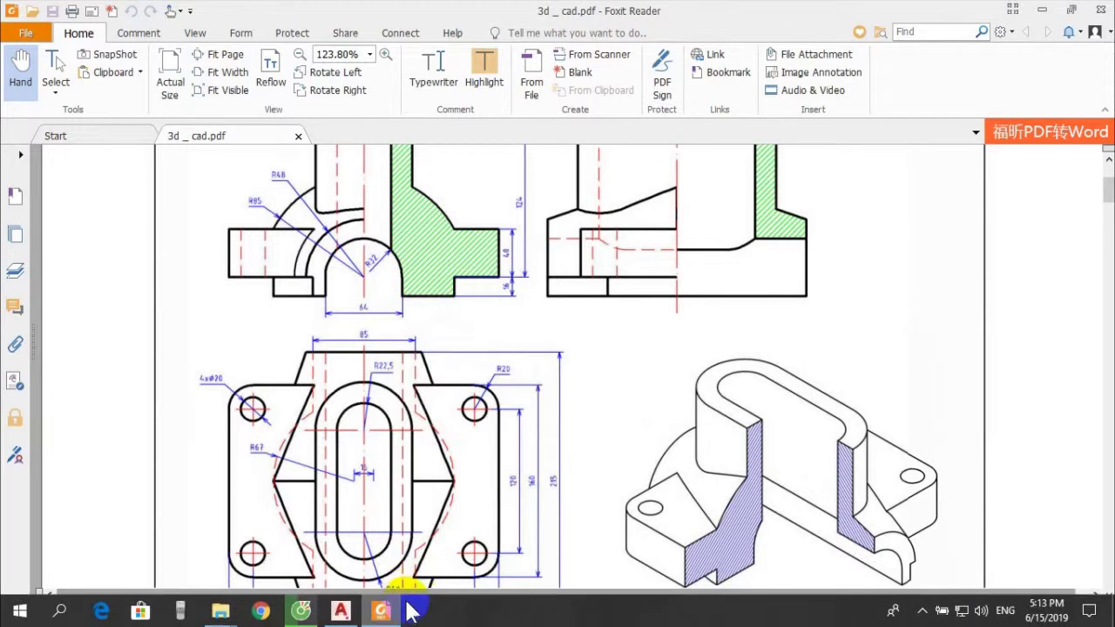
click(408, 614)
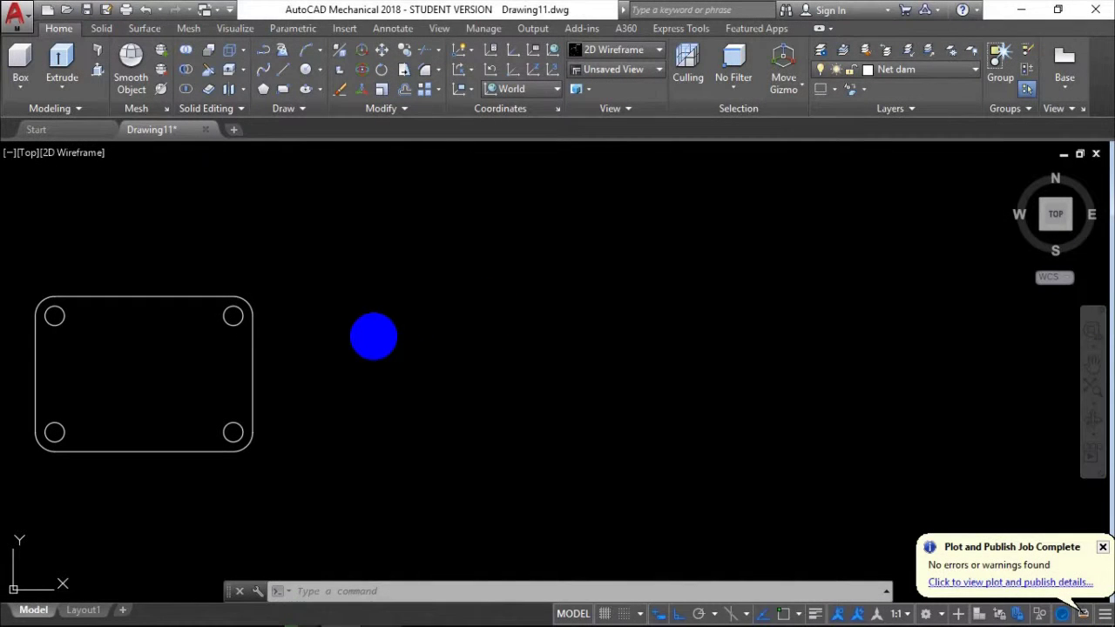
text(rec)
Draw a 16 × 215 upright rectangle to the right of the base plate
key(Return)
click(336, 267)
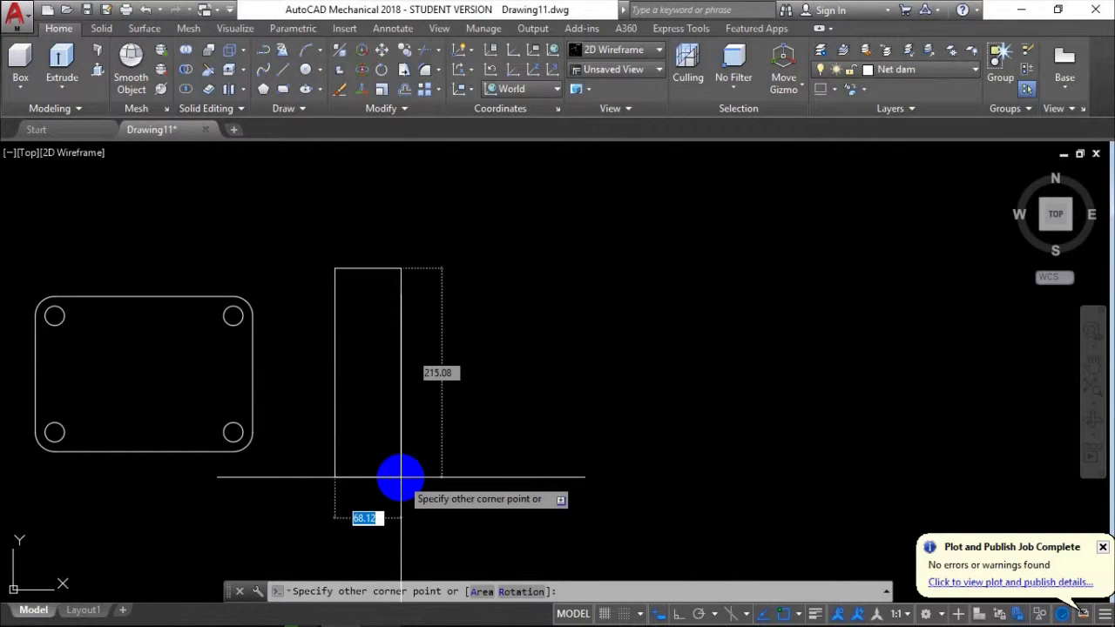
text(16)
key(Tab)
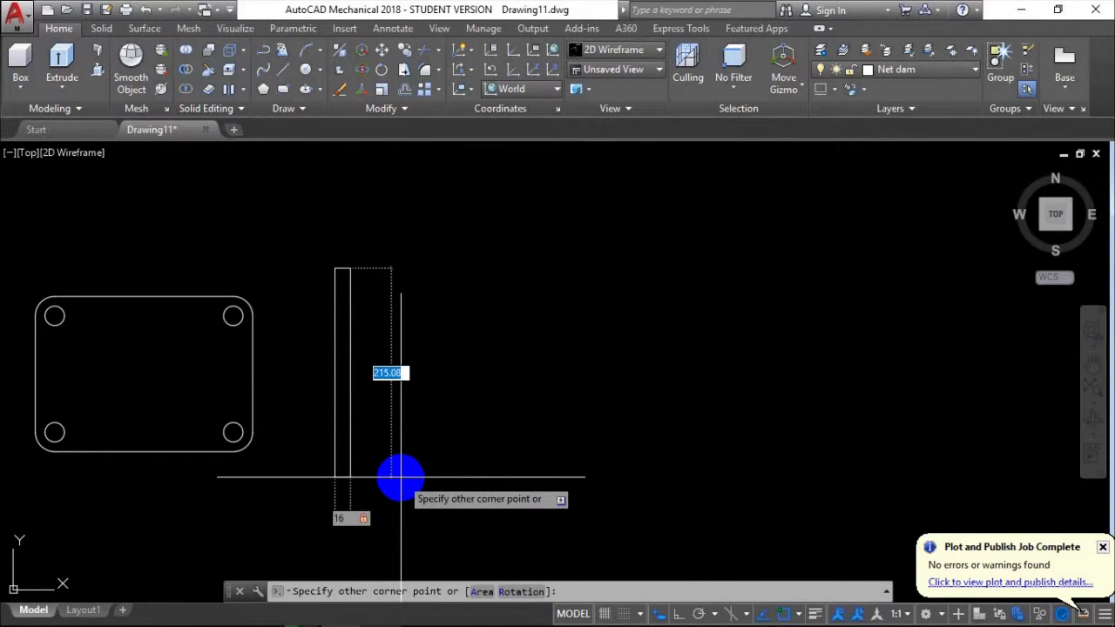
text(215)
key(Return)
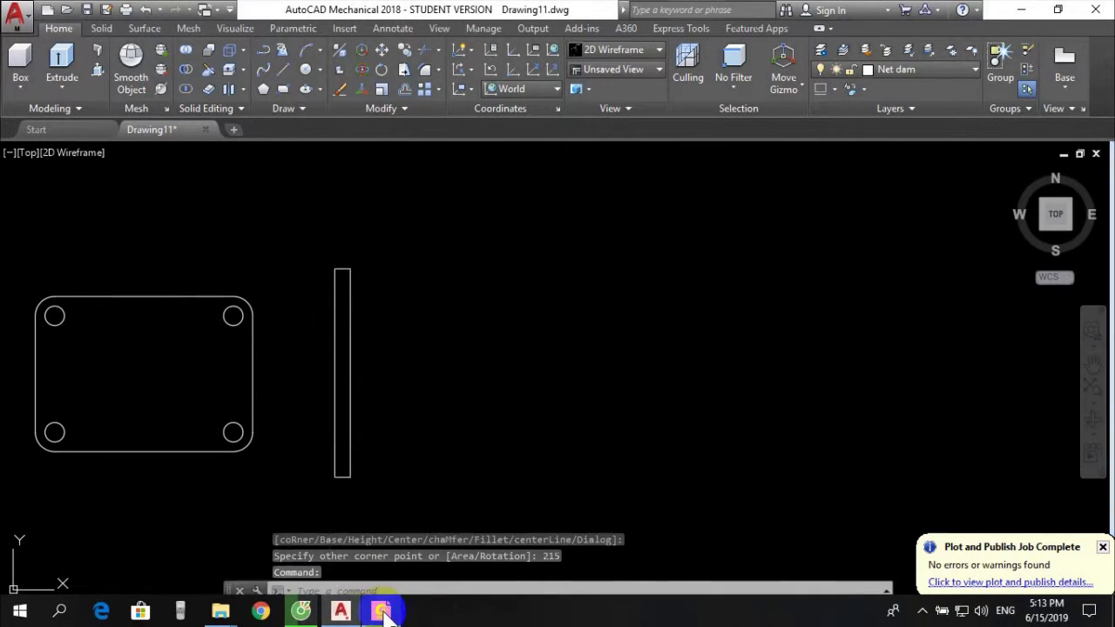
click(381, 613)
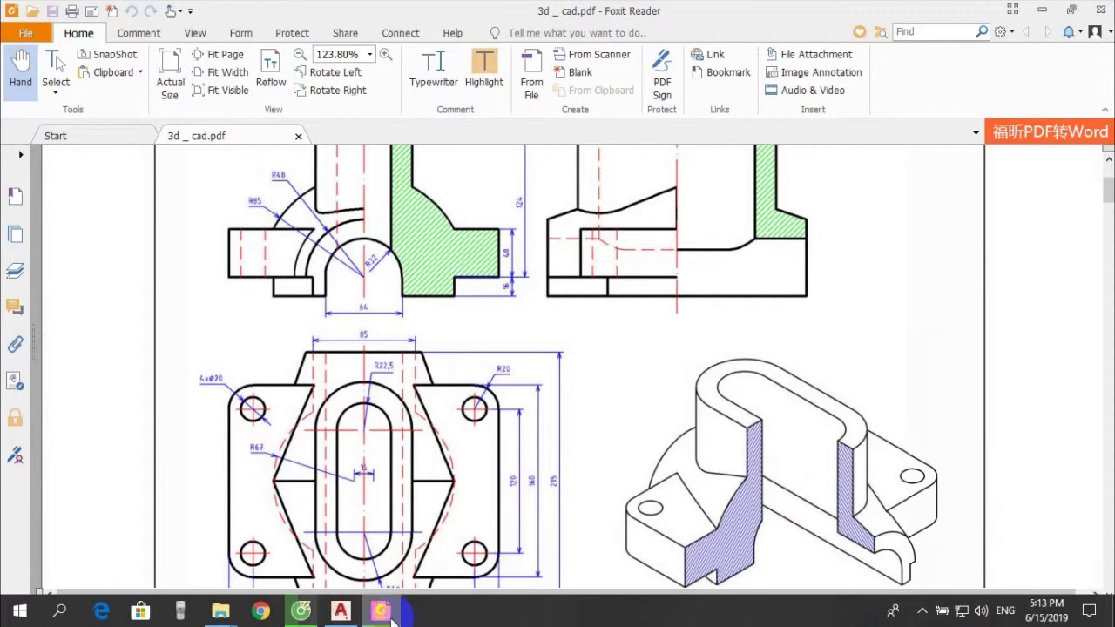
Draw an 85-unit horizontal line from the tall rectangle's mid-height edge
click(388, 613)
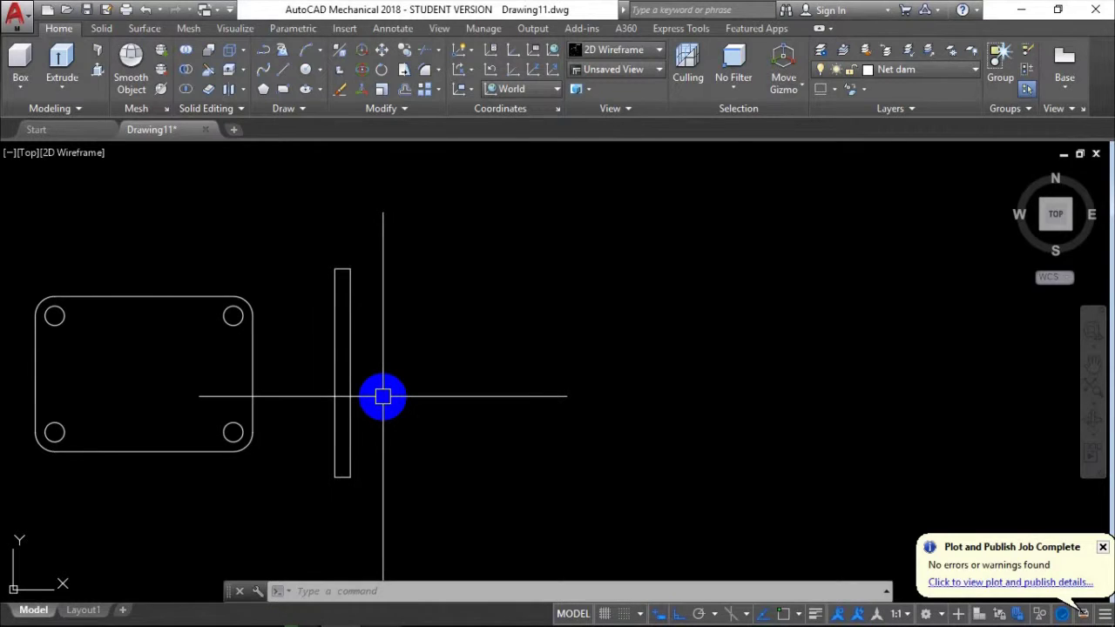
text(l)
key(Return)
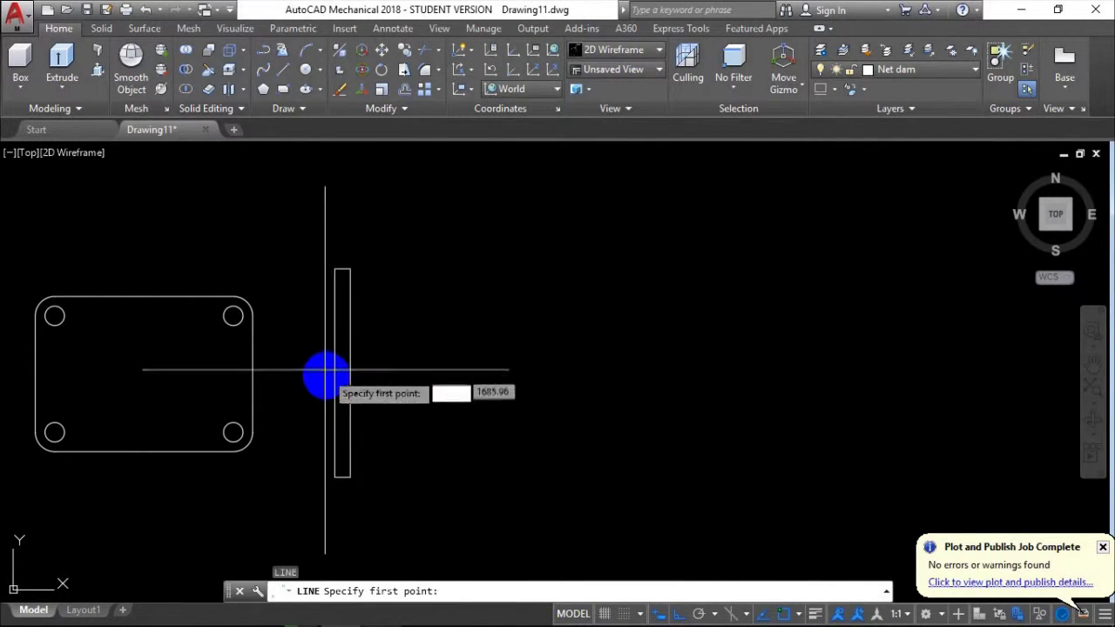
click(348, 373)
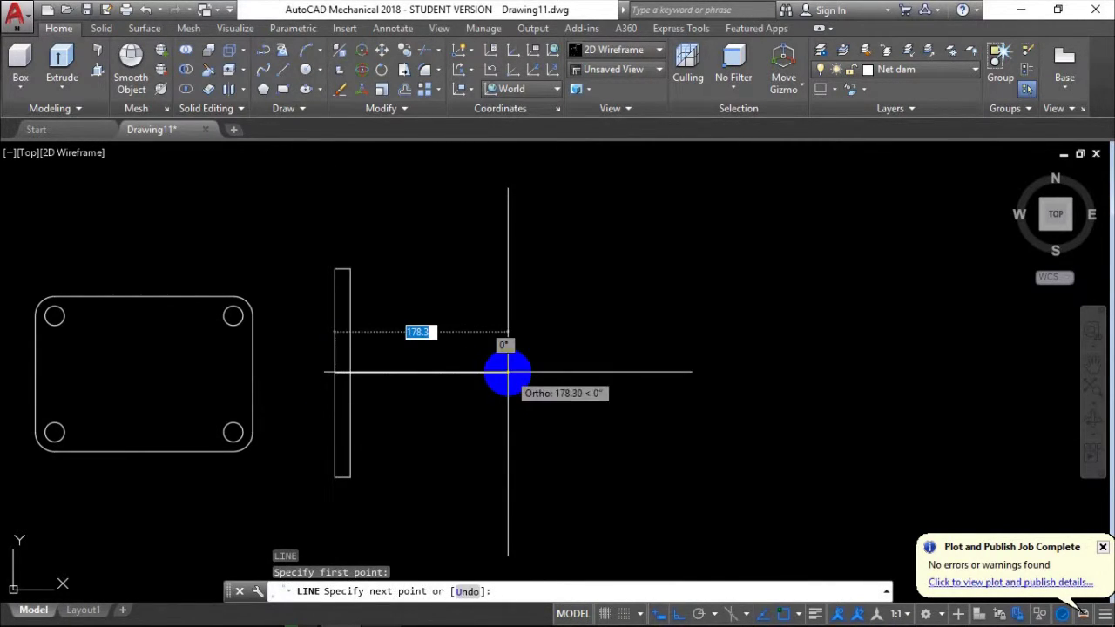
text(85)
key(Return)
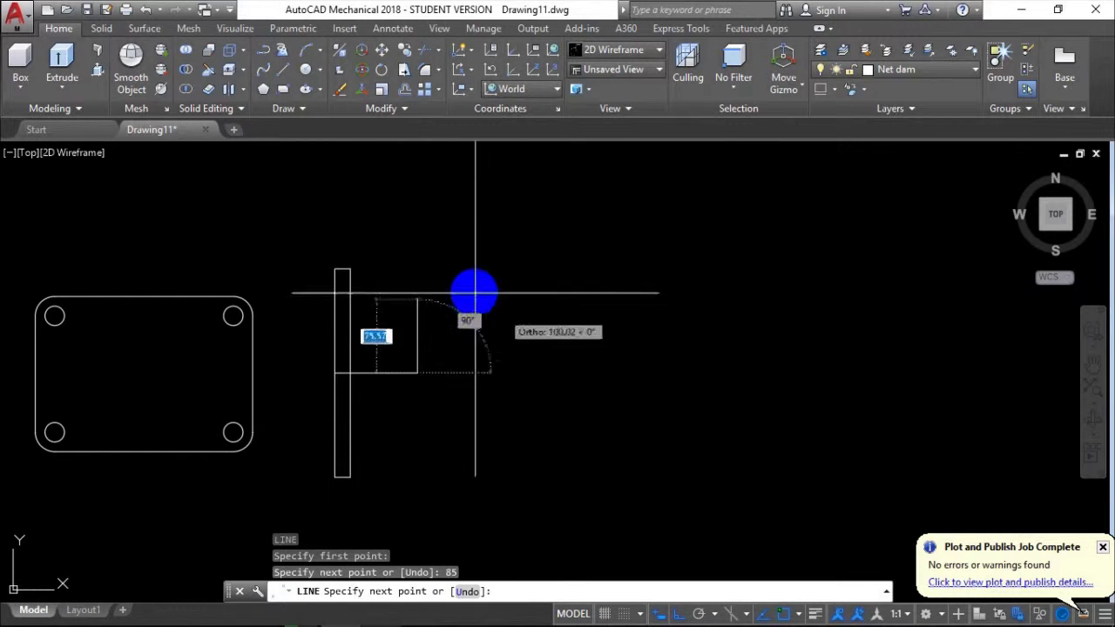
key(Return)
middle_drag(446, 350, 473, 340)
Move the rectangle-and-line T shape to a new position
click(334, 214)
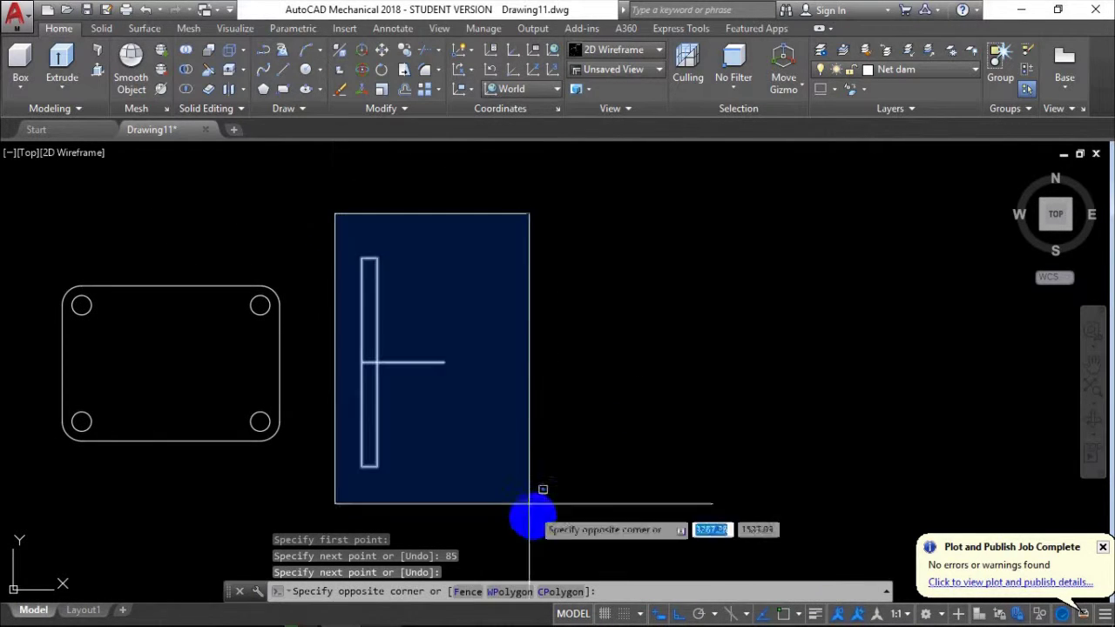
click(555, 525)
key(Return)
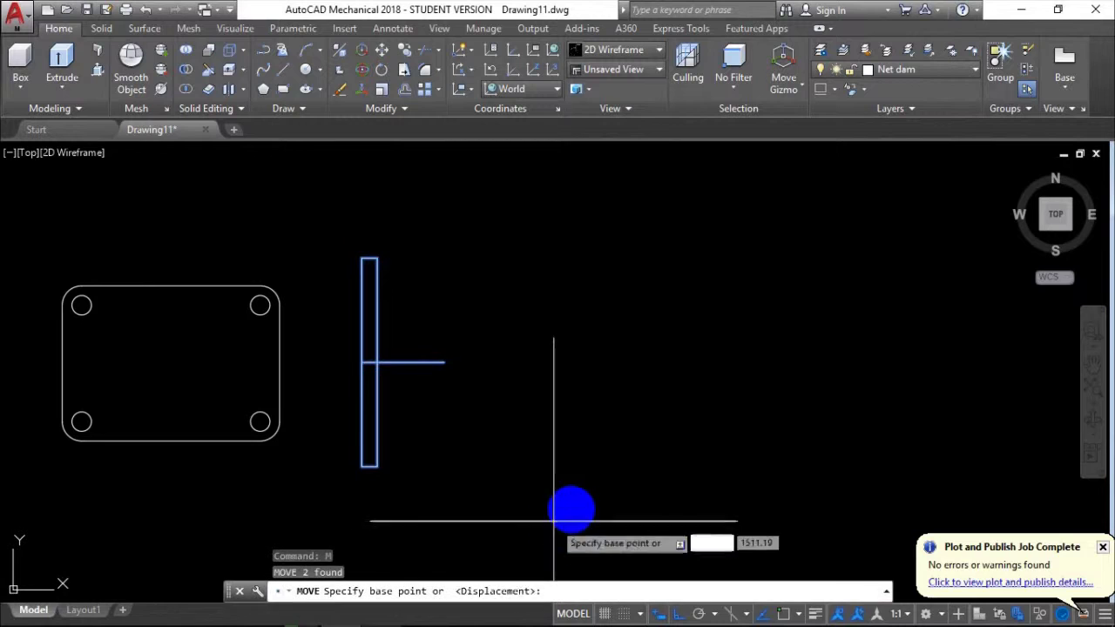
click(405, 396)
click(540, 399)
middle_drag(667, 346, 517, 351)
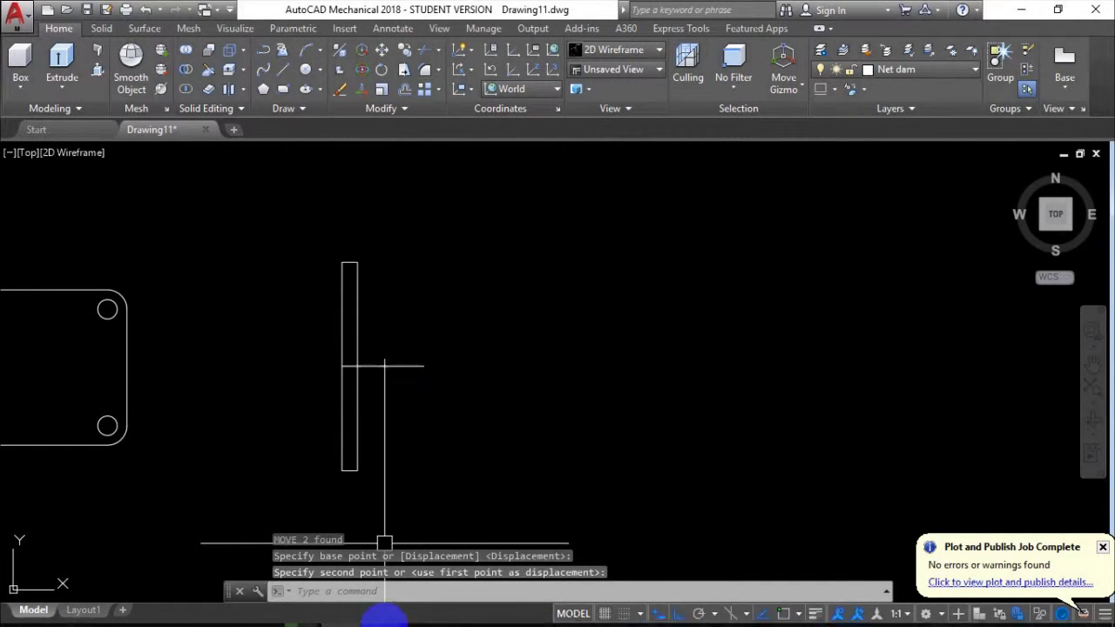
click(380, 612)
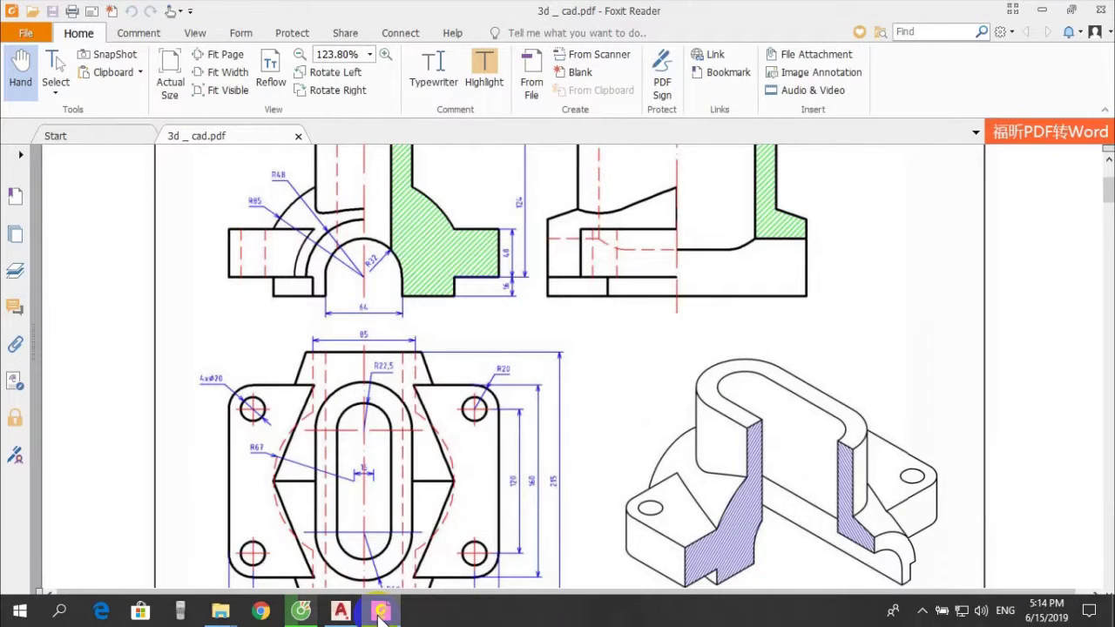
click(381, 612)
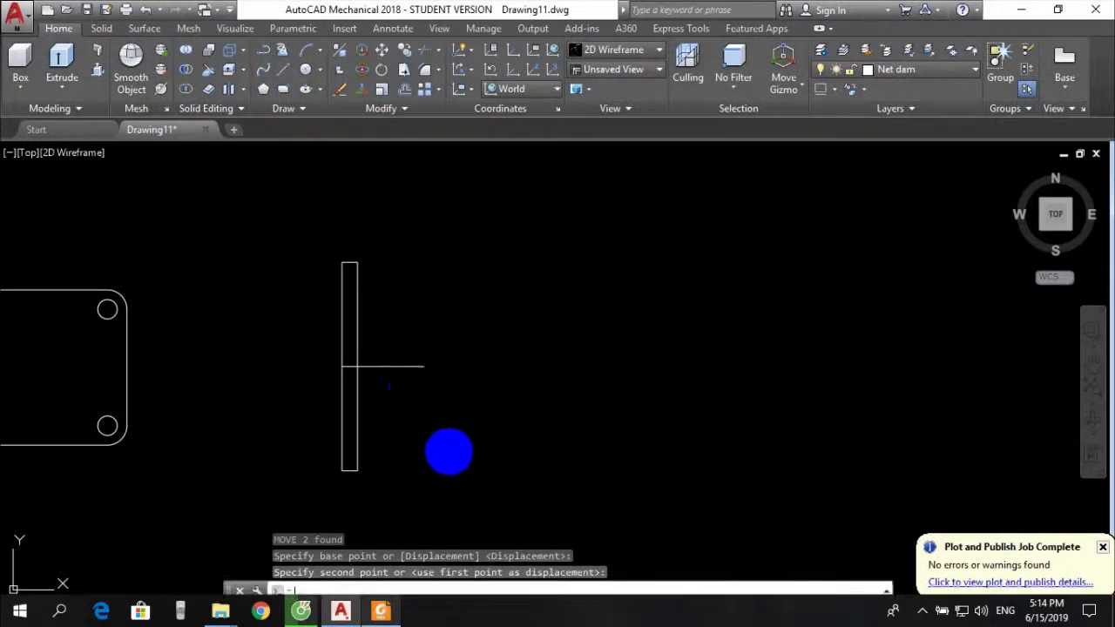
Grip-stretch the horizontal line to a length computed with 'CAL using 32
click(386, 367)
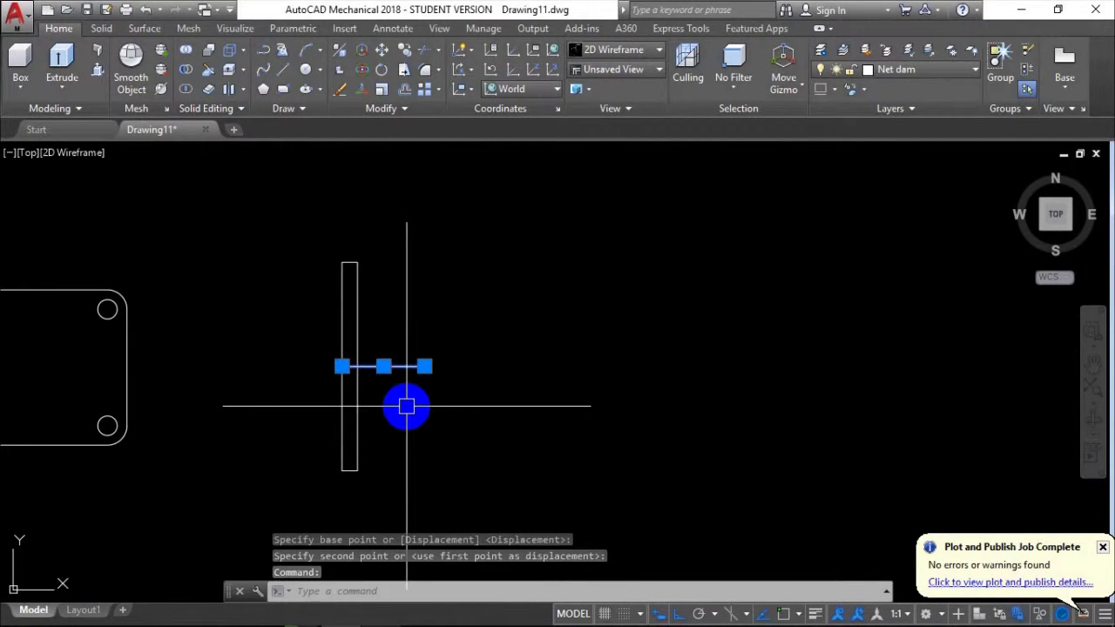
scroll(416, 378, up, 2)
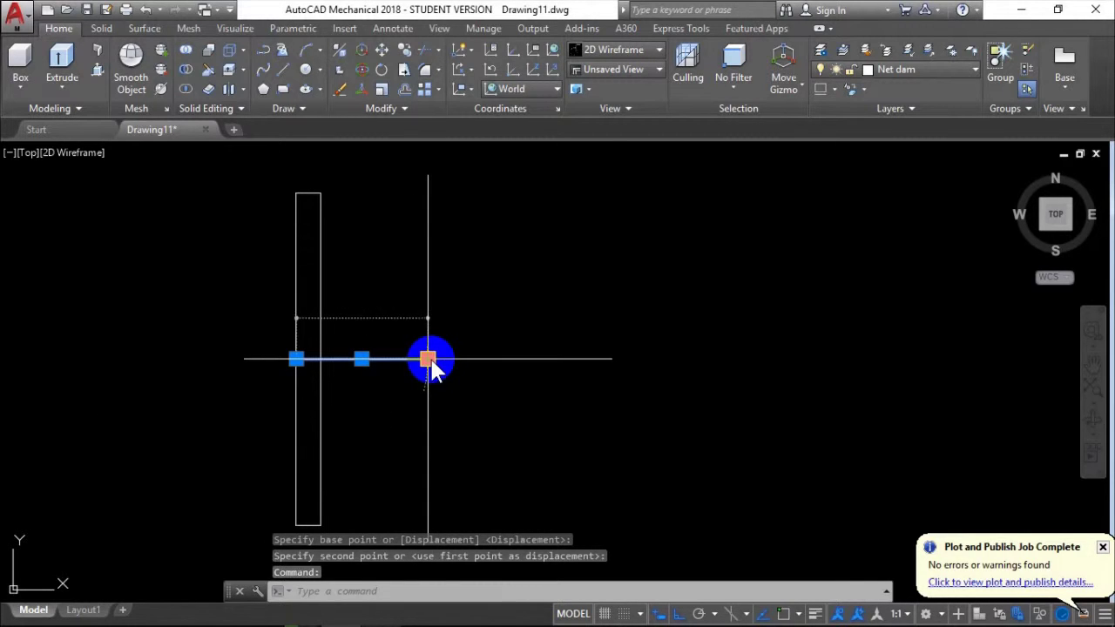
click(427, 358)
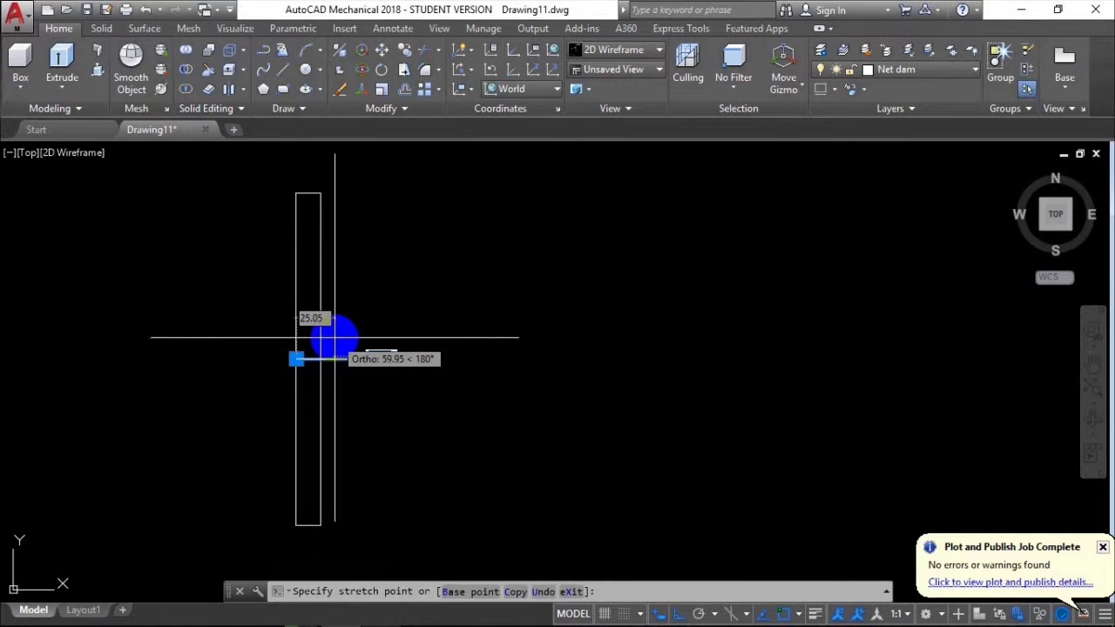
text('cal)
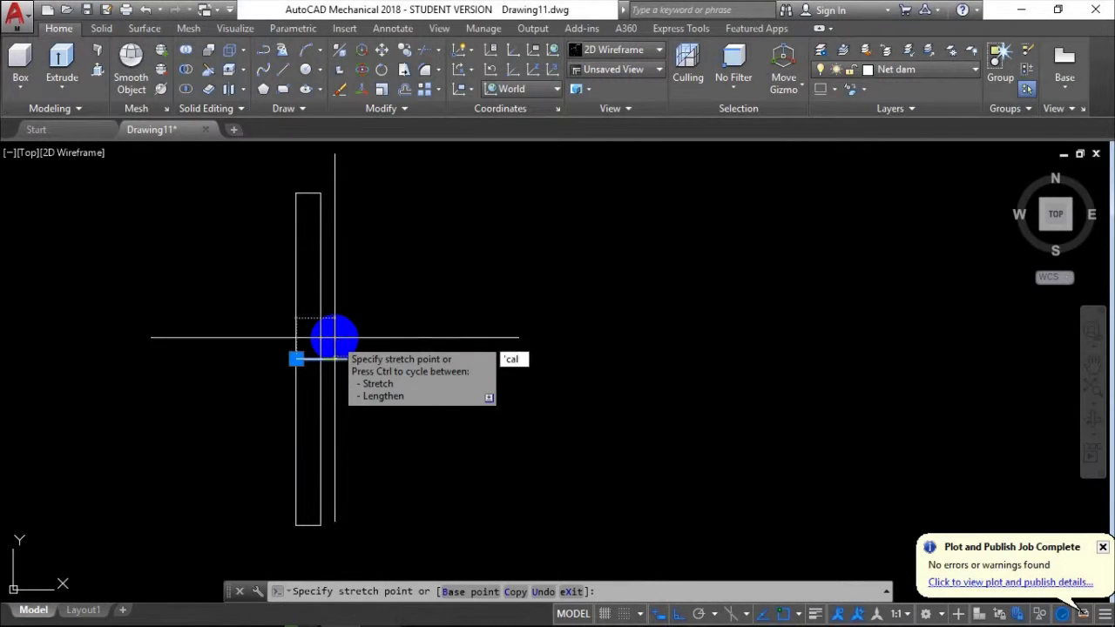
key(Return)
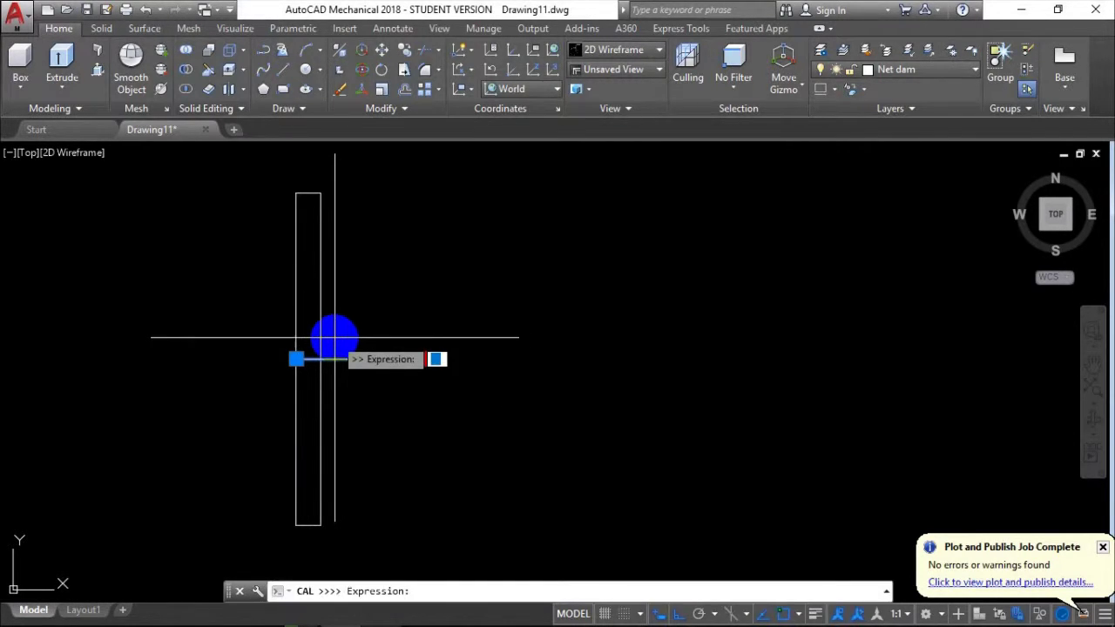
text(85-32)
key(Return)
key(Escape)
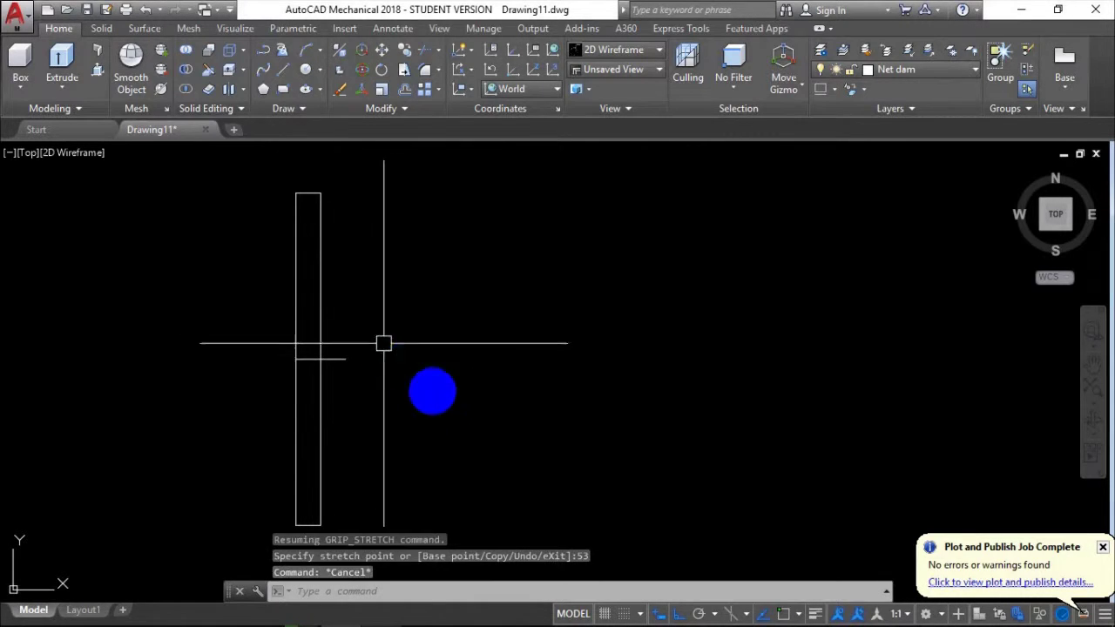
click(381, 611)
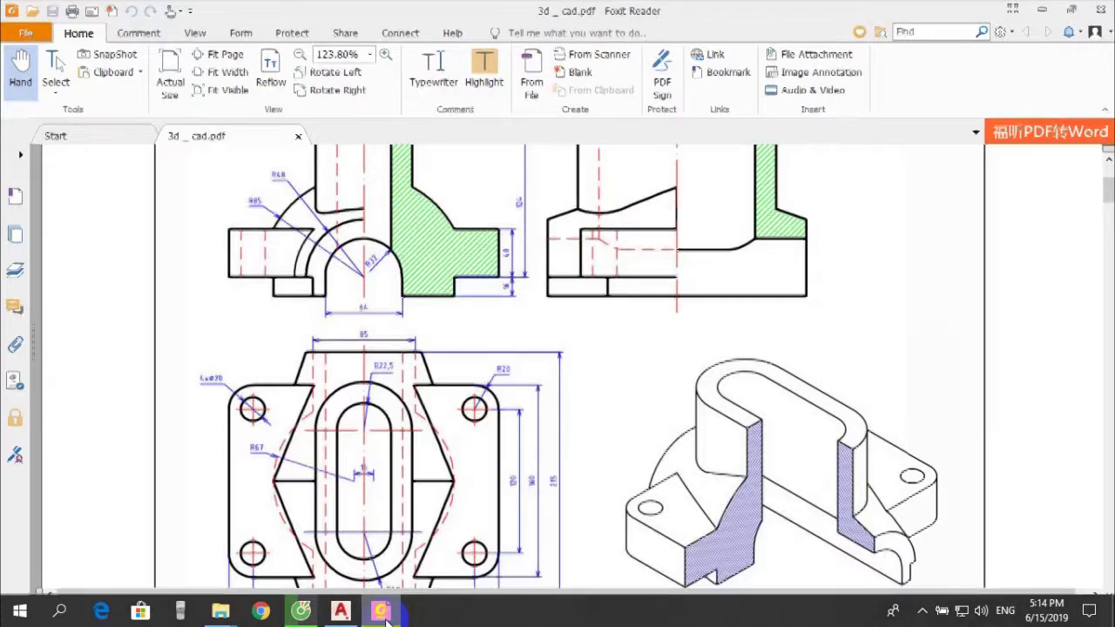
Draw a three-point arc from the rectangle's top-right corner through the horizontal line's end
click(386, 619)
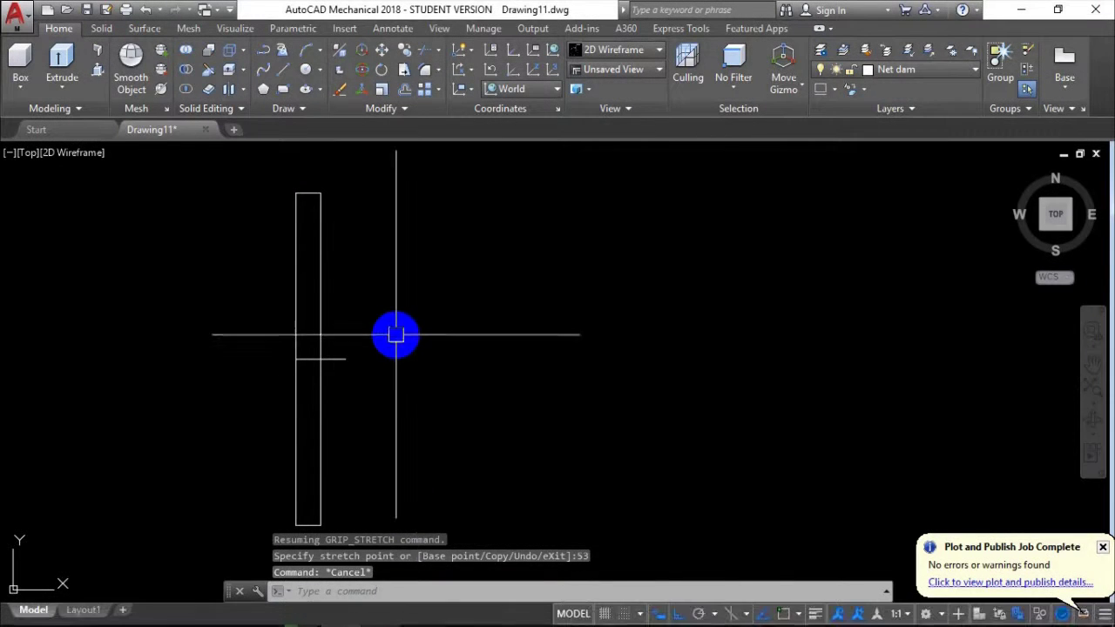
click(319, 50)
click(365, 219)
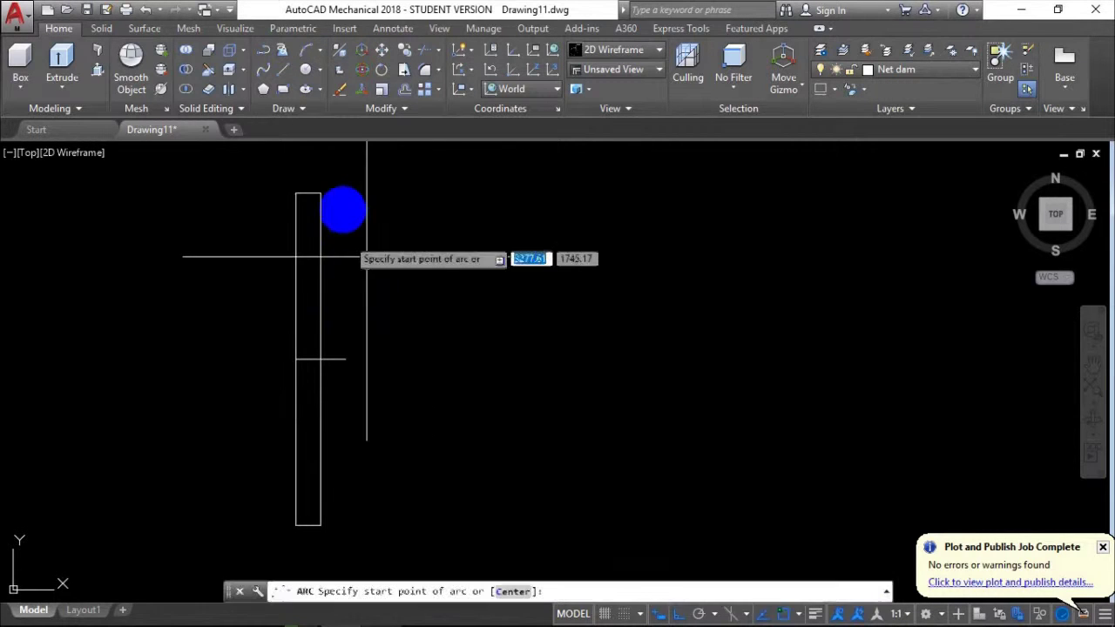
click(319, 191)
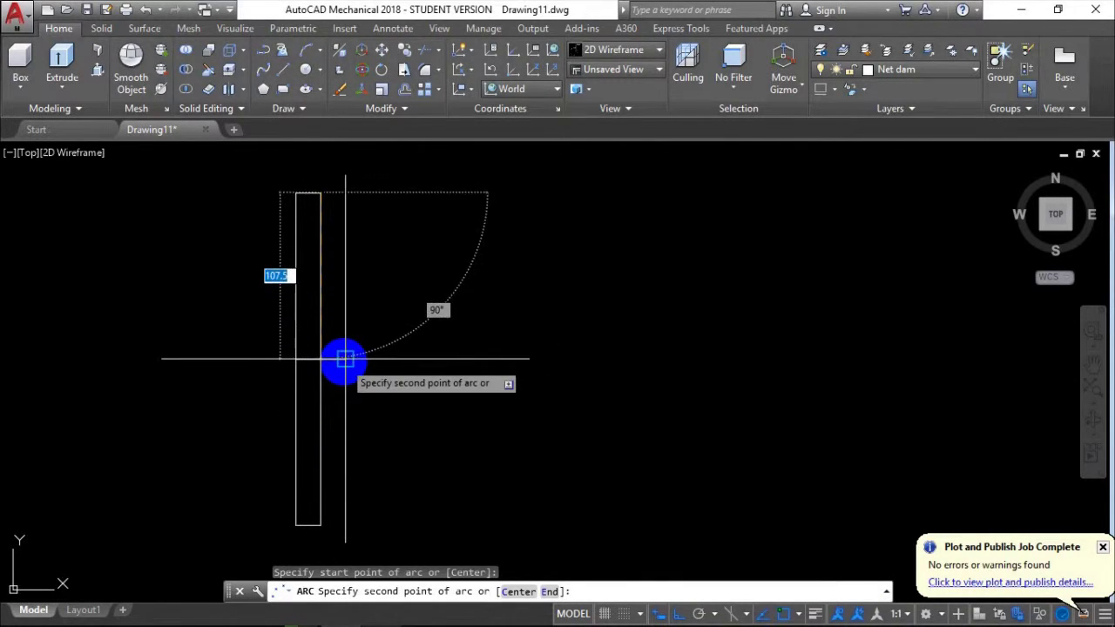
click(345, 360)
scroll(345, 360, up, 2)
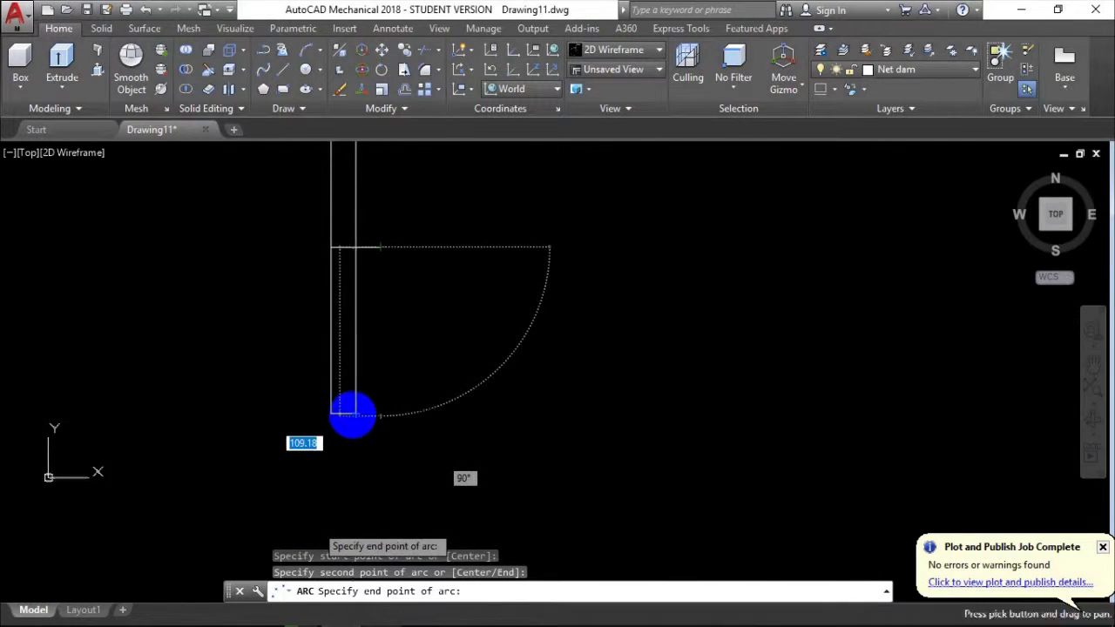
click(353, 408)
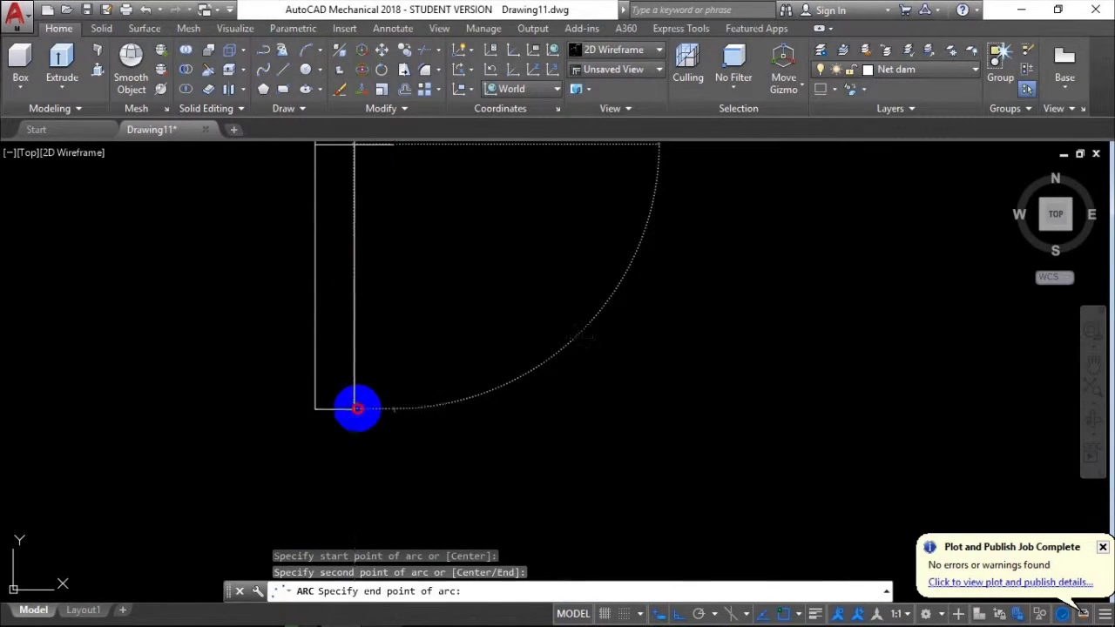
scroll(530, 285, down, 4)
middle_drag(529, 285, 482, 398)
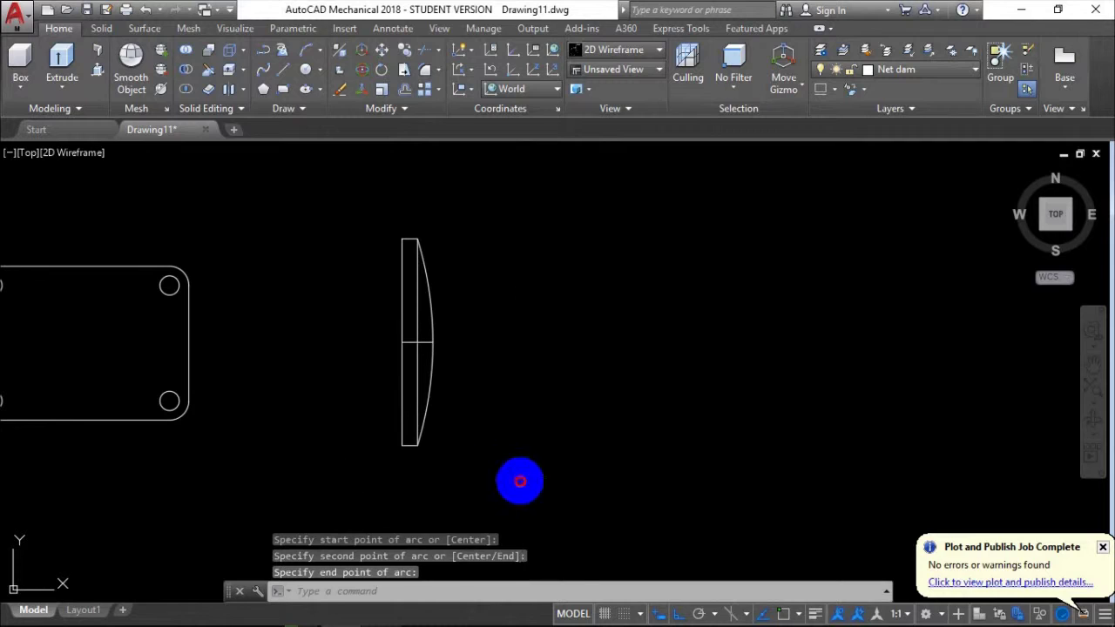
Trim the excess segments inside the arc profile
click(523, 550)
click(358, 207)
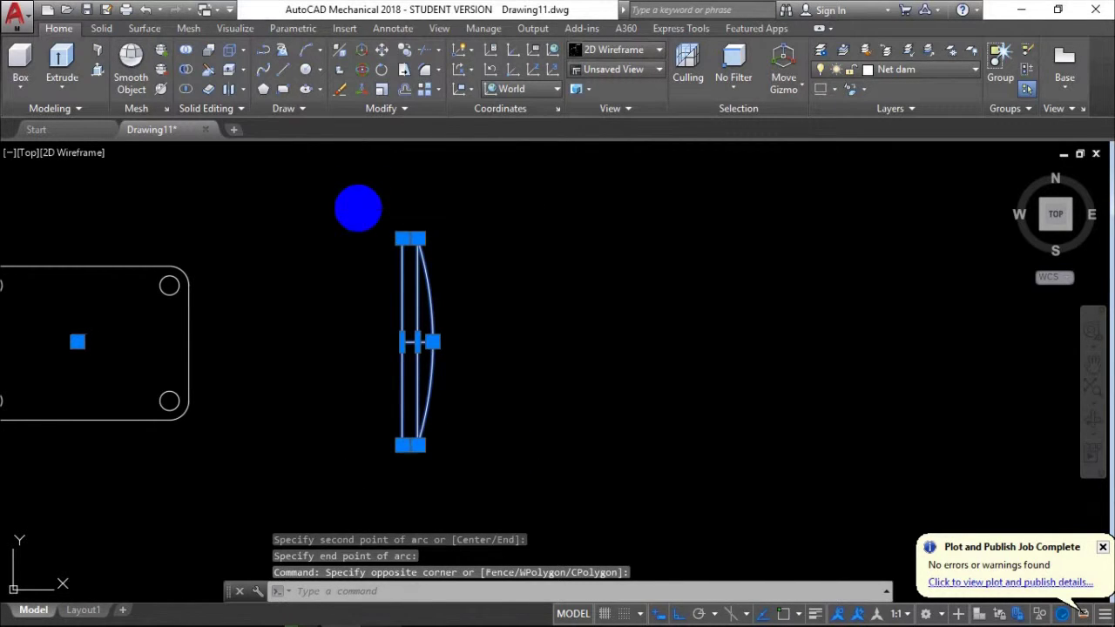
text(tr)
key(Return)
scroll(438, 331, up, 4)
click(368, 361)
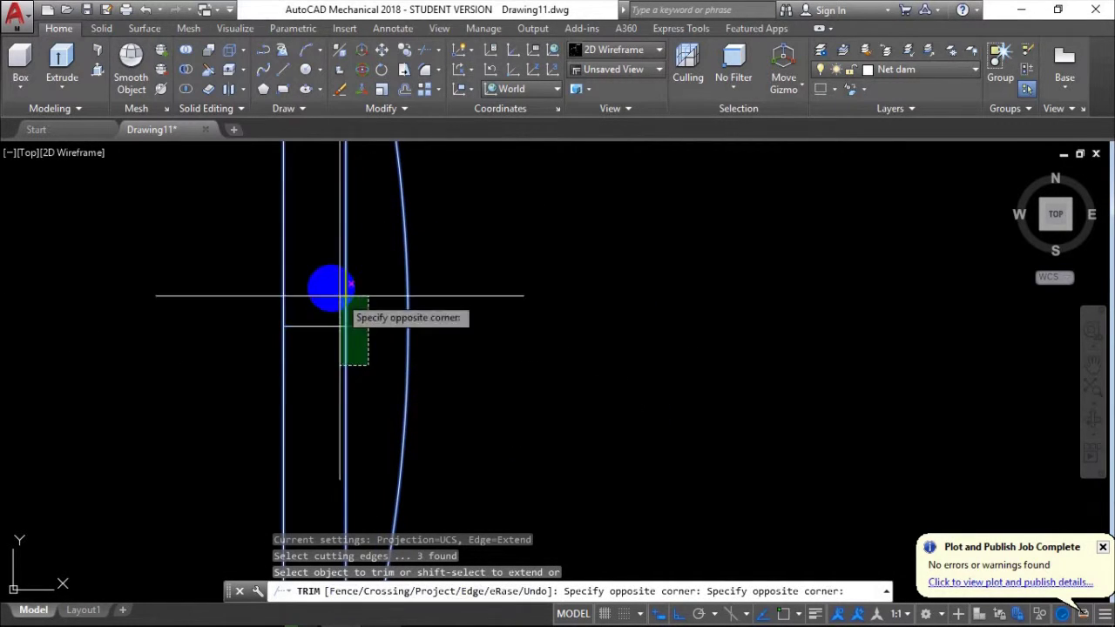
click(335, 301)
scroll(343, 287, down, 4)
scroll(351, 301, up, 3)
key(Return)
Erase the leftover short horizontal line
click(309, 288)
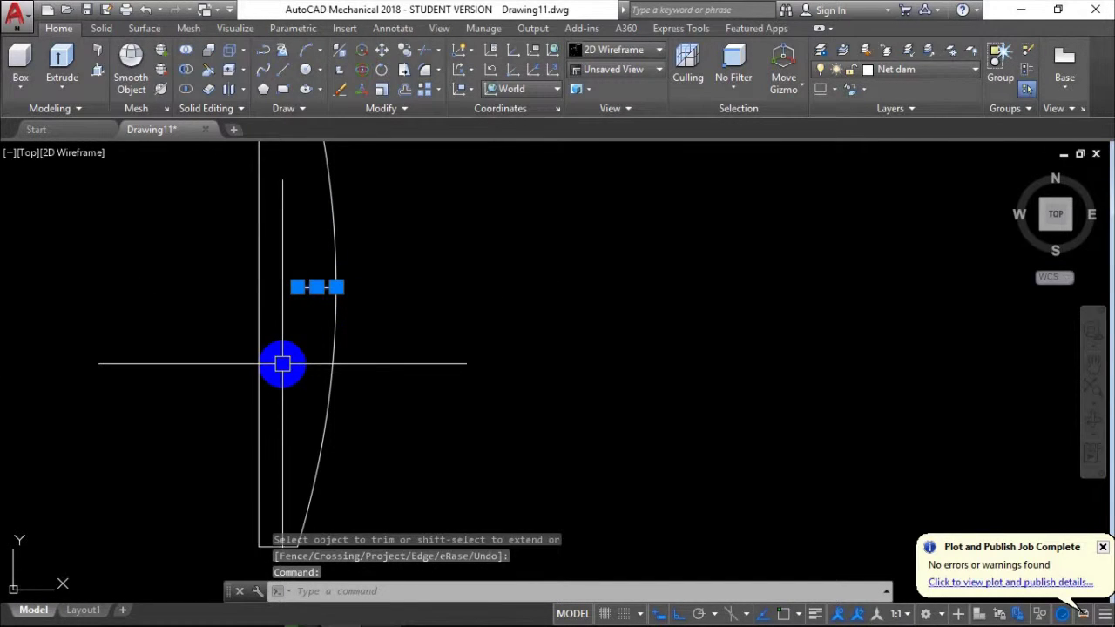
text(e)
key(Return)
scroll(351, 376, down, 3)
scroll(478, 373, down, 3)
scroll(478, 374, down, 2)
scroll(430, 391, down, 2)
middle_drag(453, 426, 405, 443)
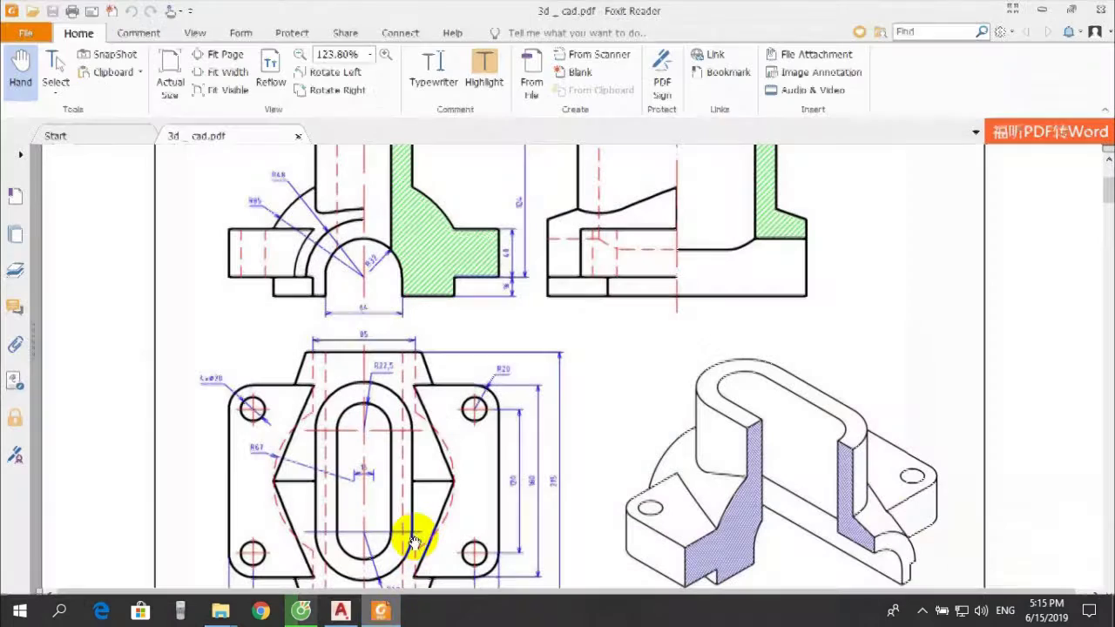
click(381, 611)
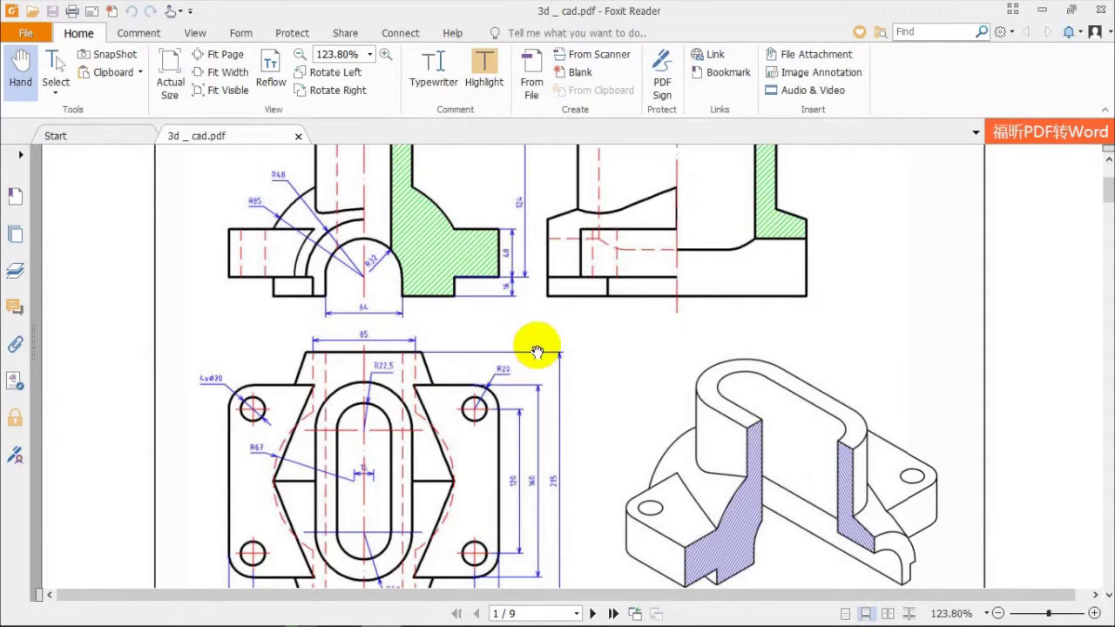
click(341, 610)
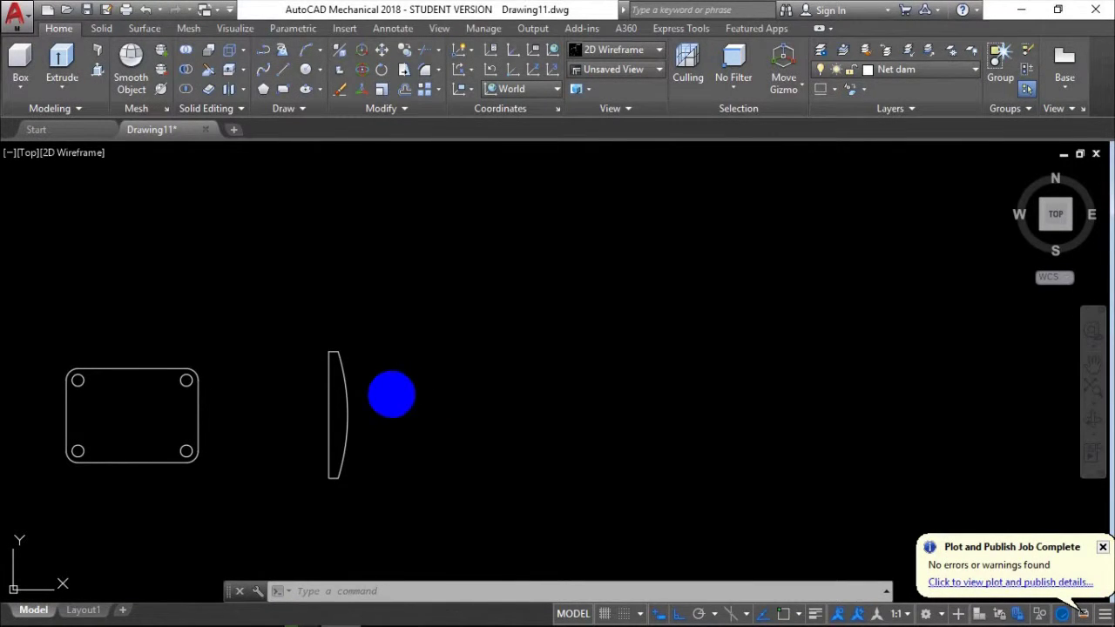
Pan to the arc profile and begin a line there, then cancel it
text(l)
key(Return)
scroll(301, 401, up, 2)
middle_drag(301, 401, 399, 352)
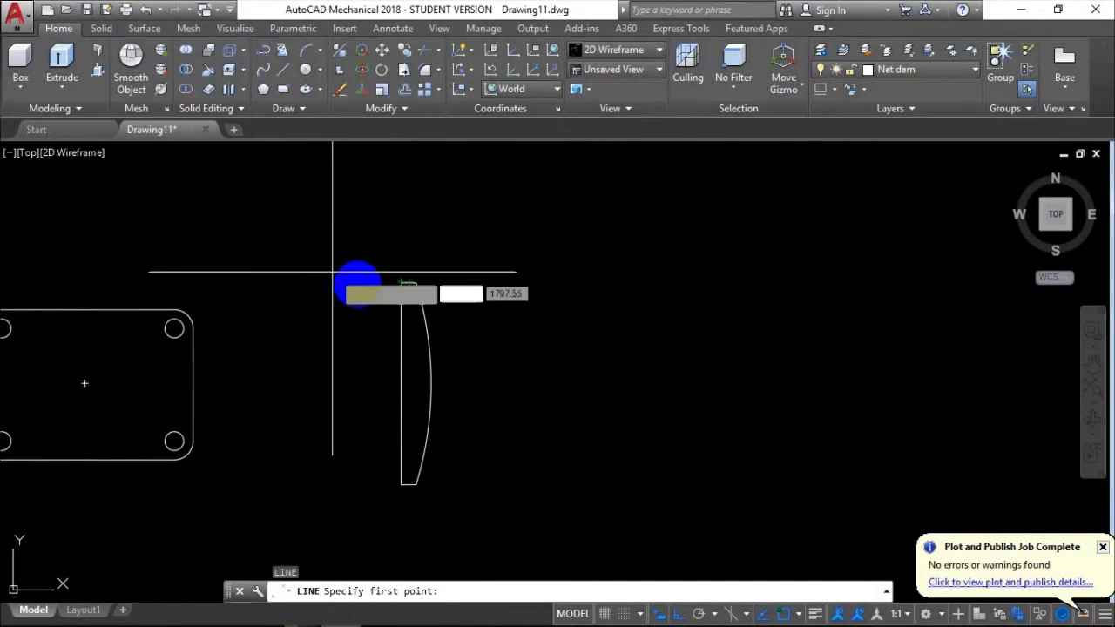
click(369, 314)
key(Escape)
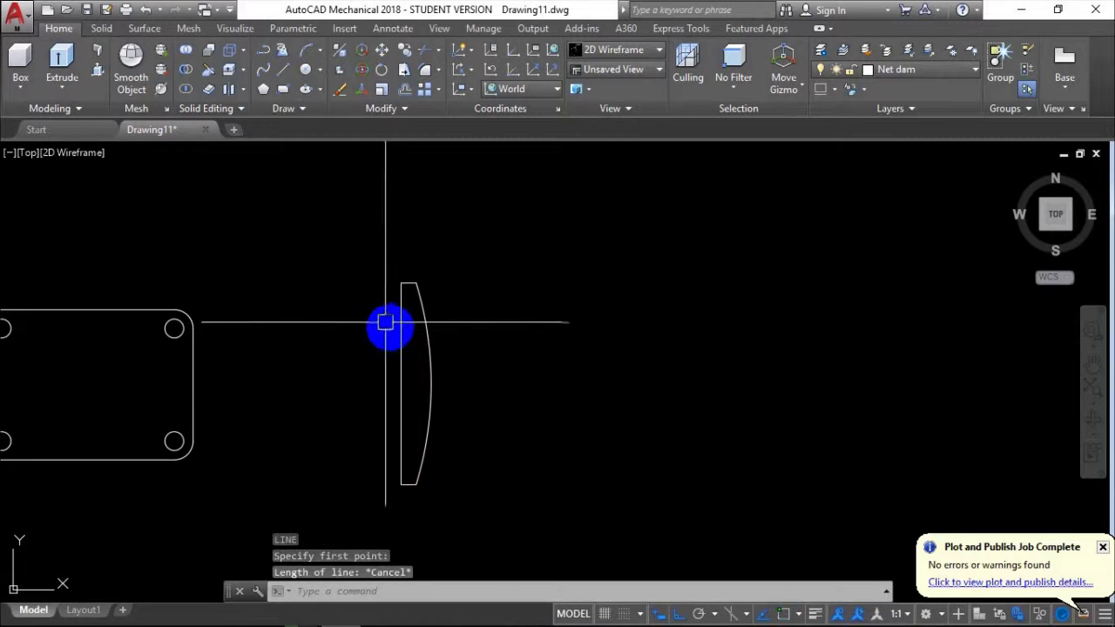
Try a 32-unit offset of the profile's straight edge, then undo the unwanted bracket
click(400, 341)
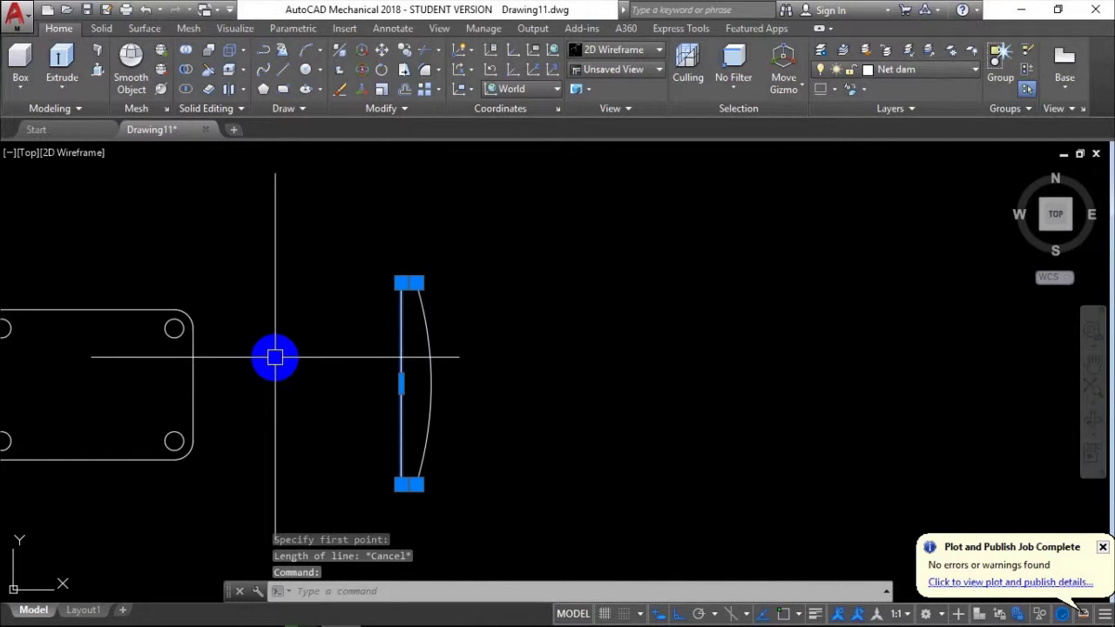
text(o)
key(Return)
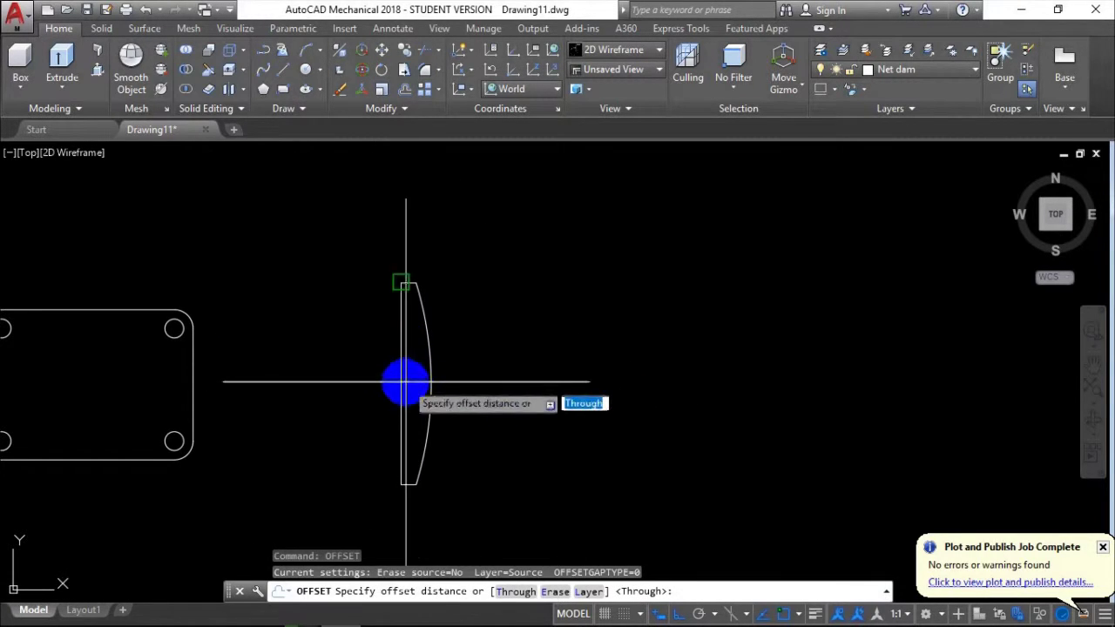
click(401, 485)
text(32)
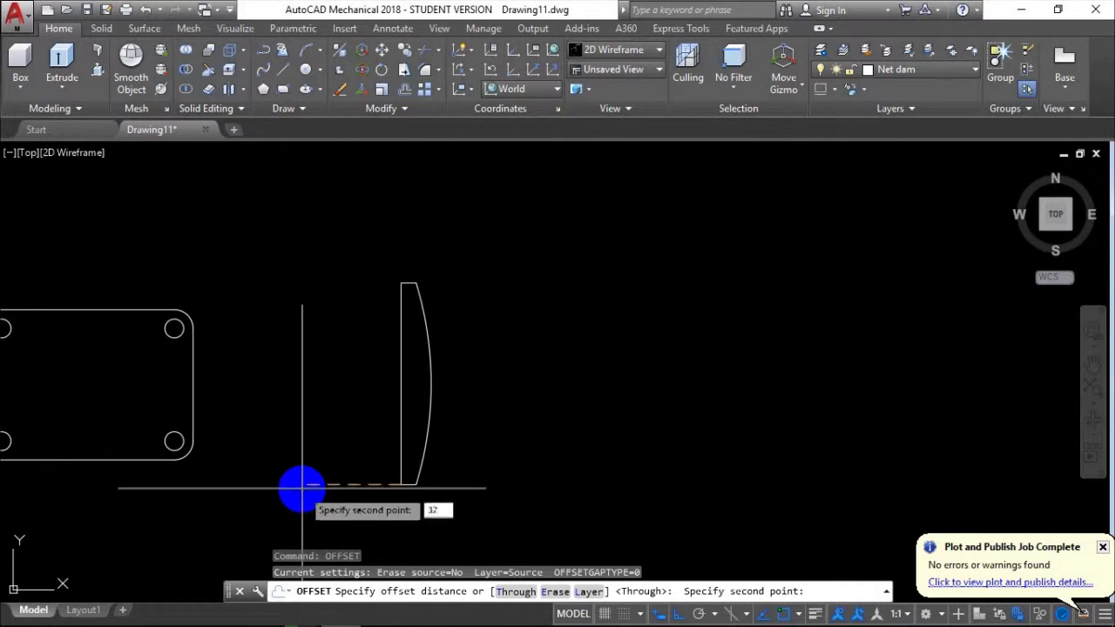
key(Return)
click(301, 489)
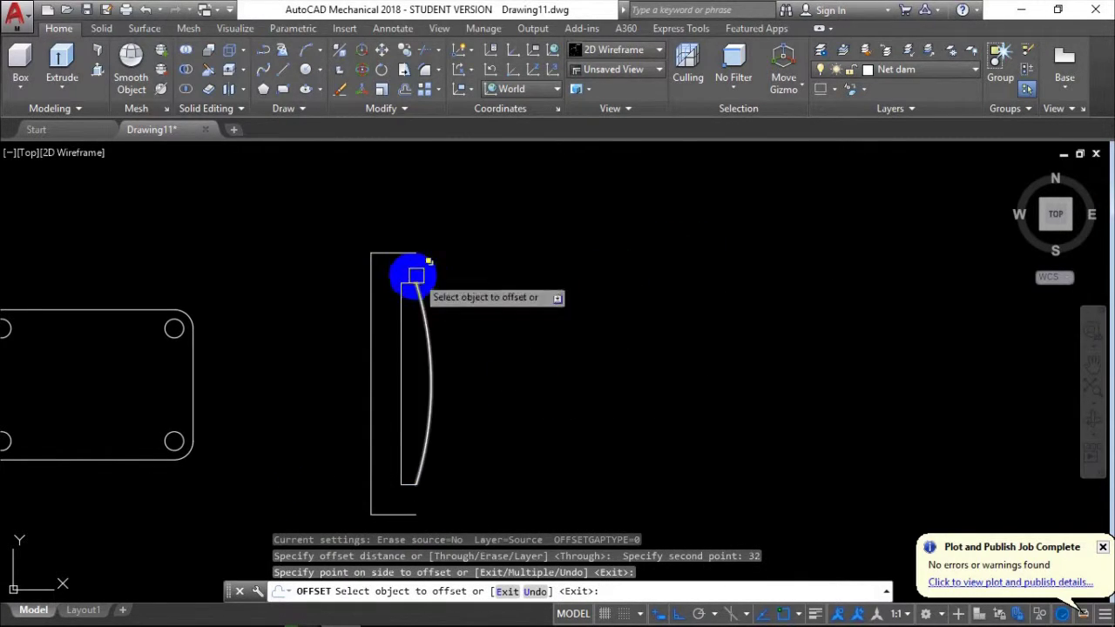
middle_drag(440, 290, 449, 253)
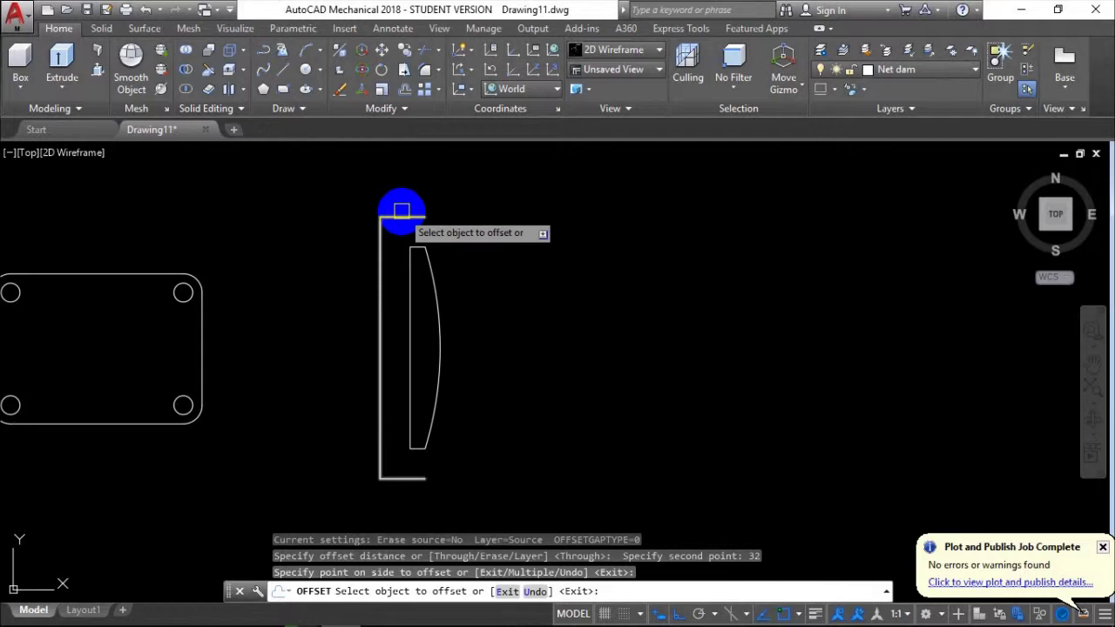
text(u)
key(Return)
click(411, 308)
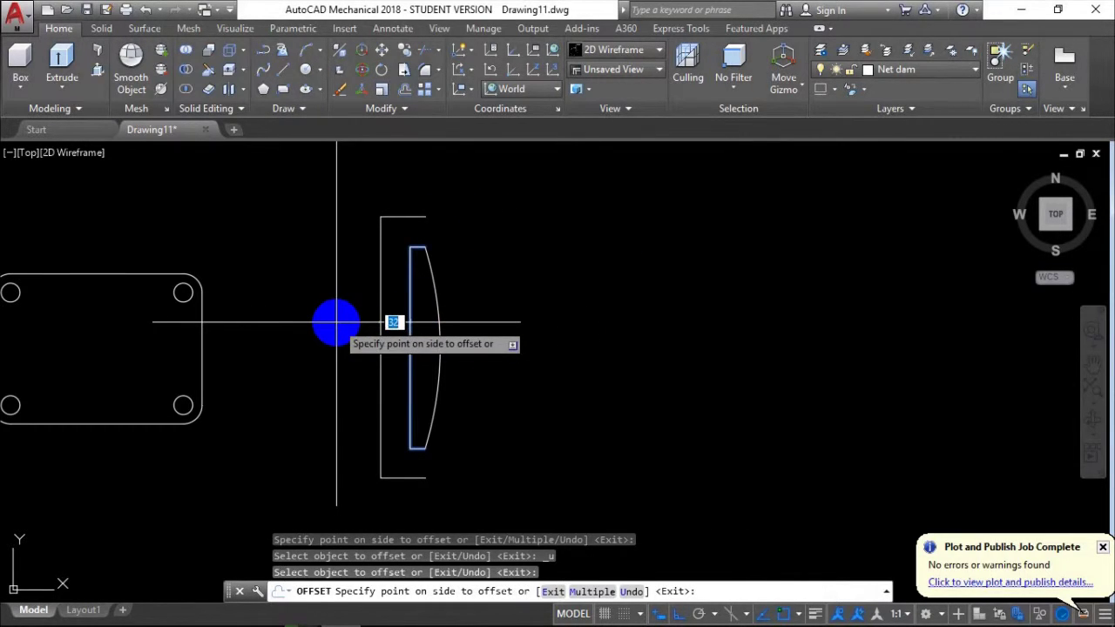
key(Escape)
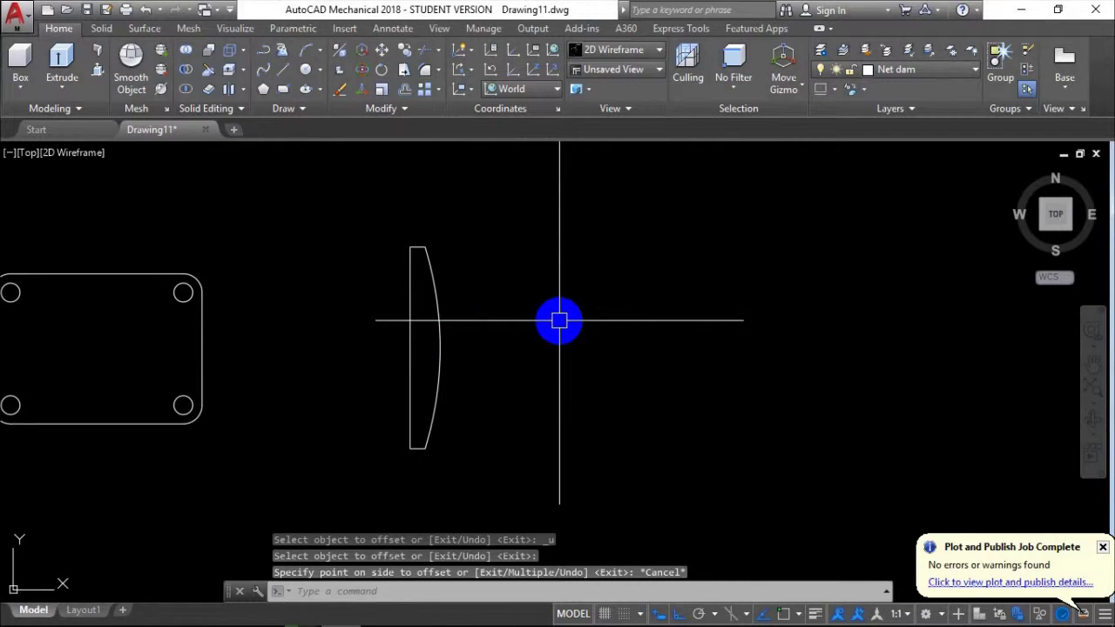
Offset the profile's left vertical edge 32 units to the left
key(Return)
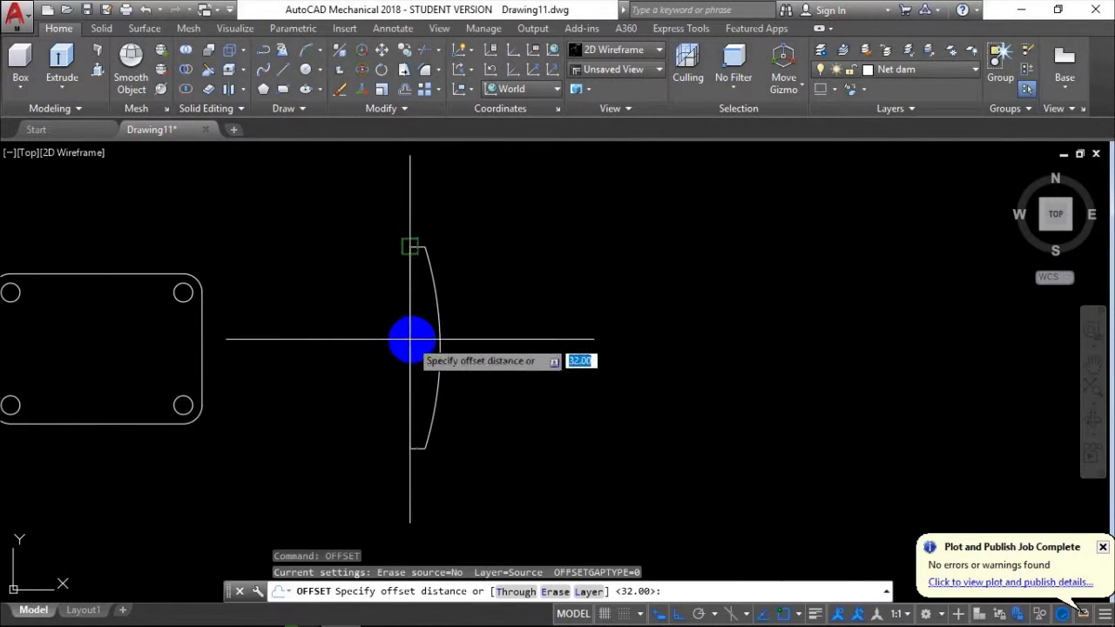
click(408, 245)
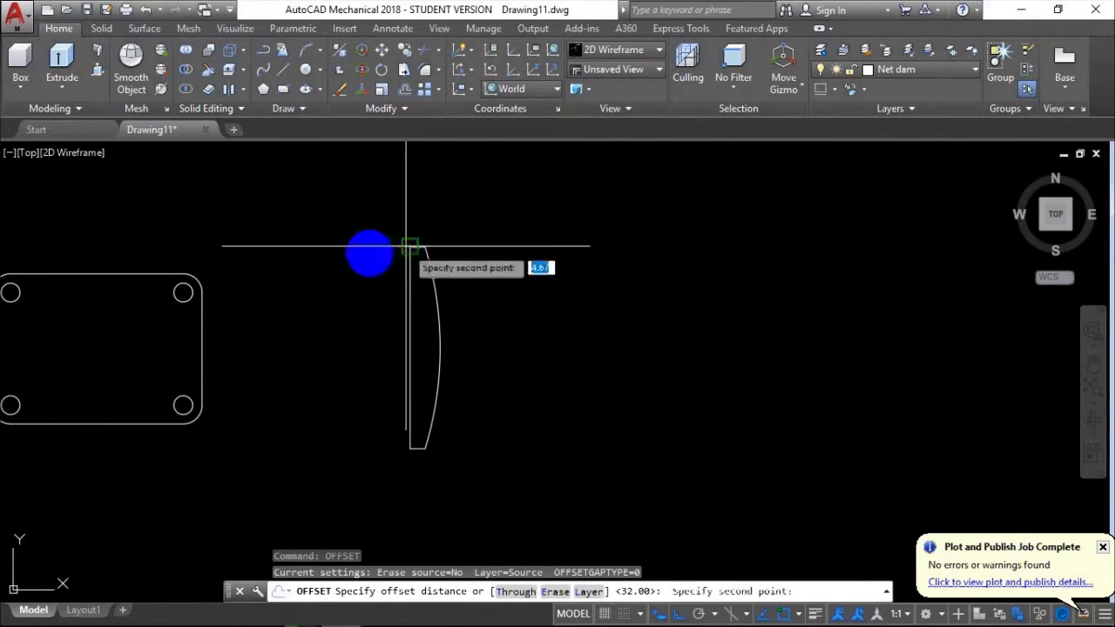
text(32)
key(Return)
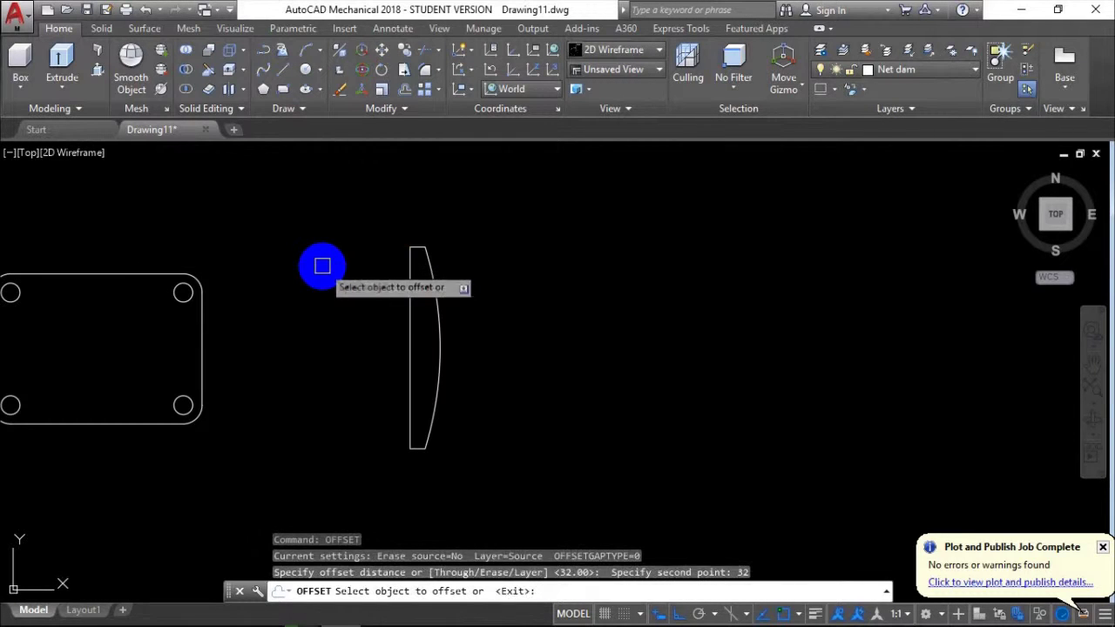
click(408, 311)
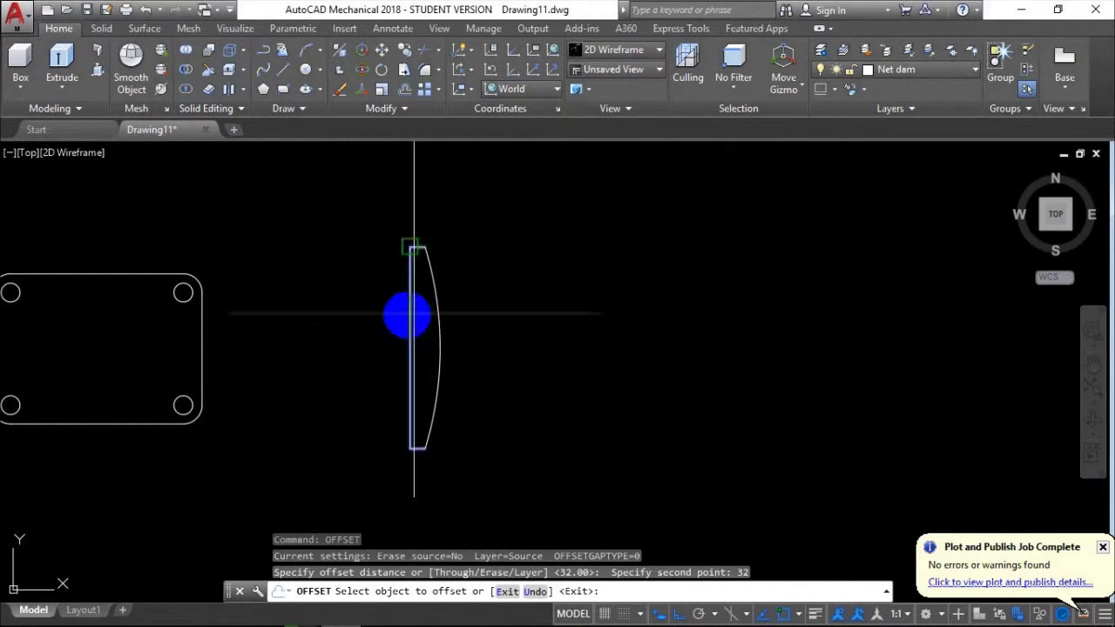
click(312, 328)
key(Return)
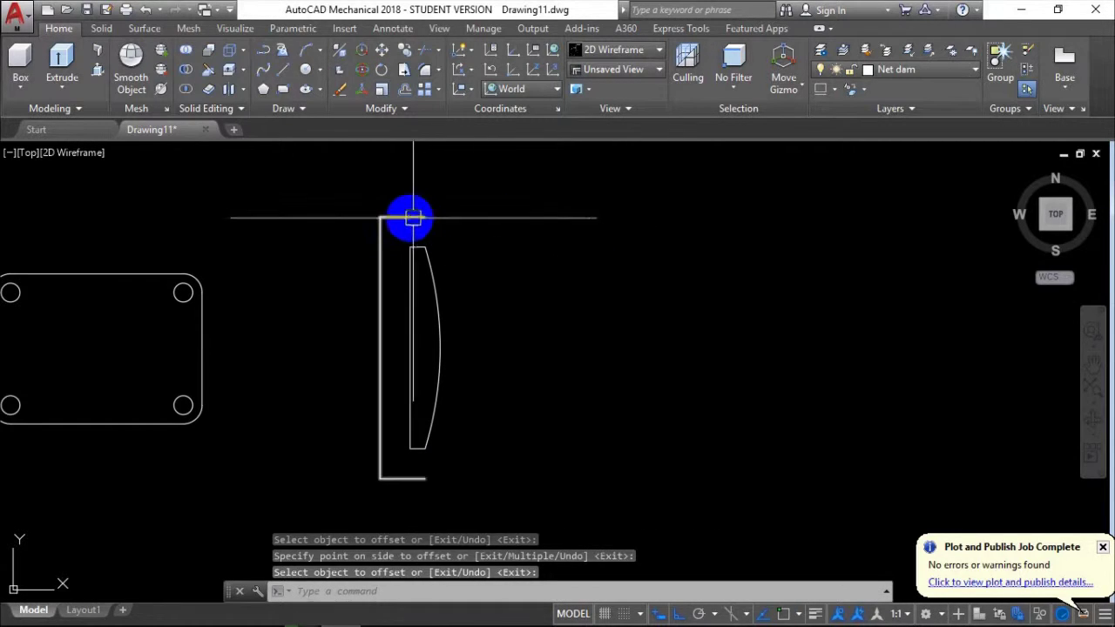
Explode the offset bracket and erase its top and bottom horizontal segments
click(413, 217)
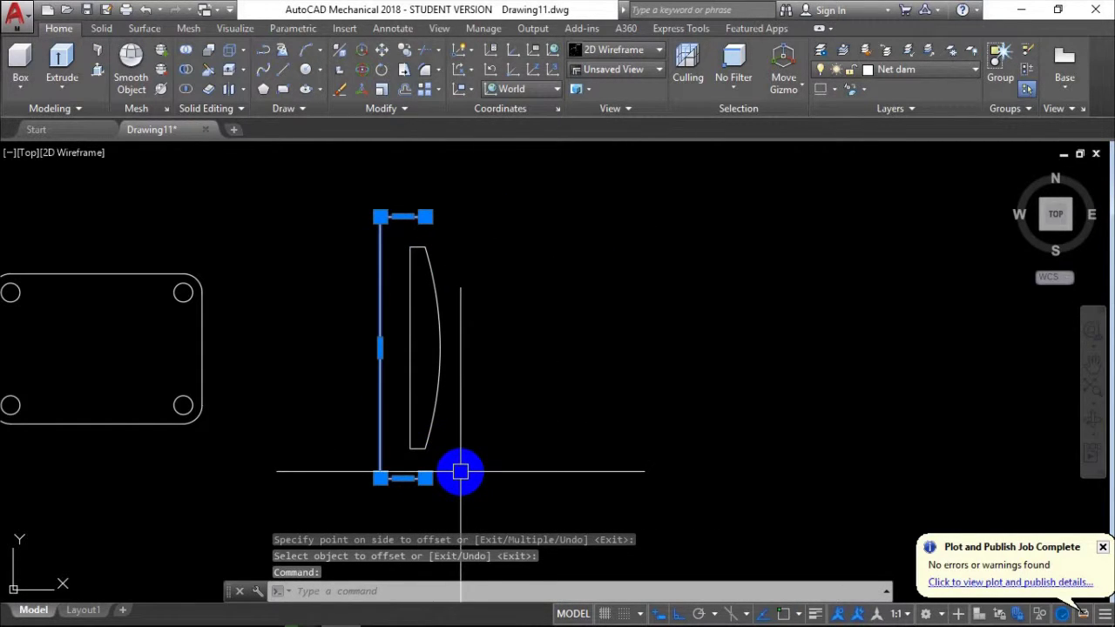
text(x)
key(Return)
click(423, 477)
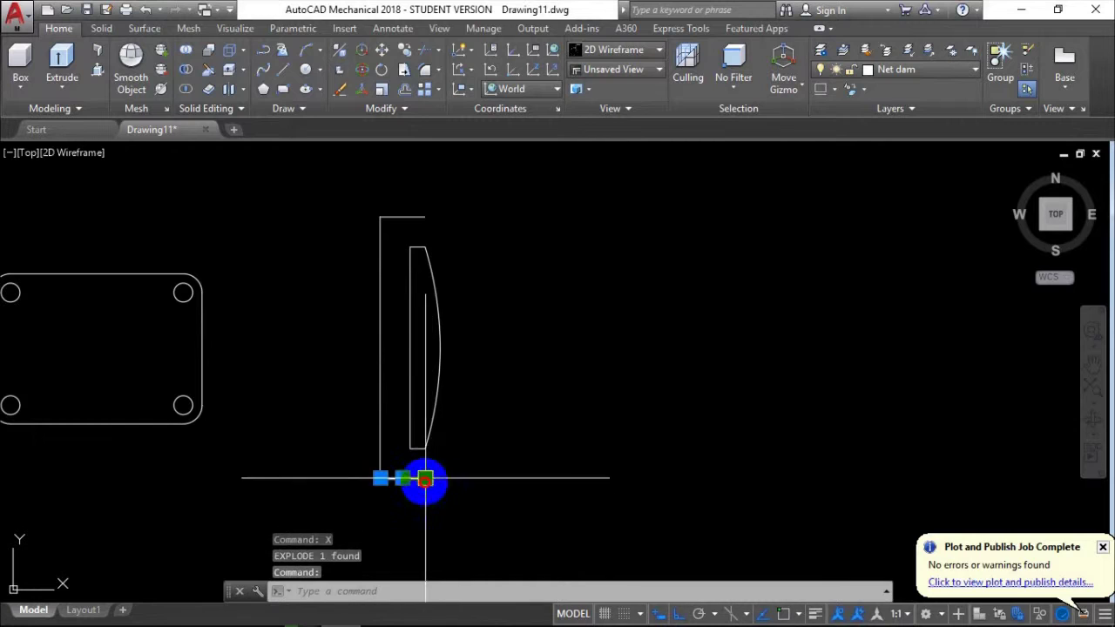
click(414, 214)
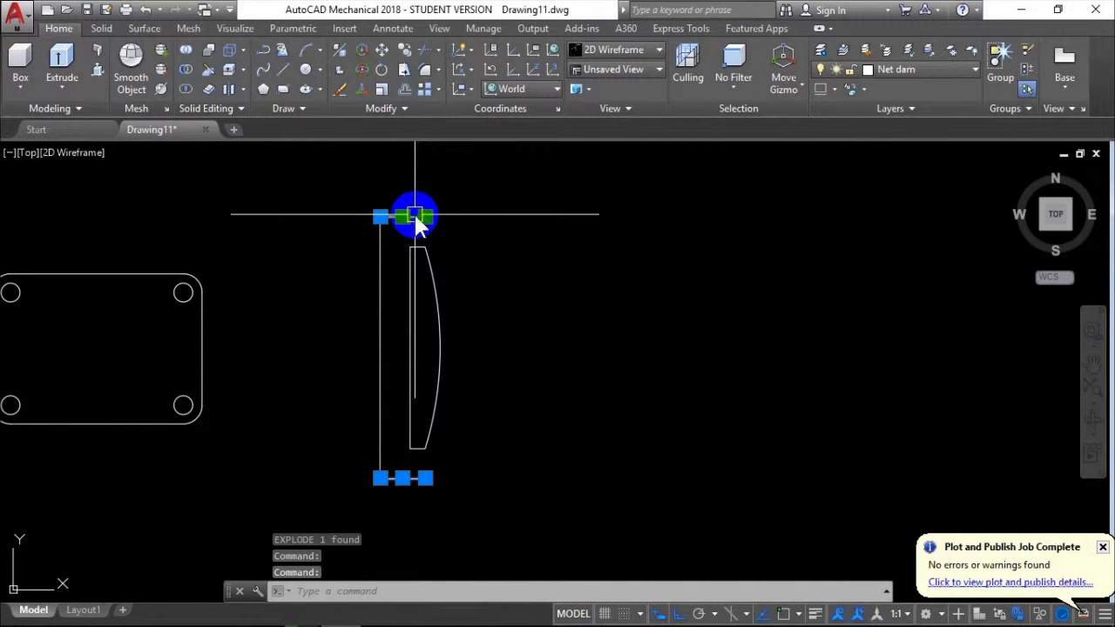
text(e)
key(Return)
scroll(543, 300, down, 2)
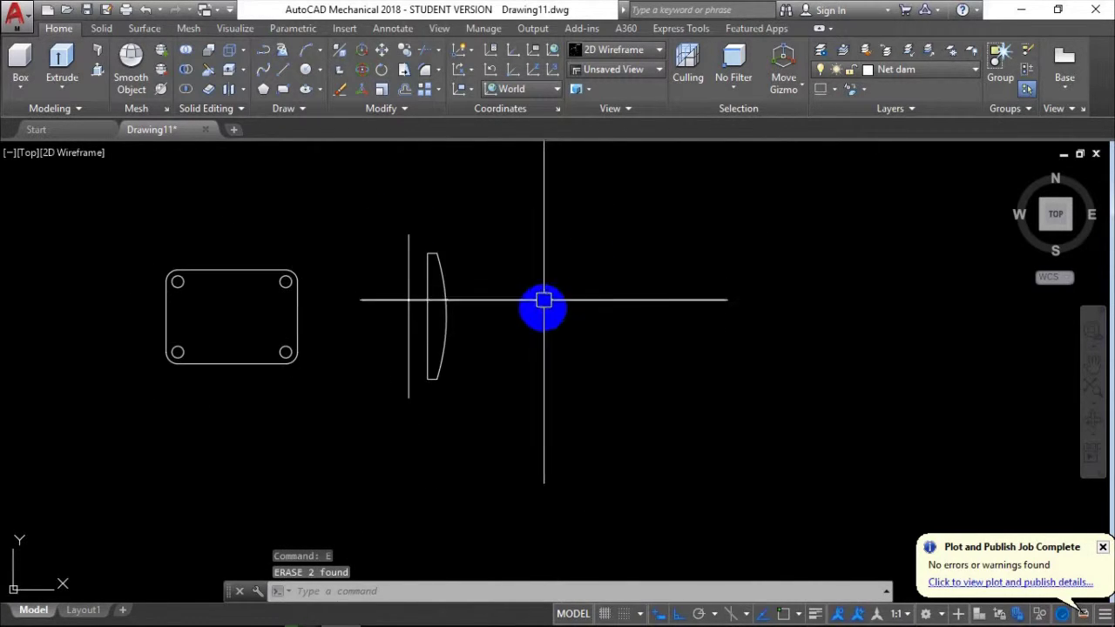
middle_drag(543, 300, 481, 331)
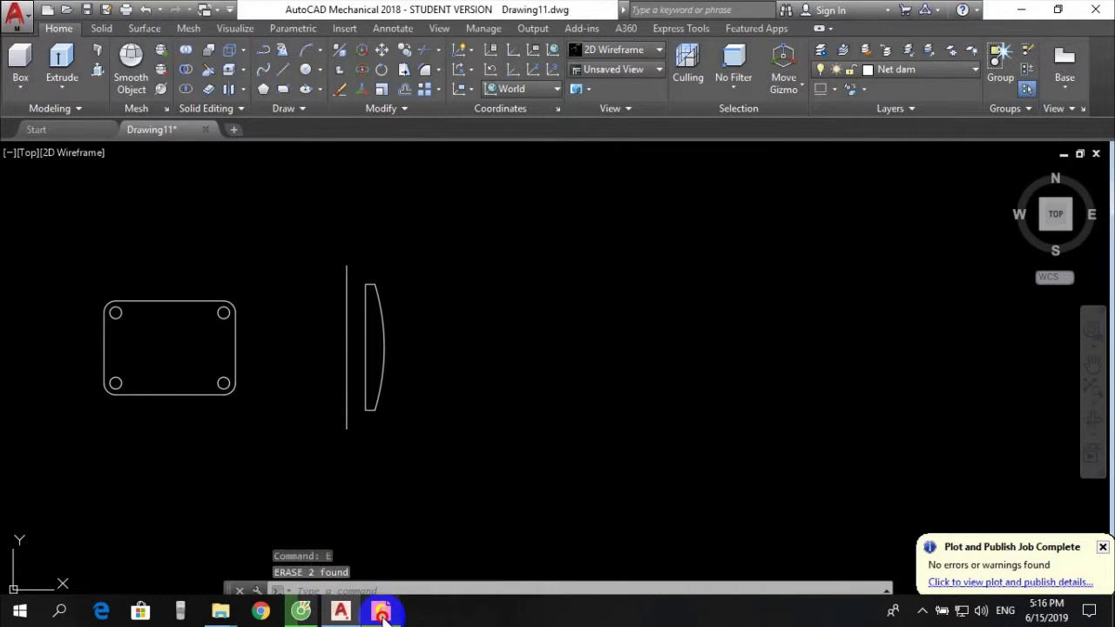
click(383, 614)
scroll(498, 368, up, 2)
scroll(673, 384, down, 1)
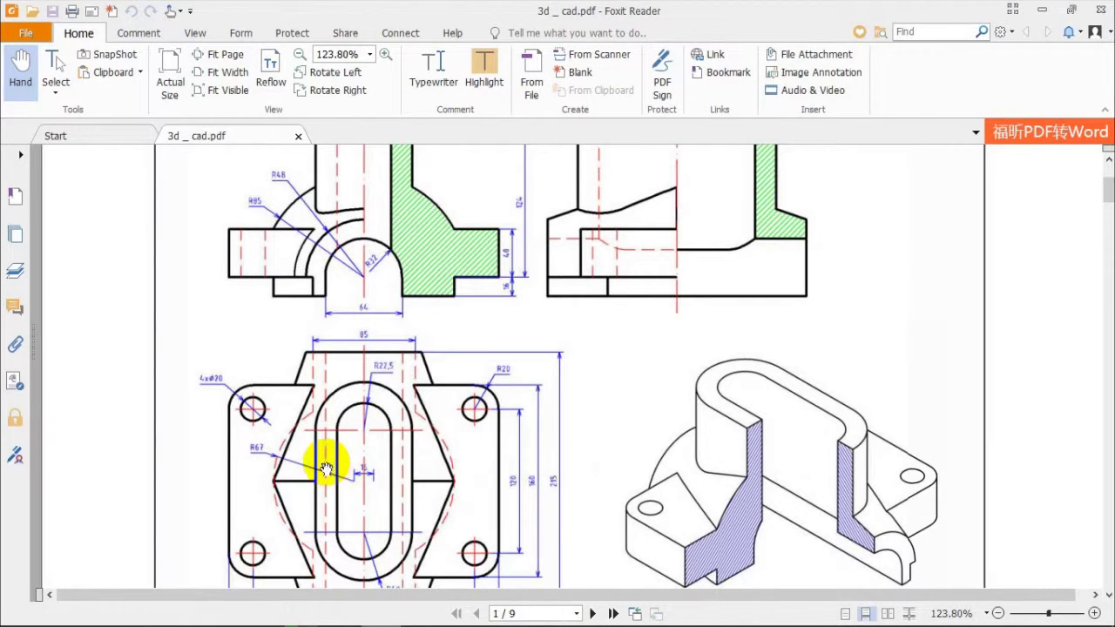
scroll(325, 471, down, 1)
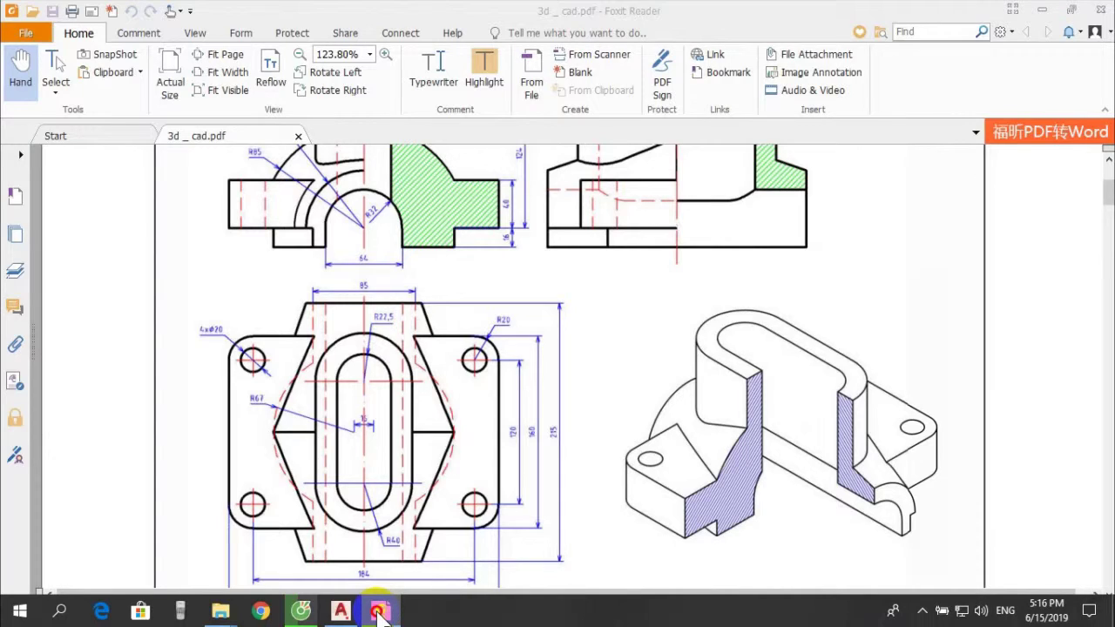
click(381, 612)
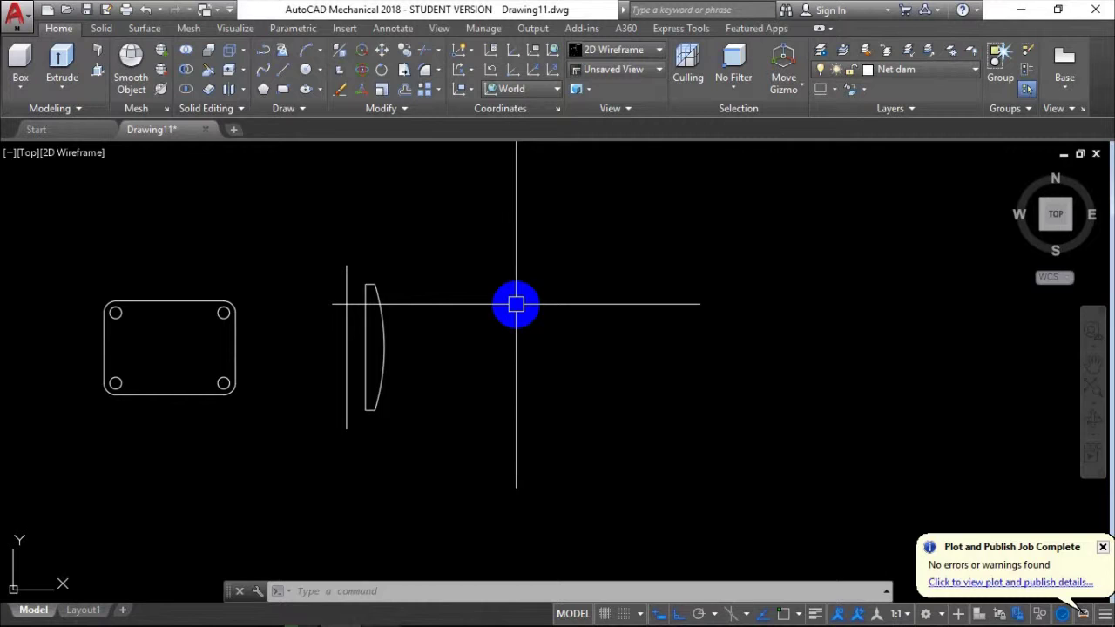
text(rec)
Draw an upright 10.5 × 215 rectangle right of the curved profile and compare with the PDF
key(Return)
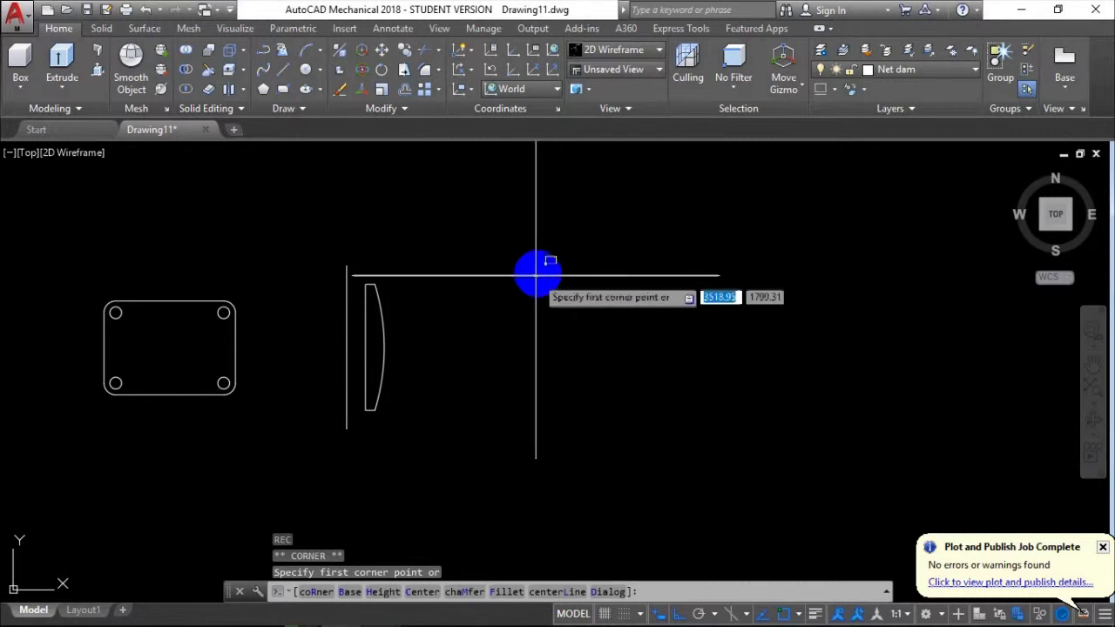
click(541, 270)
text(10.5)
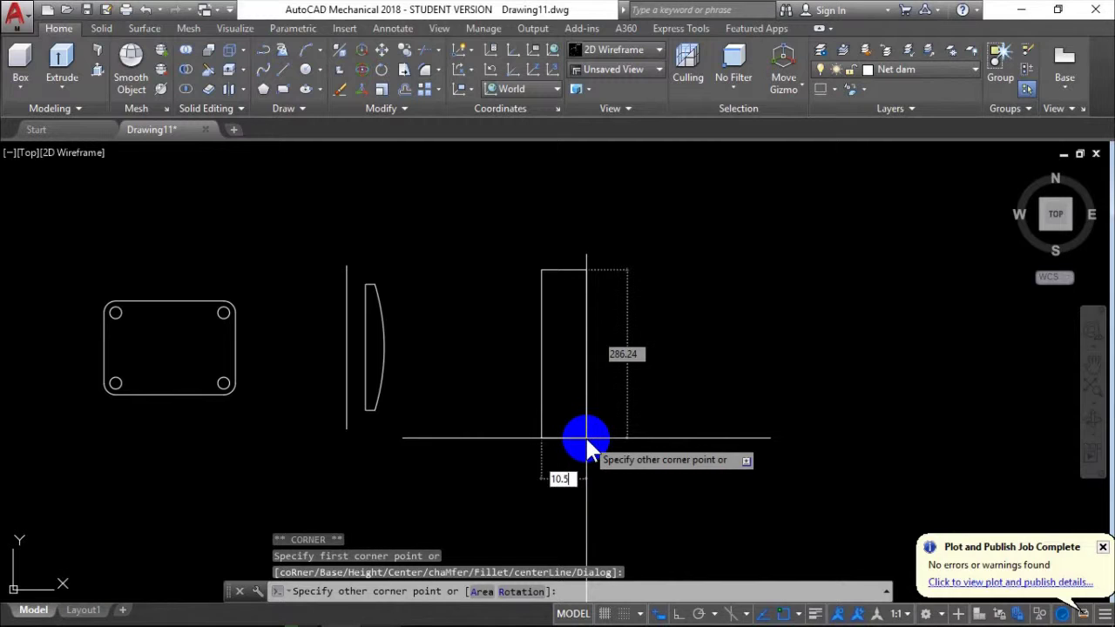
key(Tab)
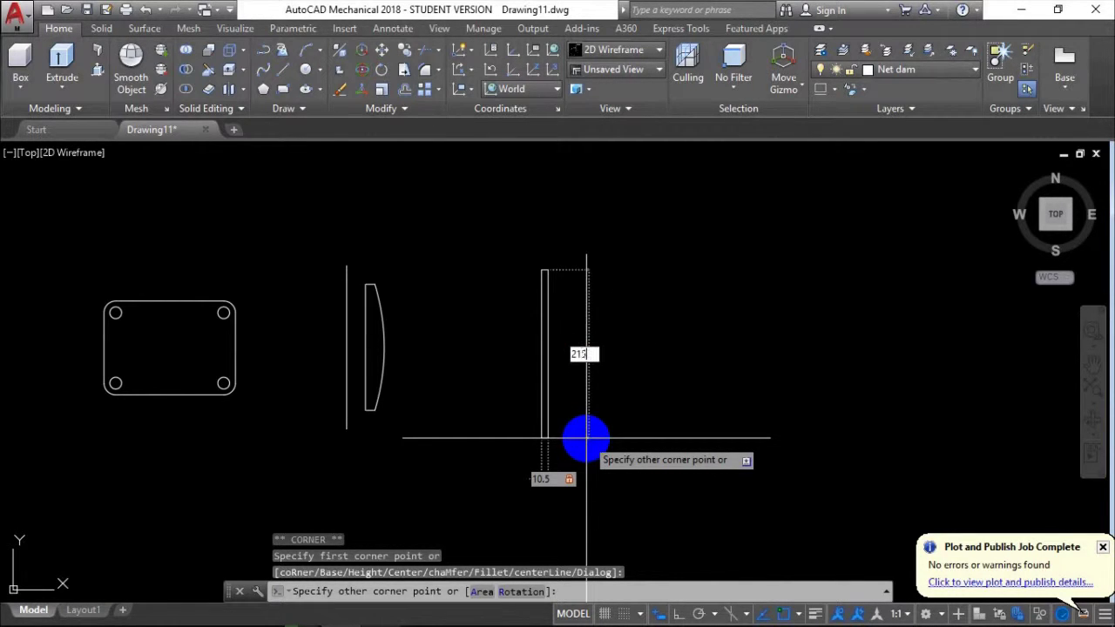
text(5)
key(Return)
middle_drag(567, 336, 550, 350)
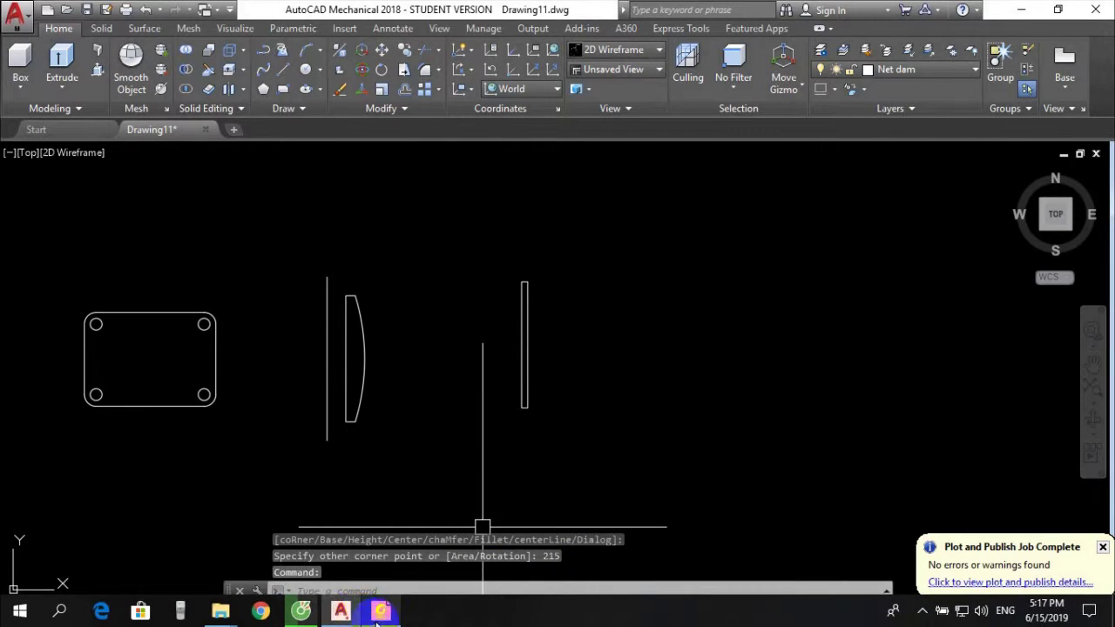
click(380, 612)
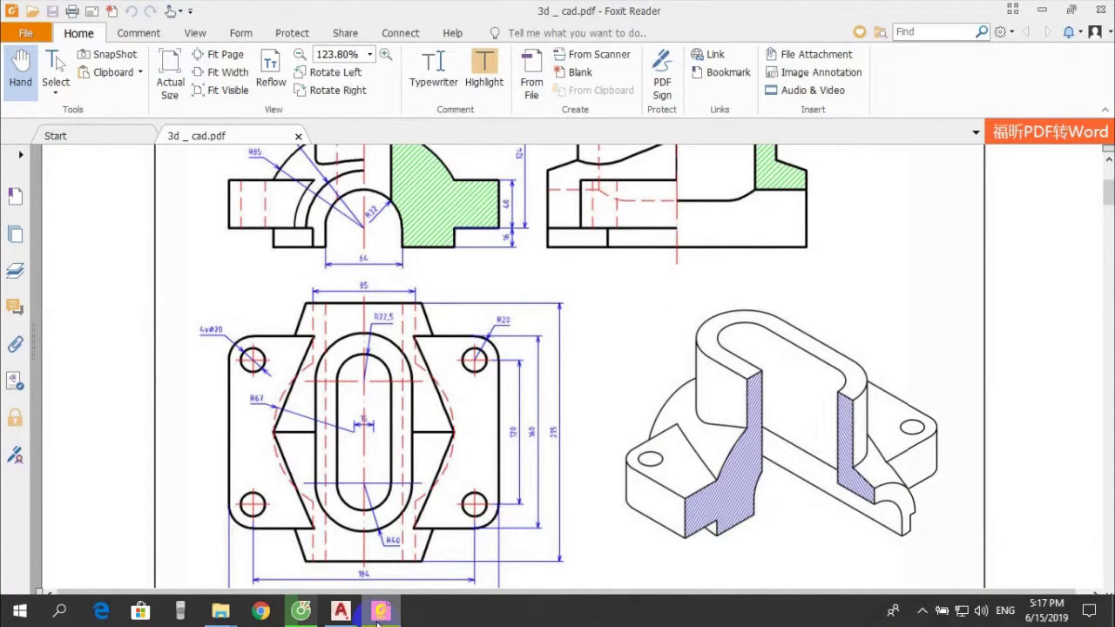
click(380, 612)
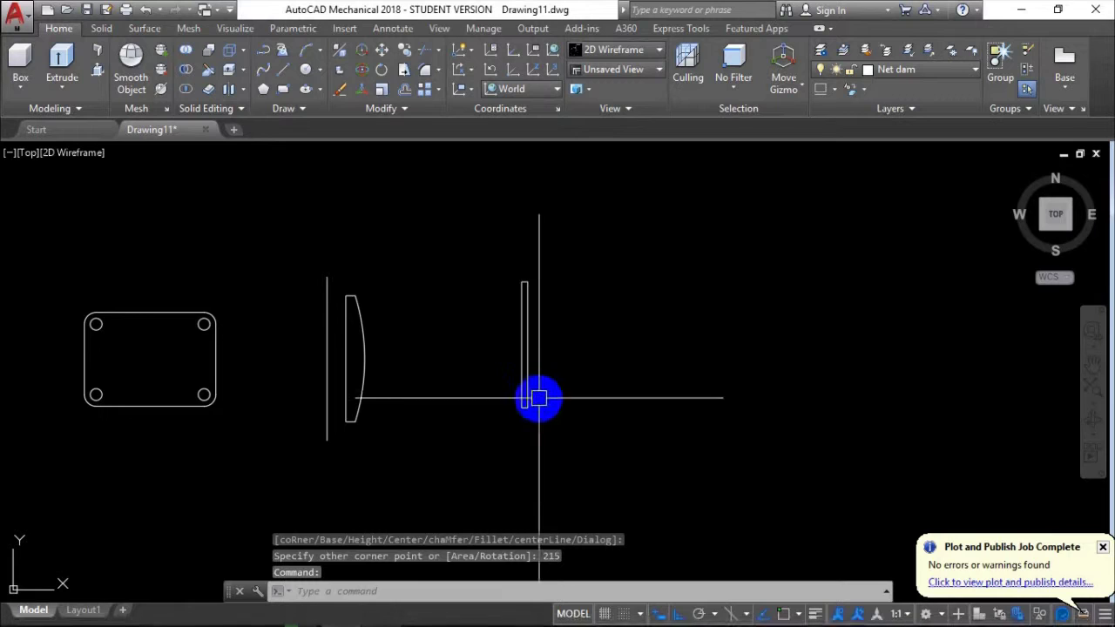
Explode the tall rectangle into individual lines
scroll(535, 397, up, 2)
click(576, 443)
click(429, 361)
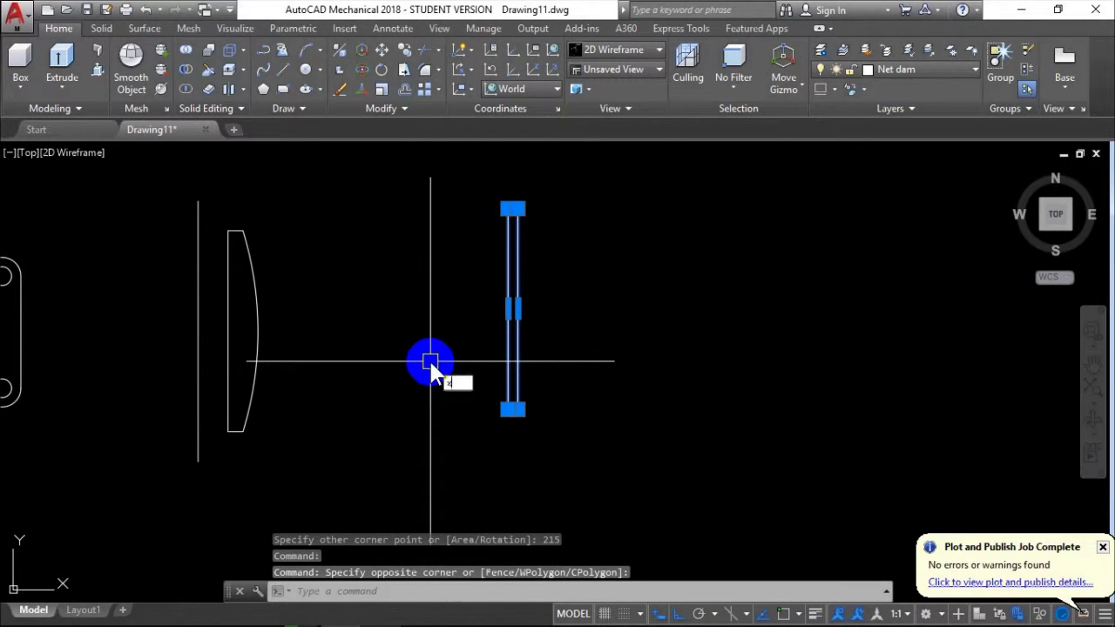
text(x)
key(Return)
click(514, 283)
click(602, 341)
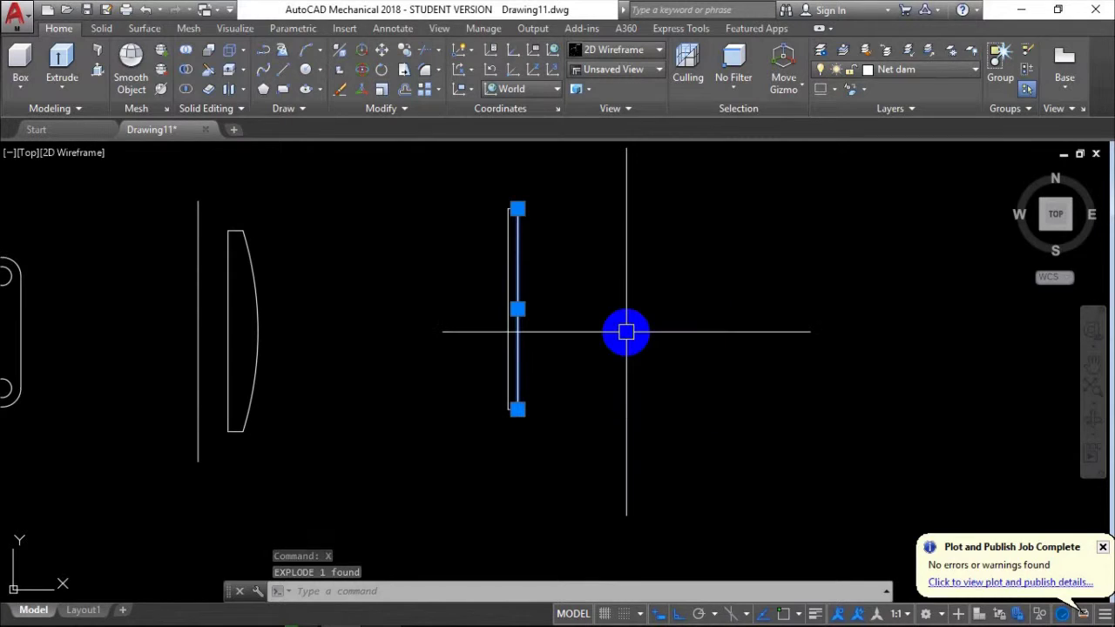
Offset the rectangle's right edge 32 units to the right
text(o)
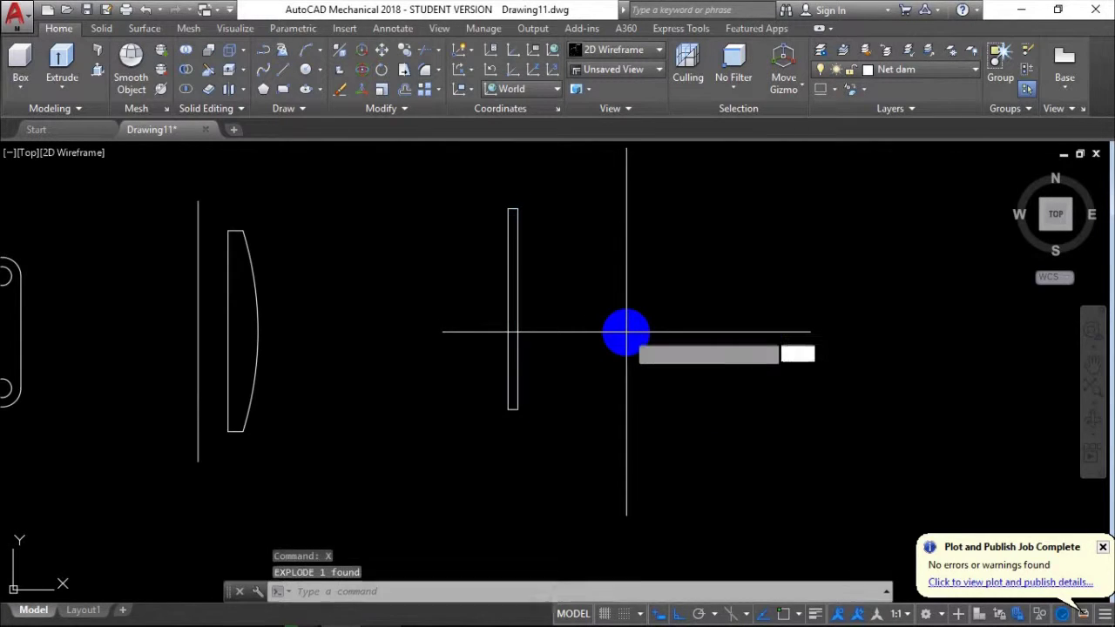
key(Return)
scroll(521, 395, up, 3)
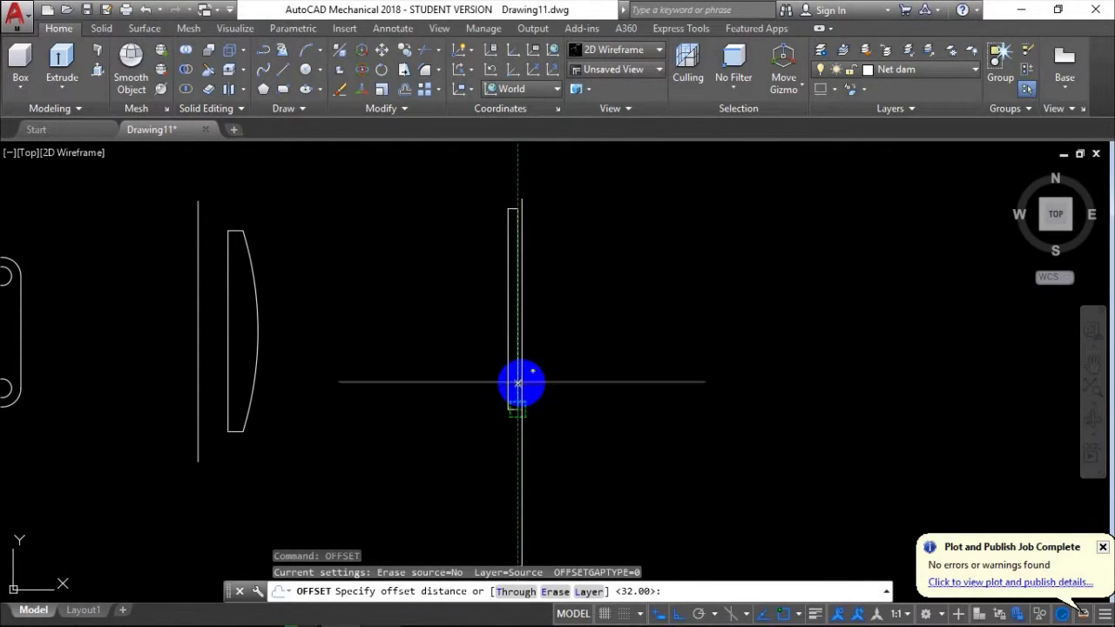
click(497, 503)
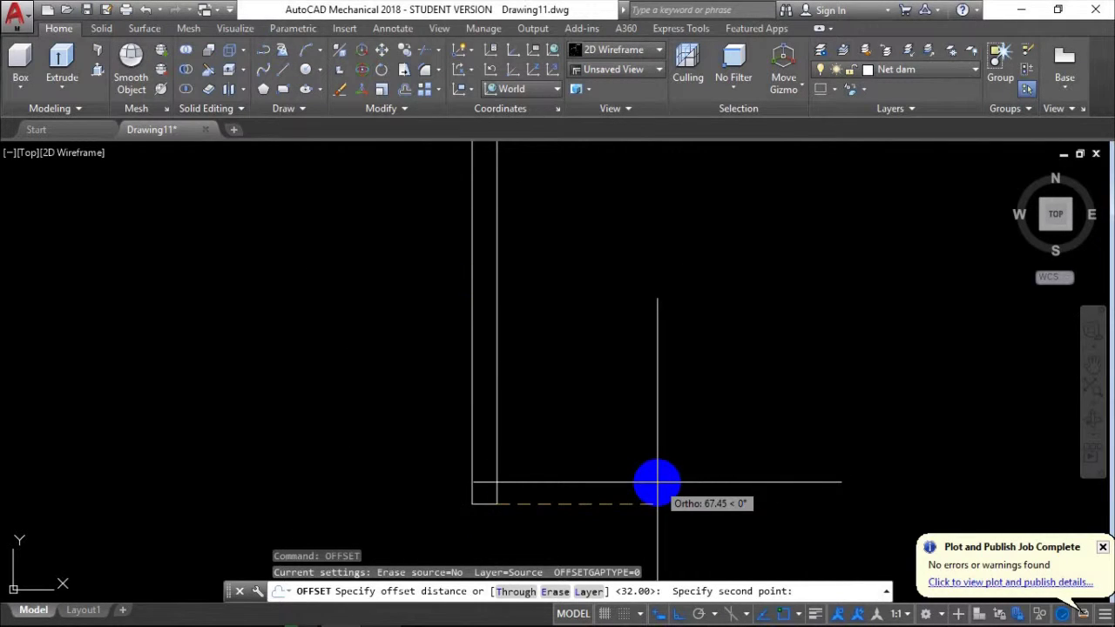
text(32)
key(Return)
click(655, 479)
scroll(692, 444, down, 2)
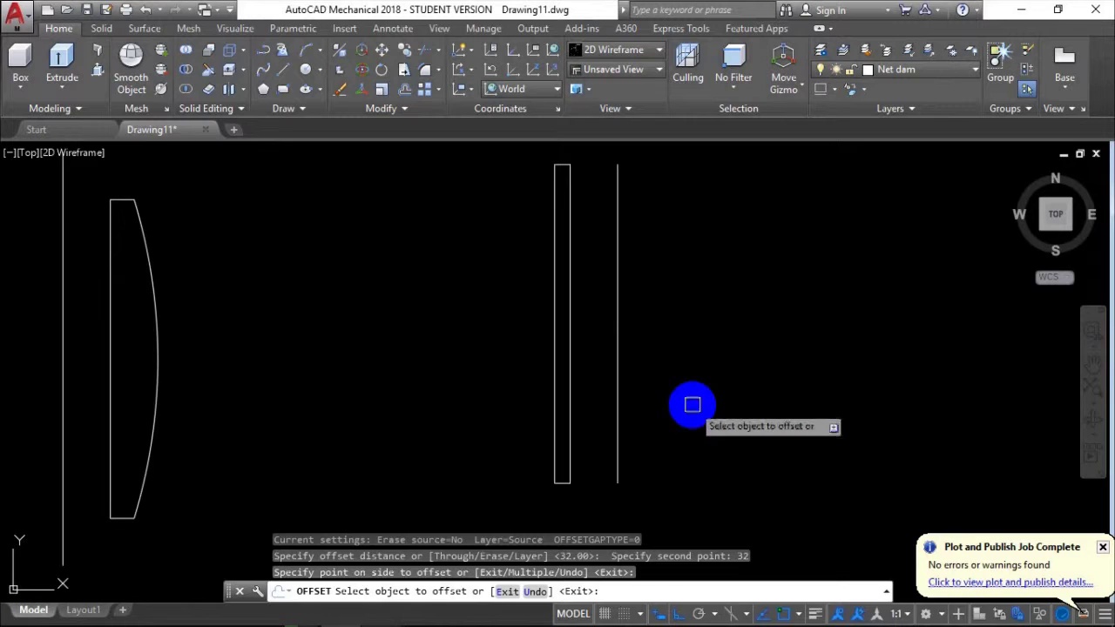
key(Return)
middle_drag(637, 336, 569, 323)
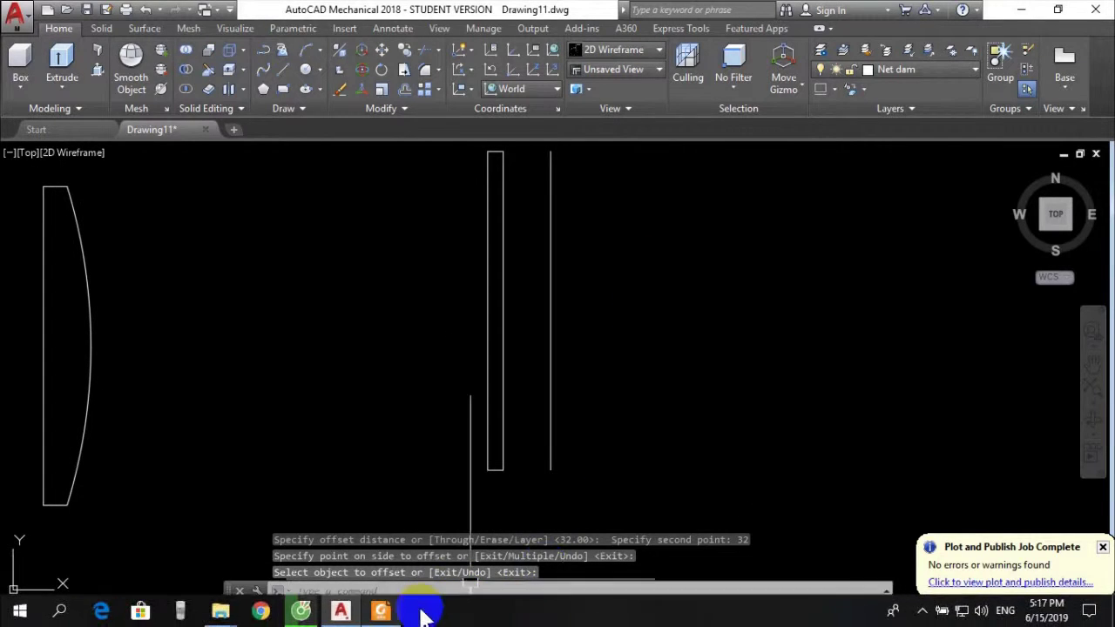
click(383, 614)
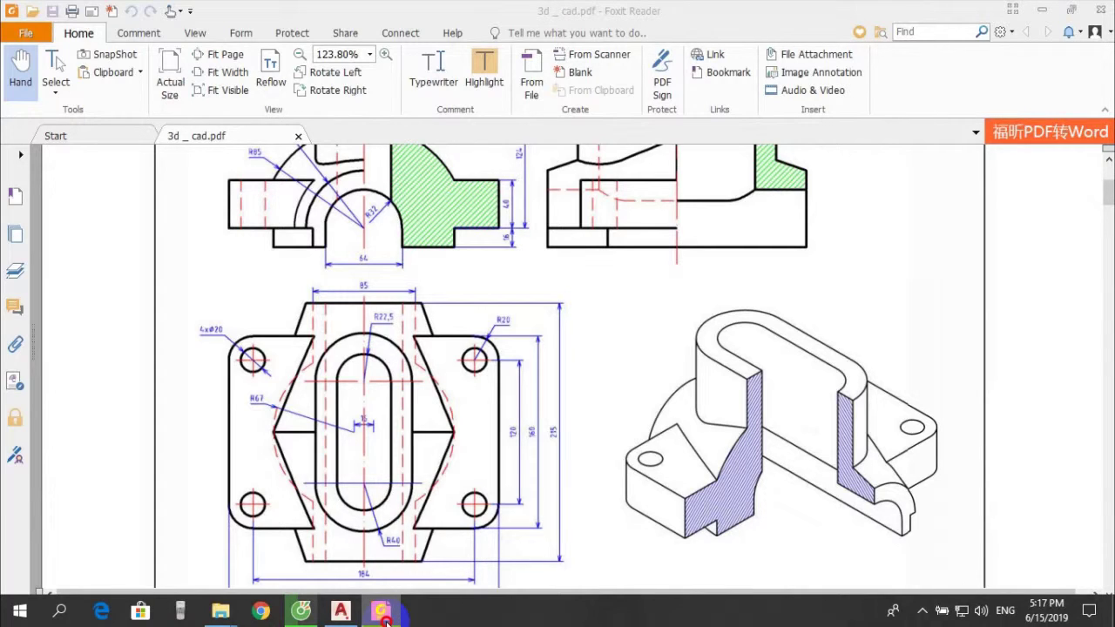
click(383, 614)
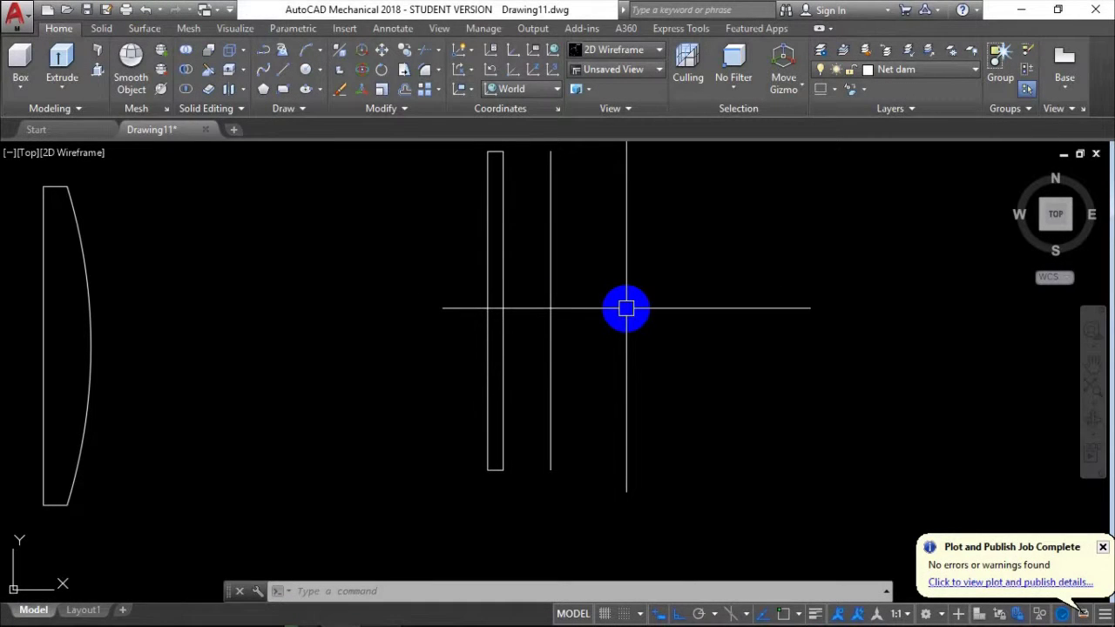
text(c)
Draw a radius 74.5 circle centred on the offset line's midpoint
key(Return)
shift+right_click(549, 317)
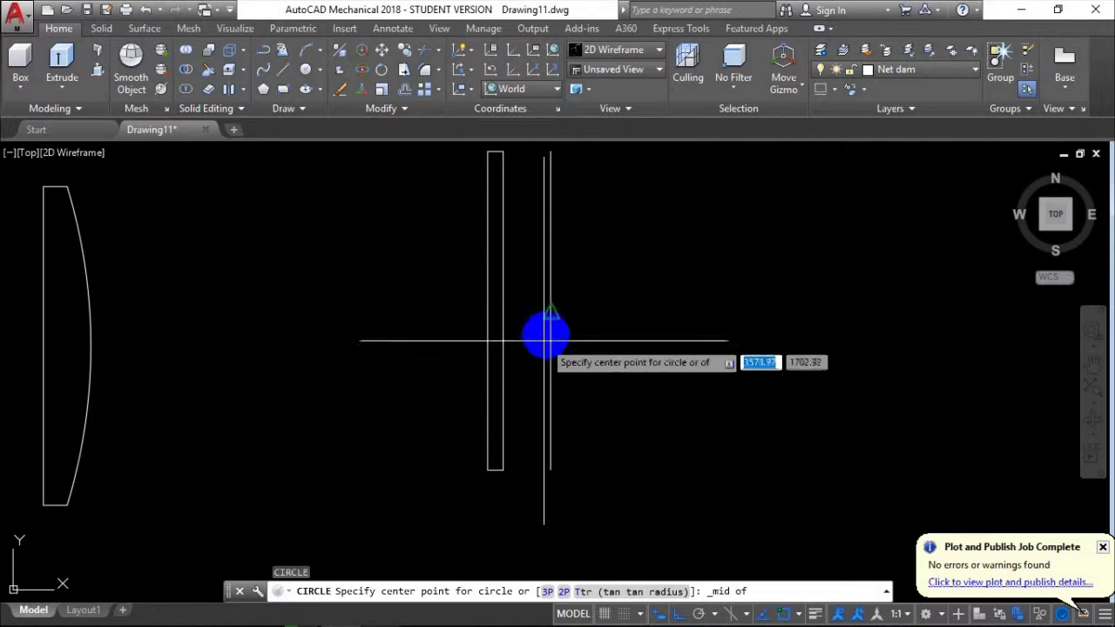
click(552, 311)
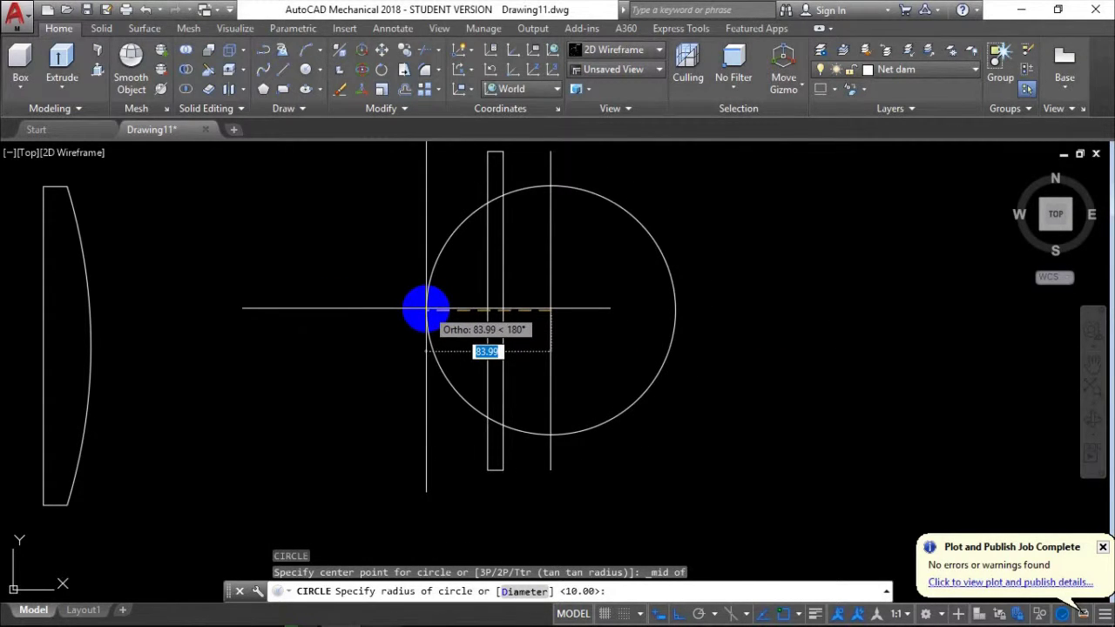
text(5)
key(Return)
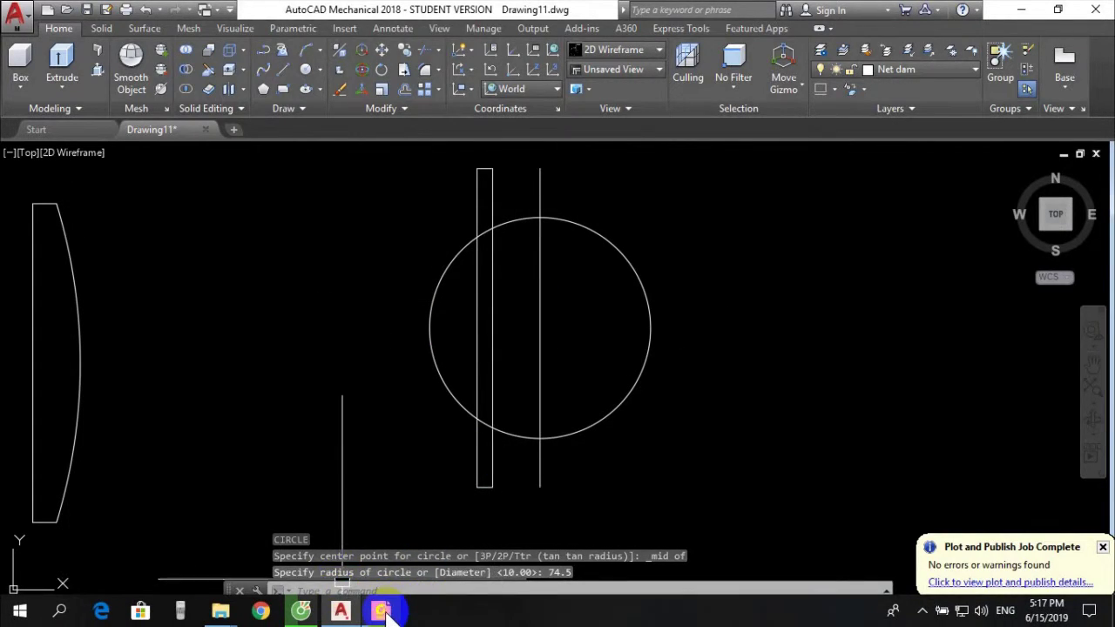
click(380, 610)
click(383, 611)
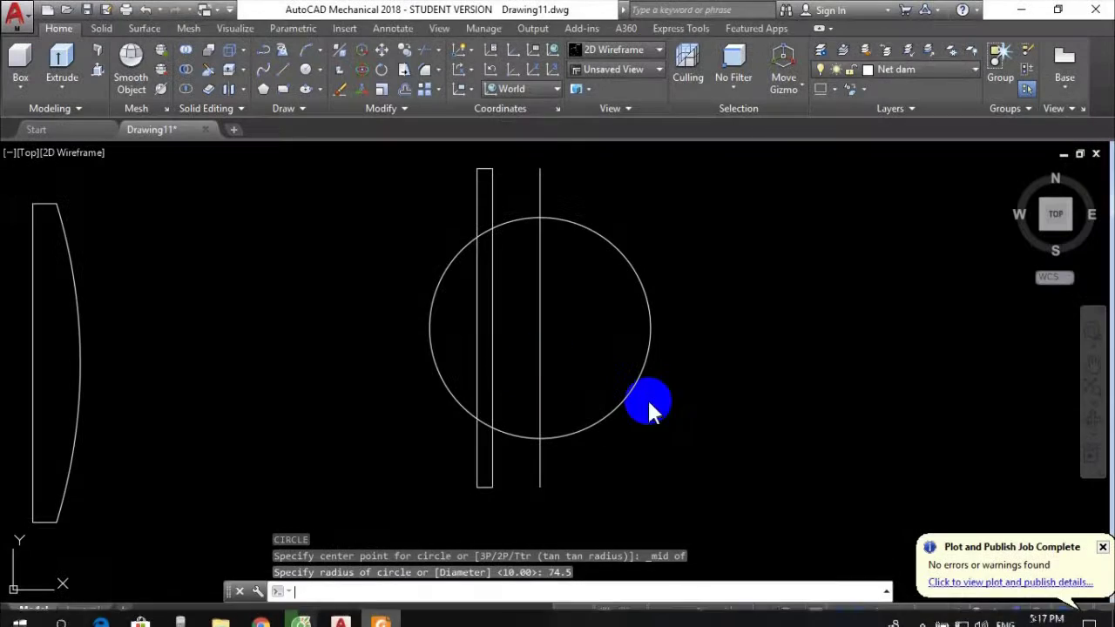
Trim the circle's right half and the inner vertical lines to leave a left-bulging arc
click(736, 480)
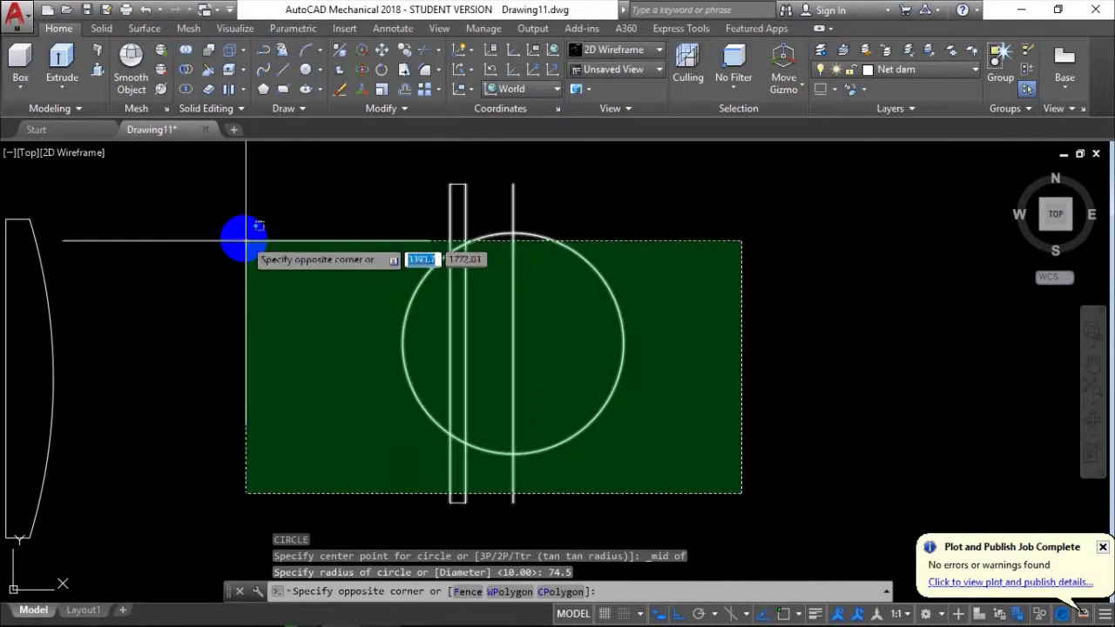
click(257, 168)
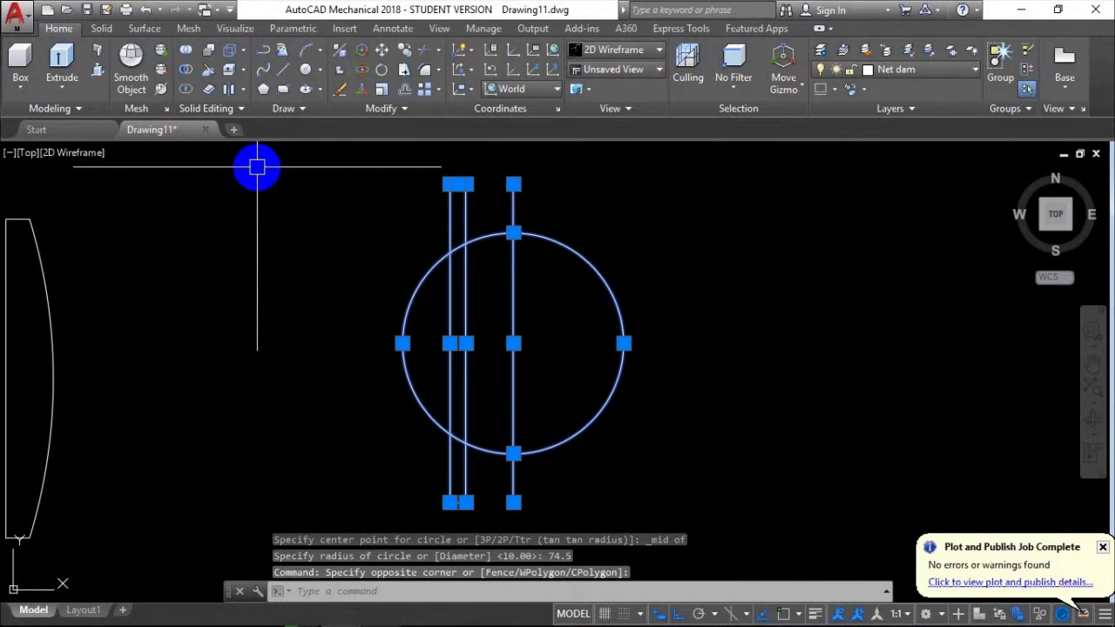
text(tr)
key(Return)
click(543, 372)
click(604, 376)
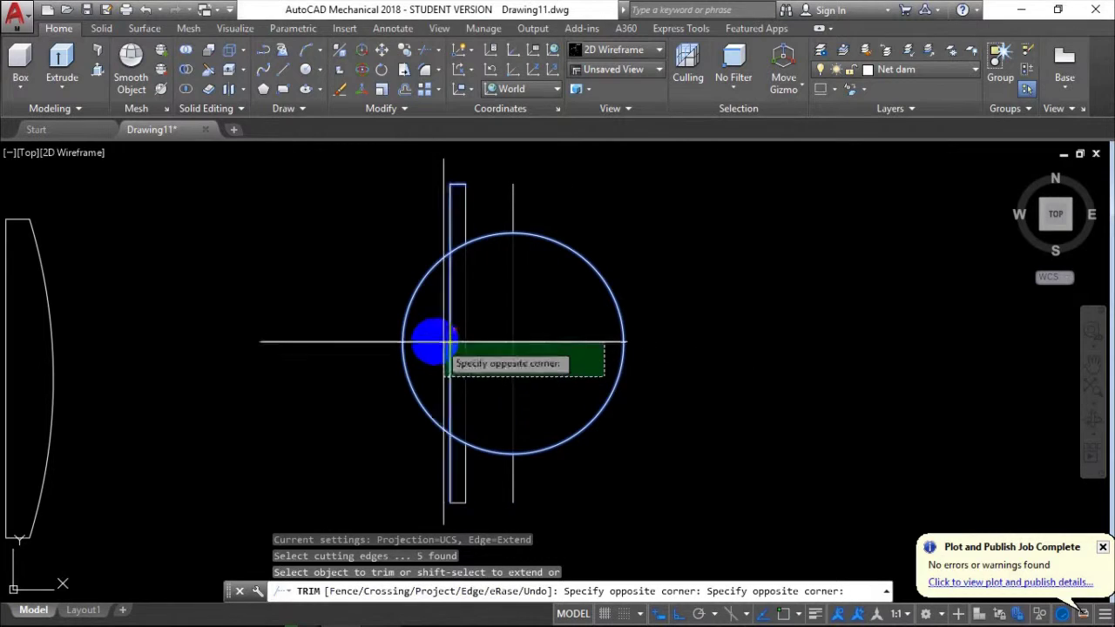
click(501, 331)
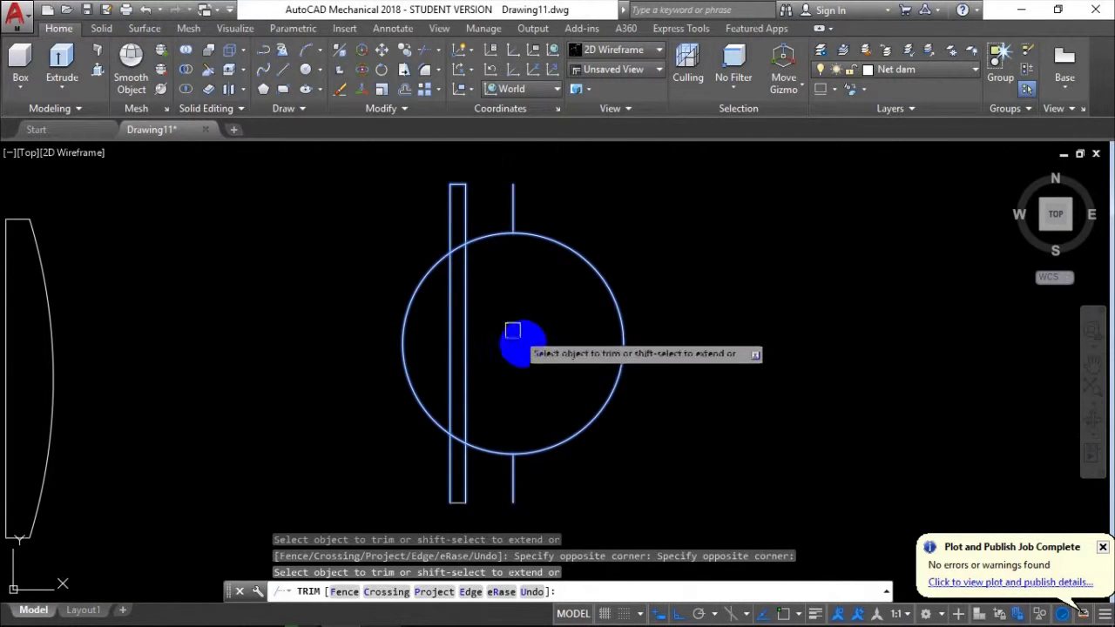
click(685, 378)
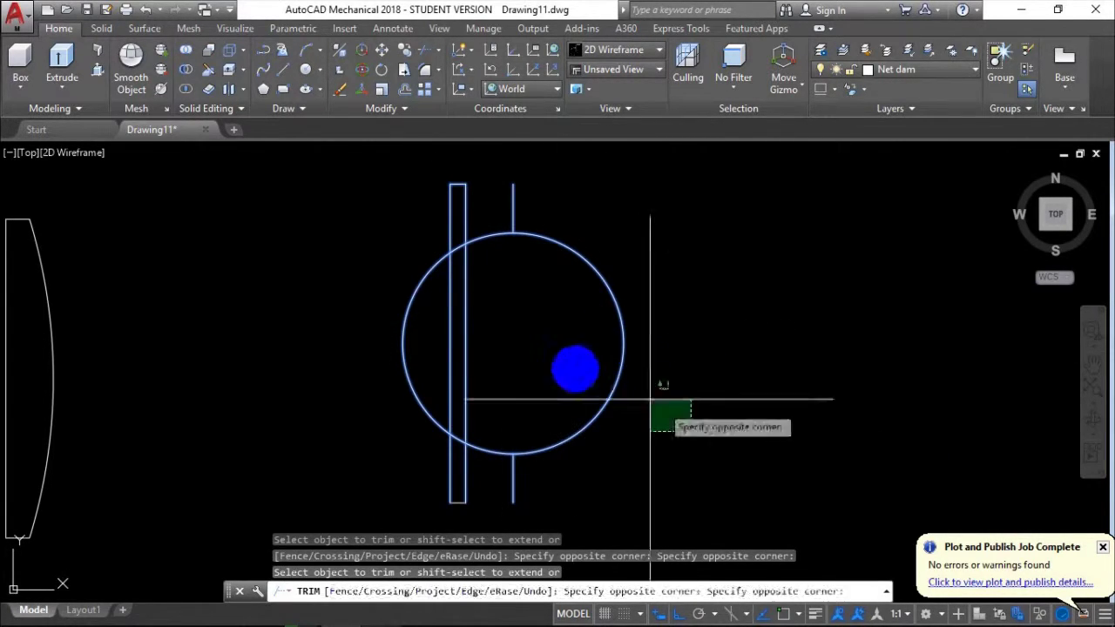
click(496, 451)
click(468, 247)
scroll(468, 247, up, 5)
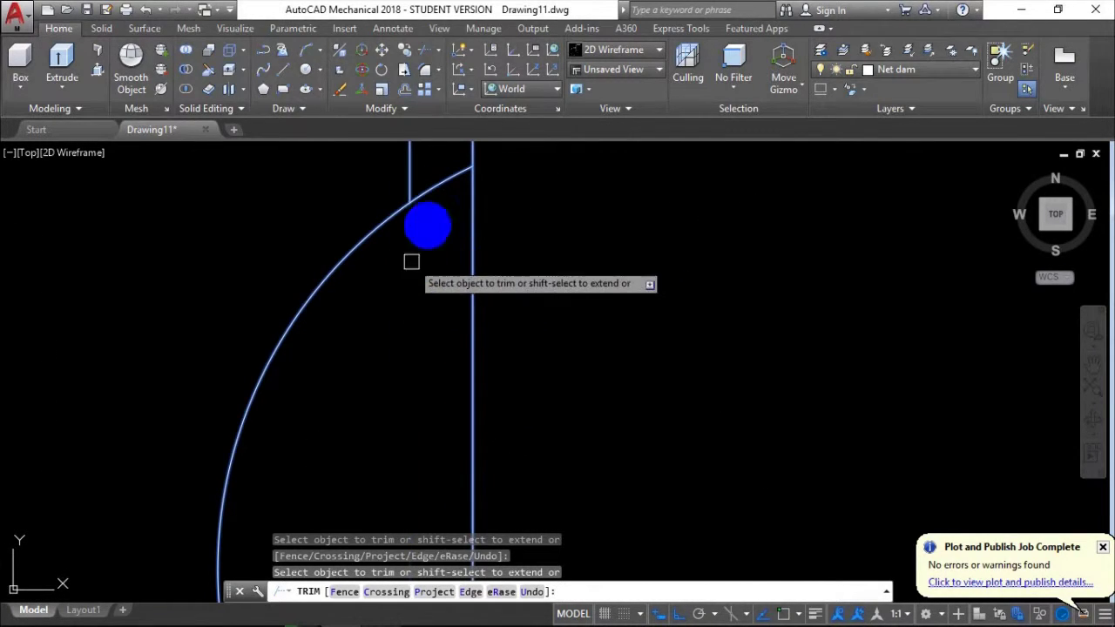
scroll(413, 302, down, 4)
scroll(473, 438, up, 4)
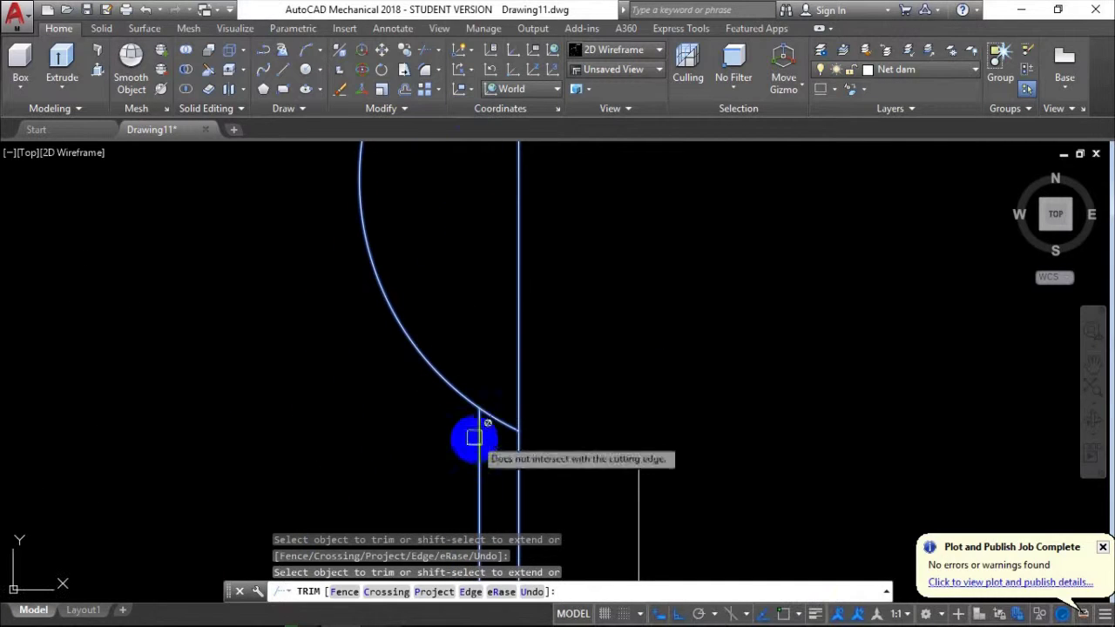
scroll(623, 370, down, 5)
key(Return)
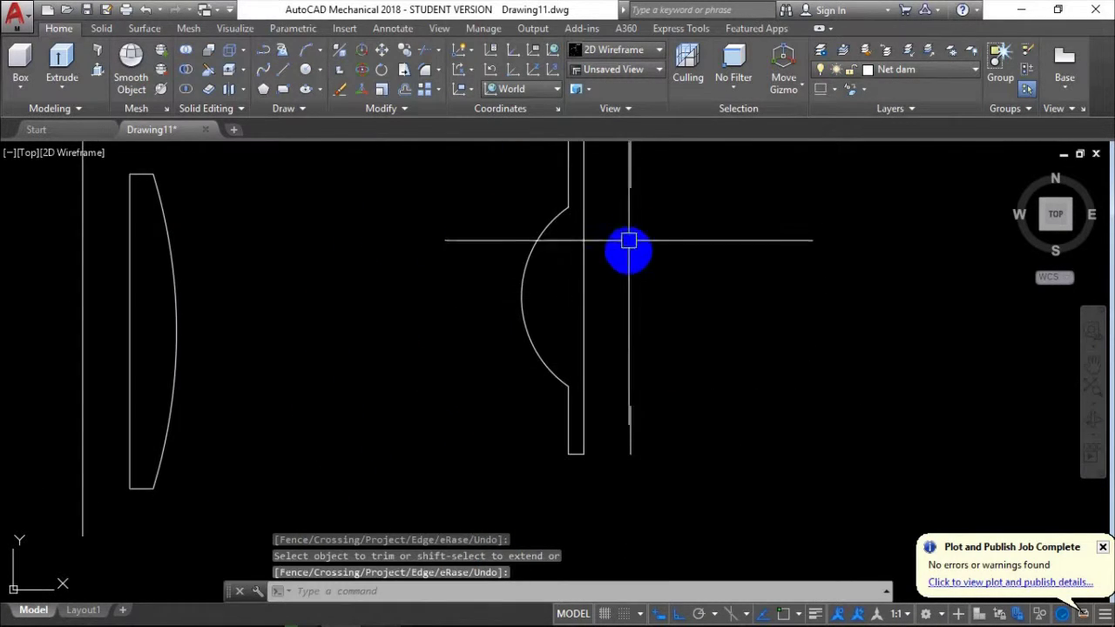
Erase the two leftover short segments
scroll(629, 241, down, 2)
click(674, 418)
click(605, 165)
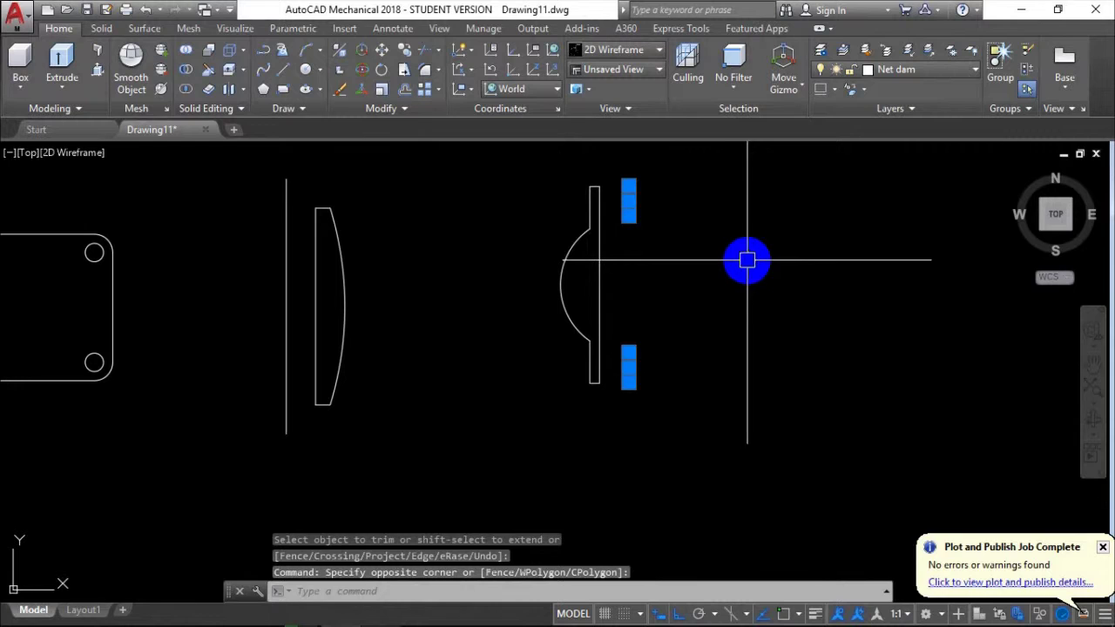
text(e)
key(Return)
middle_drag(746, 260, 555, 319)
Review the PDF views, including the 224 overall and four Ø20 holes, then return to AutoCAD
scroll(554, 318, down, 2)
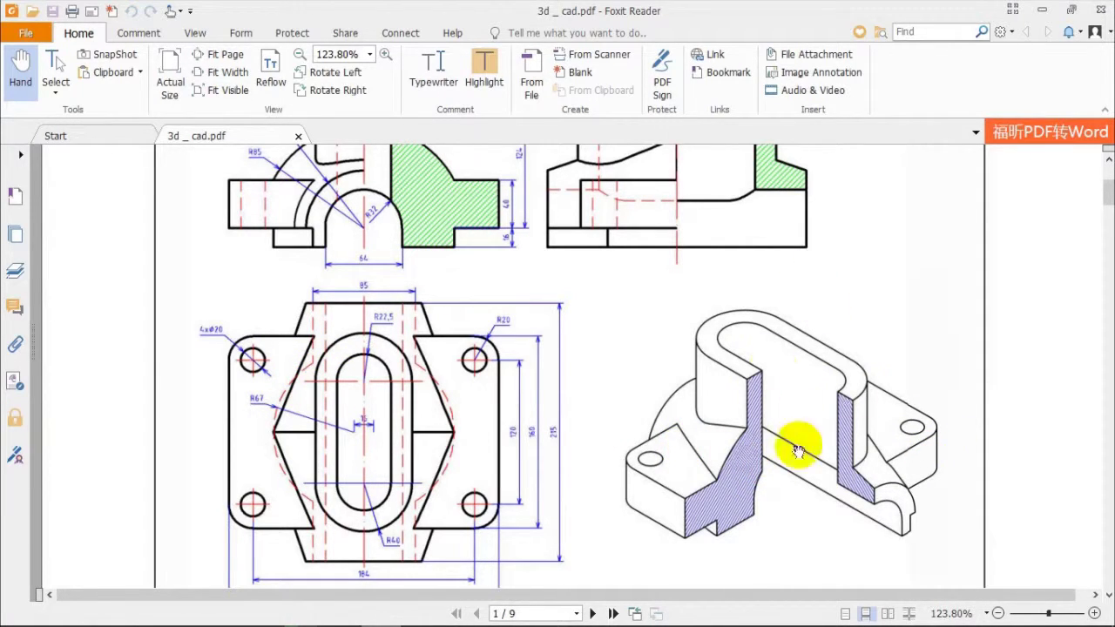
scroll(379, 249, up, 3)
scroll(386, 375, down, 3)
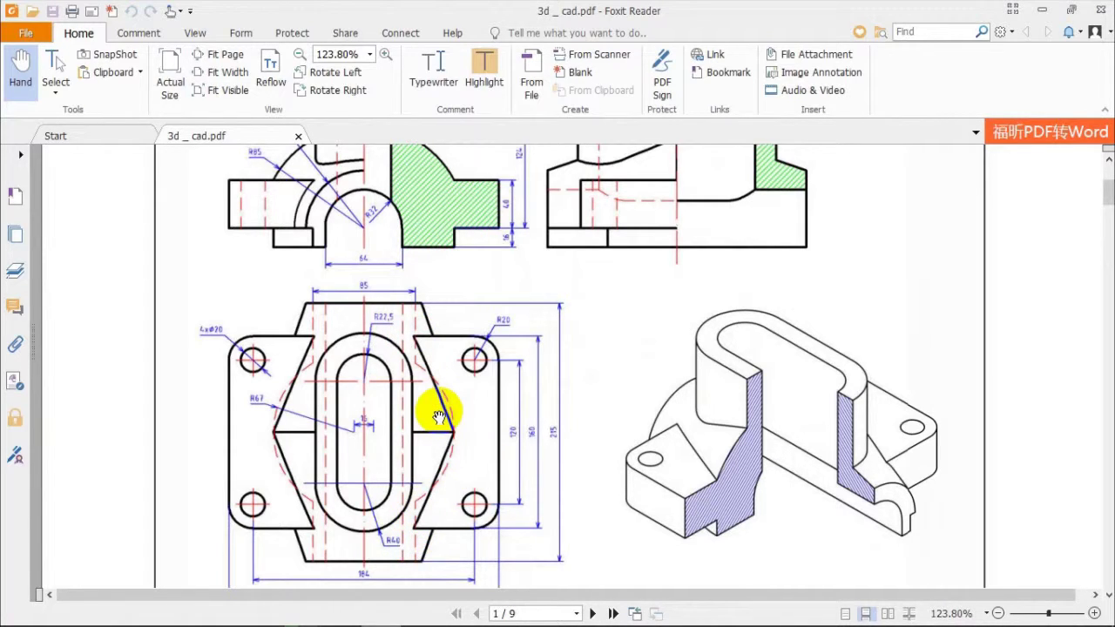
scroll(470, 455, up, 3)
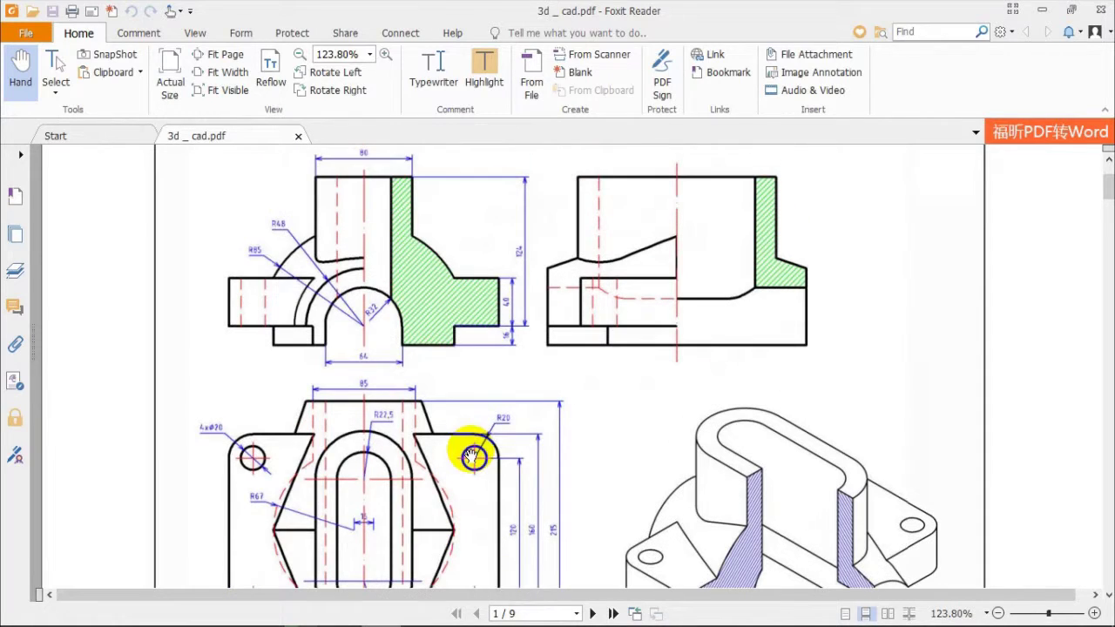
scroll(471, 456, down, 2)
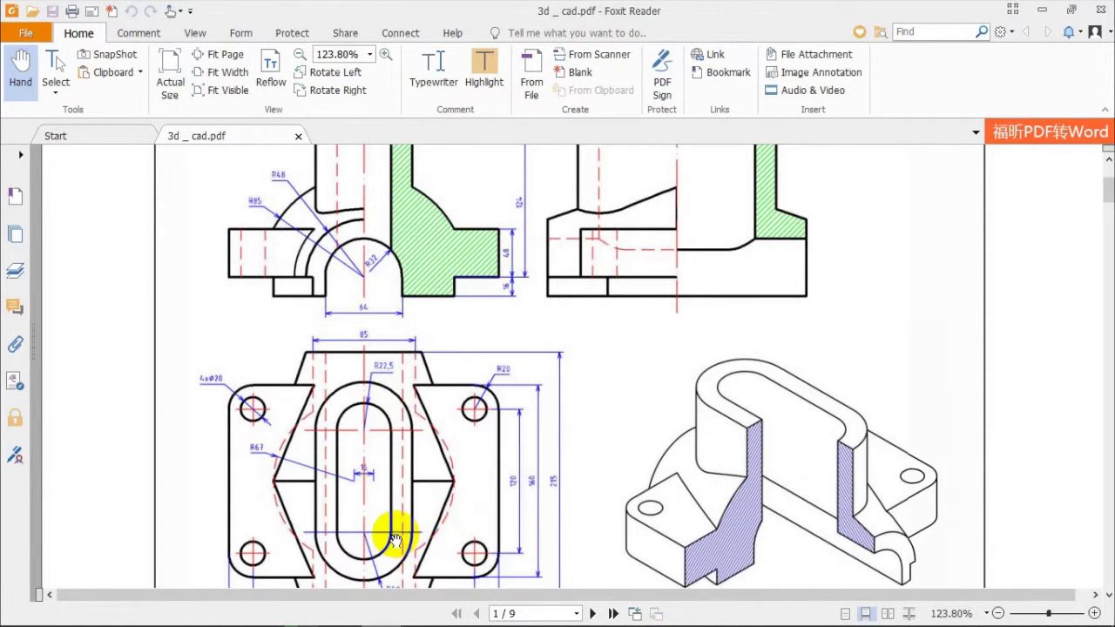
scroll(394, 540, down, 3)
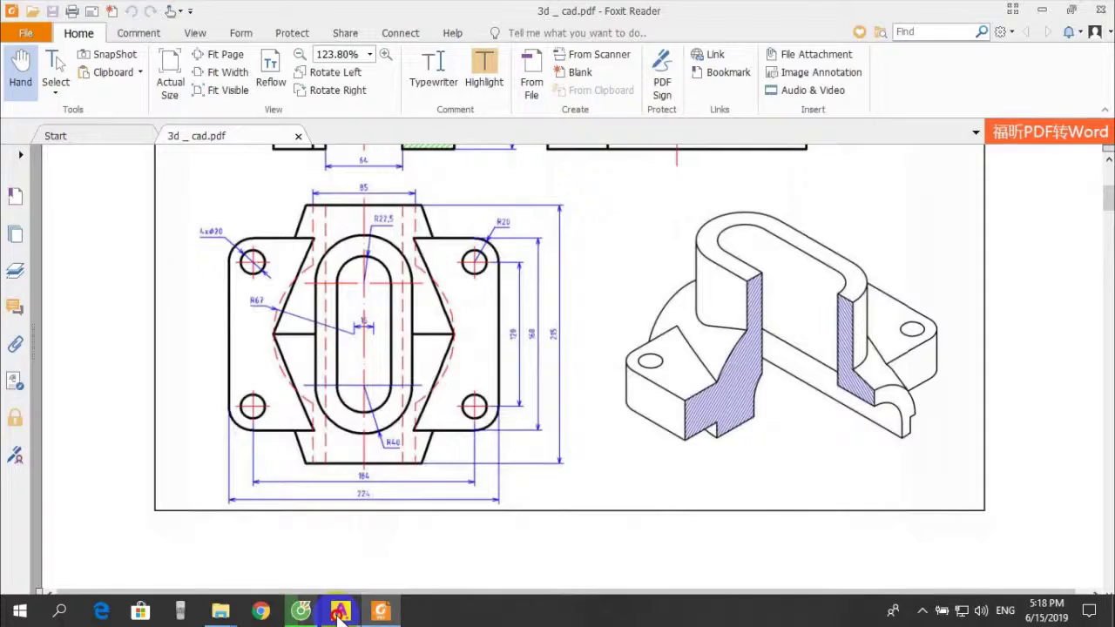
click(340, 612)
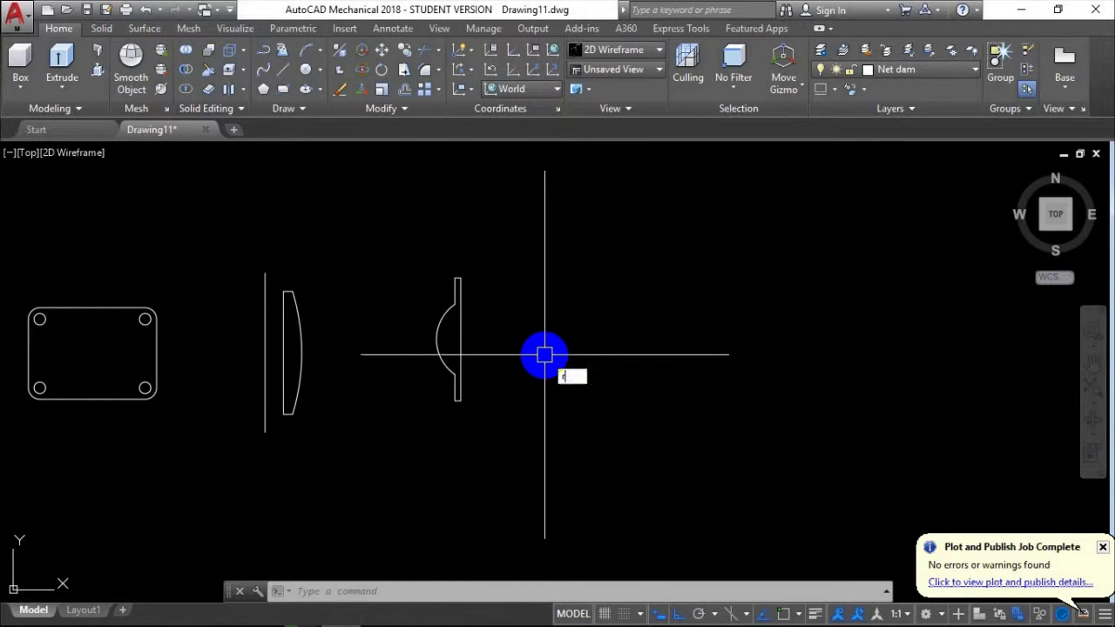
Draw an 80 by 80 square as the slot's base
key(Return)
click(573, 294)
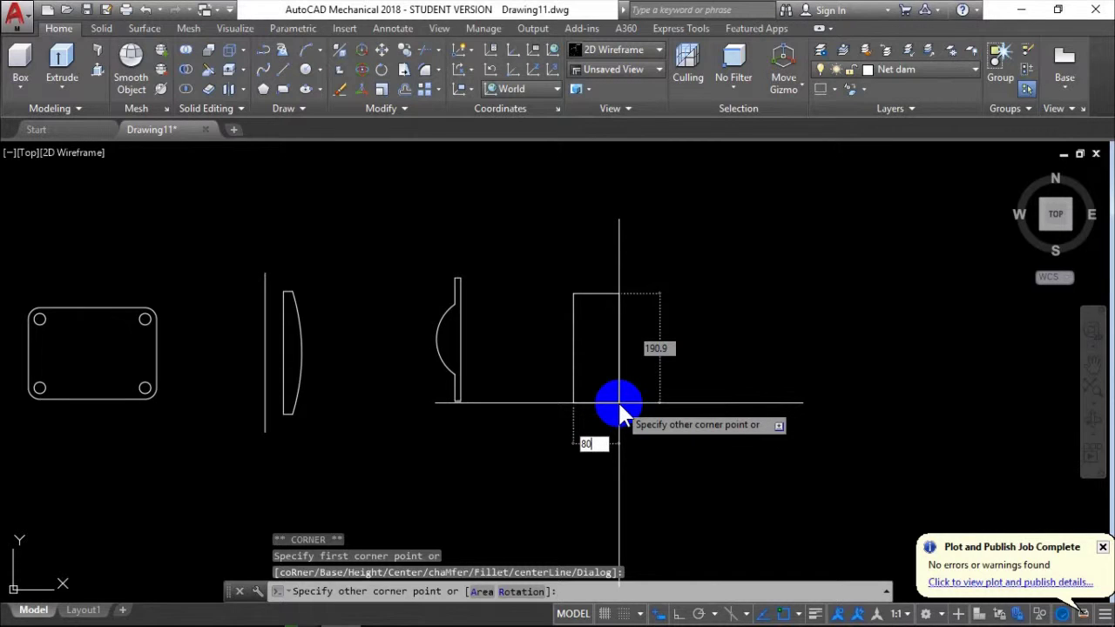
key(Tab)
text(80)
key(Return)
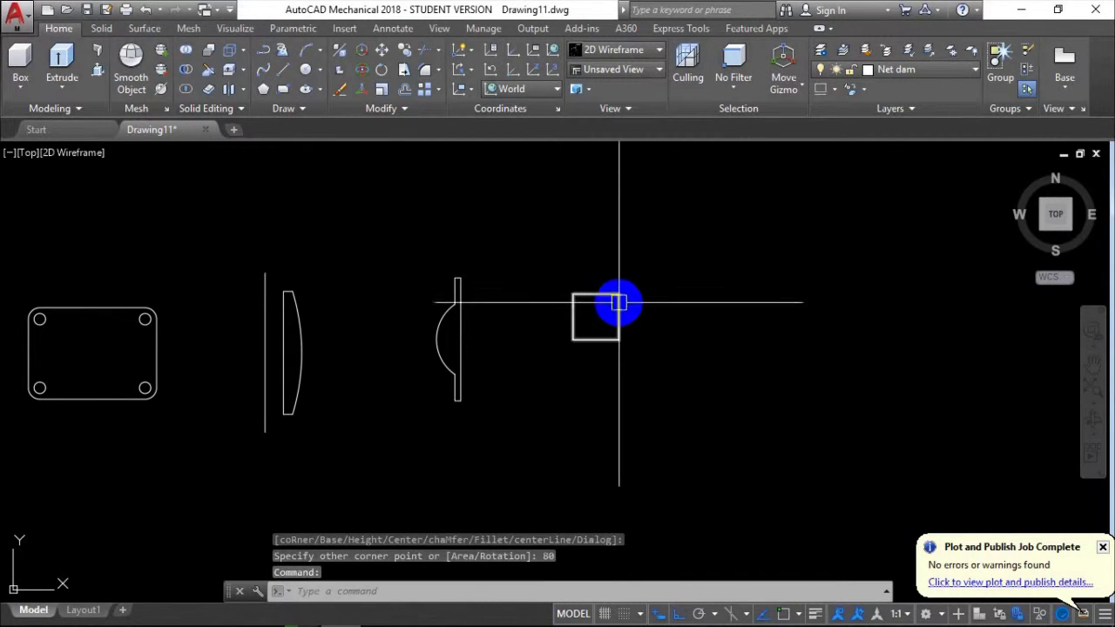
scroll(615, 302, up, 4)
Add radius-40 circles centred on the square's top and bottom edge midpoints
text(c)
key(Return)
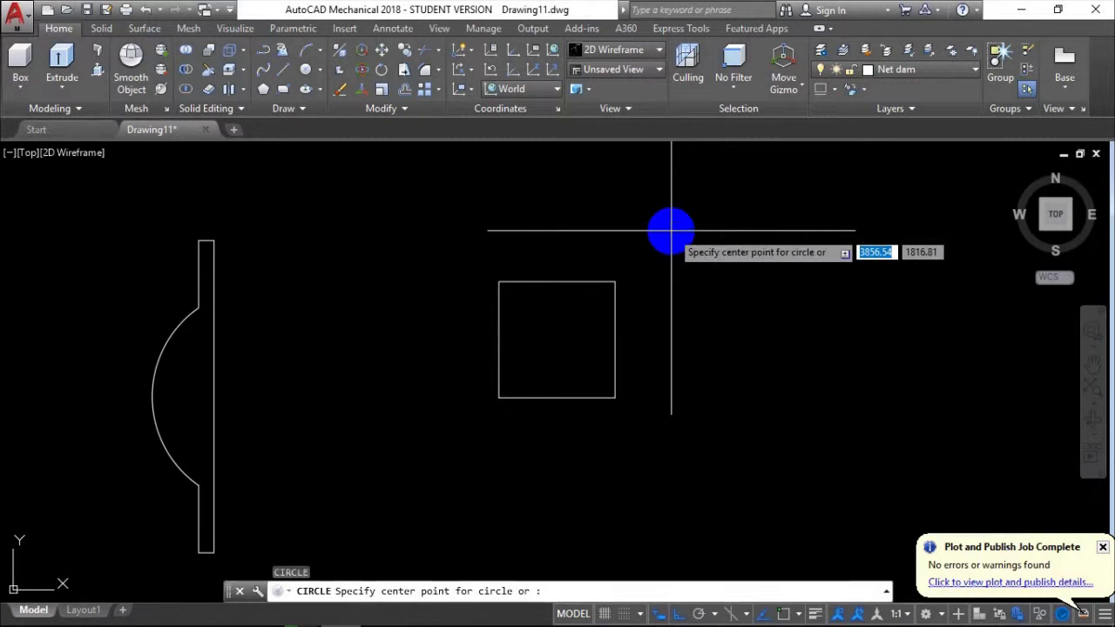
scroll(584, 277, up, 4)
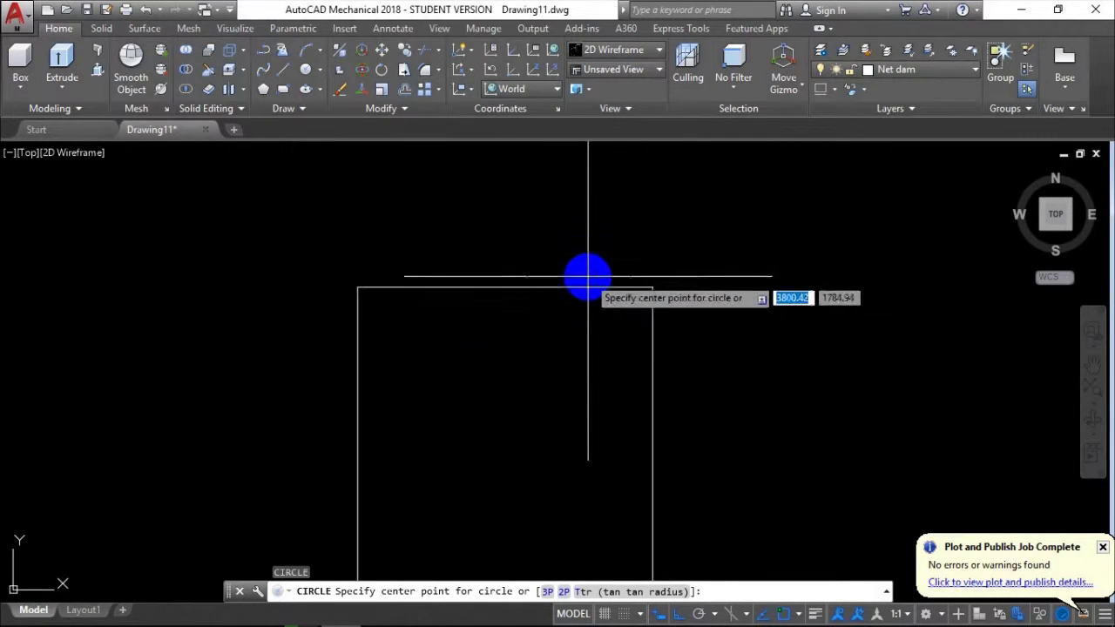
shift+right_click(518, 286)
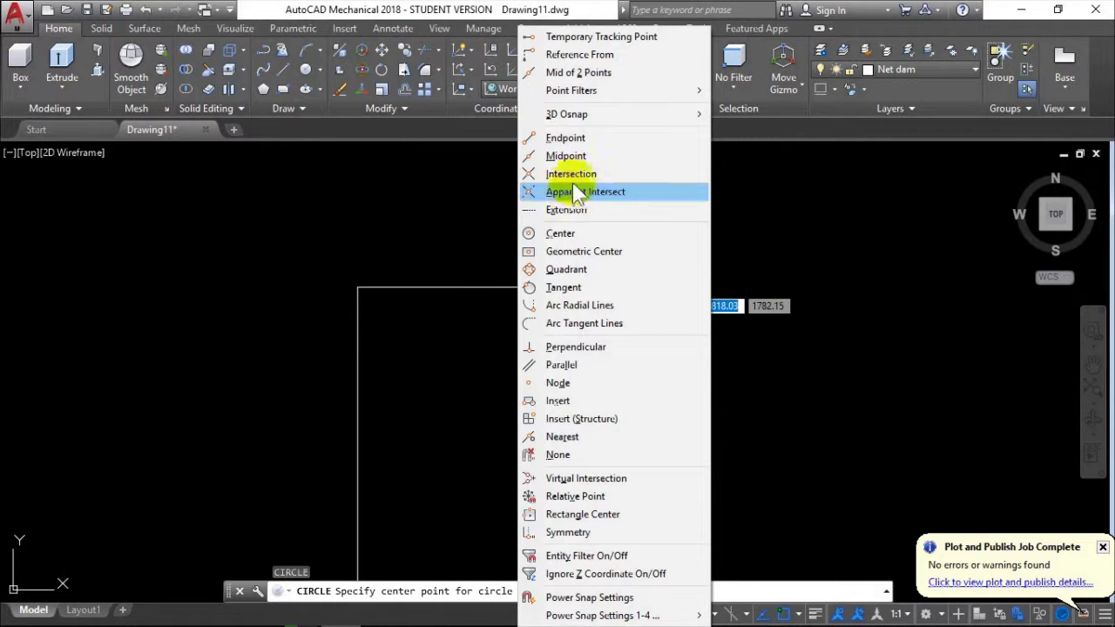
click(566, 156)
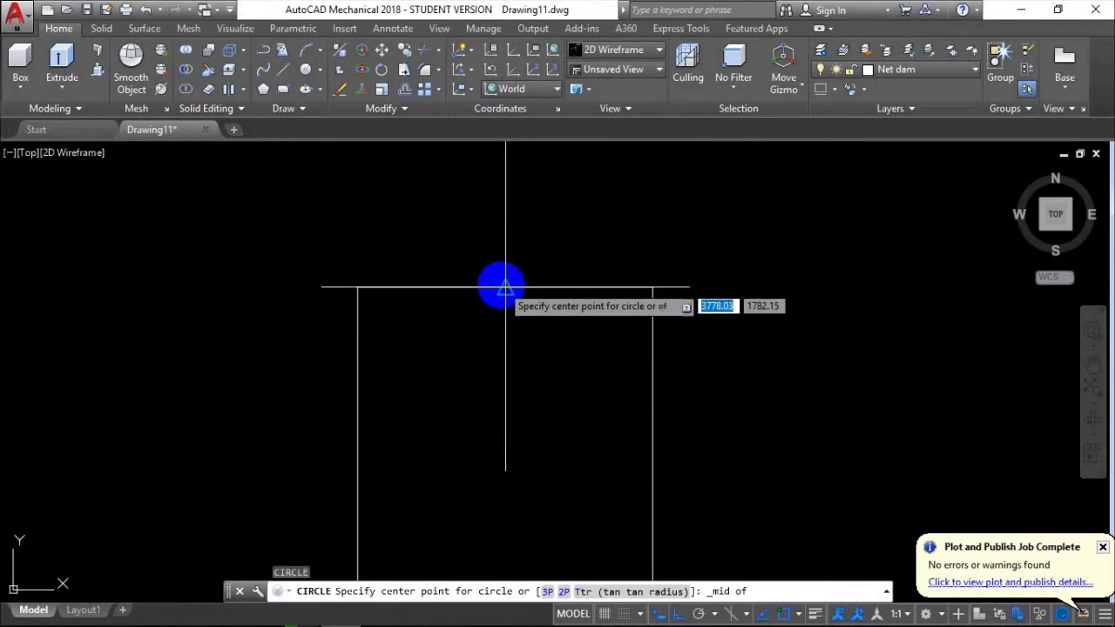
click(500, 287)
click(653, 285)
scroll(660, 331, down, 3)
scroll(540, 448, up, 1)
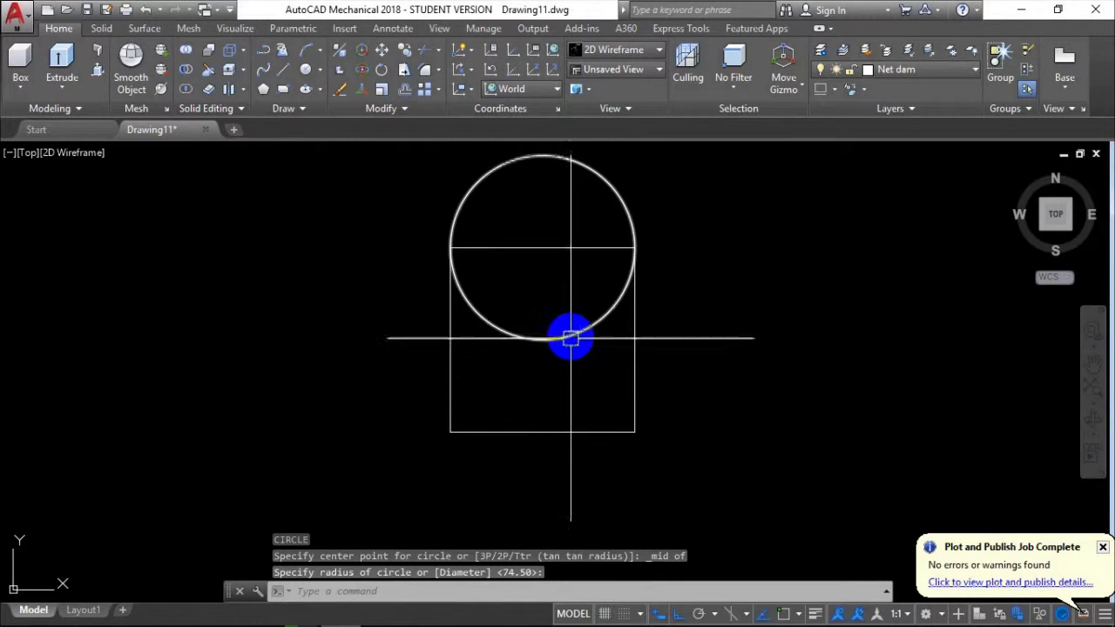
key(Return)
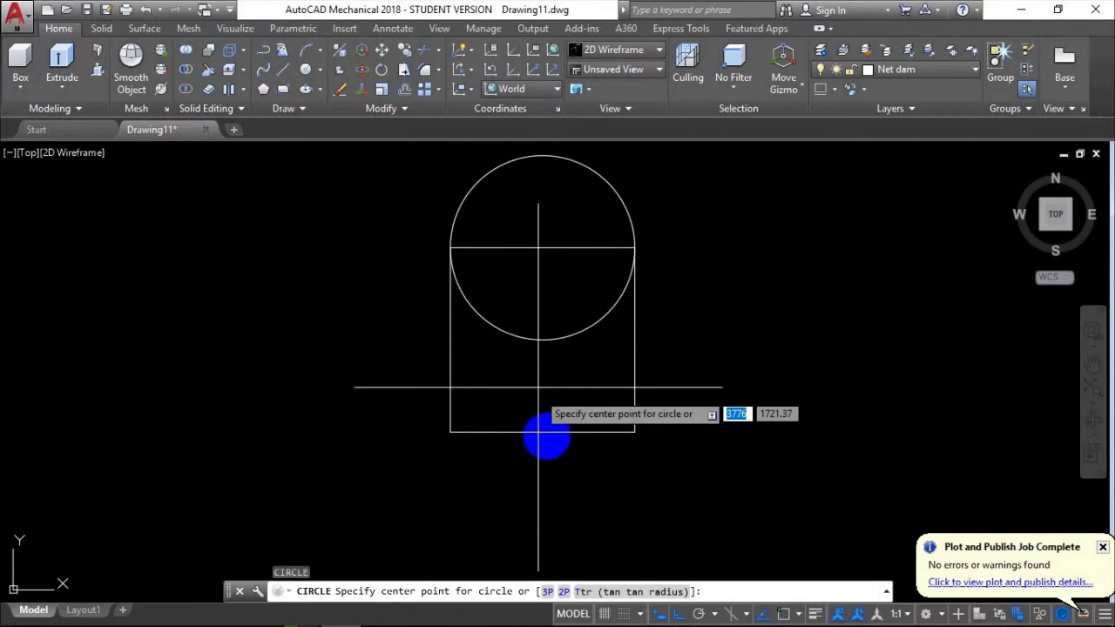
shift+right_click(546, 429)
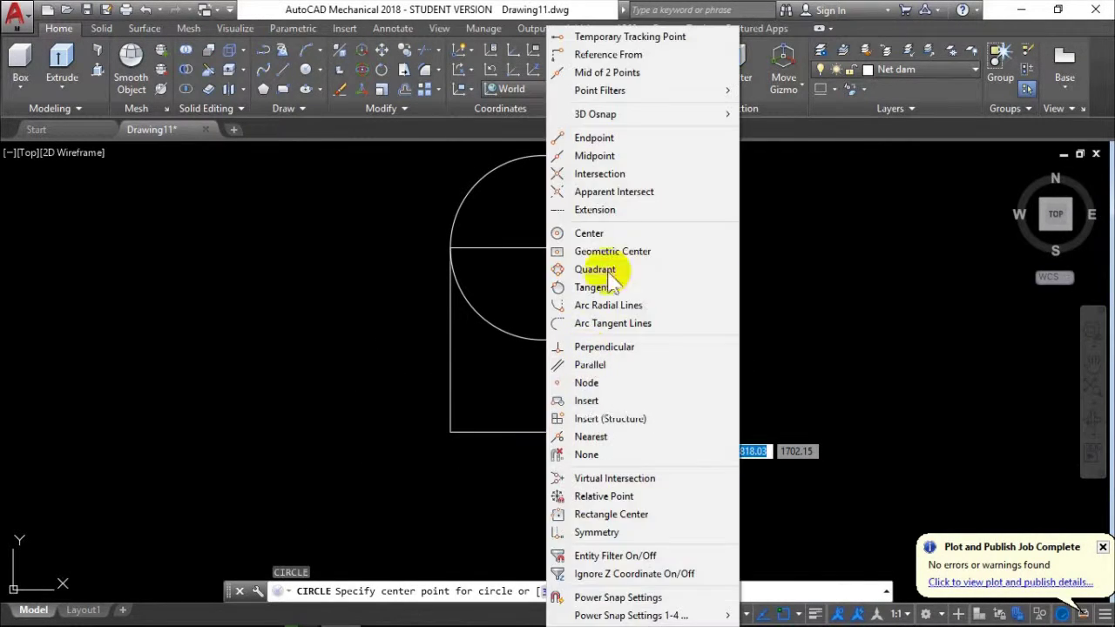
click(610, 154)
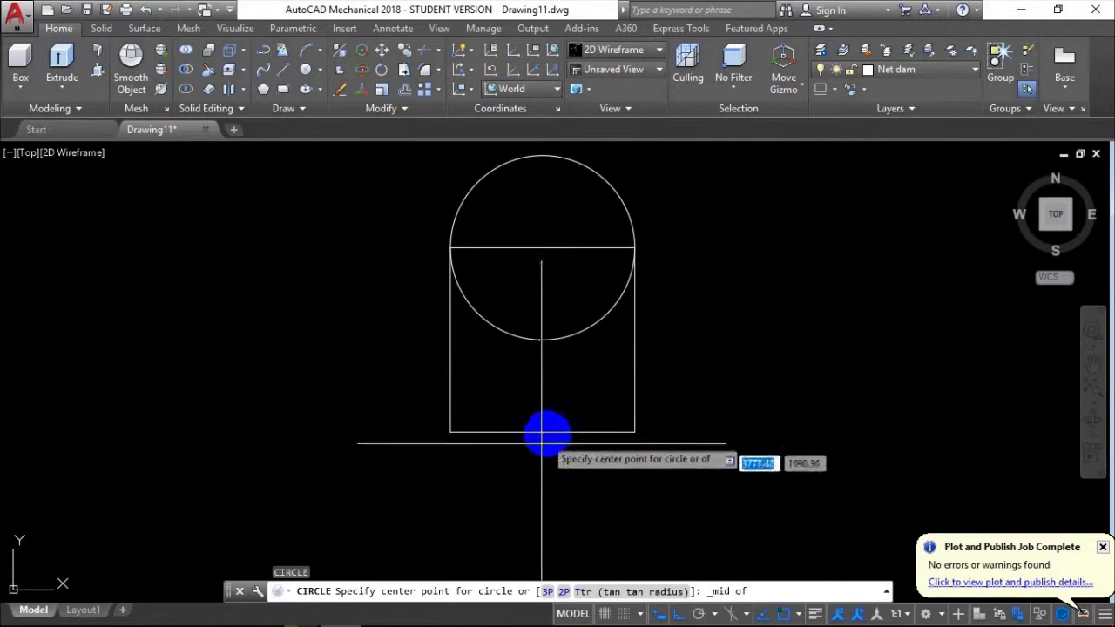
click(609, 432)
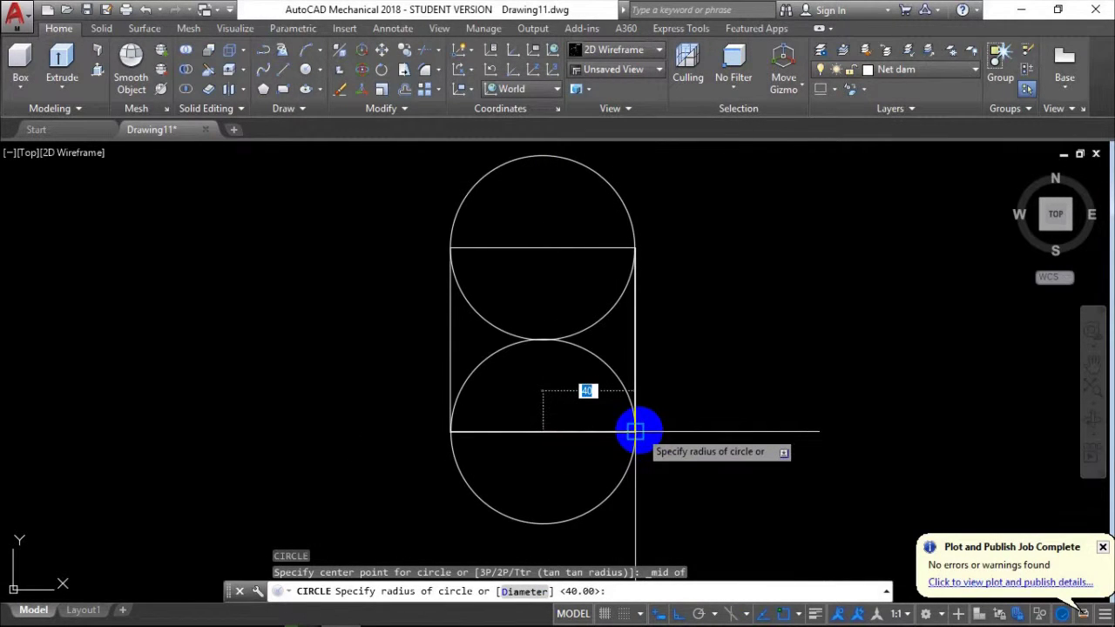
click(635, 430)
scroll(662, 401, down, 2)
Trim the inner arcs and square sides to leave the rounded slot outline
click(727, 552)
click(463, 239)
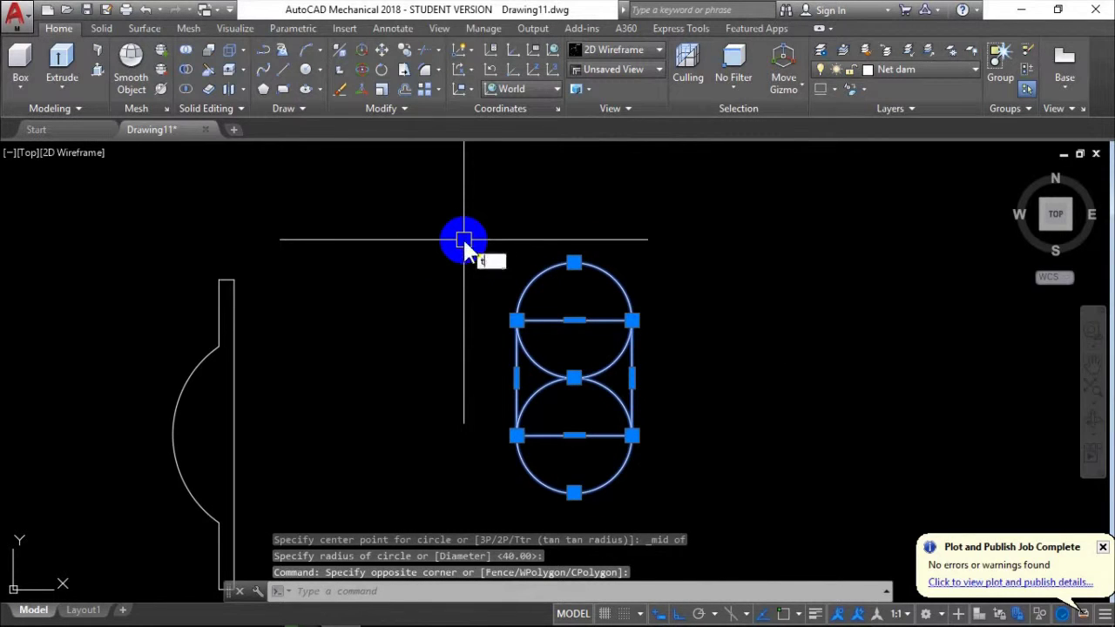
text(tr)
key(Return)
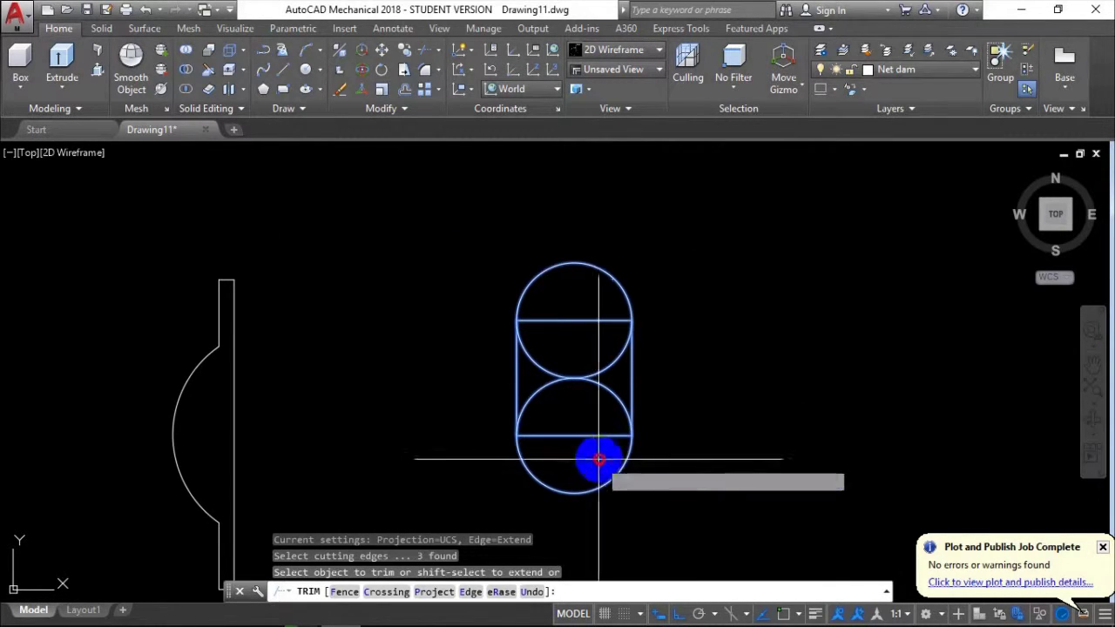
click(597, 459)
click(579, 312)
click(581, 410)
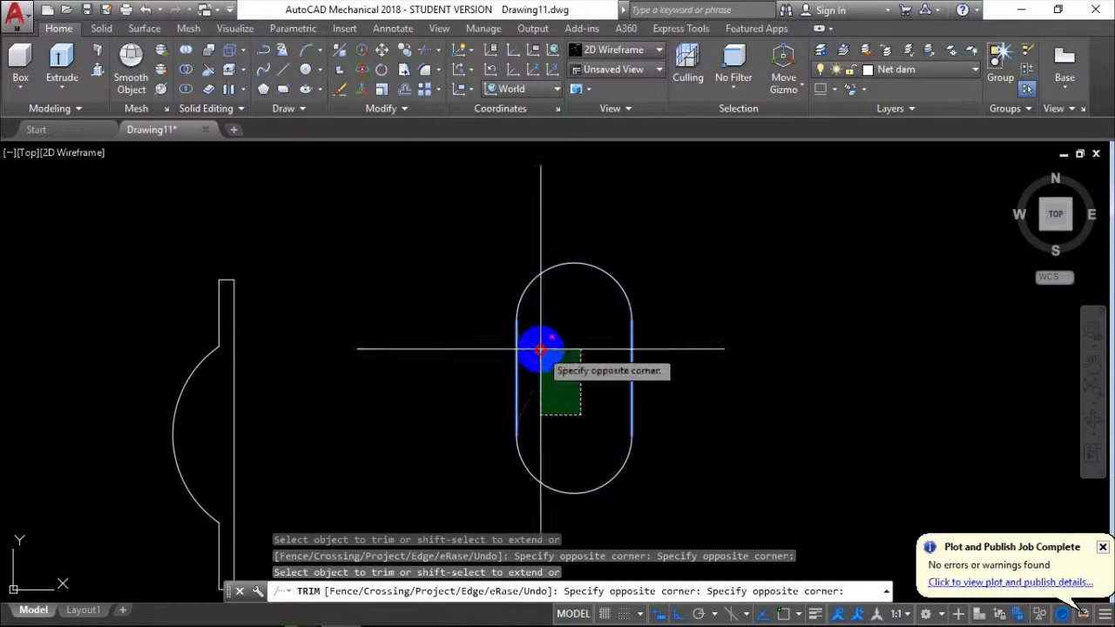
click(539, 346)
key(Return)
Join the slot pieces into one closed polyline
click(720, 505)
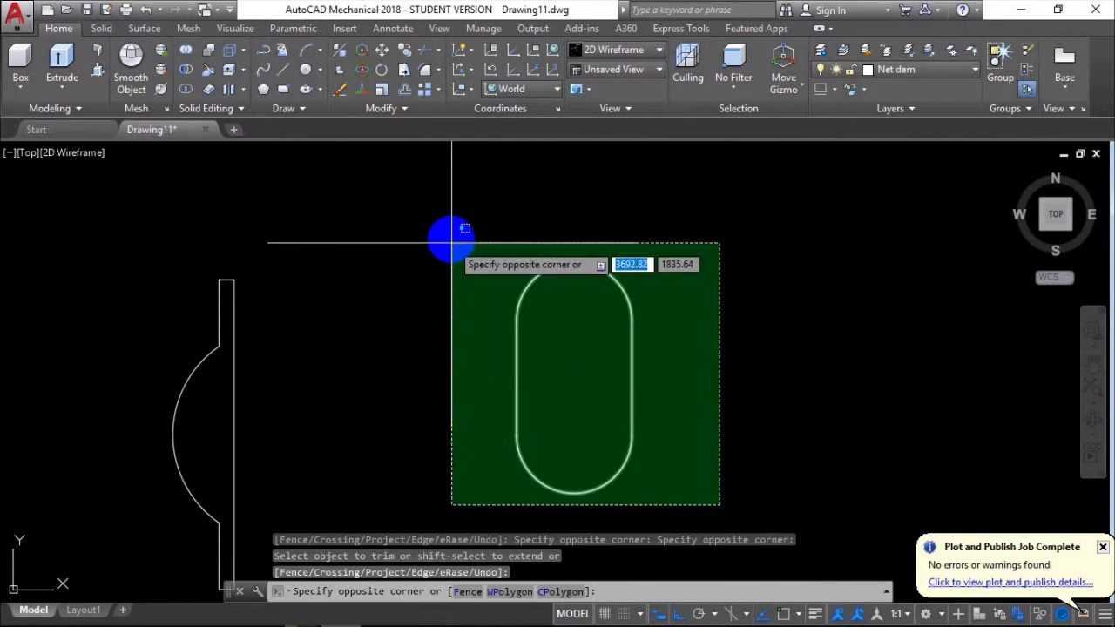
click(450, 234)
text(j)
key(Return)
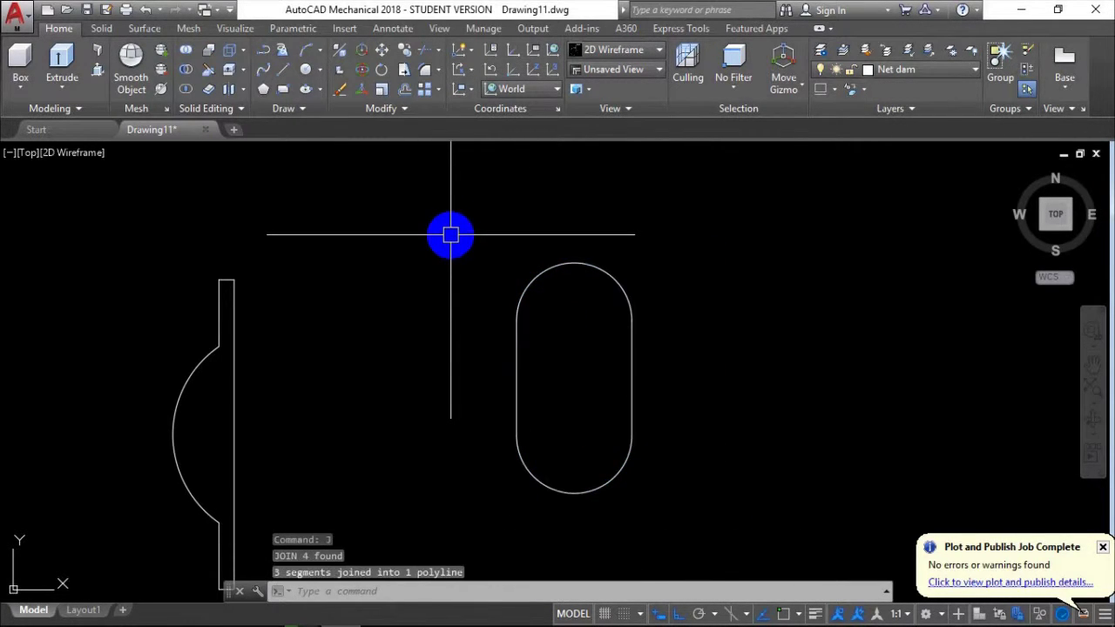
scroll(449, 237, down, 2)
mouse_move(414, 615)
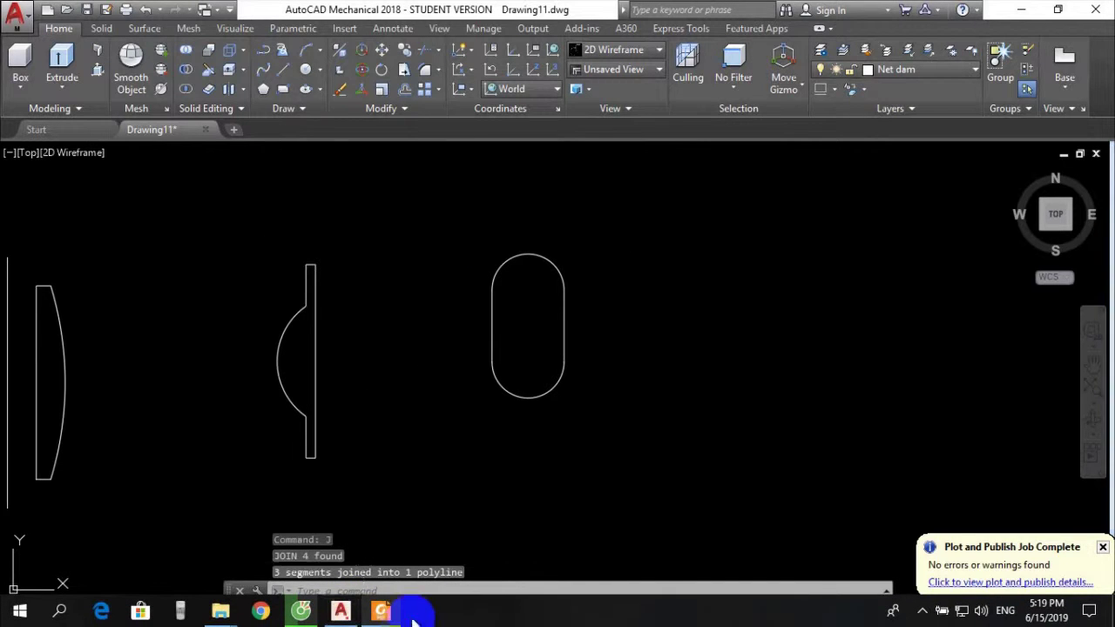
click(380, 612)
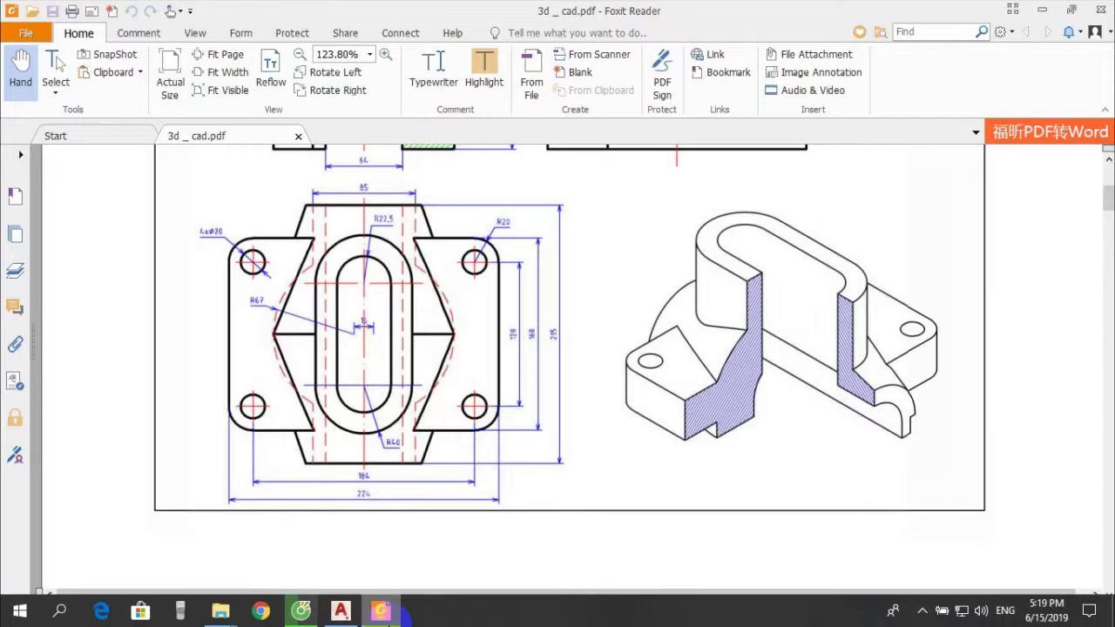
Offset the oval slot outline 17.5 inward to create the inner slot outline
click(399, 613)
click(527, 253)
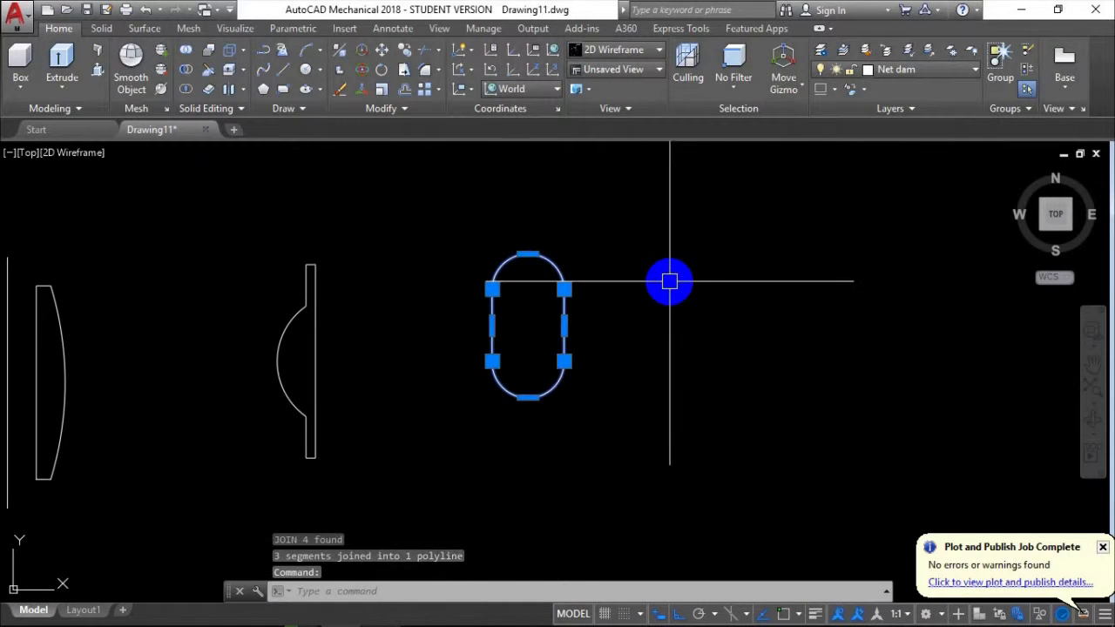
key(Return)
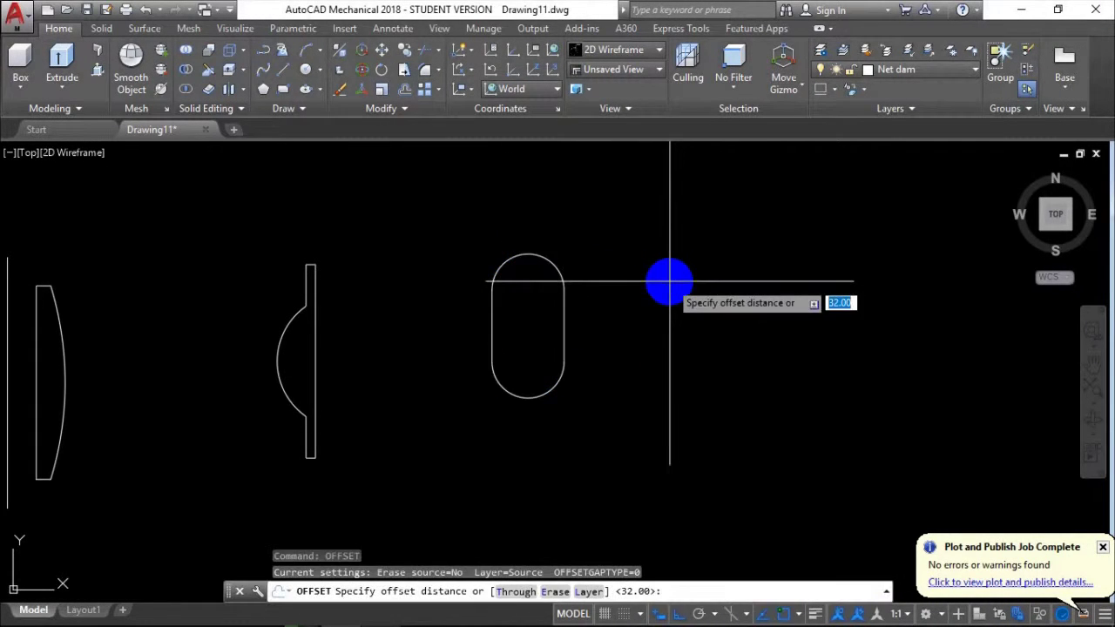
scroll(667, 279, up, 3)
middle_drag(410, 256, 519, 191)
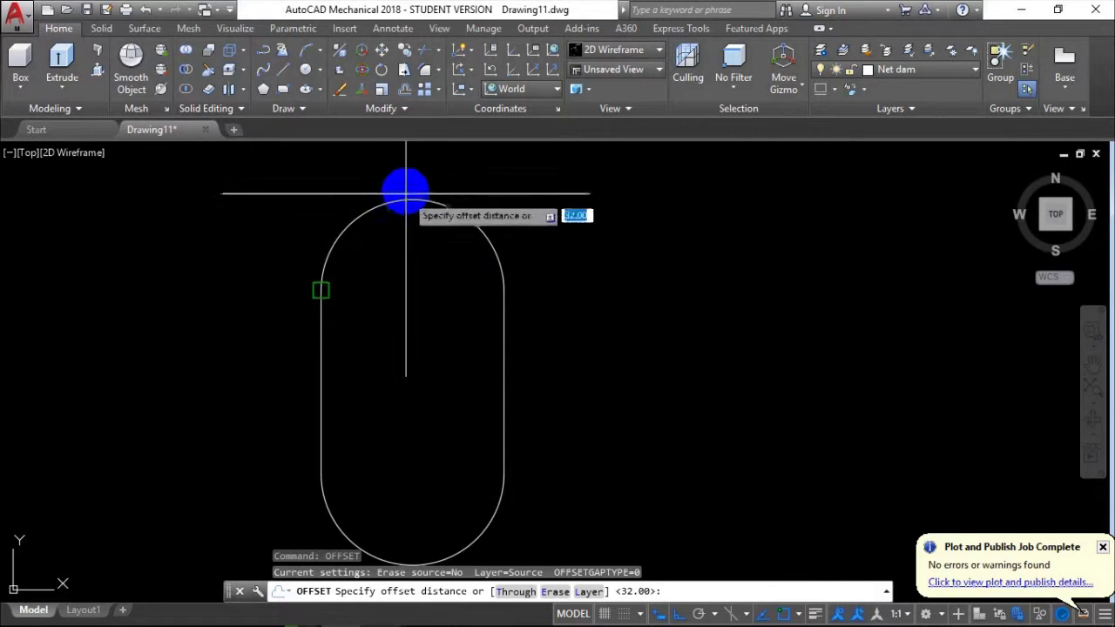
click(504, 293)
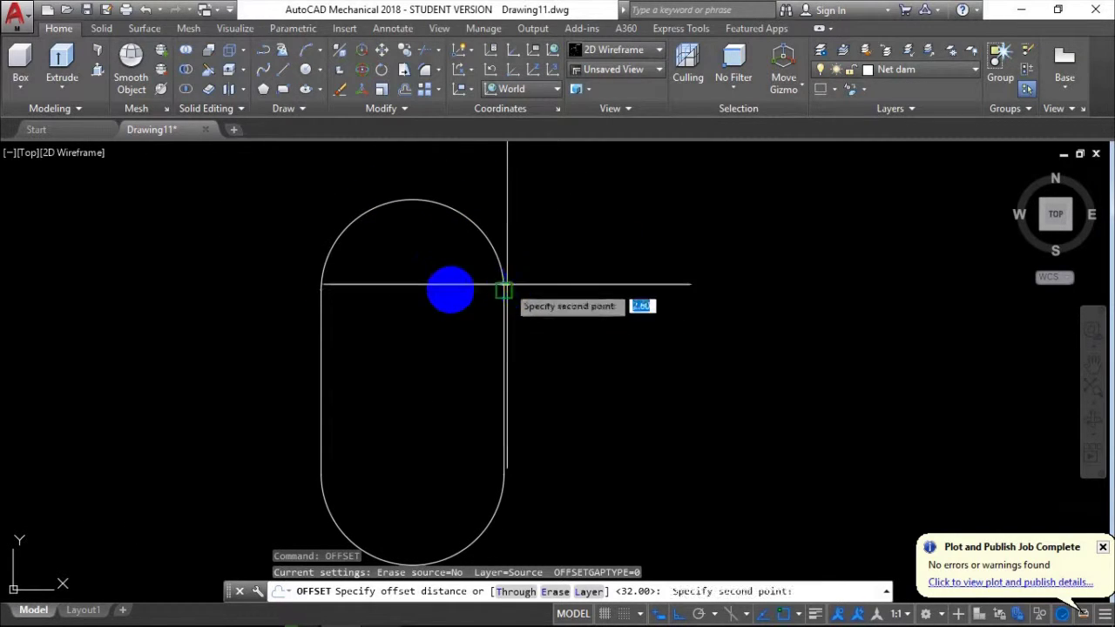
text(17.5)
key(Return)
click(429, 292)
scroll(461, 289, down, 5)
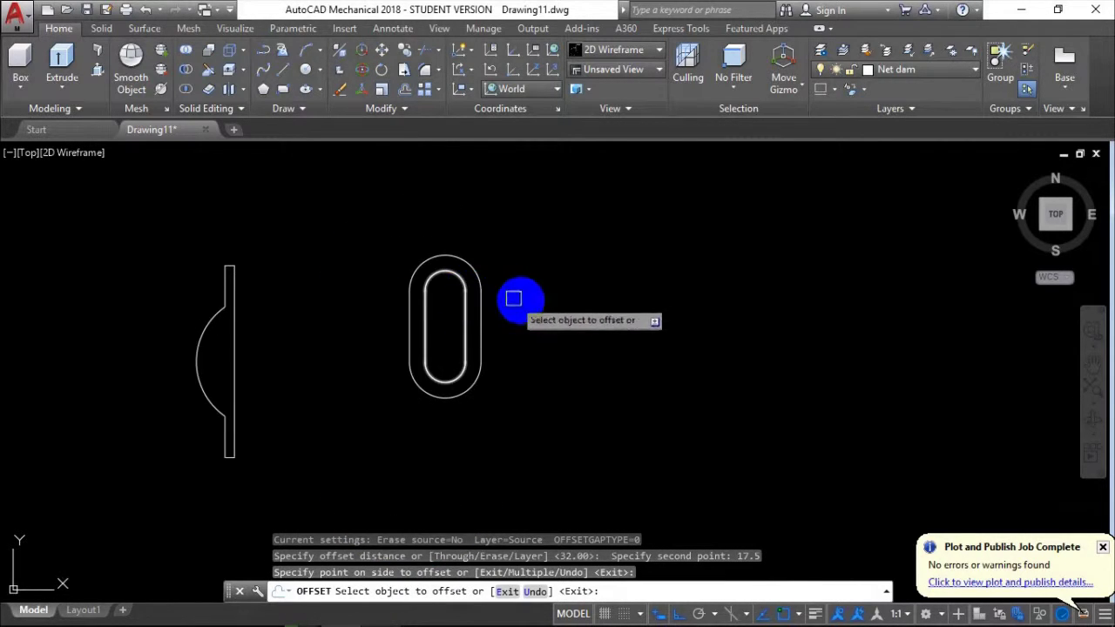
key(Return)
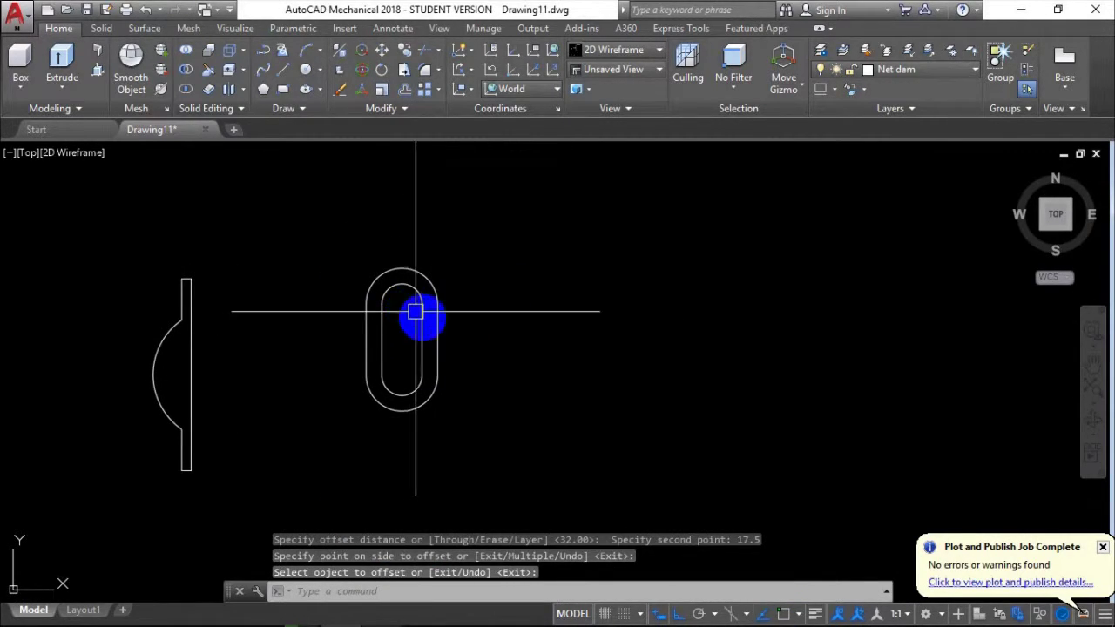
Copy the inner oval with CO to the right of the double slot, then check the PDF
click(428, 317)
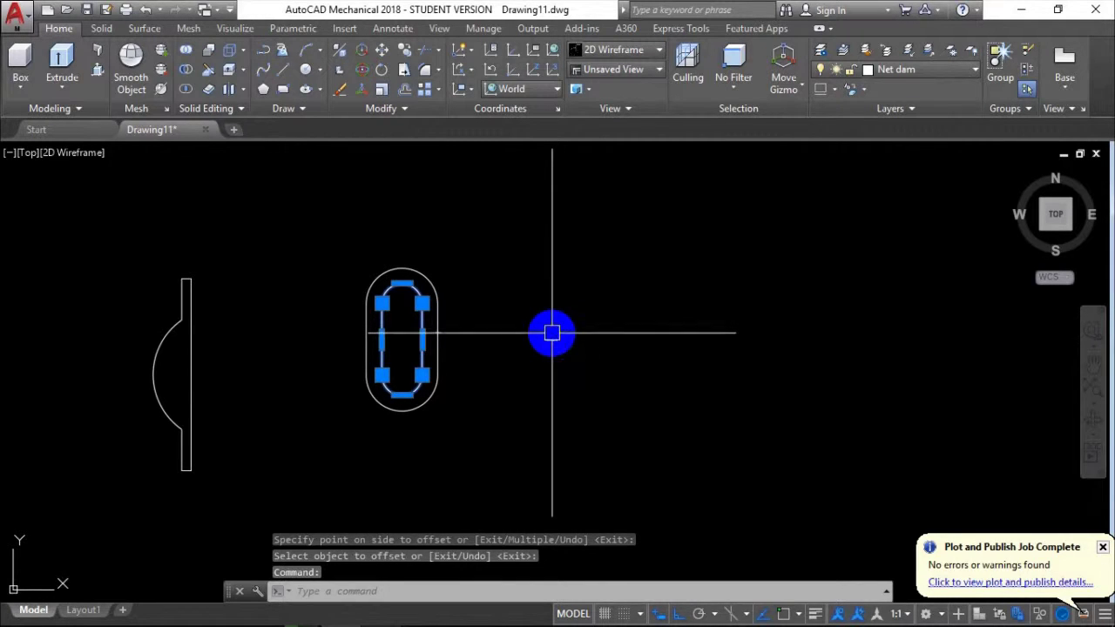
text(co)
key(Return)
click(402, 346)
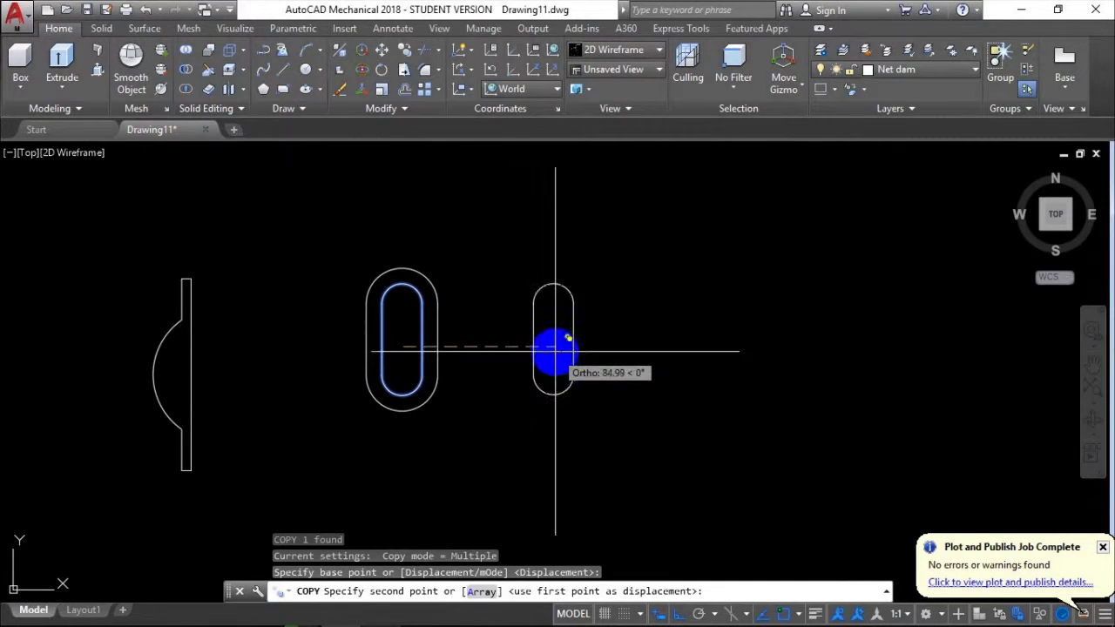
click(608, 348)
key(Return)
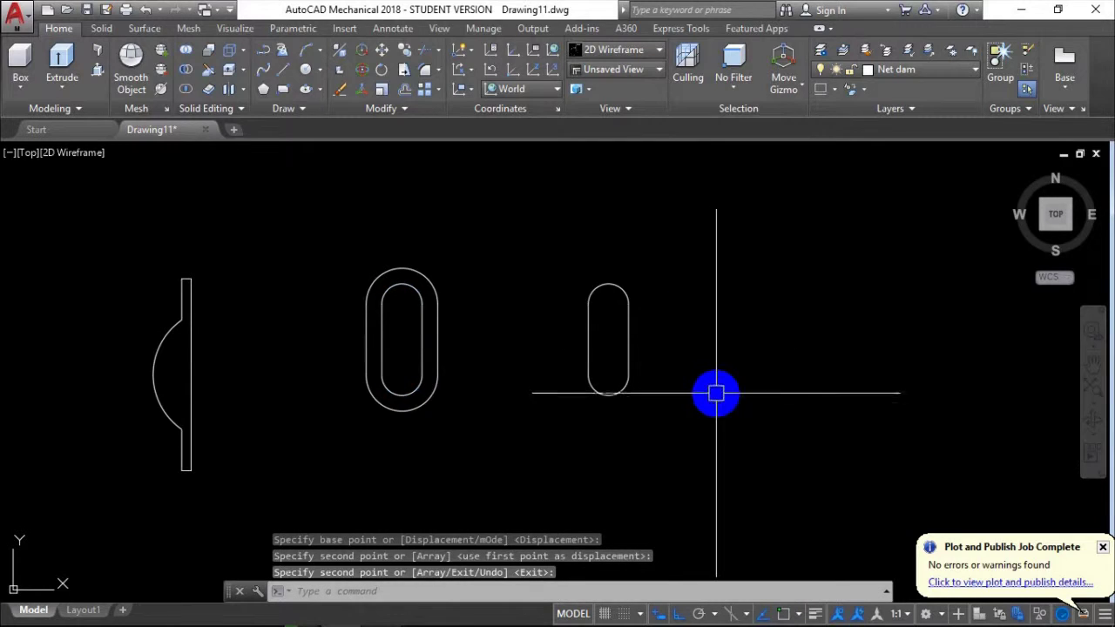
scroll(716, 393, down, 2)
middle_drag(689, 456, 500, 482)
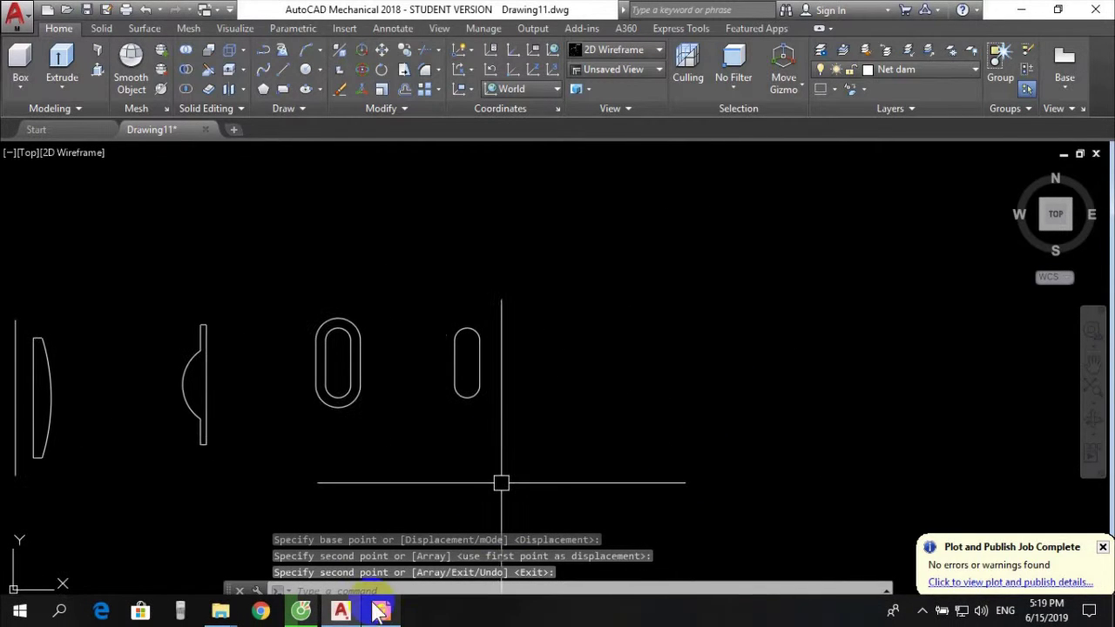
click(383, 613)
scroll(416, 342, up, 3)
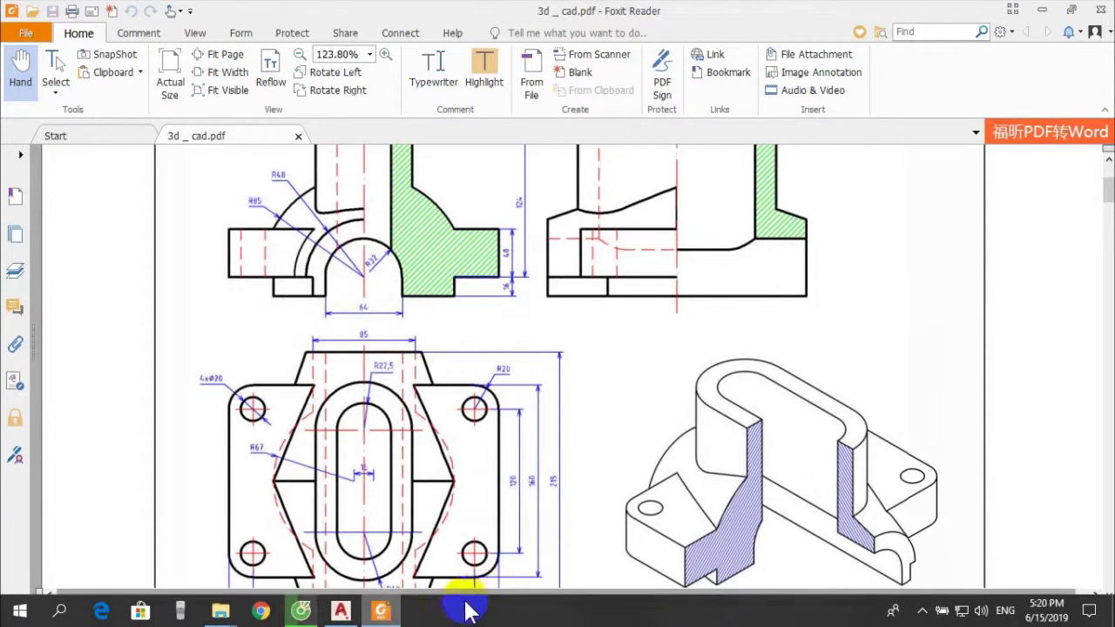
key(alt+Tab)
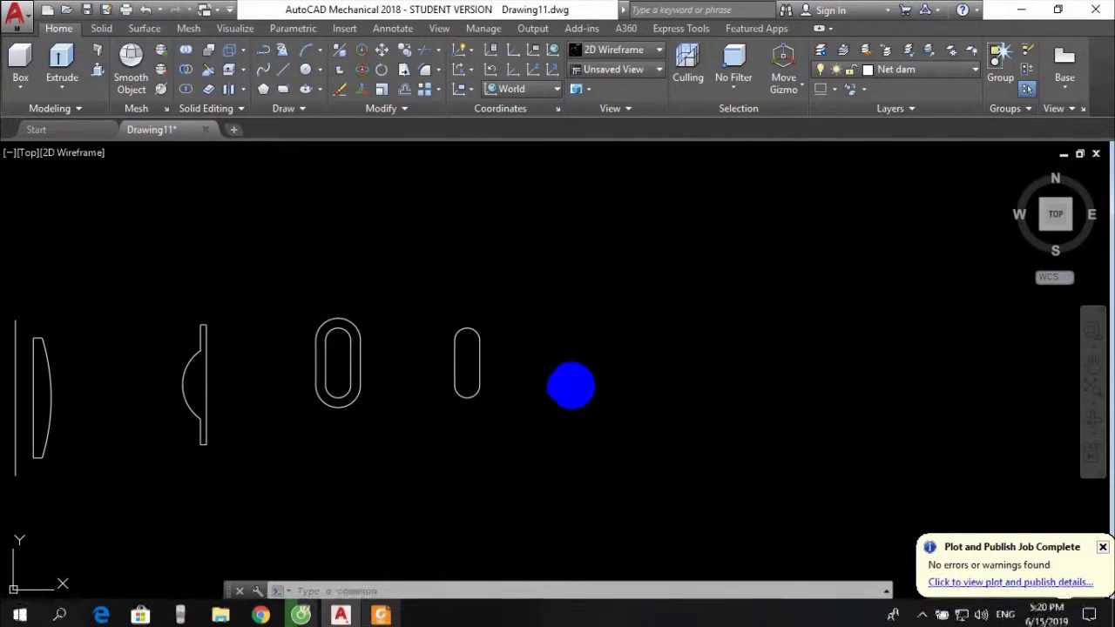
Draw a 64 by 16 rectangle
key(Return)
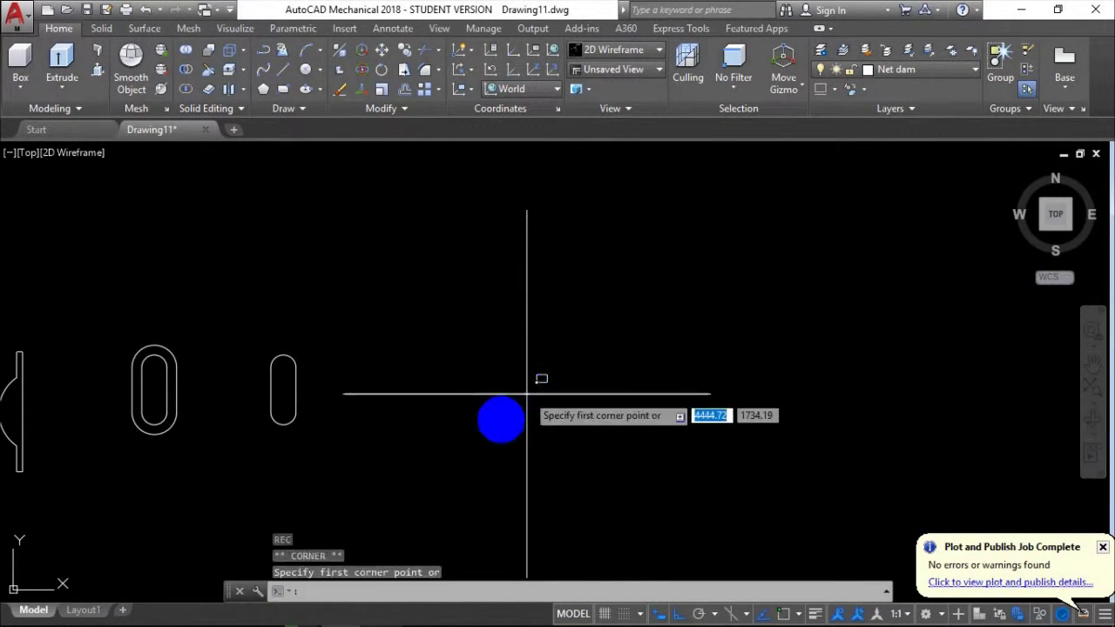
click(422, 361)
text(64)
key(Tab)
text(16)
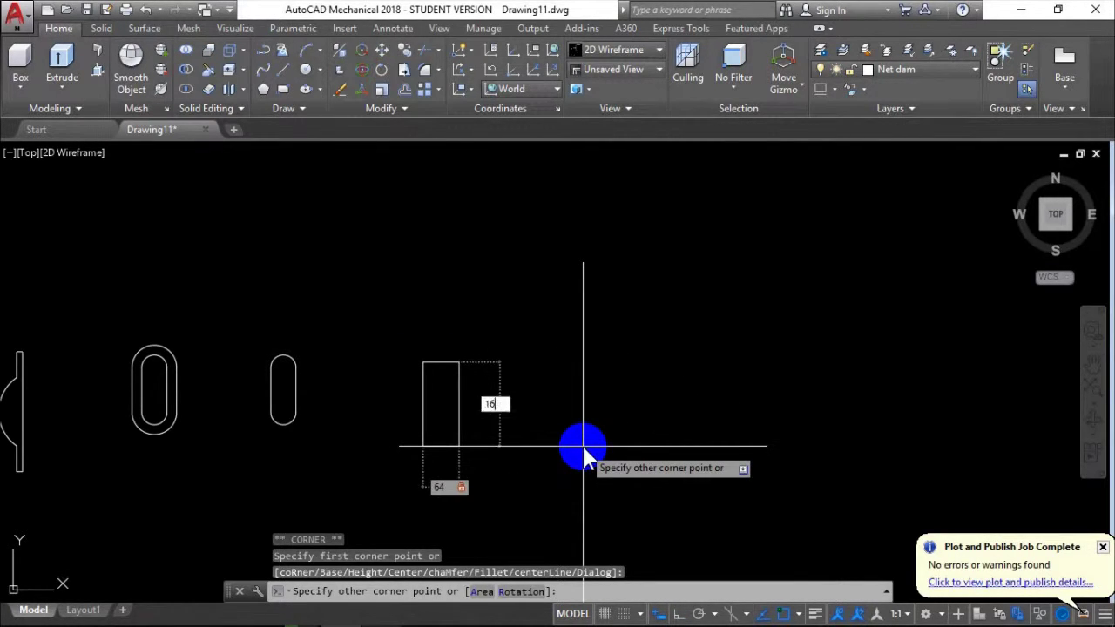
key(Return)
scroll(406, 304, up, 4)
scroll(410, 359, up, 4)
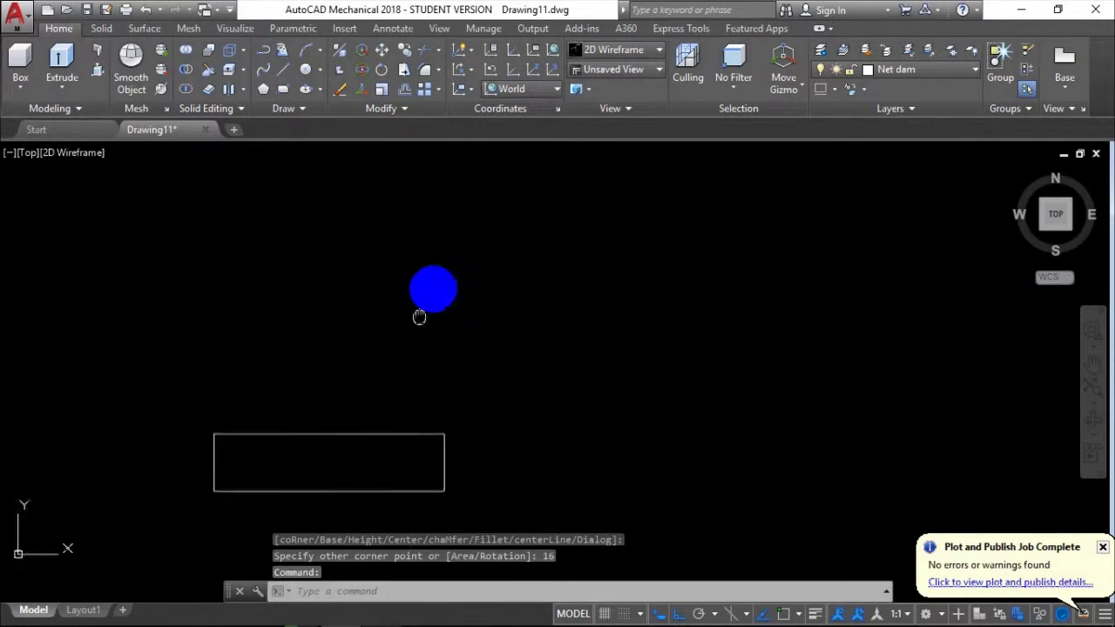
middle_drag(410, 360, 406, 348)
Draw a circle centred at the rectangle's top-edge midpoint, passing through its corner
key(Return)
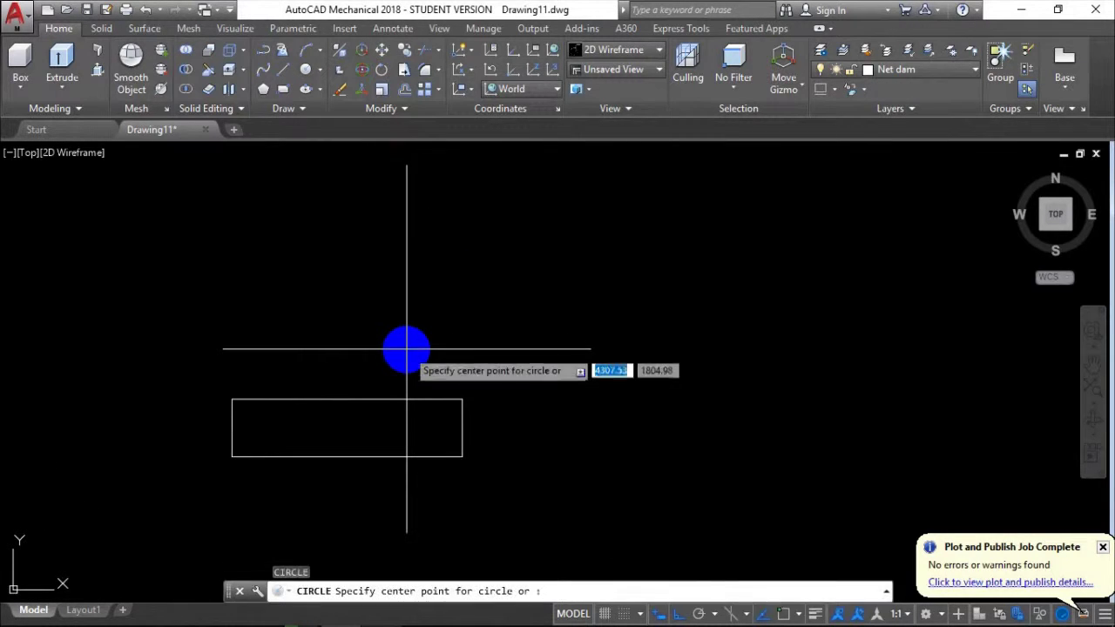
shift+right_click(352, 405)
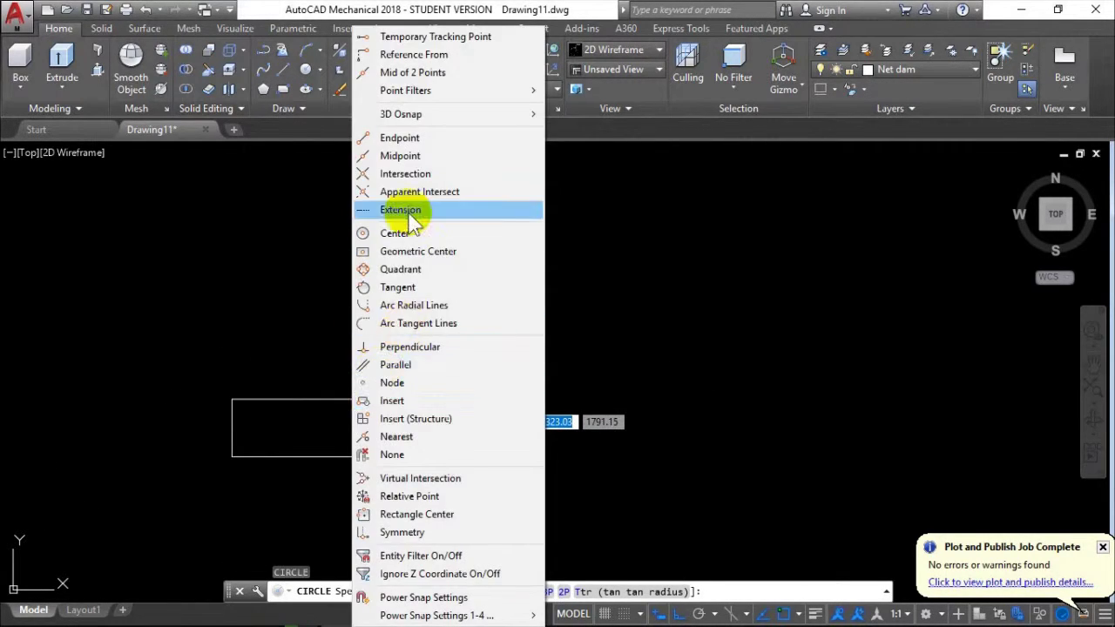
click(397, 153)
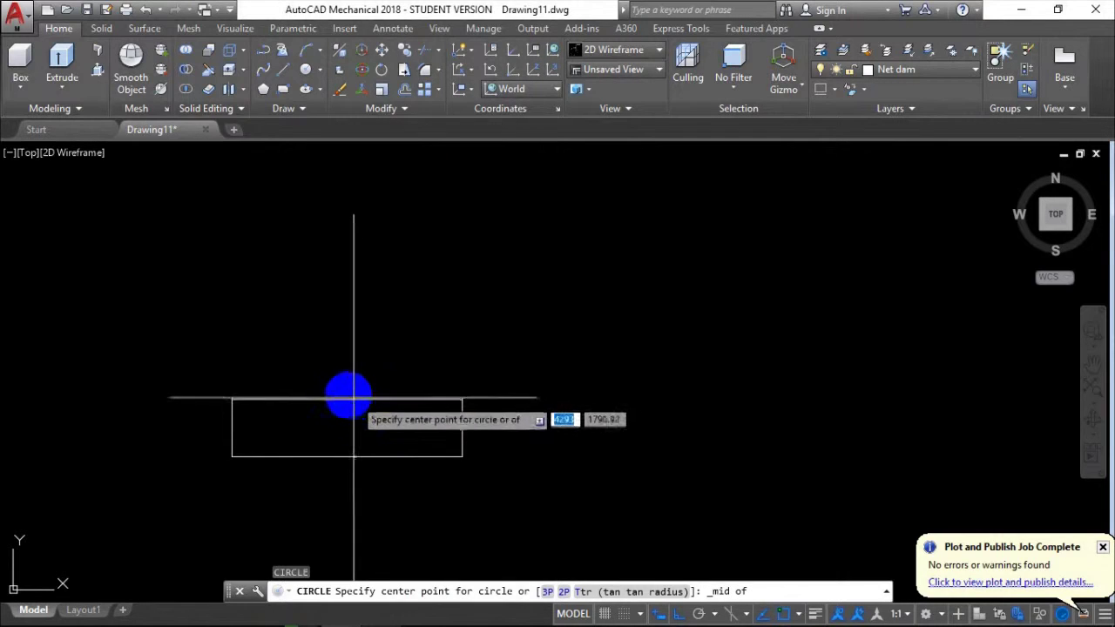
click(348, 399)
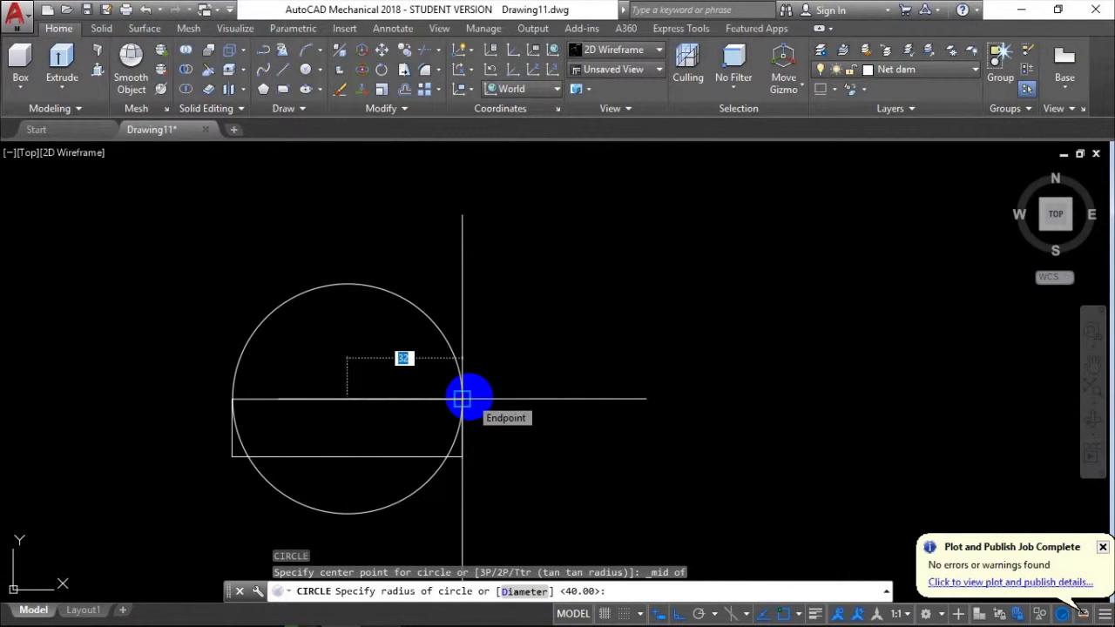
click(462, 399)
Trim the overlapping rectangle edges and circle arc
click(530, 505)
click(74, 254)
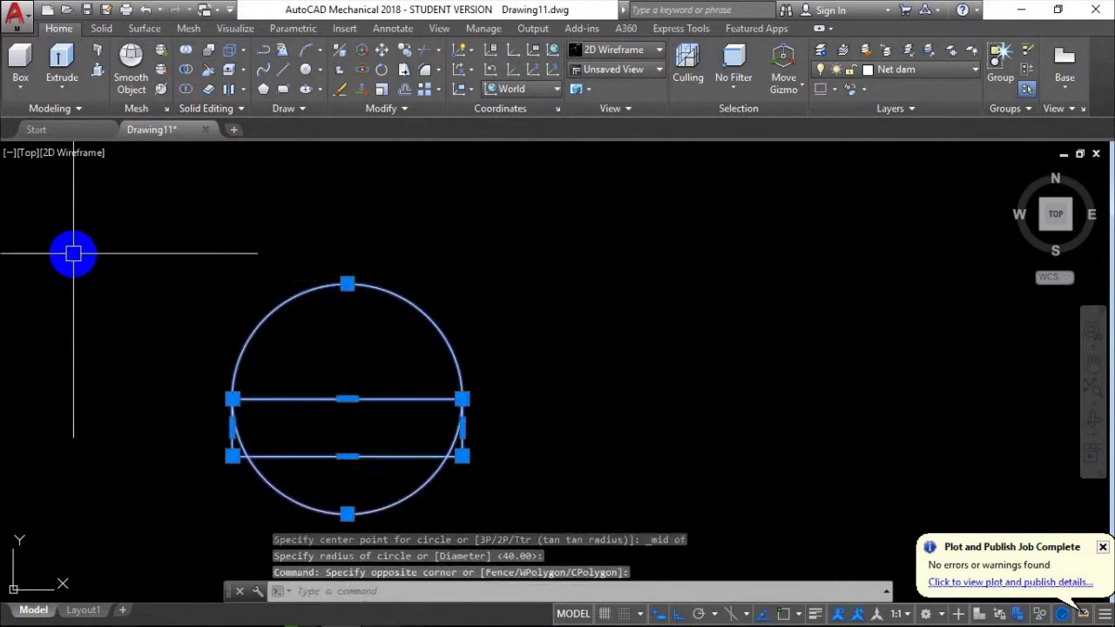
text(tr)
key(Return)
key(Return)
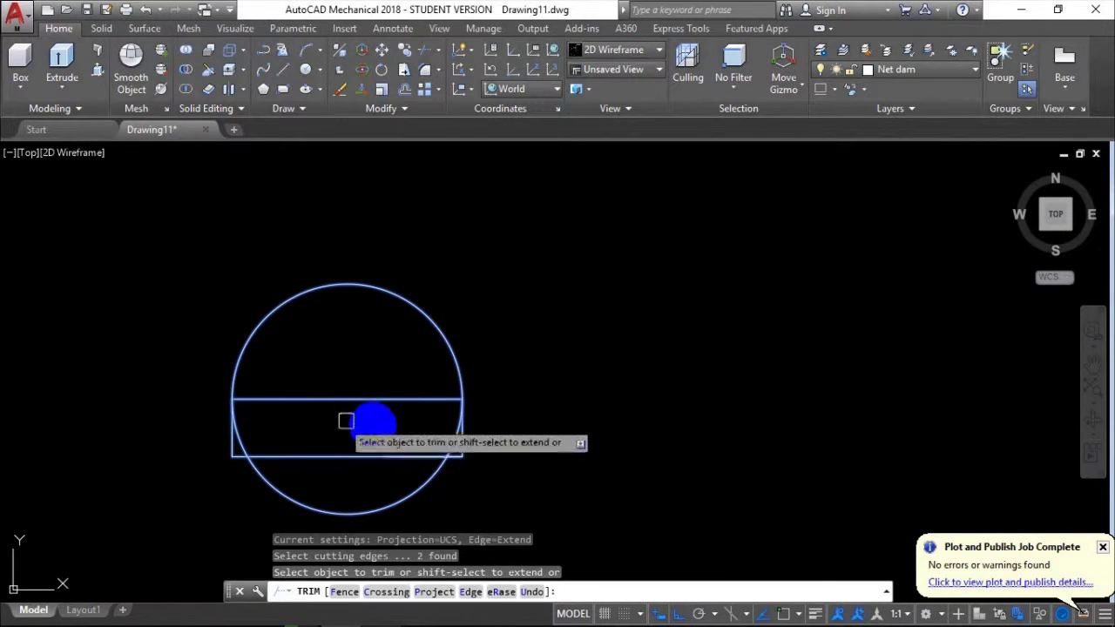
click(393, 398)
click(305, 454)
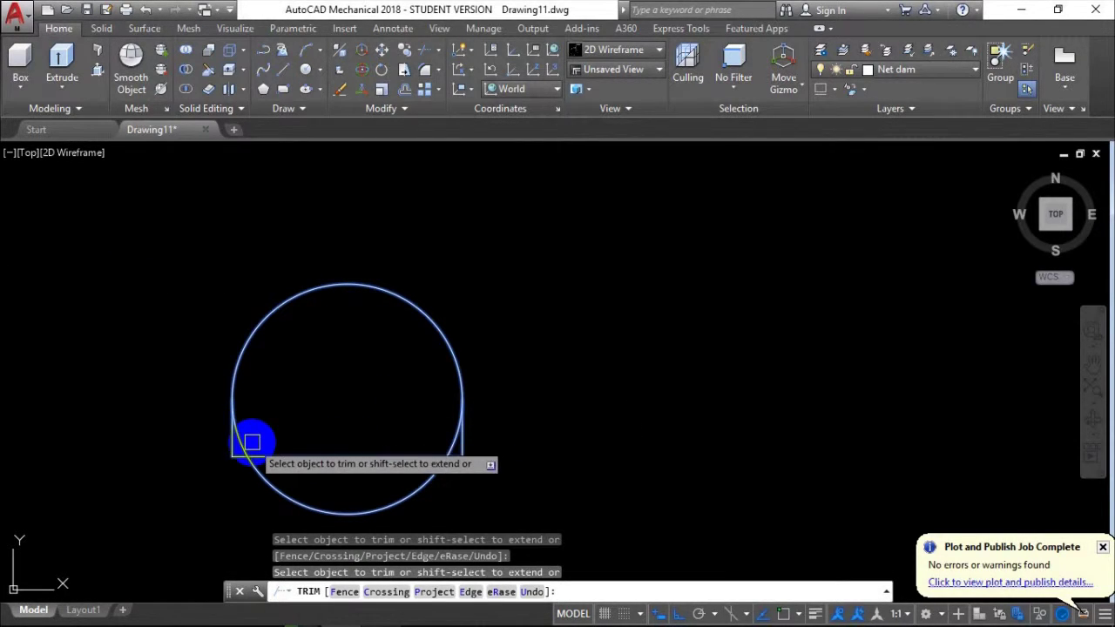
key(ctrl+z)
click(438, 438)
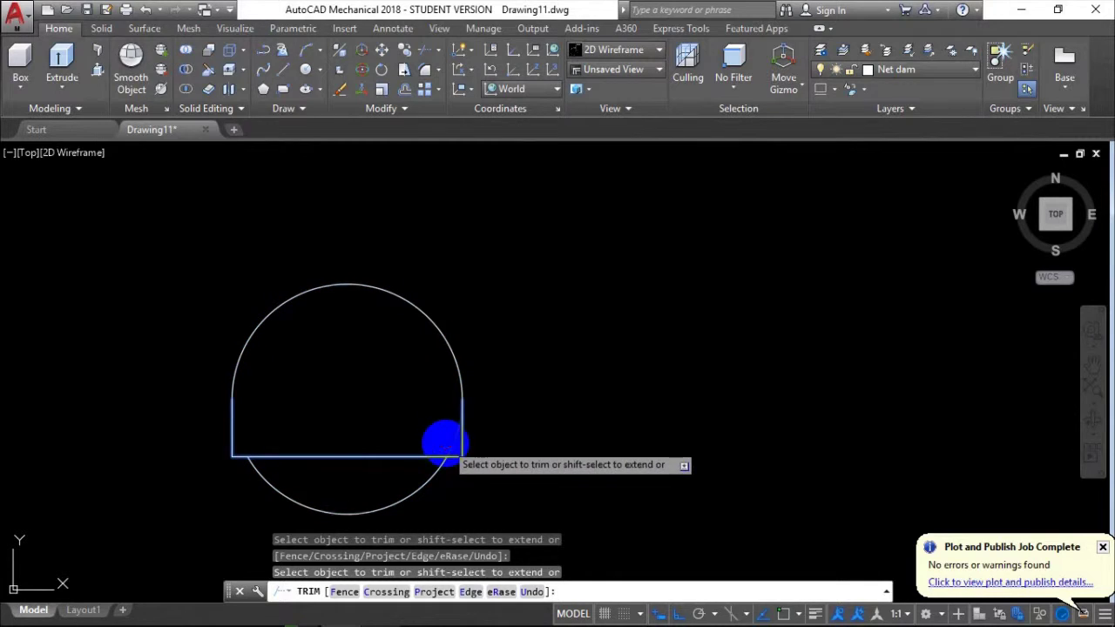
middle_drag(427, 492, 415, 401)
key(Return)
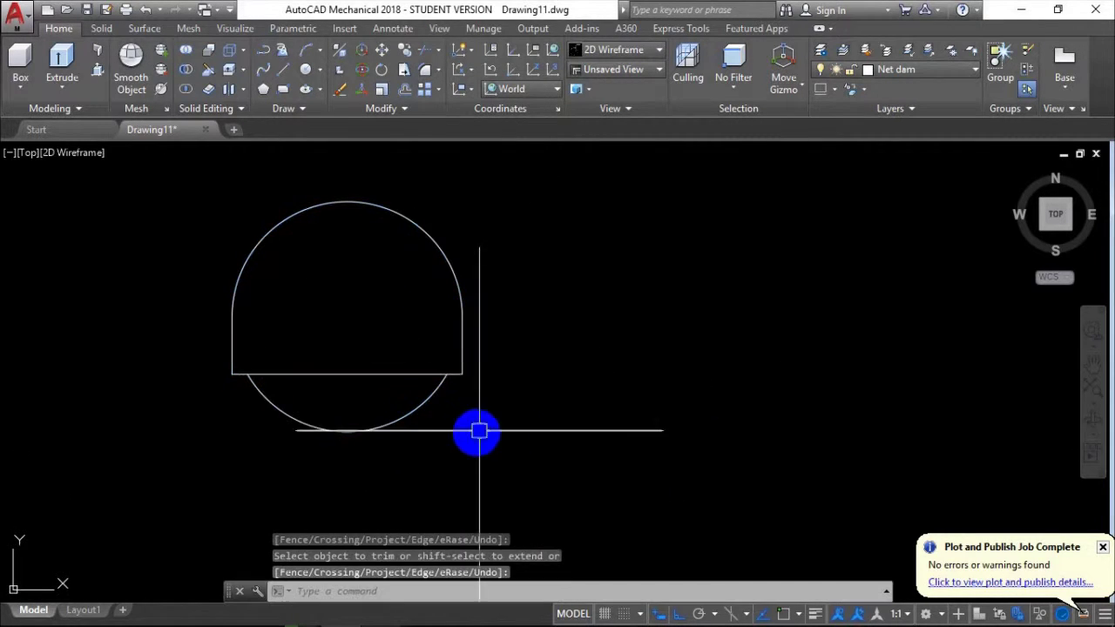
Erase the leftover lower arc and join the arc and lines into one polyline
click(470, 418)
click(336, 406)
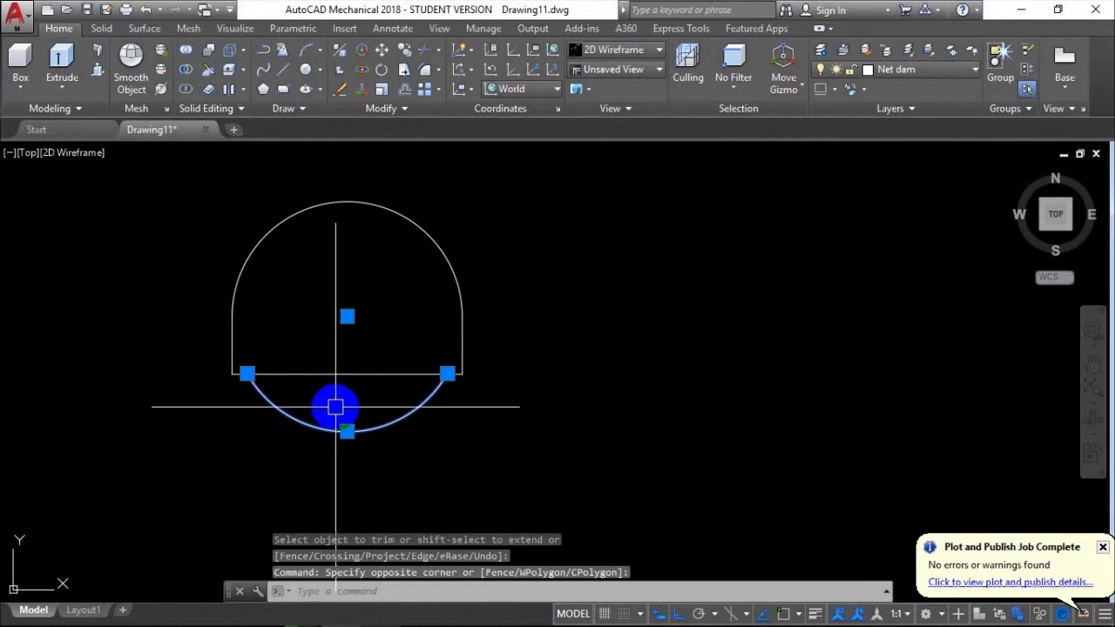
text(e)
key(Return)
click(579, 431)
click(193, 182)
text(j)
key(Return)
scroll(381, 308, down, 3)
scroll(375, 309, down, 3)
middle_drag(323, 378, 392, 345)
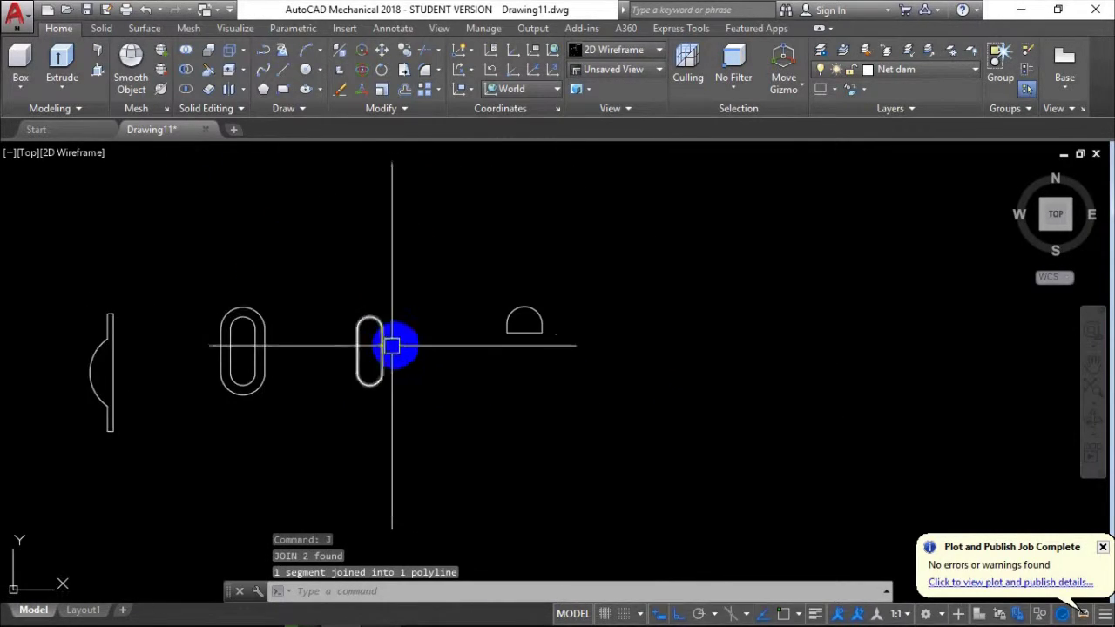
Switch to an isometric view of the base plate outline and check the PDF drawing
middle_drag(261, 341, 451, 276)
middle_drag(318, 288, 354, 291)
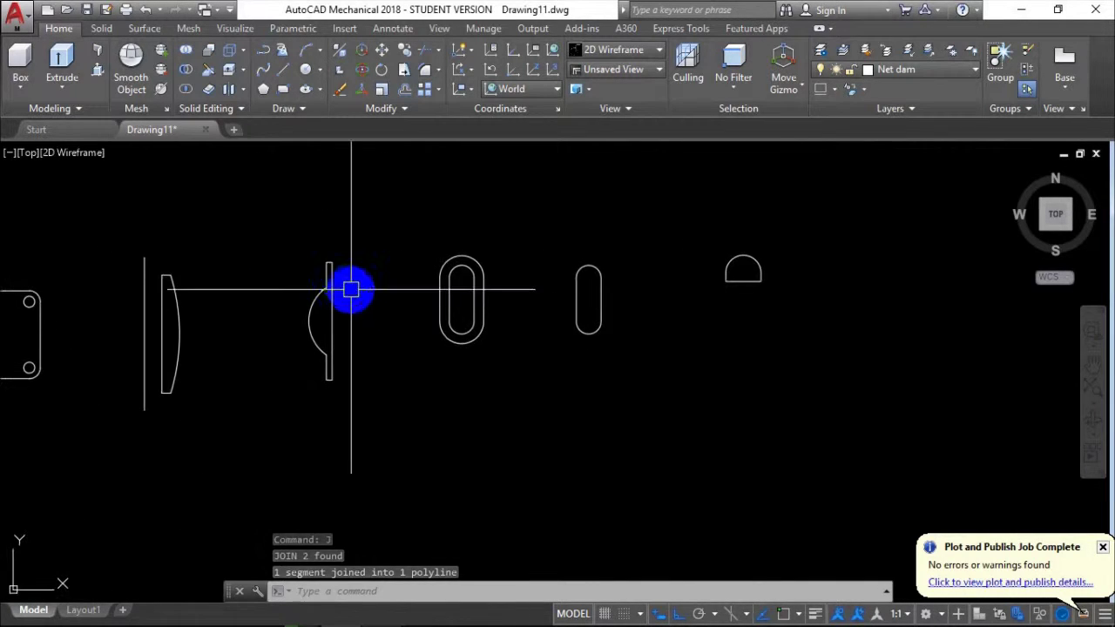
middle_drag(261, 256, 348, 269)
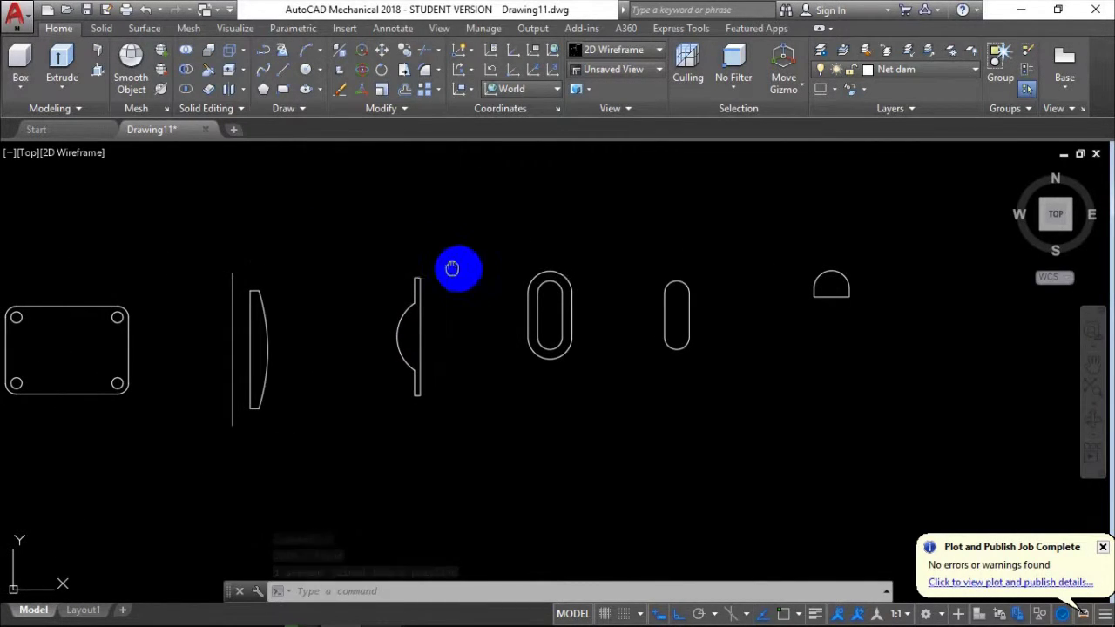
middle_drag(452, 266, 477, 268)
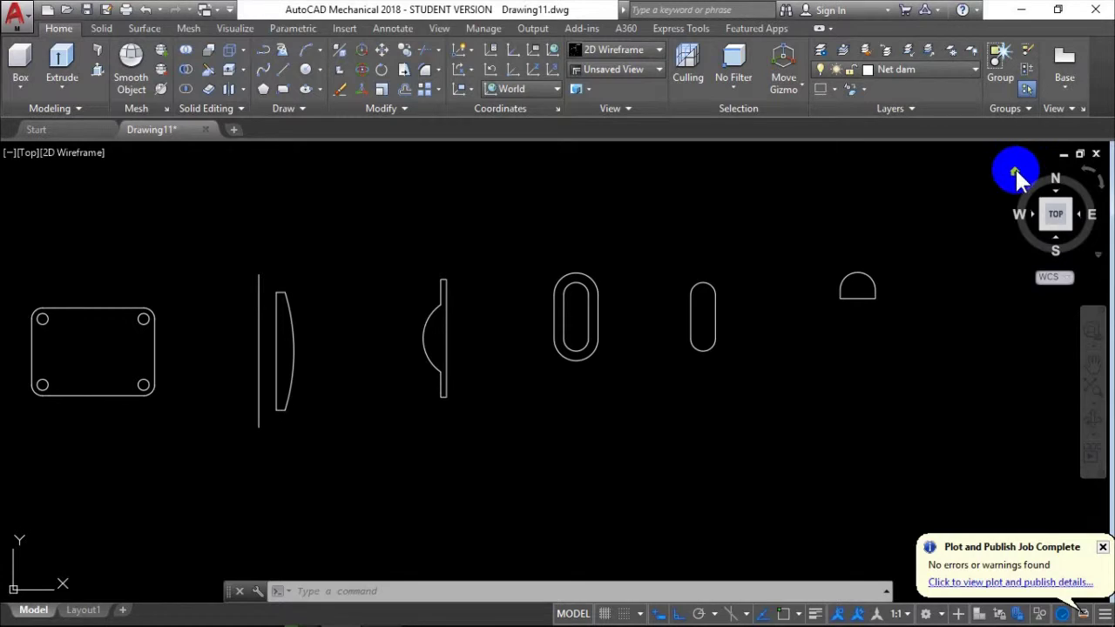
click(1015, 172)
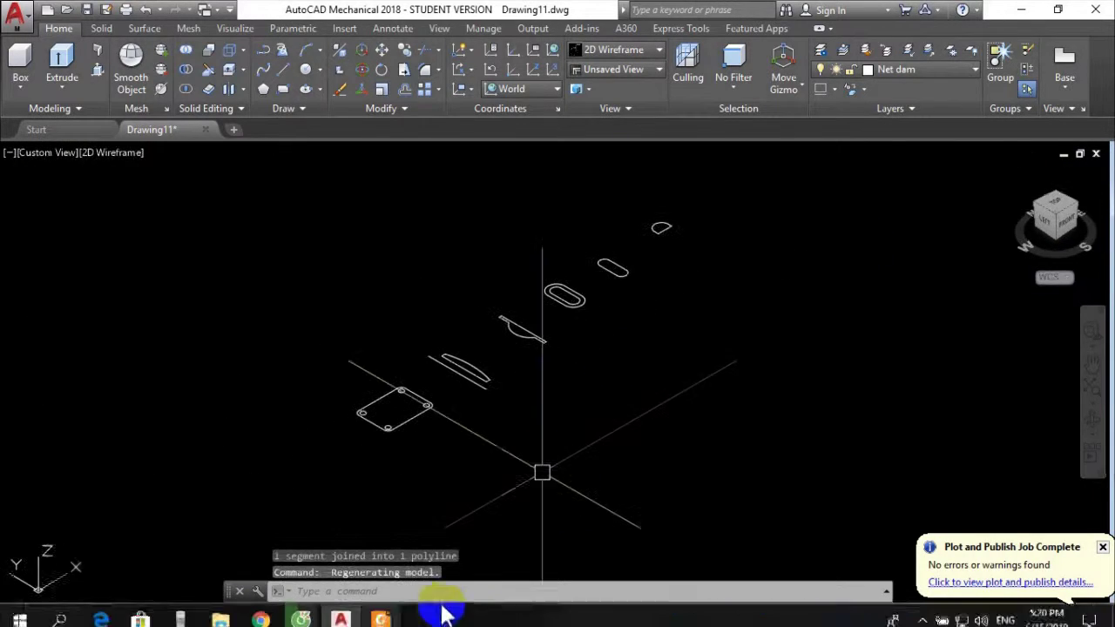
click(383, 612)
scroll(398, 392, down, 3)
scroll(423, 398, up, 3)
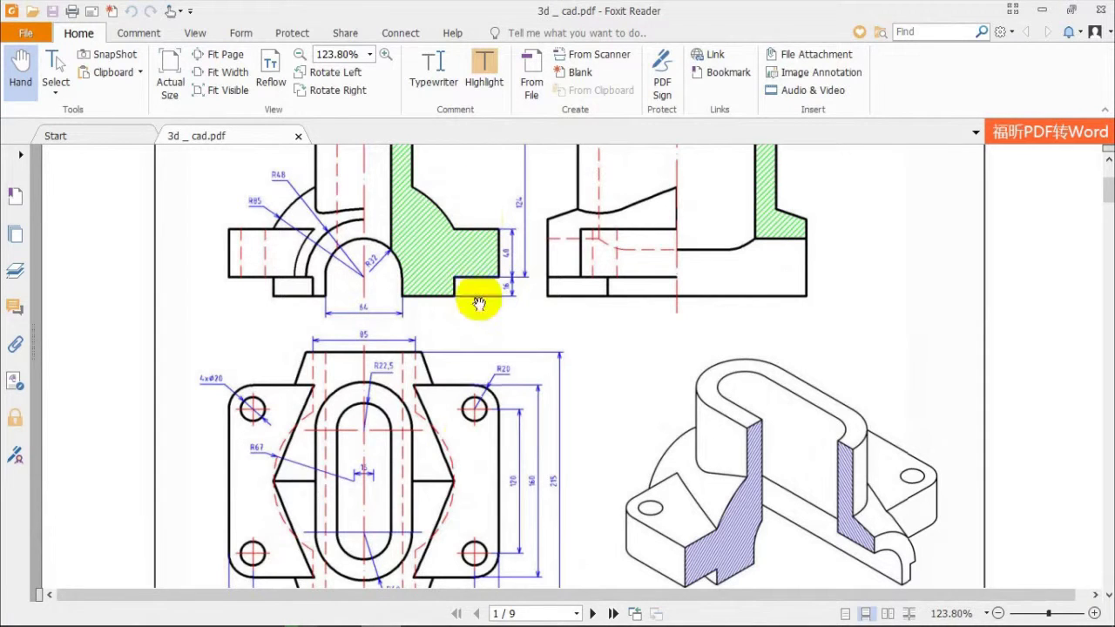
click(381, 612)
scroll(409, 426, up, 3)
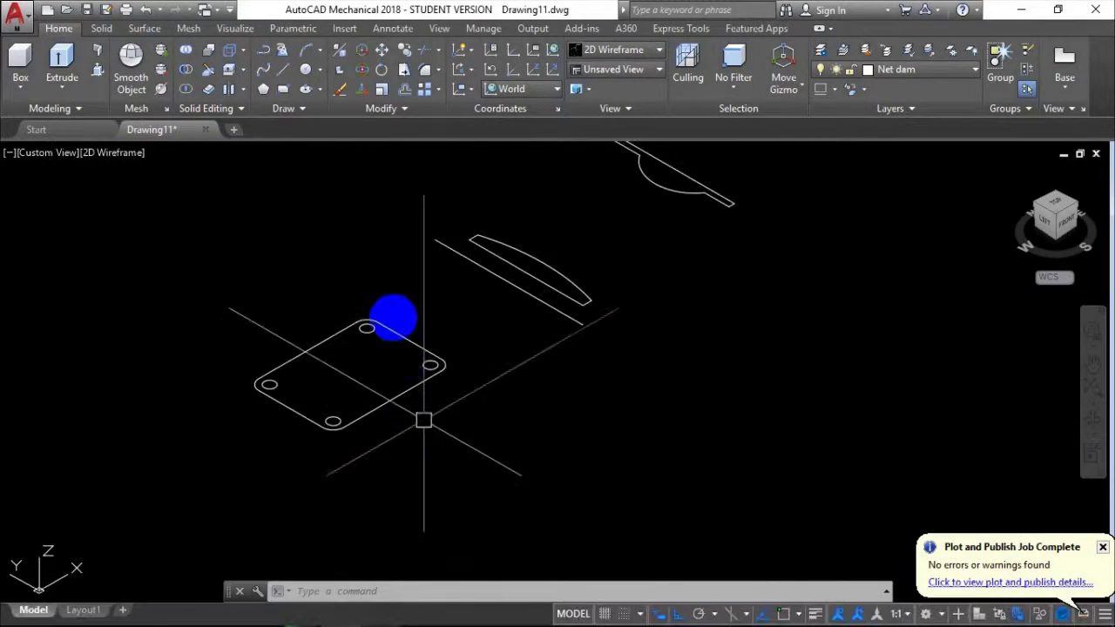
scroll(440, 289, up, 2)
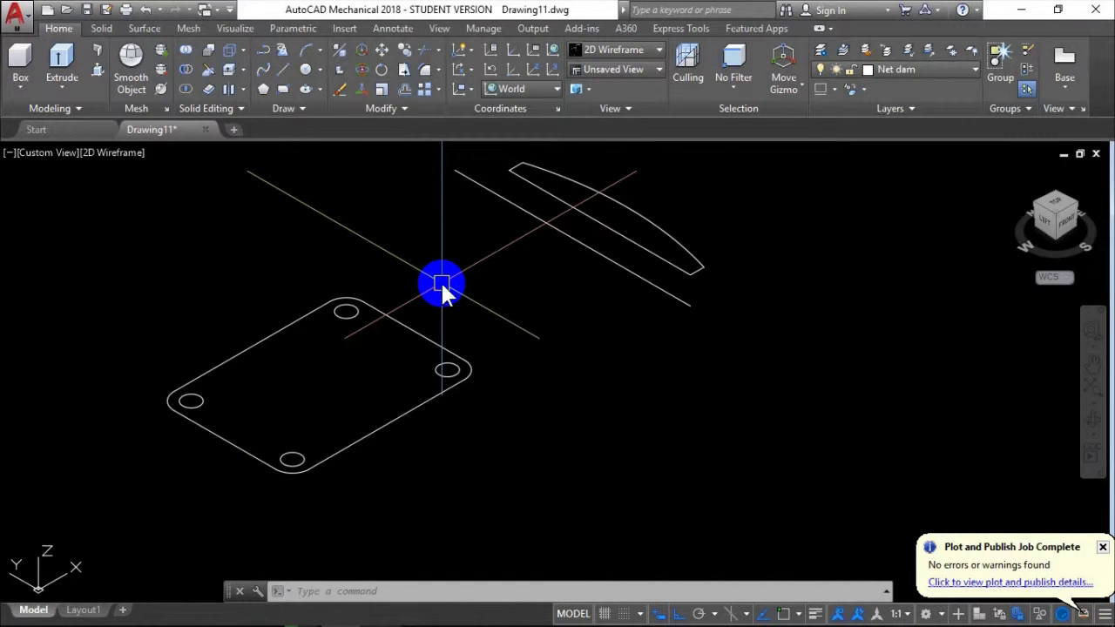
Press-pull the base plate area 40 units into a solid
key(ctrl+shift+e)
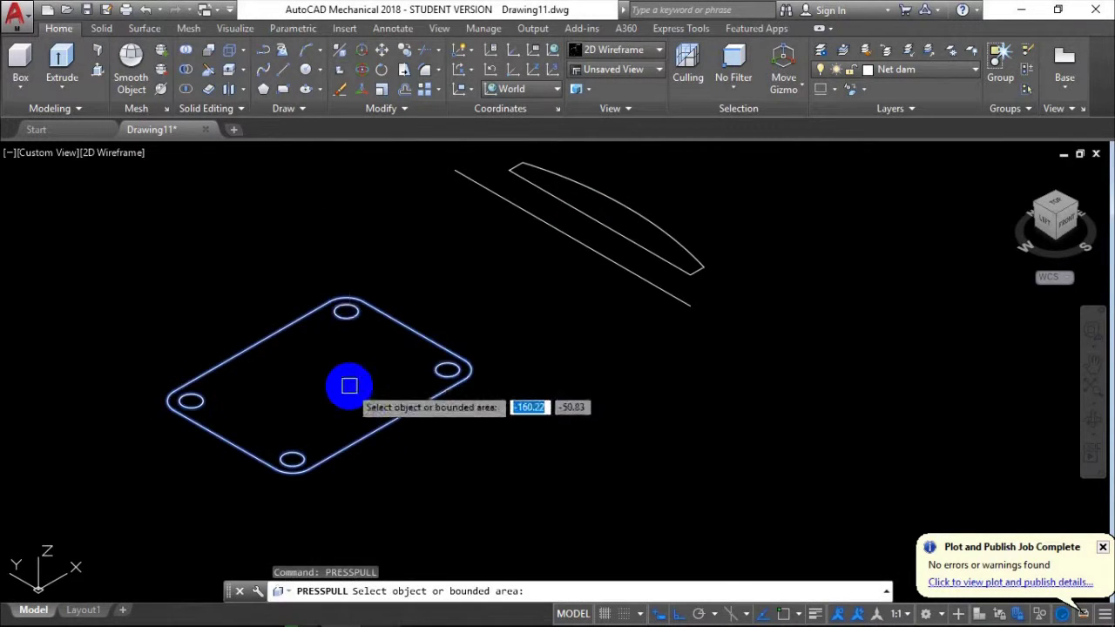
click(348, 385)
text(40)
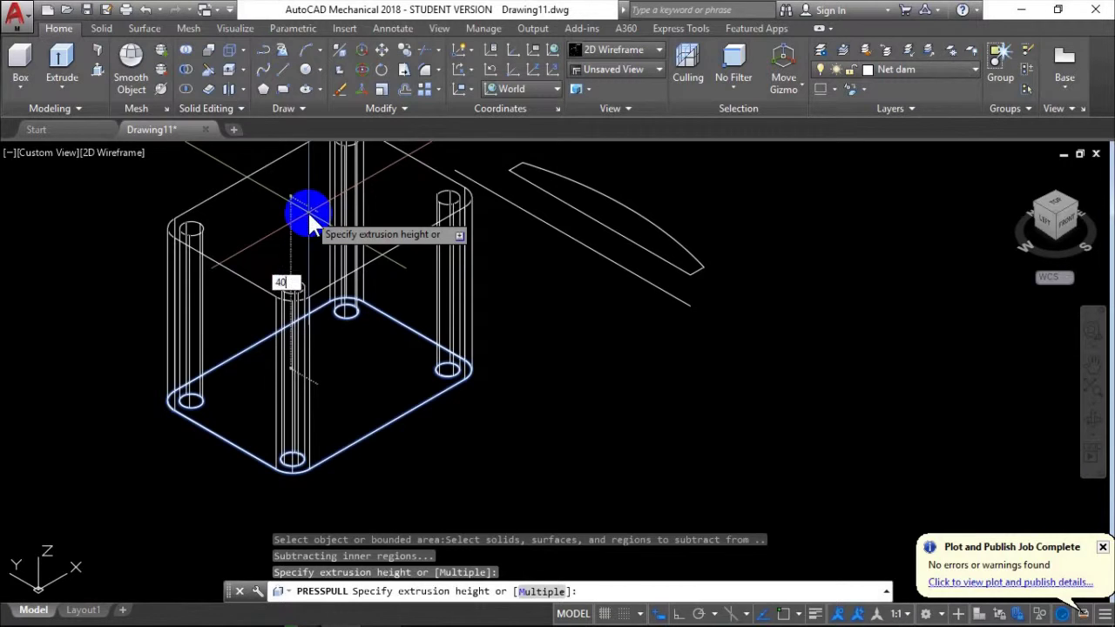
key(Return)
middle_drag(501, 352, 460, 411)
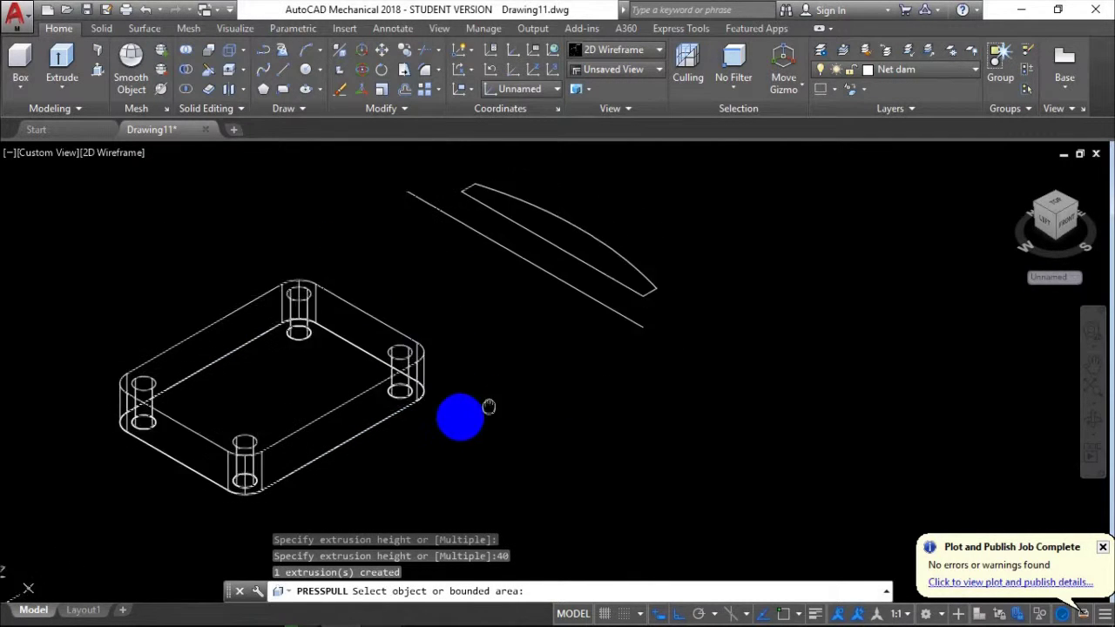
click(380, 612)
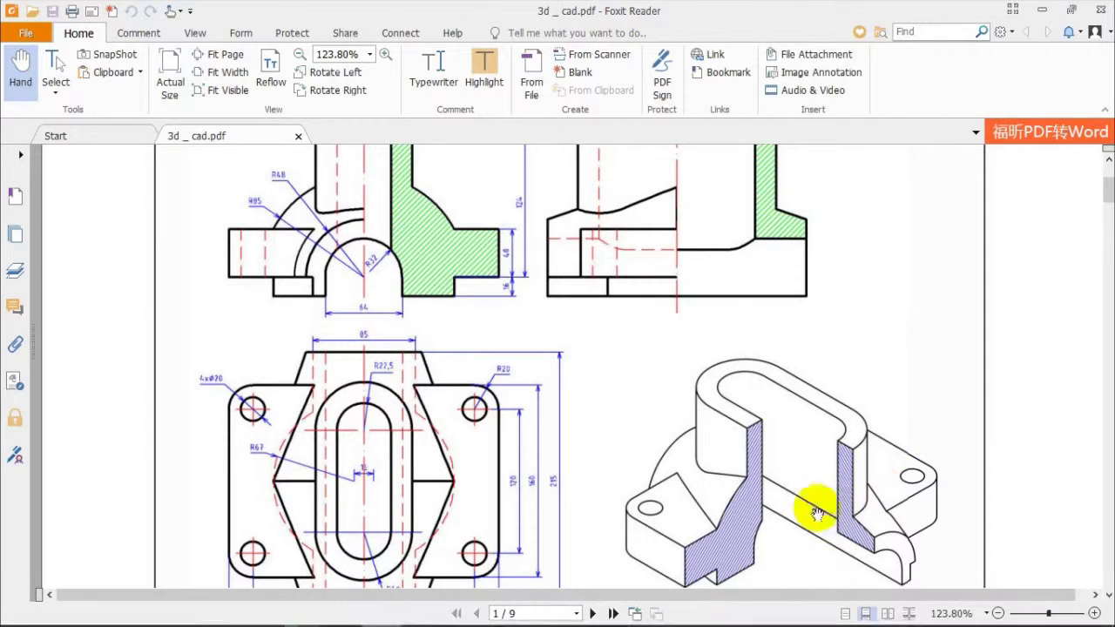
click(341, 612)
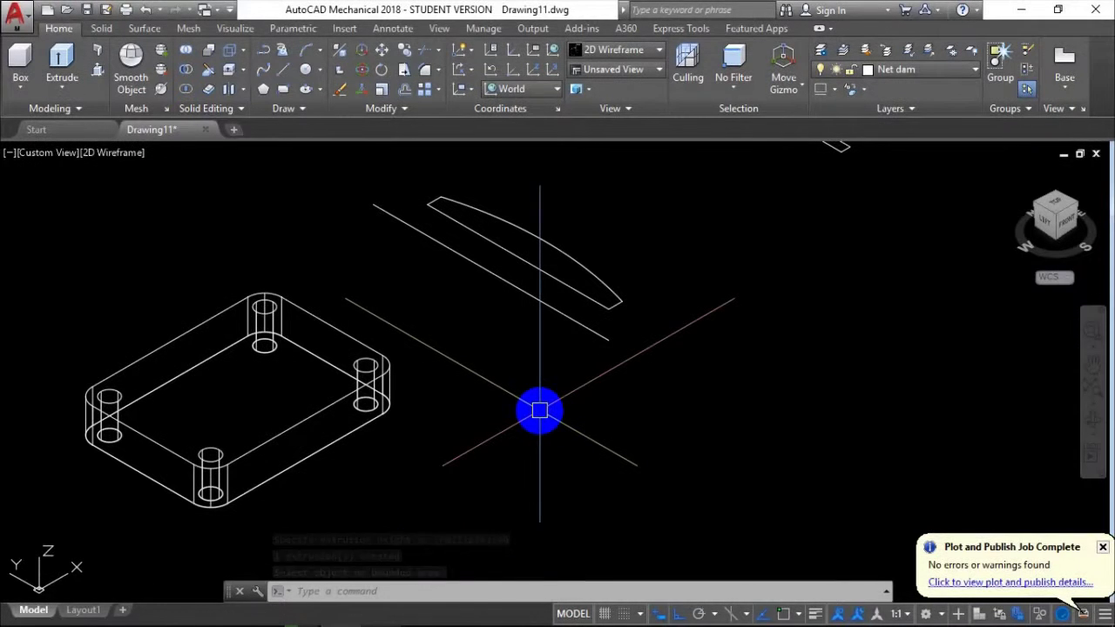
Join the curved arc profile pieces into one polyline with J
mouse_move(539, 410)
shift+middle_down()
mouse_move(640, 336)
mouse_move(562, 433)
mouse_move(557, 411)
mouse_move(576, 424)
shift+middle_up()
click(575, 424)
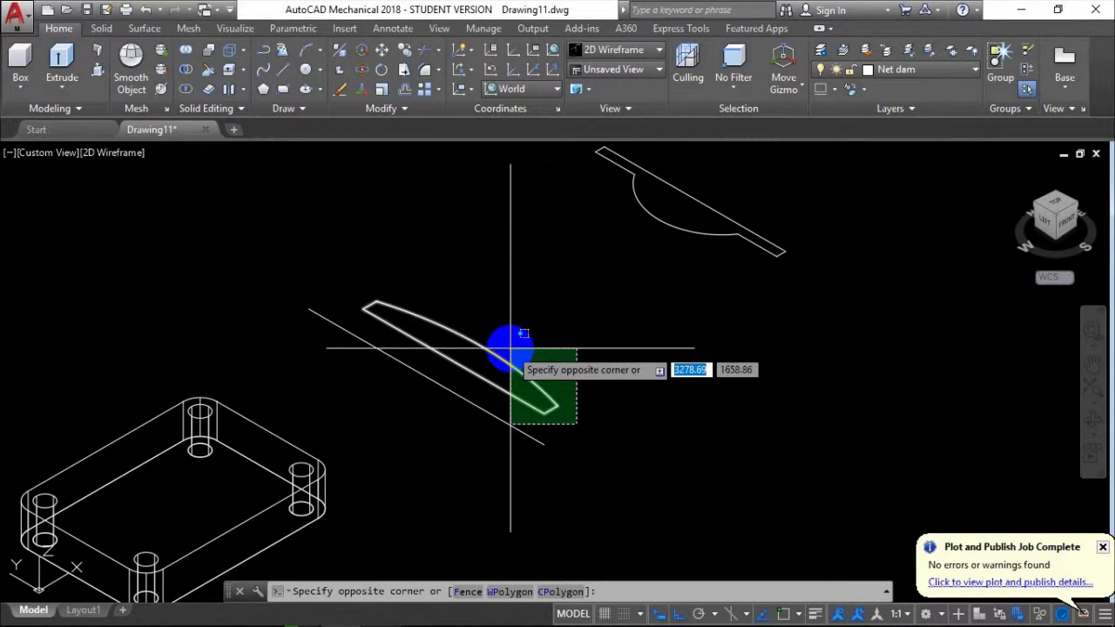
click(409, 307)
scroll(401, 317, up, 4)
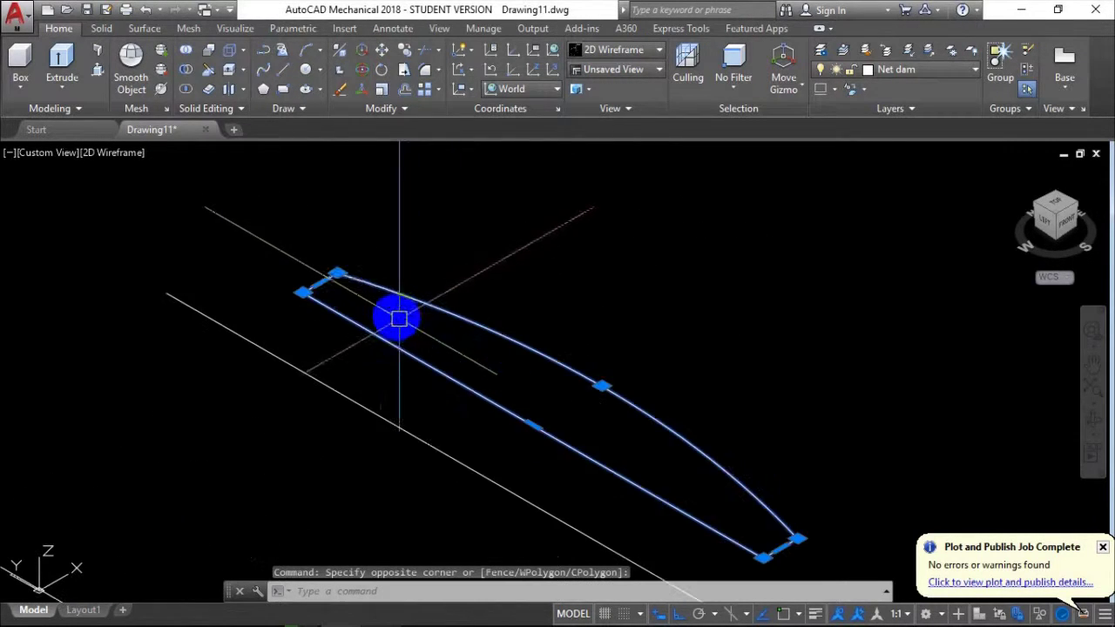
scroll(418, 218, down, 2)
scroll(388, 256, up, 2)
scroll(410, 249, up, 4)
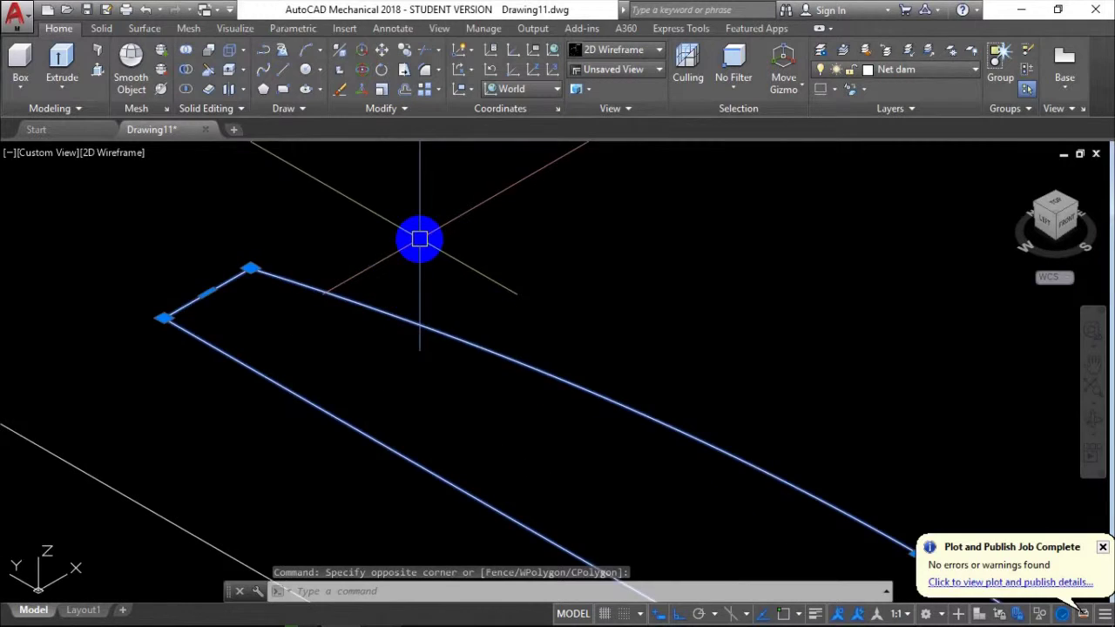
scroll(418, 240, down, 8)
text(j)
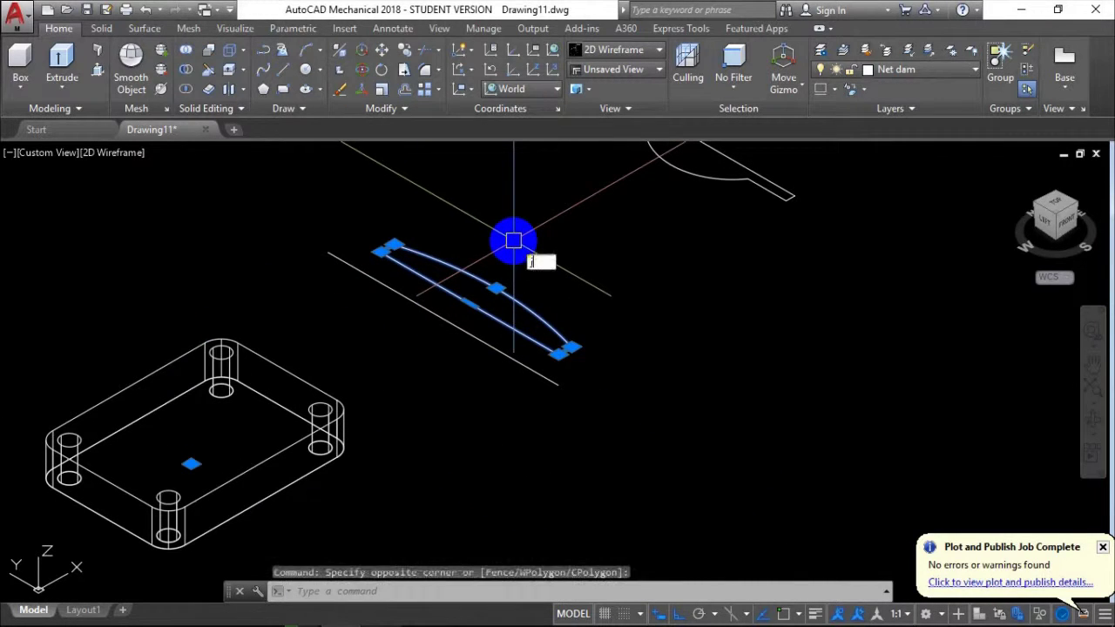
key(Return)
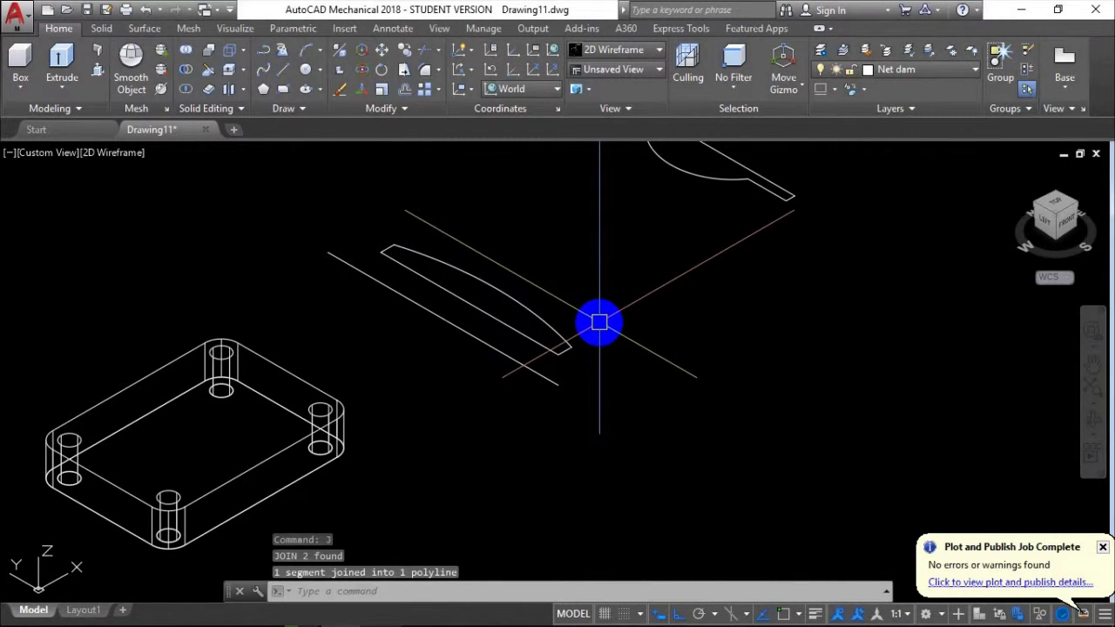
Revolve the arc profile, starting the axis at the axis line's near endpoint
text(rev)
key(Return)
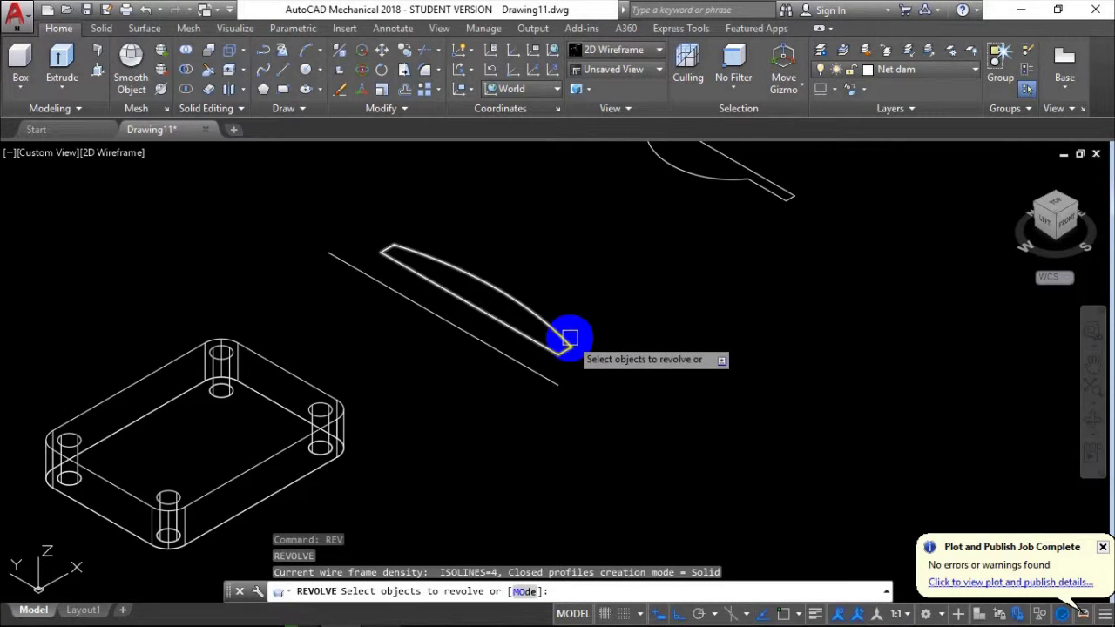
click(568, 338)
key(Return)
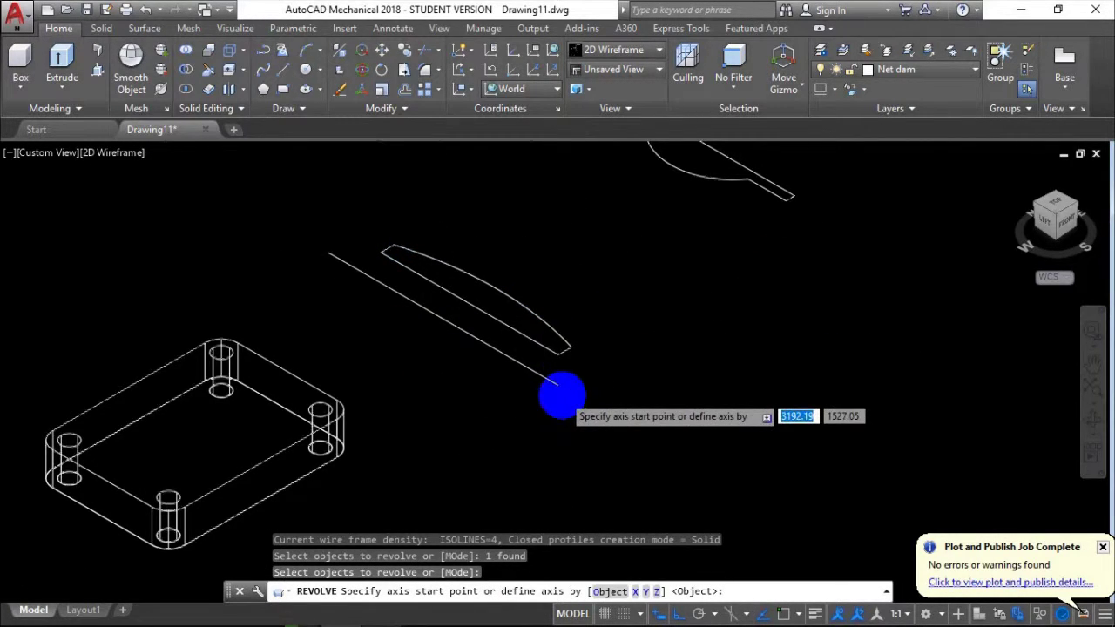
scroll(553, 383, up, 3)
scroll(544, 362, up, 2)
shift+right_click(542, 357)
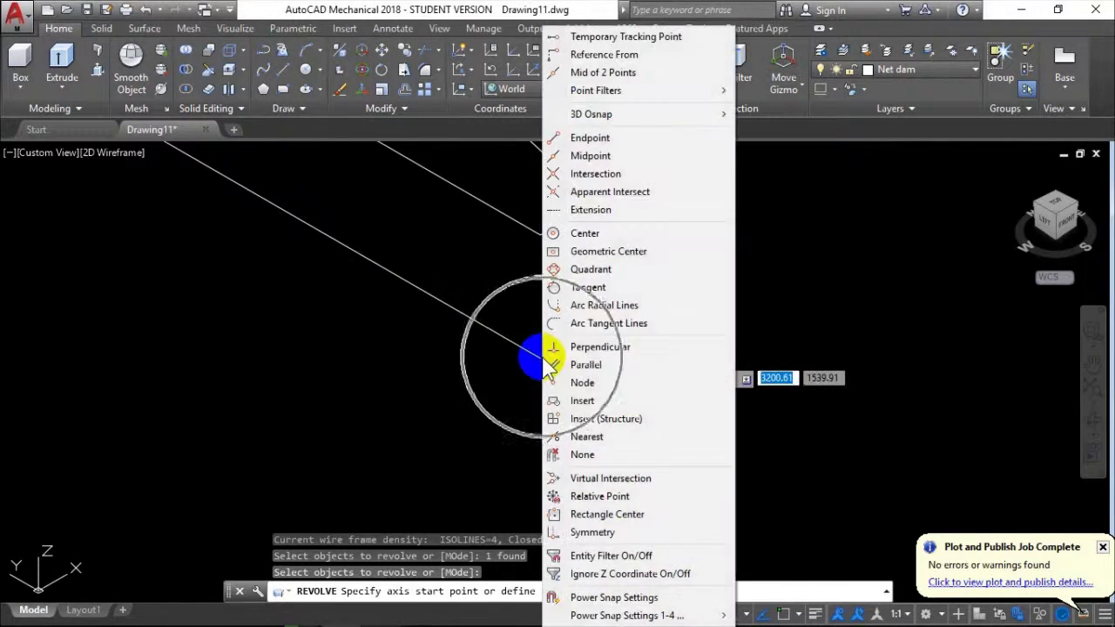
click(584, 138)
scroll(535, 363, up, 2)
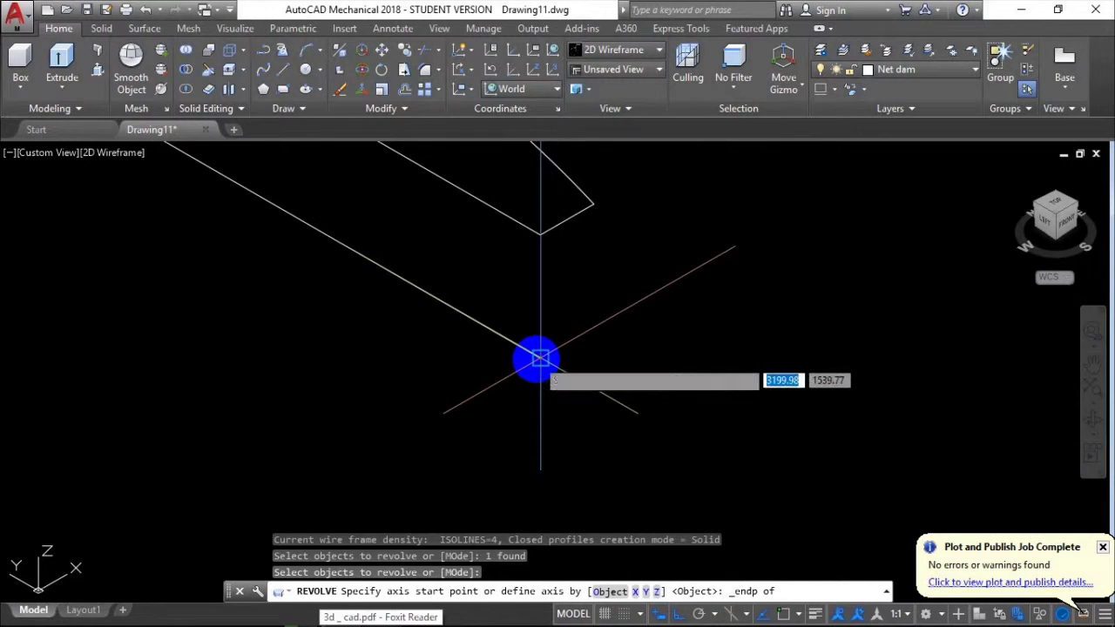
click(535, 363)
End the revolve axis at the axis line's far endpoint and enter the angle
scroll(256, 200, up, 3)
middle_drag(629, 500, 356, 363)
scroll(356, 333, down, 2)
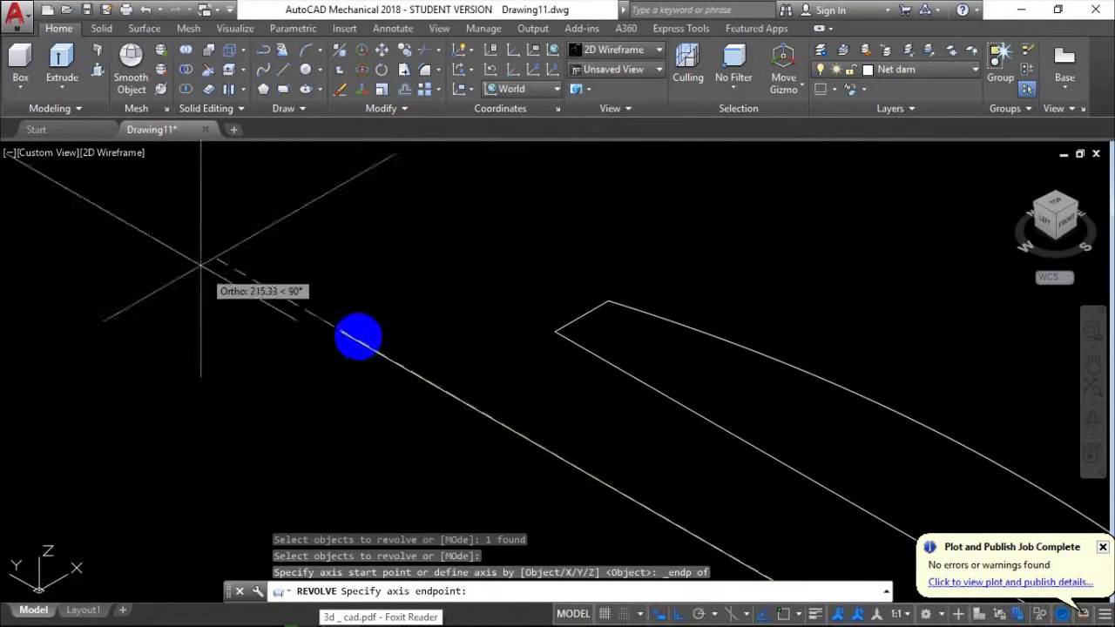
scroll(297, 261, down, 1)
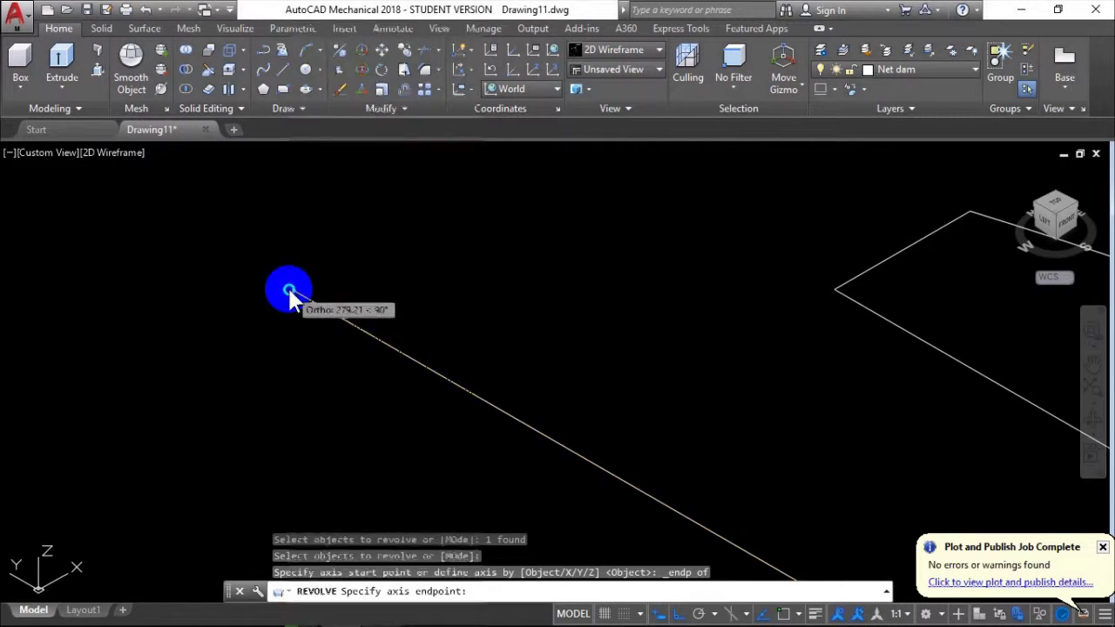
shift+right_click(287, 286)
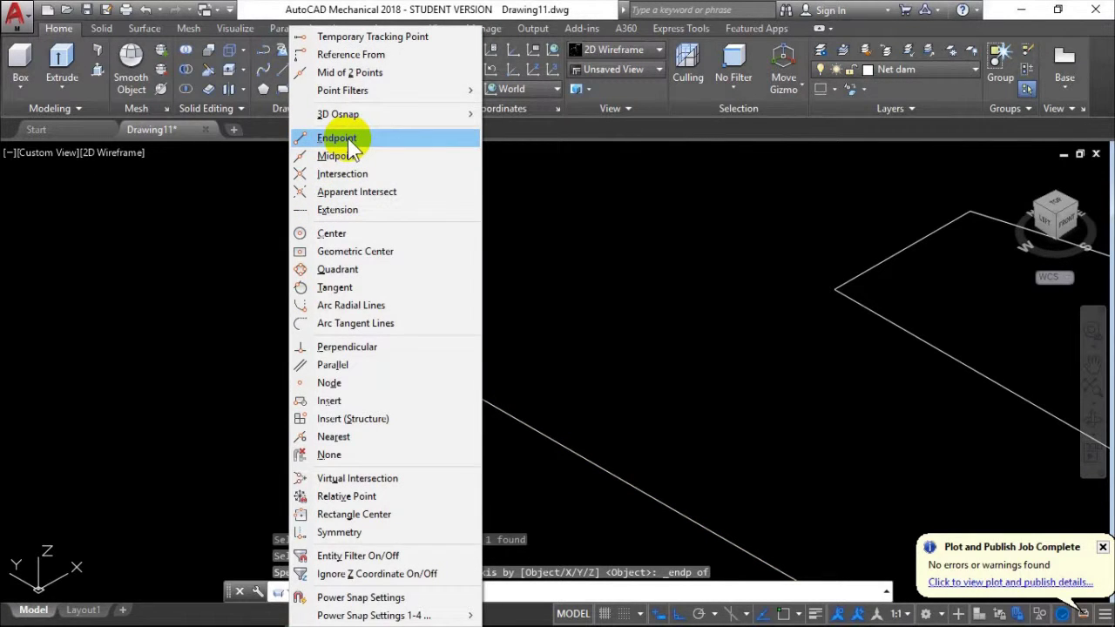
click(348, 141)
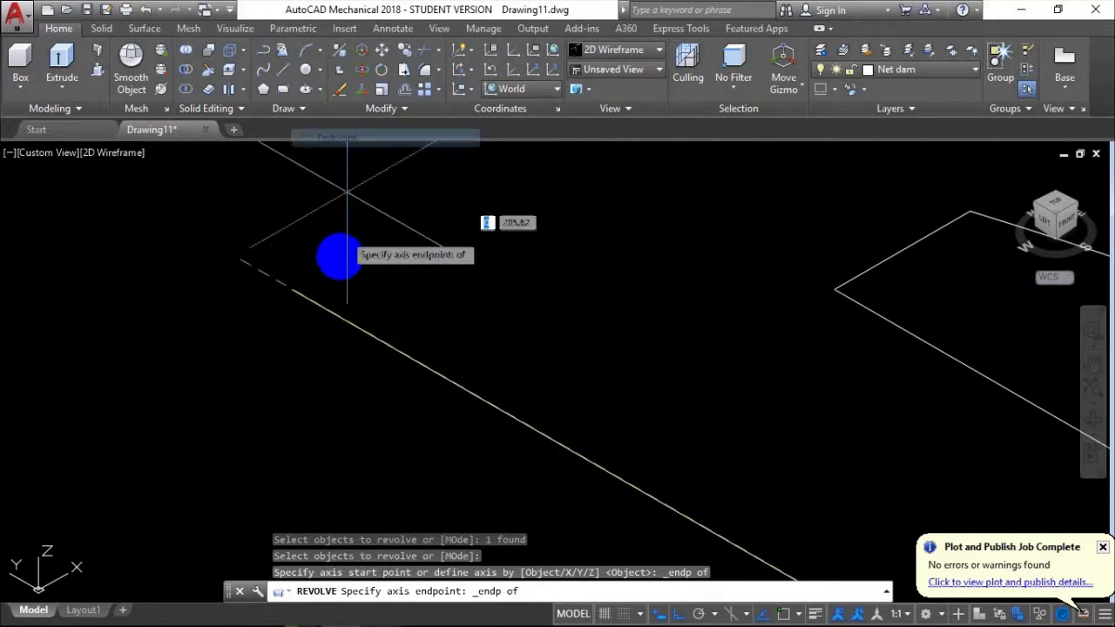
click(292, 288)
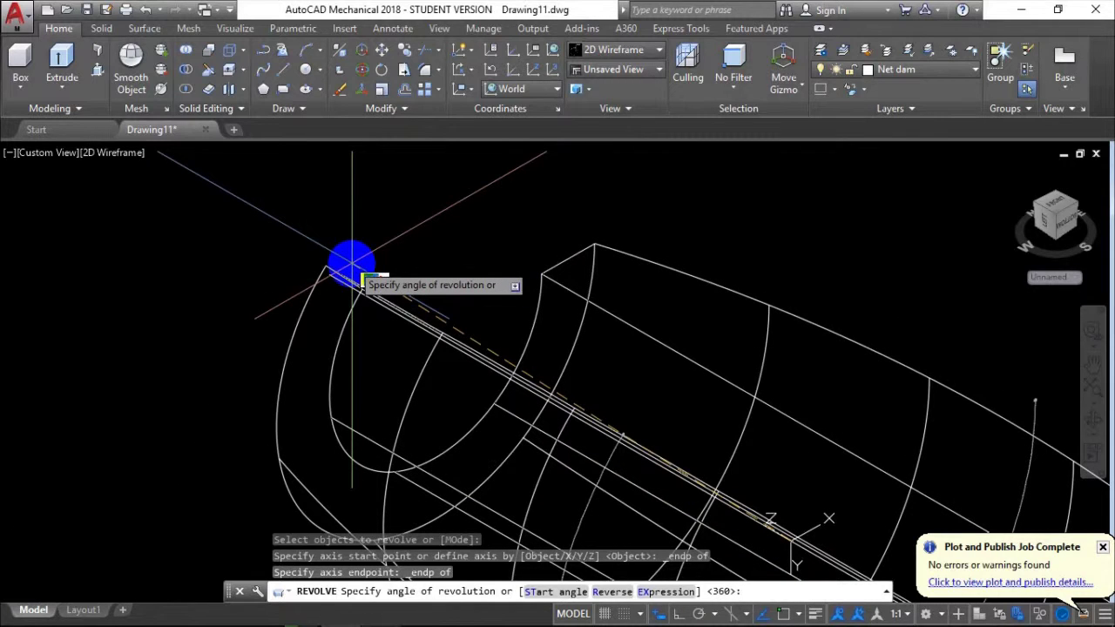
text(180)
key(Return)
Orbit to view the plate and half-shell together, then check the PDF drawing
scroll(385, 274, down, 5)
shift+middle_drag(386, 273, 424, 278)
scroll(525, 373, up, 5)
scroll(535, 323, down, 4)
mouse_move(540, 323)
shift+middle_down()
mouse_move(444, 311)
mouse_move(557, 297)
mouse_move(605, 341)
shift+middle_up()
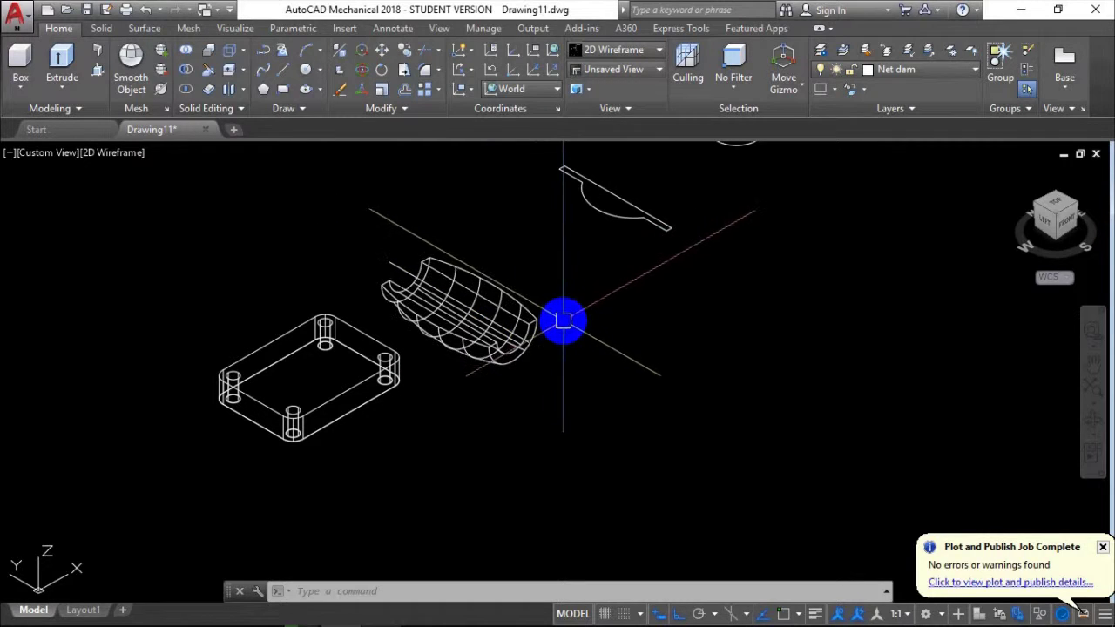
middle_drag(564, 326, 563, 329)
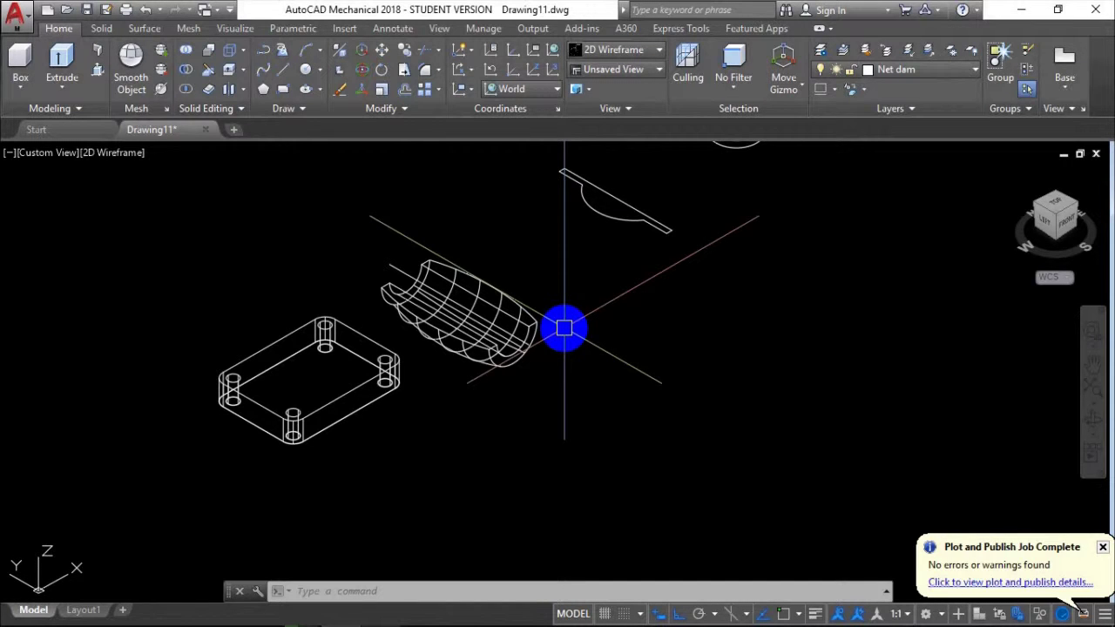
middle_drag(563, 327, 521, 573)
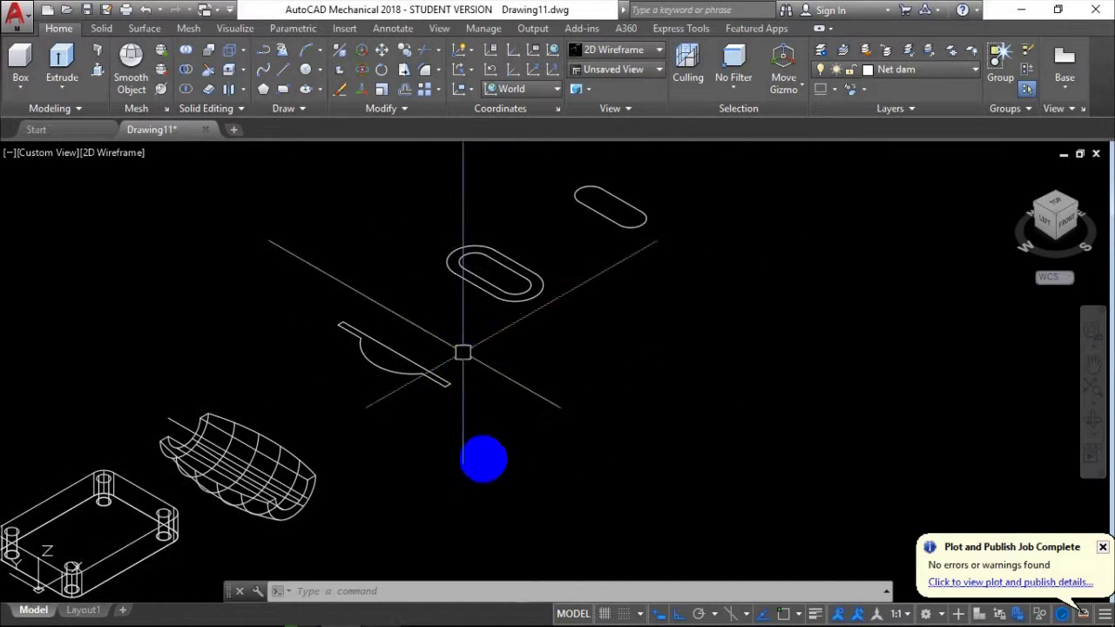
click(380, 614)
scroll(436, 252, up, 3)
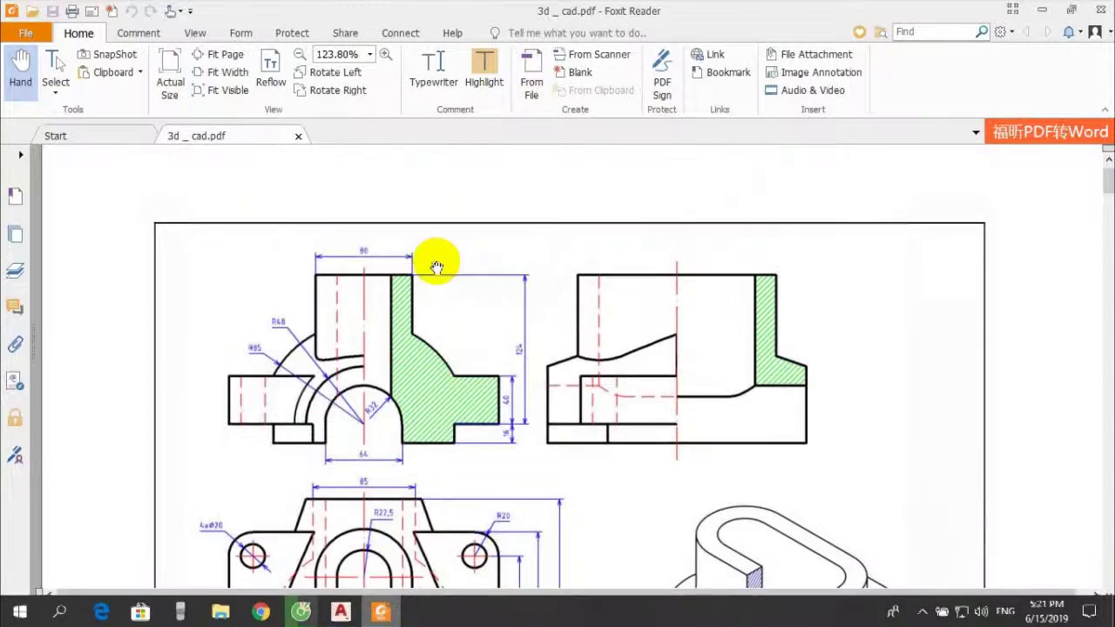
click(381, 614)
scroll(368, 353, up, 3)
scroll(379, 380, up, 2)
Join the six pieces of the arch profile into one polyline
click(510, 470)
click(216, 297)
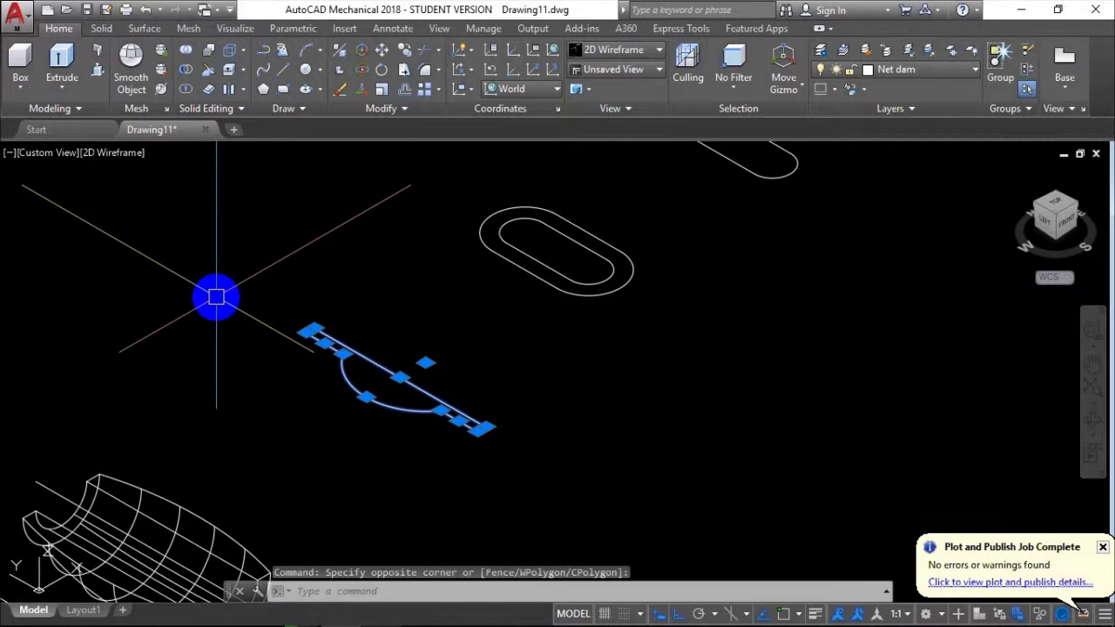
key(Return)
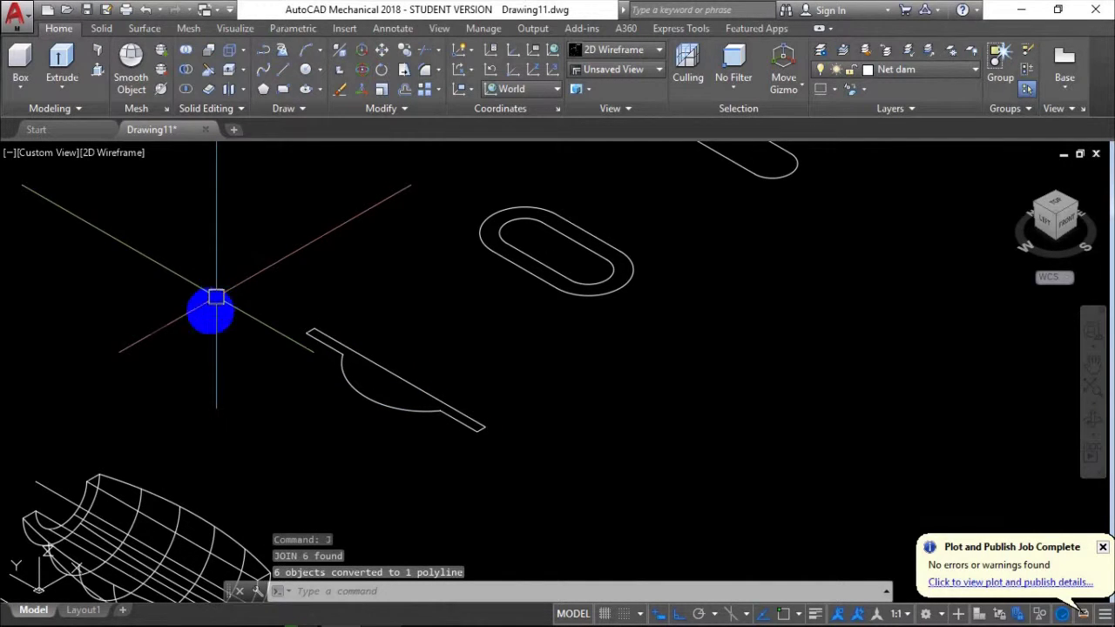
Extrude the joined arch outline 16 units and compare it with the PDF
click(523, 466)
click(180, 270)
text(ext)
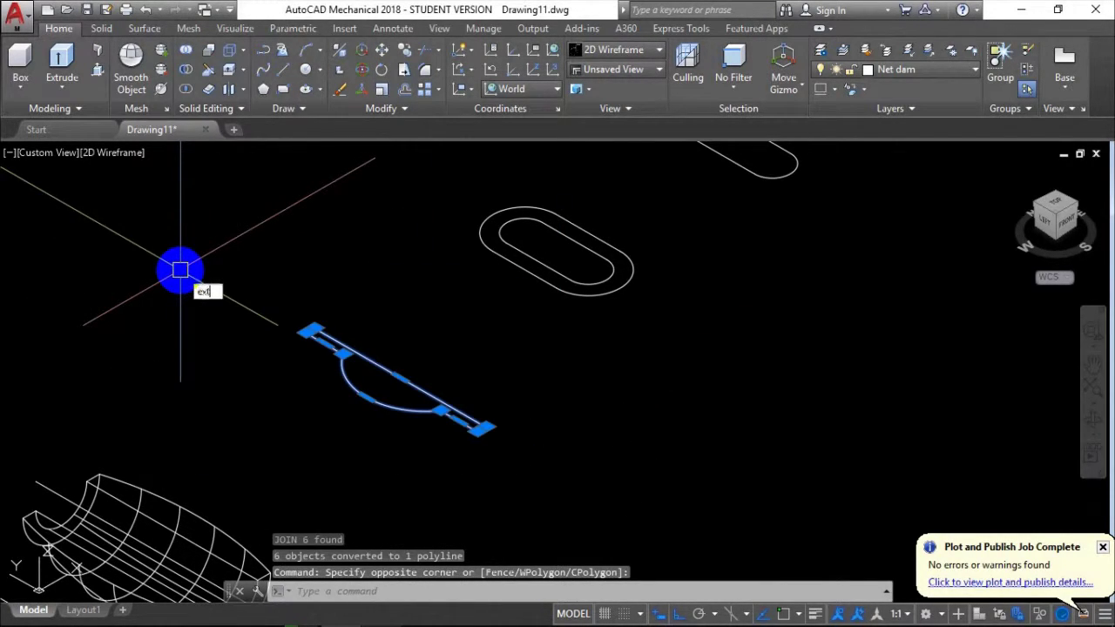
key(Return)
text(16)
key(Return)
mouse_move(179, 266)
shift+middle_down()
mouse_move(427, 404)
mouse_move(381, 364)
shift+middle_up()
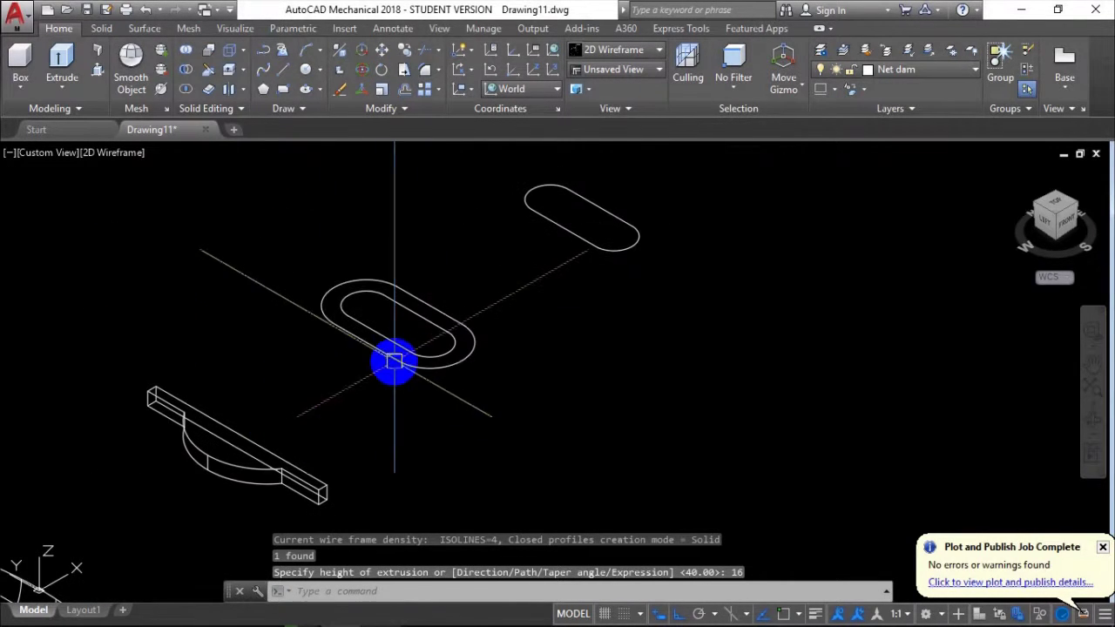
click(392, 615)
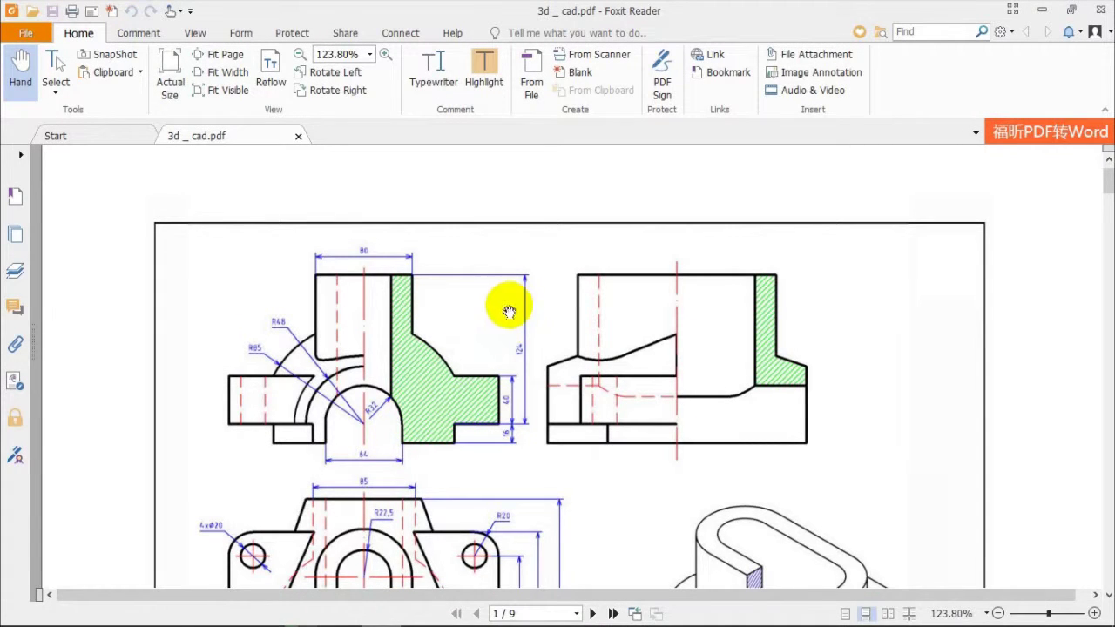
click(393, 615)
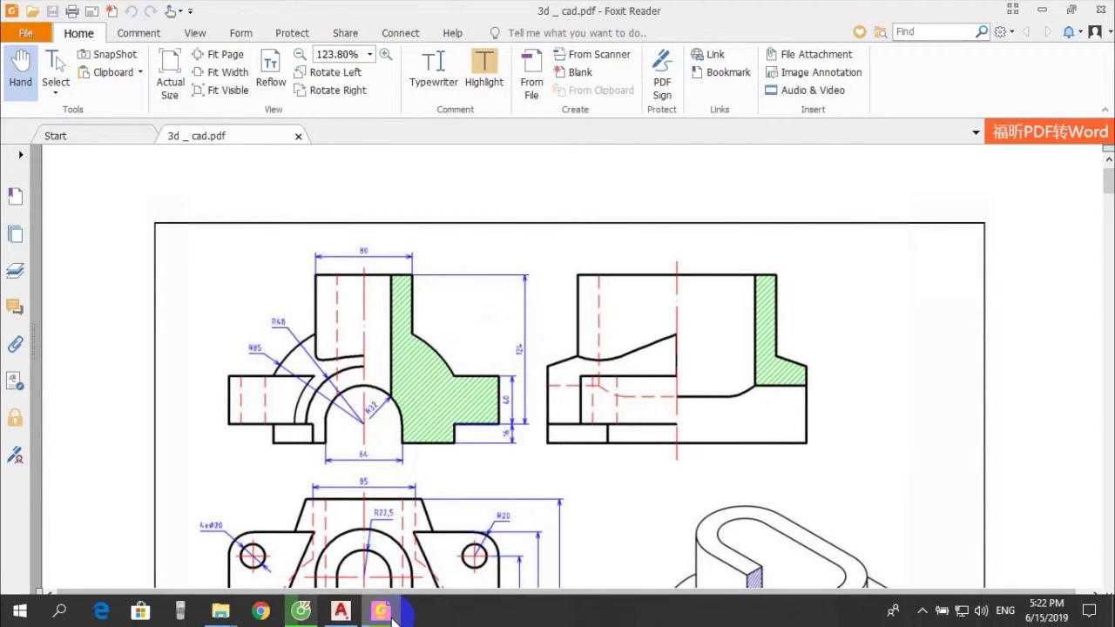
click(391, 615)
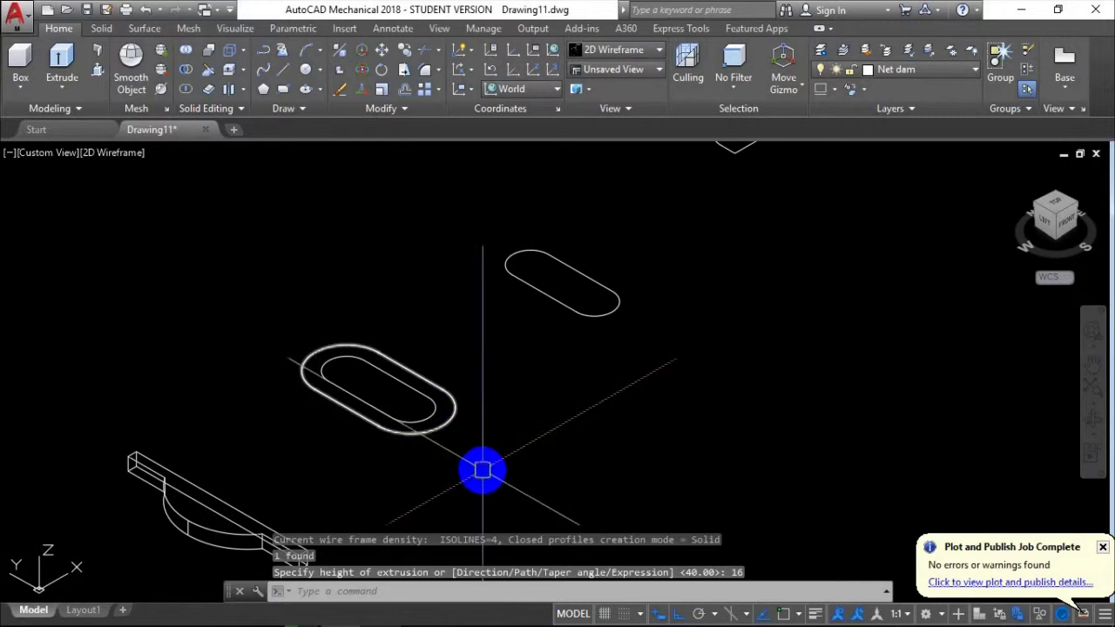
Press-pull the ring between the inner and outer ovals 124 units into a hollow boss
click(482, 469)
click(241, 316)
text(PRES)
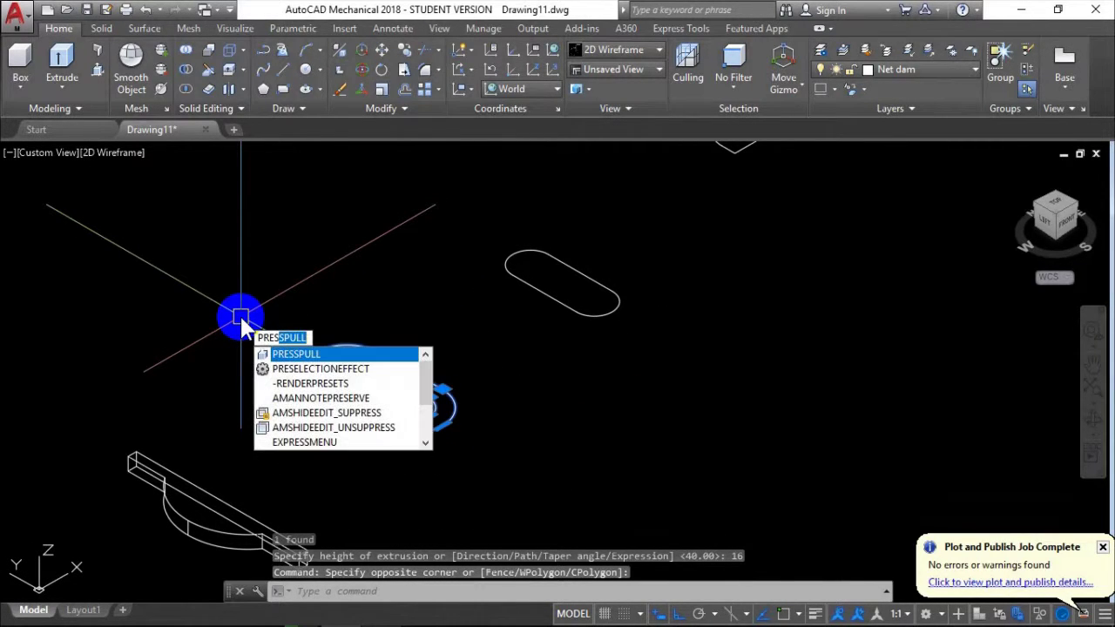
key(Return)
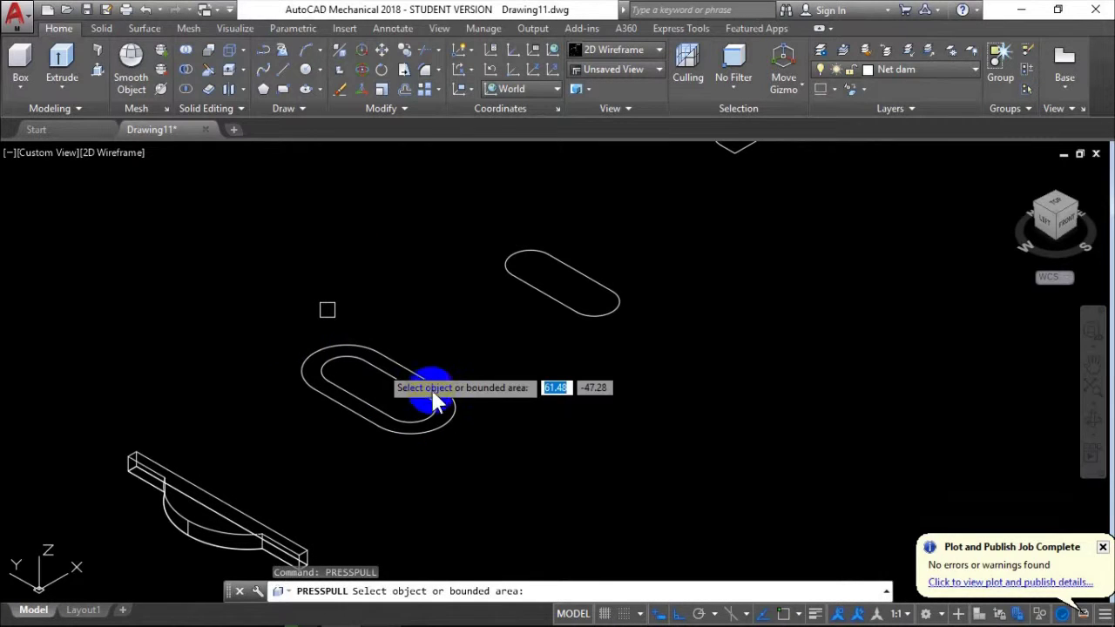
scroll(443, 402, up, 4)
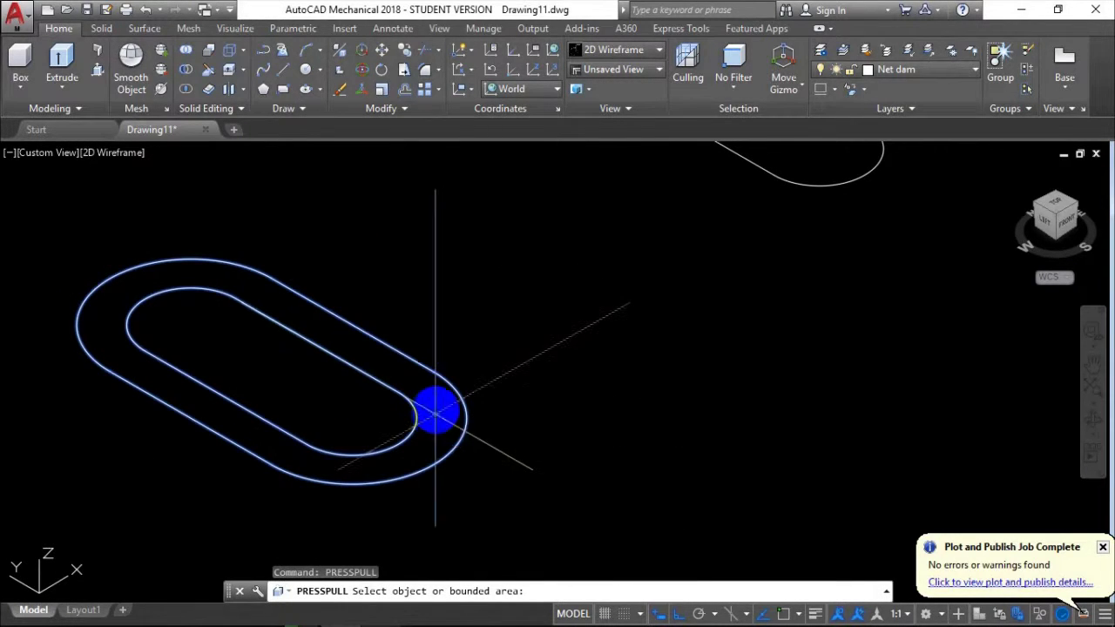
click(439, 405)
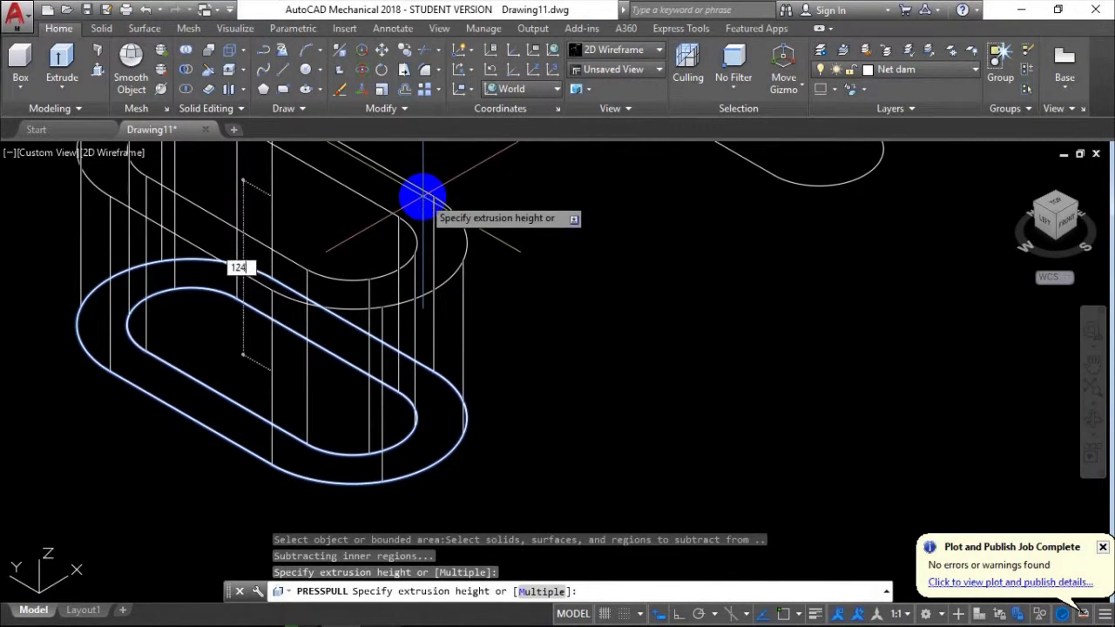
key(Return)
key(Return)
scroll(664, 304, down, 3)
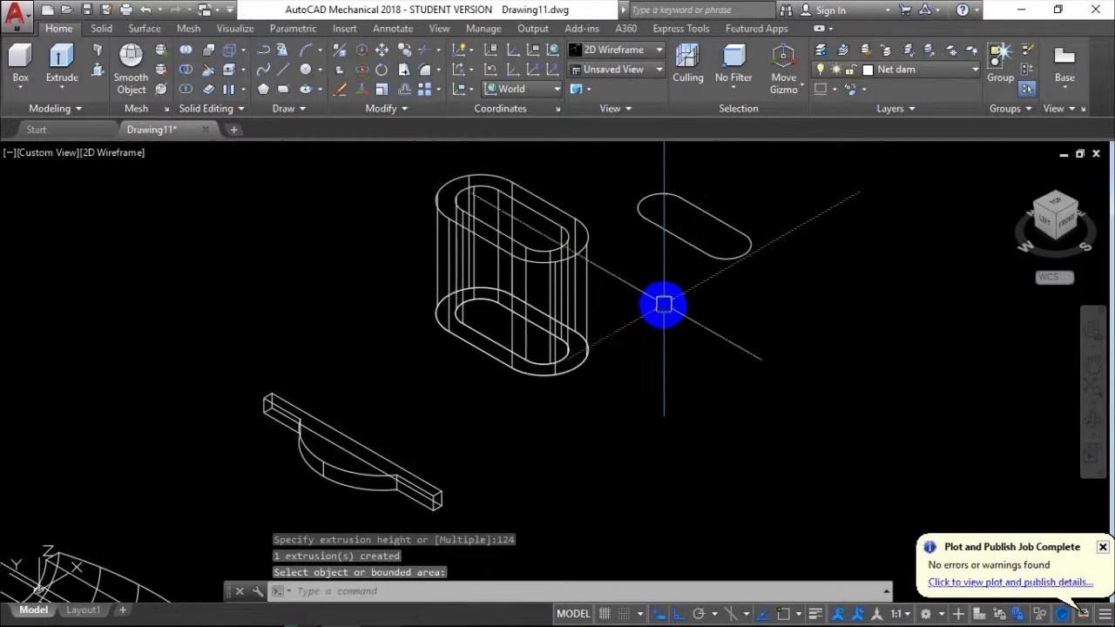
scroll(687, 288, down, 2)
middle_drag(687, 269, 514, 390)
scroll(565, 346, up, 2)
Extrude the small oval outline 150 units into a solid
key(Escape)
click(513, 393)
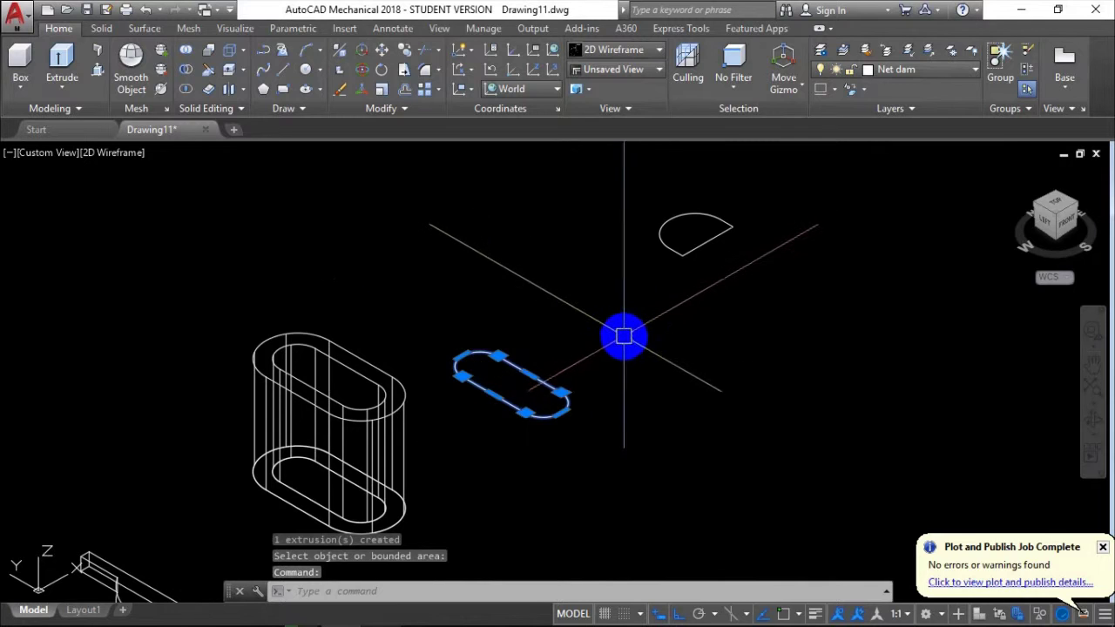
text(ext)
key(Return)
text(150)
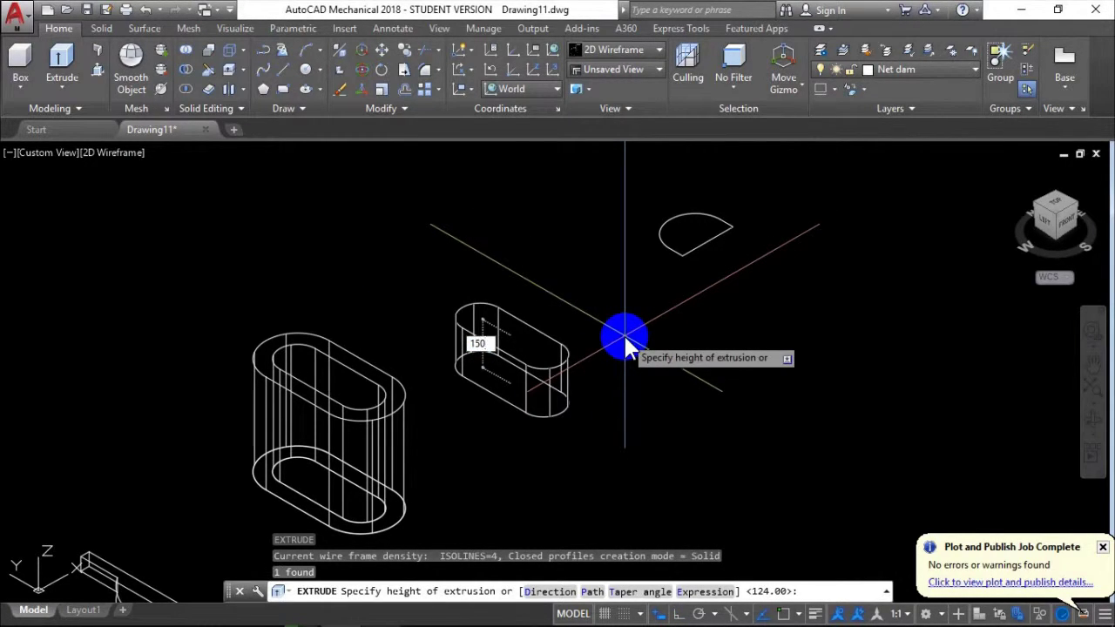
key(Return)
Extrude the half-round profile 250 units into a tall solid oval column
middle_drag(667, 279, 606, 393)
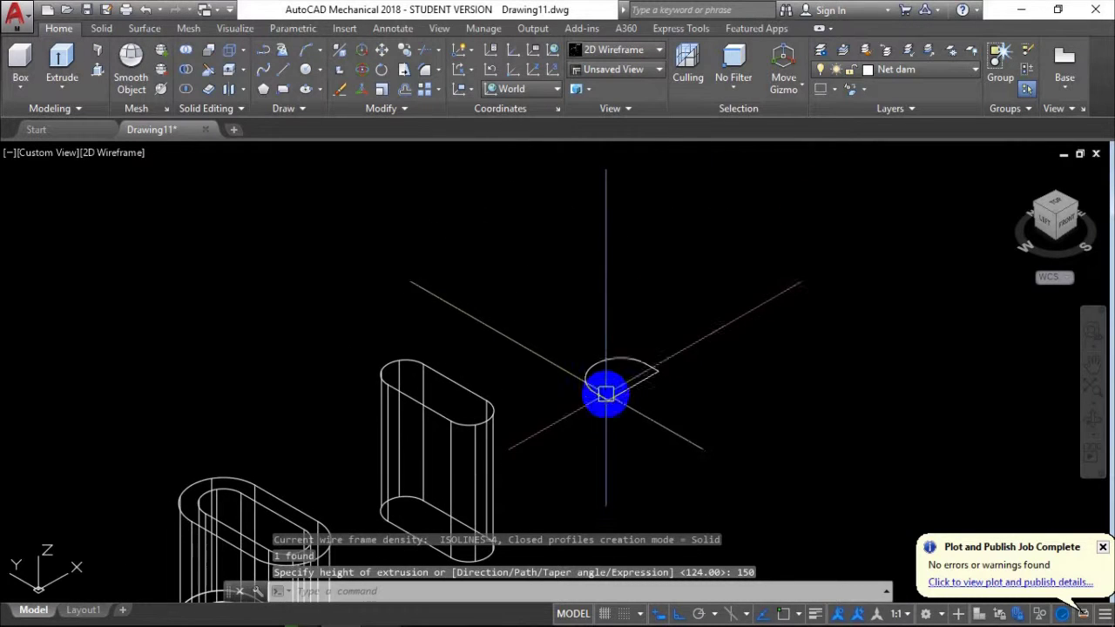
click(383, 612)
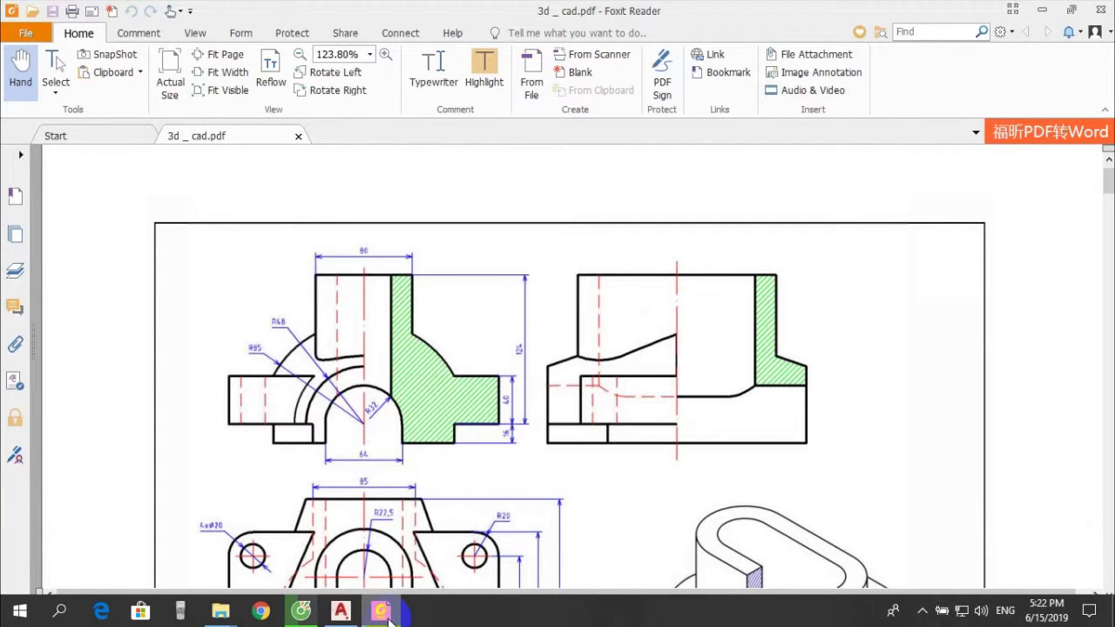
click(383, 612)
click(596, 391)
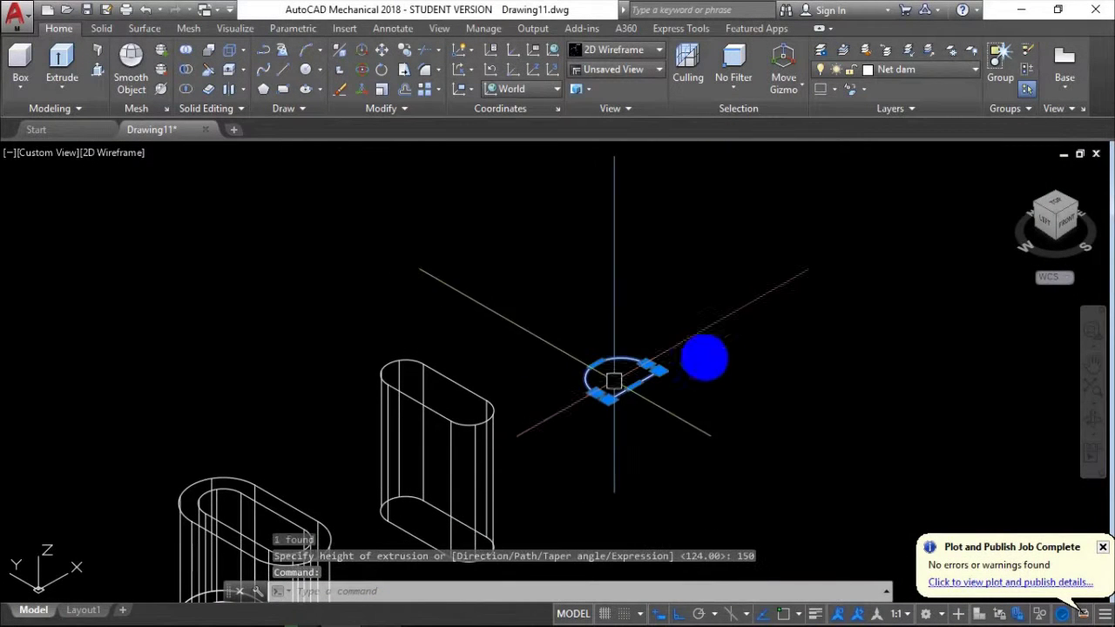
key(Return)
text(50)
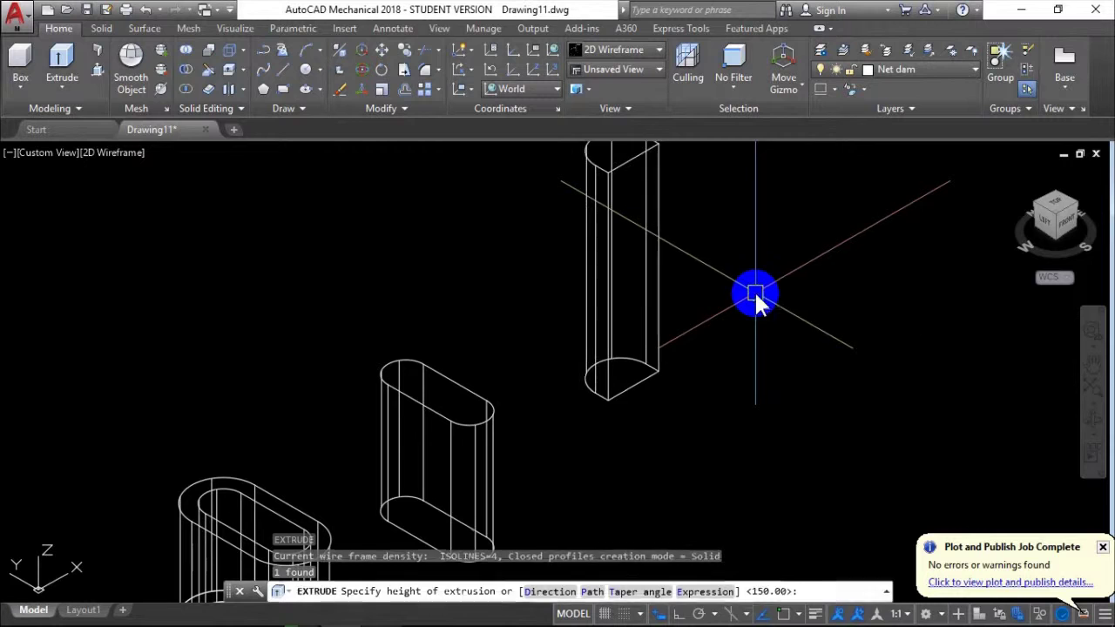
key(Return)
scroll(754, 293, down, 3)
middle_drag(759, 472, 660, 427)
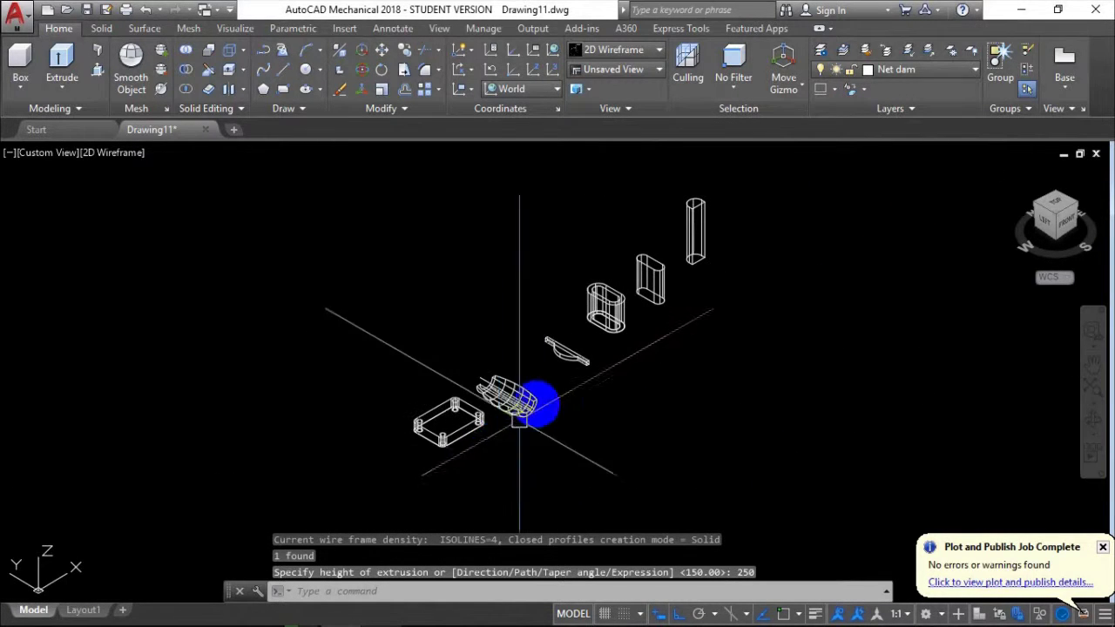
scroll(497, 427, up, 5)
scroll(716, 378, down, 1)
scroll(581, 388, up, 2)
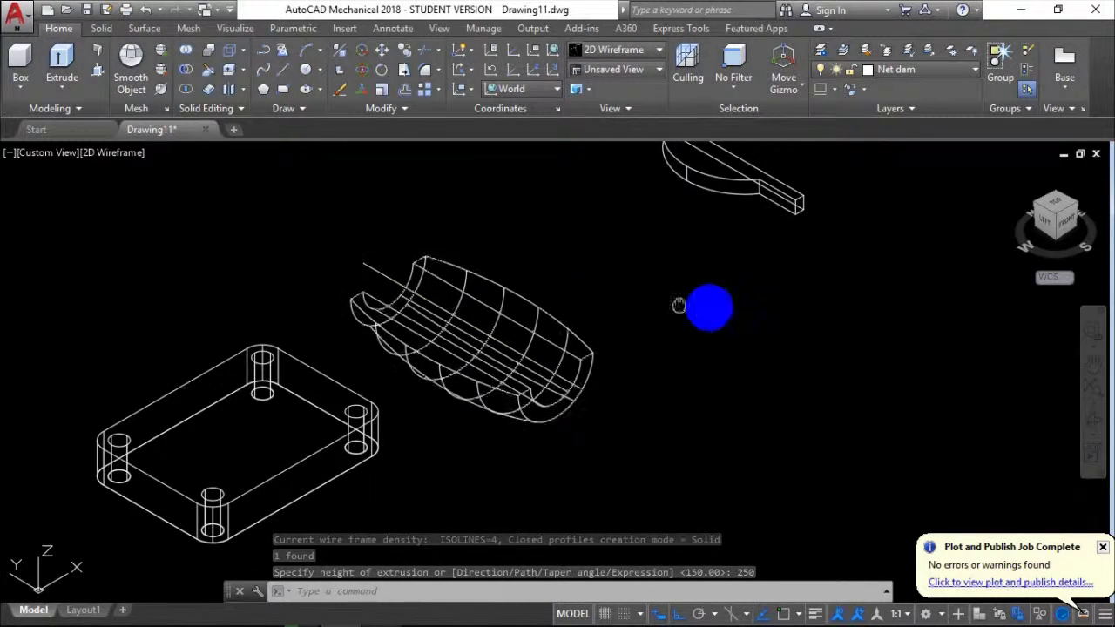
middle_drag(676, 303, 737, 291)
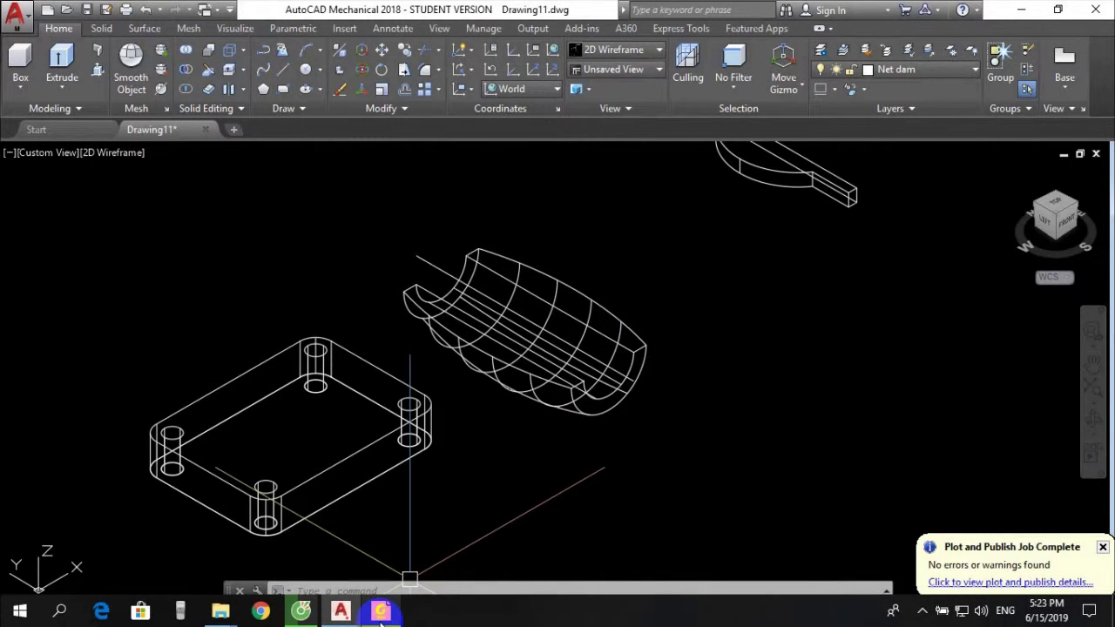
click(380, 611)
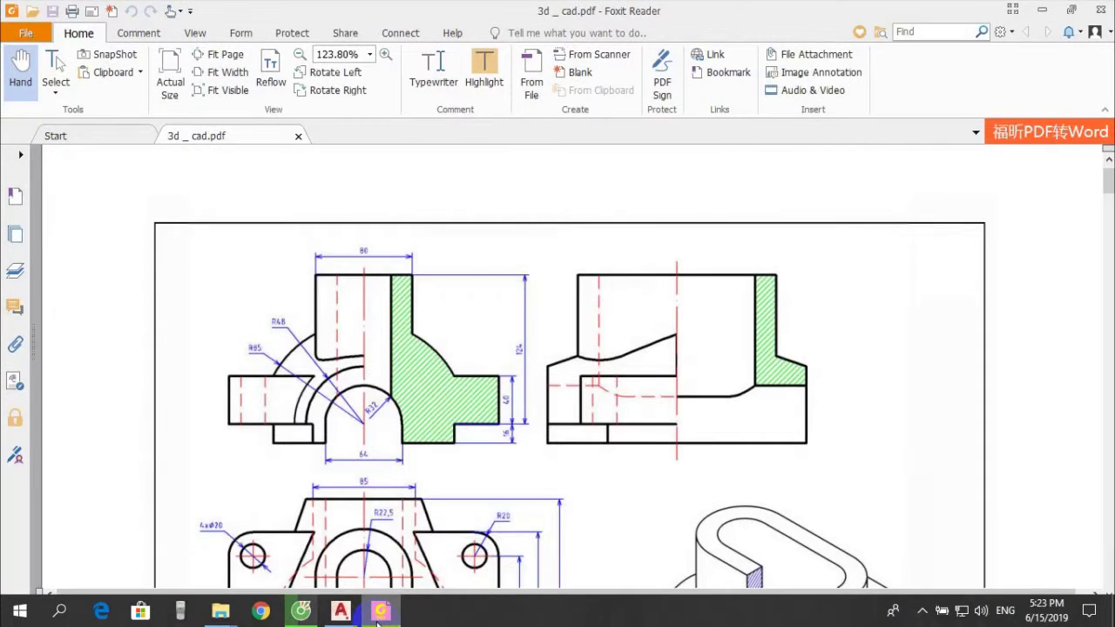
click(389, 619)
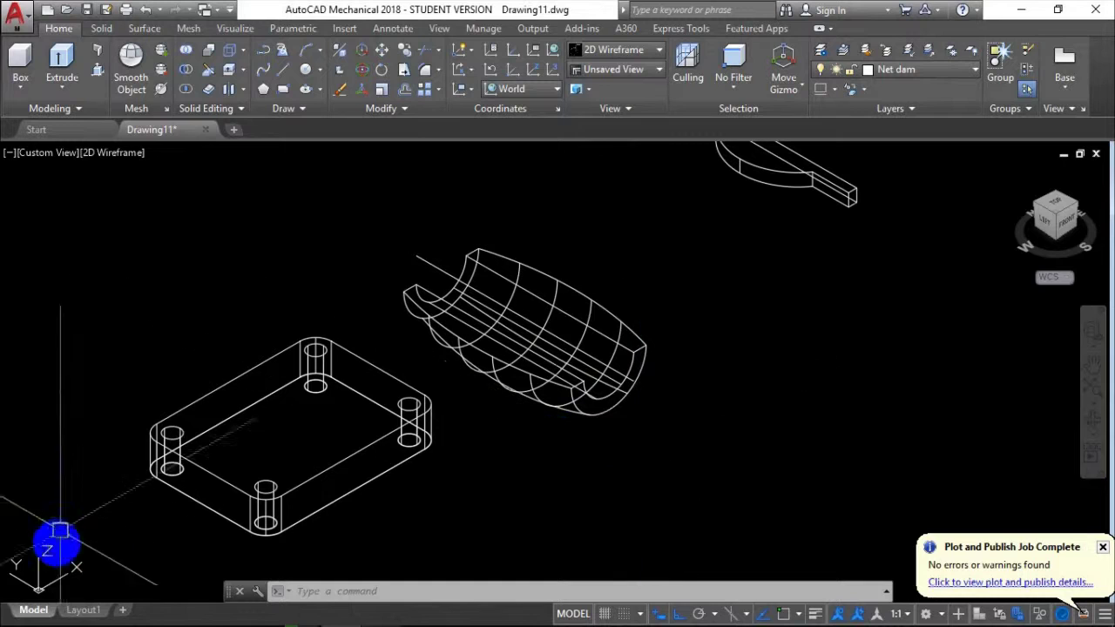
Align the coordinate system to the Front preset plane
key(Escape)
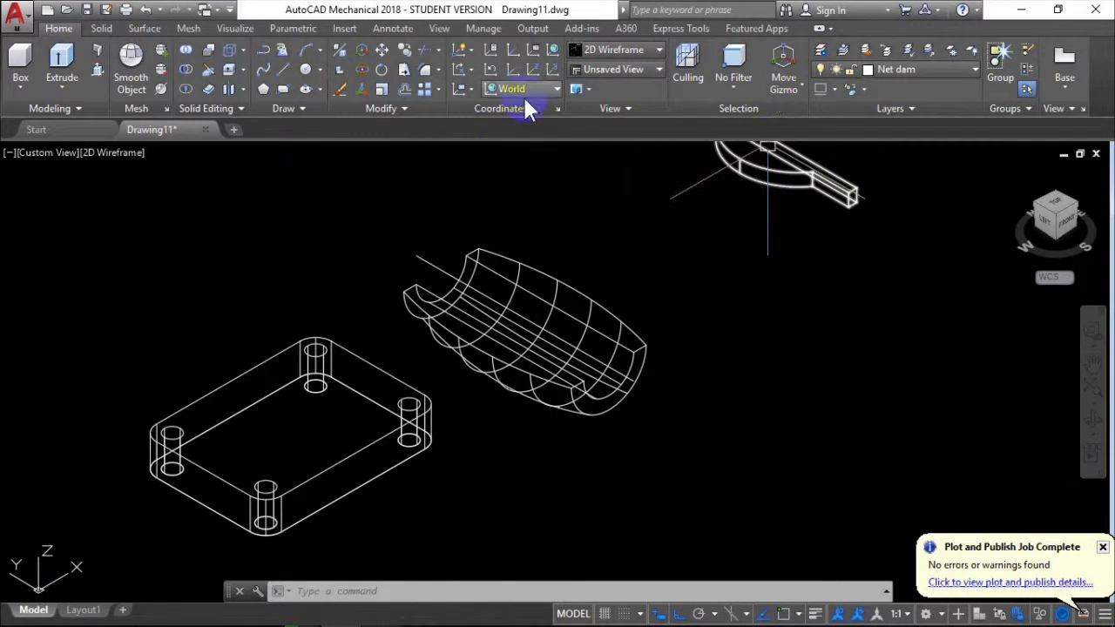
click(548, 90)
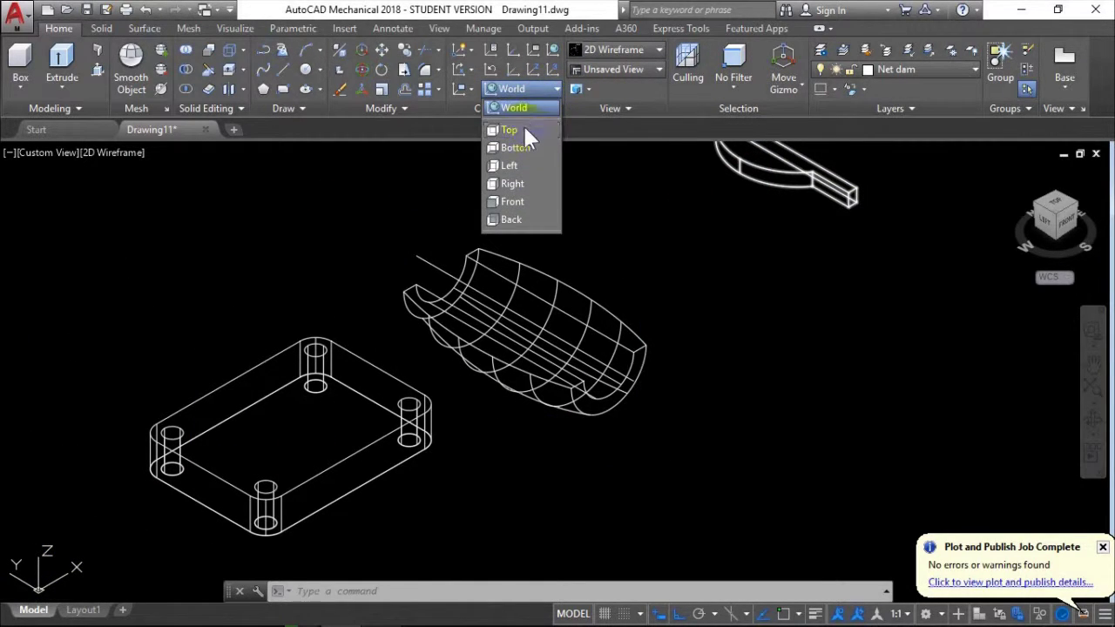
click(523, 202)
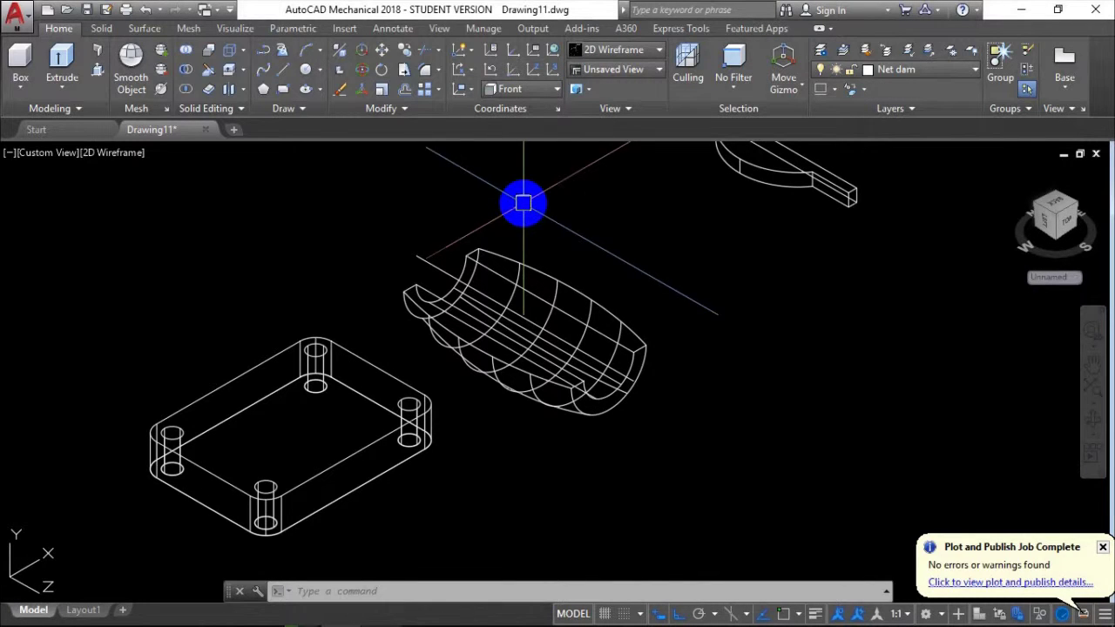
Rotate the curved half-shell 180° about its end corner
click(640, 324)
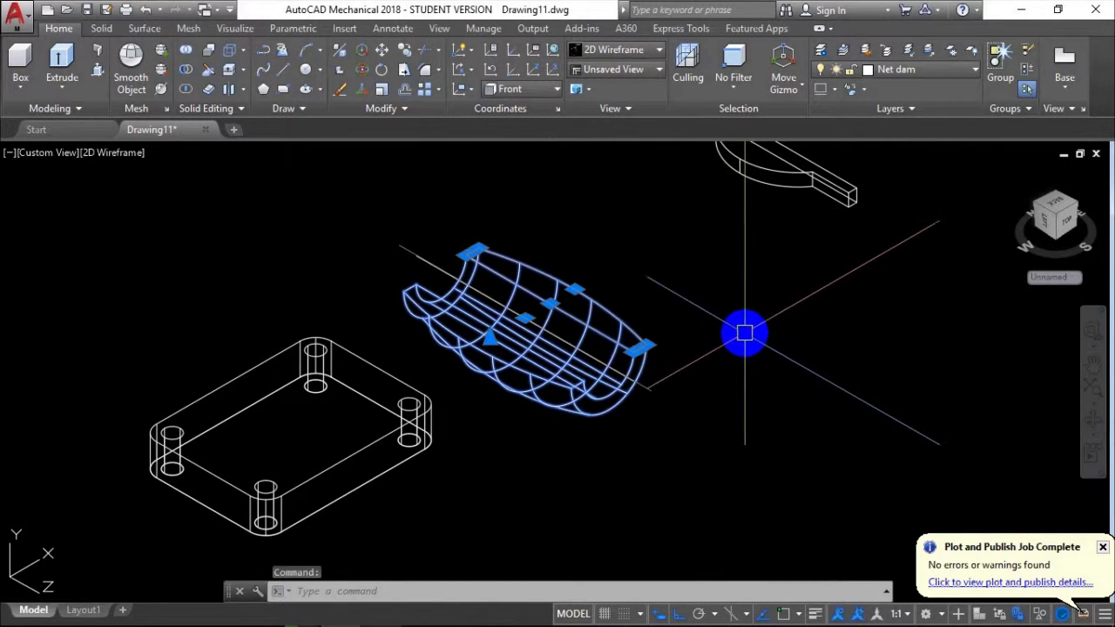
text(ro)
key(Return)
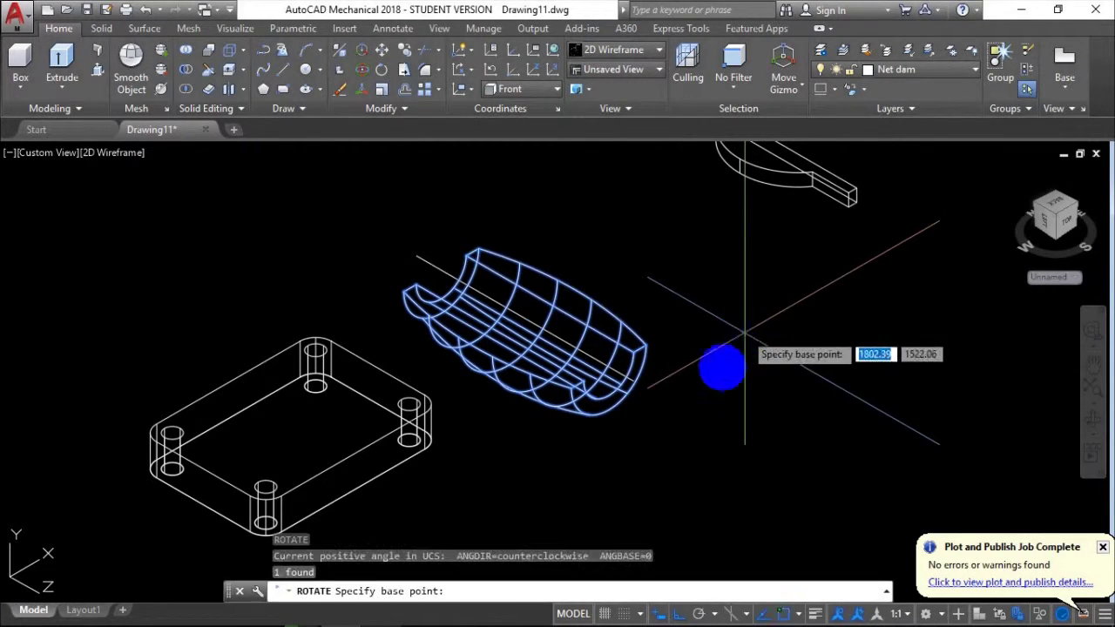
scroll(662, 374, up, 5)
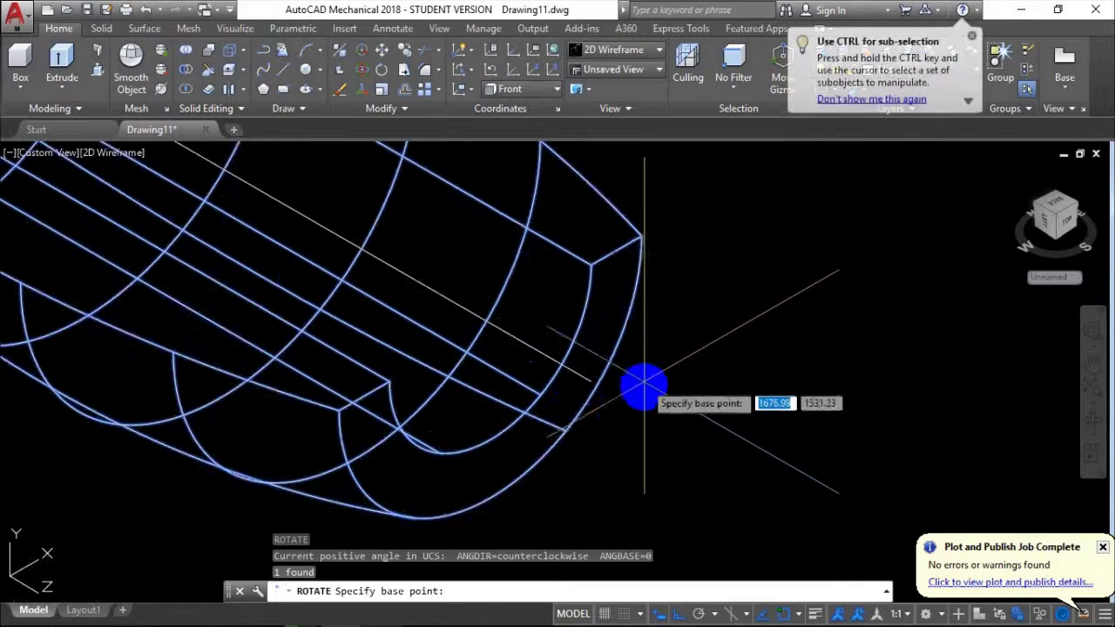
click(592, 383)
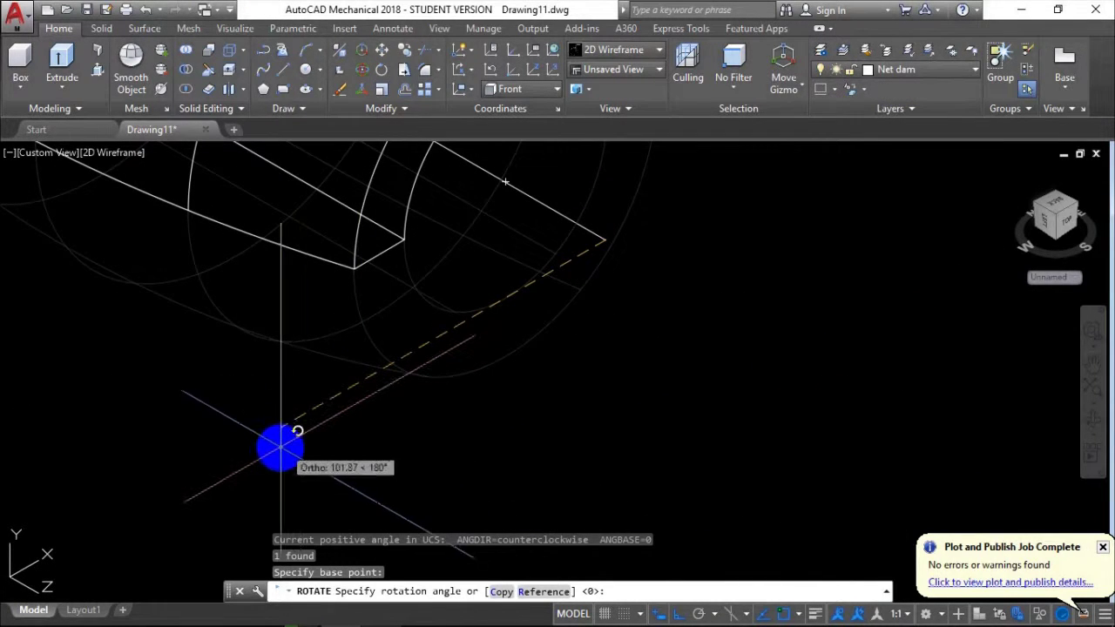
text(180)
key(Return)
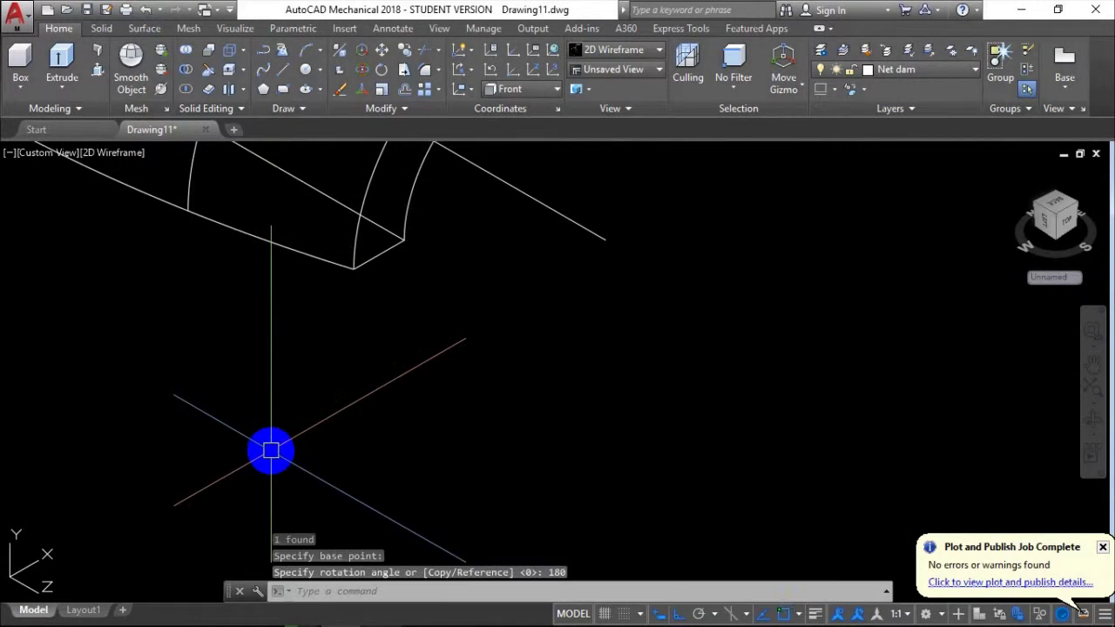
scroll(664, 340, down, 3)
middle_drag(517, 398, 616, 368)
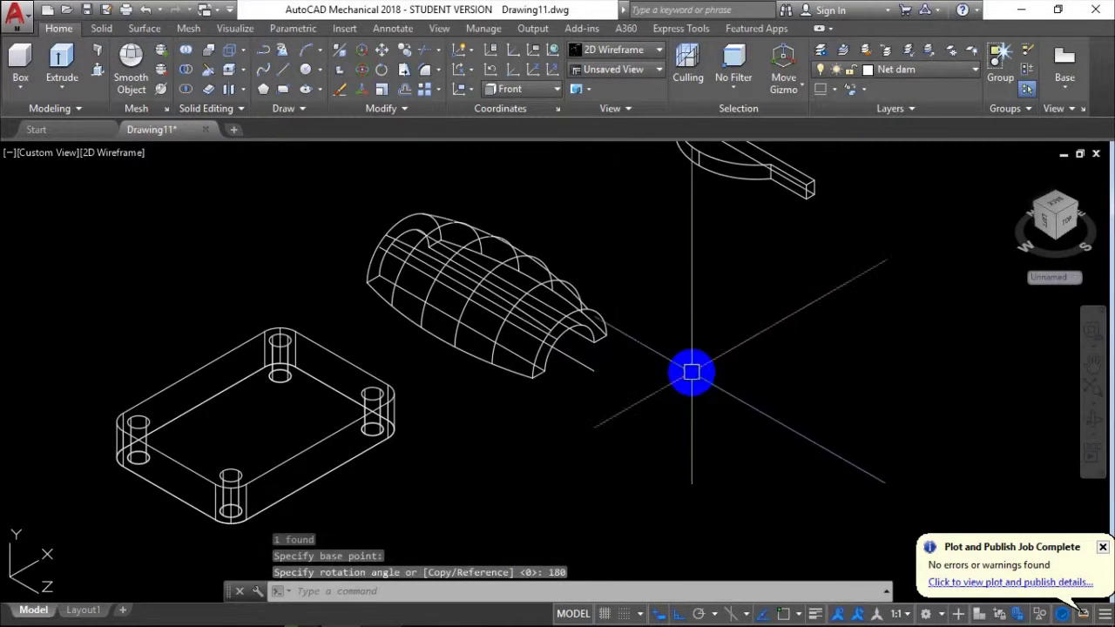
scroll(662, 392, down, 4)
middle_drag(622, 428, 503, 462)
scroll(503, 463, up, 2)
scroll(458, 331, up, 2)
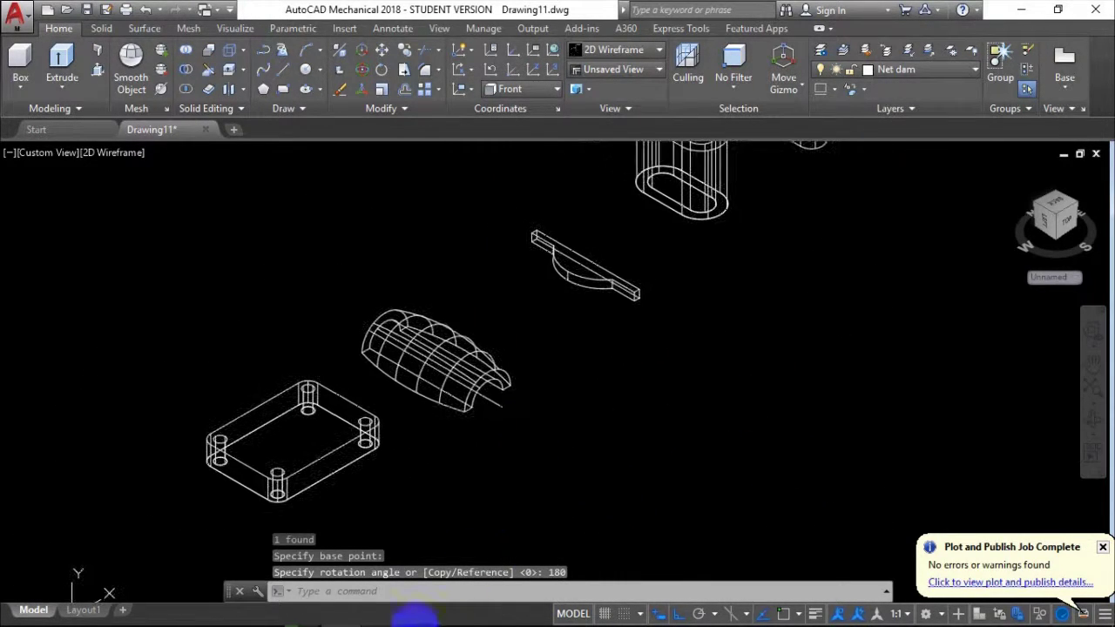
Bring up the plan and isometric views in the 3d _ cad.pdf drawing in Foxit Reader
click(340, 612)
click(381, 612)
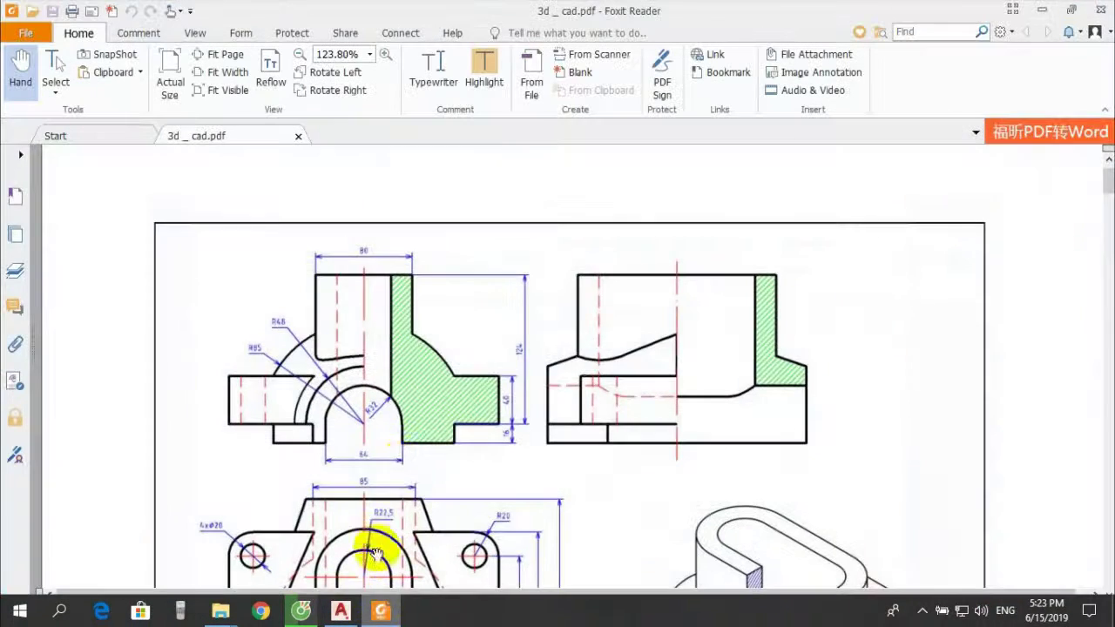
scroll(398, 460, down, 2)
scroll(410, 470, down, 2)
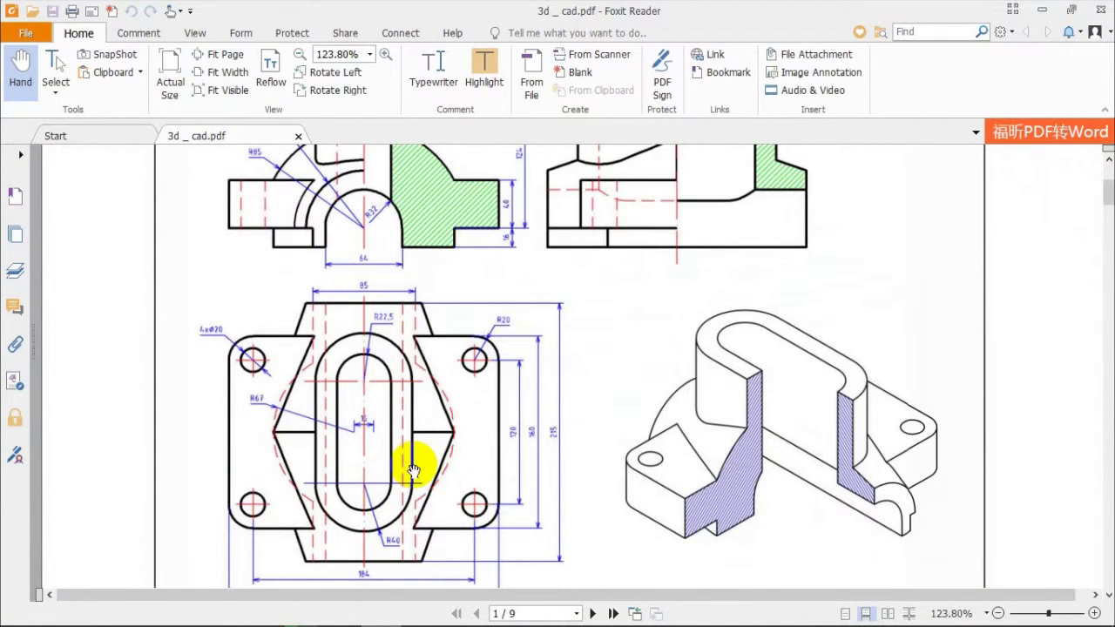
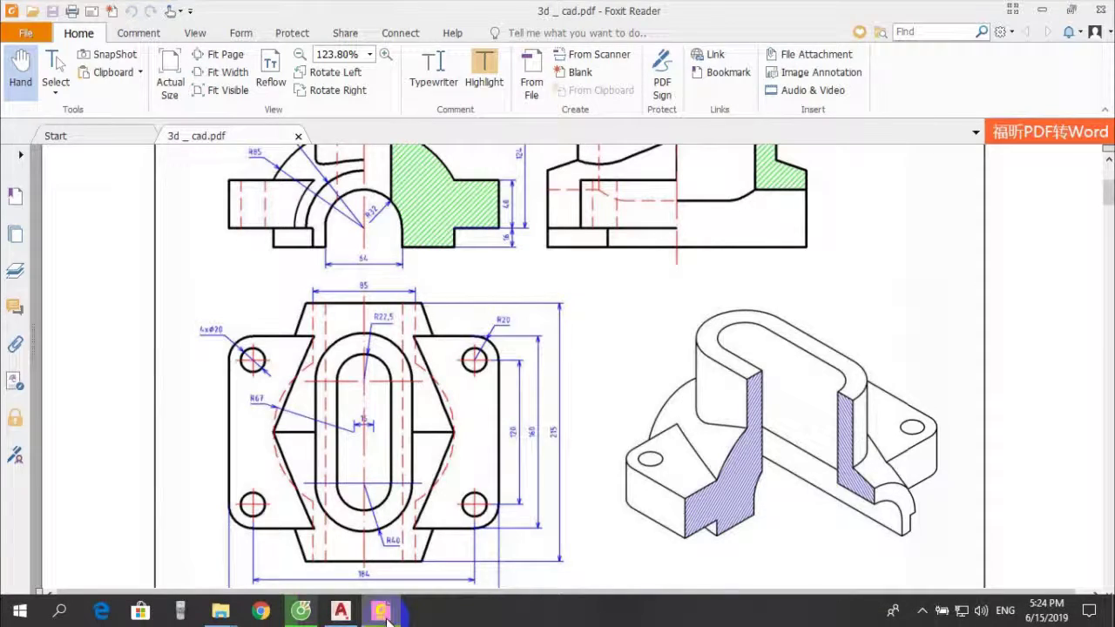
Minimise the Foxit reference PDF and restore the AutoCAD Drawing11 window
click(386, 615)
click(338, 614)
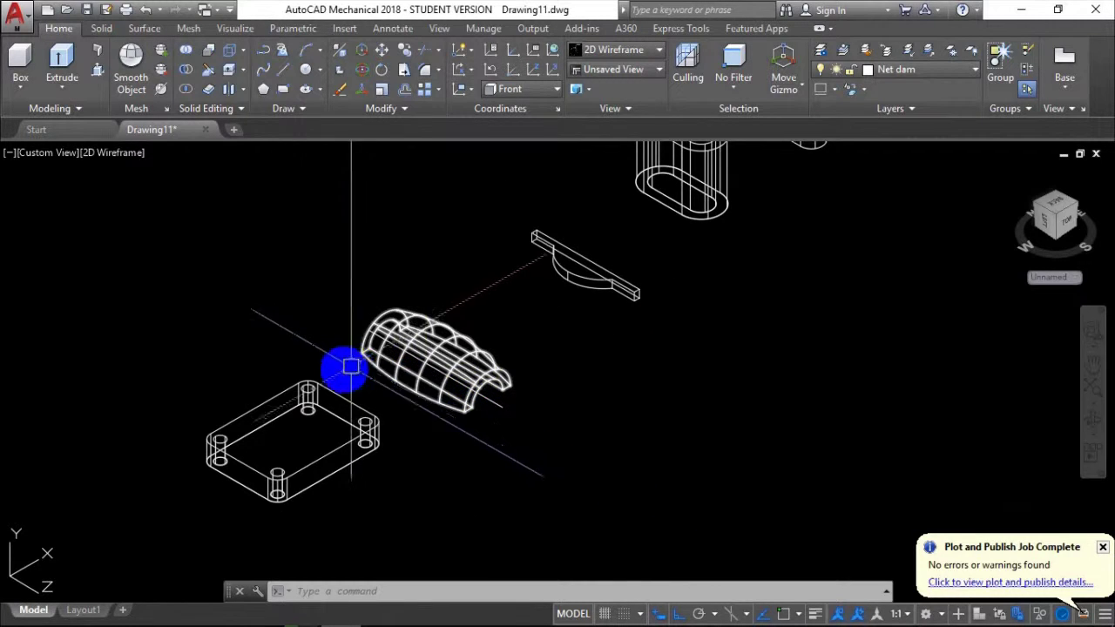
Zoom in on the arch and base plate and compare them with the reference PDF
scroll(500, 401, up, 5)
middle_drag(496, 401, 691, 327)
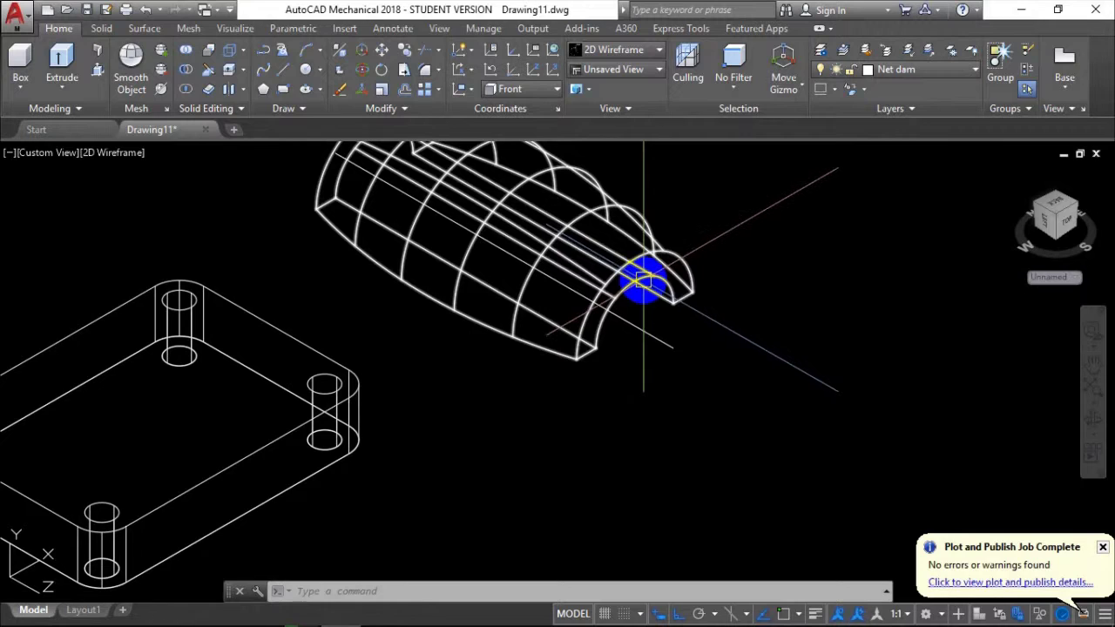
scroll(642, 281, down, 5)
middle_drag(641, 293, 577, 378)
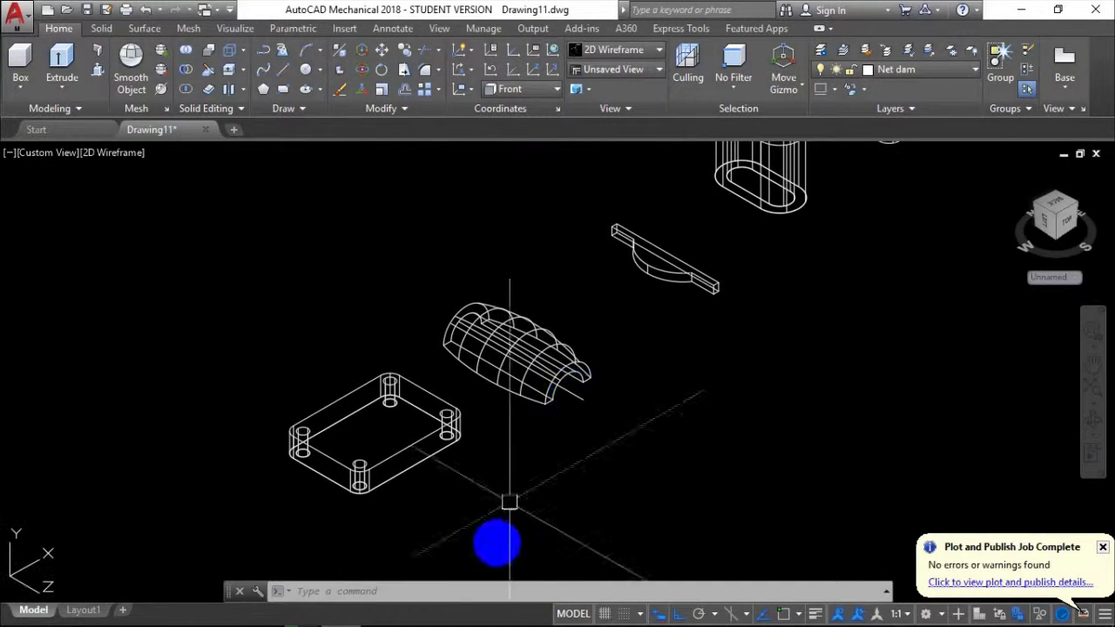
click(384, 613)
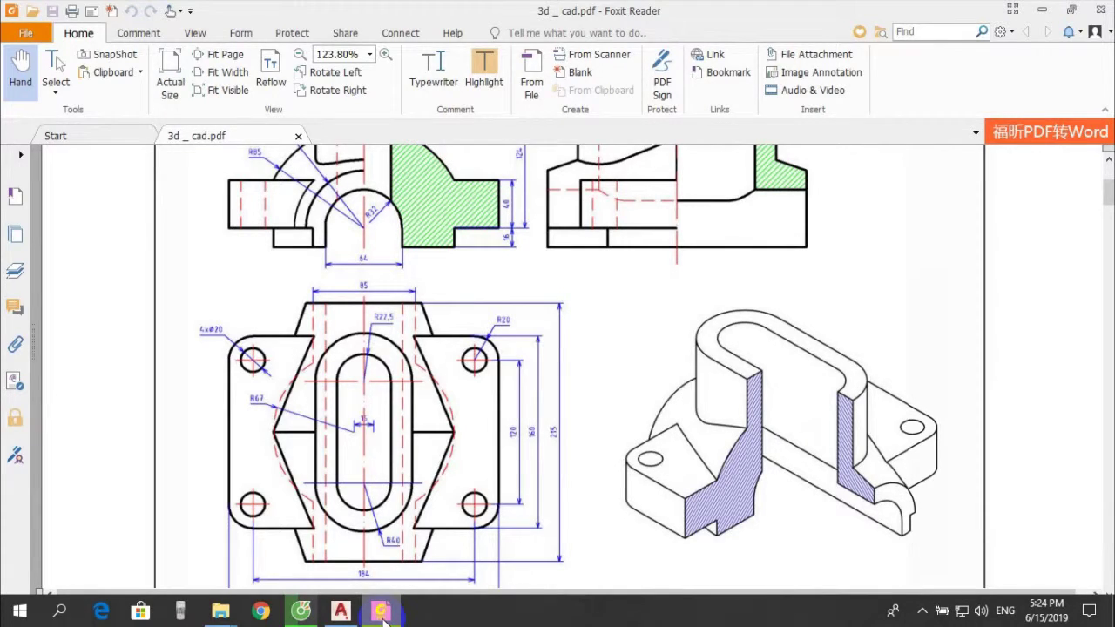
click(384, 614)
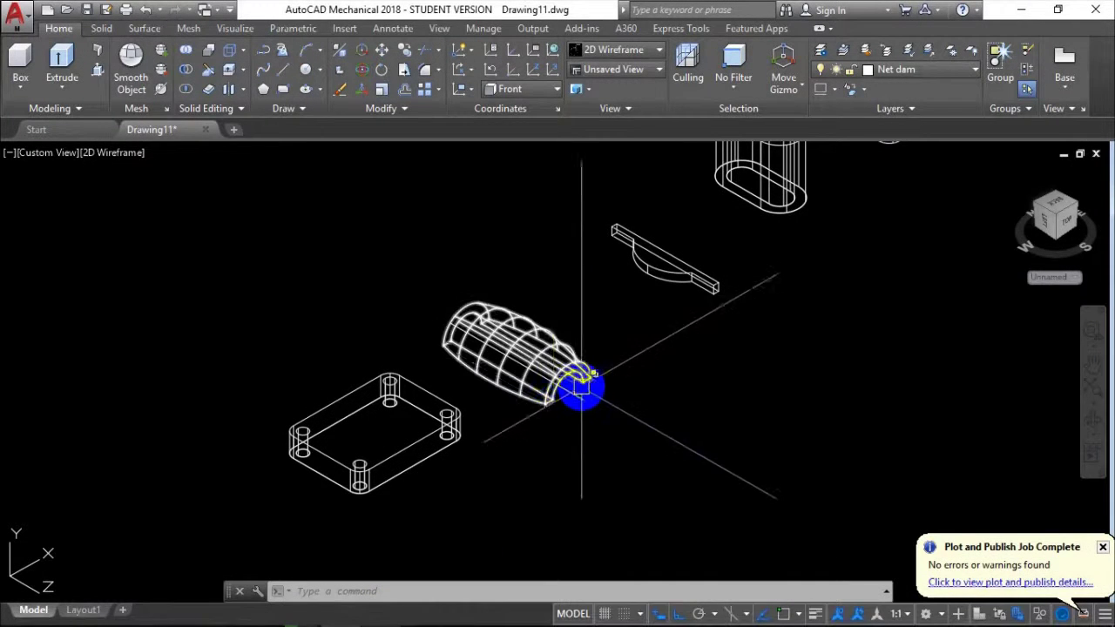
scroll(575, 396, up, 3)
scroll(558, 401, up, 3)
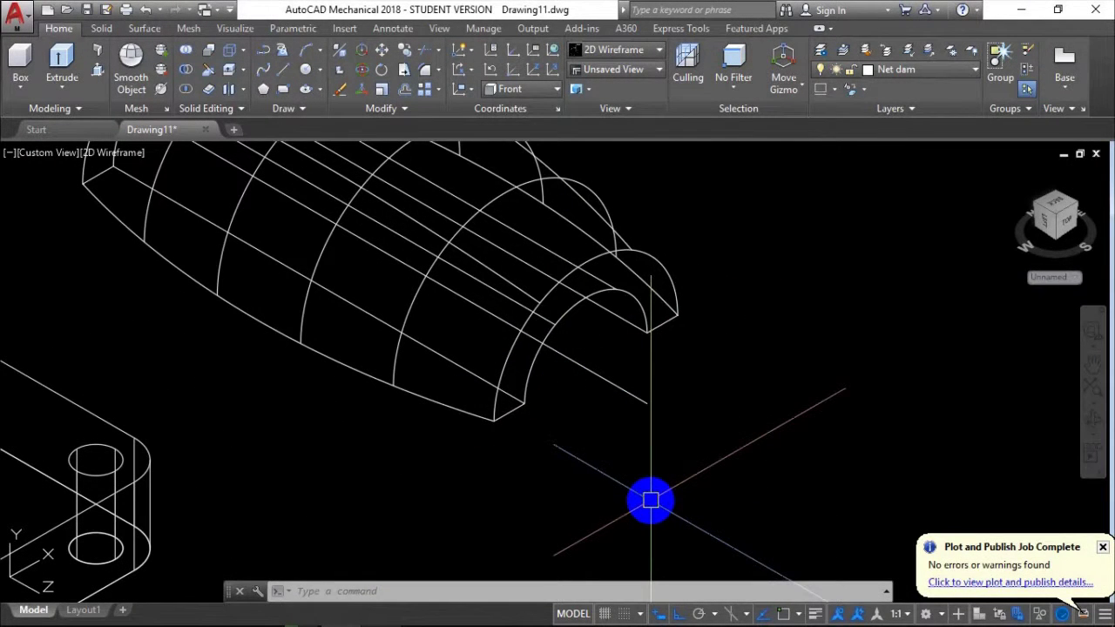
text(m)
Move the arch part to a trial position, then undo the misplaced move
key(Return)
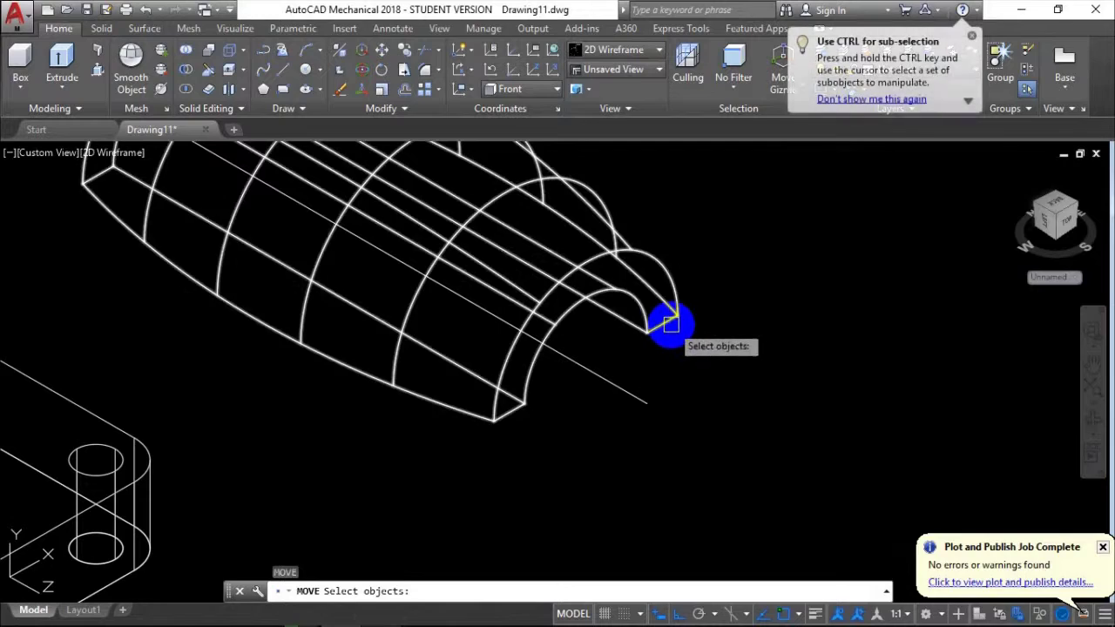
click(671, 324)
key(Return)
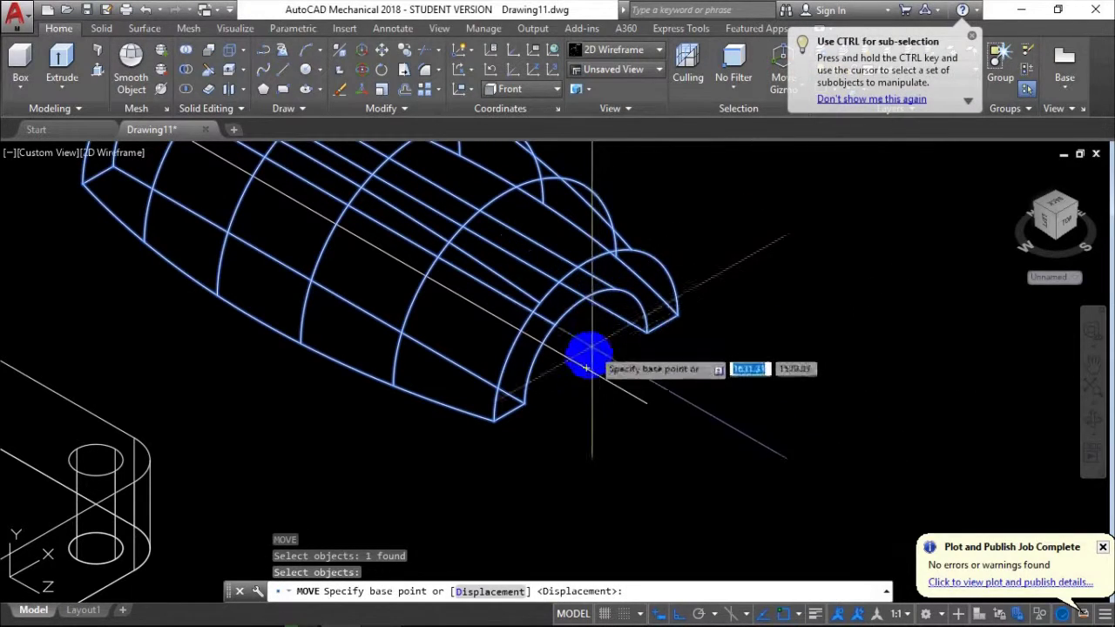
click(588, 369)
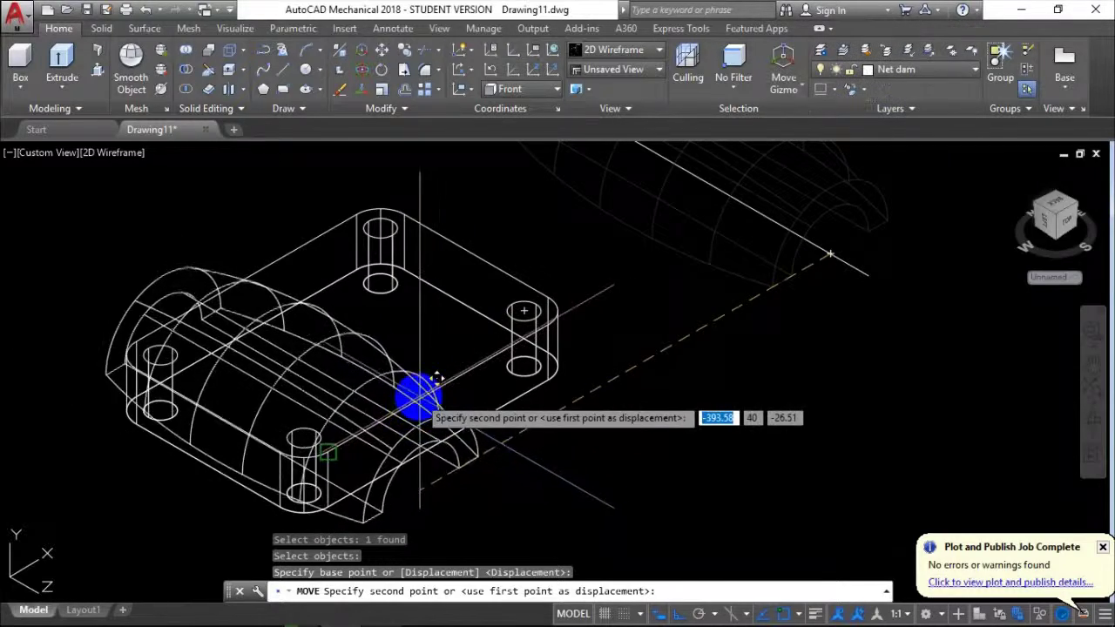
click(417, 383)
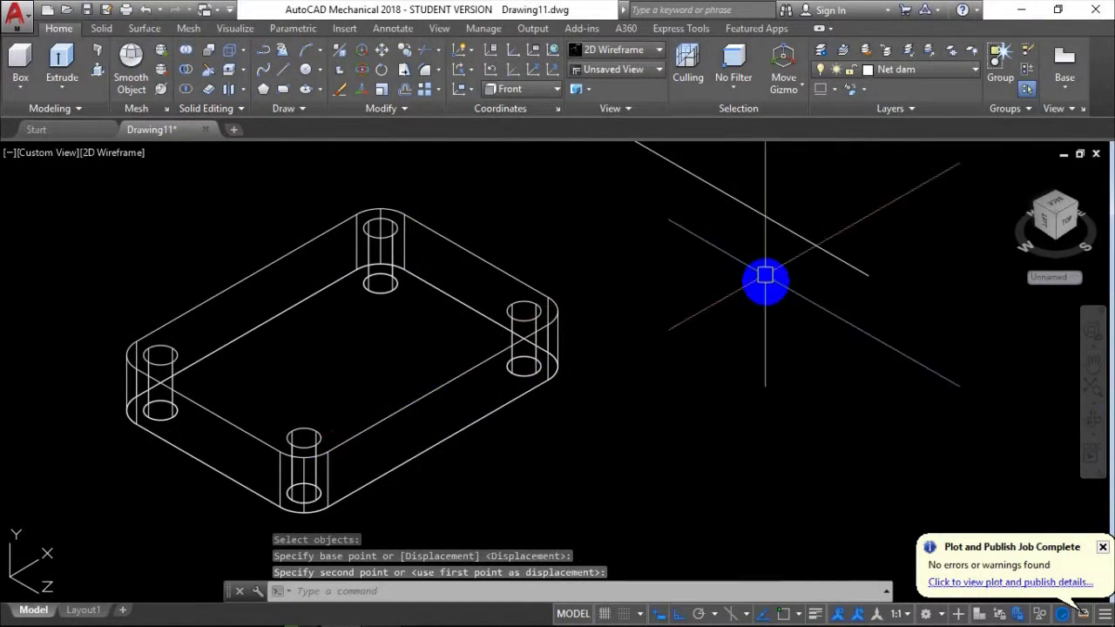
scroll(604, 401, up, 2)
key(ctrl+z)
key(ctrl+z)
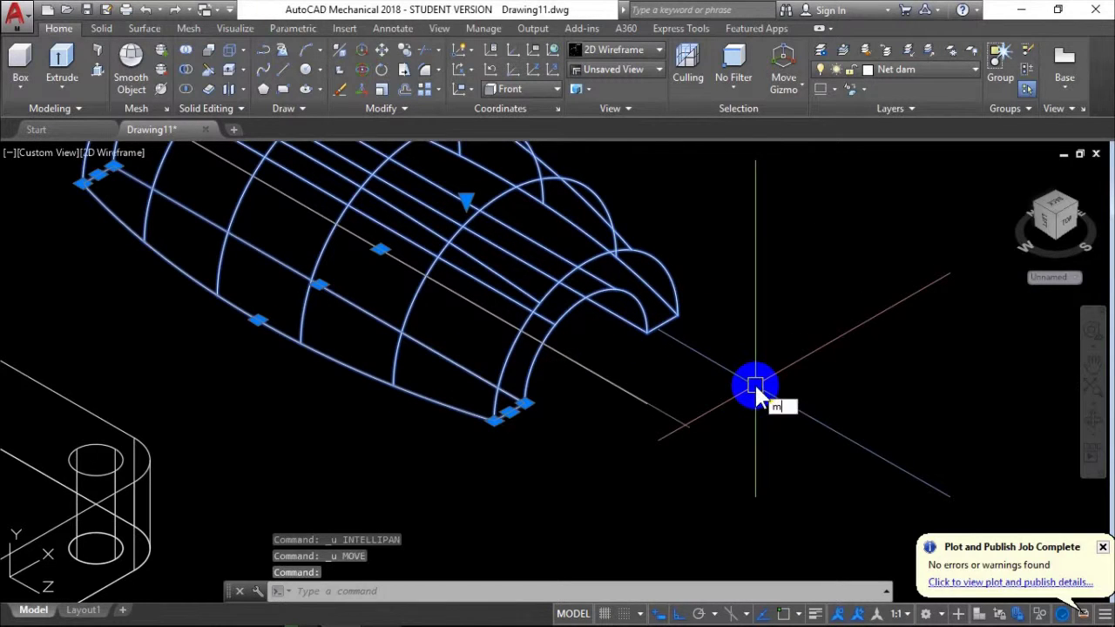
Seat the arch end on the plate edge's midpoint with the Midpoint snap, then launch the calculator
key(Return)
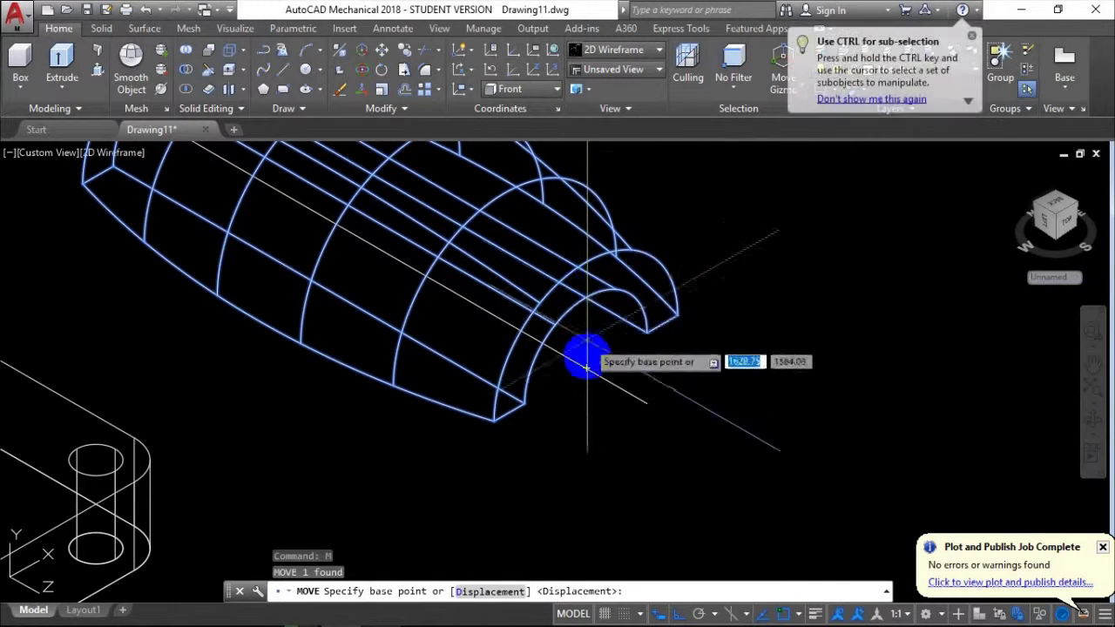
click(587, 361)
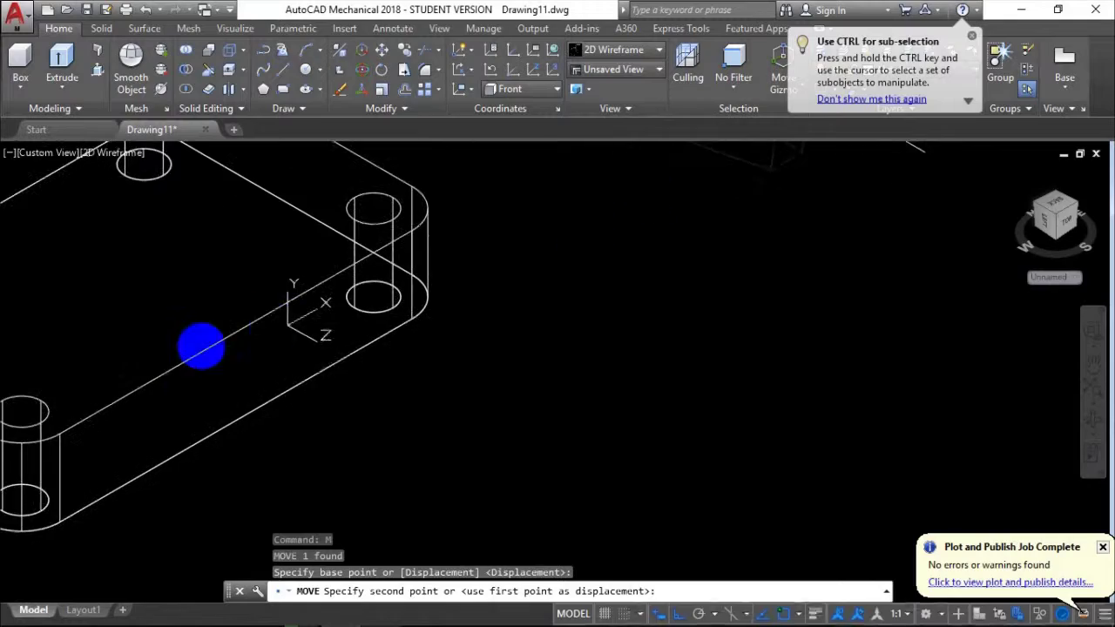
shift+right_click(361, 340)
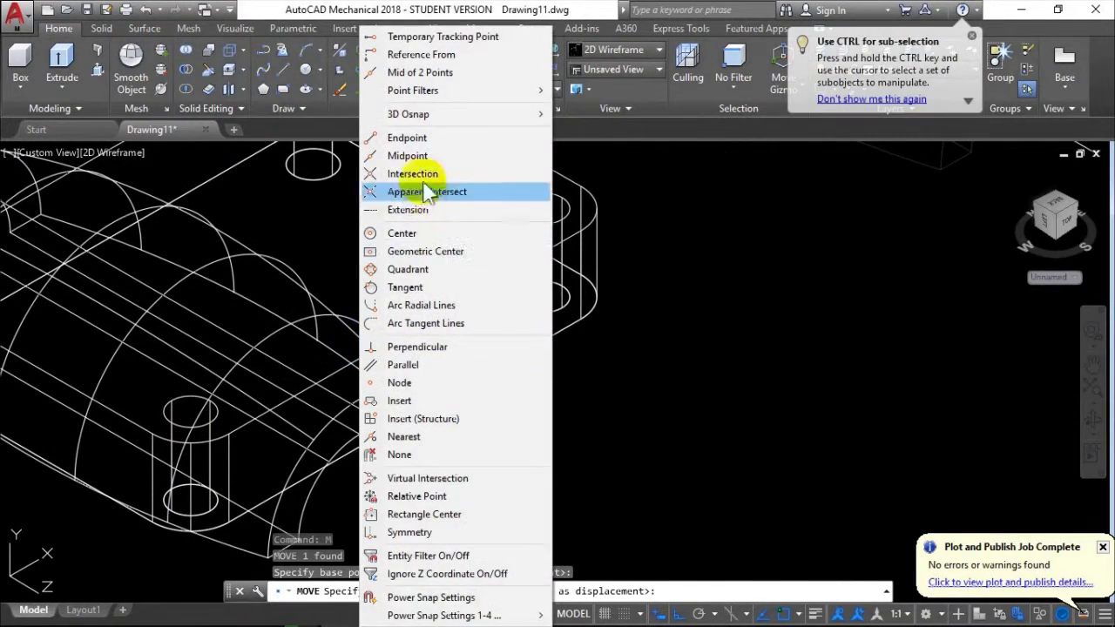
click(418, 155)
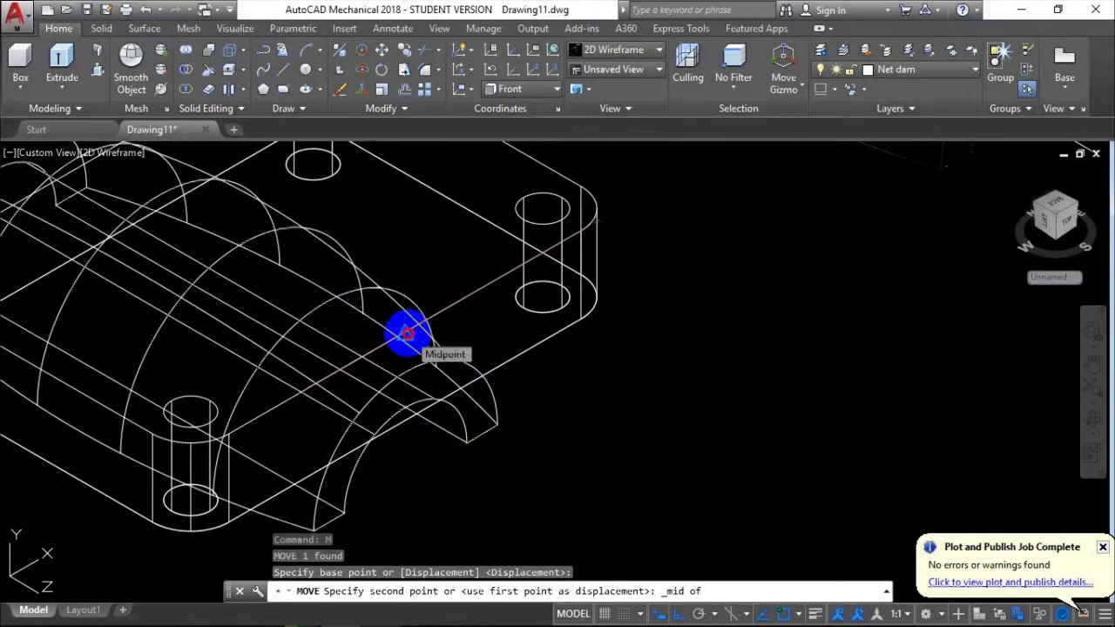
click(406, 333)
scroll(714, 364, down, 3)
mouse_move(717, 360)
middle_down()
mouse_move(545, 434)
mouse_move(490, 434)
middle_up()
click(199, 610)
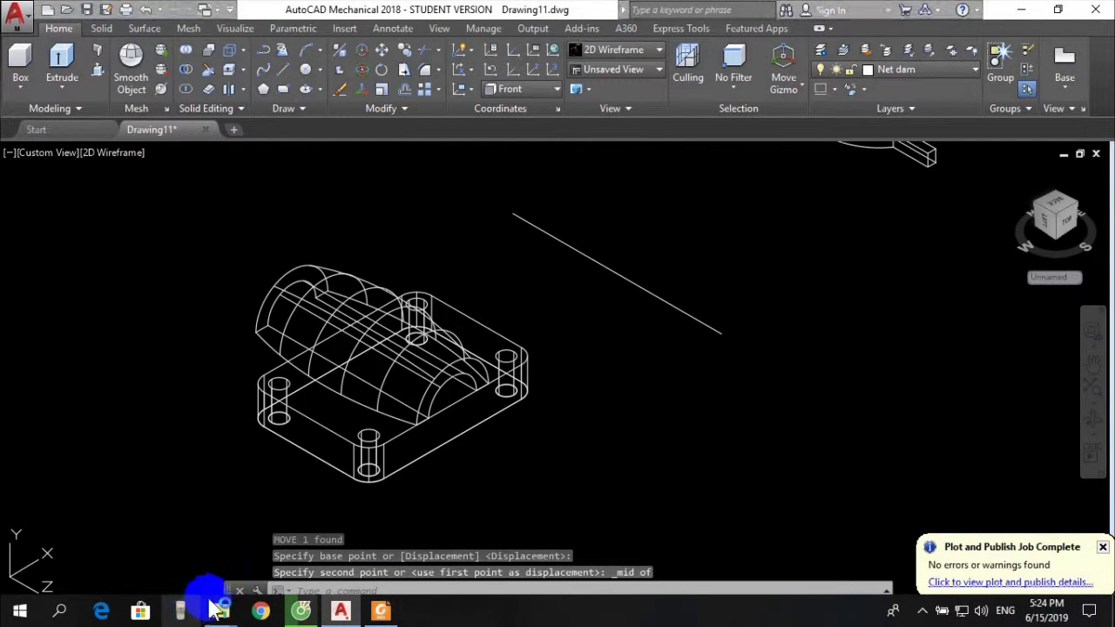
Compute Ans÷2 = 55/2 on the Casio emulator and close it
click(856, 450)
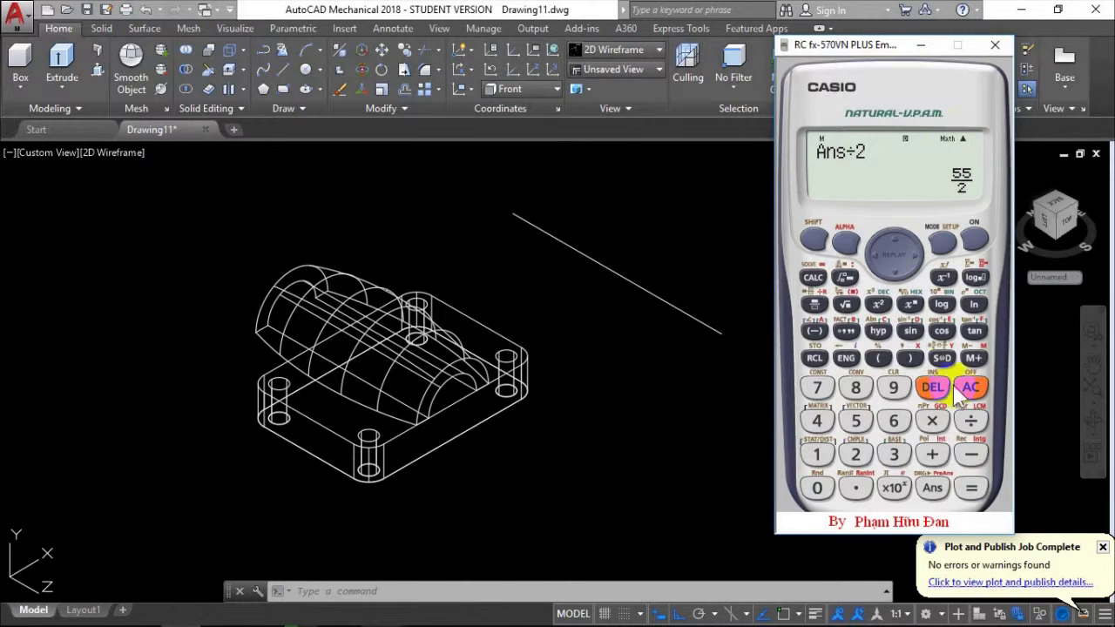
click(997, 48)
scroll(585, 423, up, 3)
Move the arch 3D Solid 27.5 units along the plate
scroll(505, 378, down, 1)
click(470, 331)
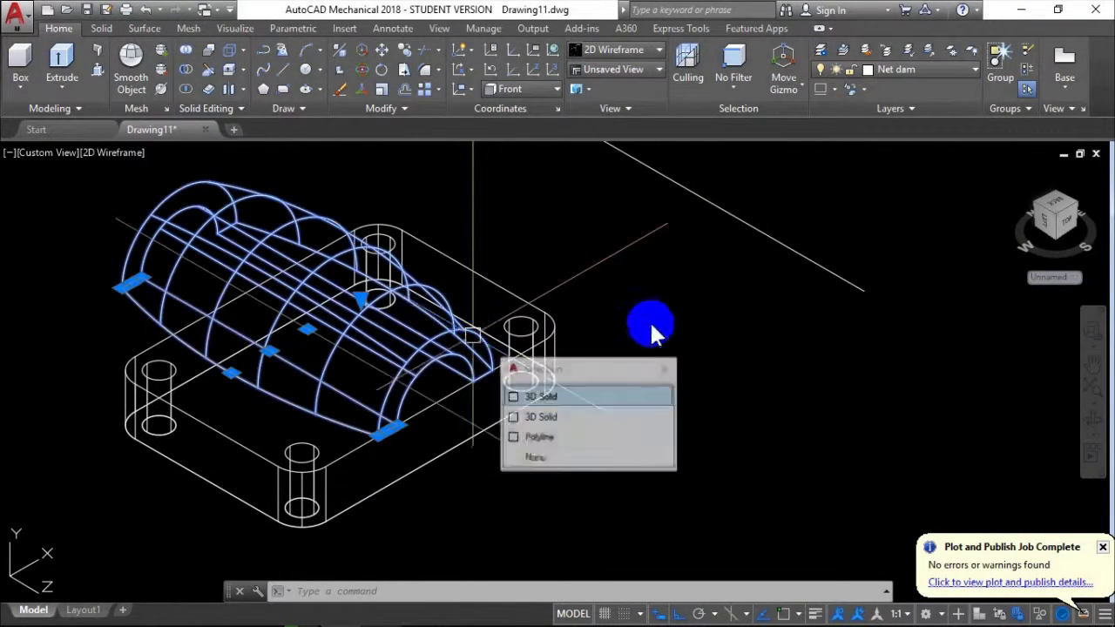
click(642, 397)
text(m)
key(Return)
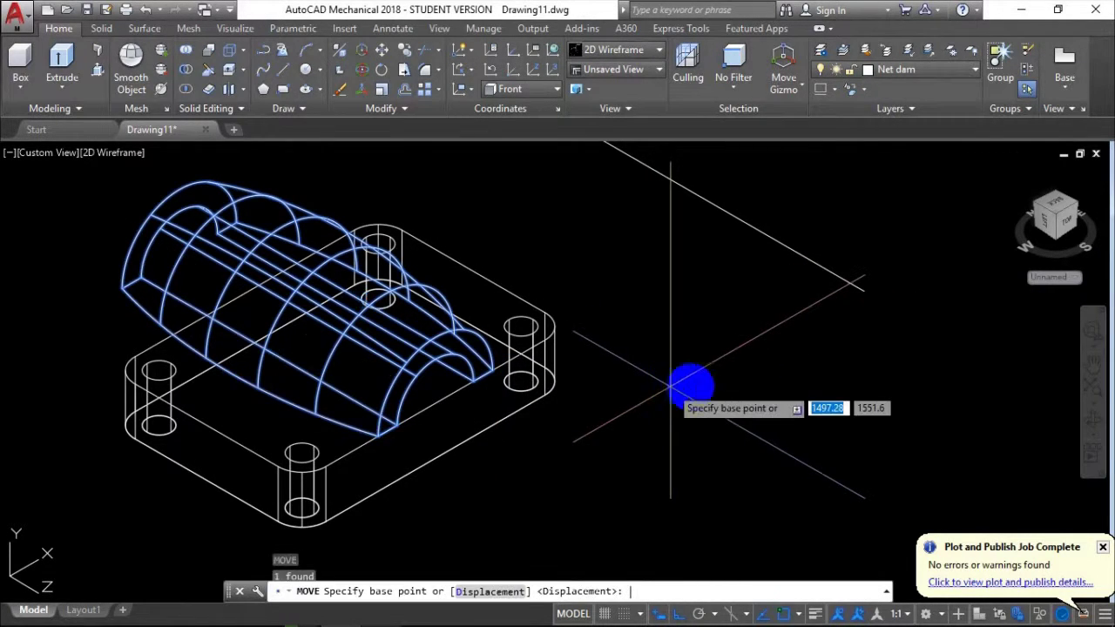
click(436, 400)
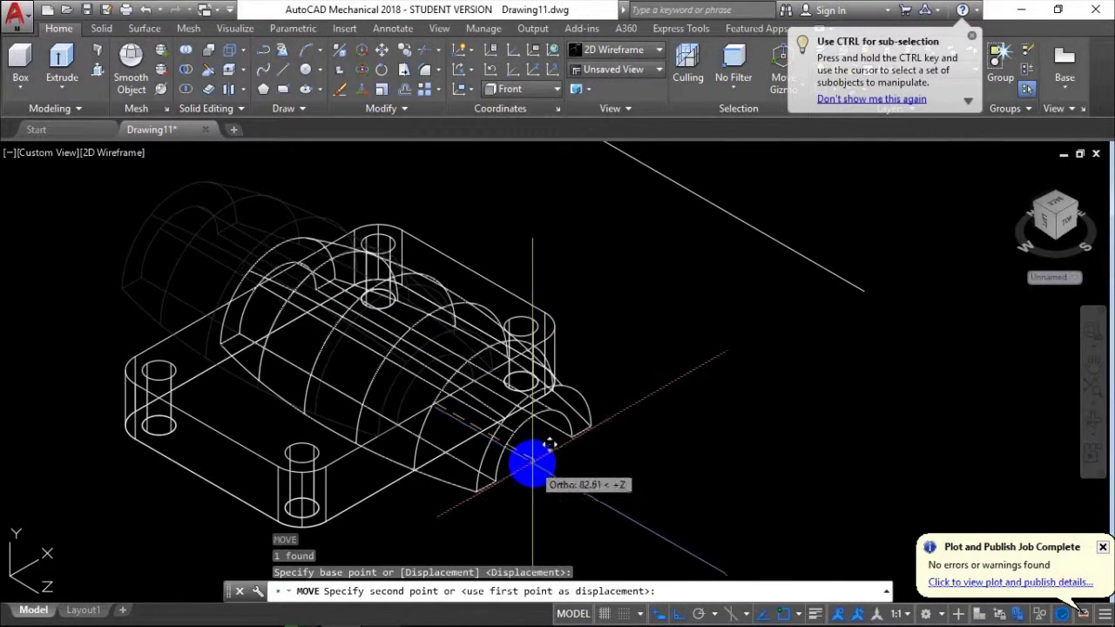
text(27.5)
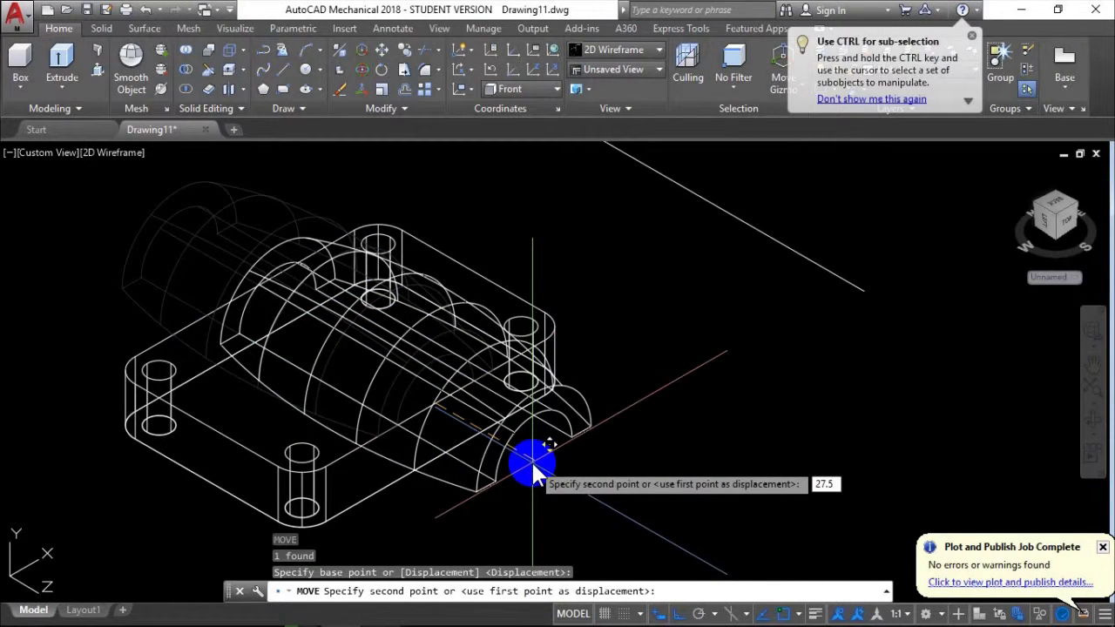
key(Return)
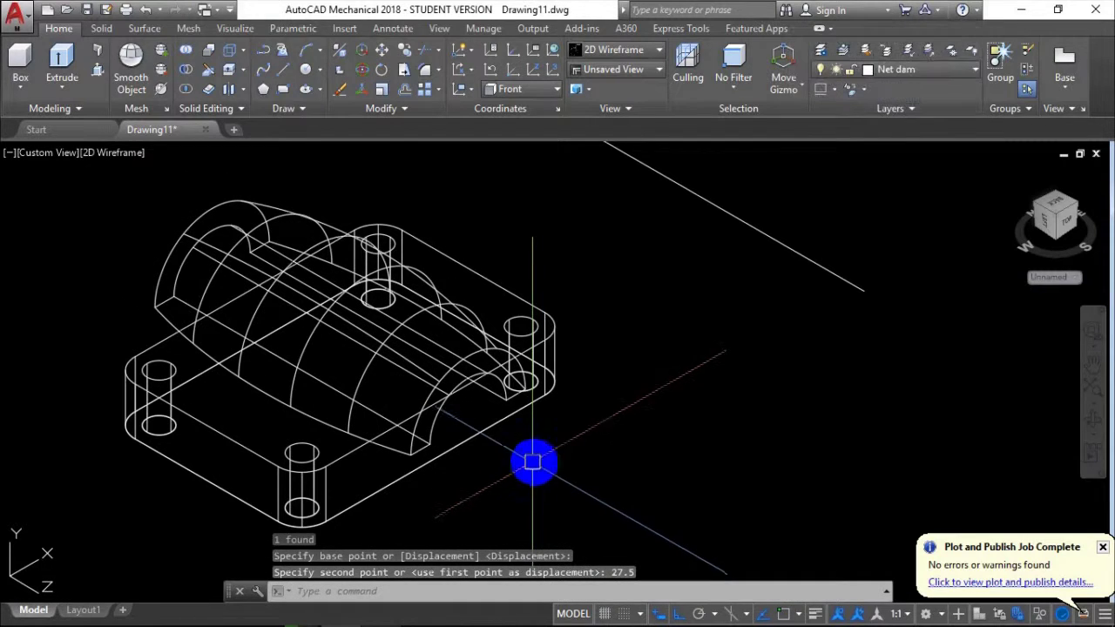
Erase the stray diagonal line and bring up the reference PDF
middle_drag(530, 460, 548, 465)
scroll(549, 466, down, 3)
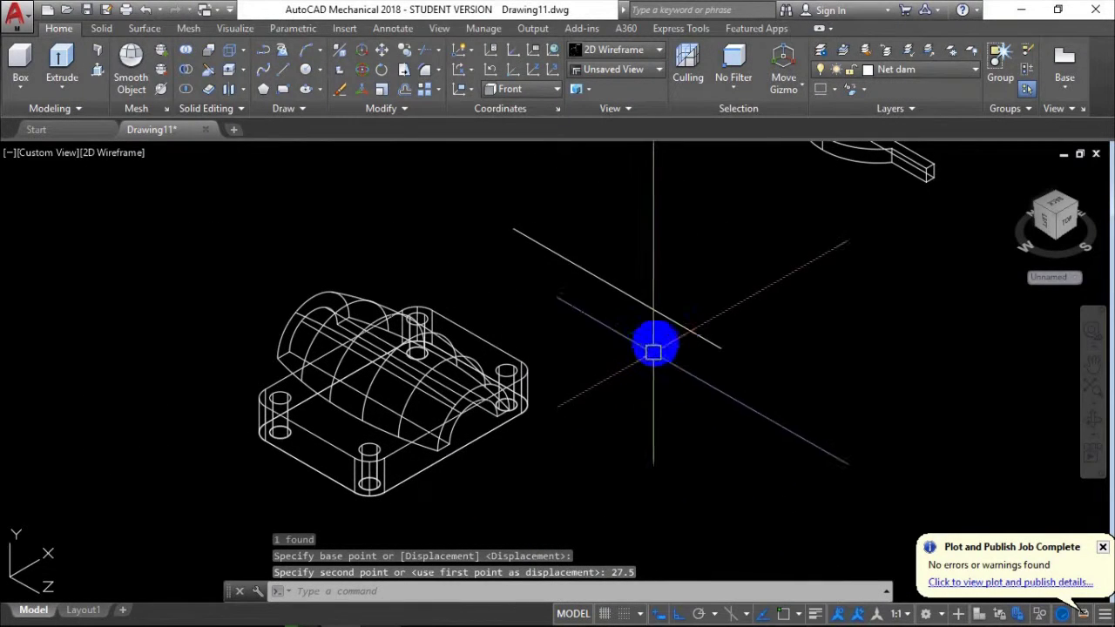
click(662, 311)
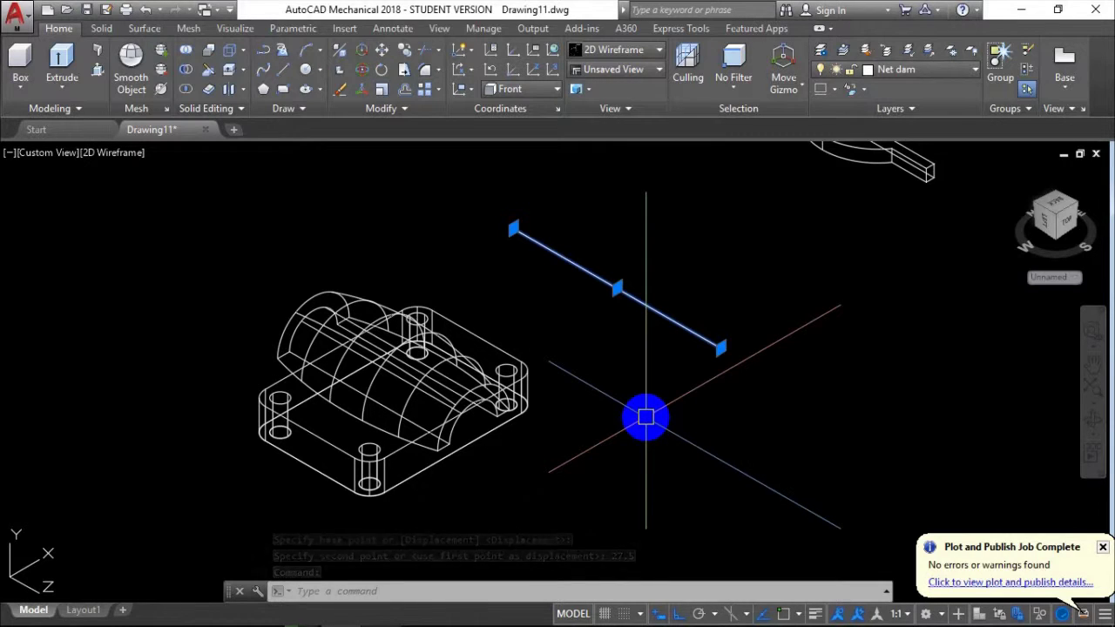
shift+middle_drag(646, 417, 632, 544)
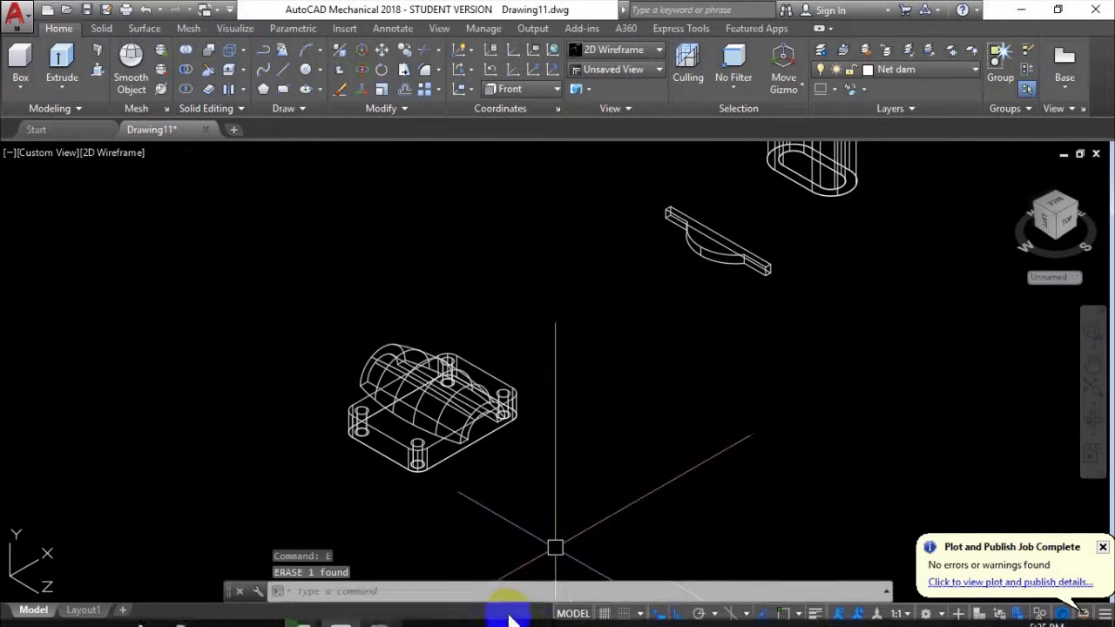
click(380, 612)
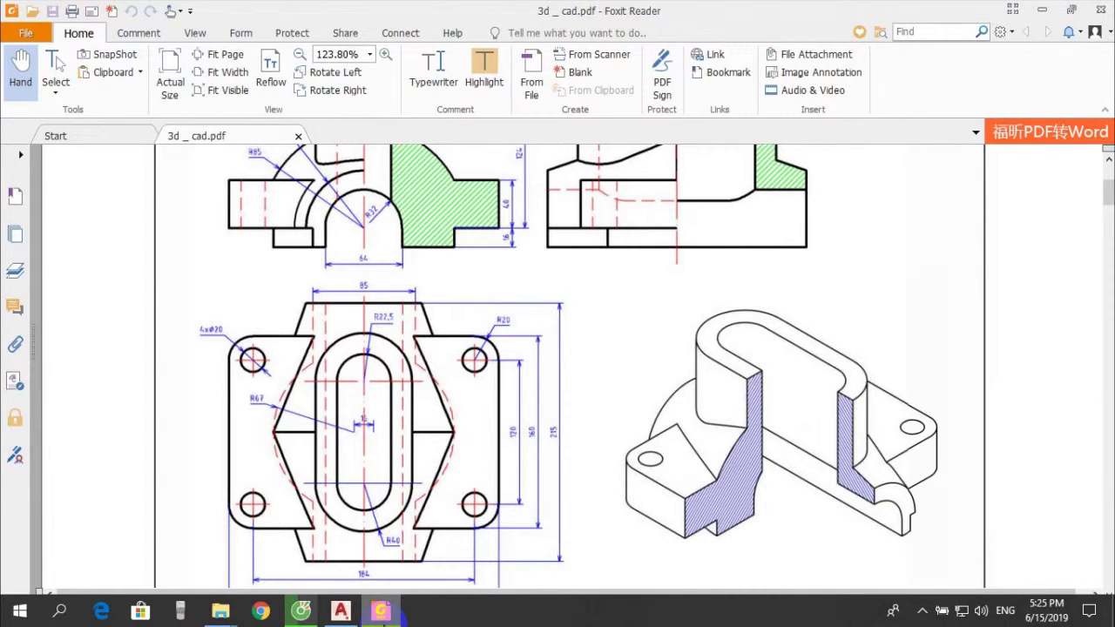
Return from the reference PDF to the AutoCAD model
click(380, 611)
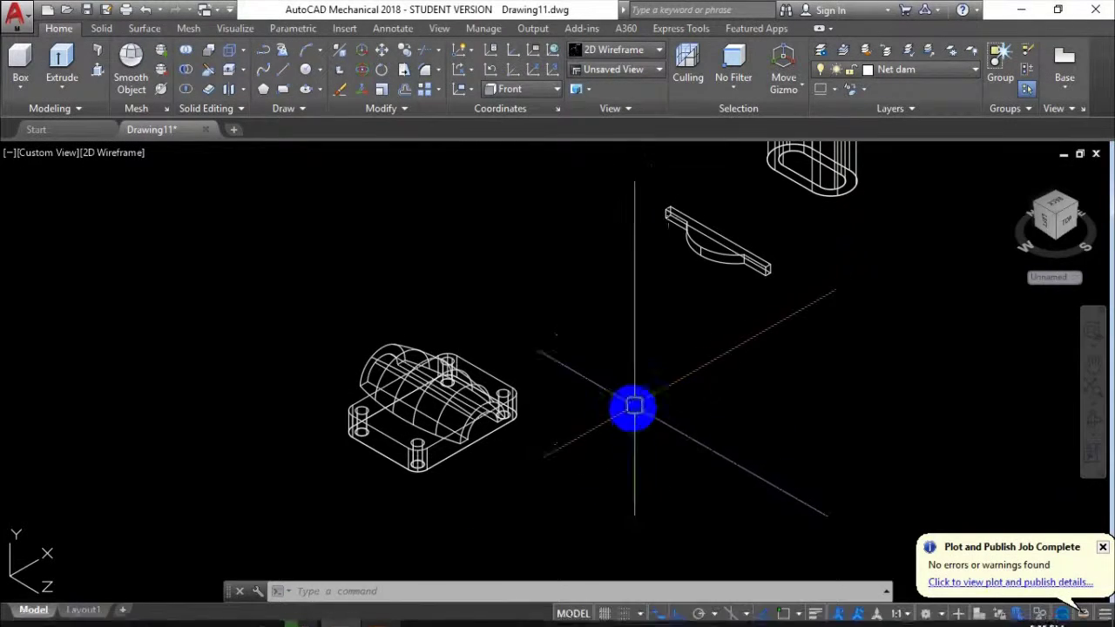
Window-select the bar-and-arc bracket piece, reselecting after a cancelled first attempt
scroll(474, 468, up, 5)
middle_drag(474, 467, 423, 534)
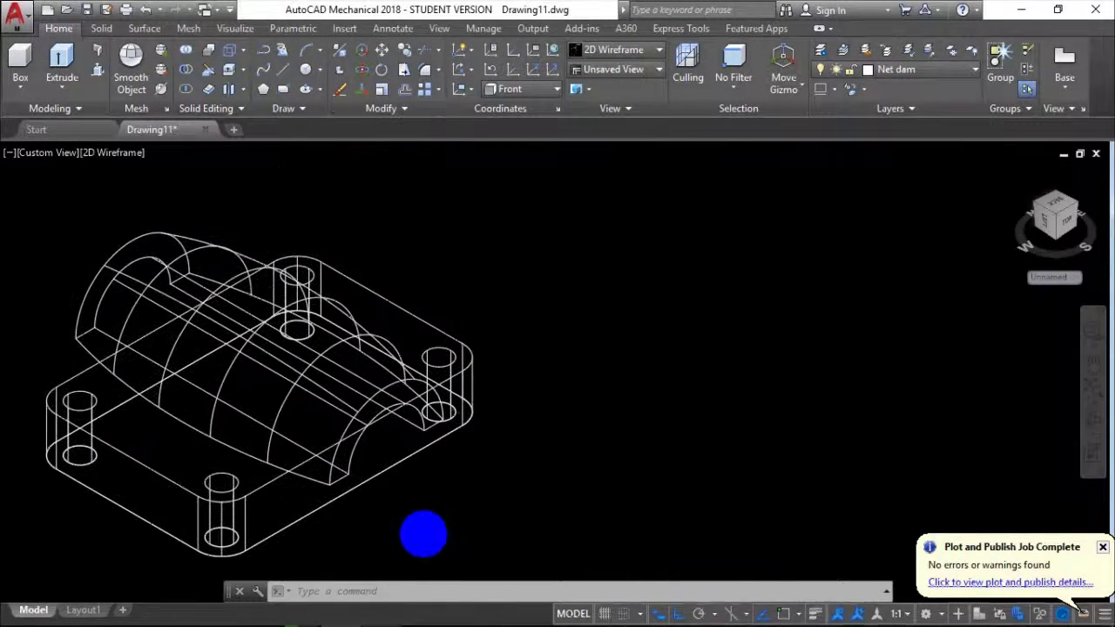
scroll(648, 409, down, 3)
scroll(629, 374, down, 3)
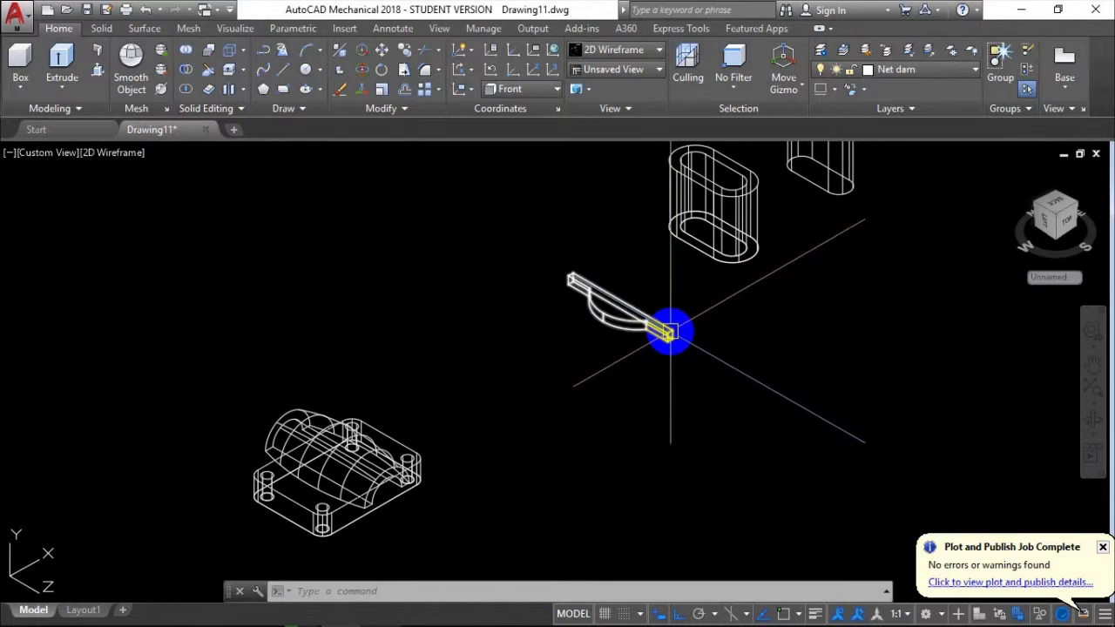
scroll(699, 333, up, 5)
click(739, 368)
click(616, 317)
text(M)
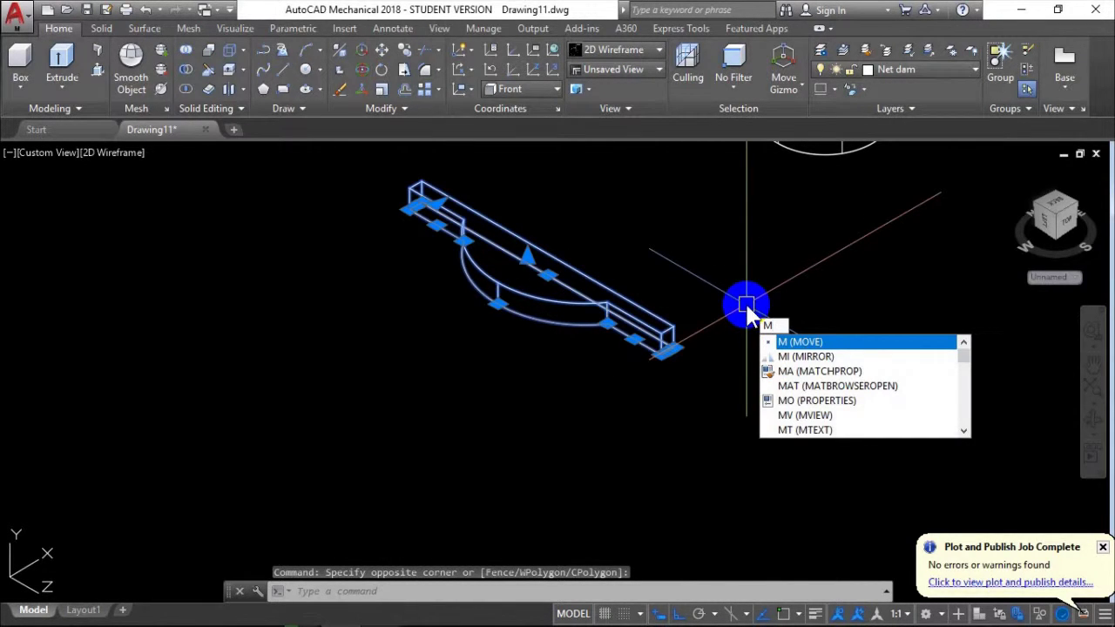
key(Escape)
click(734, 394)
click(572, 217)
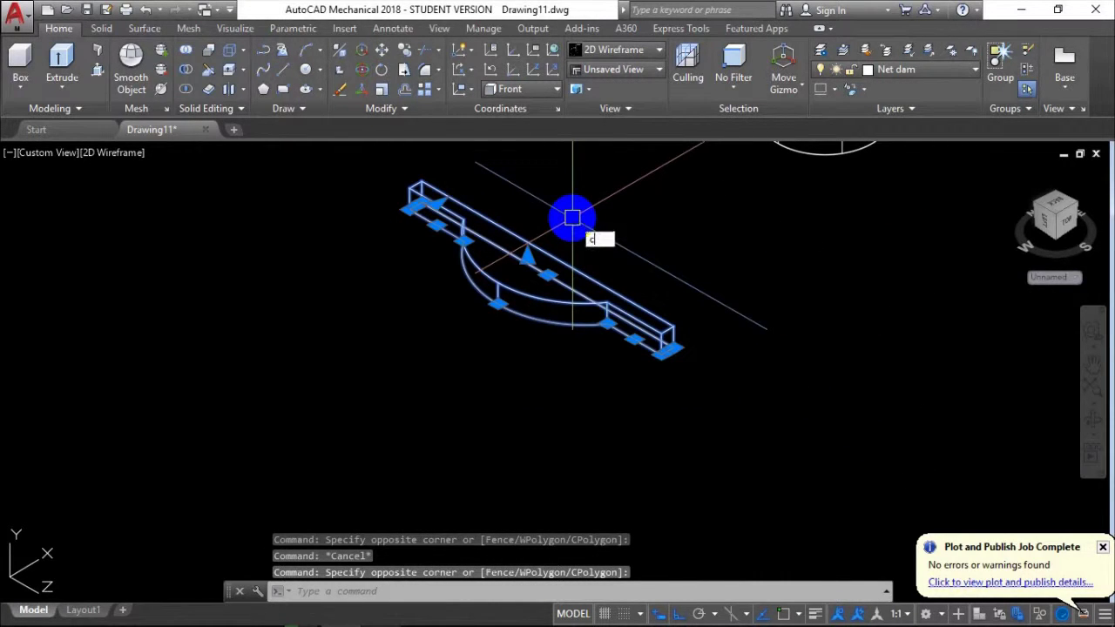
Copy the bracket from its bar end onto the housing corner with Ortho off
text(o)
key(Return)
scroll(670, 340, up, 3)
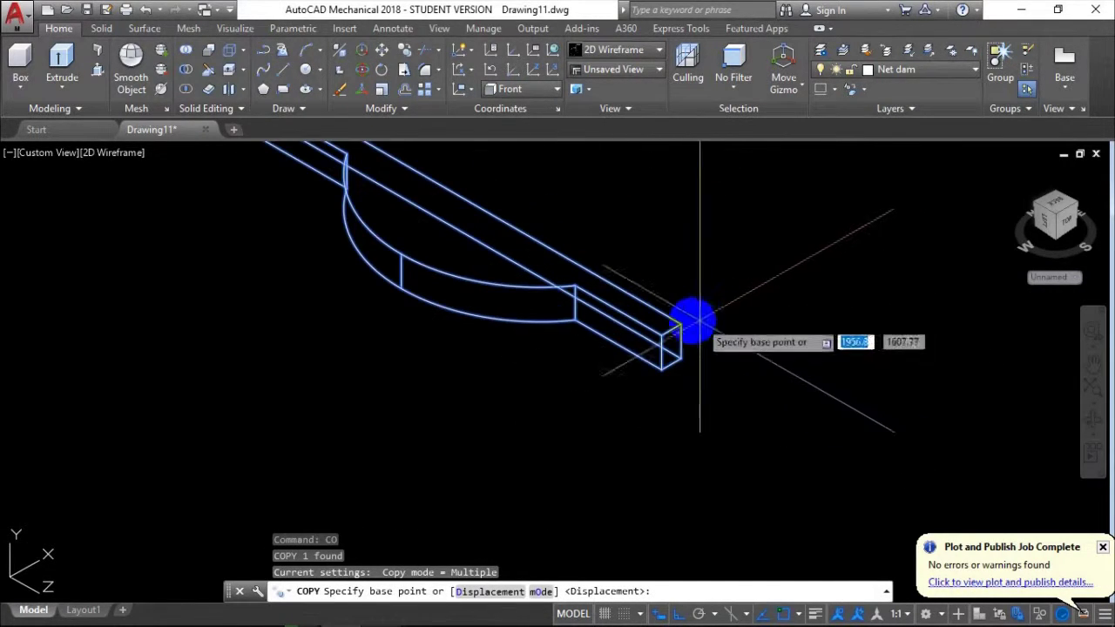
click(688, 323)
scroll(701, 301, down, 5)
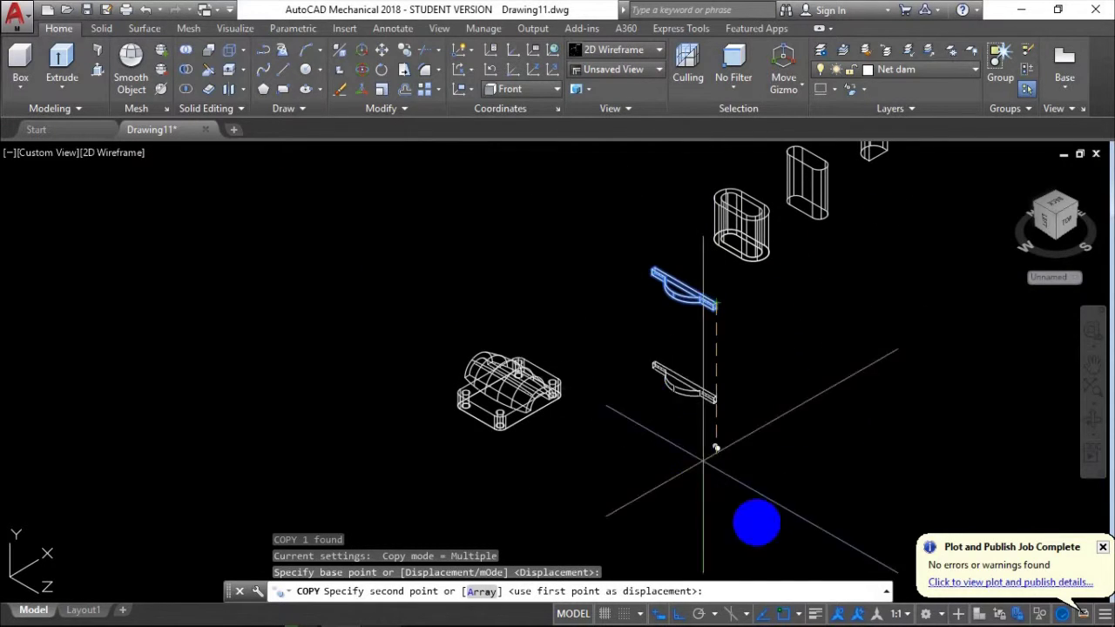
click(679, 614)
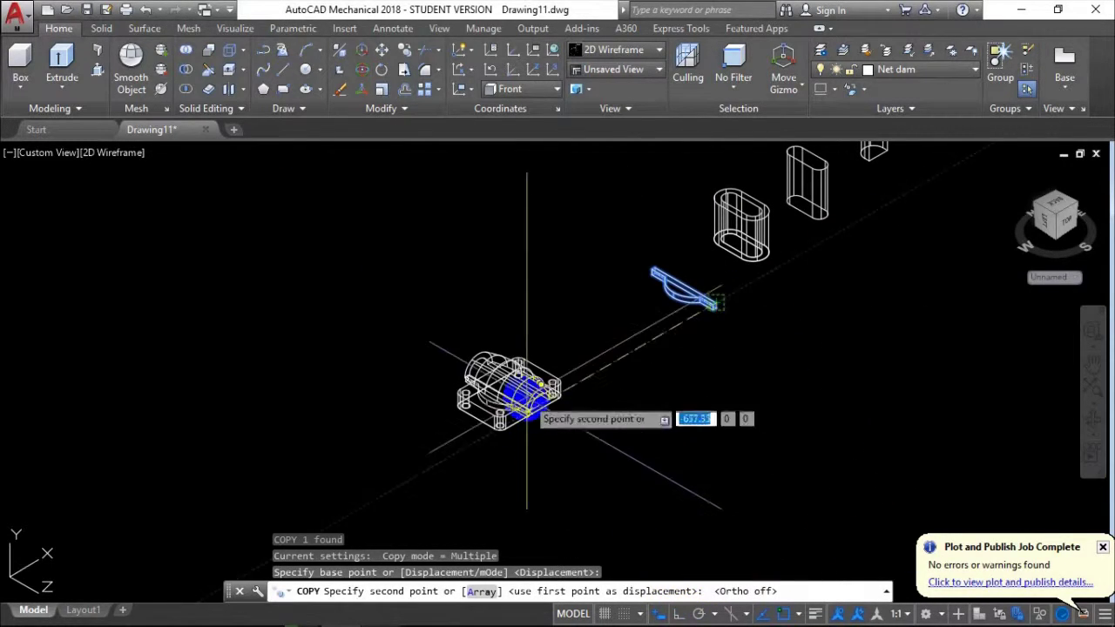
scroll(522, 366, up, 6)
scroll(631, 470, up, 1)
scroll(610, 410, up, 3)
scroll(560, 410, up, 2)
scroll(463, 316, up, 2)
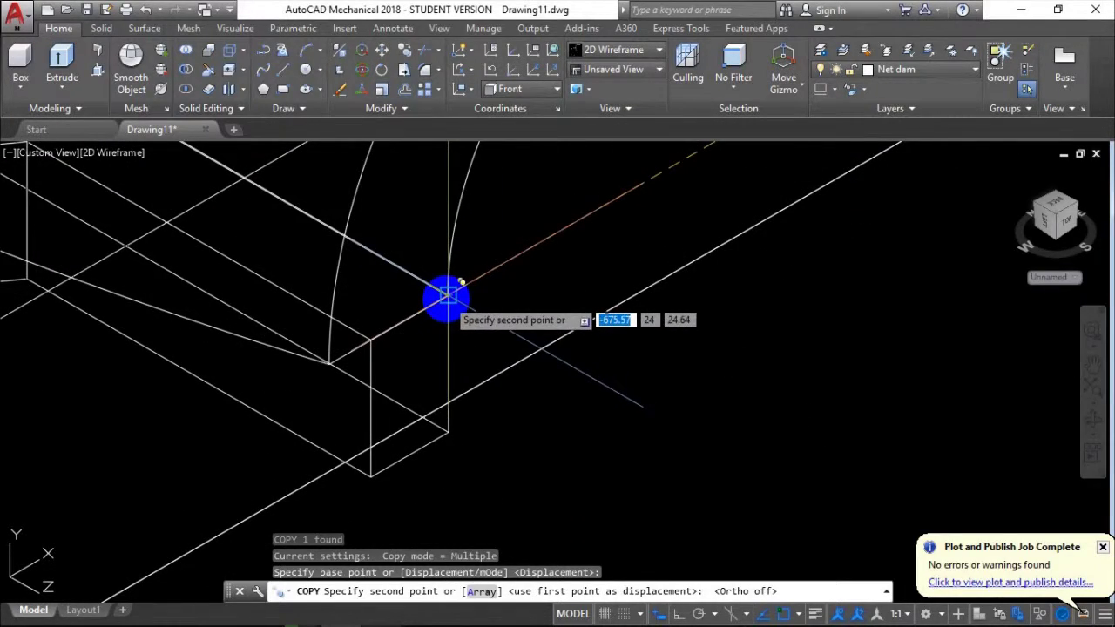
click(446, 299)
scroll(627, 403, down, 2)
scroll(621, 398, down, 3)
scroll(622, 398, down, 2)
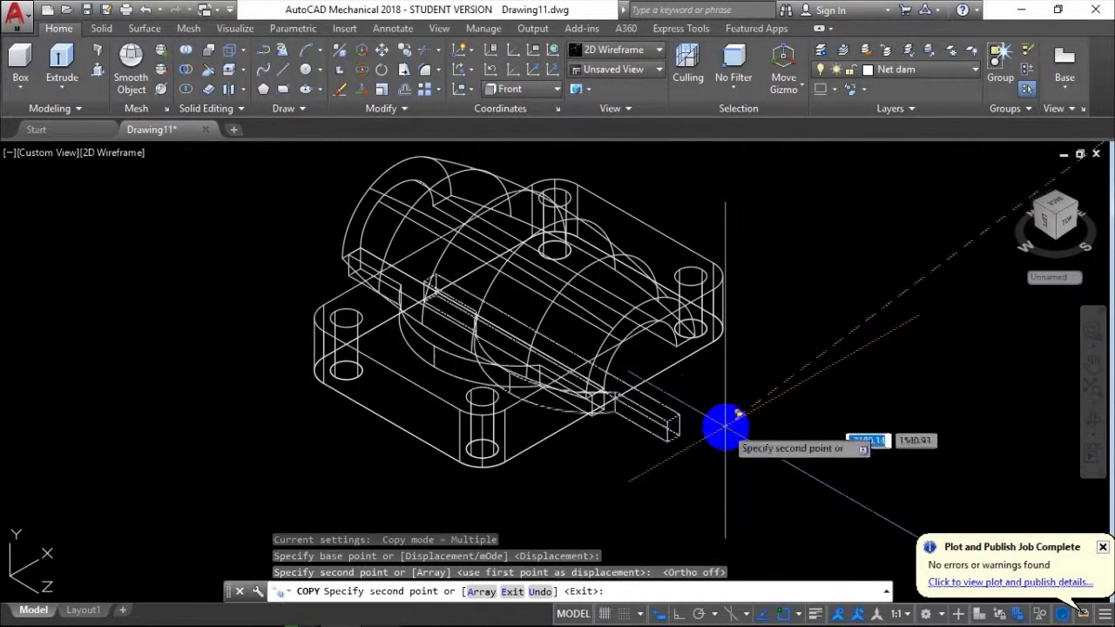
key(Return)
Select the copied bar and start the Move command
scroll(610, 418, up, 3)
scroll(463, 373, up, 2)
click(467, 370)
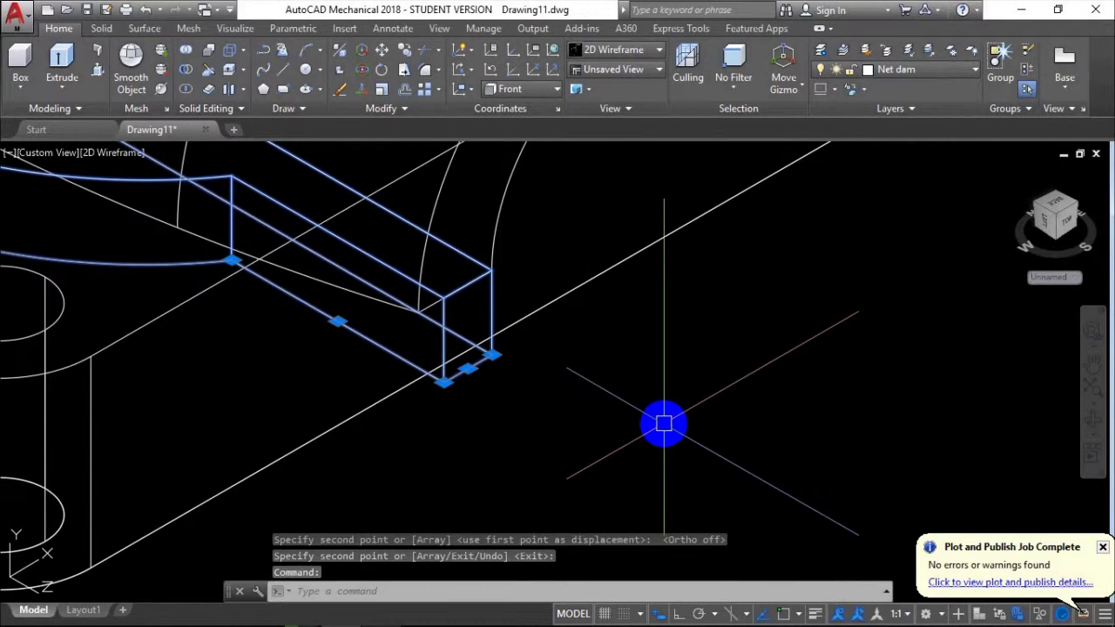
key(Return)
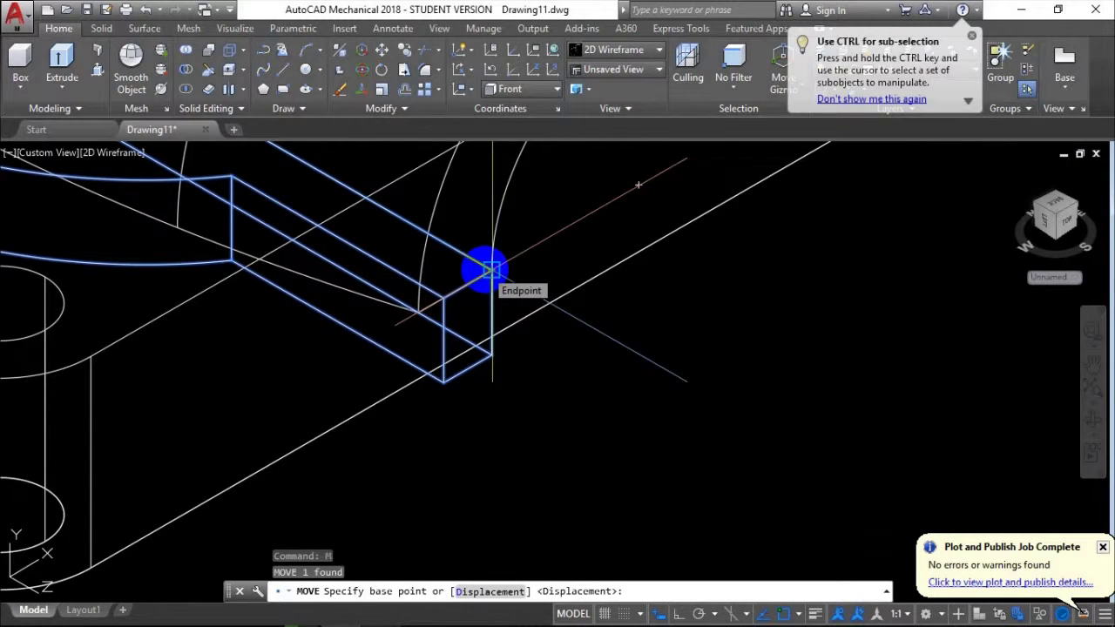
Move the copied bar 40 units straight down from its corner with Ortho on
click(490, 270)
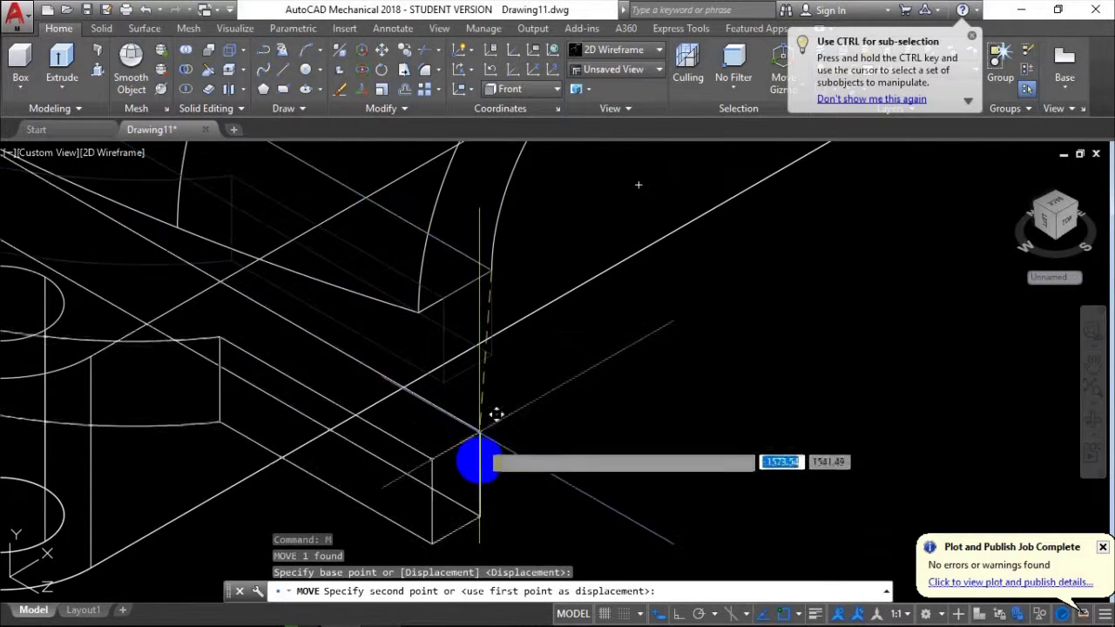
click(676, 613)
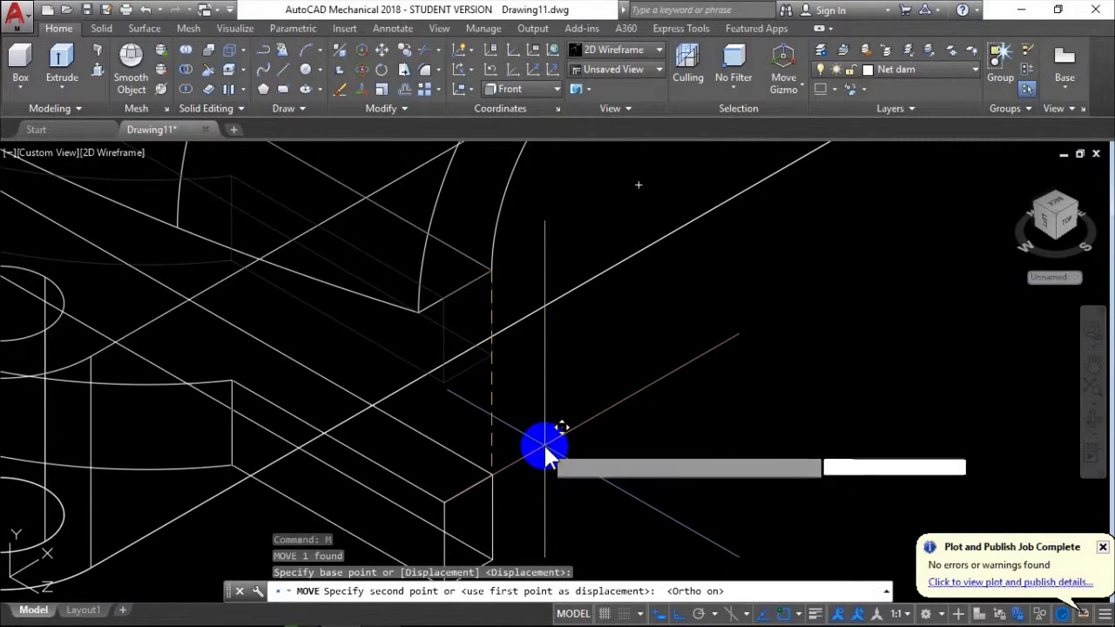
text(40)
key(Return)
Orbit the model toward a side view to check the bar, then exit orbiting
scroll(553, 438, down, 5)
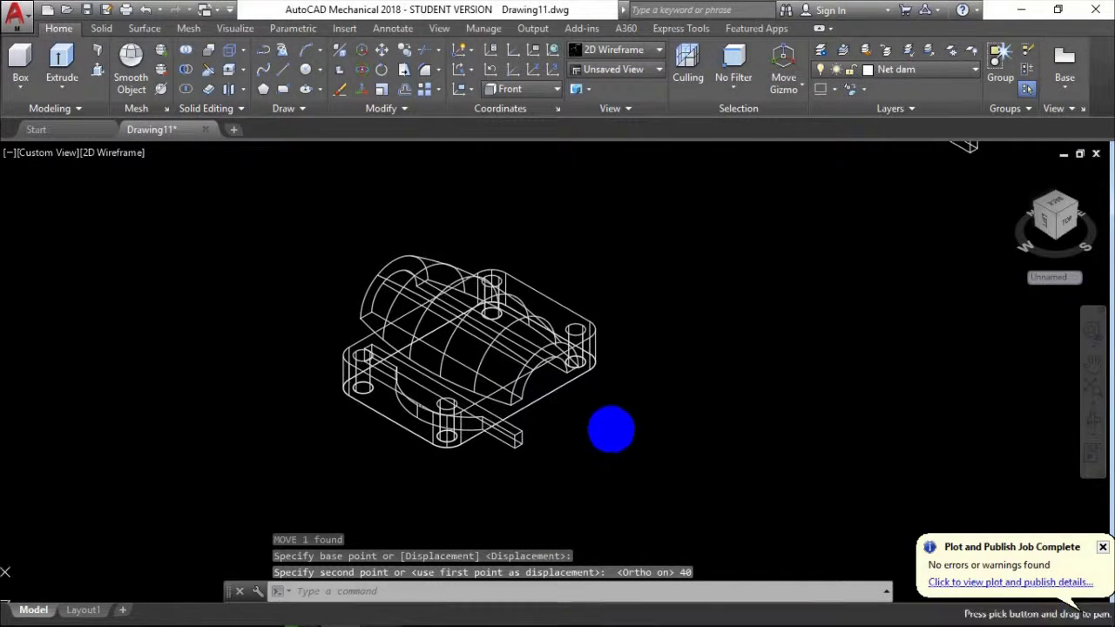
mouse_move(511, 391)
mouse_down()
mouse_move(523, 348)
mouse_move(542, 374)
mouse_move(568, 300)
mouse_move(525, 408)
mouse_move(527, 443)
mouse_move(532, 363)
mouse_move(493, 384)
mouse_move(517, 354)
mouse_move(540, 391)
mouse_move(559, 363)
mouse_move(610, 331)
mouse_move(549, 378)
mouse_move(505, 360)
mouse_move(510, 428)
mouse_move(654, 211)
mouse_up()
scroll(539, 378, up, 3)
right_click(679, 224)
click(690, 225)
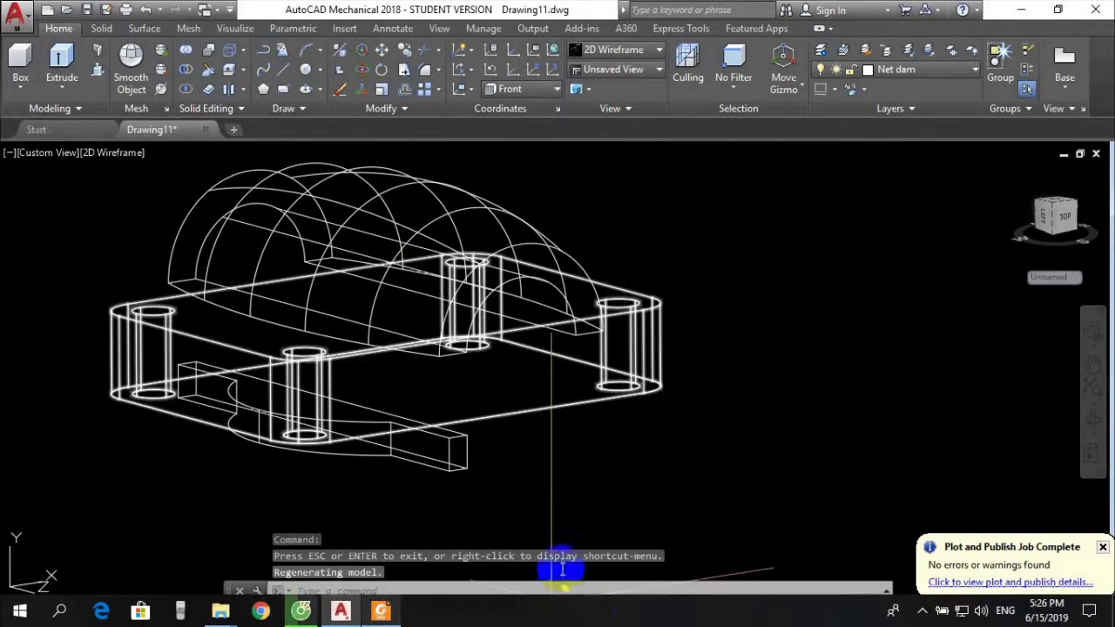
click(381, 613)
scroll(505, 316, up, 2)
scroll(509, 321, up, 2)
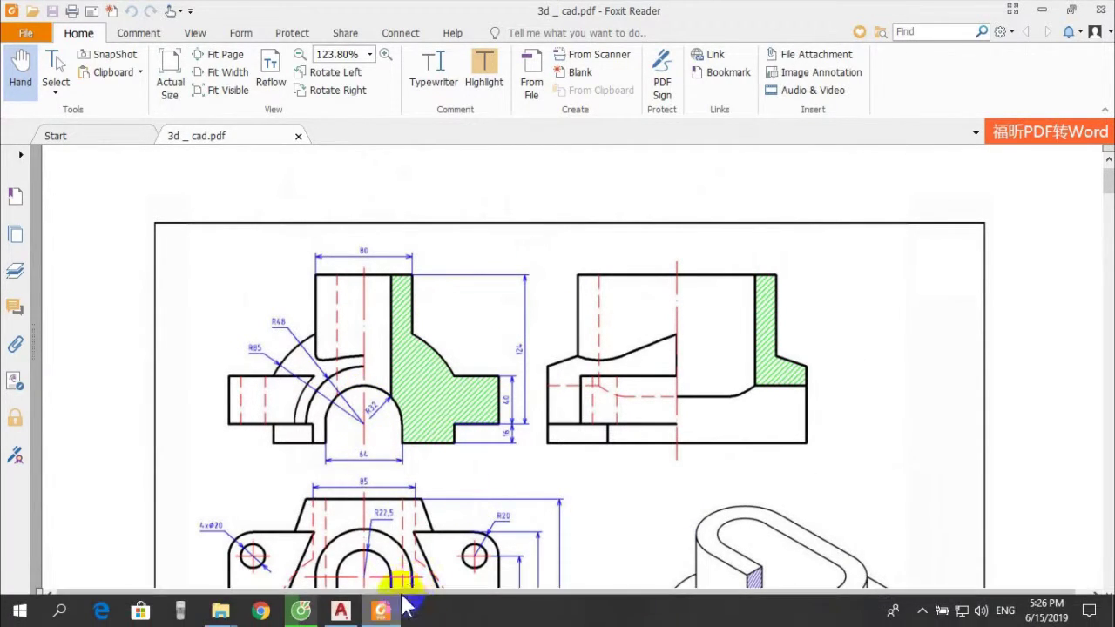
click(399, 594)
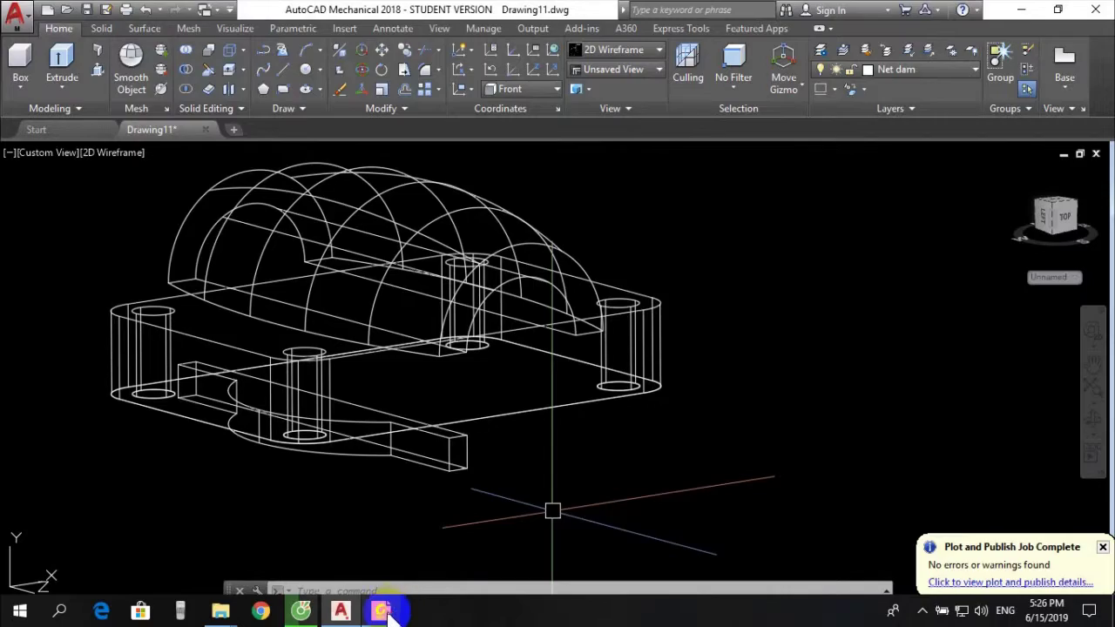
Glance at the reference PDF, then move the arched upper solid 40 units down
click(383, 611)
click(387, 614)
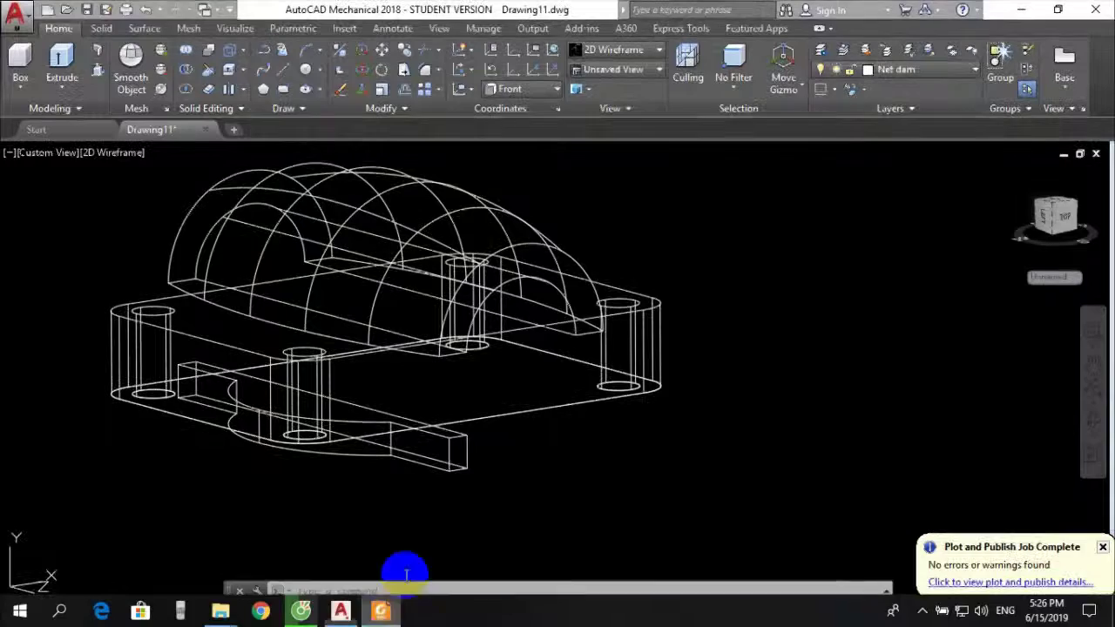
click(568, 242)
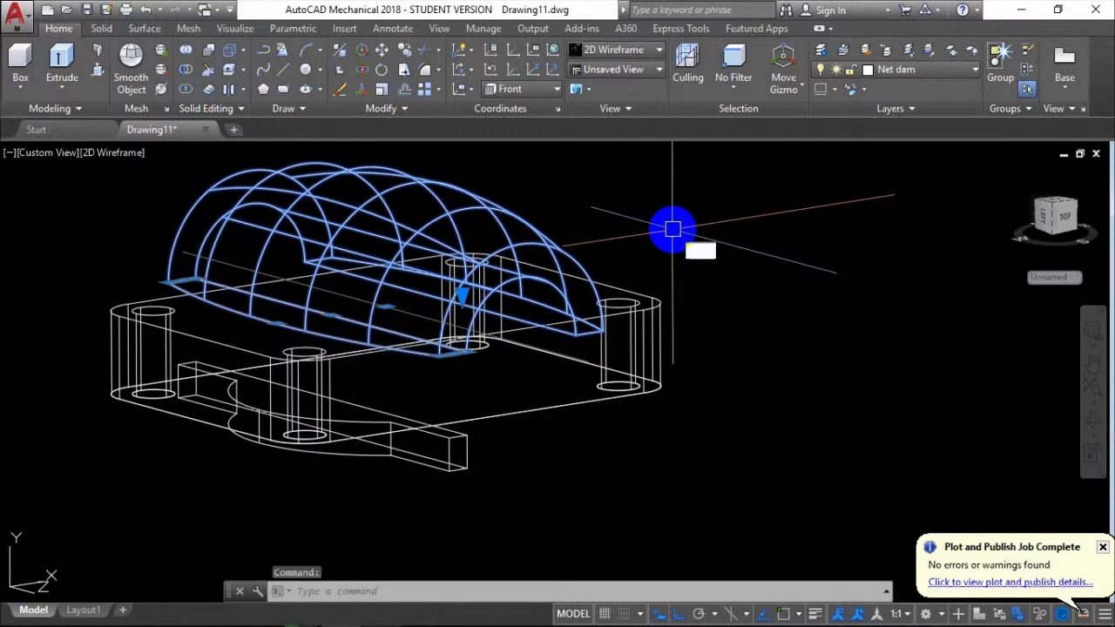
text(m)
key(Return)
scroll(537, 369, up, 2)
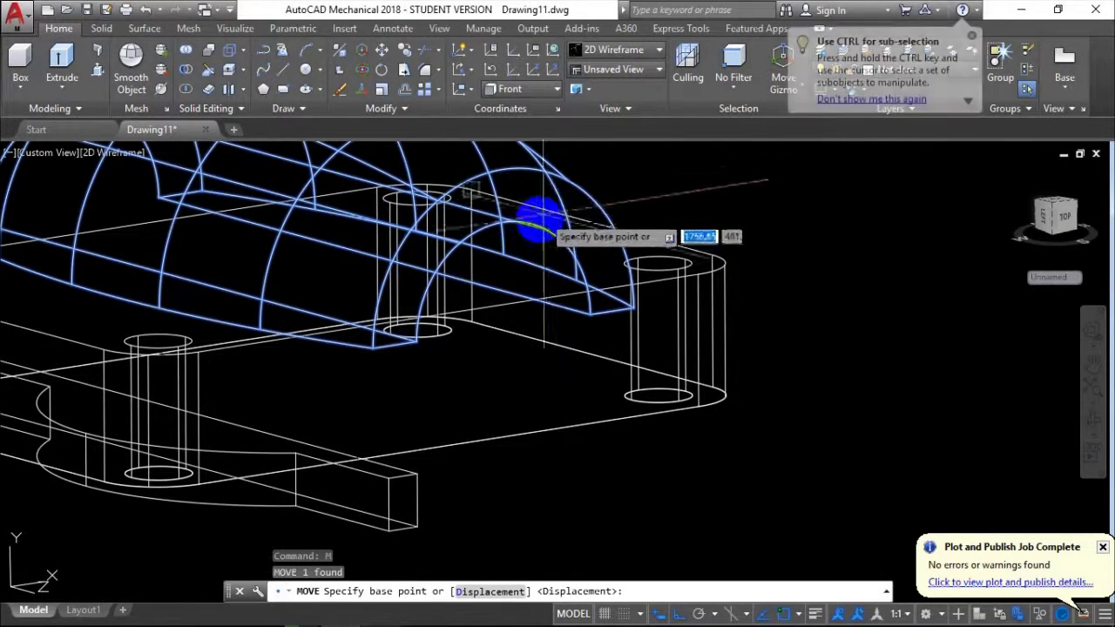
click(510, 323)
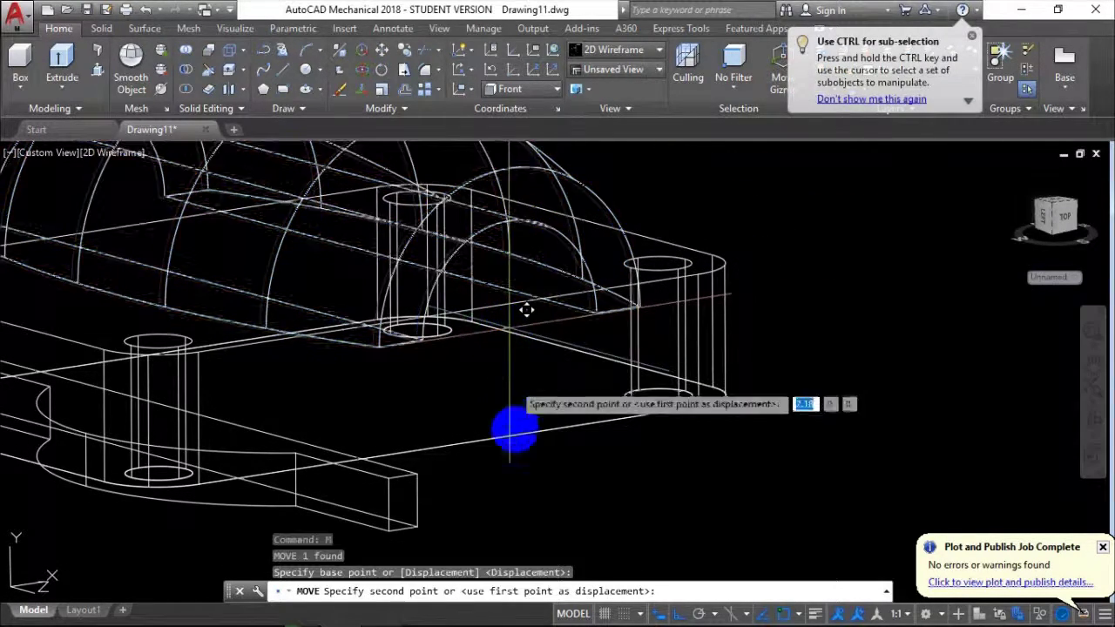
text(40)
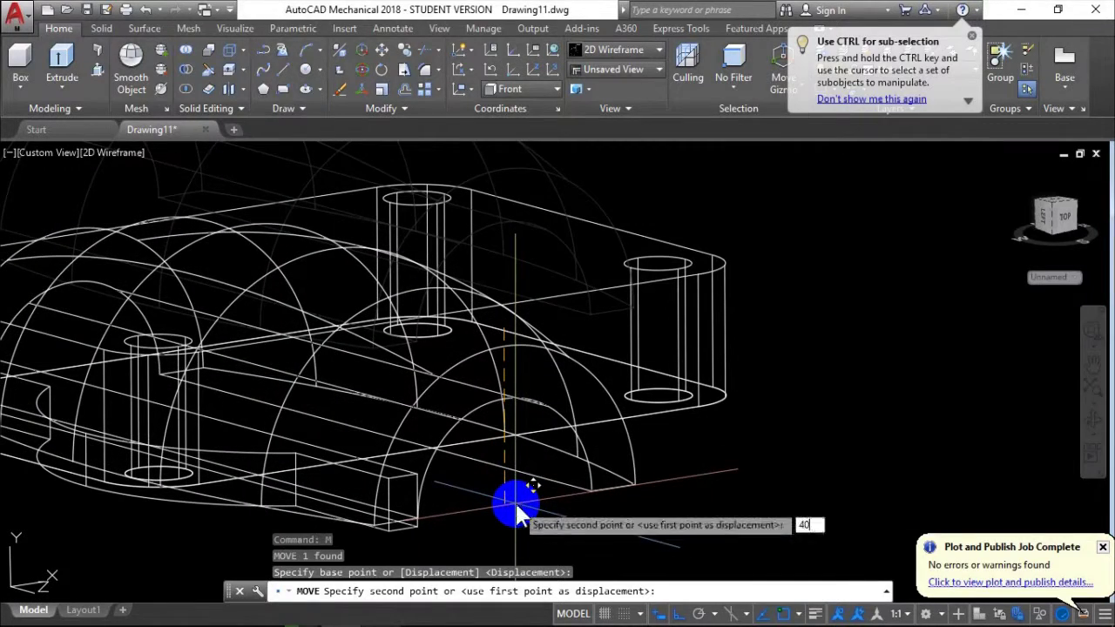
key(Return)
Free-orbit the model to view it from above, then exit orbiting
scroll(757, 353, up, 2)
scroll(756, 353, up, 2)
scroll(756, 354, up, 2)
scroll(756, 354, down, 5)
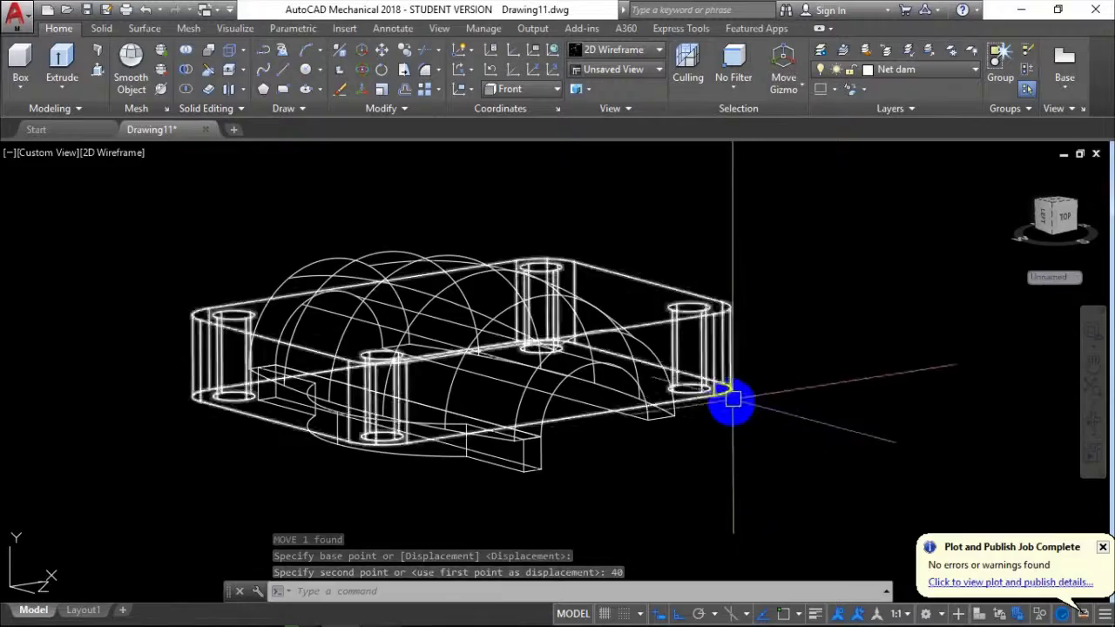
shift+middle_drag(729, 398, 687, 453)
click(1091, 416)
mouse_move(635, 465)
mouse_down()
mouse_move(500, 393)
mouse_move(455, 346)
mouse_move(462, 497)
mouse_move(542, 394)
mouse_move(557, 398)
mouse_move(754, 256)
mouse_up()
right_click(766, 195)
click(790, 200)
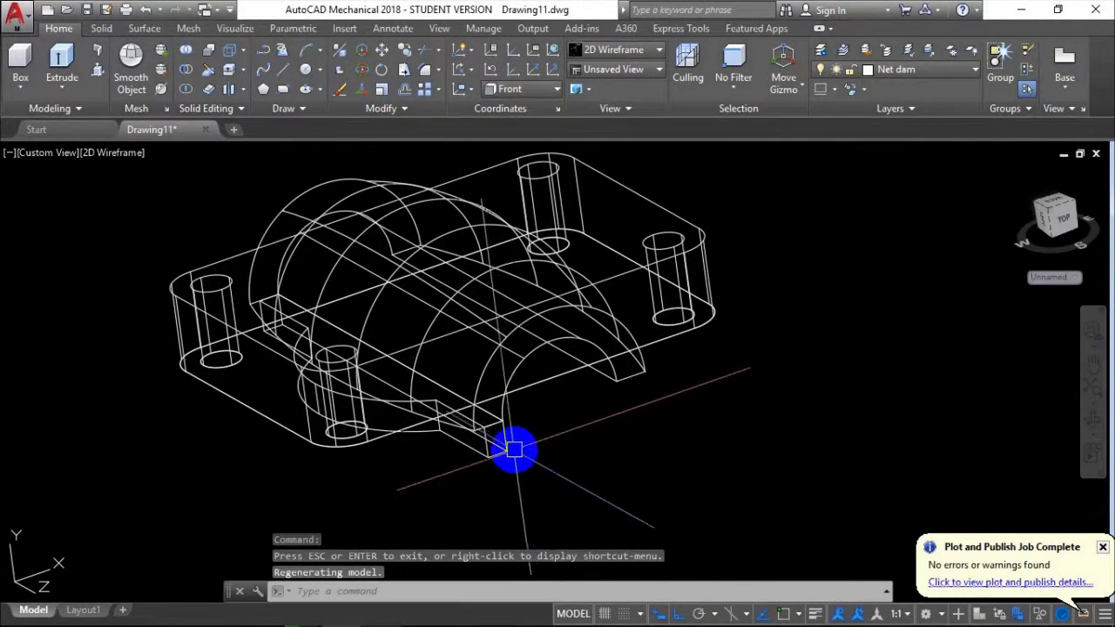
Pan the view to centre the original bar-and-arc bracket piece
mouse_move(495, 448)
mouse_down()
mouse_move(604, 447)
mouse_move(552, 447)
mouse_move(841, 307)
mouse_move(883, 269)
mouse_move(548, 447)
mouse_move(393, 433)
mouse_up()
scroll(548, 448, up, 2)
scroll(391, 433, up, 3)
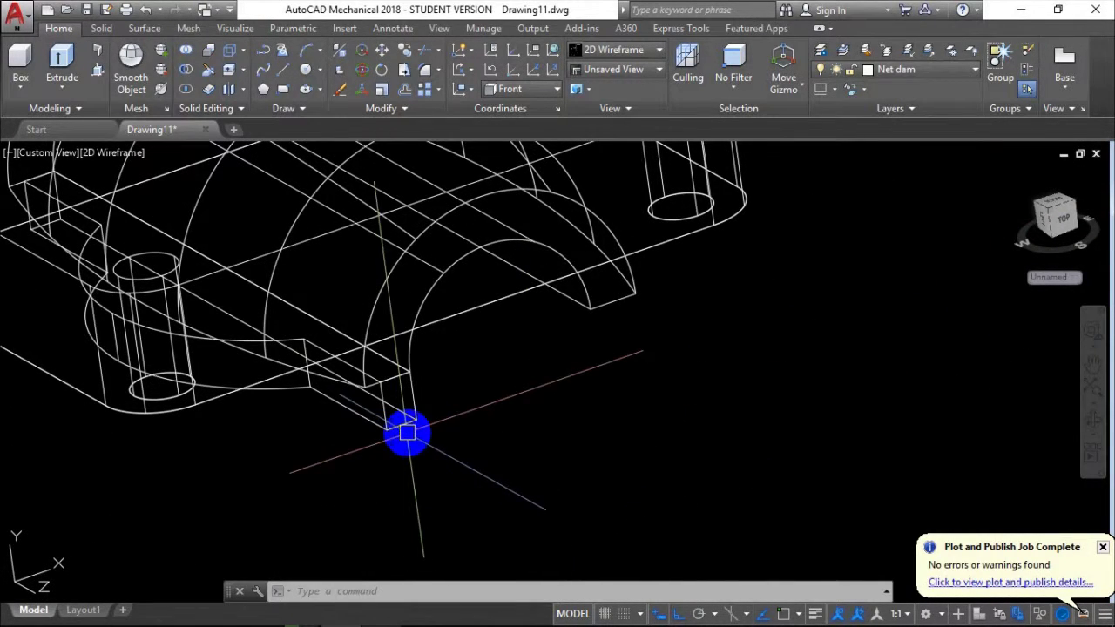
drag(405, 423, 698, 380)
scroll(617, 398, down, 3)
scroll(523, 393, down, 3)
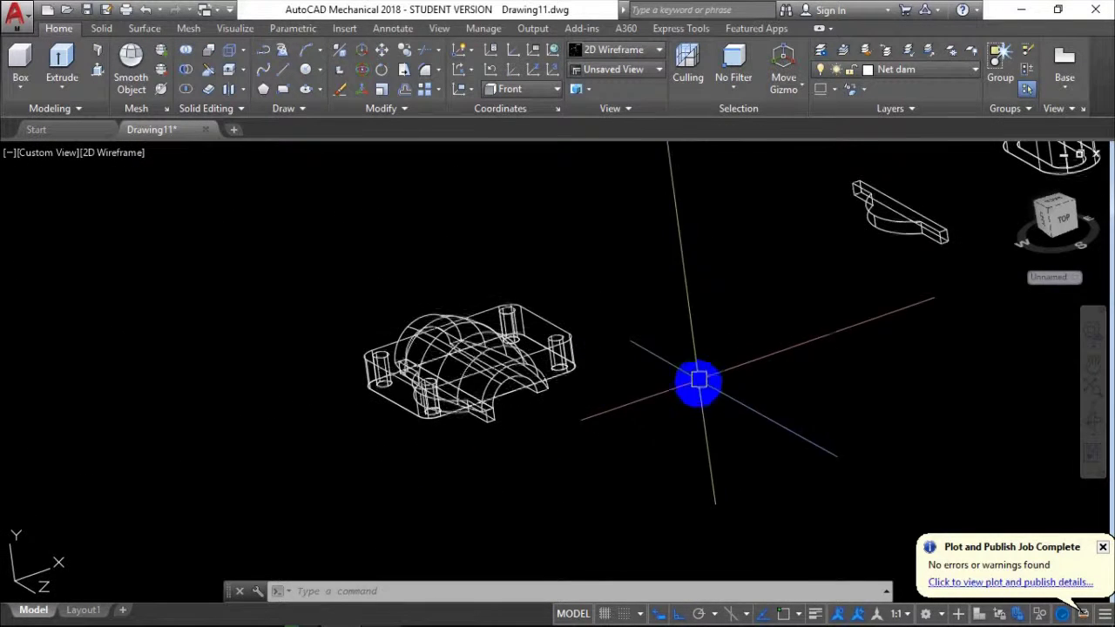
middle_drag(699, 380, 474, 472)
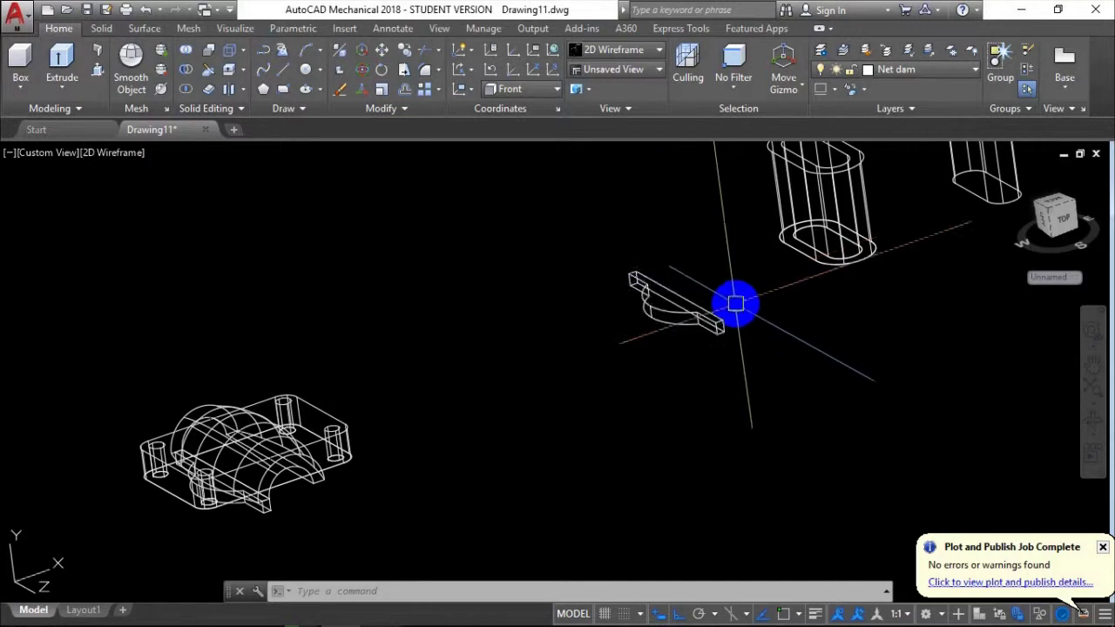
scroll(735, 304, up, 4)
Rotate the original bracket 180 degrees about its bar end
click(698, 351)
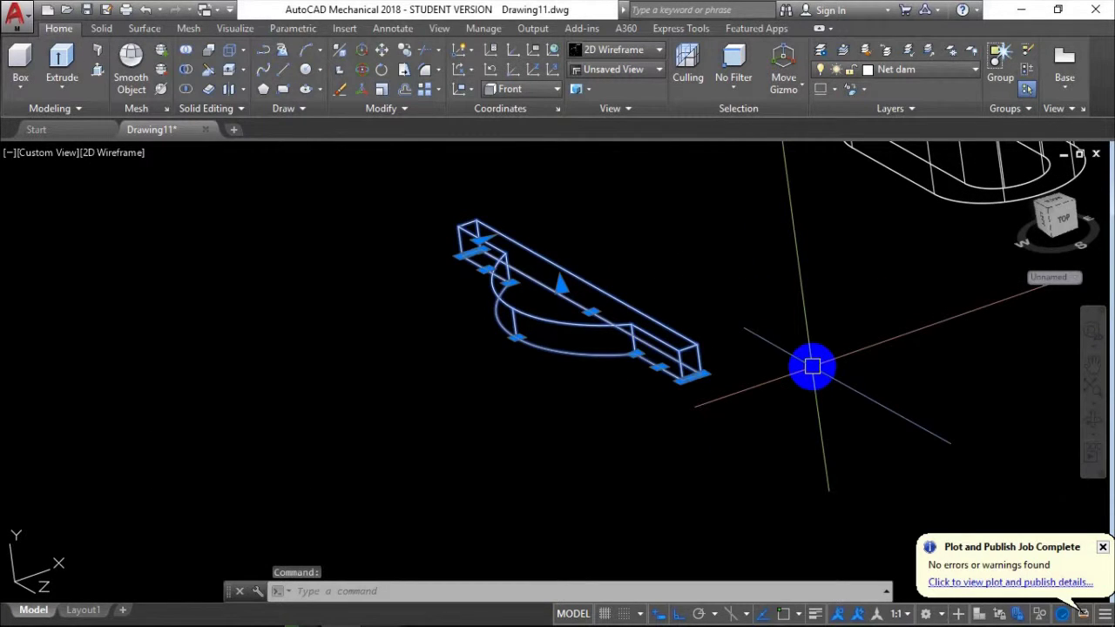
text(o)
key(Return)
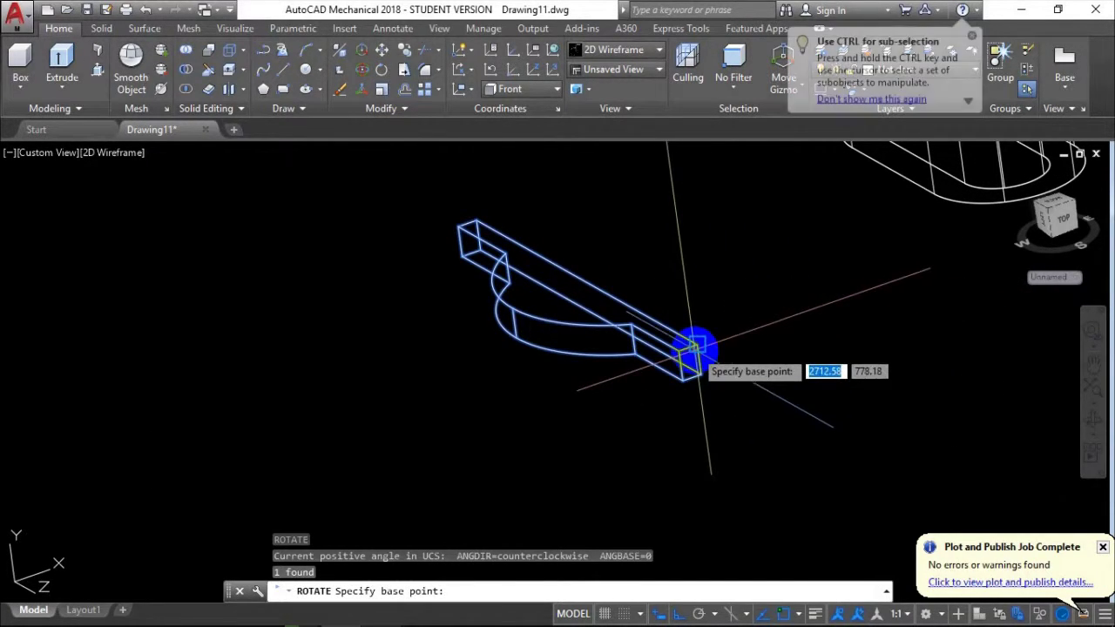
click(701, 346)
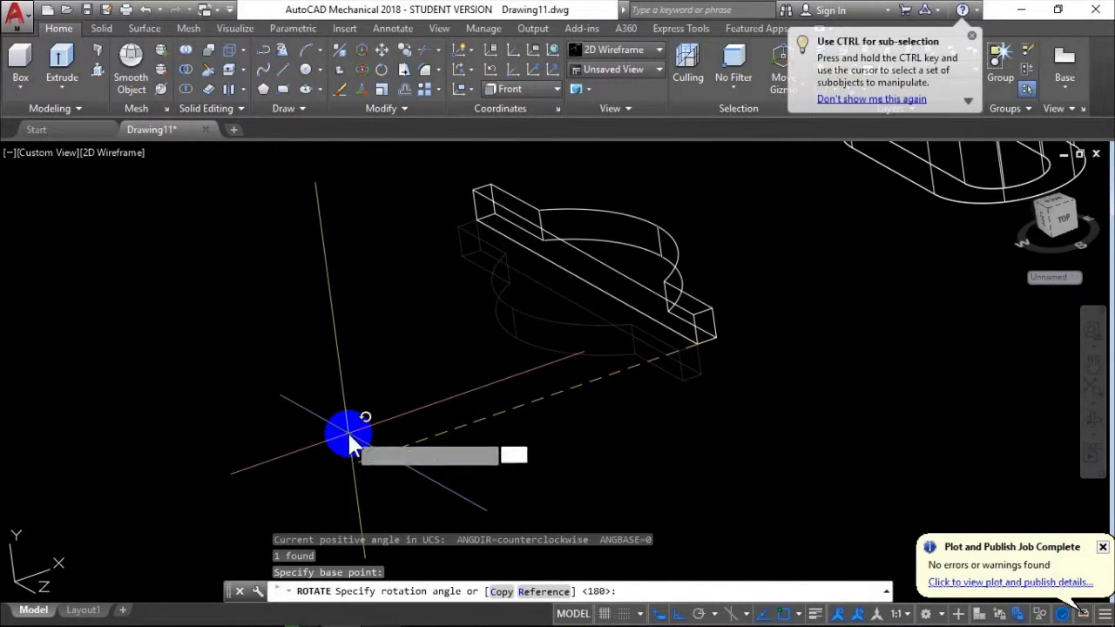
text(180)
key(Return)
Reselect the rotated bracket with a crossing window and start moving it
click(859, 425)
click(514, 250)
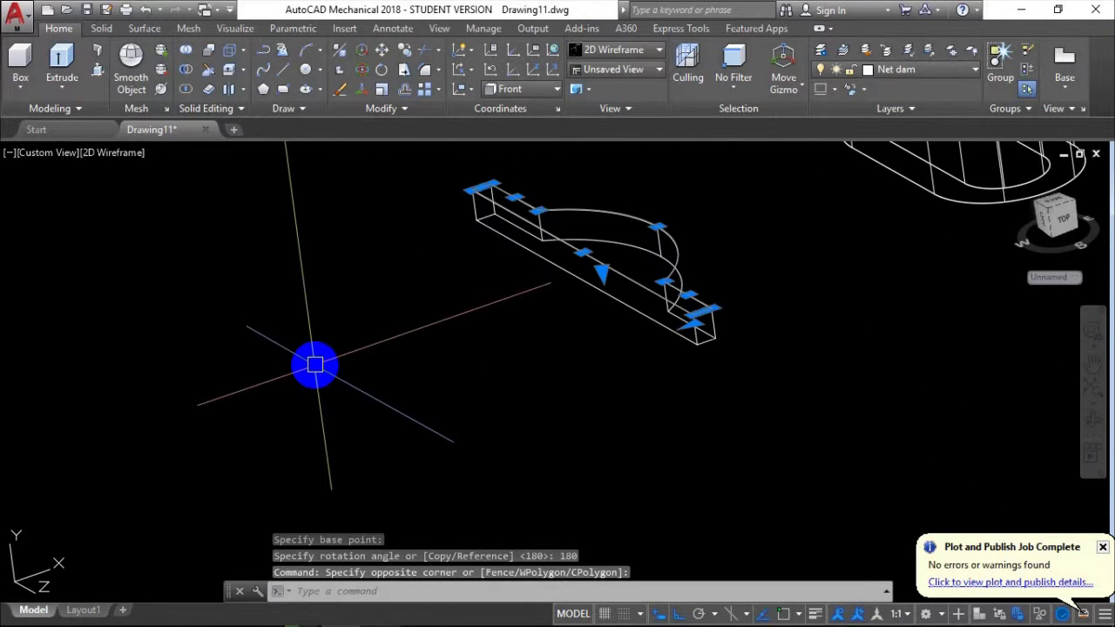
key(Escape)
click(721, 394)
click(784, 329)
click(780, 395)
click(443, 210)
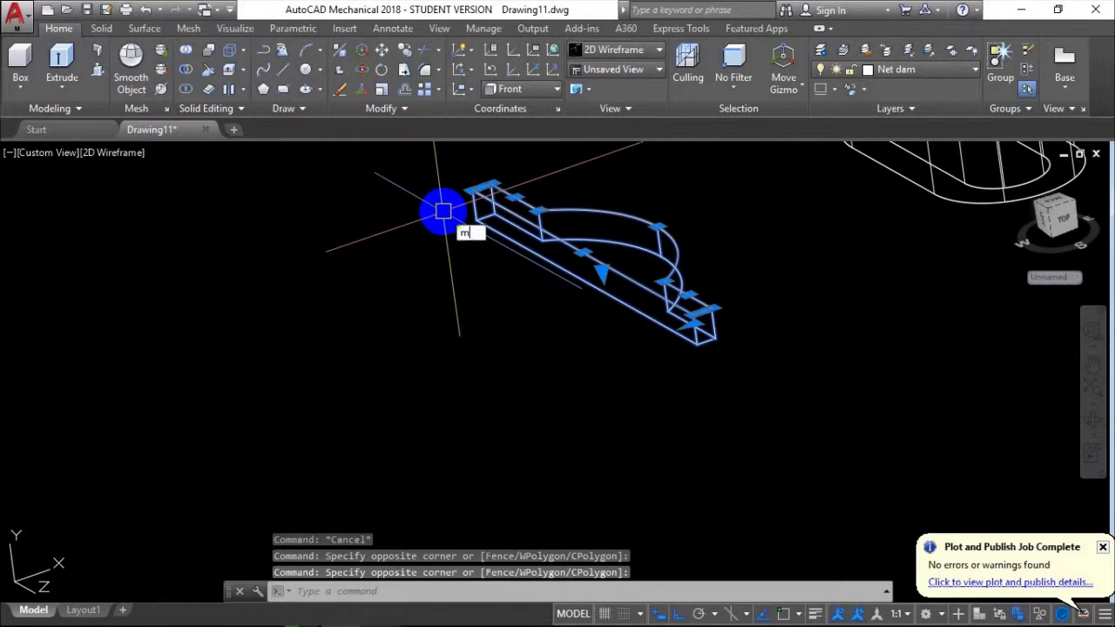
key(Return)
scroll(691, 326, up, 2)
scroll(605, 339, up, 2)
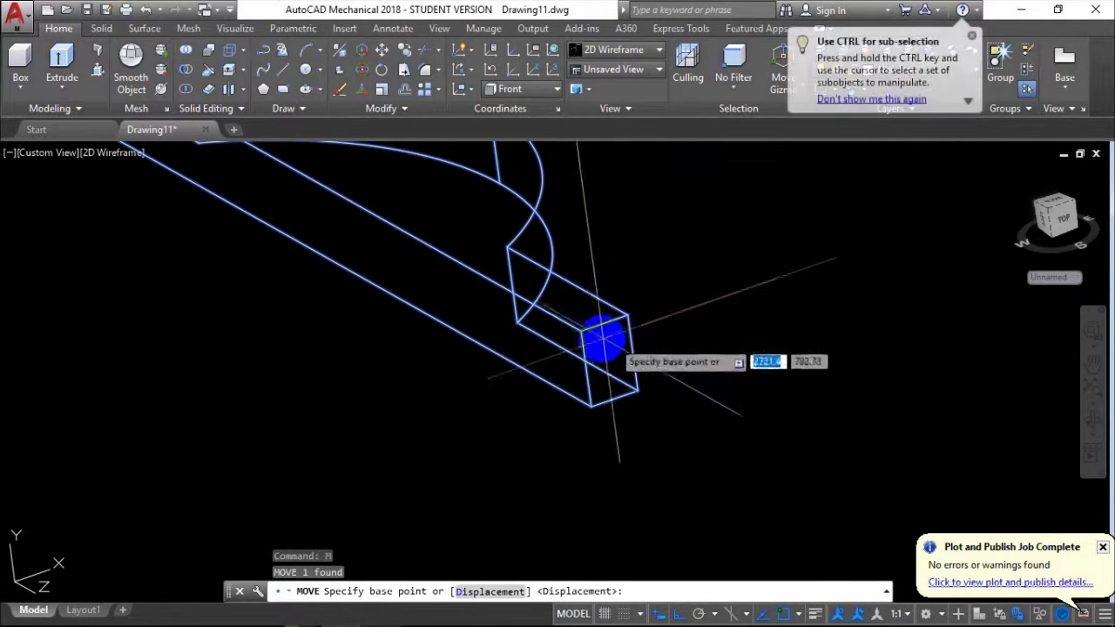
Move the bracket from its bar end onto the housing with Ortho off
click(601, 338)
scroll(759, 308, down, 3)
scroll(525, 483, down, 2)
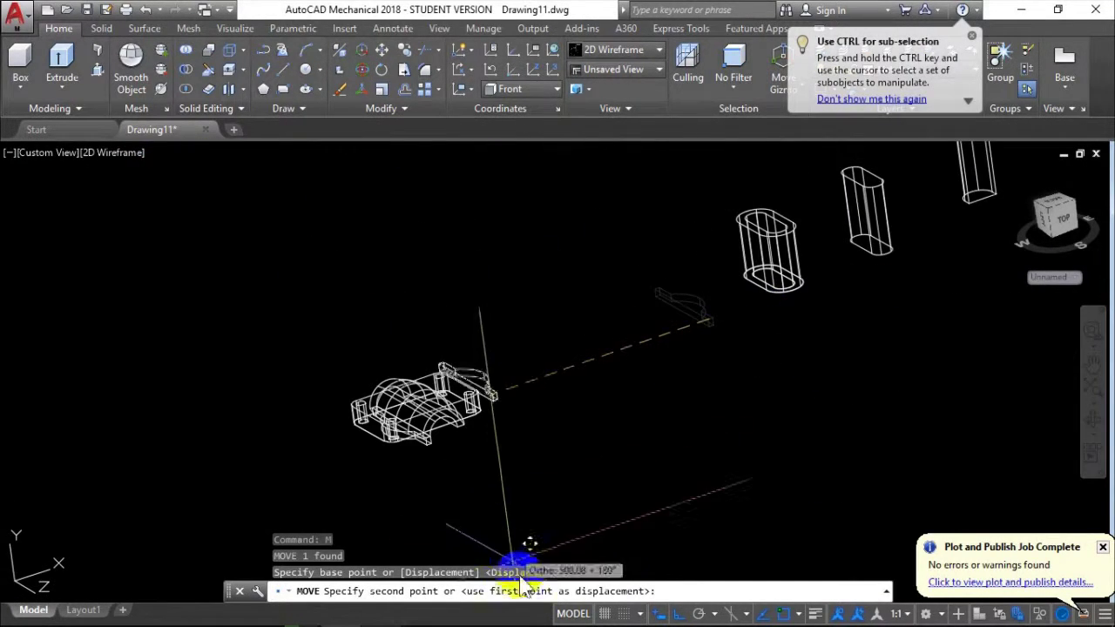
click(680, 613)
scroll(456, 410, up, 3)
scroll(448, 391, up, 2)
scroll(341, 392, up, 2)
scroll(327, 389, up, 1)
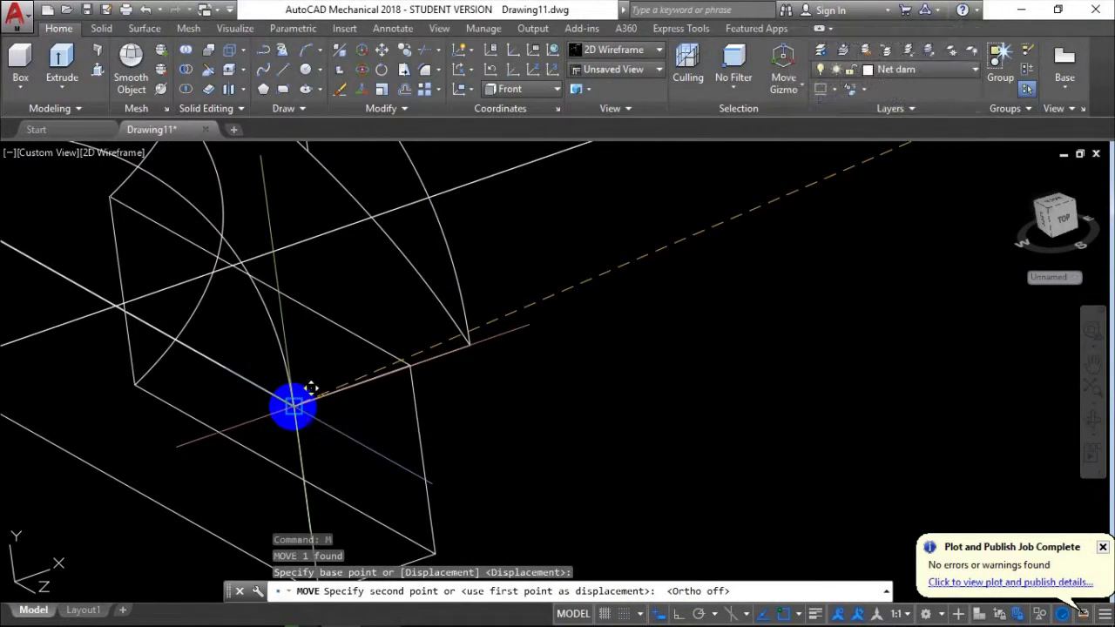
scroll(435, 428, down, 3)
scroll(464, 427, down, 2)
click(475, 455)
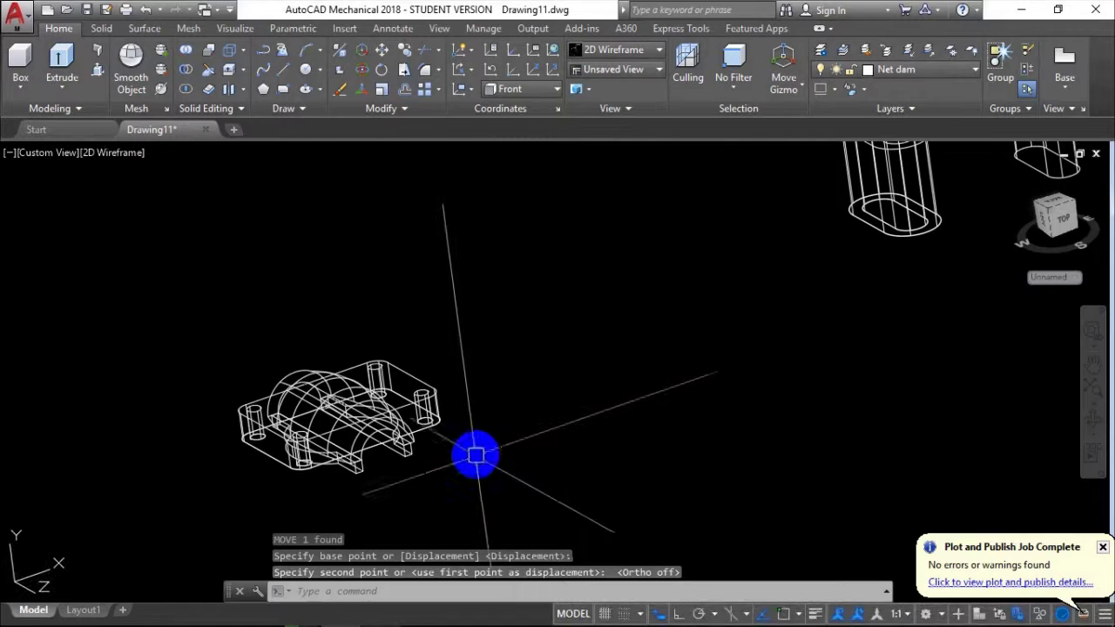
Zoom and pan to centre the whole housing in view
scroll(431, 456, up, 5)
scroll(453, 392, down, 6)
scroll(565, 391, down, 1)
scroll(486, 382, up, 5)
middle_drag(486, 381, 642, 418)
scroll(734, 405, down, 2)
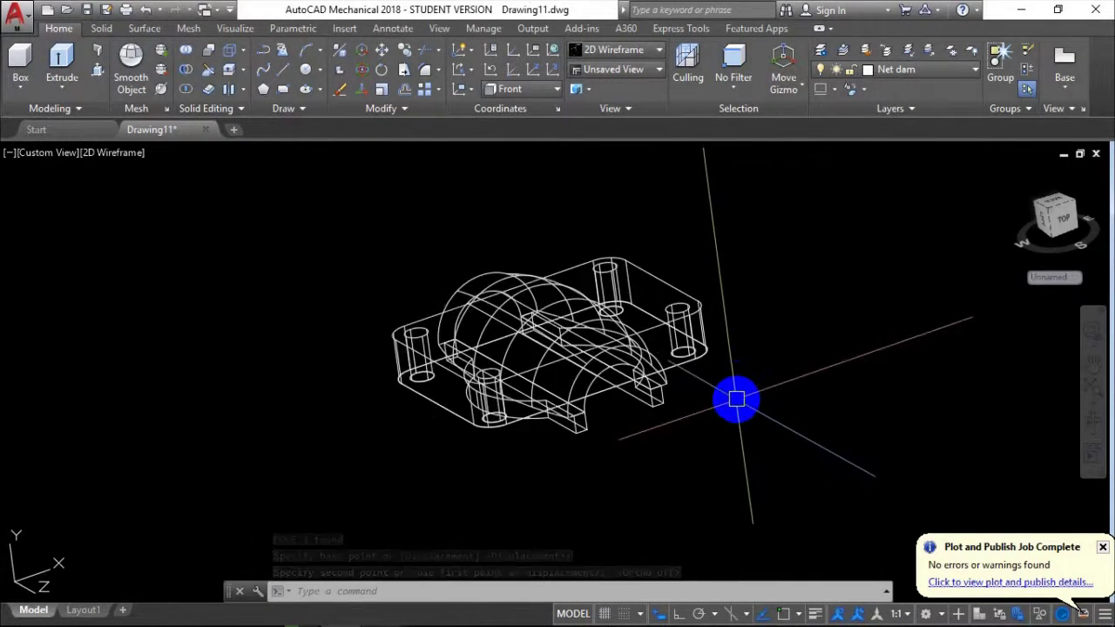
middle_drag(734, 406, 701, 402)
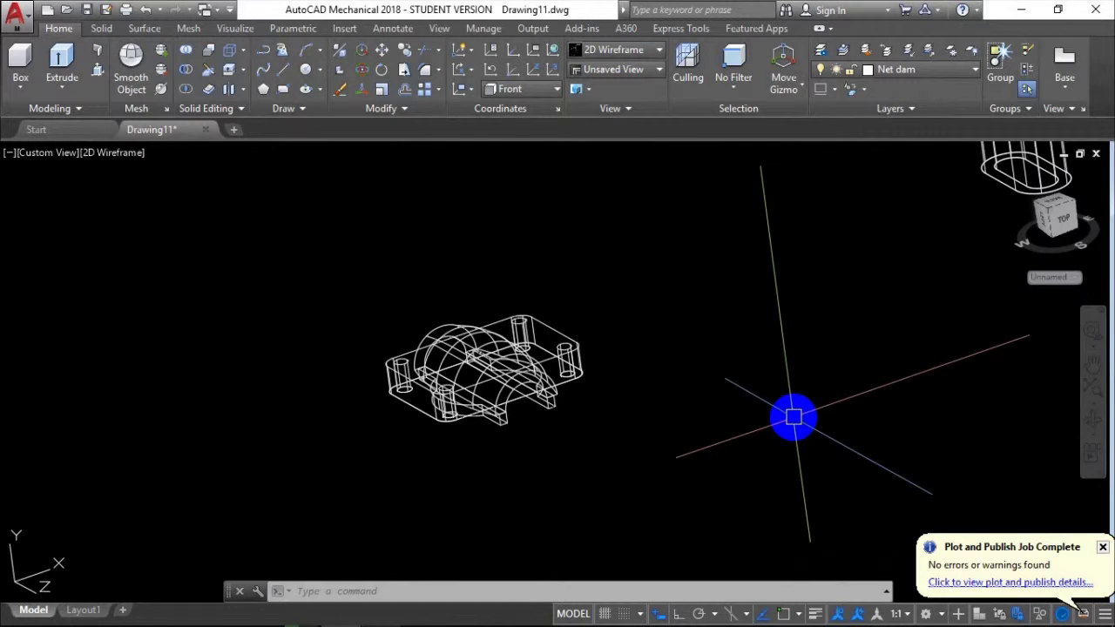
text(uni)
Union the nine housing solids into one body using a crossing window
key(Return)
click(727, 501)
click(253, 269)
key(Return)
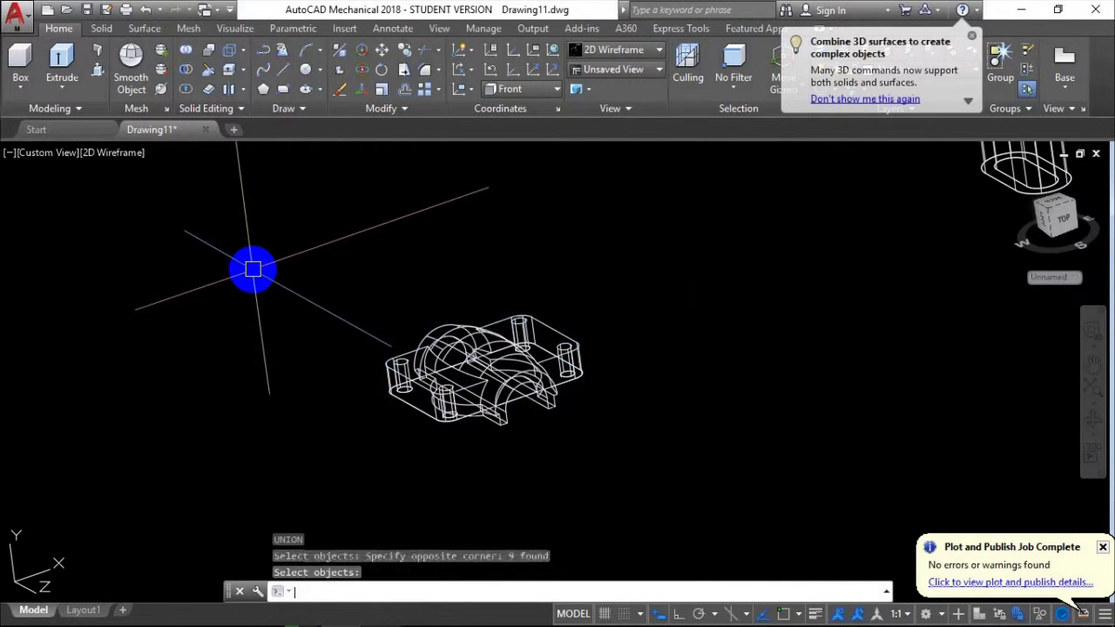
mouse_move(658, 368)
middle_down()
mouse_move(691, 351)
mouse_move(824, 331)
mouse_move(670, 391)
mouse_move(501, 483)
mouse_move(650, 331)
mouse_move(563, 430)
mouse_move(863, 274)
mouse_move(898, 267)
mouse_move(917, 306)
mouse_move(571, 360)
middle_up()
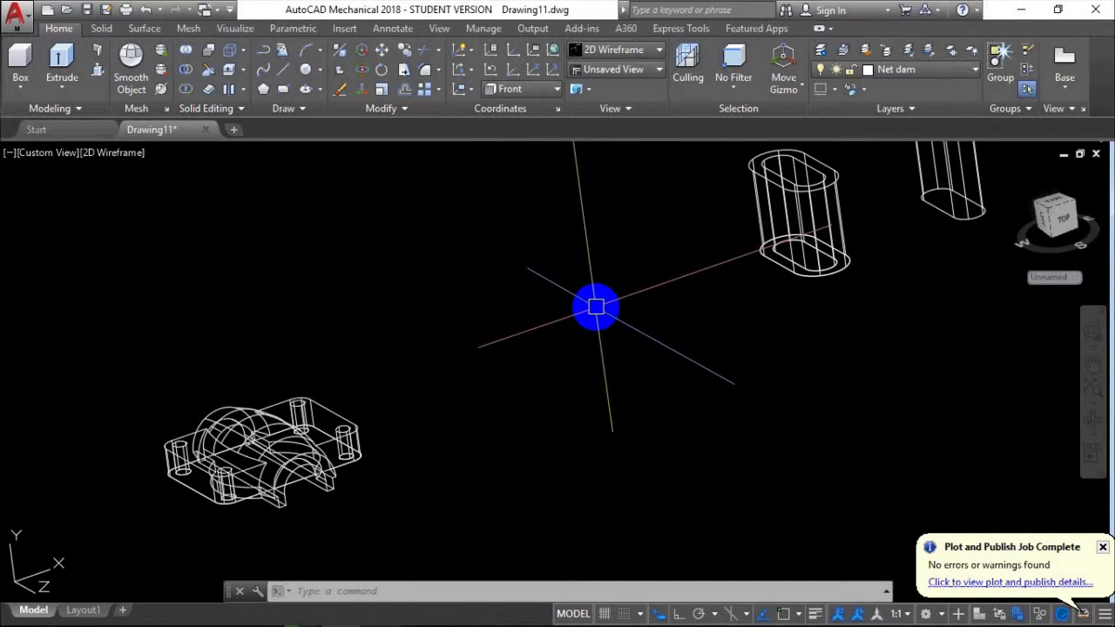
mouse_move(594, 313)
shift+middle_down()
mouse_move(546, 326)
mouse_move(696, 253)
mouse_move(754, 470)
shift+middle_up()
scroll(666, 248, up, 3)
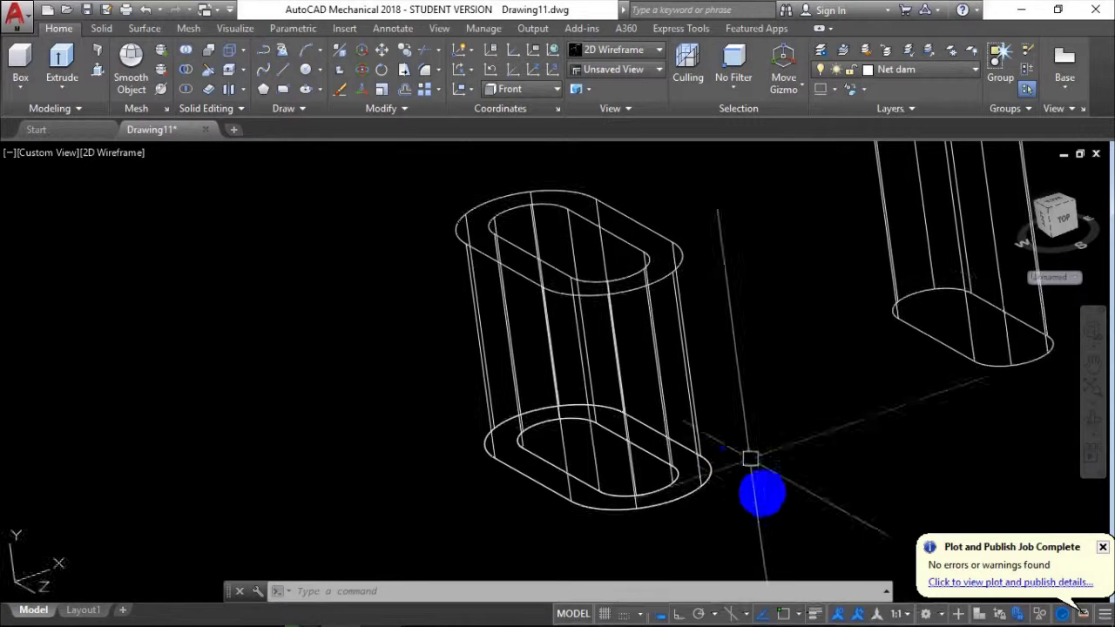
Move the left oblong tube, taking its base geometric centre as base point
click(766, 494)
click(378, 426)
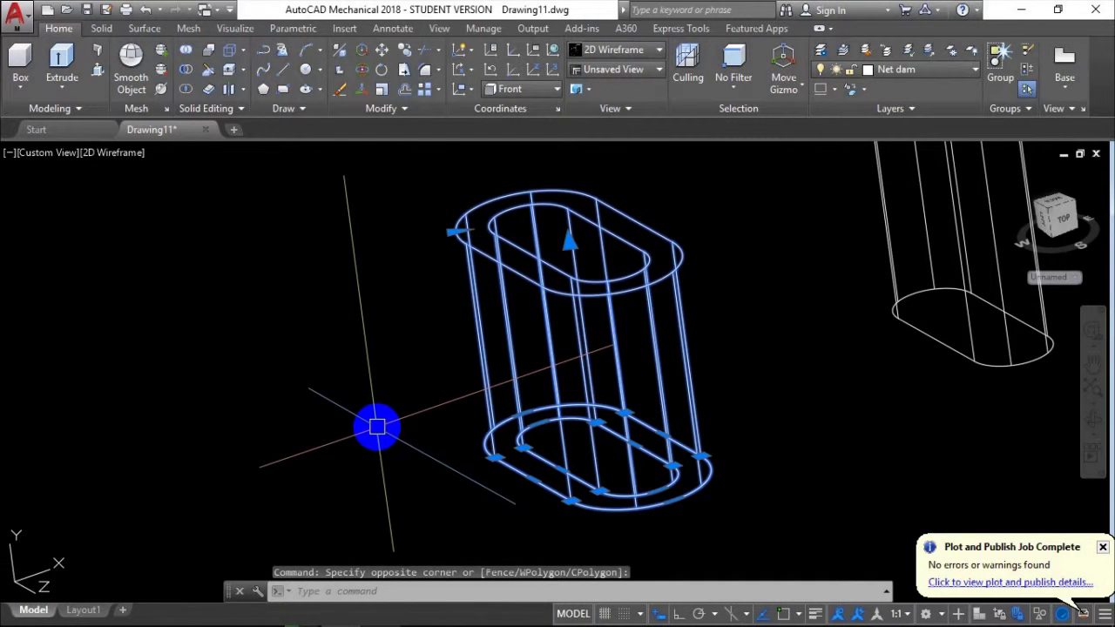
text(m)
key(Return)
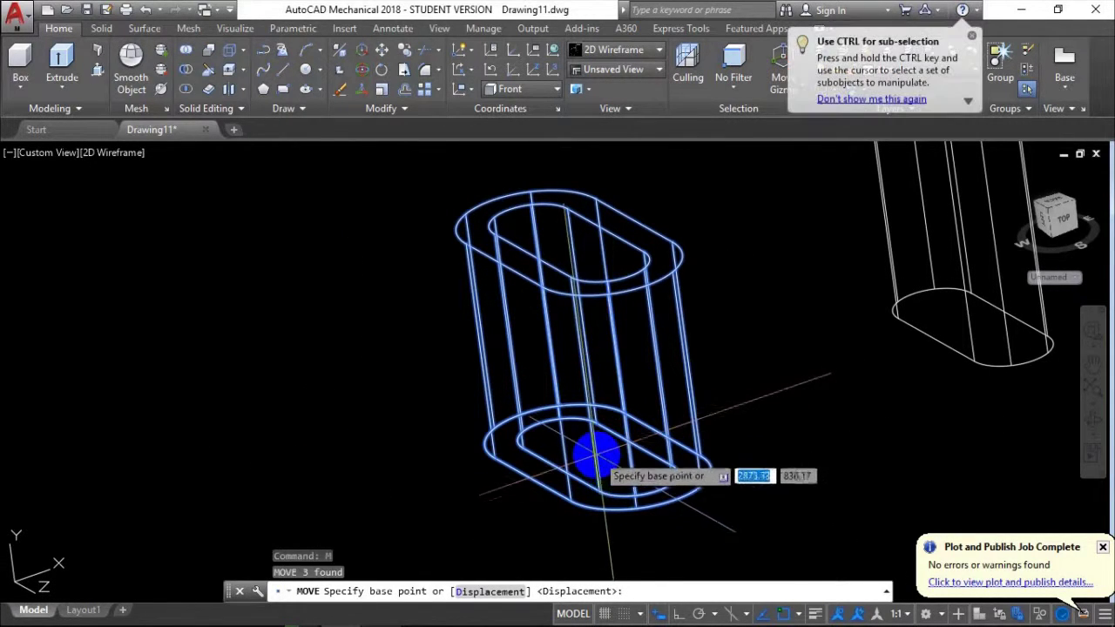
scroll(597, 470, up, 3)
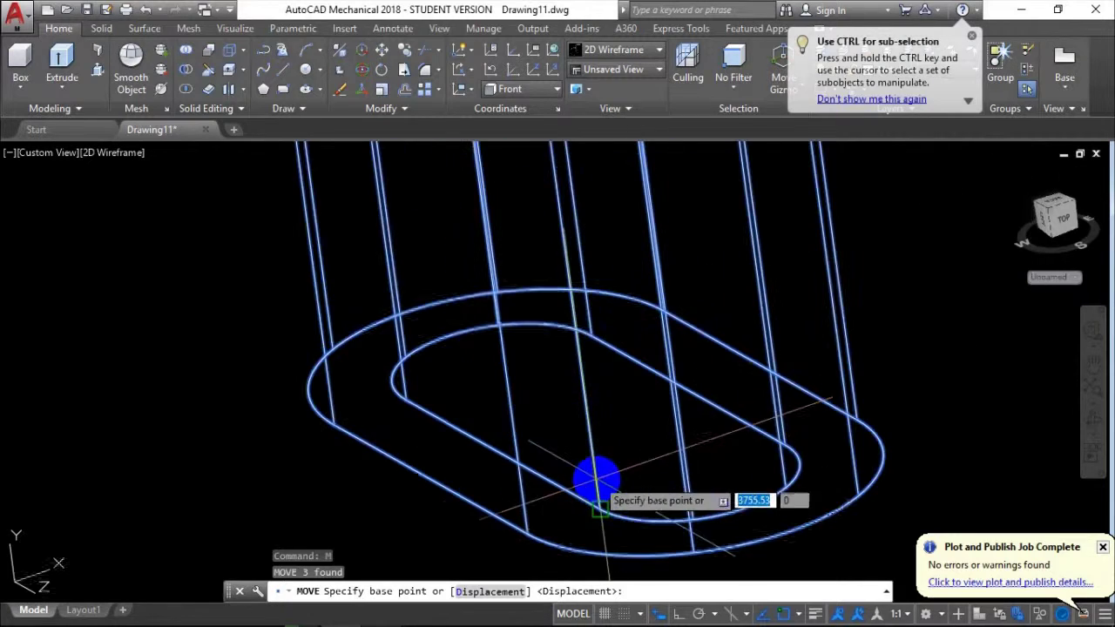
scroll(593, 423, down, 5)
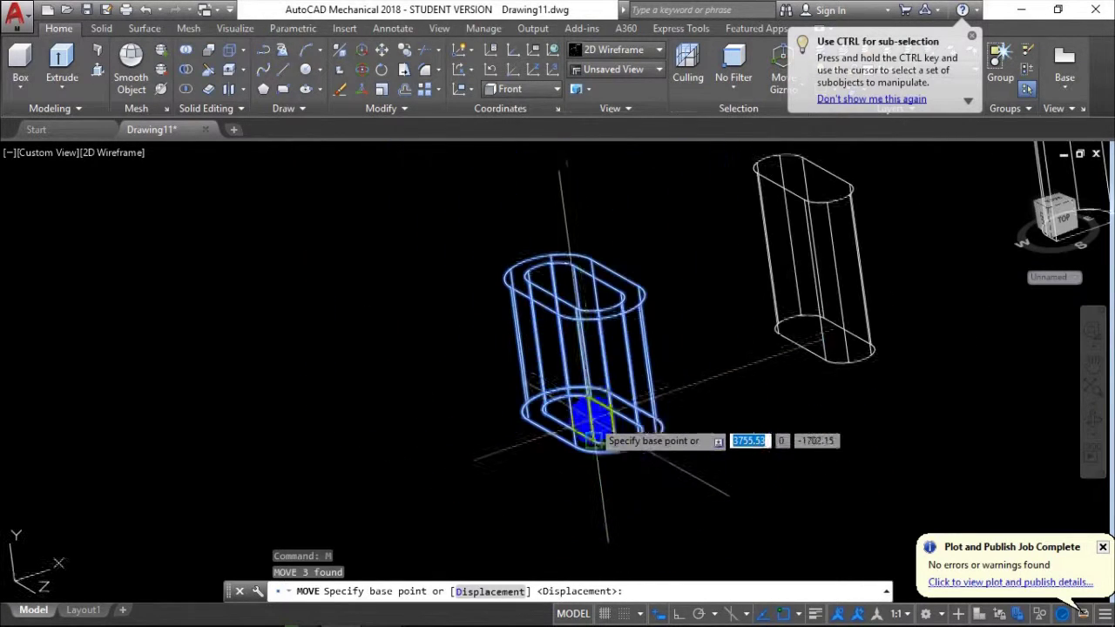
shift+right_click(601, 424)
click(671, 251)
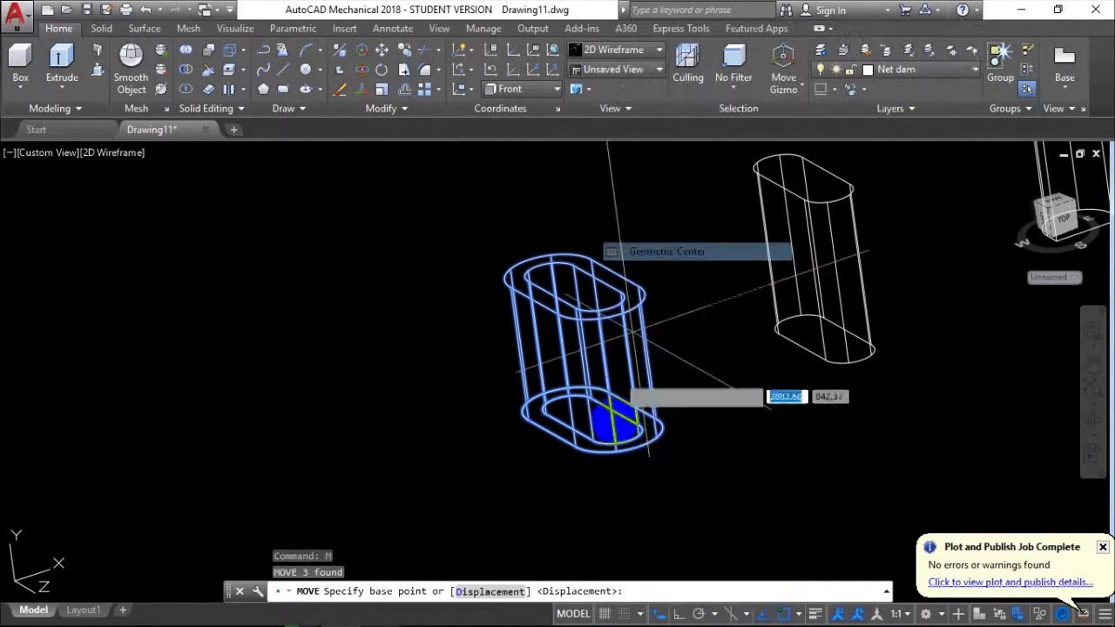
scroll(601, 451, up, 3)
click(585, 378)
Drop the tube onto the housing's central dome and reselect it
scroll(418, 348, down, 3)
middle_drag(348, 381, 914, 179)
scroll(585, 418, up, 2)
scroll(554, 383, up, 2)
scroll(530, 364, up, 2)
scroll(601, 345, up, 1)
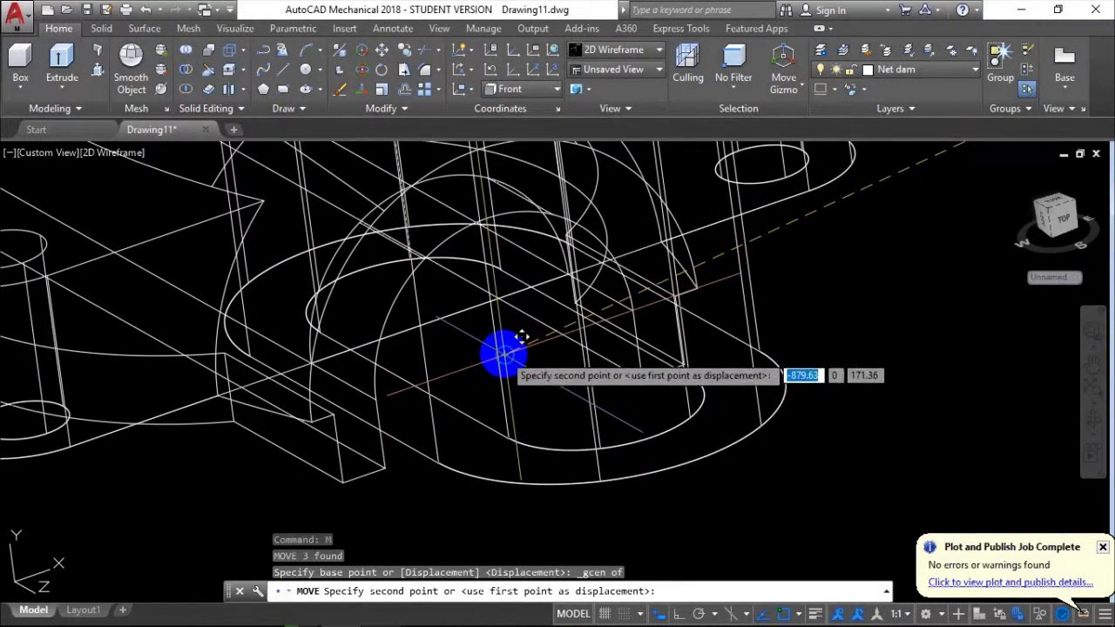
click(503, 353)
scroll(522, 366, down, 5)
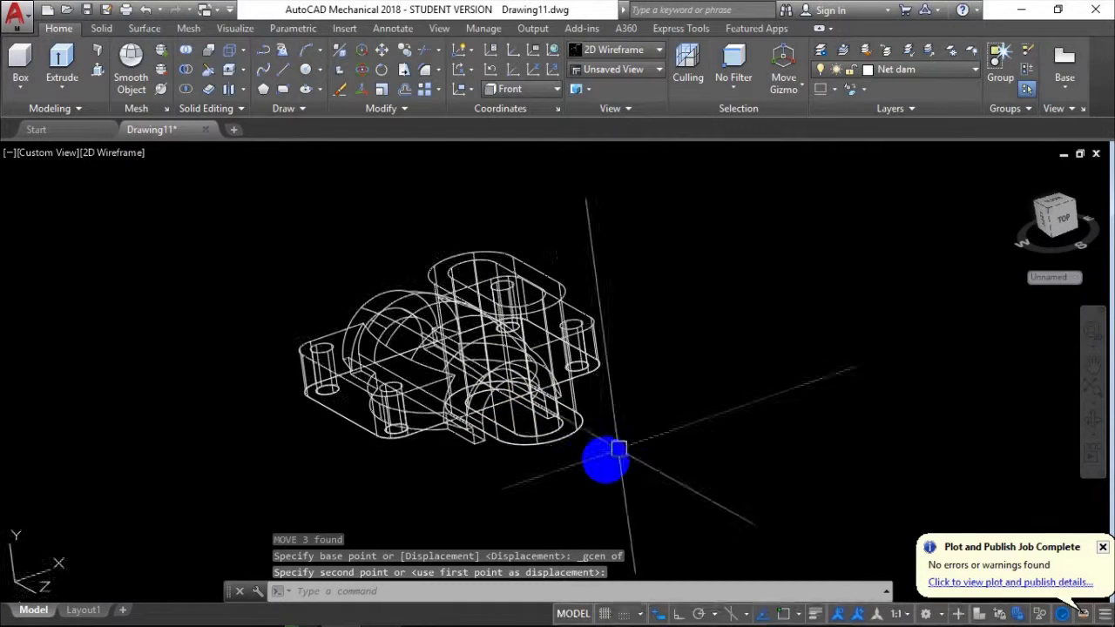
click(567, 438)
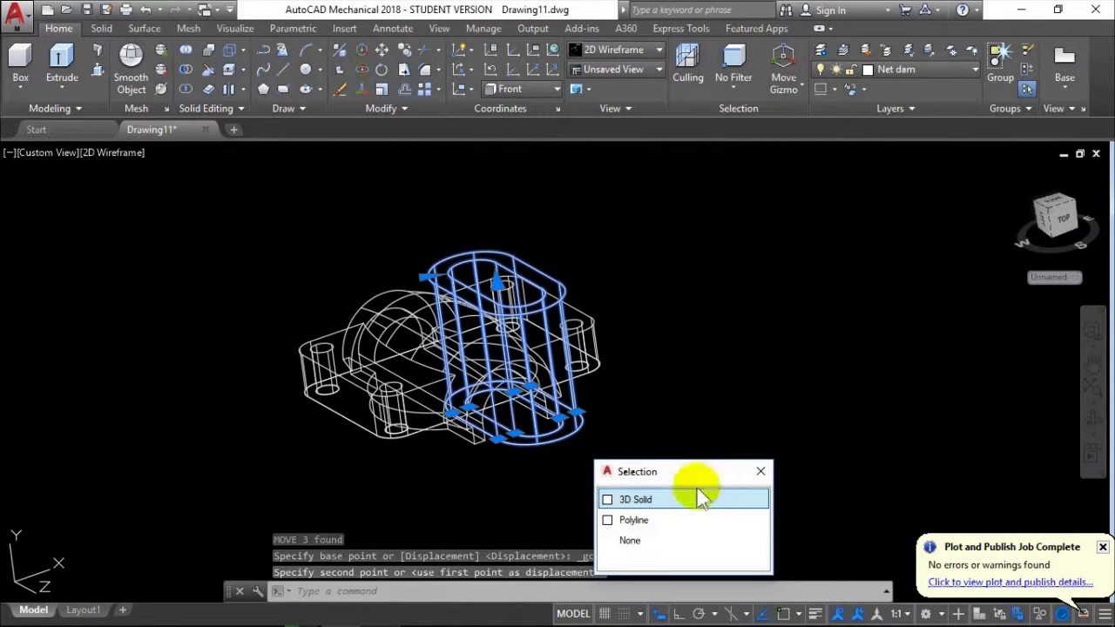
Move the tube's 3D solid from its base centre as base point
click(673, 500)
text(m)
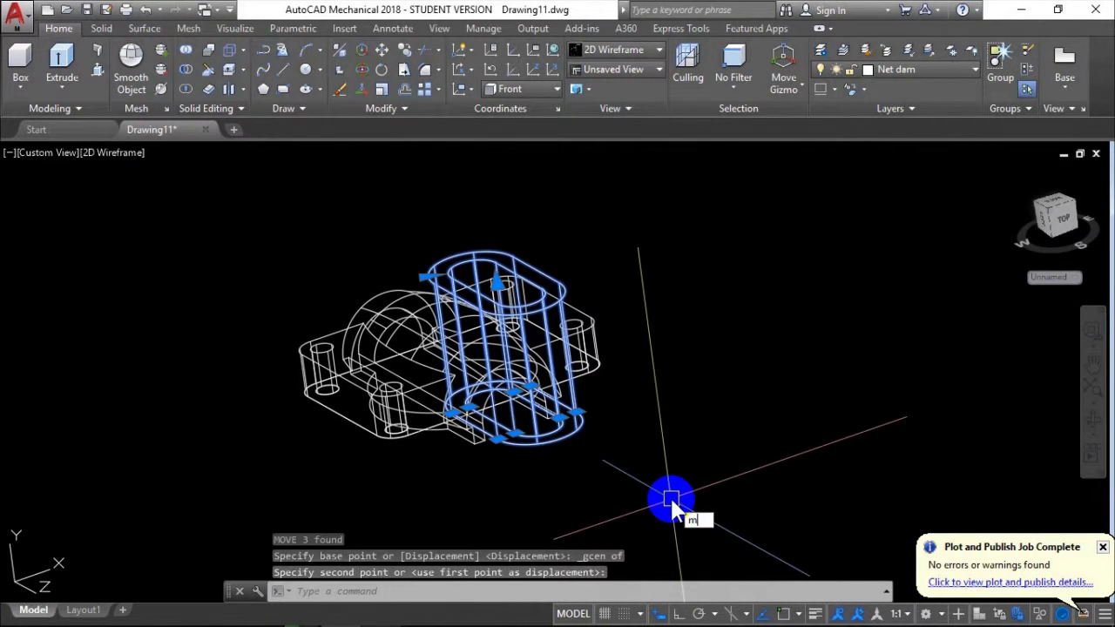
key(Return)
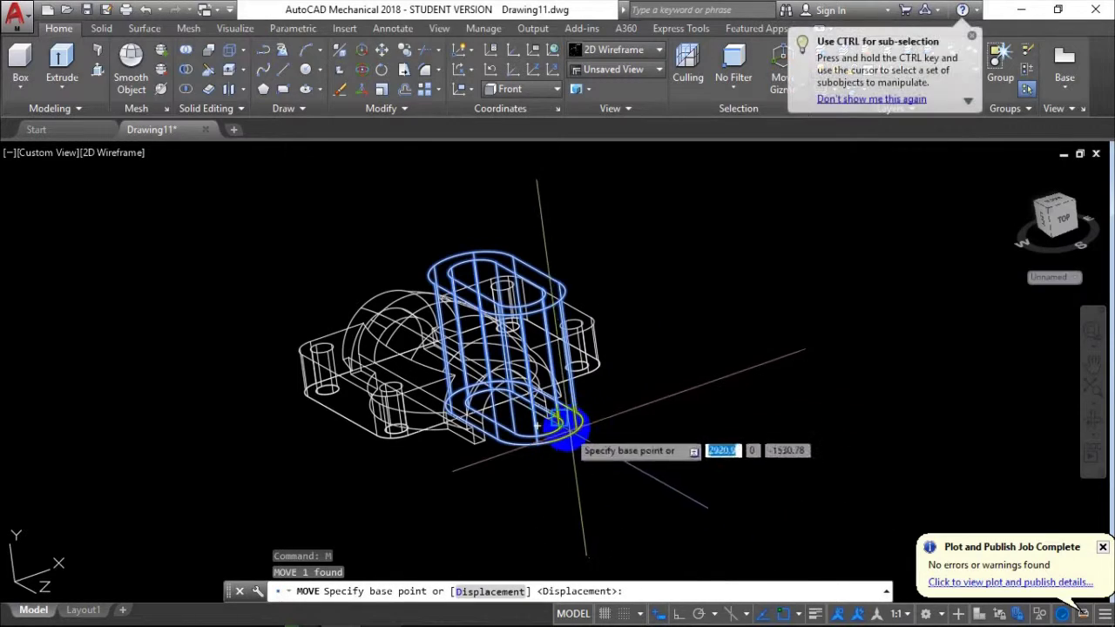
scroll(505, 457, up, 5)
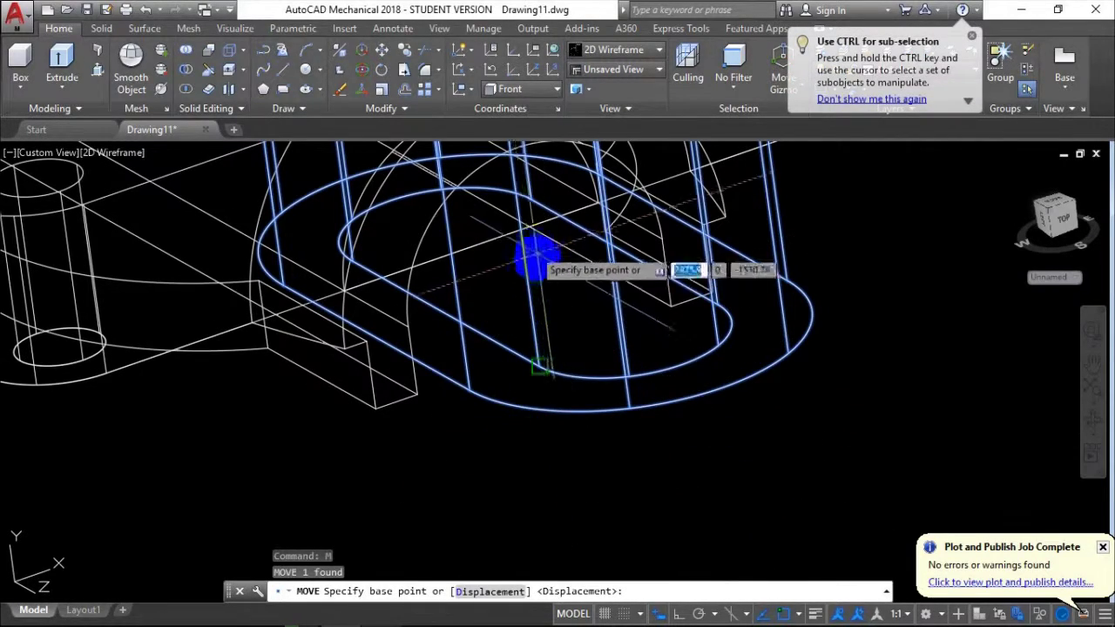
middle_drag(535, 253, 510, 348)
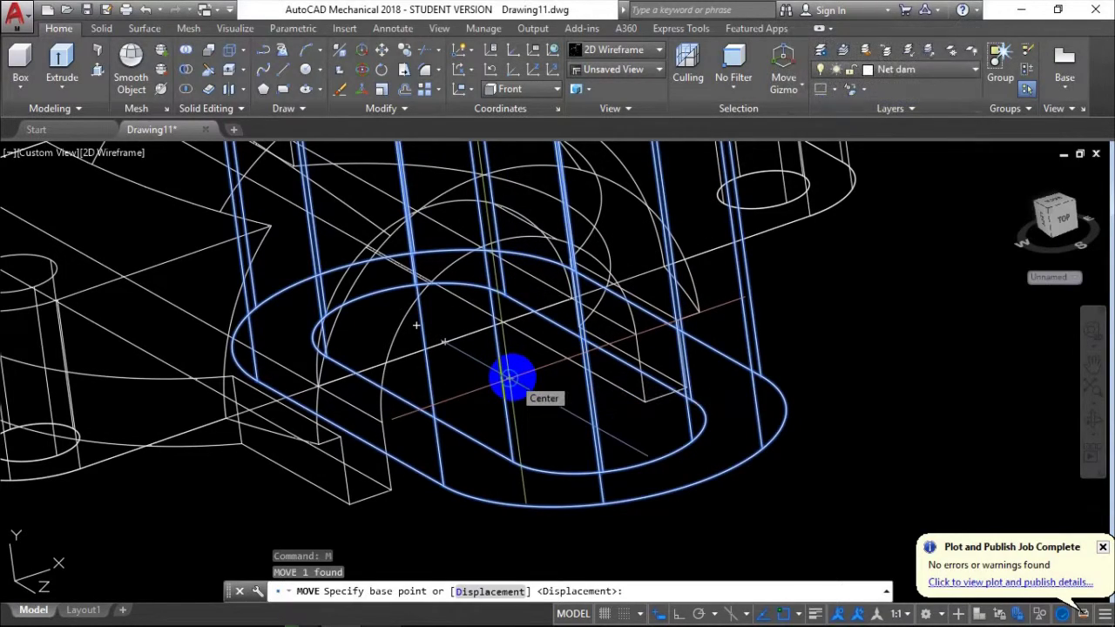
click(512, 377)
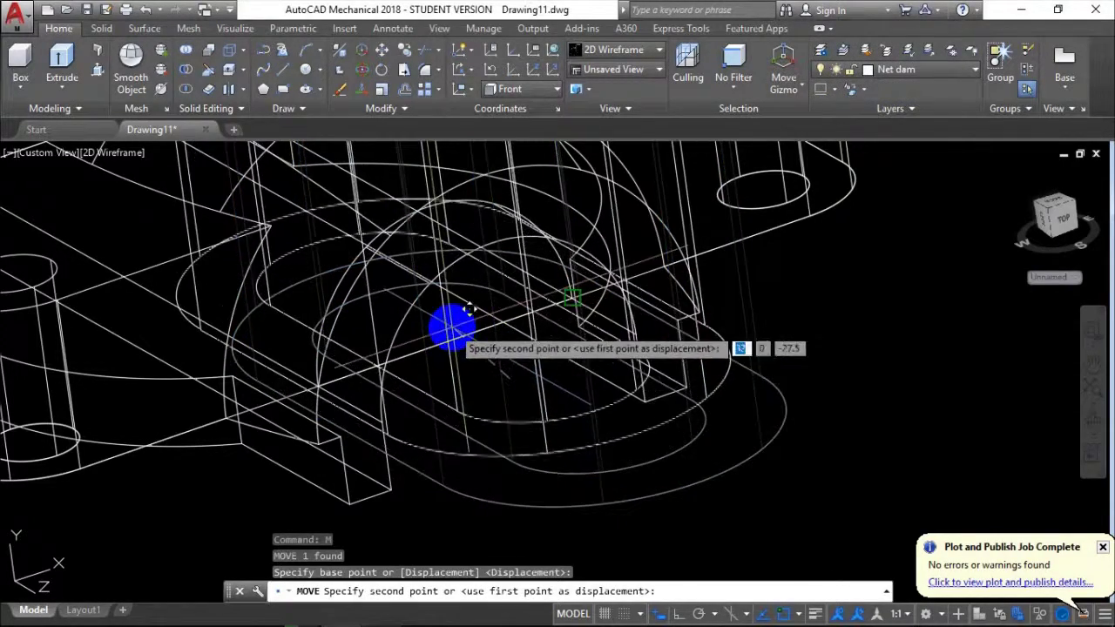
With Ortho on, shift the tube 107.5 (215/2 via 'CAL) straight down into the housing
click(677, 615)
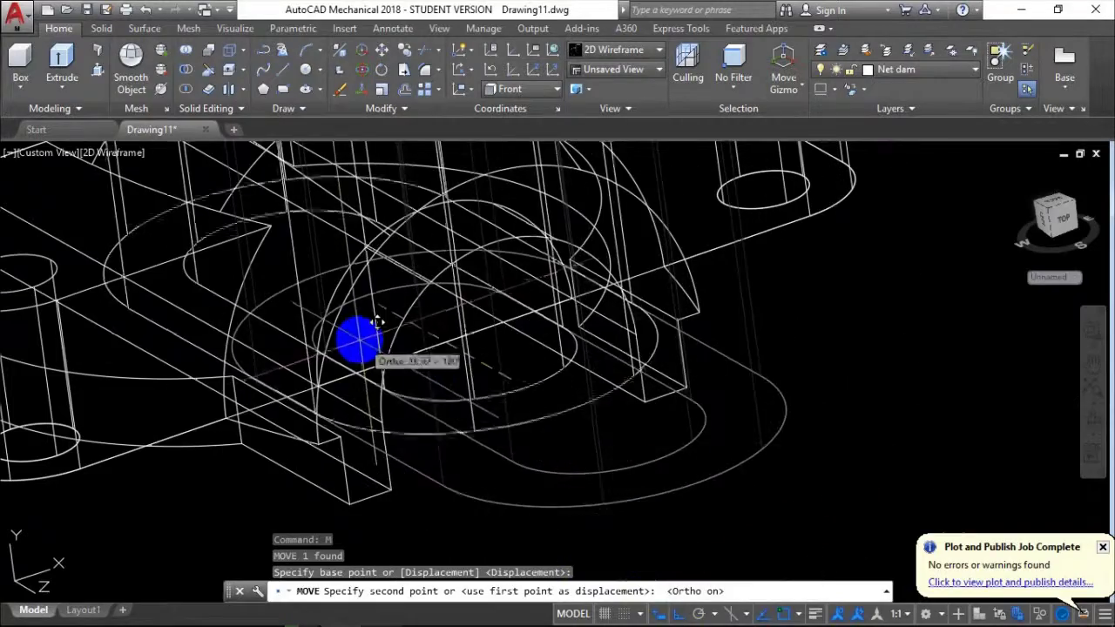
scroll(519, 418, down, 3)
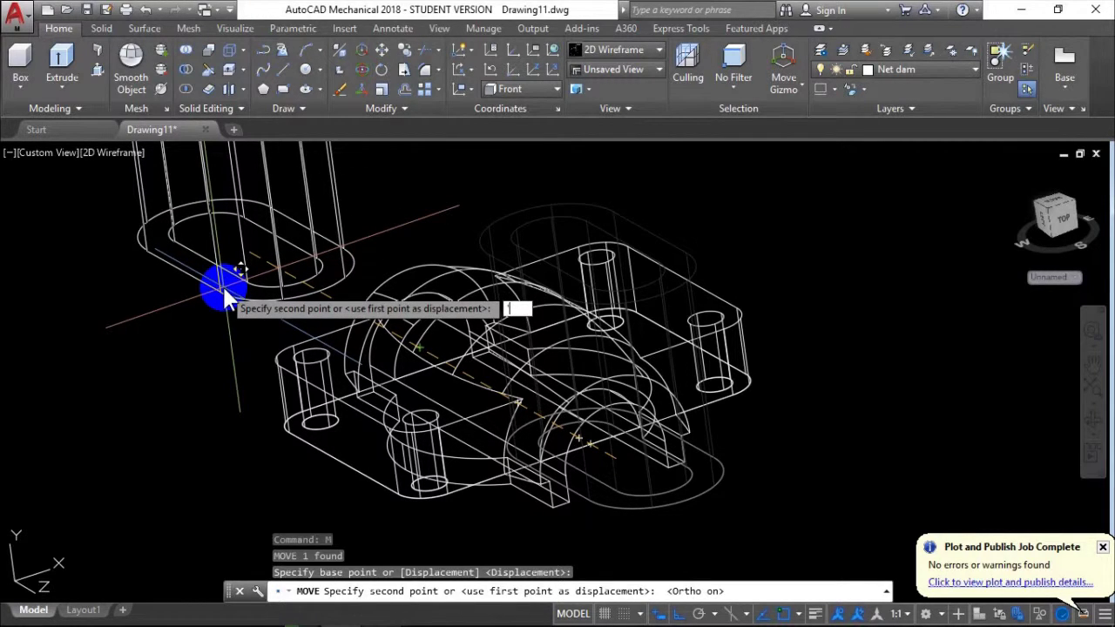
text('cal)
key(Return)
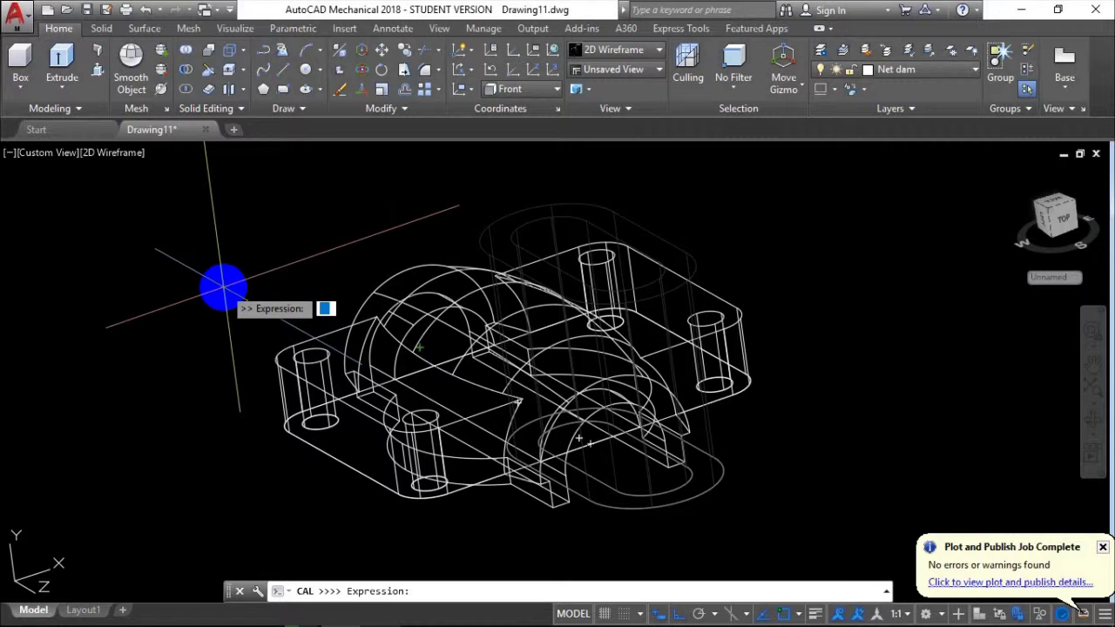
text(215/2)
key(Return)
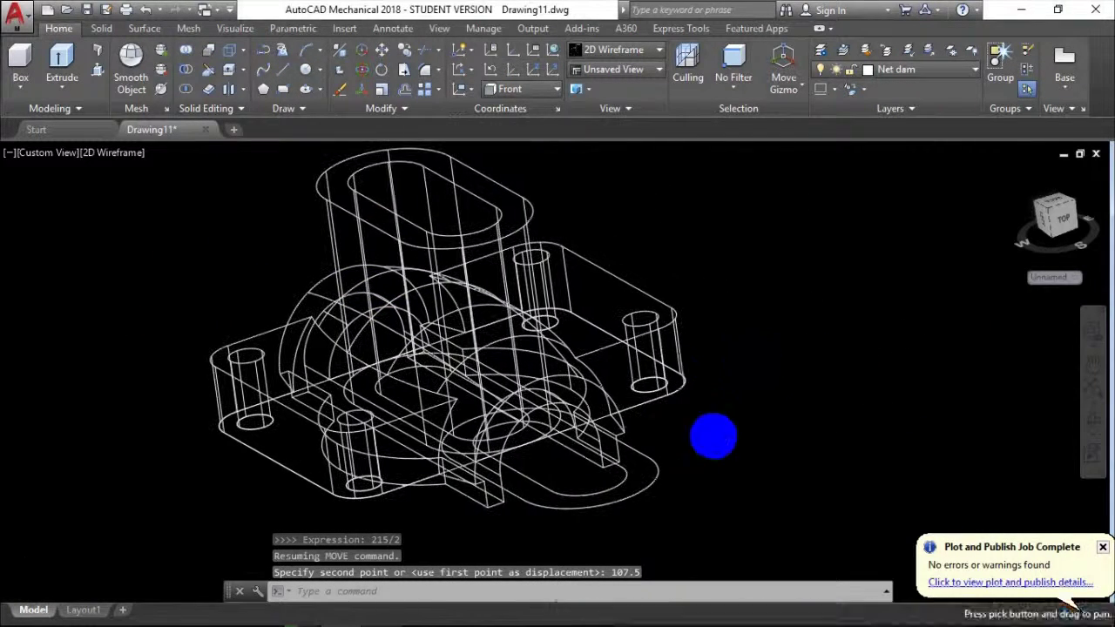
click(640, 492)
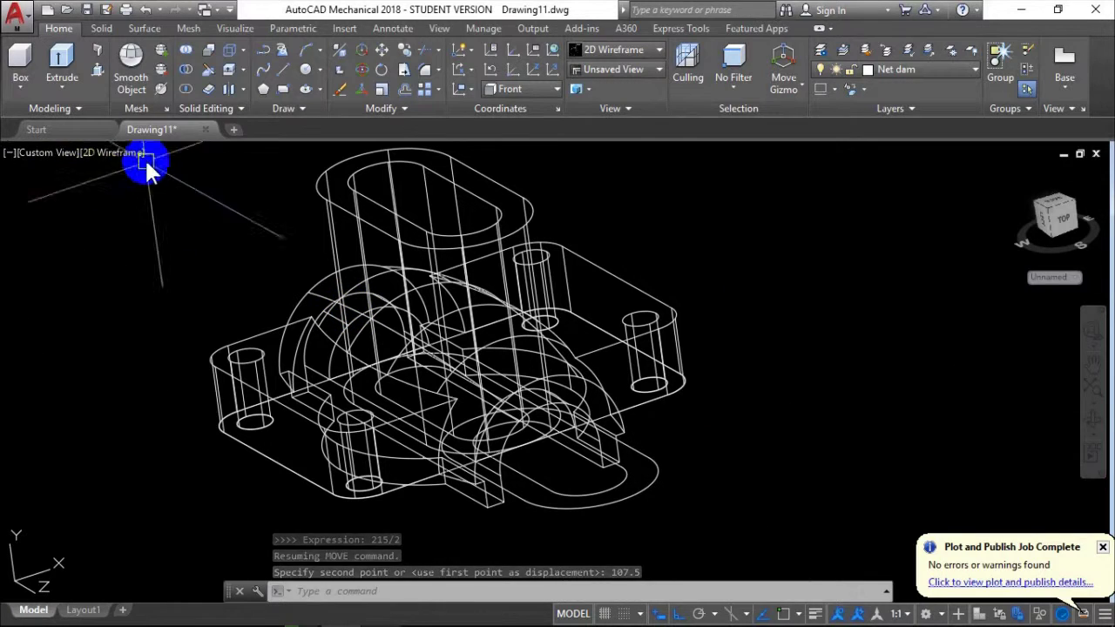
click(122, 153)
Switch to shaded display and erase the leftover oblong outline arcs
click(217, 264)
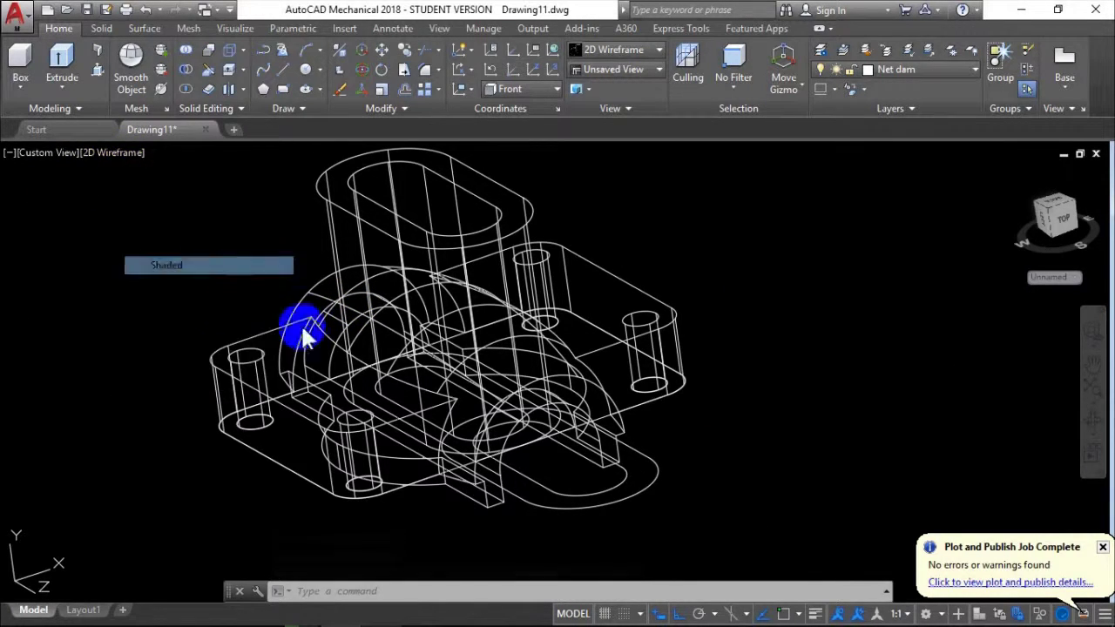
middle_drag(620, 463, 588, 450)
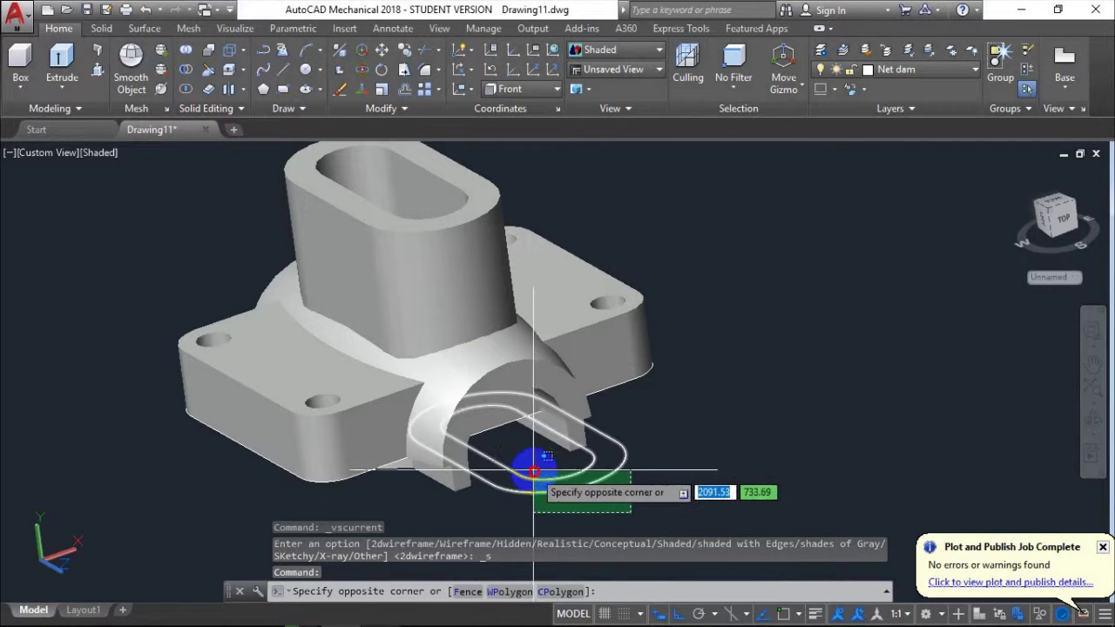
click(731, 477)
key(Return)
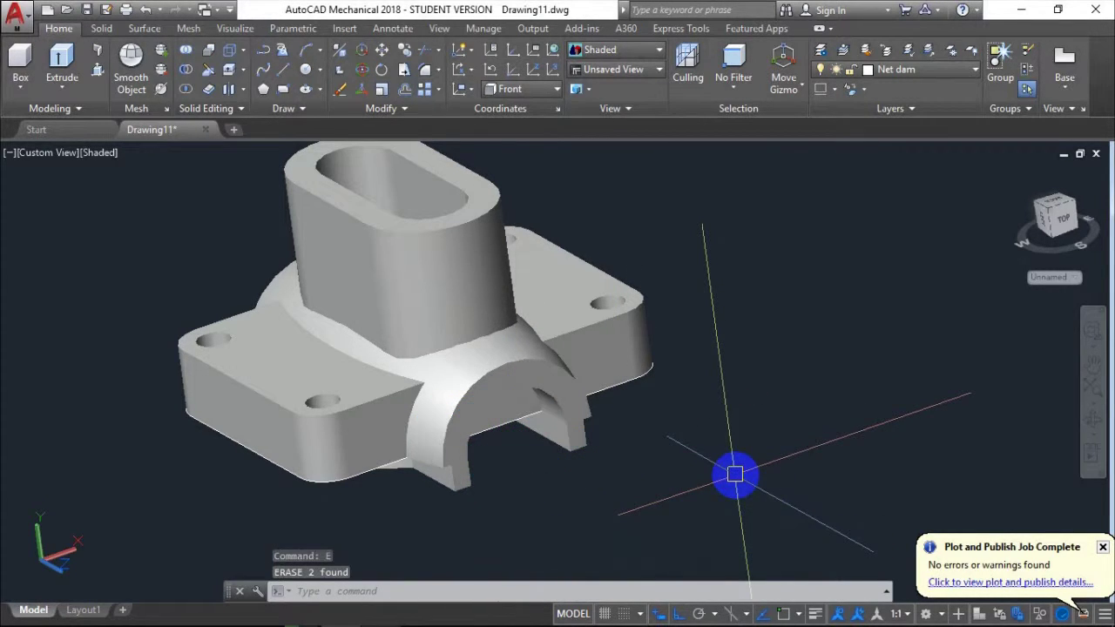
Cancel a union attempt and start moving the tall rounded prism
middle_drag(734, 474, 716, 473)
middle_drag(728, 374, 728, 420)
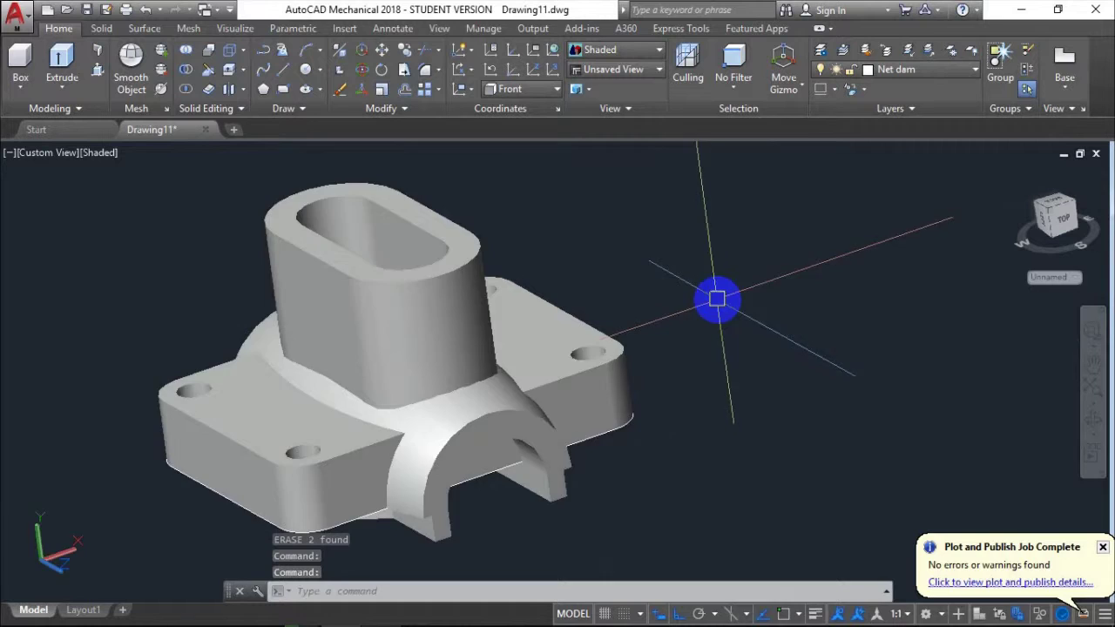
scroll(716, 299, down, 3)
middle_drag(706, 323, 386, 360)
scroll(648, 336, down, 3)
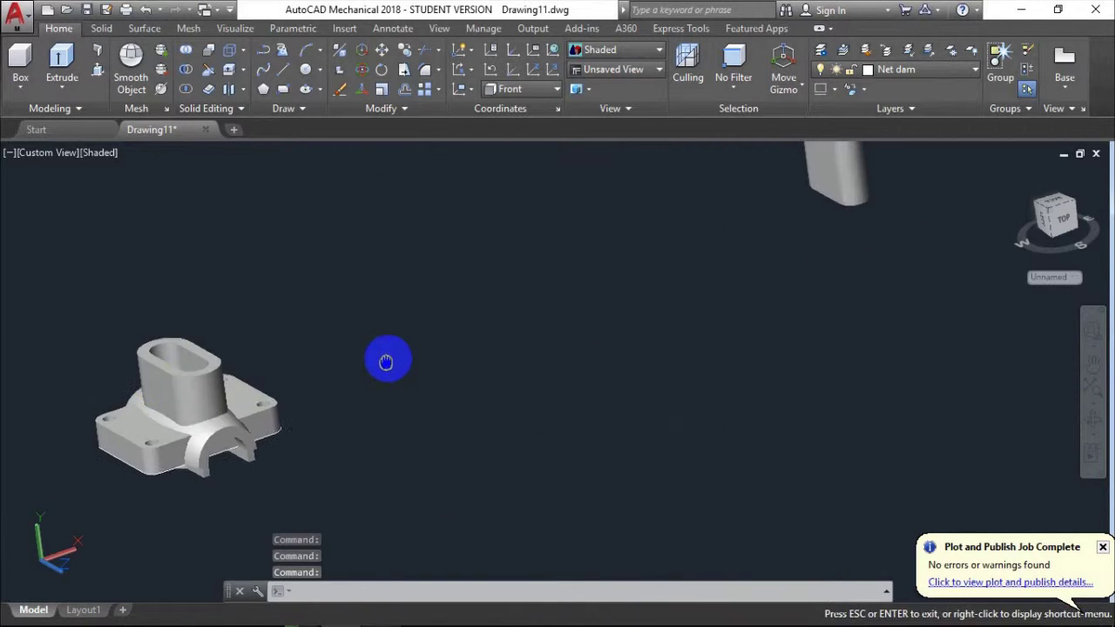
middle_drag(393, 321, 615, 422)
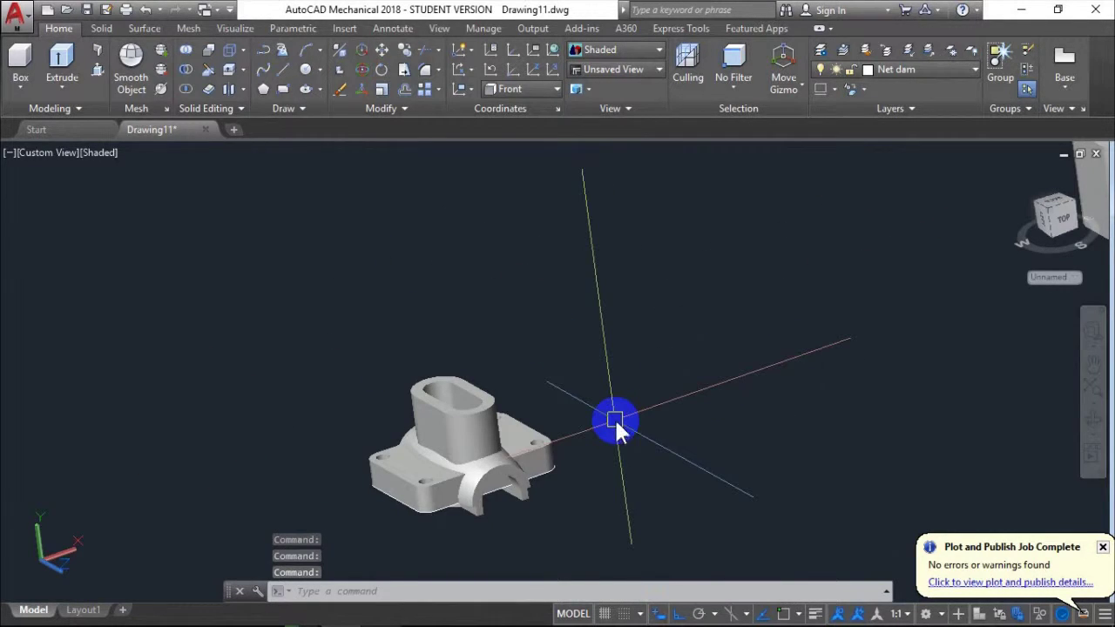
text(uni)
key(Return)
key(Escape)
scroll(763, 238, up, 5)
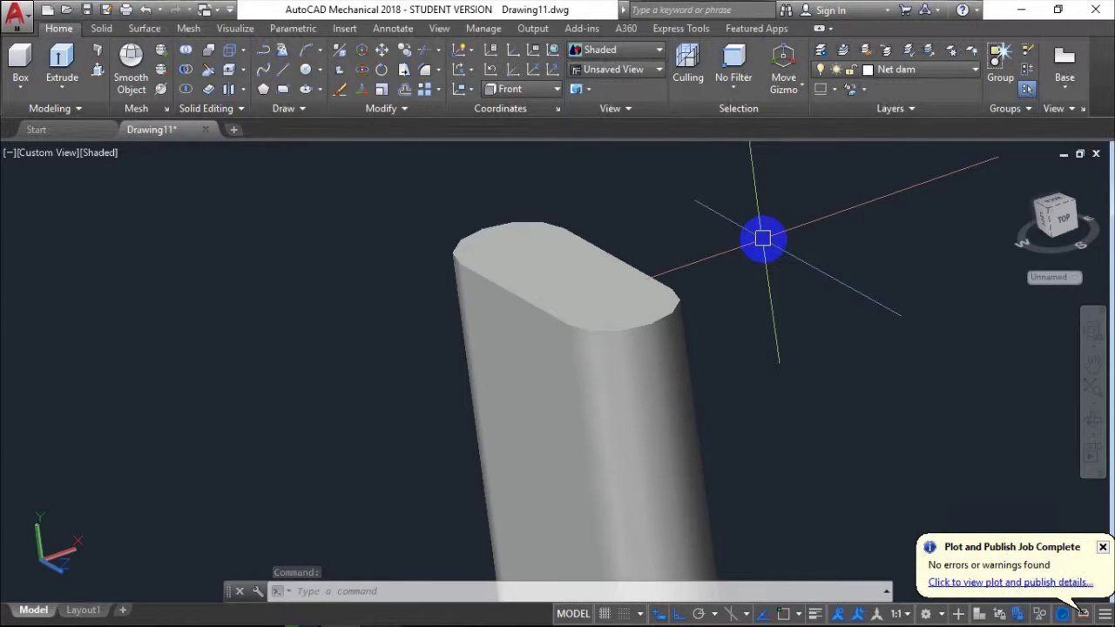
text(m)
key(Return)
click(635, 311)
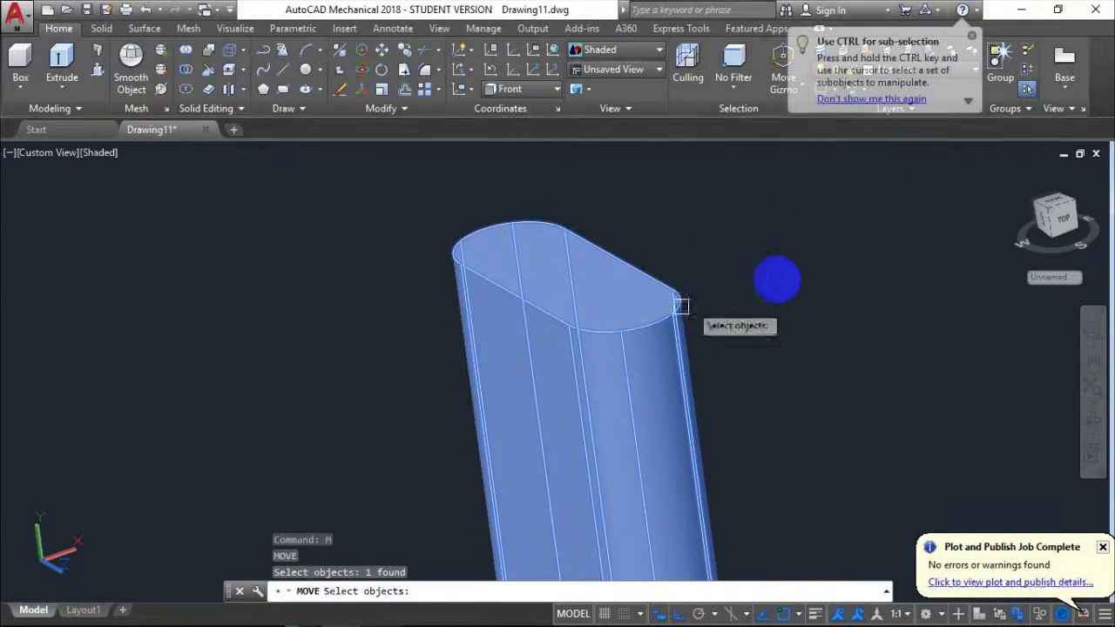
key(Return)
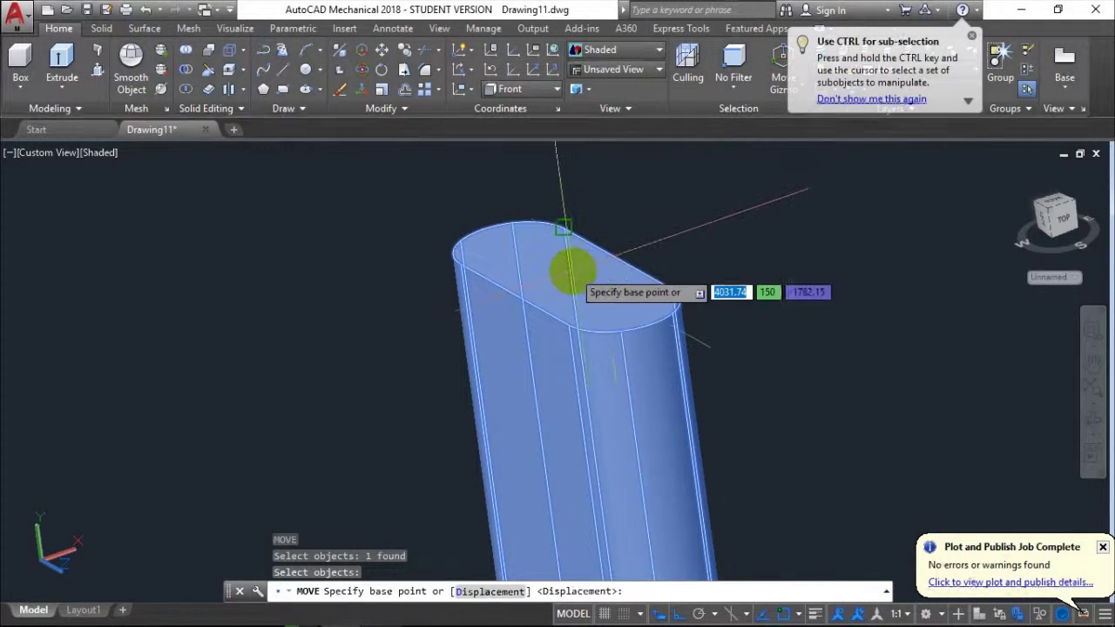
Make a first move of the prism using its geometric centre as base point
shift+right_click(566, 283)
click(615, 253)
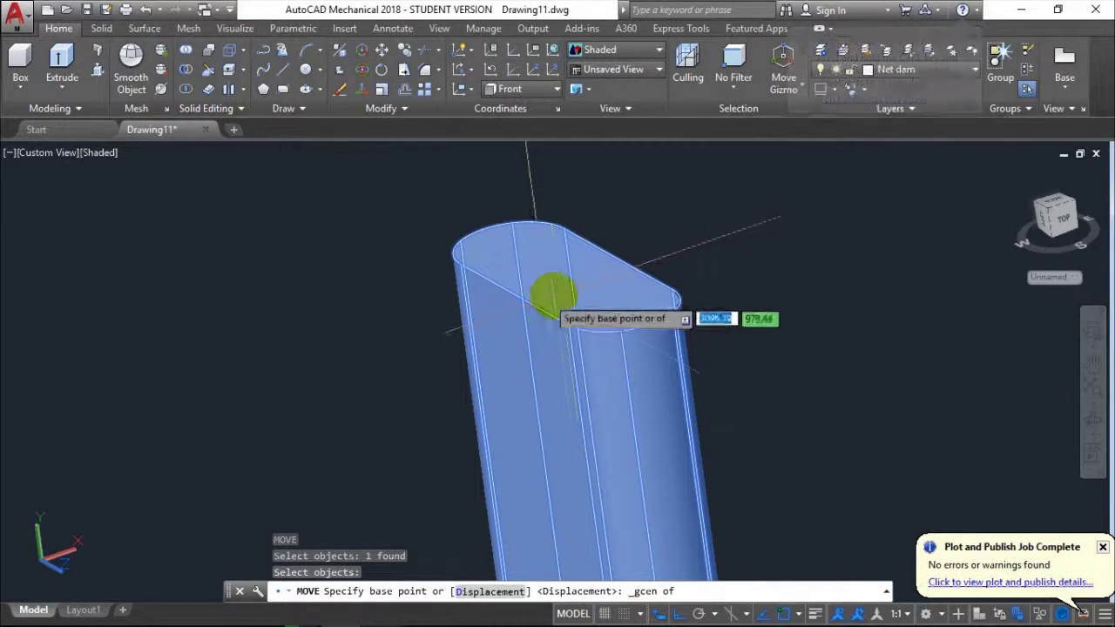
shift+middle_drag(677, 164, 622, 281)
scroll(468, 310, up, 3)
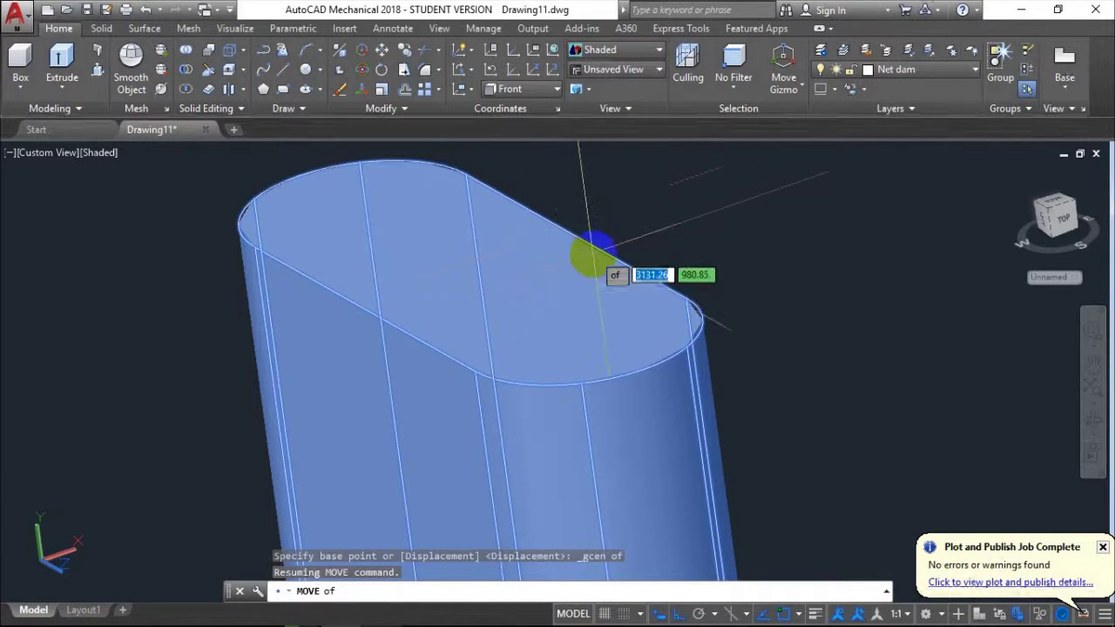
scroll(564, 356, down, 3)
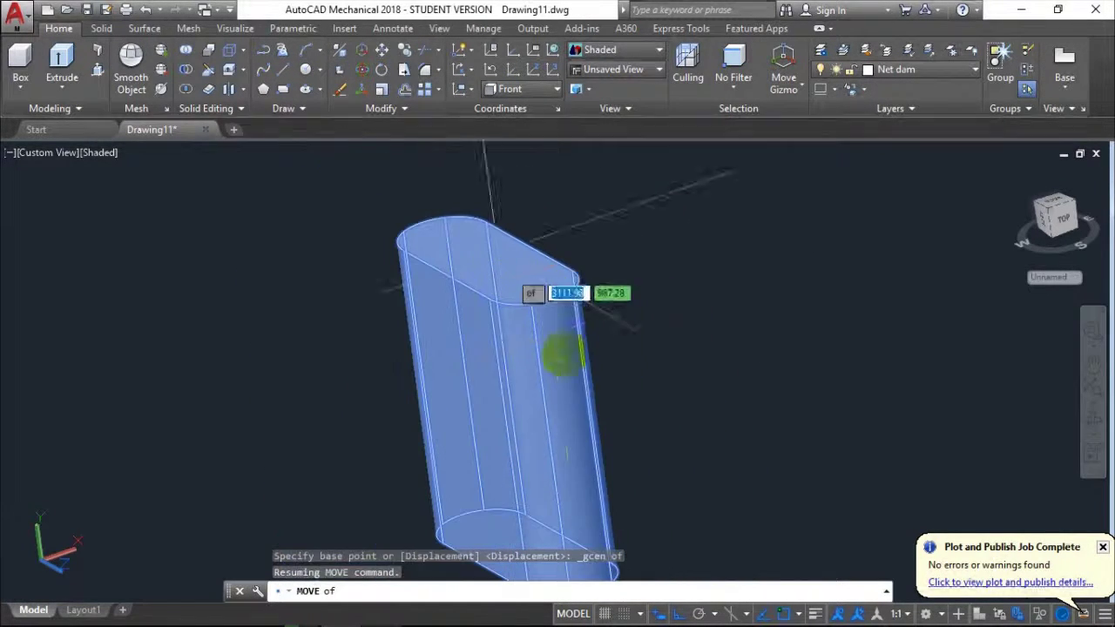
shift+middle_drag(570, 300, 530, 468)
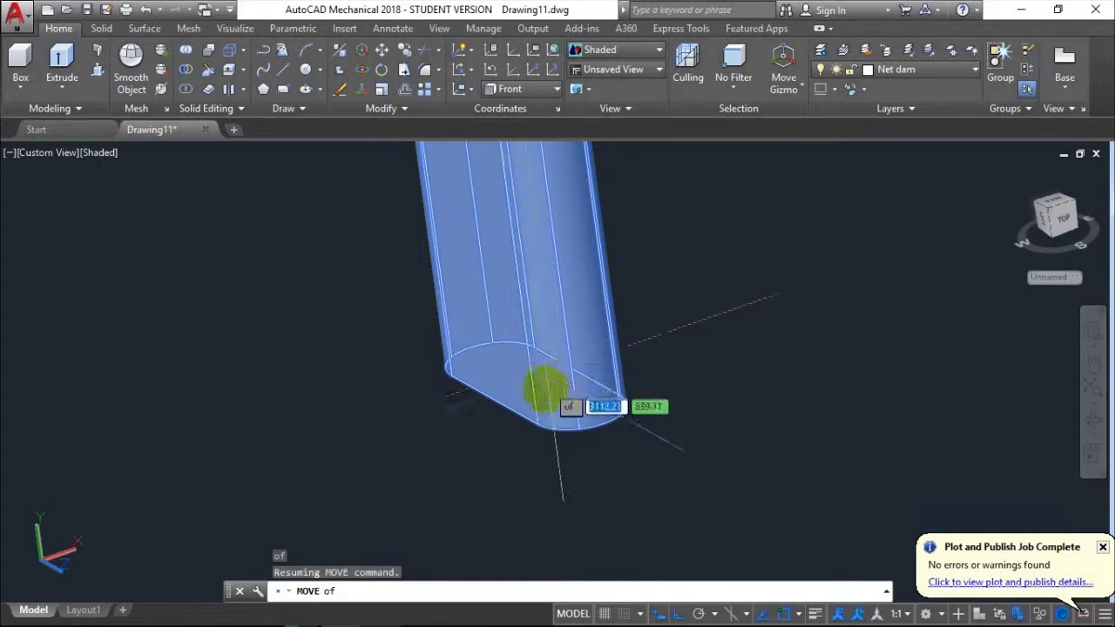
mouse_move(564, 377)
shift+middle_down()
mouse_move(578, 523)
mouse_move(590, 277)
shift+middle_up()
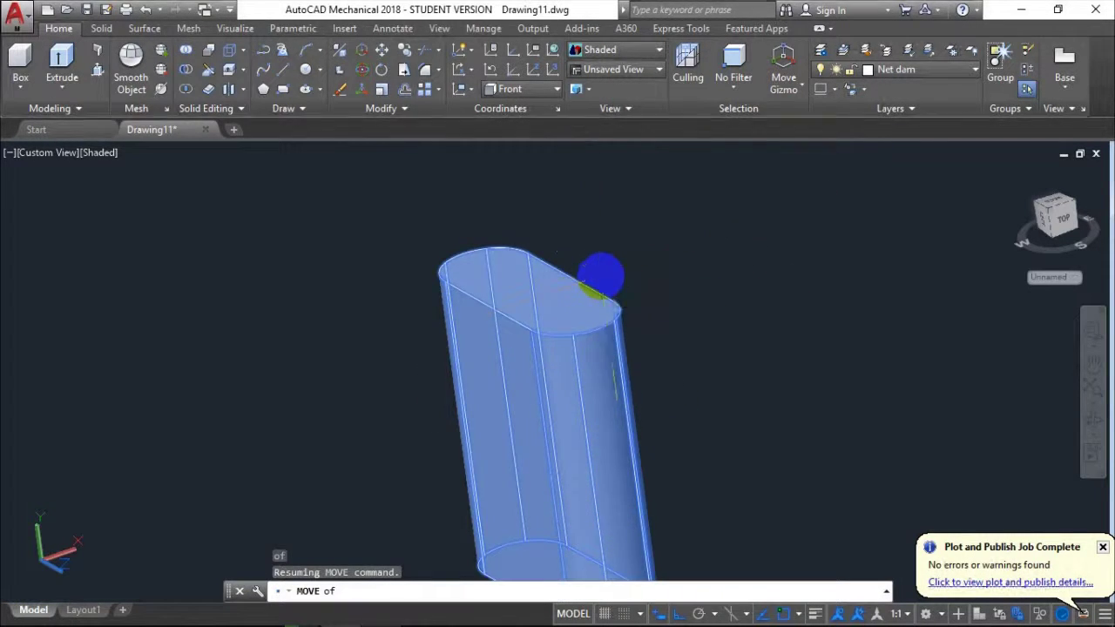
key(Return)
click(673, 275)
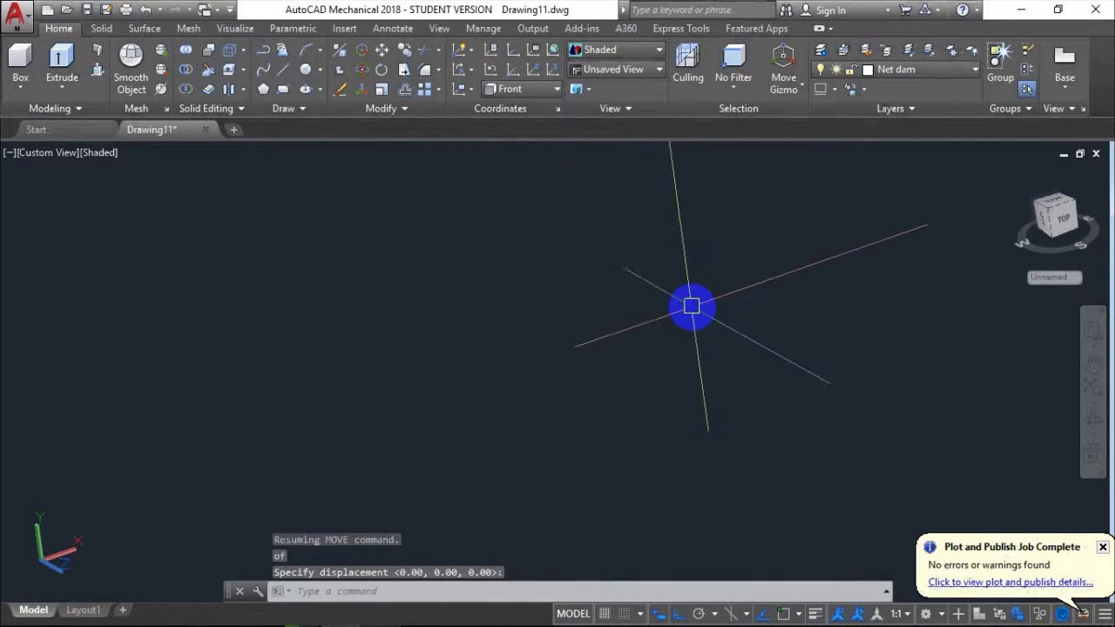
Reselect the prism and move it from its top-edge midpoint
scroll(707, 313, down, 5)
scroll(714, 316, down, 2)
middle_drag(746, 343, 677, 348)
scroll(642, 296, up, 2)
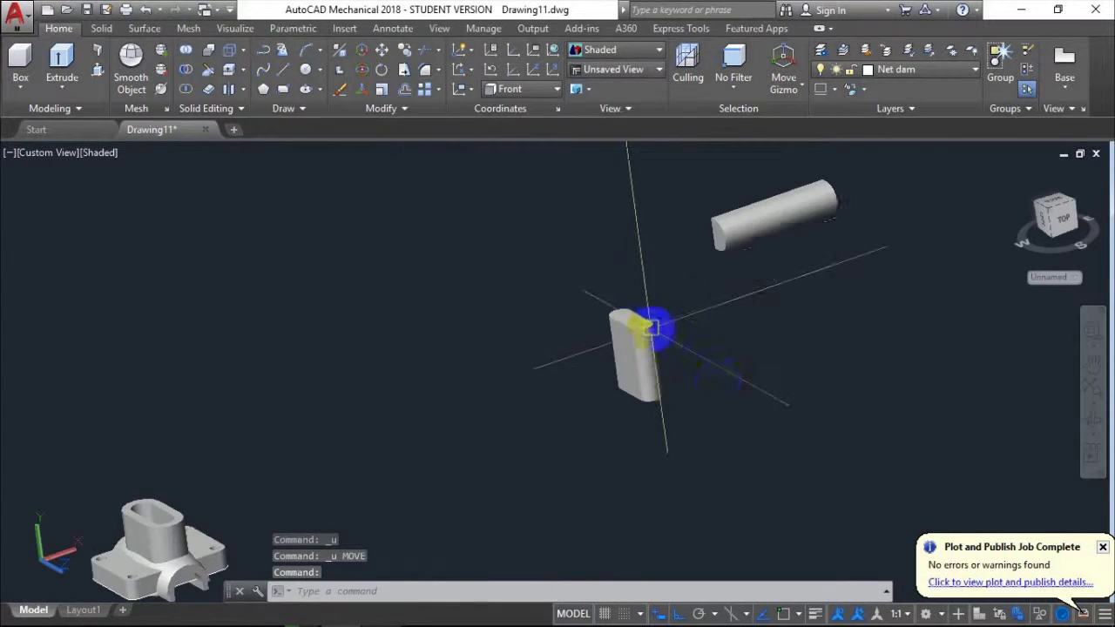
scroll(739, 415, up, 2)
click(557, 337)
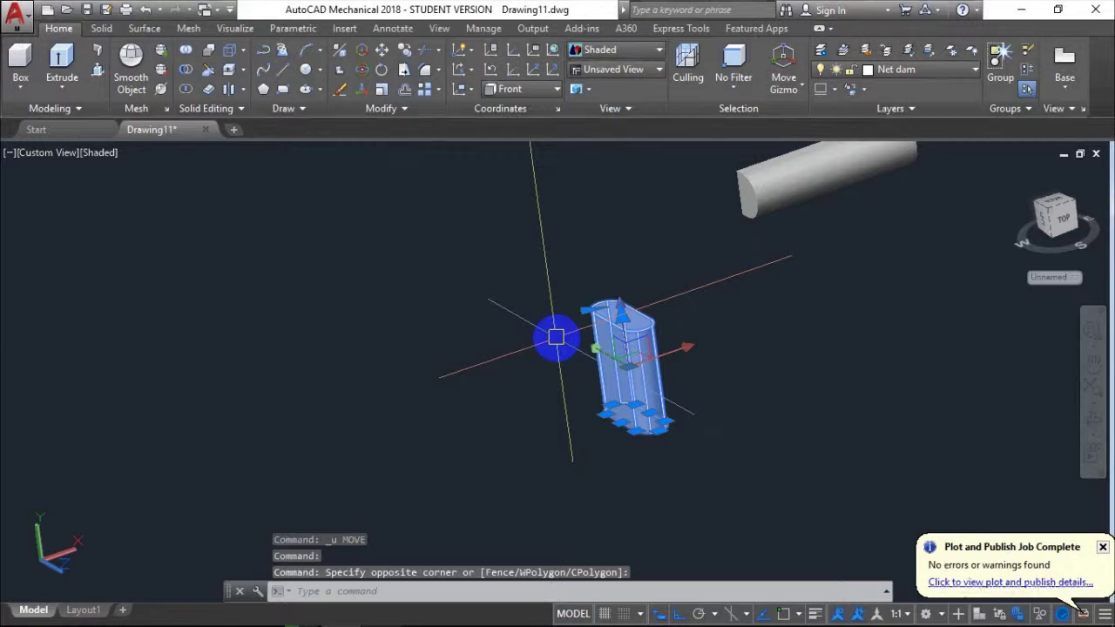
text(m)
key(Return)
scroll(622, 337, up, 2)
scroll(728, 286, up, 2)
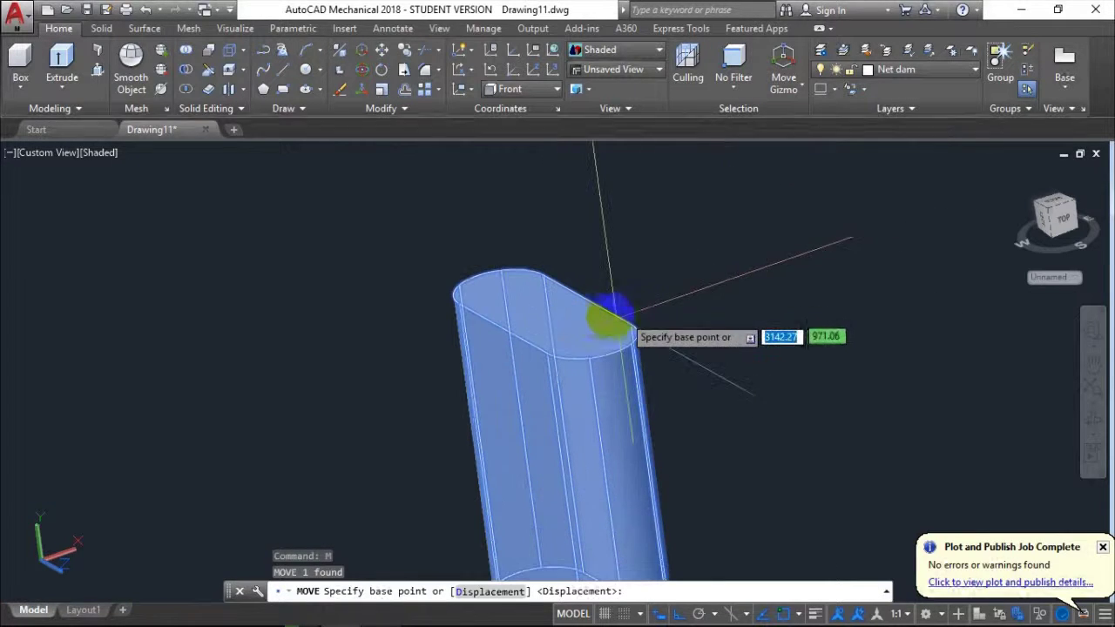
shift+right_click(585, 319)
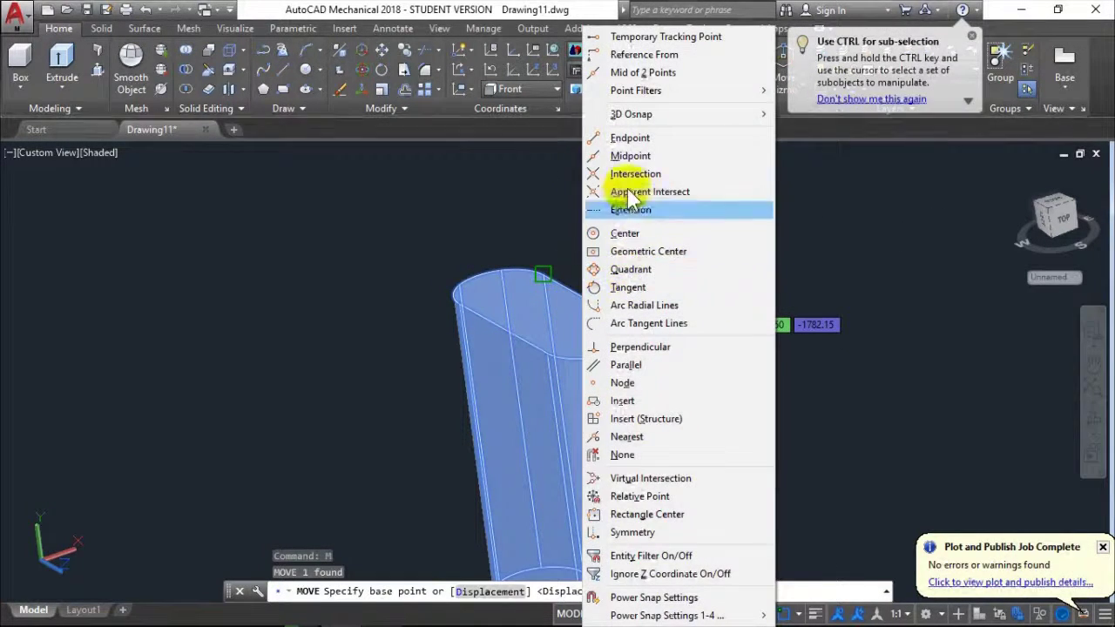
click(640, 158)
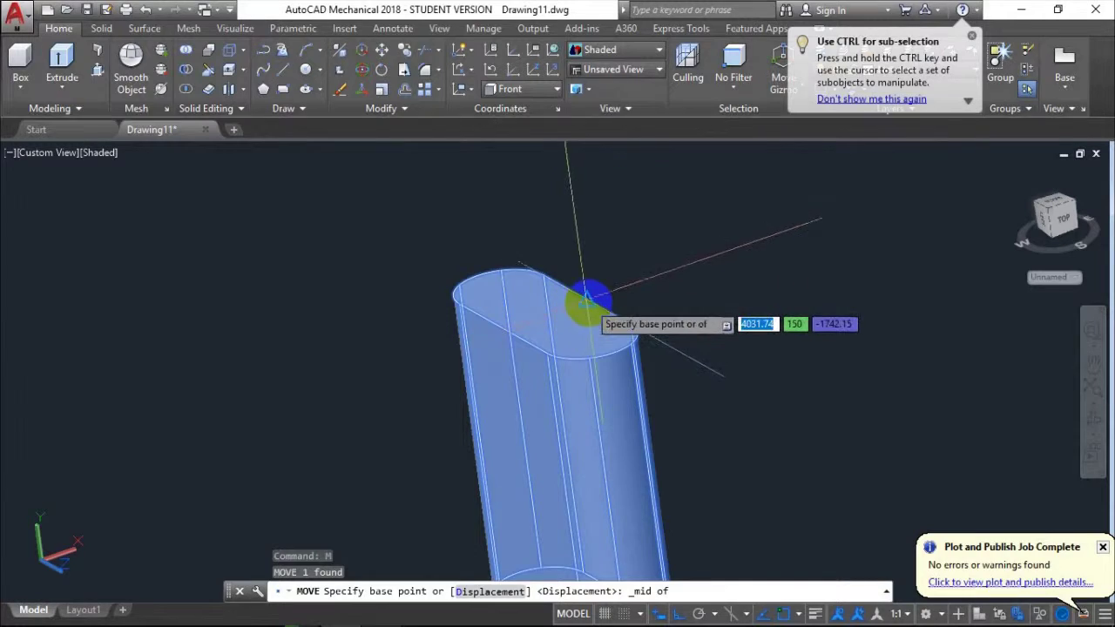
click(585, 300)
Place the prism at the midpoint of the housing boss's top edge
scroll(585, 299, down, 5)
middle_drag(127, 456, 458, 334)
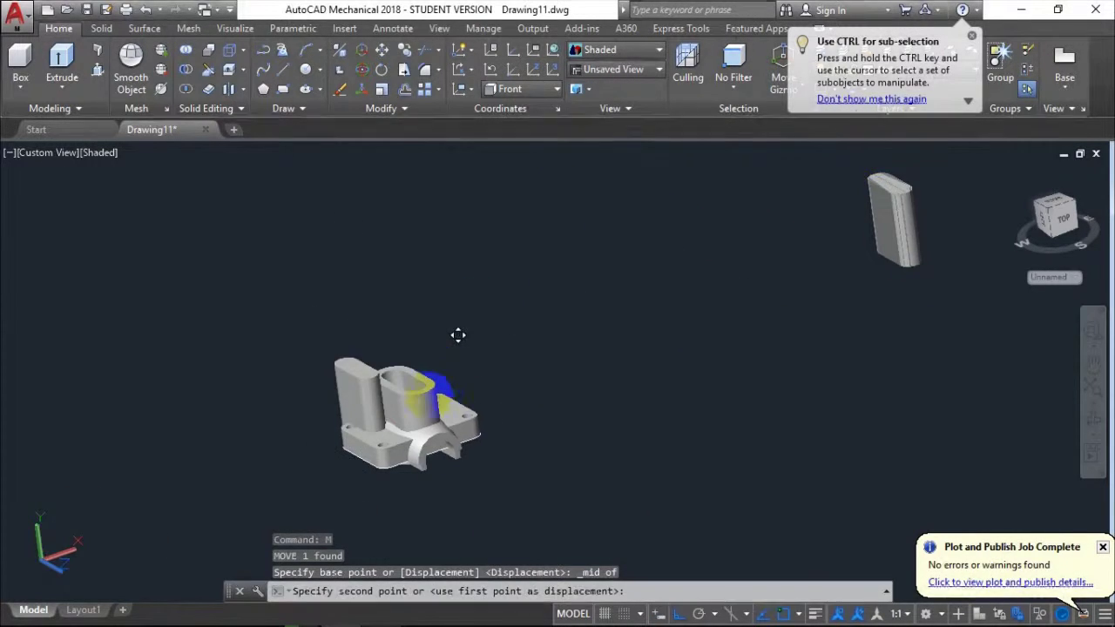
scroll(458, 335, up, 2)
scroll(423, 405, up, 2)
scroll(423, 398, up, 3)
scroll(423, 244, up, 2)
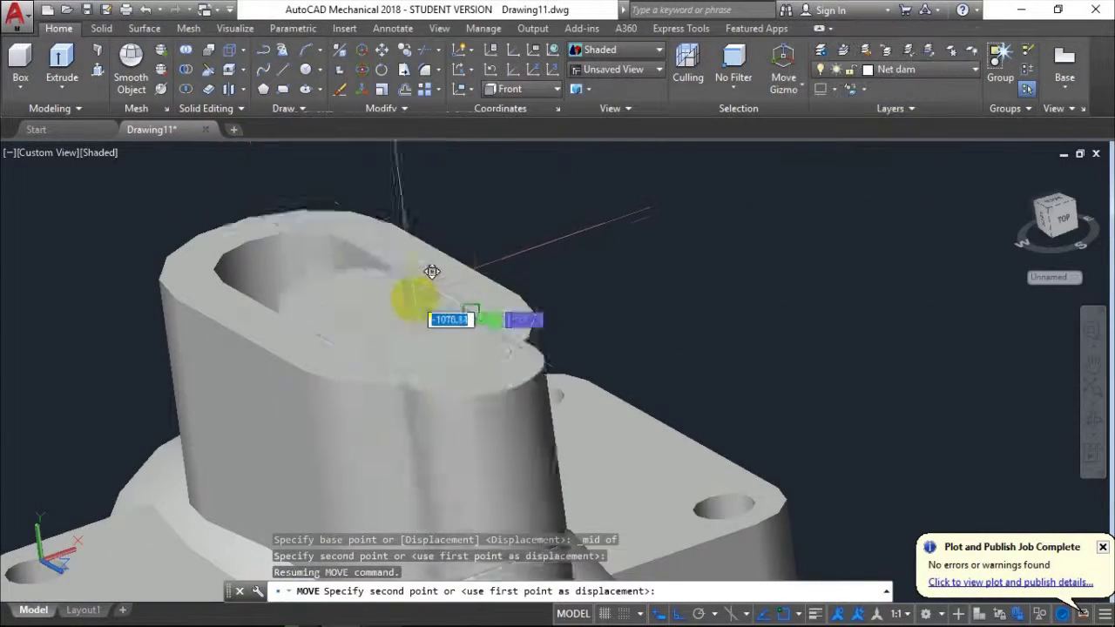
shift+right_click(415, 299)
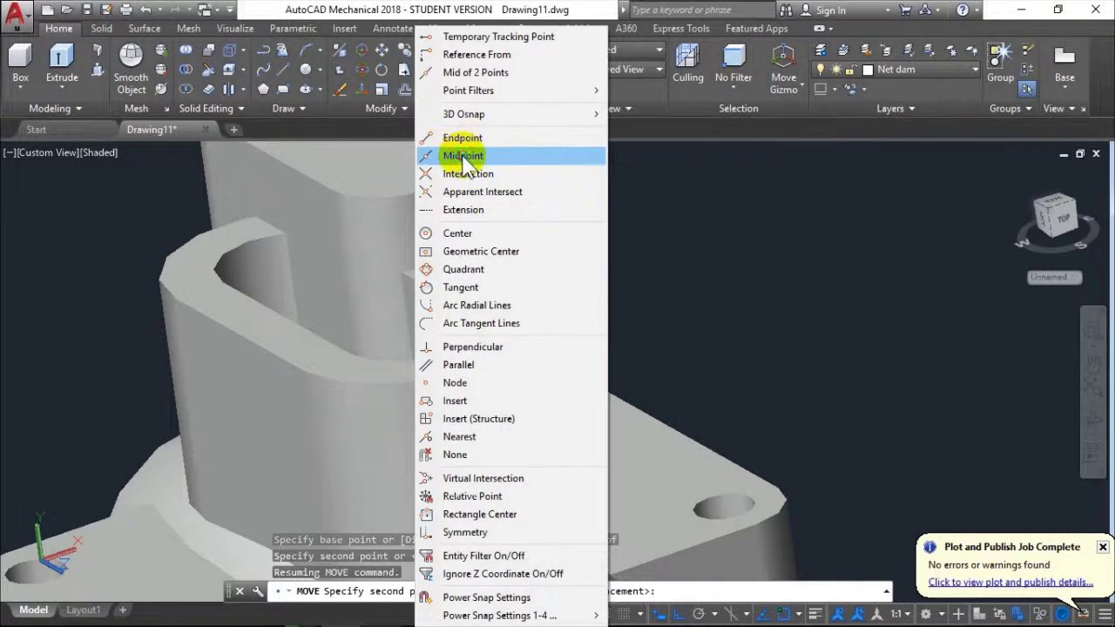
click(460, 156)
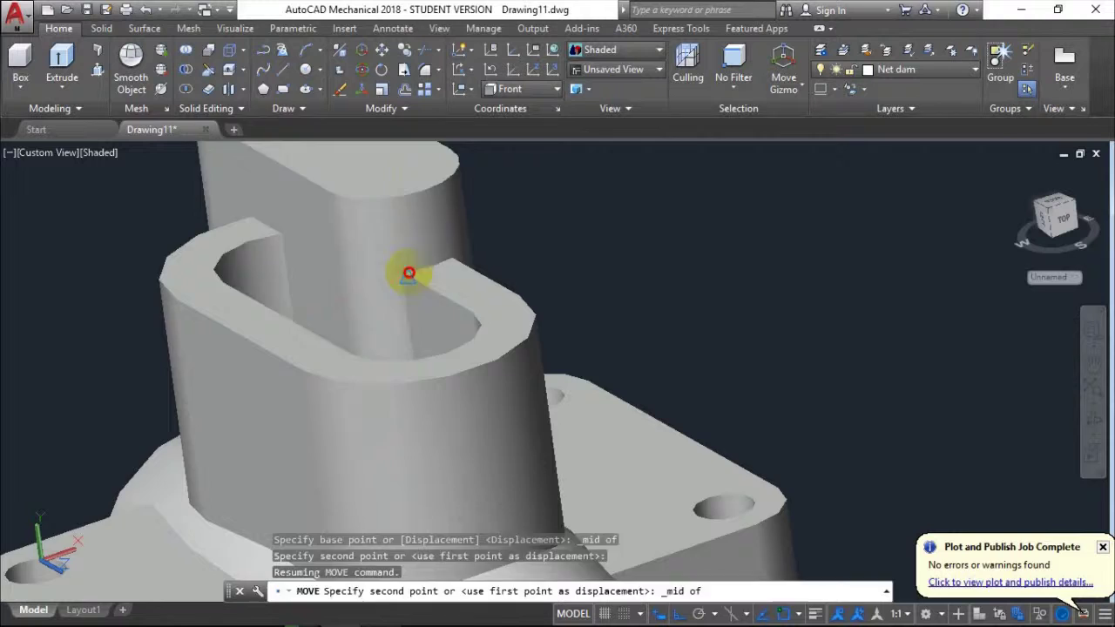
click(408, 273)
scroll(462, 261, down, 5)
scroll(566, 296, up, 1)
scroll(612, 351, up, 1)
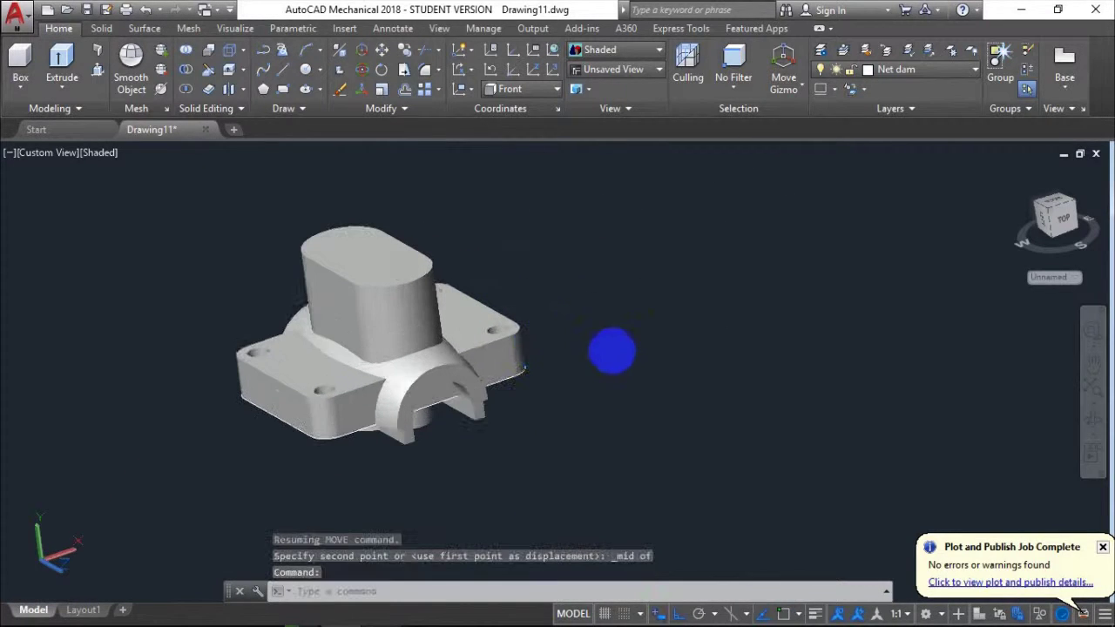
Subtract the rounded prism from the housing to hollow the oblong boss
text(sub)
key(Return)
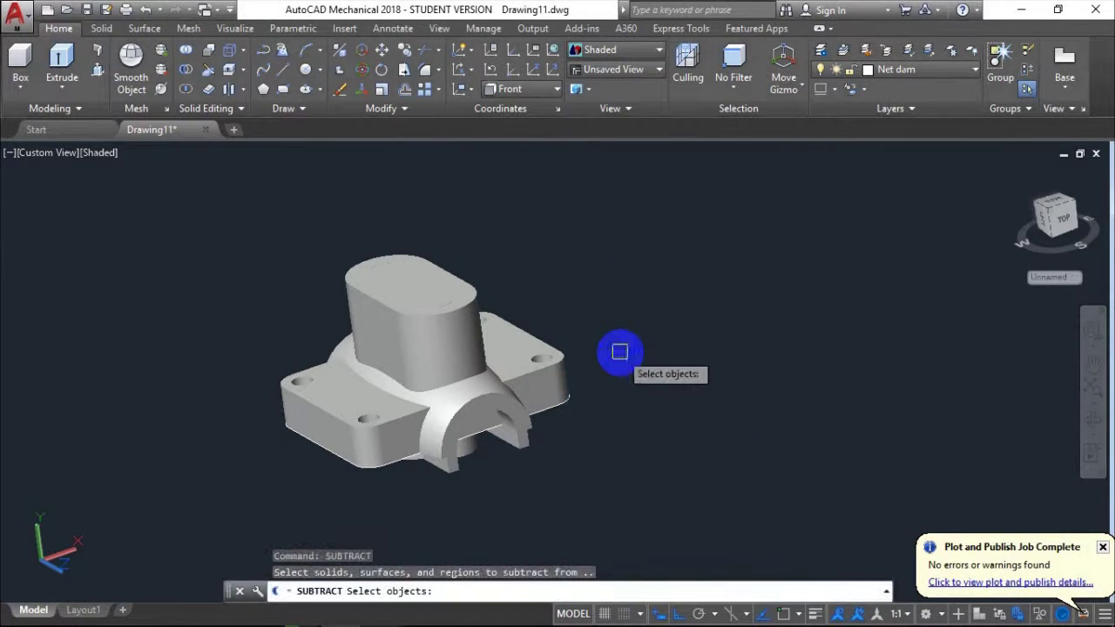
click(569, 388)
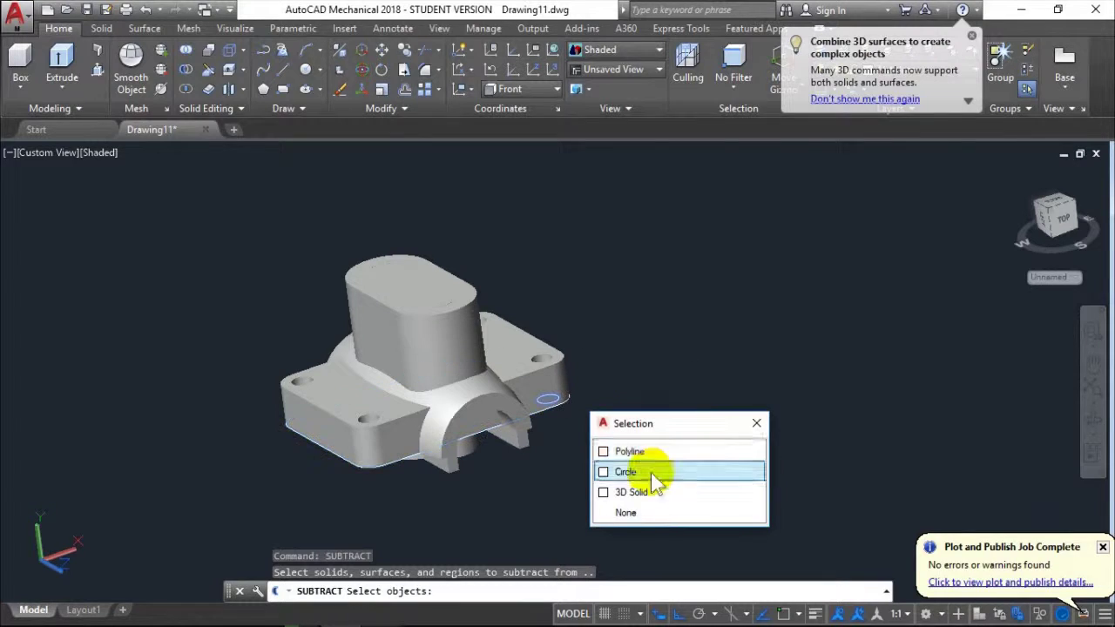
click(756, 425)
click(545, 366)
click(620, 435)
click(447, 299)
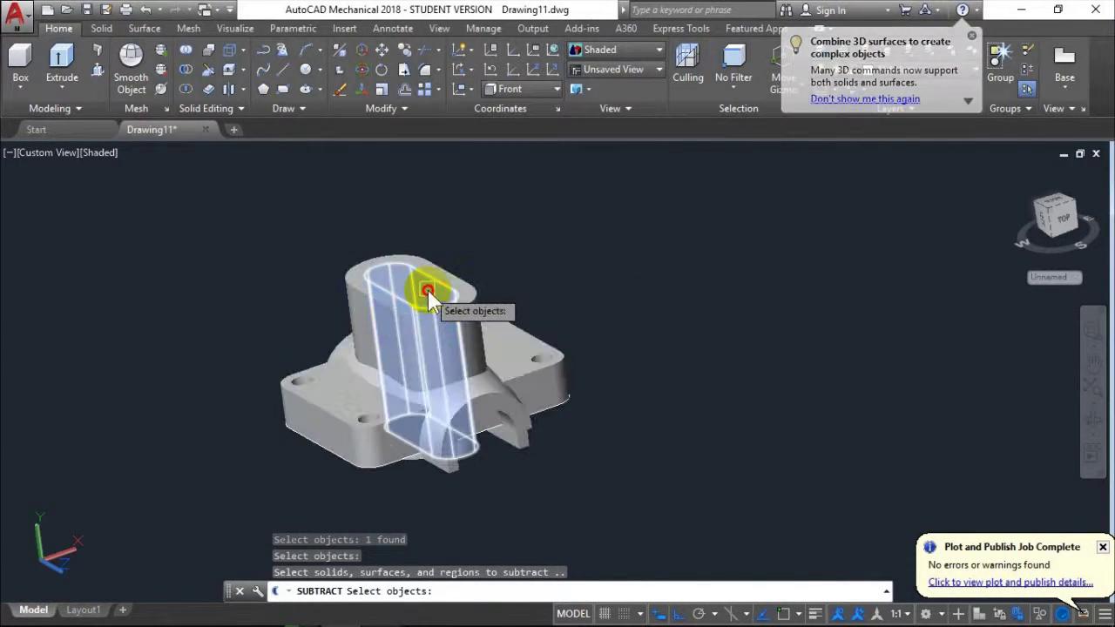
click(537, 351)
key(Return)
Select the loose cylinder and erase it
mouse_move(587, 264)
shift+middle_down()
mouse_move(522, 428)
mouse_move(766, 253)
mouse_move(676, 418)
shift+middle_up()
scroll(771, 257, down, 3)
scroll(701, 384, down, 2)
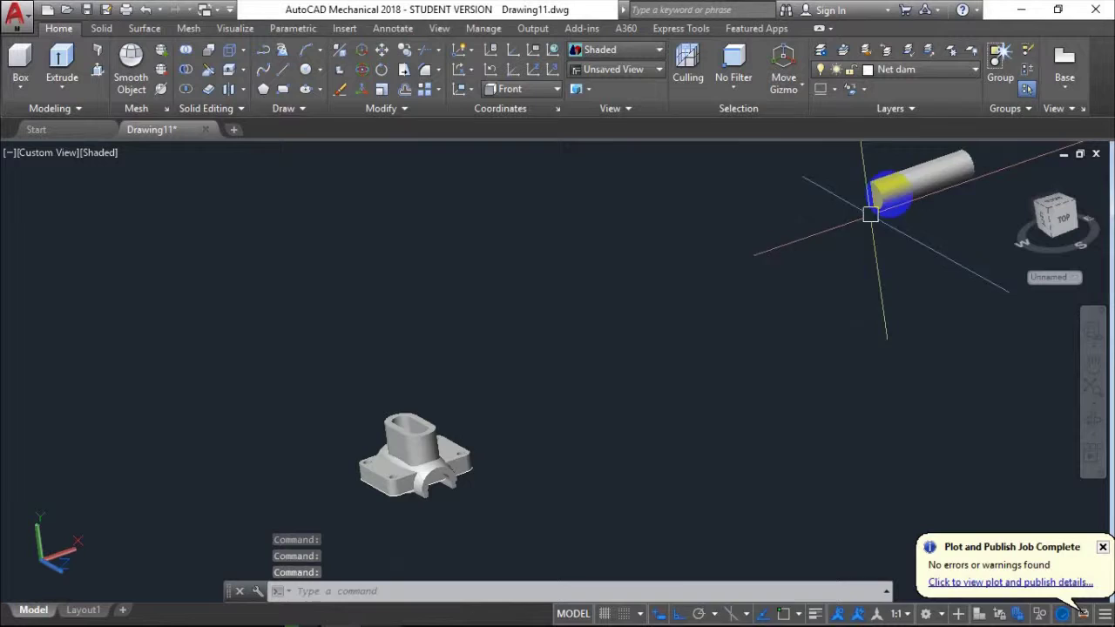
middle_drag(871, 199, 667, 348)
click(822, 324)
click(566, 221)
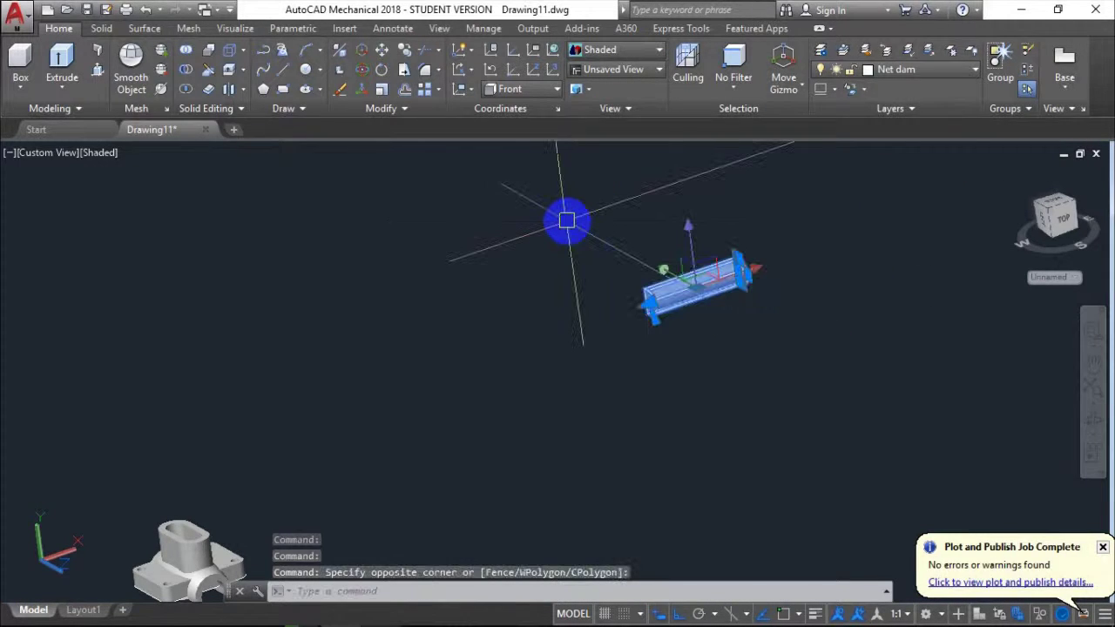
Show the housing in Front view from the ViewCube
shift+middle_drag(566, 220, 602, 361)
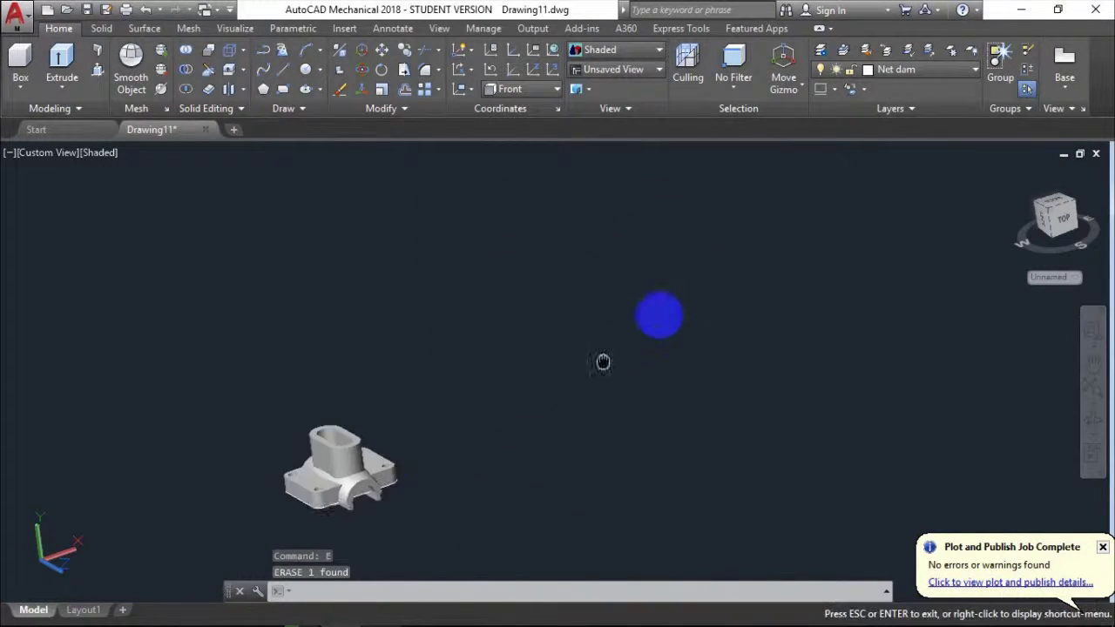
scroll(386, 468, up, 5)
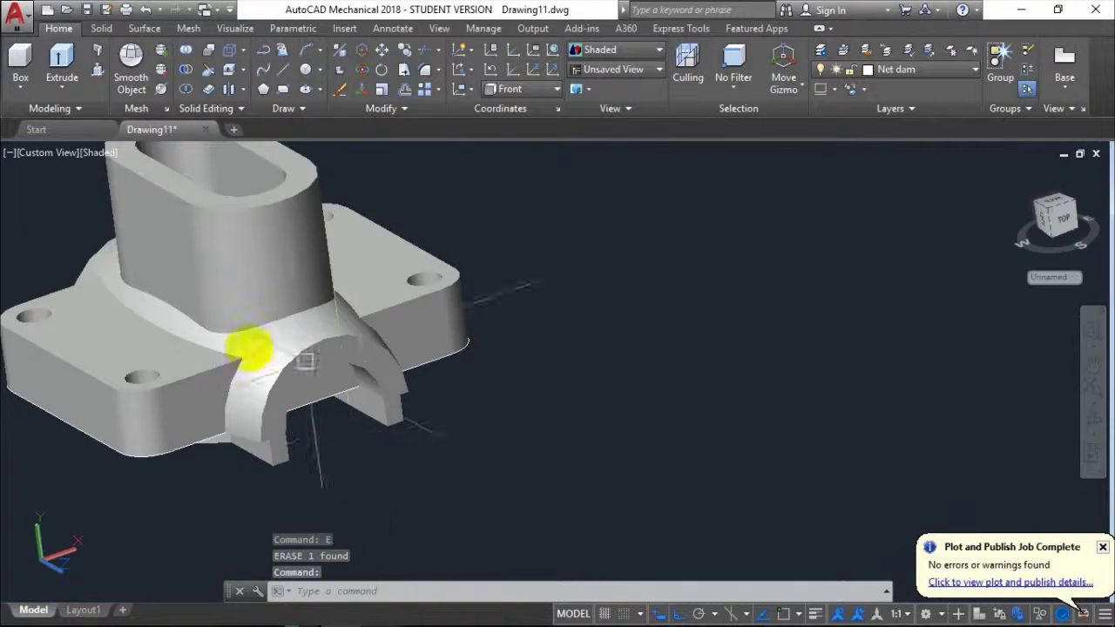
middle_drag(368, 373, 613, 424)
drag(246, 272, 912, 243)
click(1072, 225)
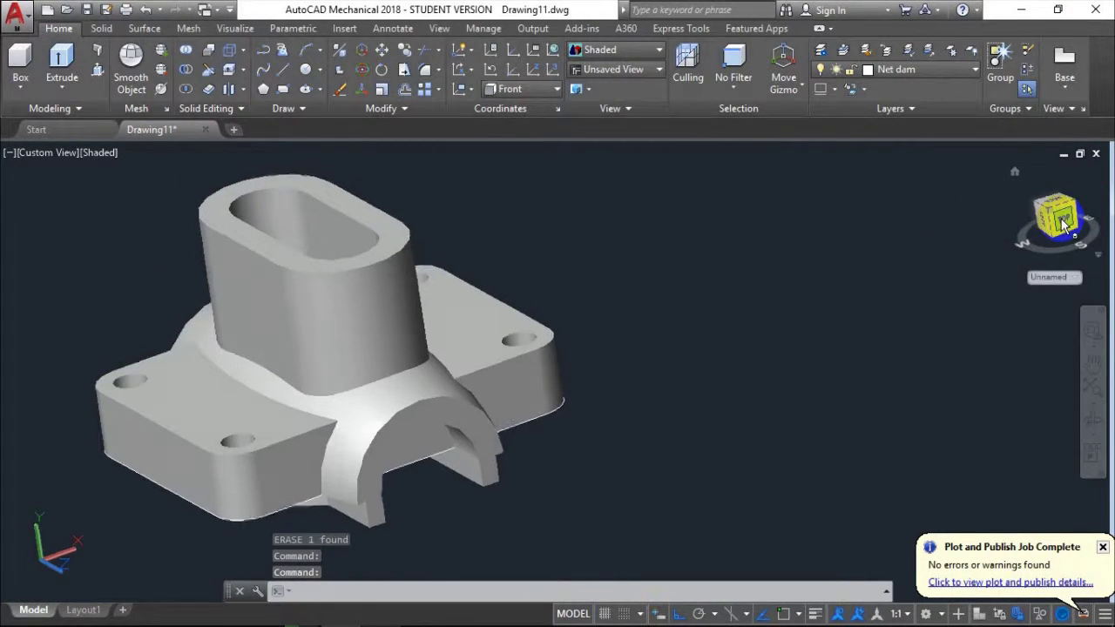
middle_drag(735, 386, 558, 356)
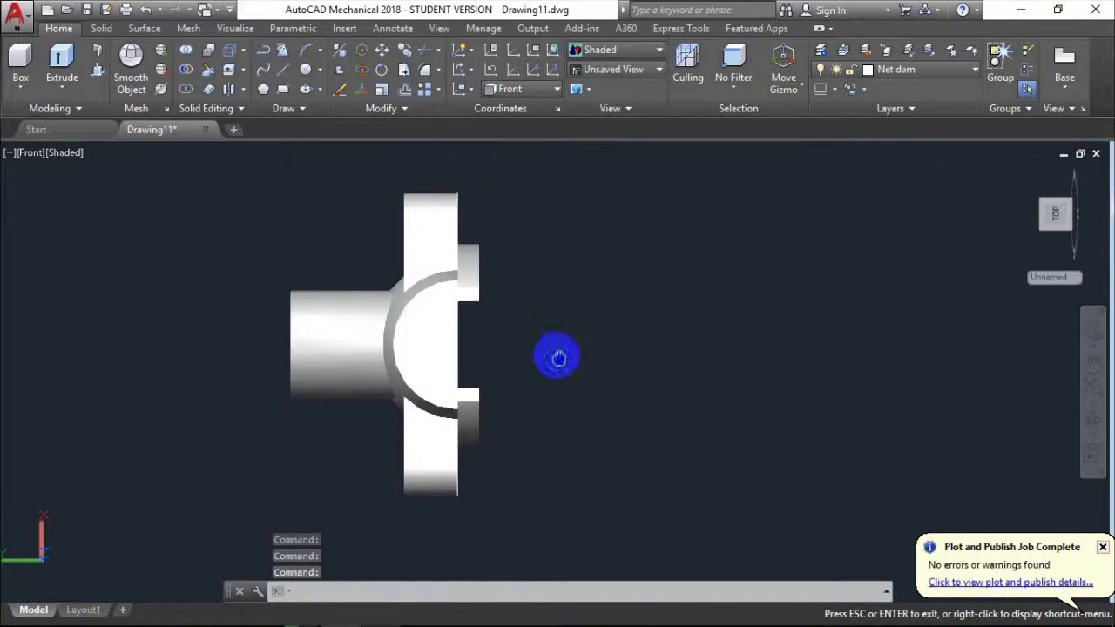
Draw a 16-wide rectangle above the part with REC
middle_drag(552, 316, 657, 406)
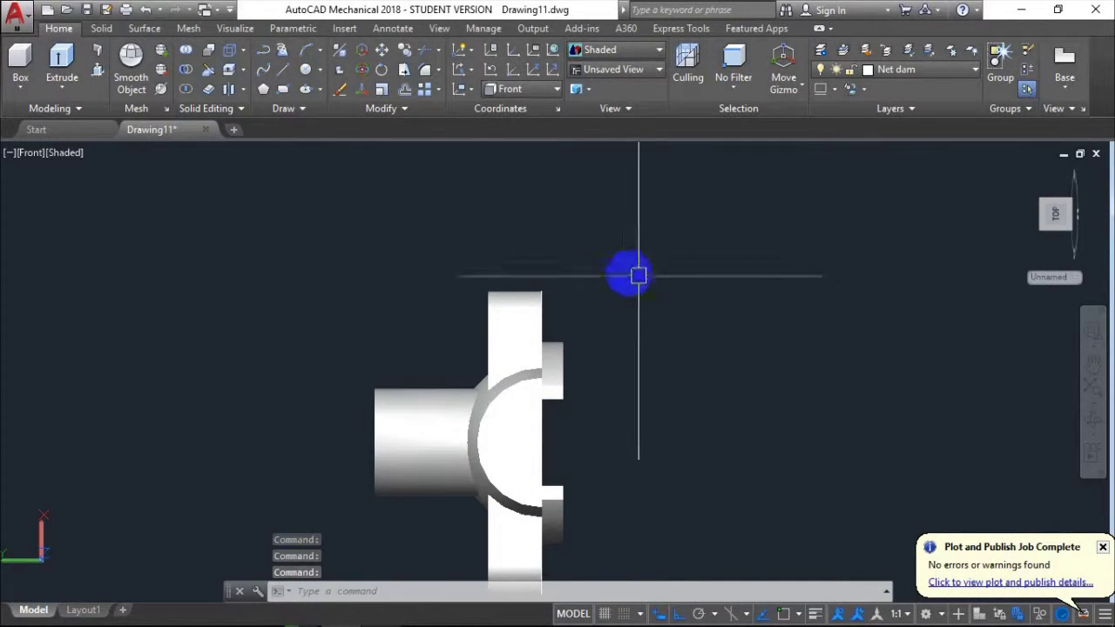
middle_drag(639, 276, 550, 243)
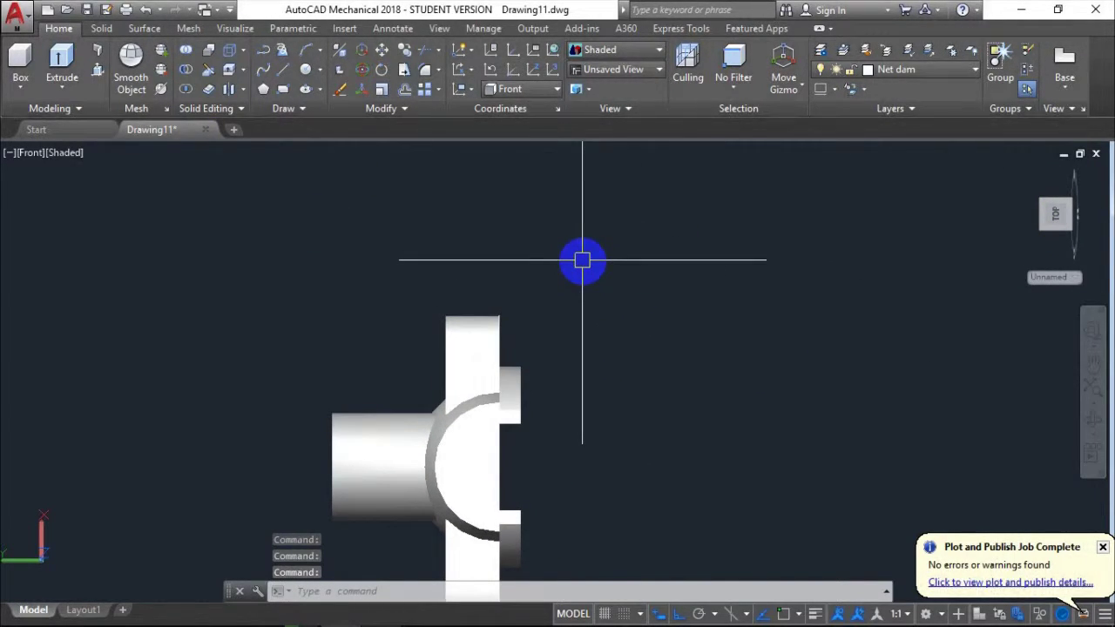
text(rec)
key(Return)
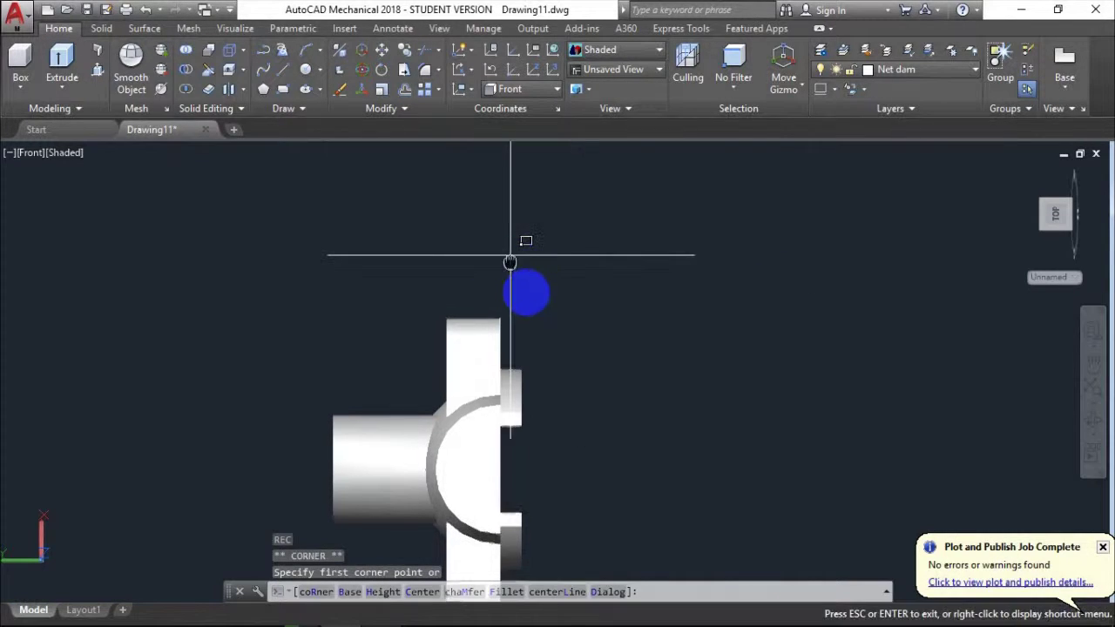
middle_drag(494, 219, 511, 255)
click(506, 262)
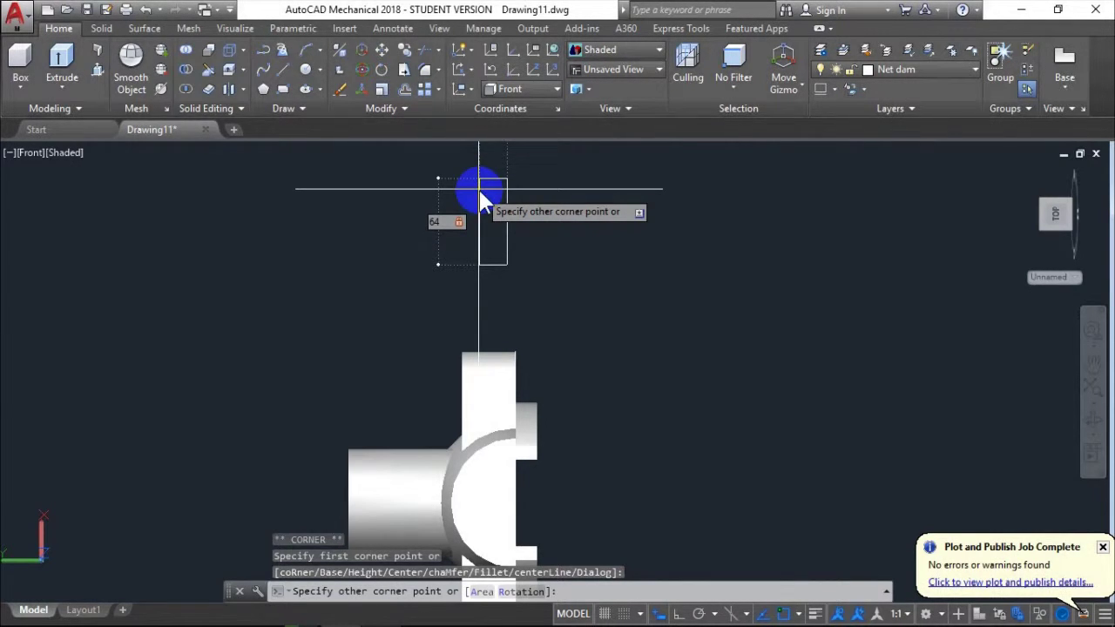
text(16)
key(Return)
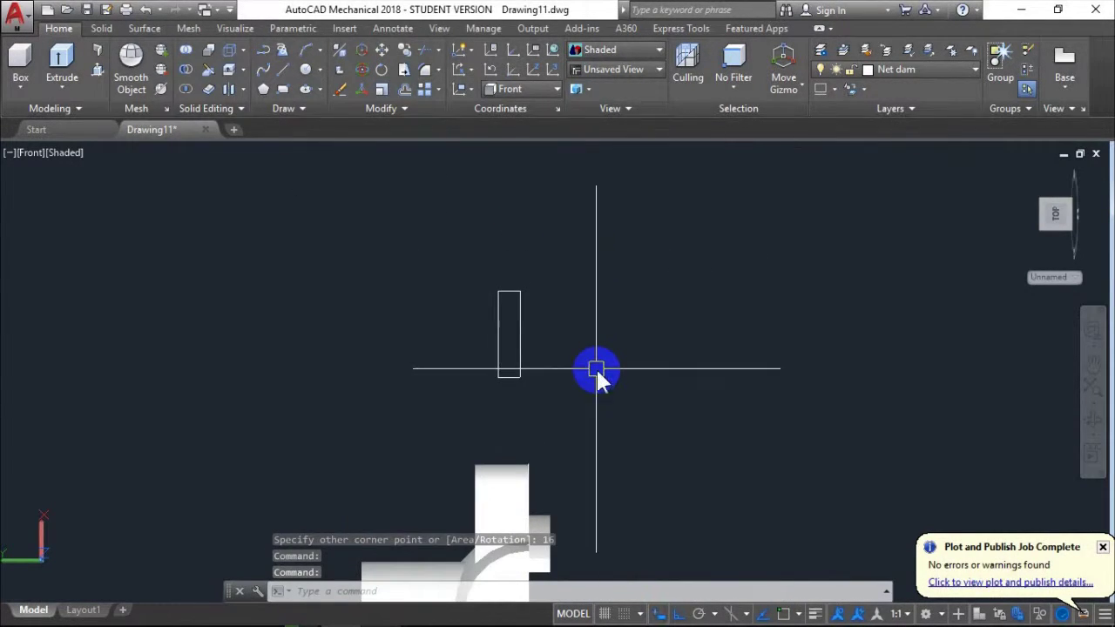
Draw a circle centred on the rectangle's left-edge midpoint, passing through its corner
text(c)
key(Return)
scroll(546, 323, up, 2)
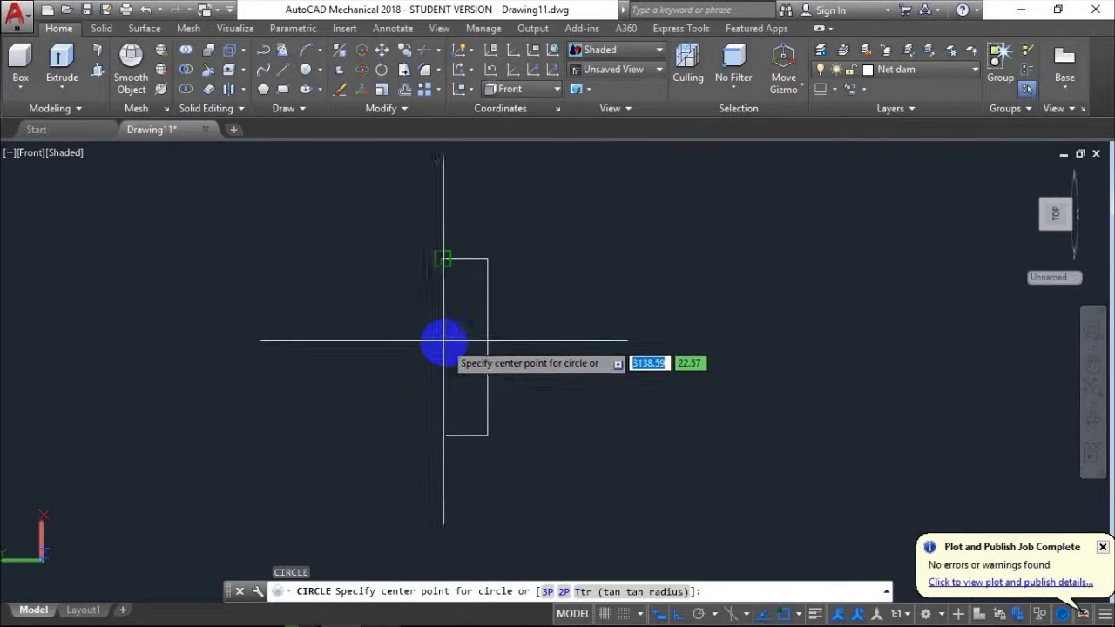
shift+right_click(436, 340)
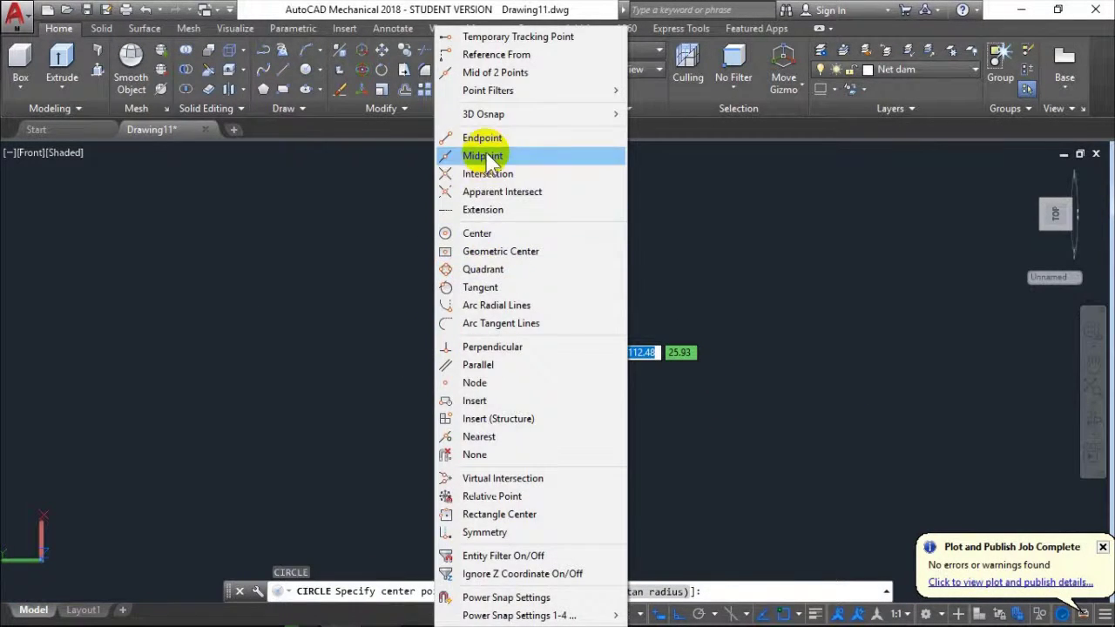
click(489, 162)
click(444, 347)
click(443, 259)
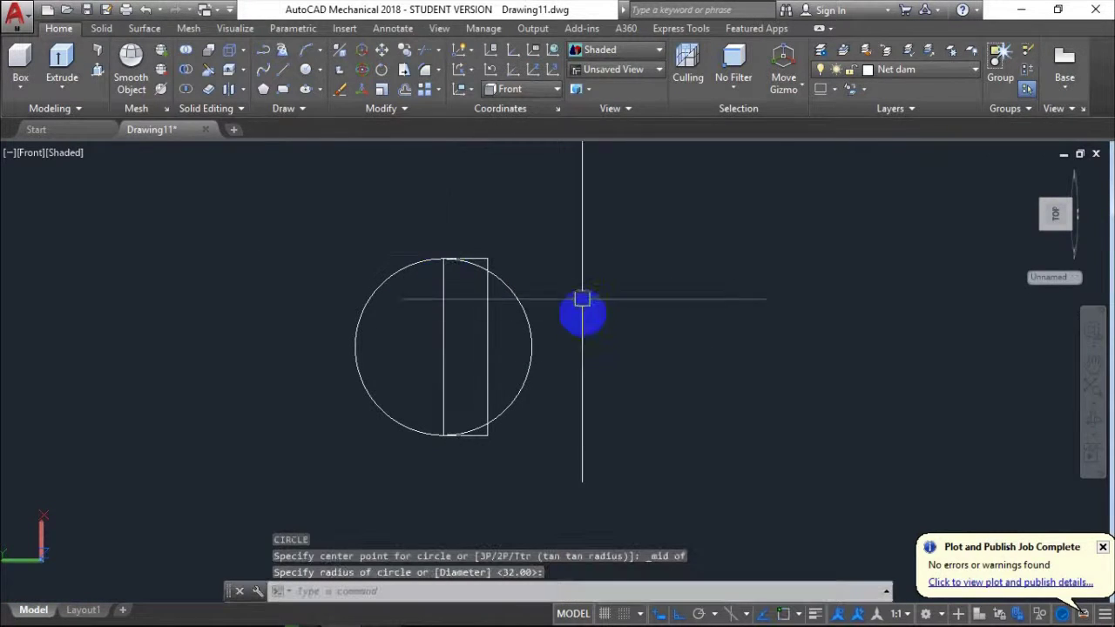
Trim away the circle's extra arcs and the rectangle's middle vertical line
click(688, 493)
click(269, 246)
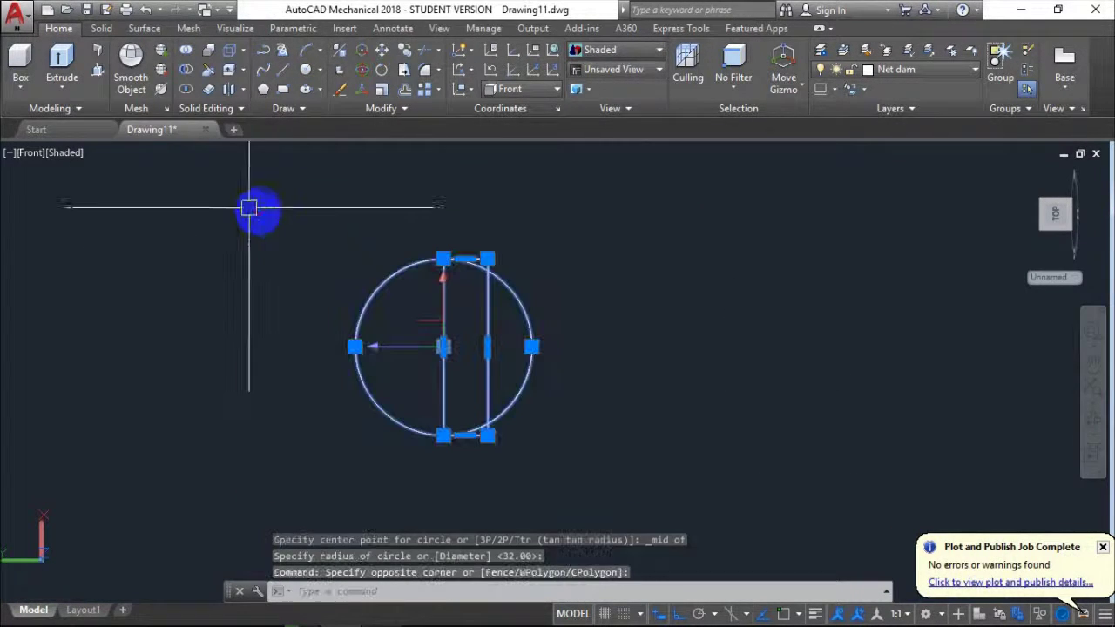
text(TR)
key(Return)
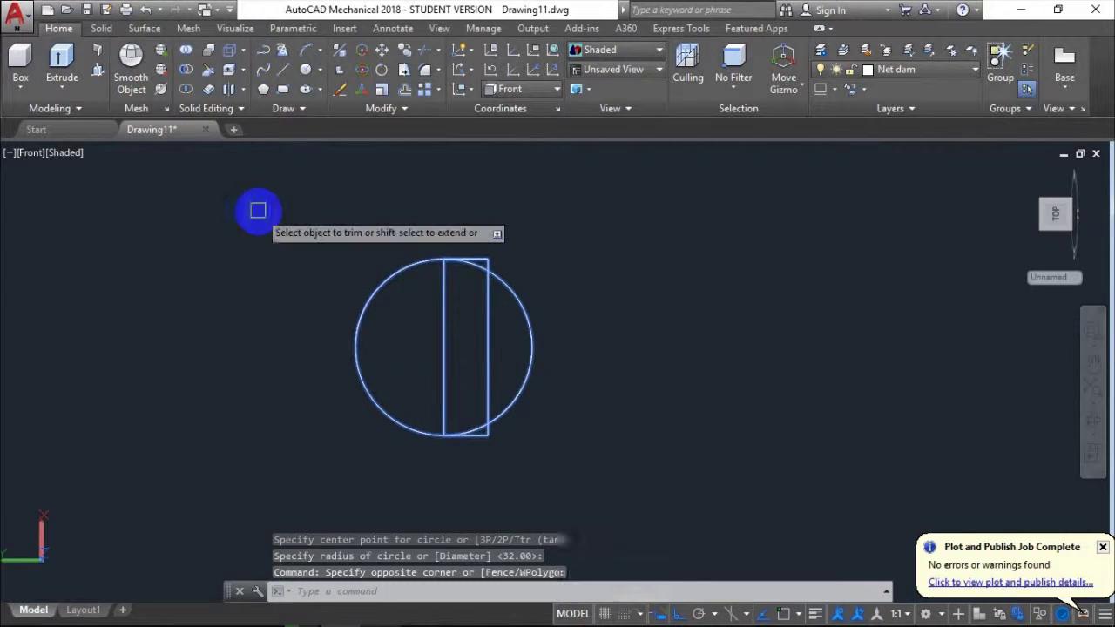
scroll(614, 339, up, 3)
middle_drag(512, 271, 687, 269)
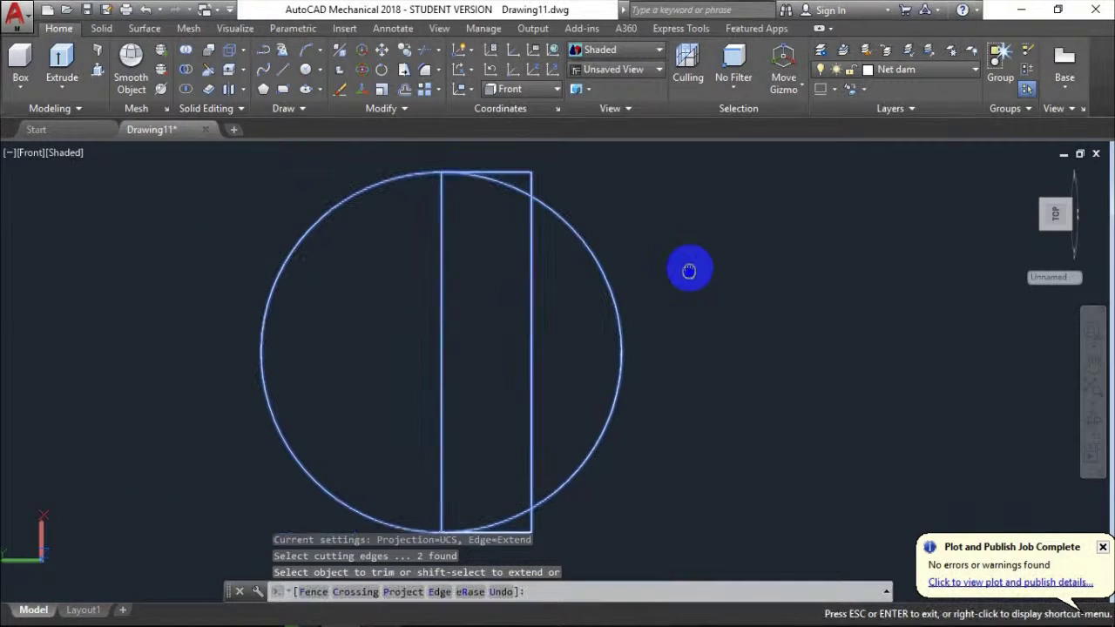
click(543, 199)
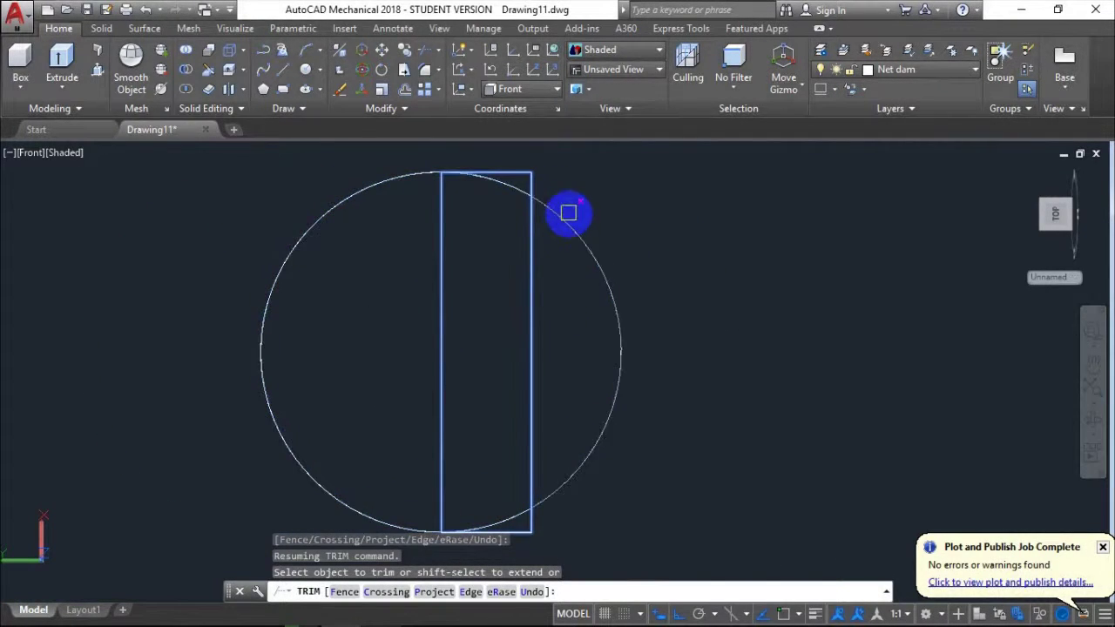
click(507, 187)
click(514, 505)
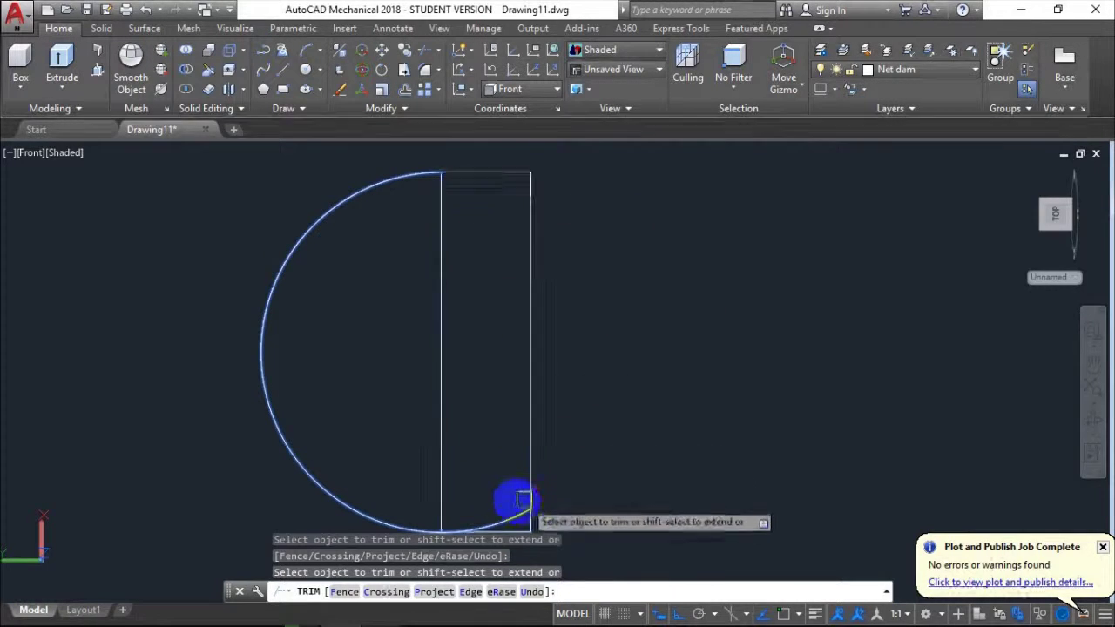
click(440, 429)
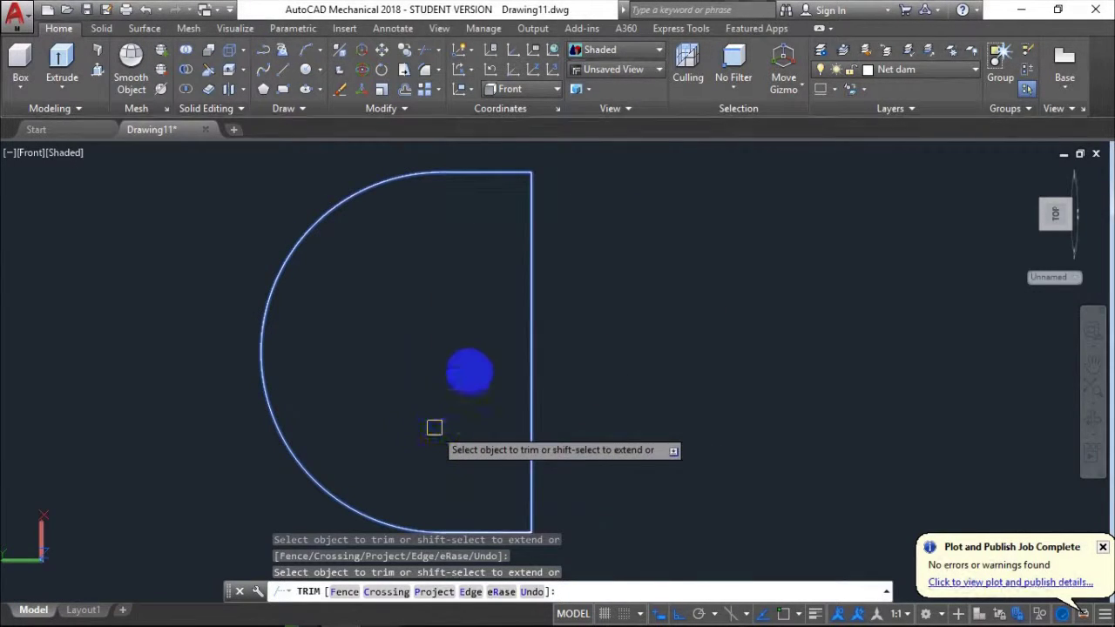
key(Return)
scroll(596, 488, down, 3)
Join the trimmed D-shape into a single polyline
click(596, 488)
click(261, 191)
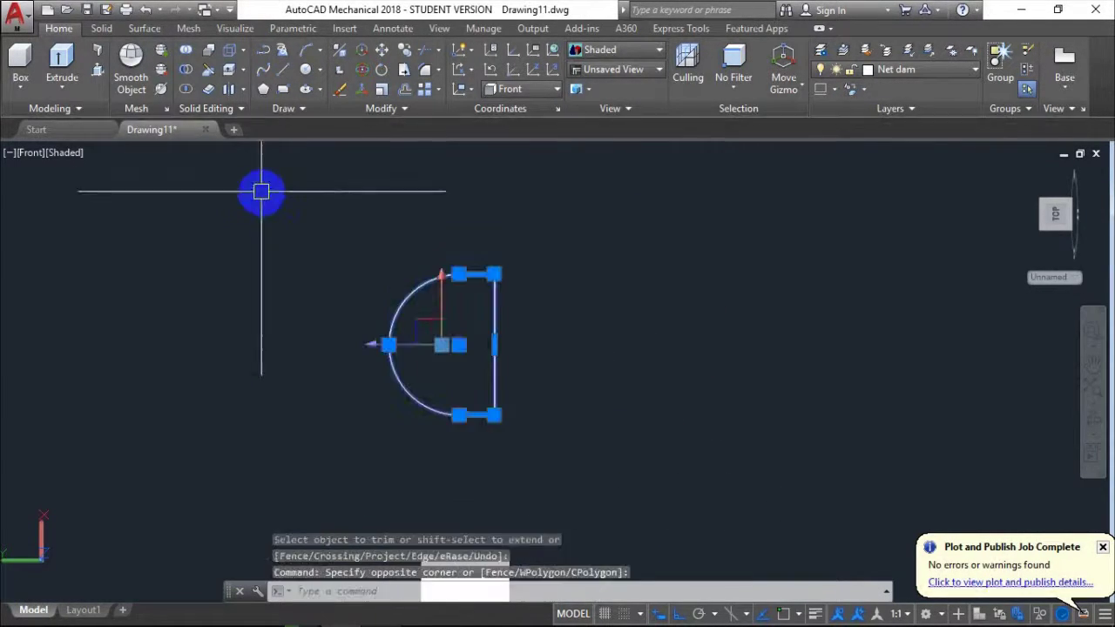
text(j)
key(Return)
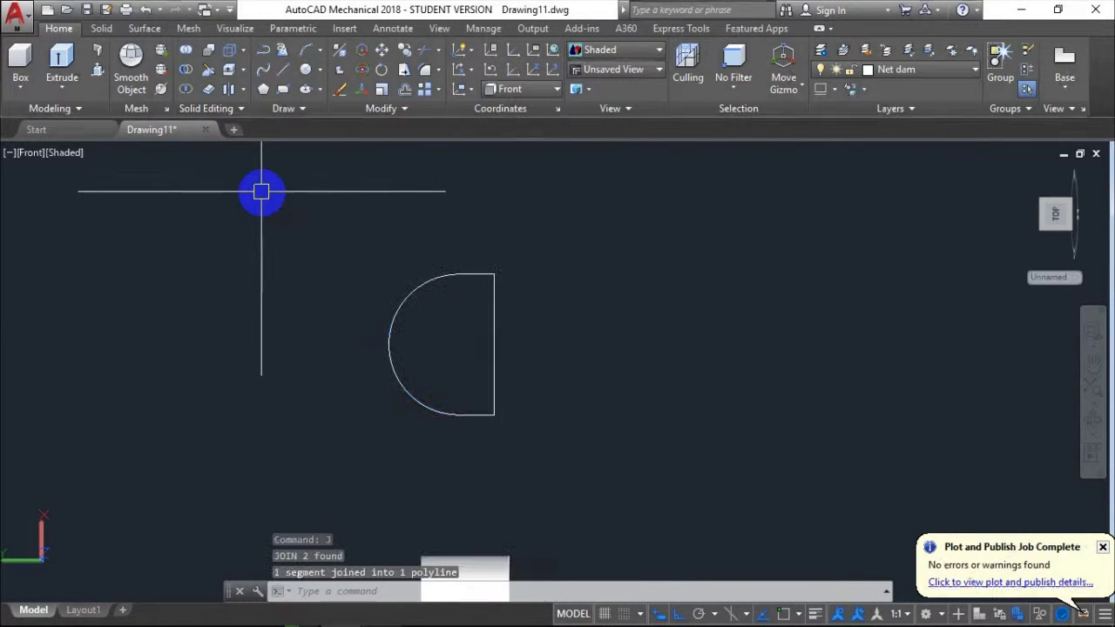
click(1015, 172)
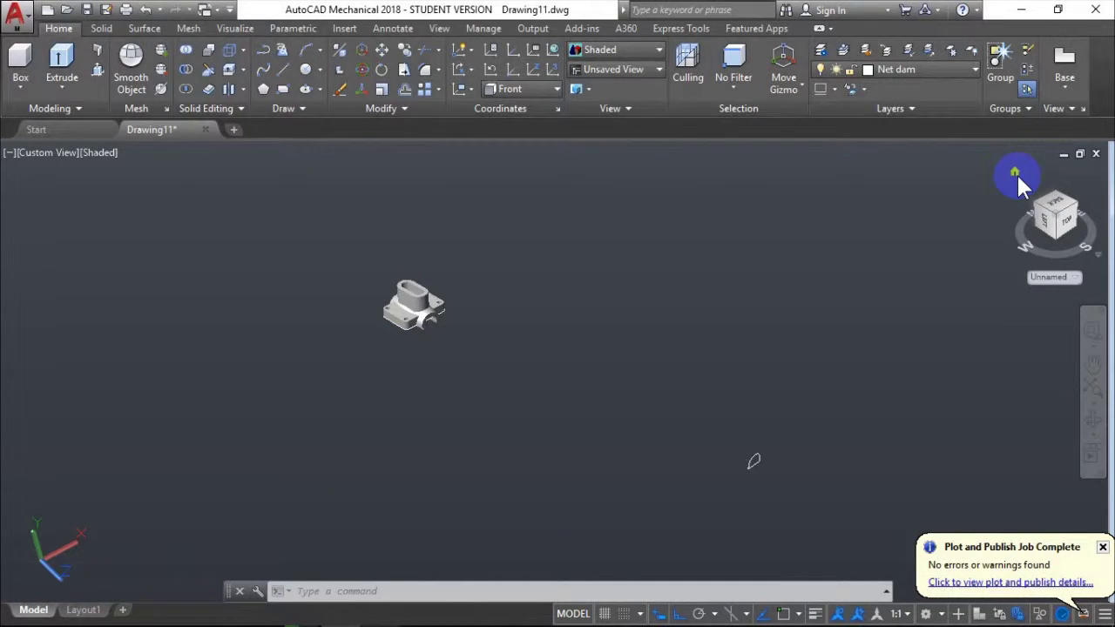
Extrude the D-shaped profile to a height of 300
shift+middle_drag(753, 462, 730, 397)
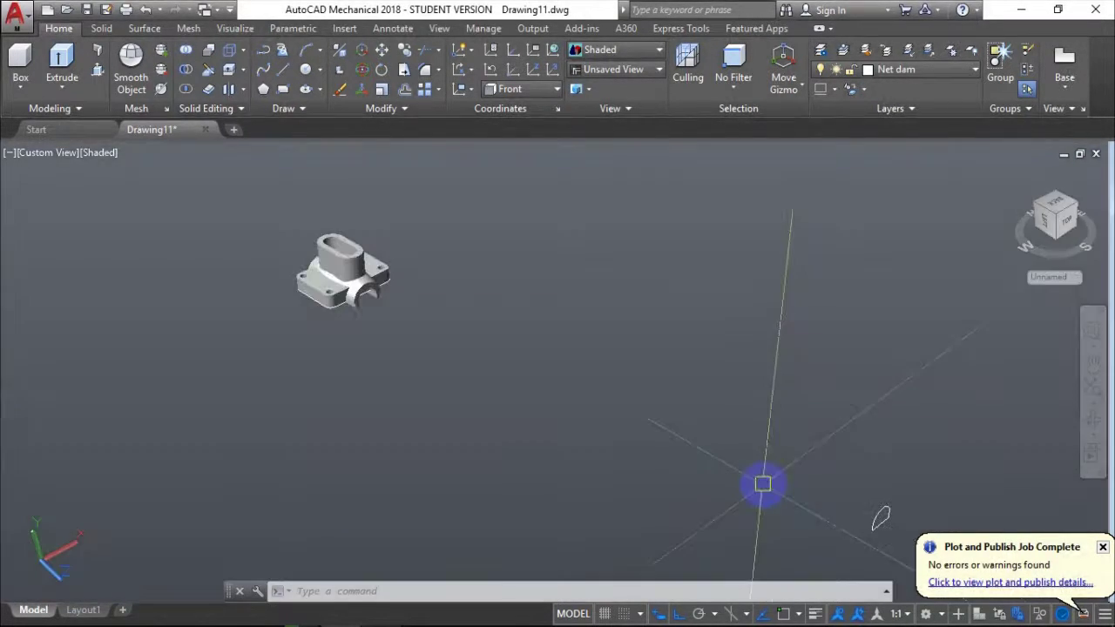
mouse_move(836, 449)
shift+middle_down()
mouse_move(644, 431)
mouse_move(679, 442)
shift+middle_up()
text(Ec)
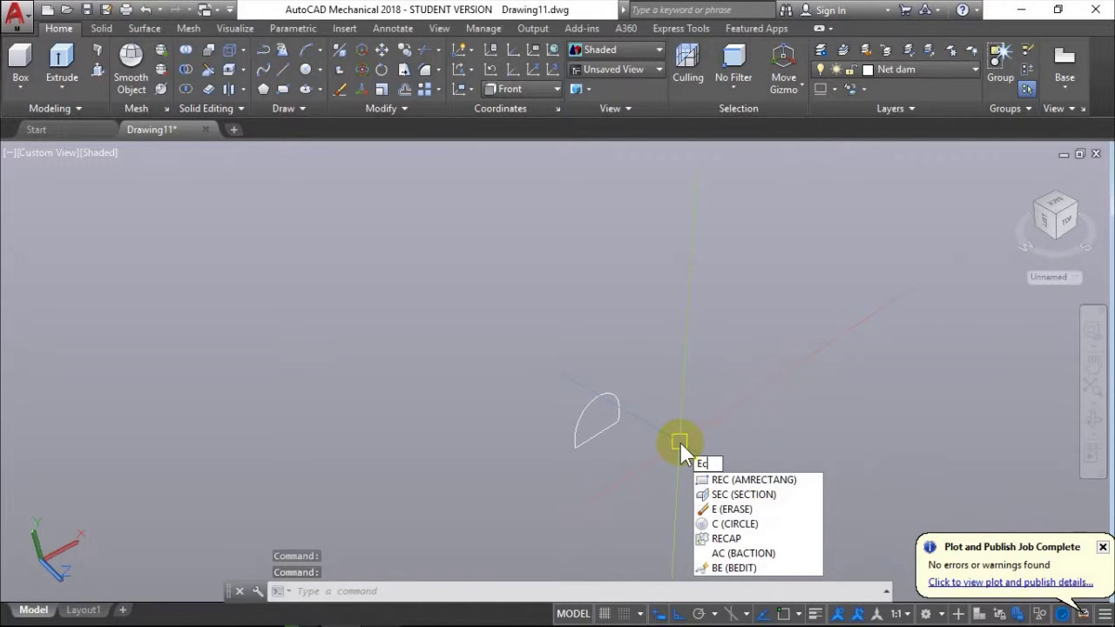
text(X)
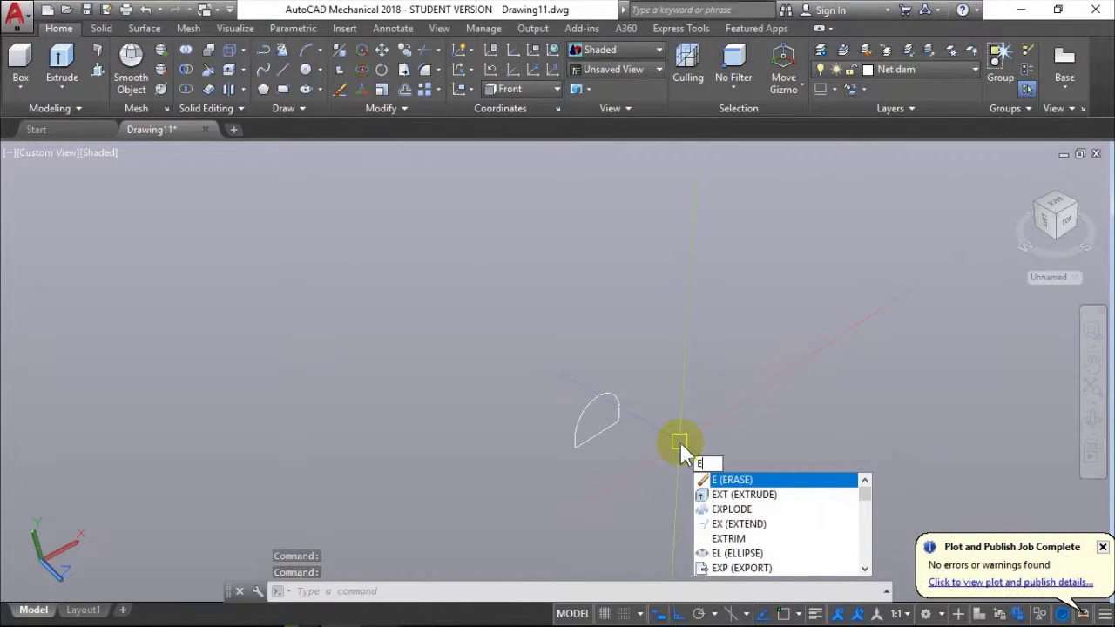
key(BackSpace)
key(BackSpace)
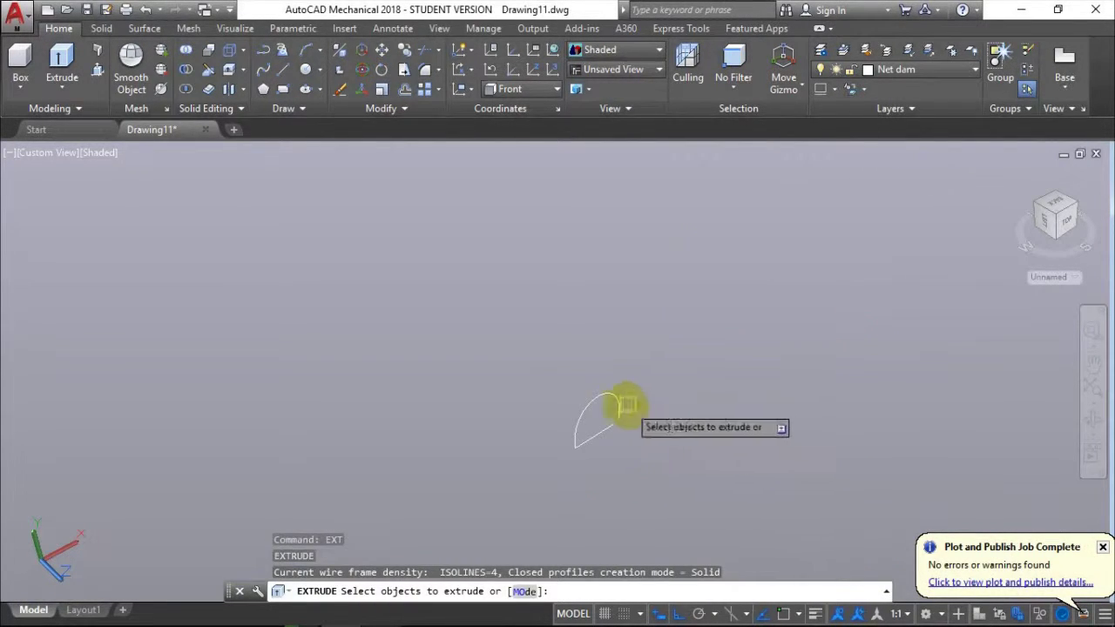
click(616, 404)
key(Return)
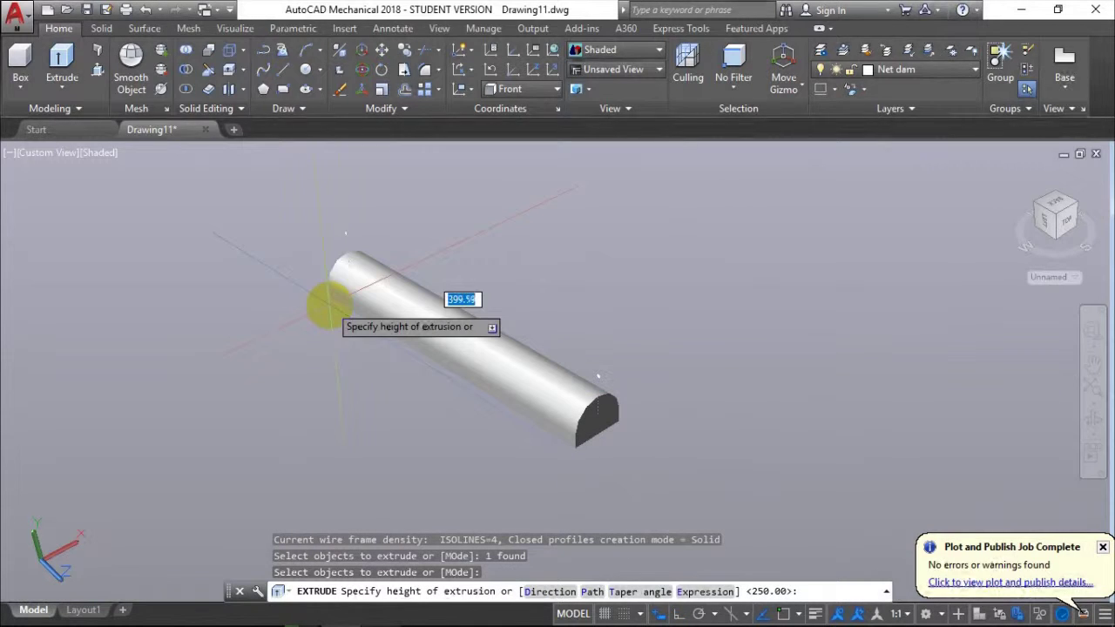
text(300)
key(Return)
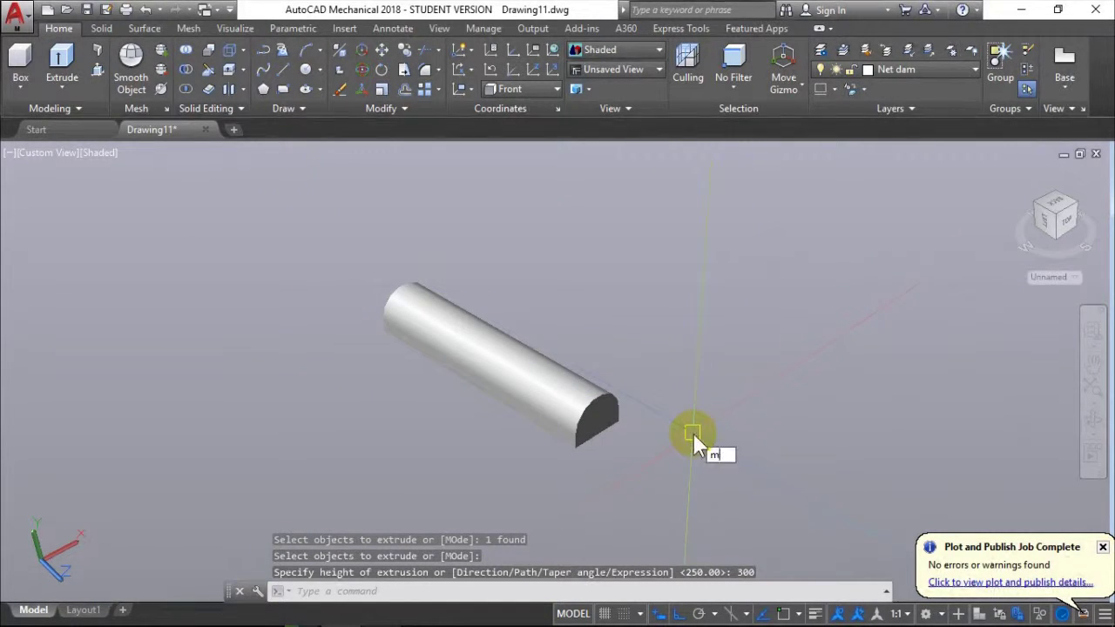
Start moving the half-round bar by selecting it with M
text(m)
key(Return)
click(651, 463)
click(491, 356)
key(Return)
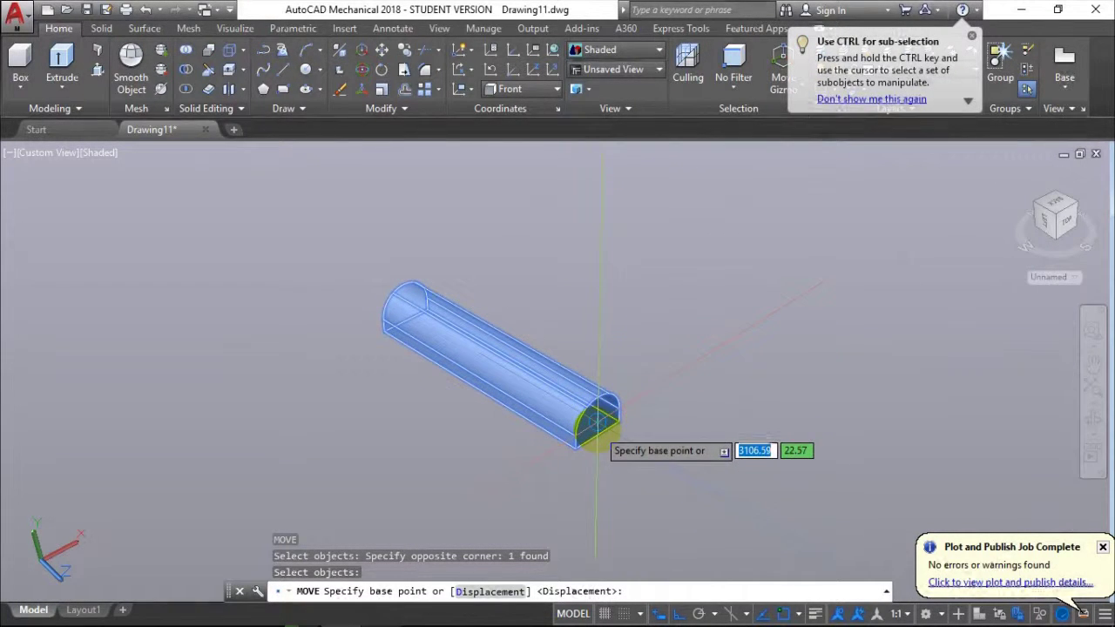
Move the half-round bar from its end face into the housing's fork, ortho off
click(597, 422)
shift+middle_drag(584, 331, 846, 421)
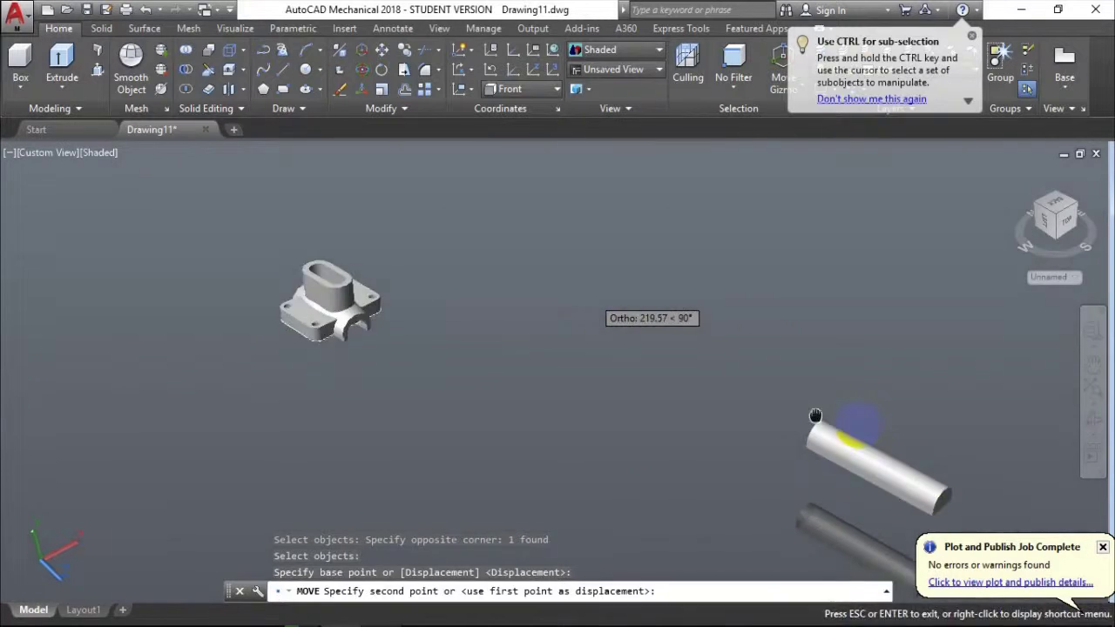
key(F8)
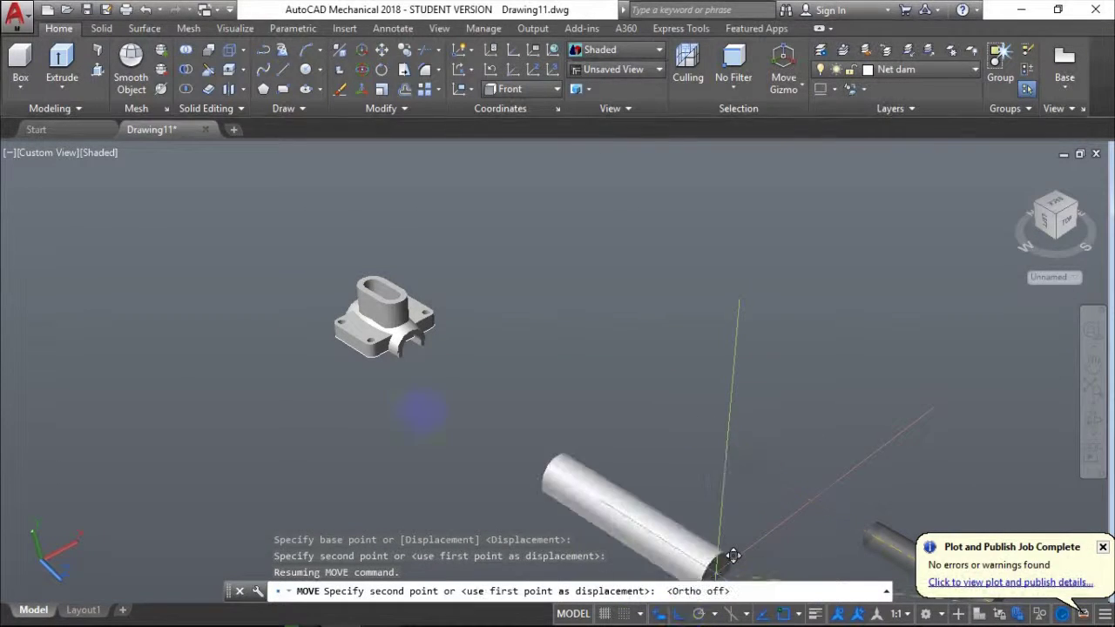
mouse_move(399, 391)
shift+middle_down()
mouse_move(344, 324)
mouse_move(548, 336)
mouse_move(515, 396)
mouse_move(473, 336)
shift+middle_up()
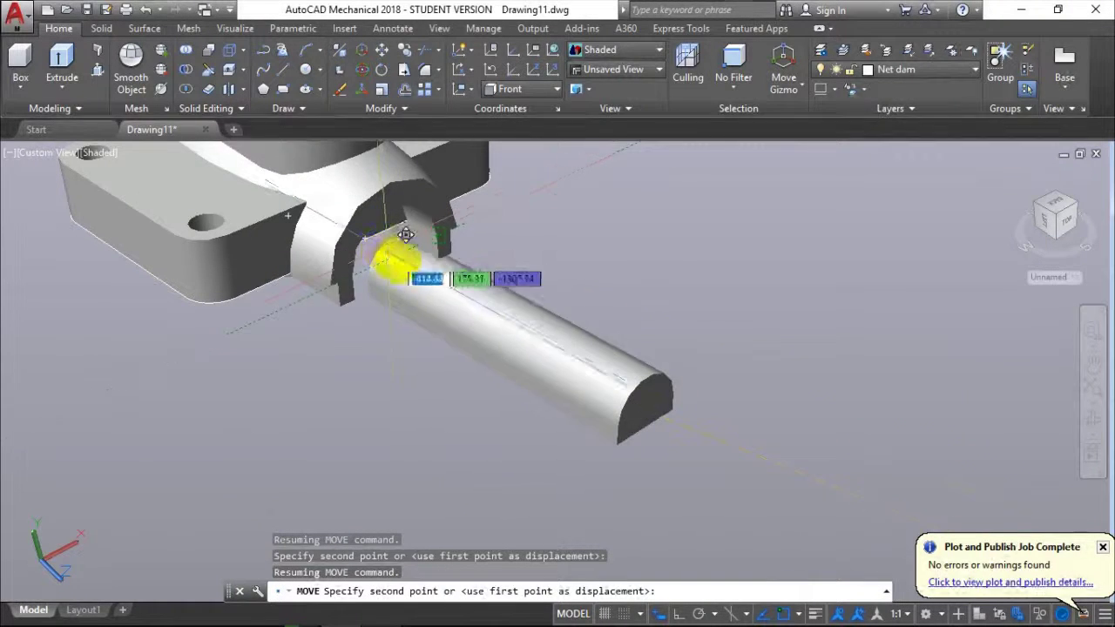
scroll(413, 237, up, 4)
click(542, 317)
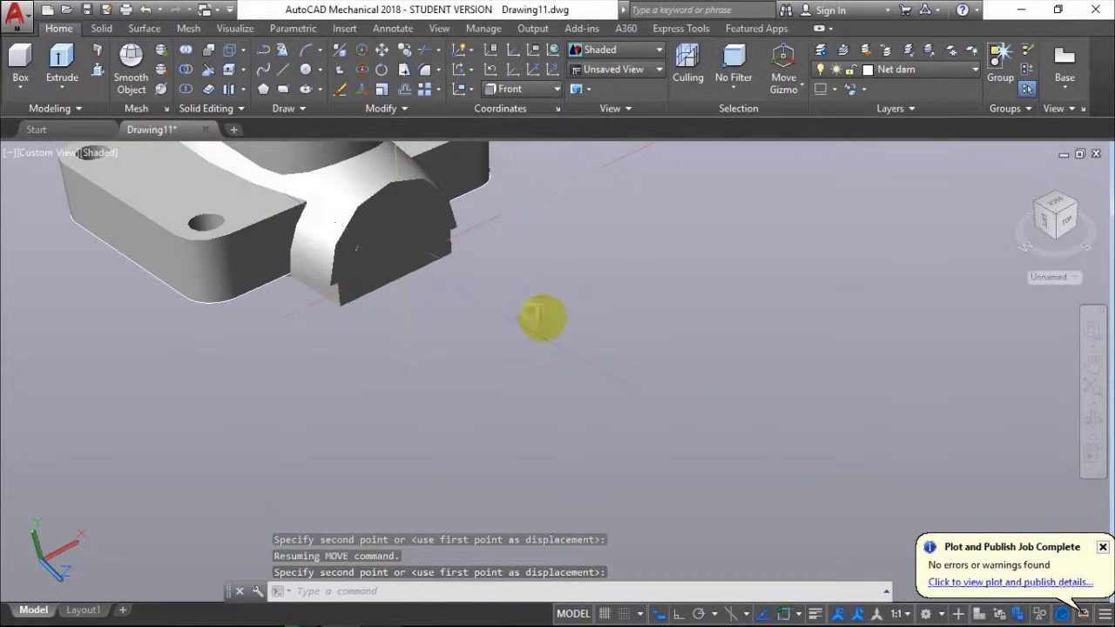
scroll(546, 307, down, 5)
middle_drag(617, 406, 642, 410)
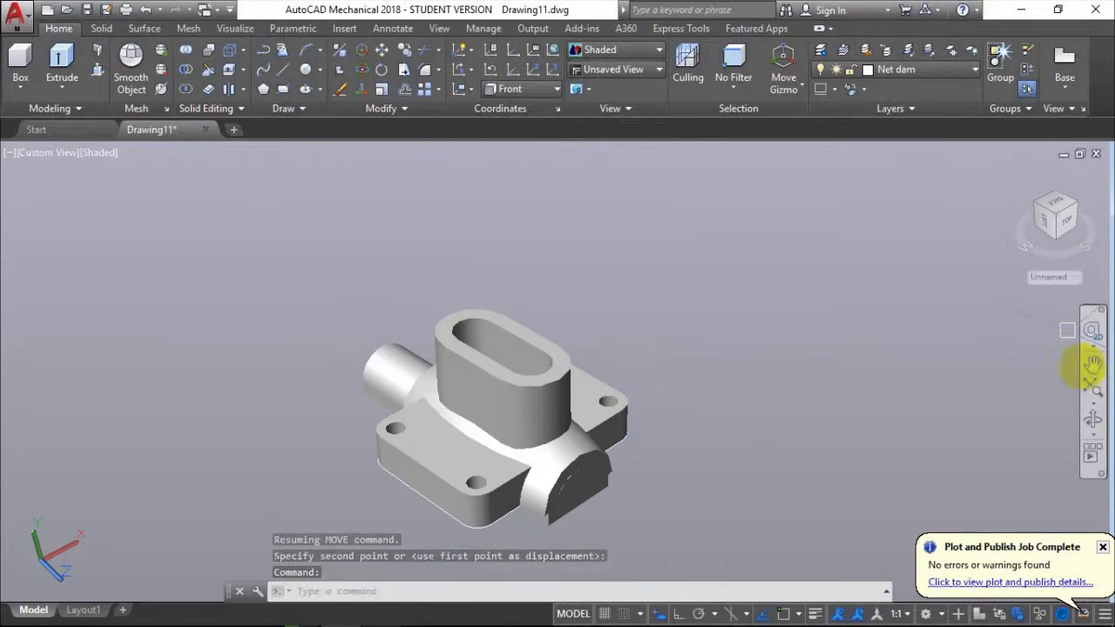
Orbit and zoom out to view the housing with the bar in its side
click(1093, 424)
mouse_move(510, 398)
mouse_down()
mouse_move(443, 381)
mouse_move(537, 450)
mouse_move(618, 447)
mouse_up()
right_click(618, 316)
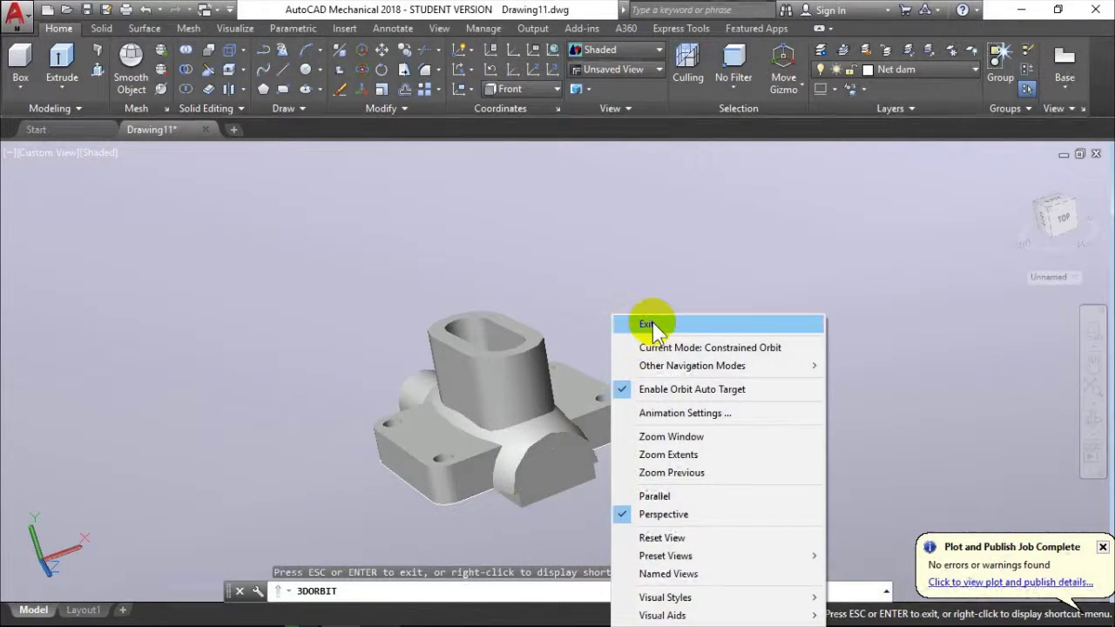
click(646, 324)
scroll(649, 324, down, 2)
scroll(627, 330, down, 1)
scroll(620, 340, down, 1)
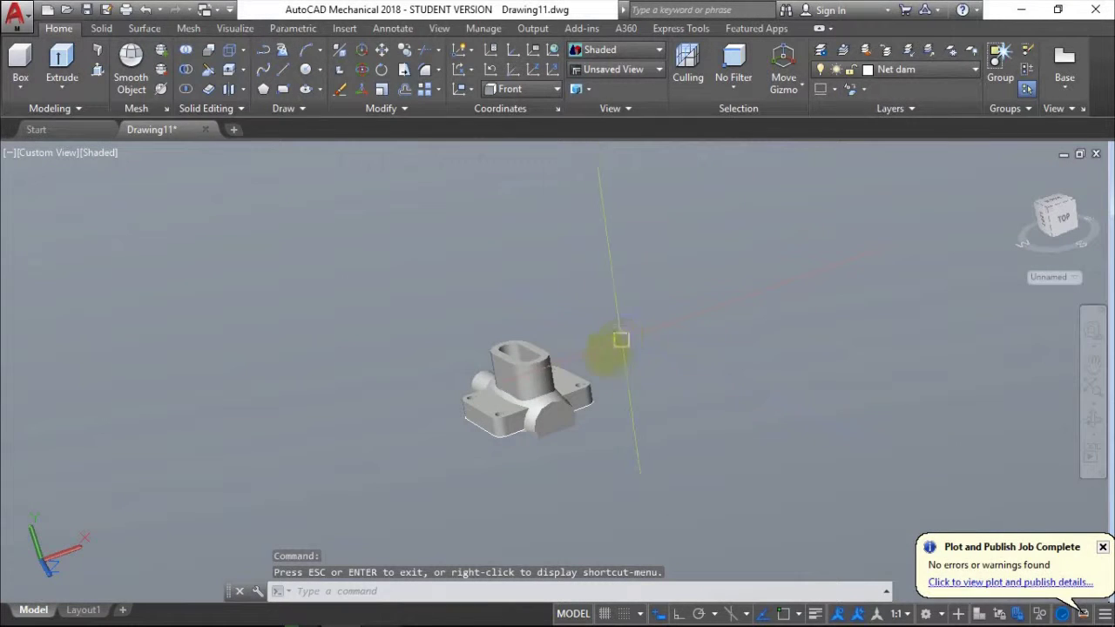
drag(564, 417, 605, 399)
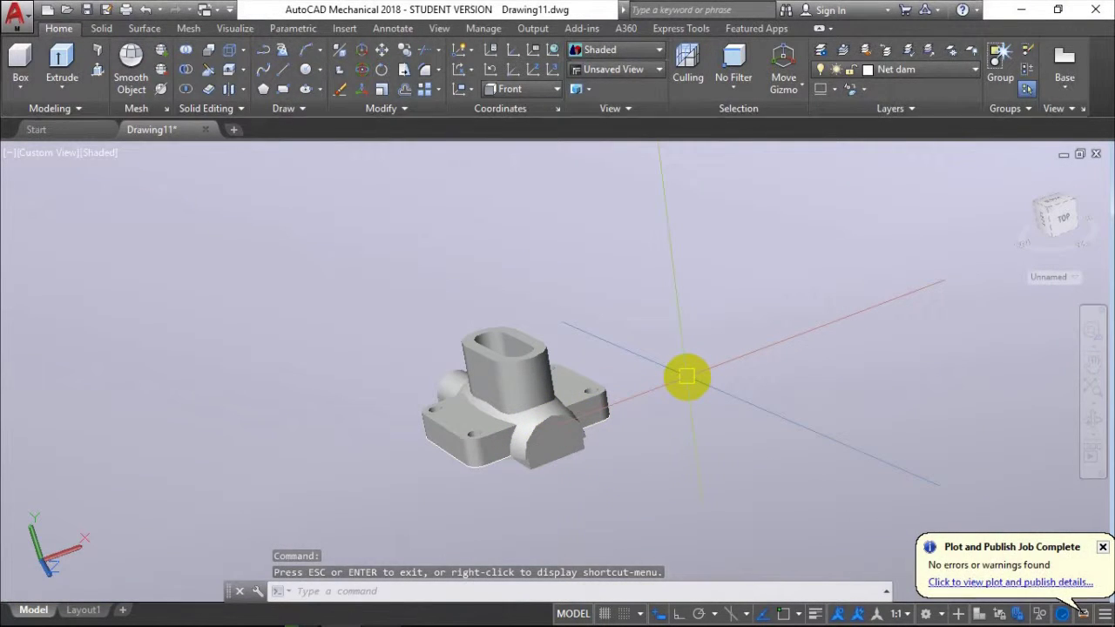
Subtract the half-round bar from the housing to cut the groove
text(ubtract)
key(Return)
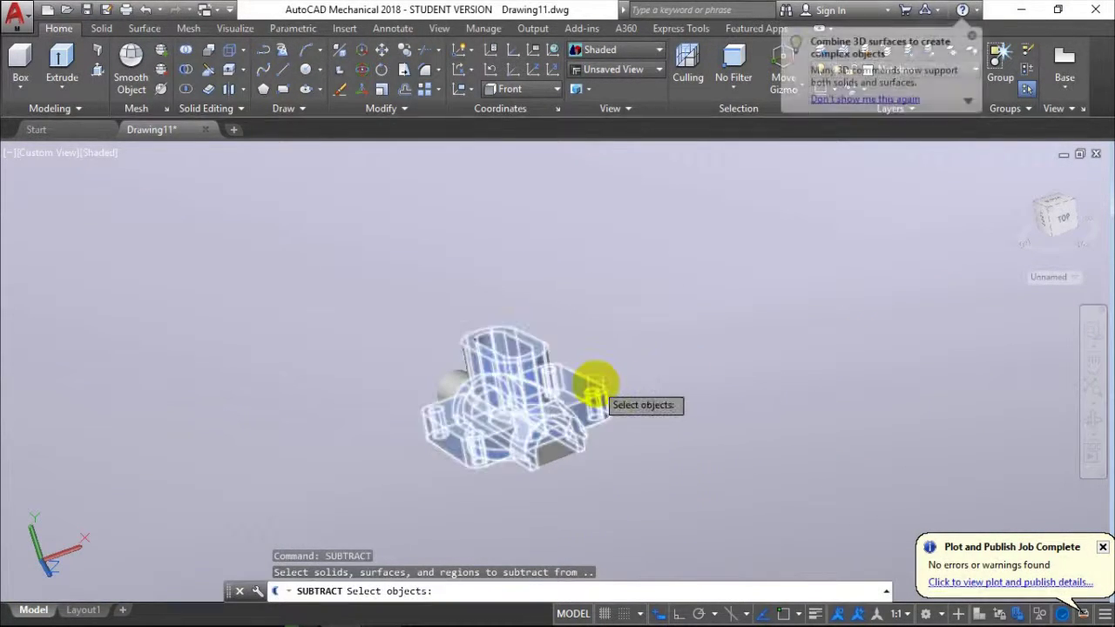
click(599, 384)
key(Return)
click(567, 461)
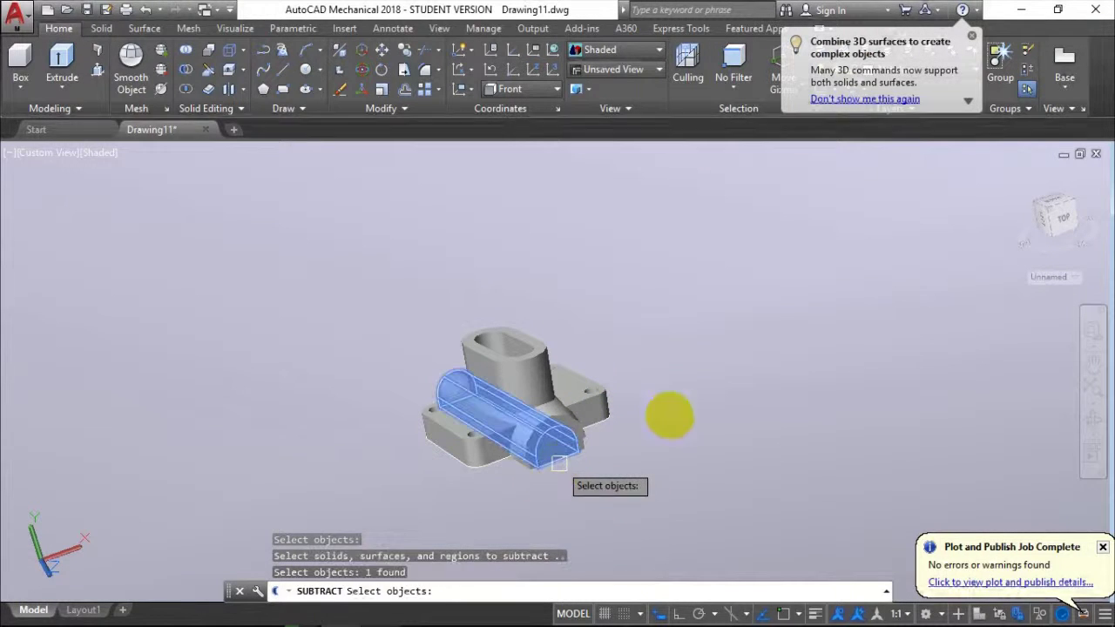
key(Return)
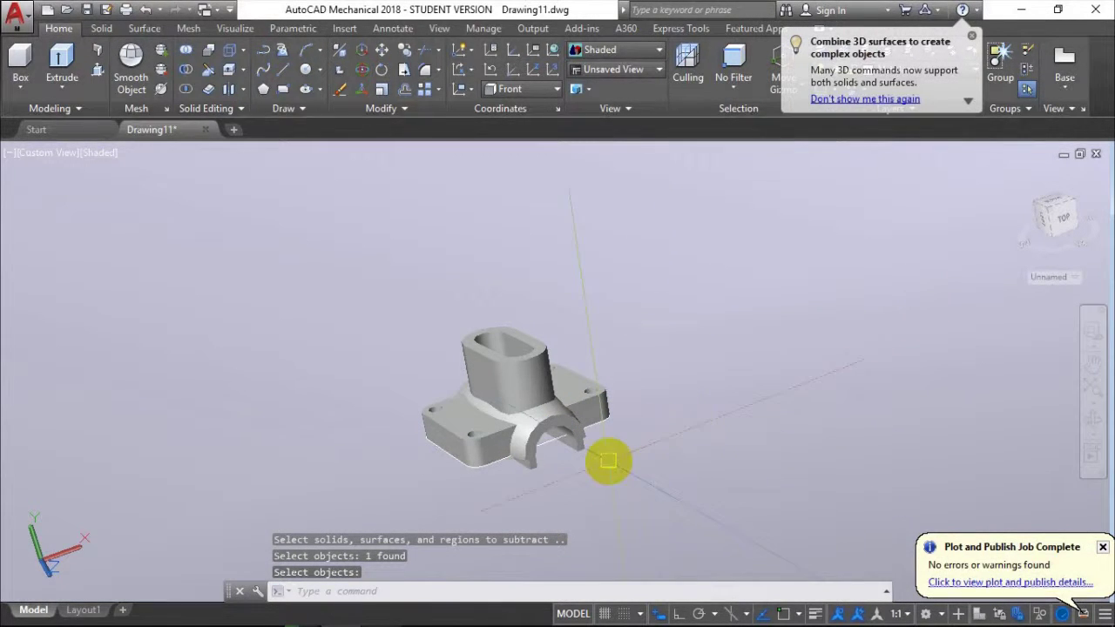
Erase the leftover outline polyline around the housing base via selection cycling
scroll(556, 471, up, 2)
shift+middle_drag(729, 369, 575, 349)
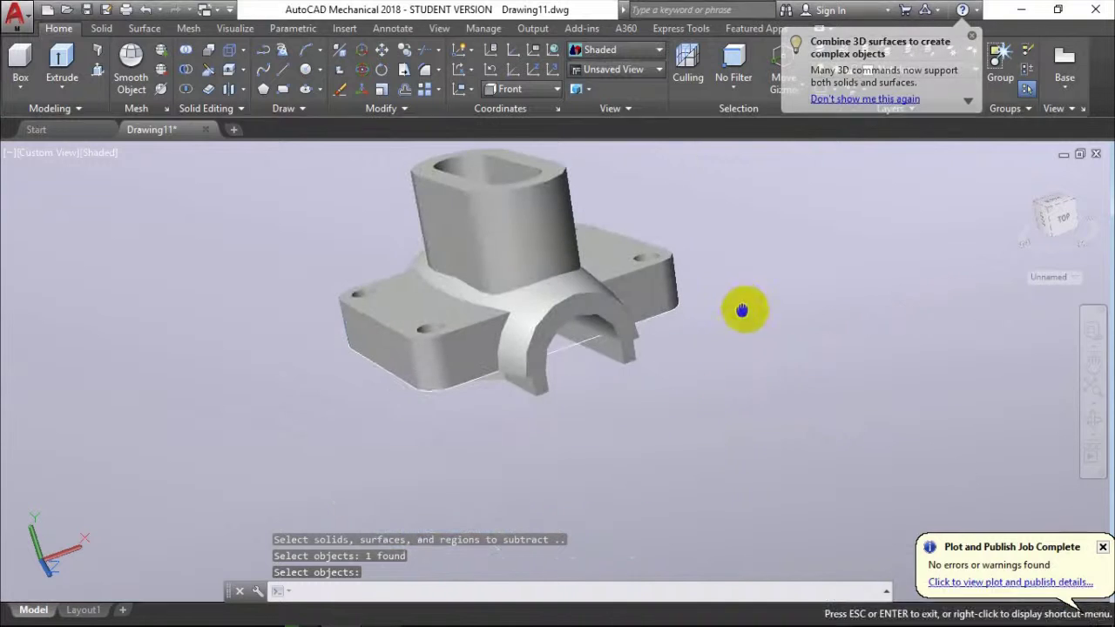
key(Return)
click(578, 346)
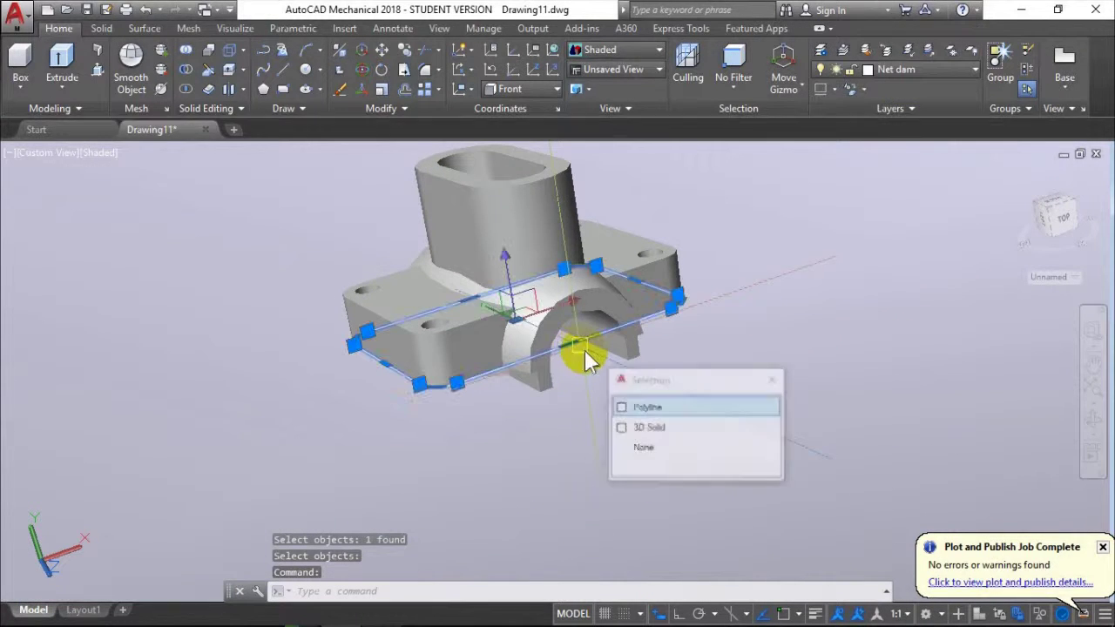
click(653, 409)
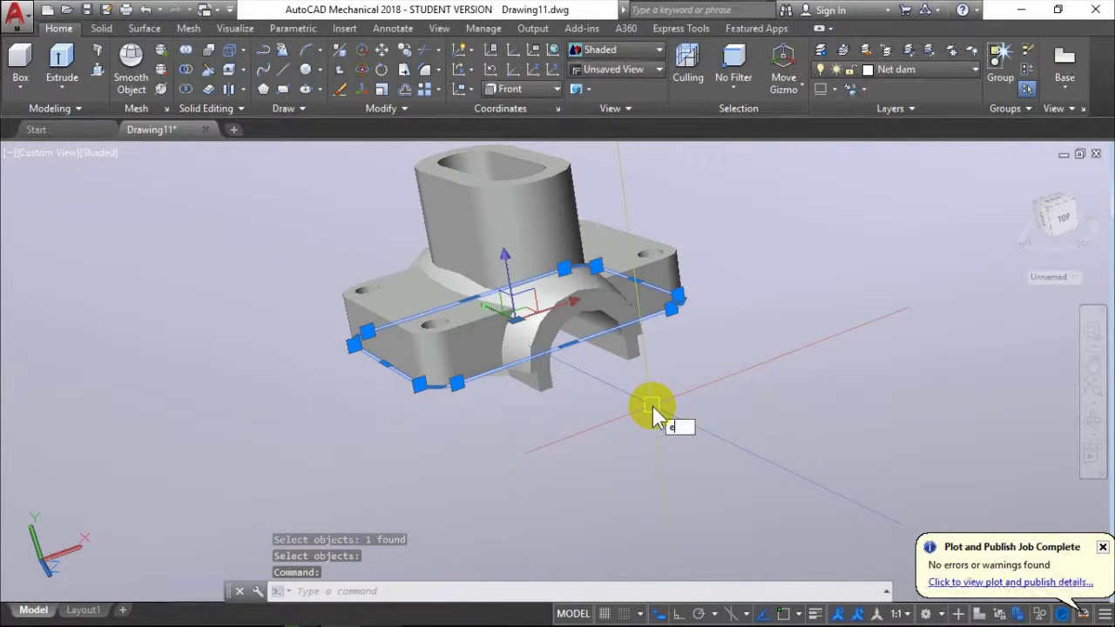
key(Return)
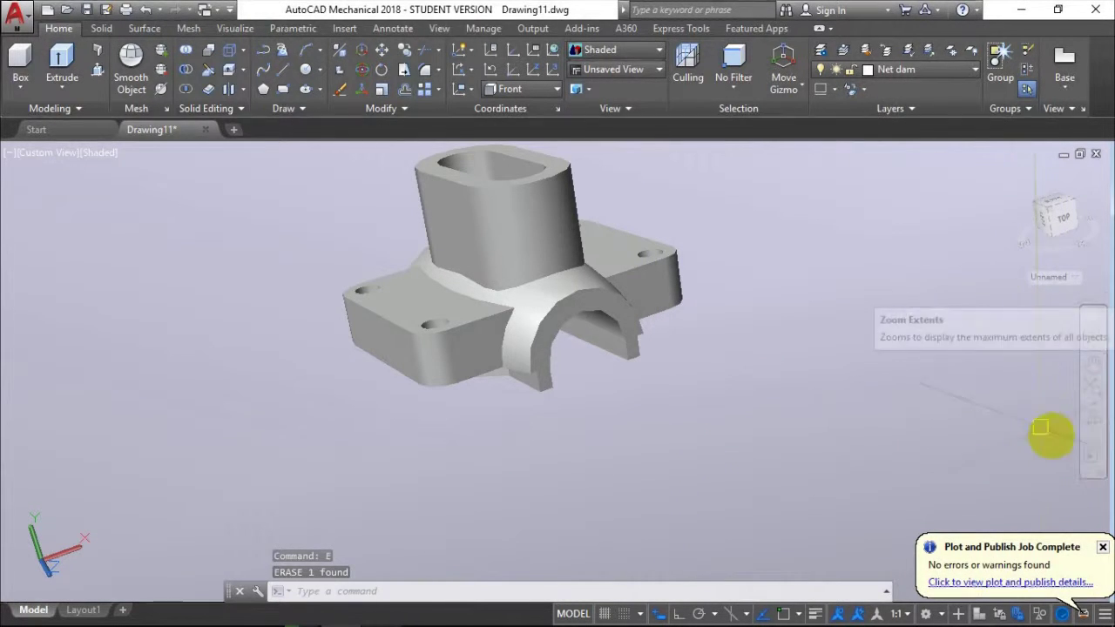
click(1094, 424)
mouse_move(627, 349)
mouse_down()
mouse_move(510, 298)
mouse_move(599, 270)
mouse_move(598, 306)
mouse_move(652, 340)
mouse_move(646, 386)
mouse_move(598, 465)
mouse_move(580, 436)
mouse_move(619, 374)
mouse_move(584, 349)
mouse_move(580, 330)
mouse_move(580, 374)
mouse_move(540, 351)
mouse_move(489, 409)
mouse_move(542, 428)
mouse_move(549, 413)
mouse_move(635, 397)
mouse_move(577, 373)
mouse_move(592, 418)
mouse_move(658, 298)
mouse_up()
Exit orbit mode and zoom out to see the whole grooved housing
key(Escape)
right_click(658, 298)
click(674, 304)
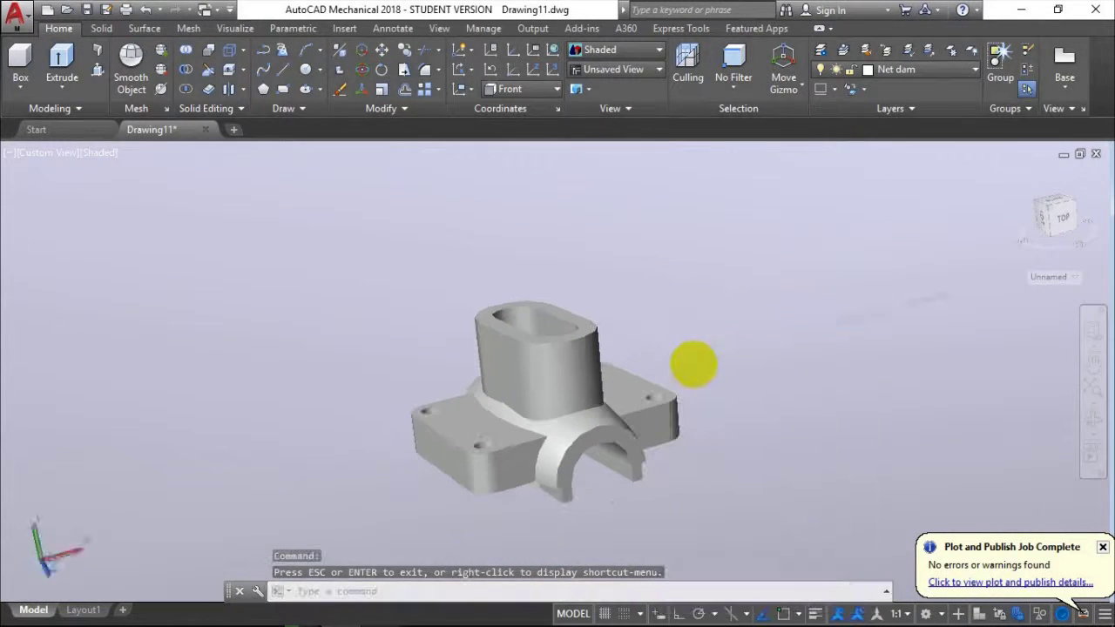
scroll(681, 374, down, 3)
scroll(681, 374, down, 2)
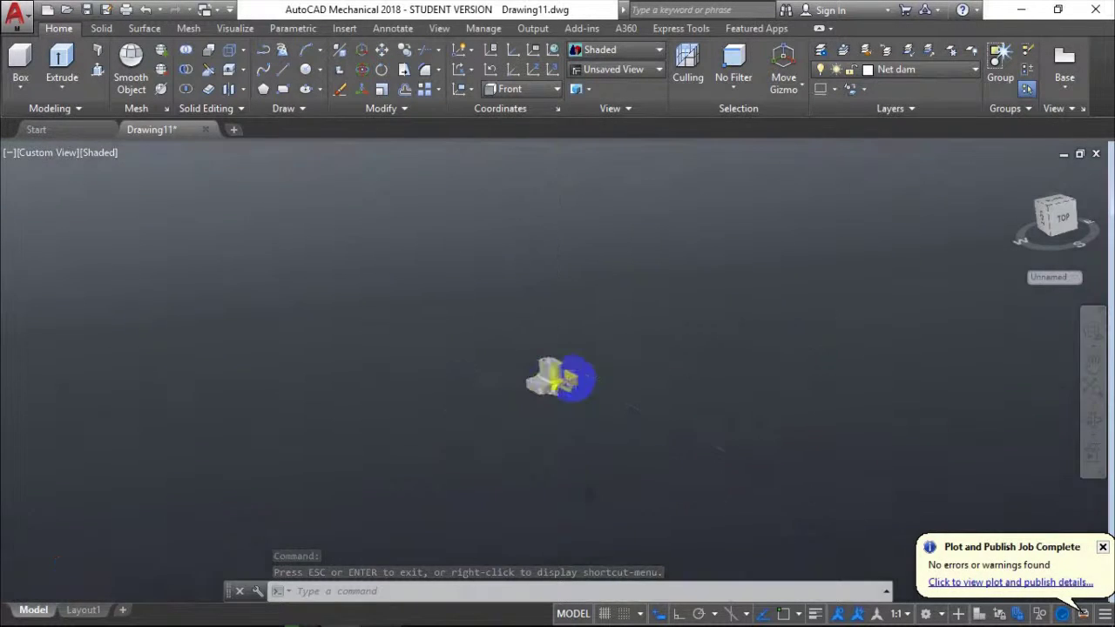
scroll(579, 376, up, 3)
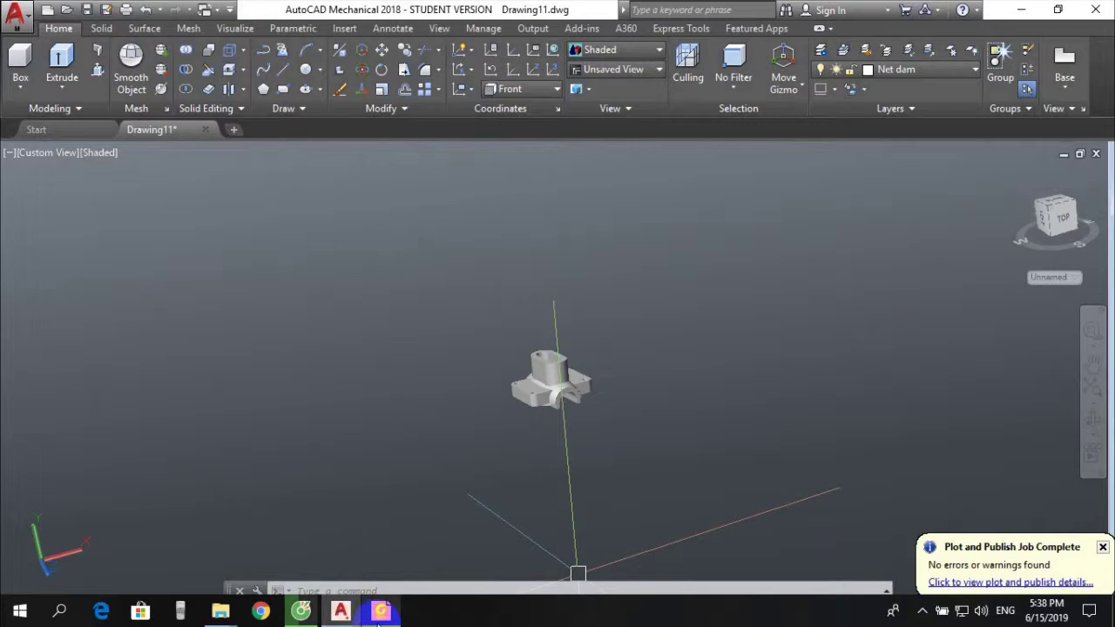
Switch to the 3d _ cad.pdf reference in Foxit Reader and scroll through it
click(381, 612)
scroll(548, 398, down, 2)
scroll(555, 394, down, 3)
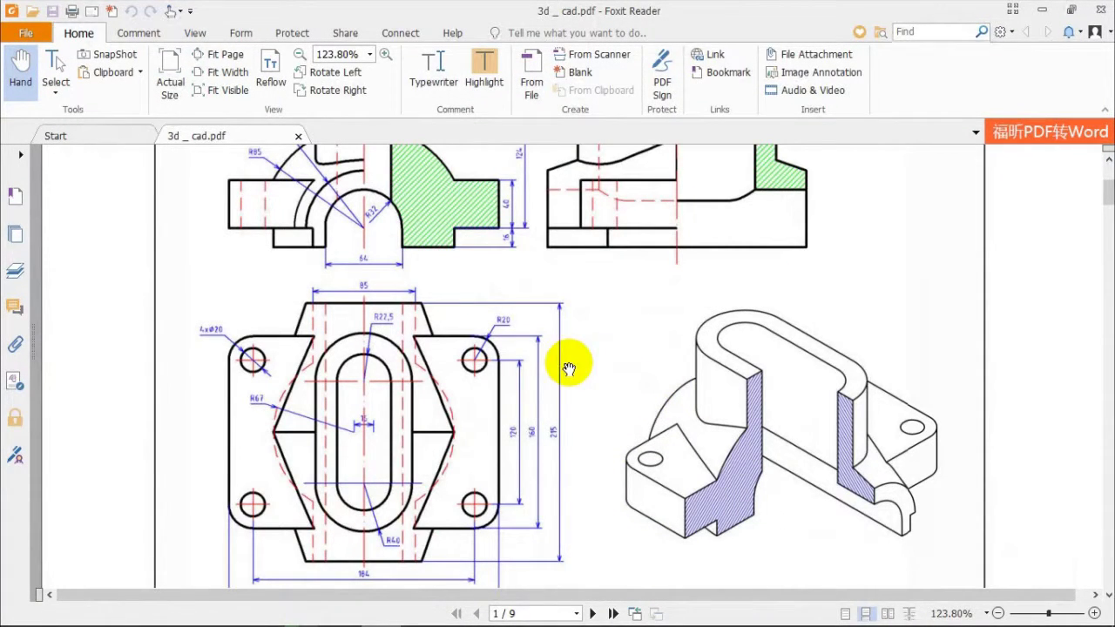
Compare against the 3d _ cad.pdf reference, then return to the AutoCAD drawing
click(340, 611)
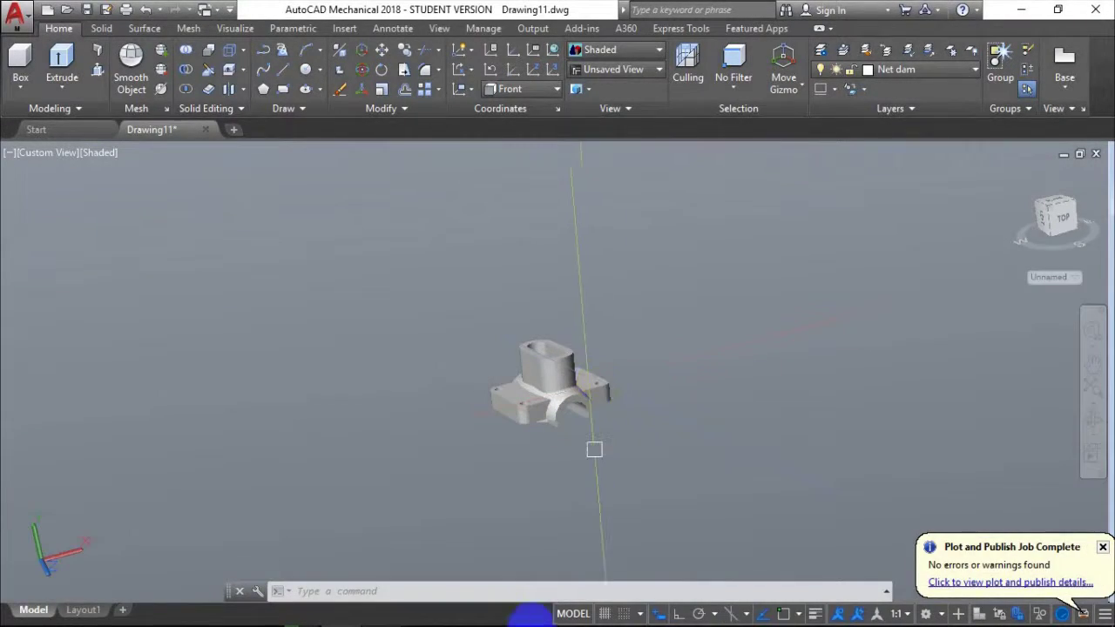
click(380, 612)
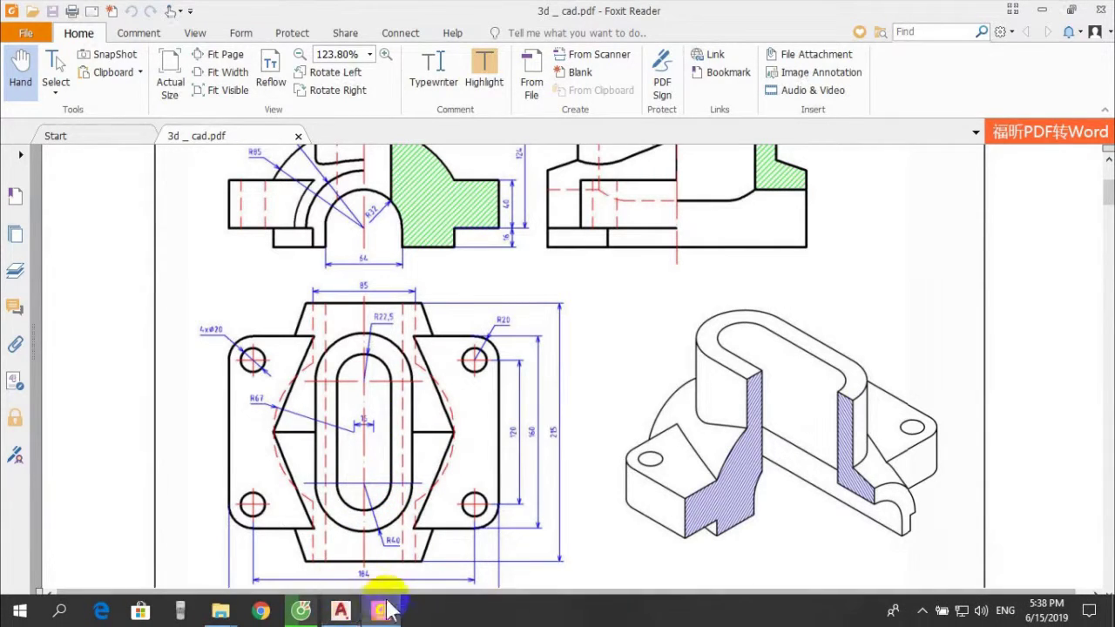
key(alt+Tab)
click(1092, 419)
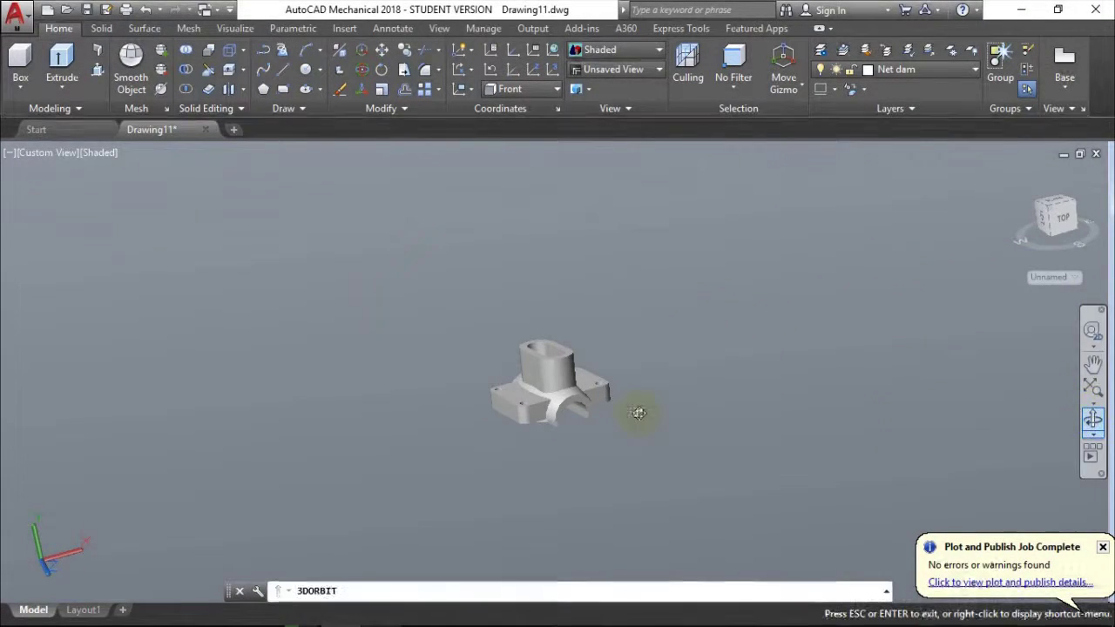
Set the housing to the ViewCube Top view, then select and clear the solid
drag(577, 455, 567, 383)
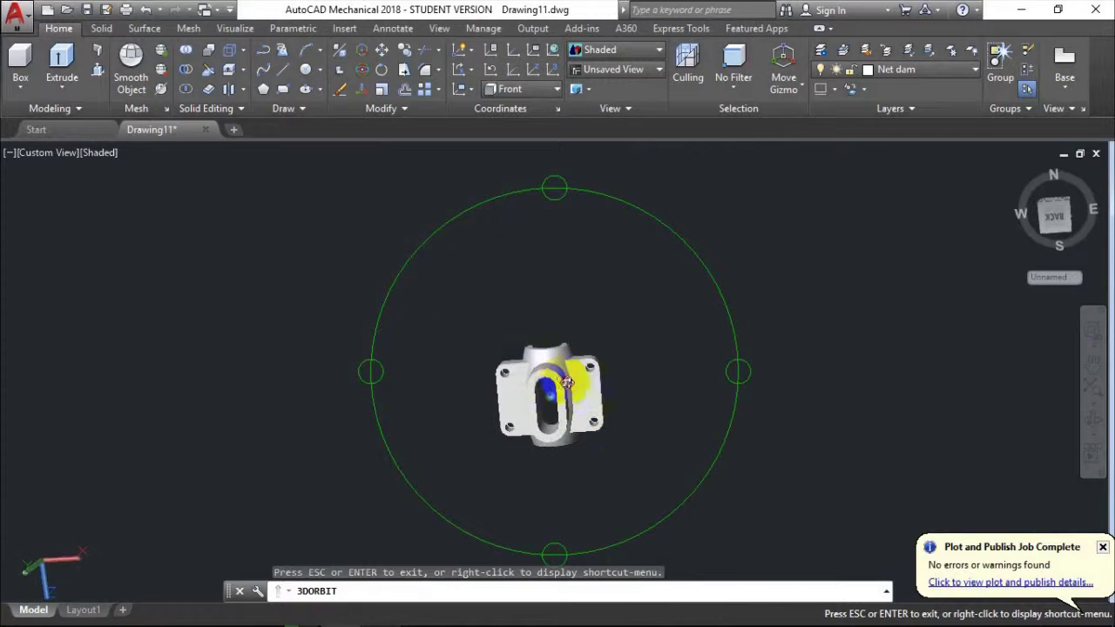
right_drag(622, 391, 639, 381)
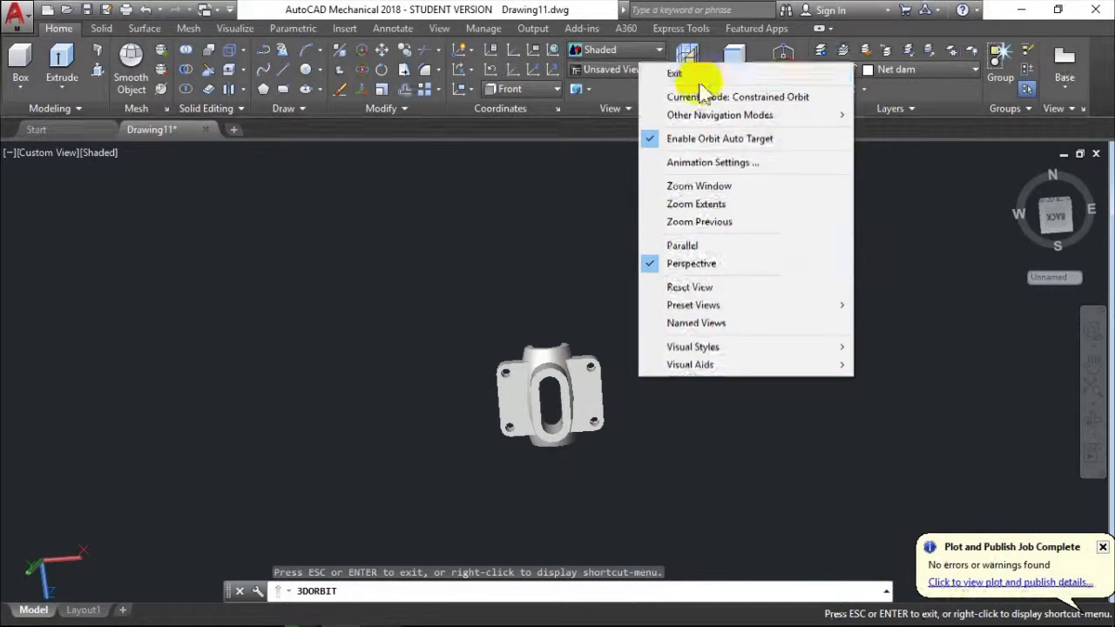
click(675, 74)
shift+middle_drag(614, 427, 890, 238)
click(1069, 223)
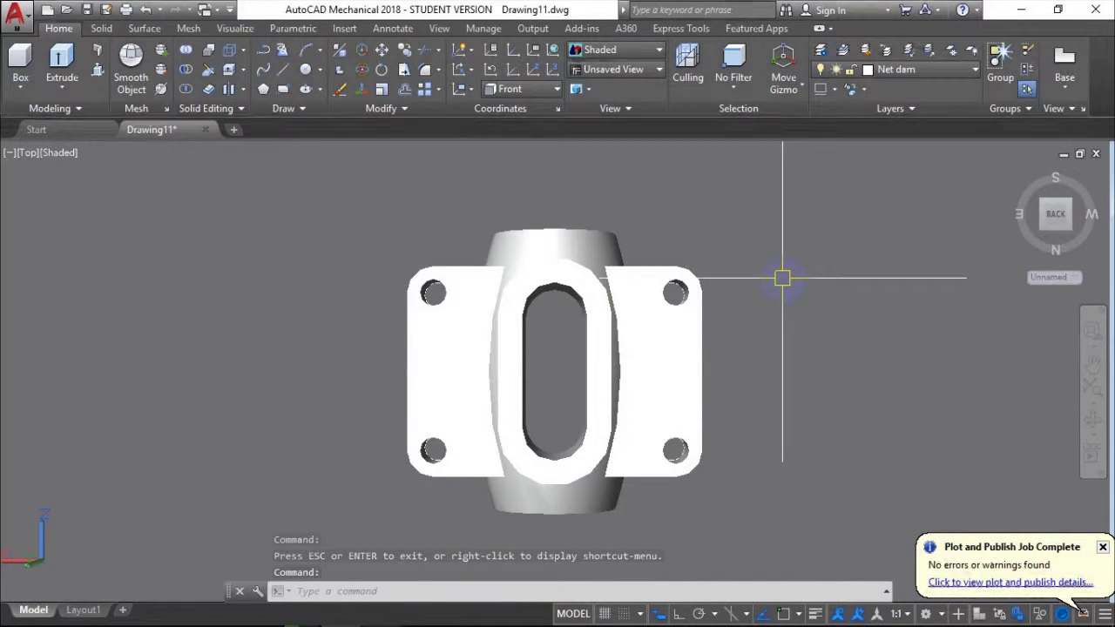
scroll(782, 278, down, 2)
scroll(771, 311, down, 1)
scroll(597, 369, up, 2)
scroll(597, 348, up, 2)
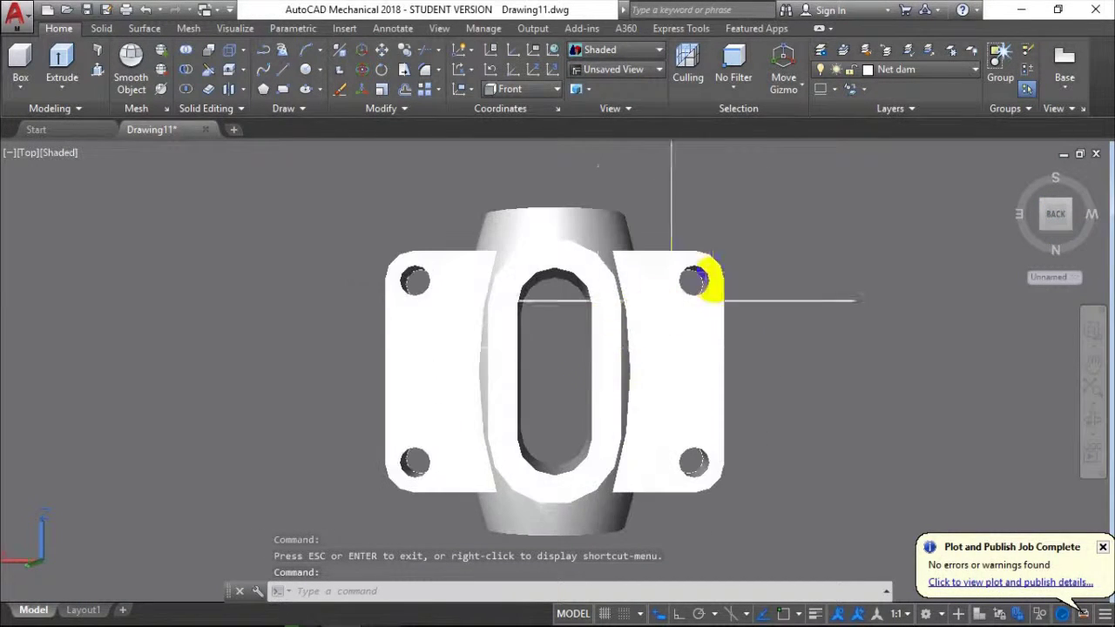
click(706, 275)
key(Escape)
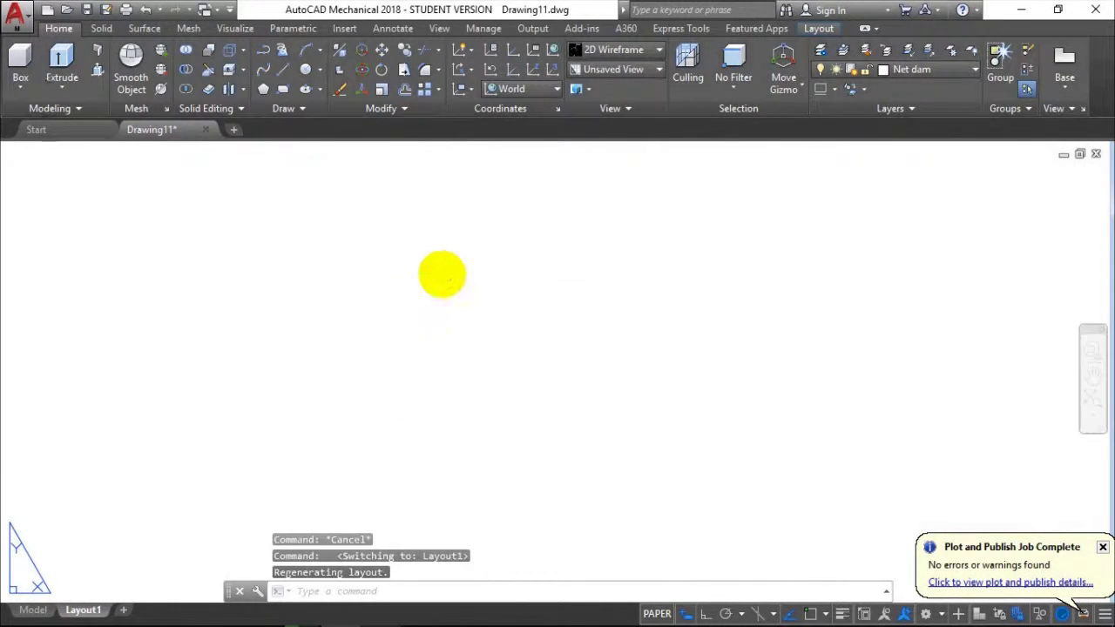
Attach the A4_TCVN.dwg drawing frame as an external reference on the layout
text(xr)
key(Return)
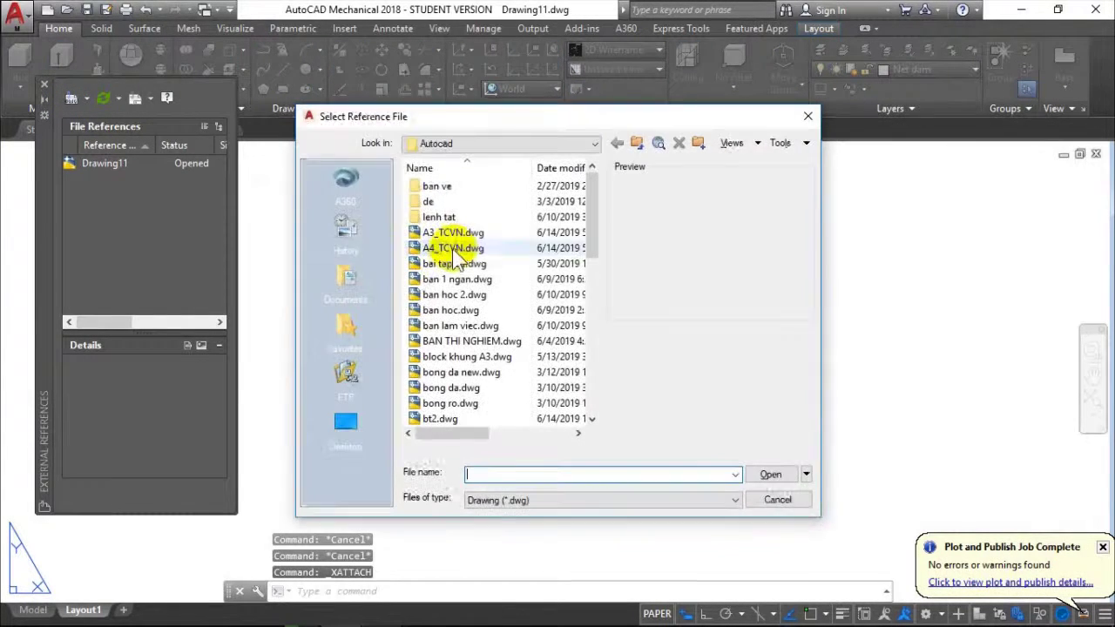
click(459, 247)
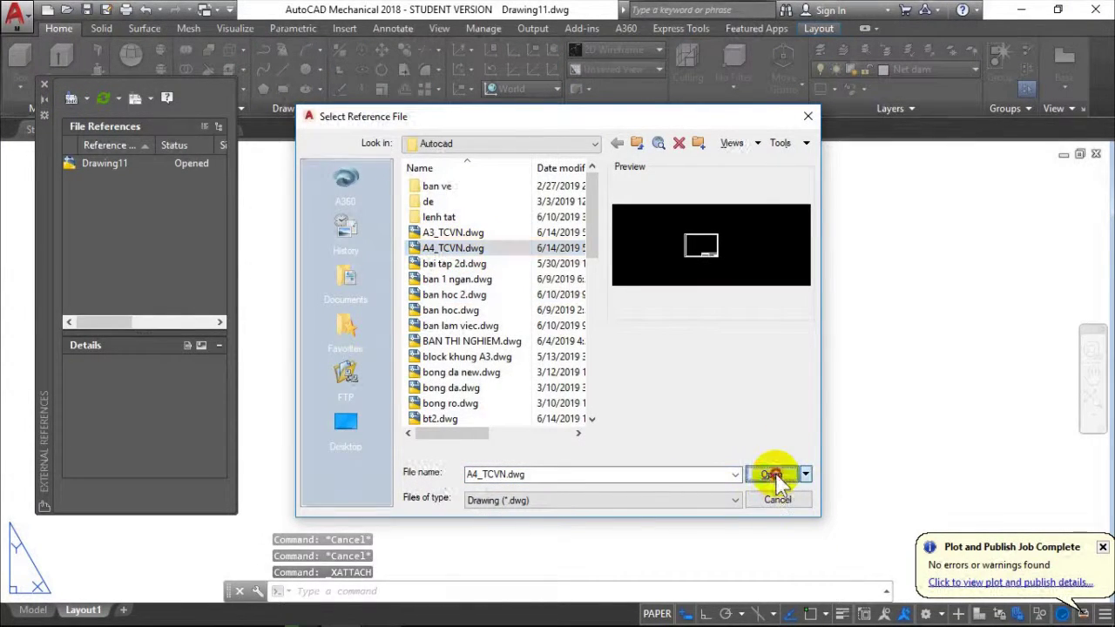
click(774, 476)
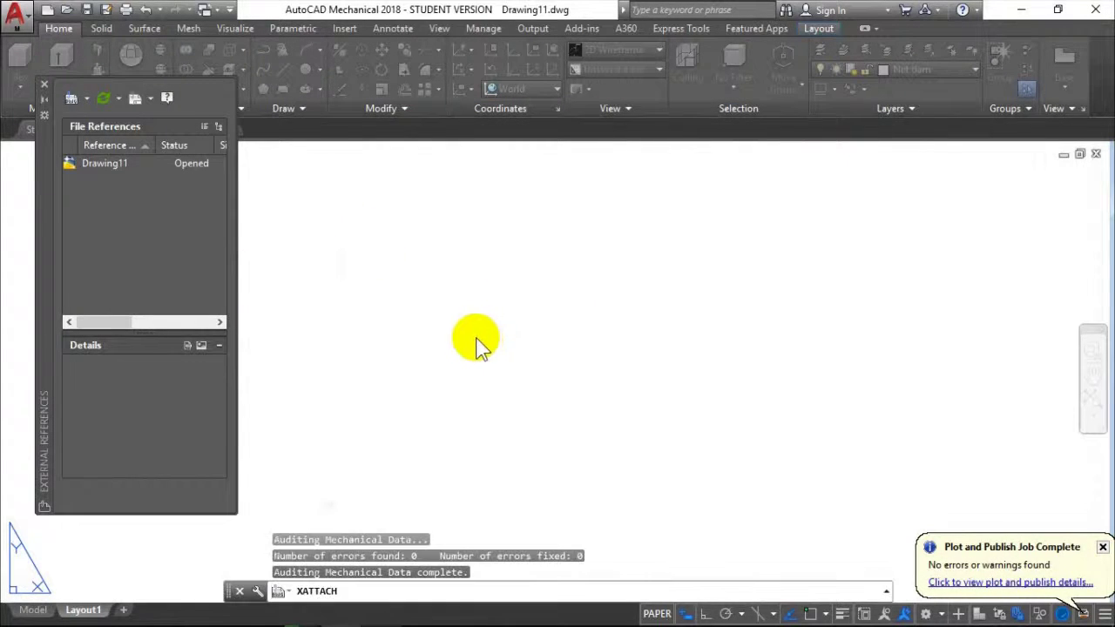
click(585, 480)
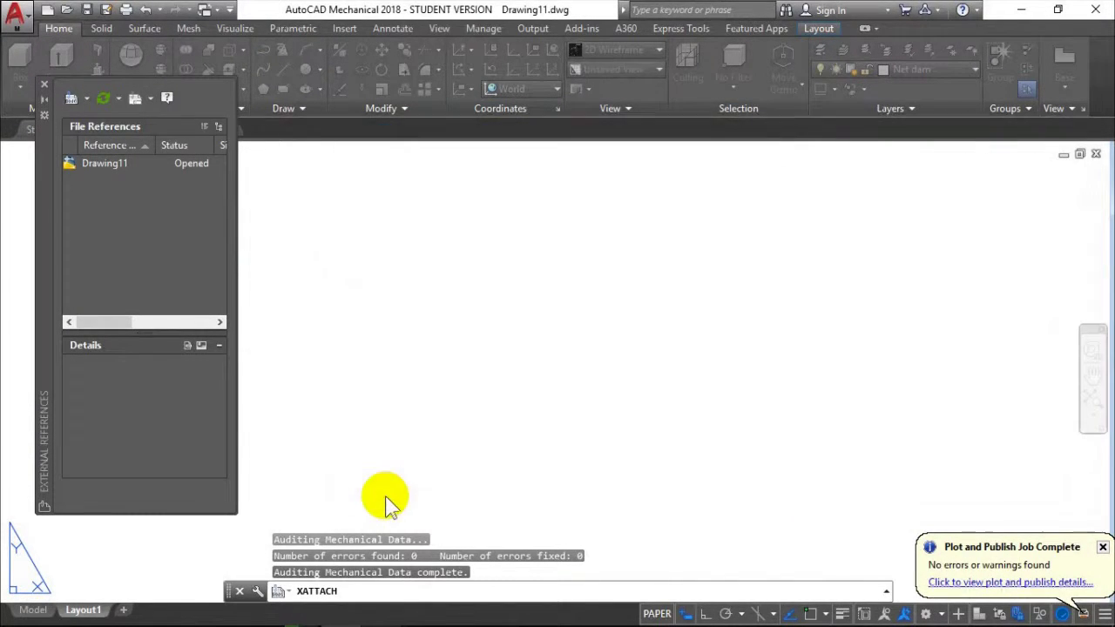
click(341, 481)
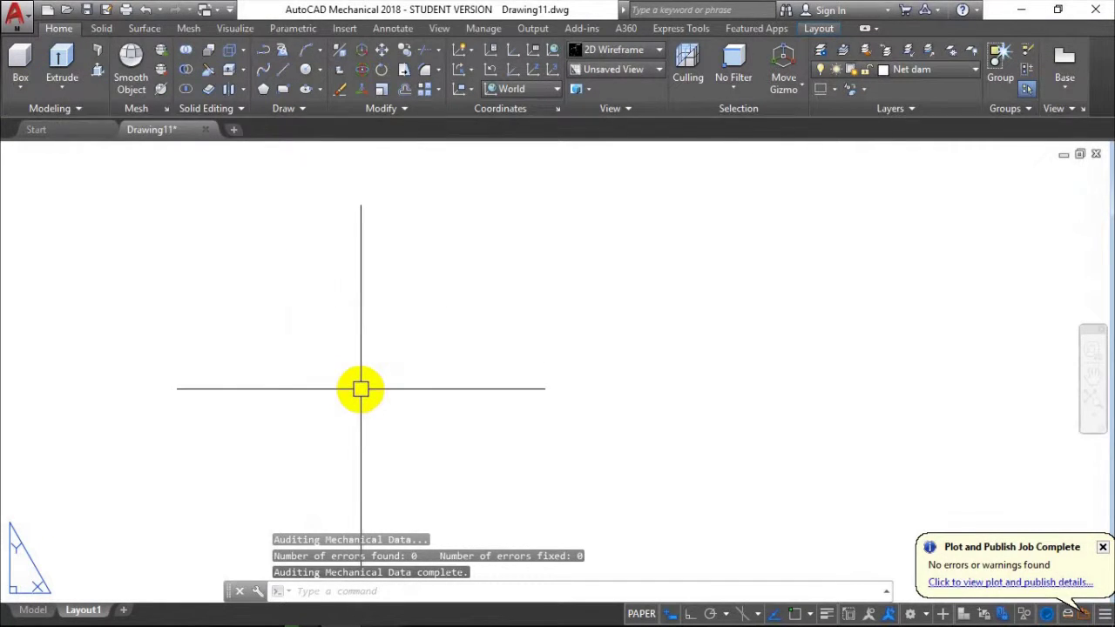
Zoom All to show the whole A4 sheet, recentre it, and open Base view options
text(z)
key(Return)
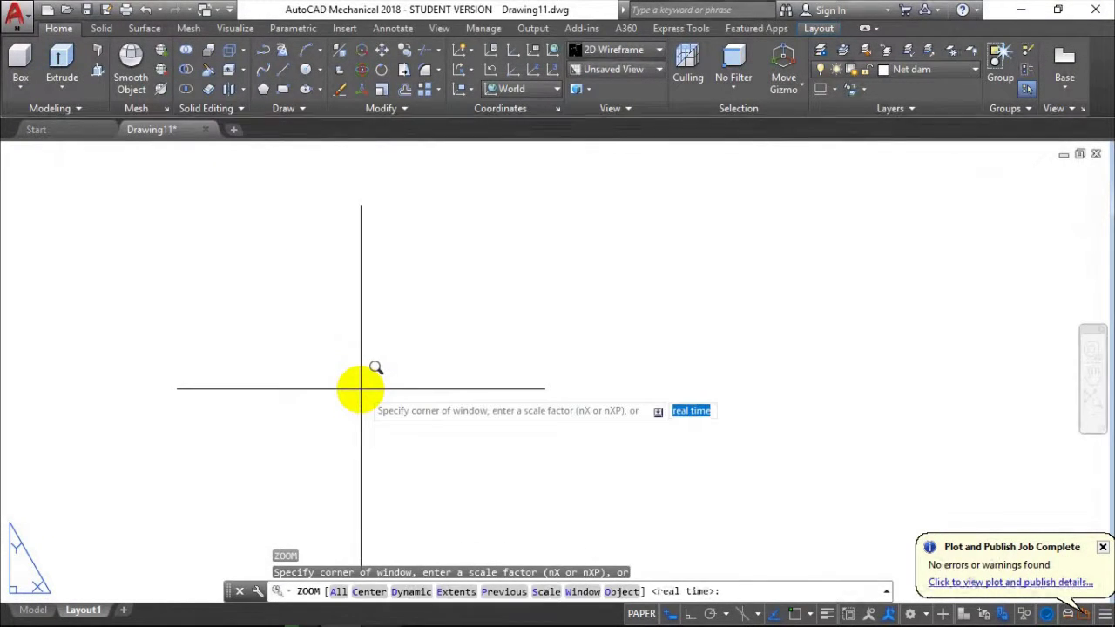
text(a)
key(Return)
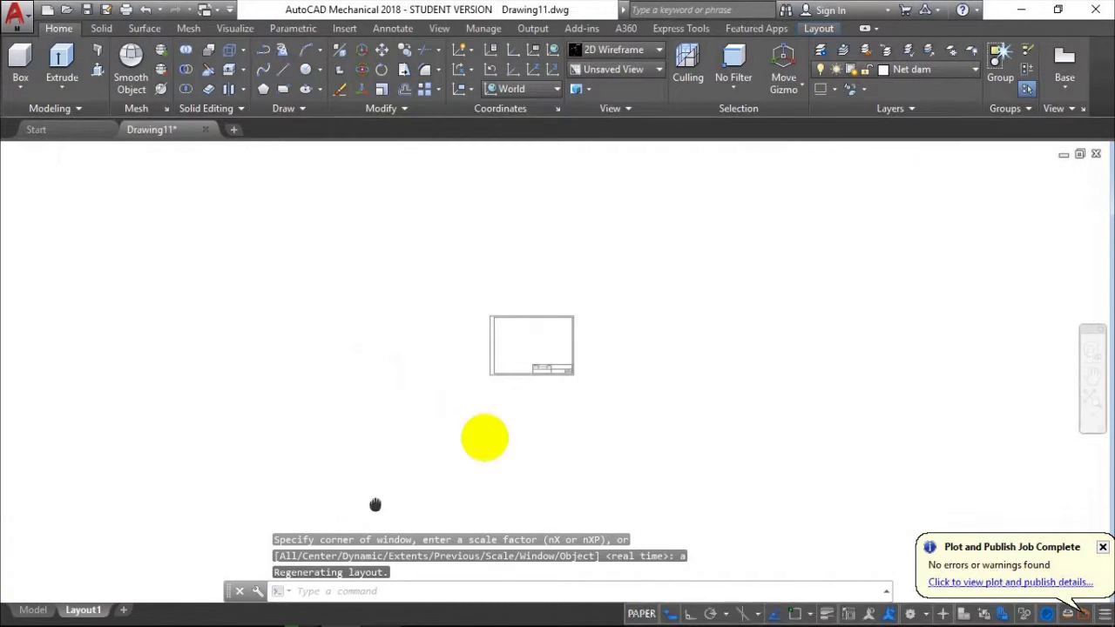
scroll(540, 342, up, 4)
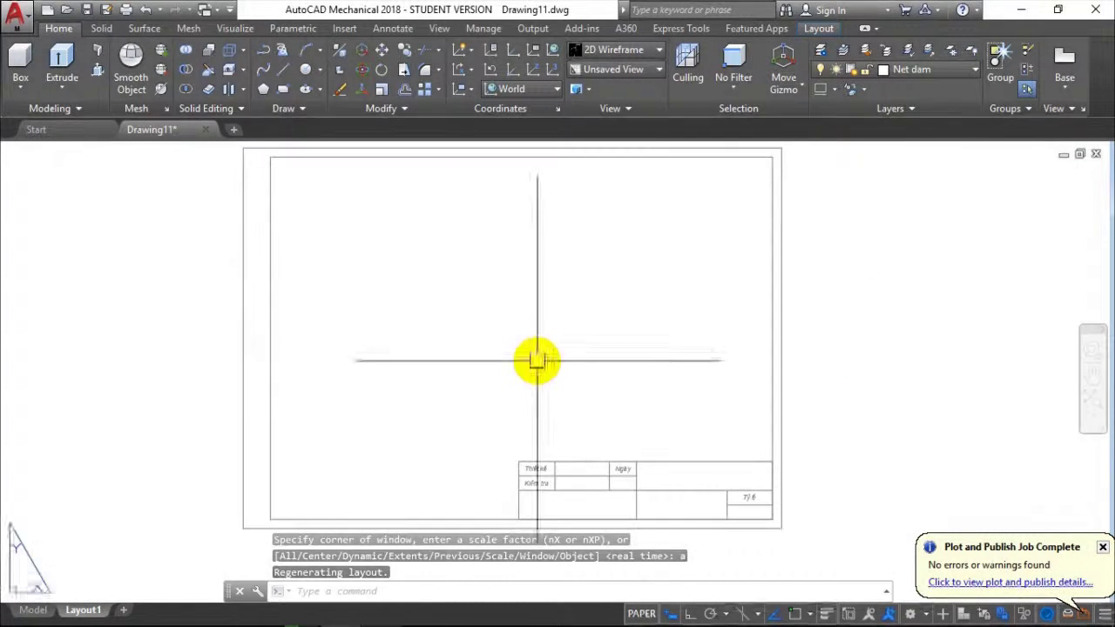
scroll(536, 359, down, 2)
scroll(528, 354, up, 2)
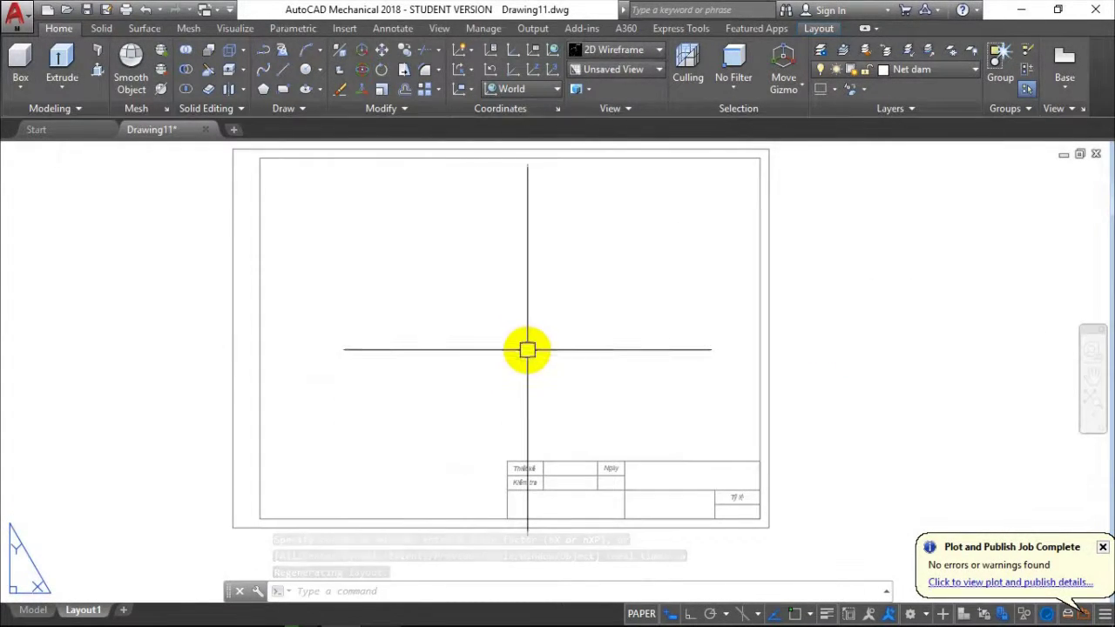
scroll(526, 344, down, 4)
scroll(527, 344, up, 2)
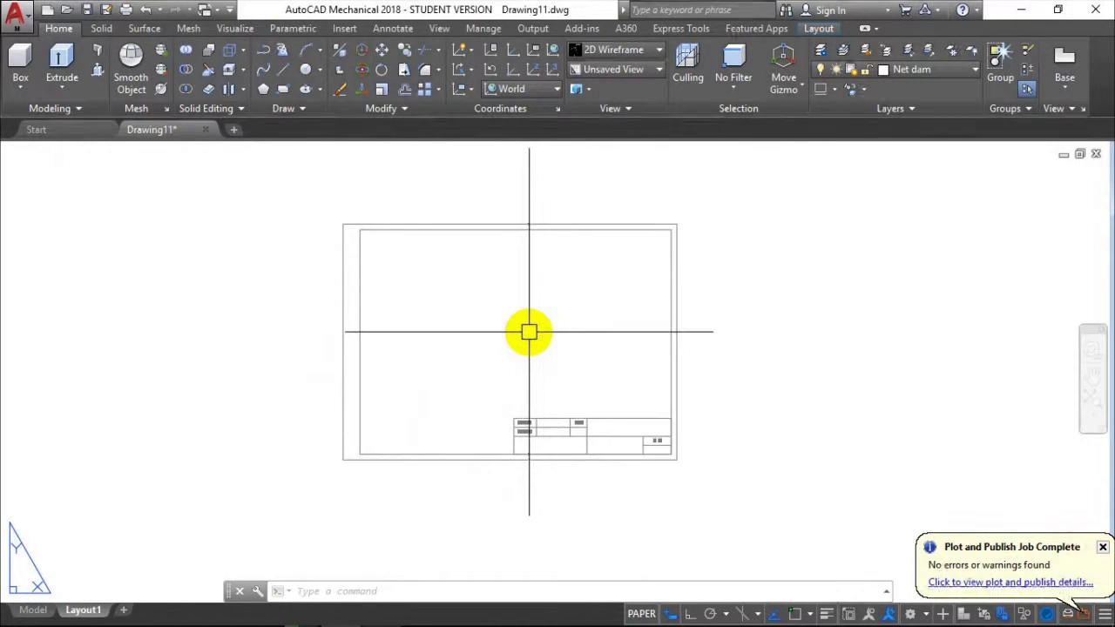
scroll(528, 331, up, 2)
middle_drag(528, 332, 543, 341)
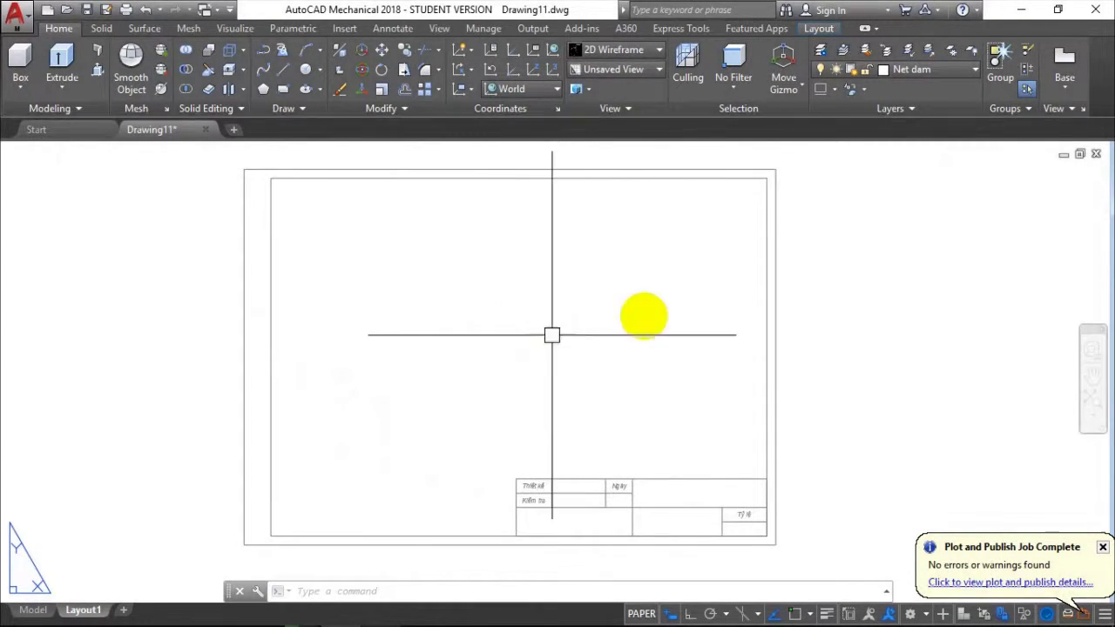
click(1064, 87)
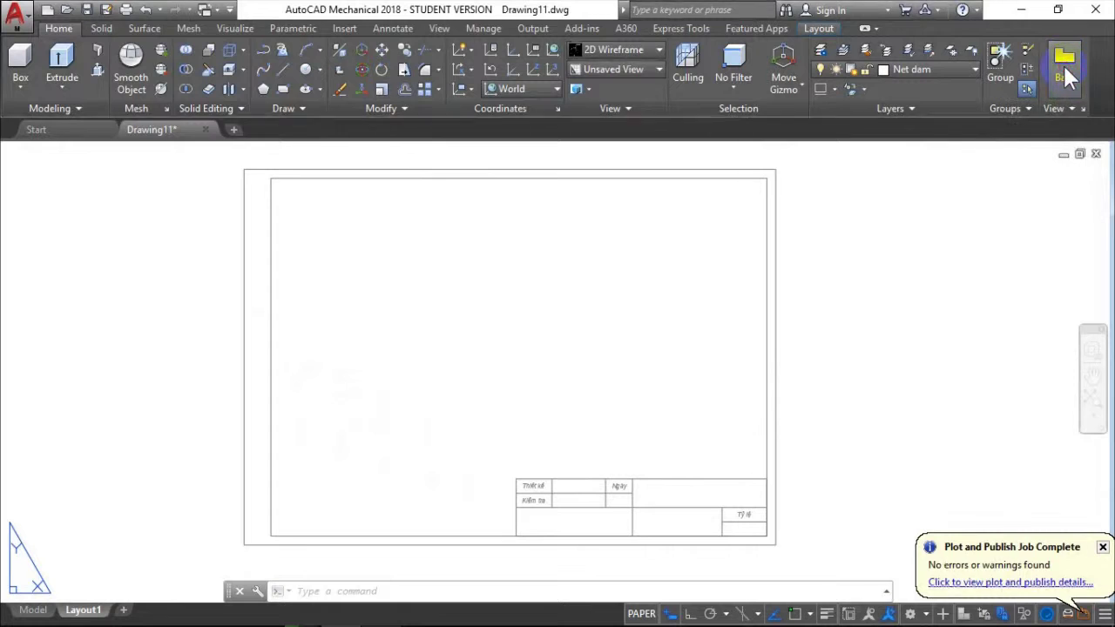
click(1040, 122)
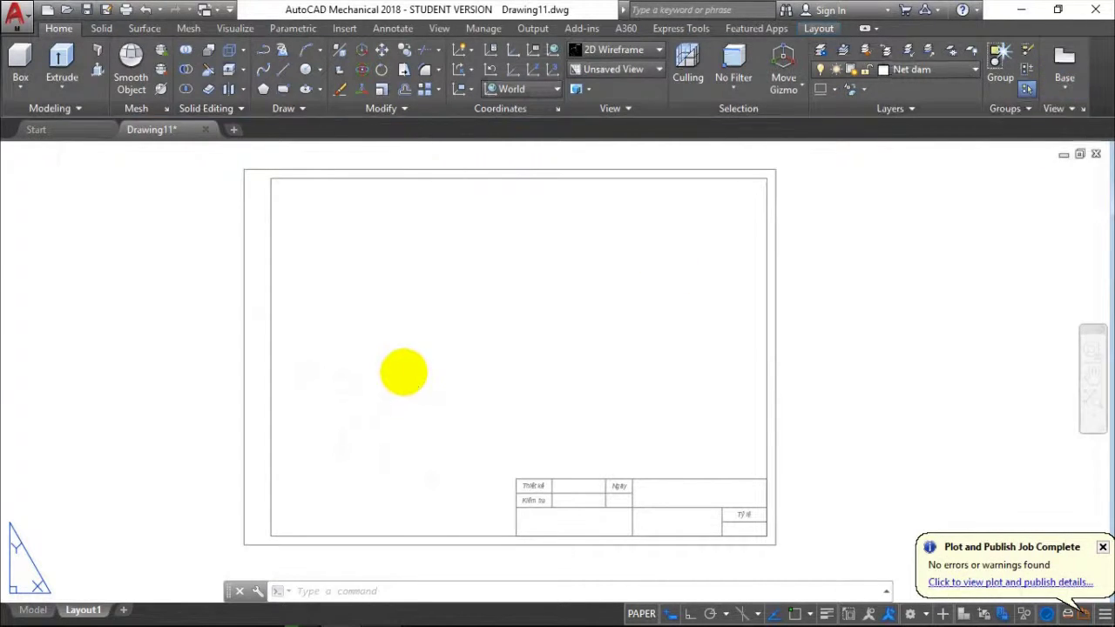
Start a base view from model space in current orientation at 1:4 scale
click(176, 52)
click(176, 53)
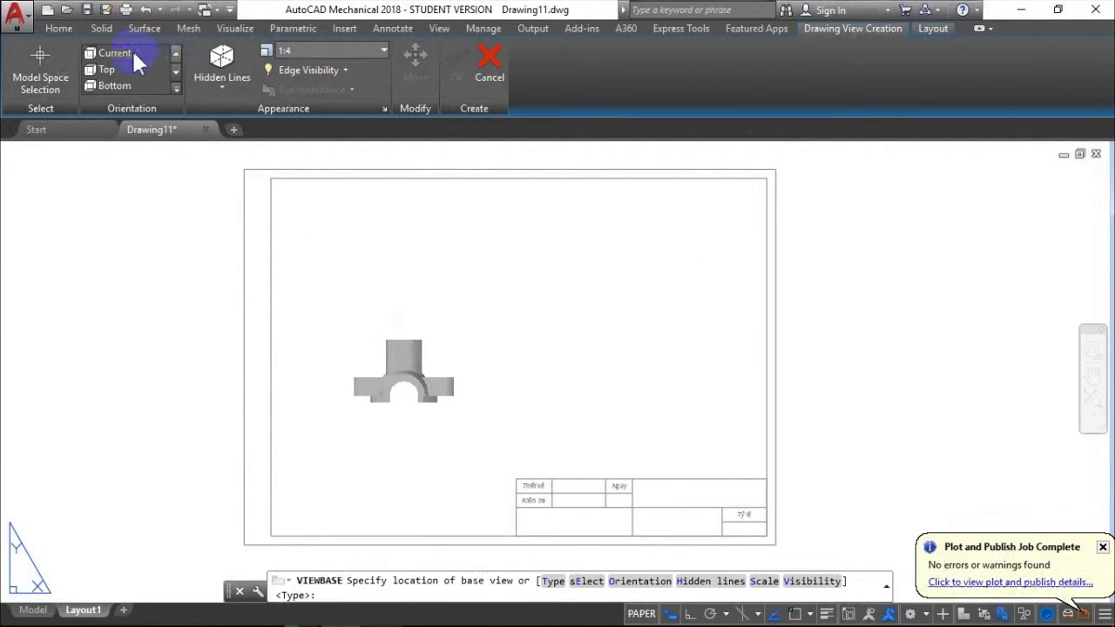
click(118, 52)
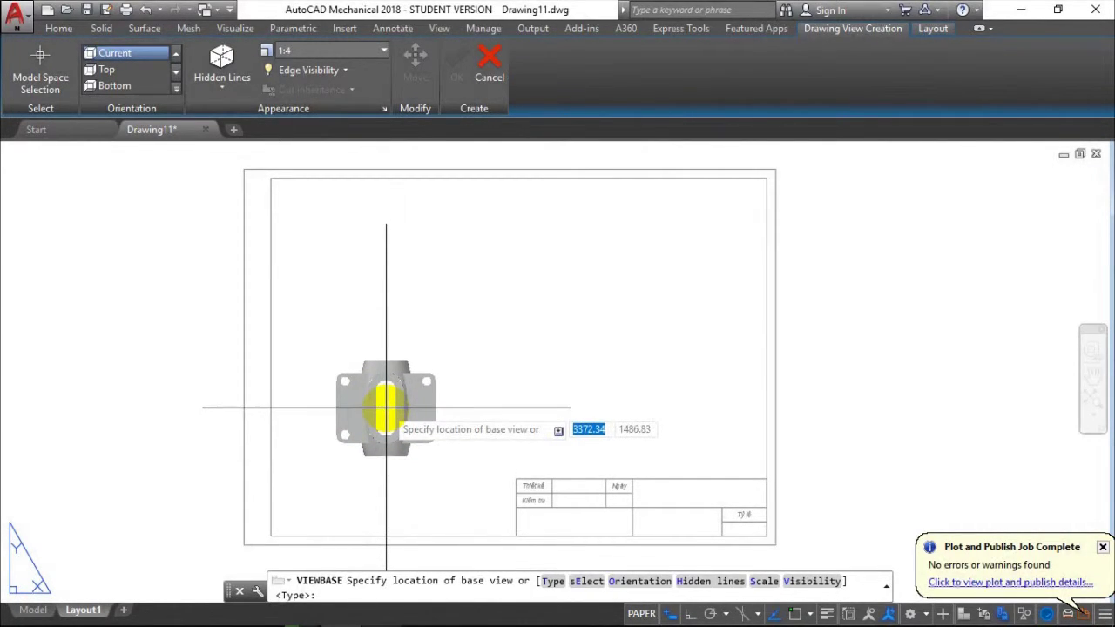
click(382, 49)
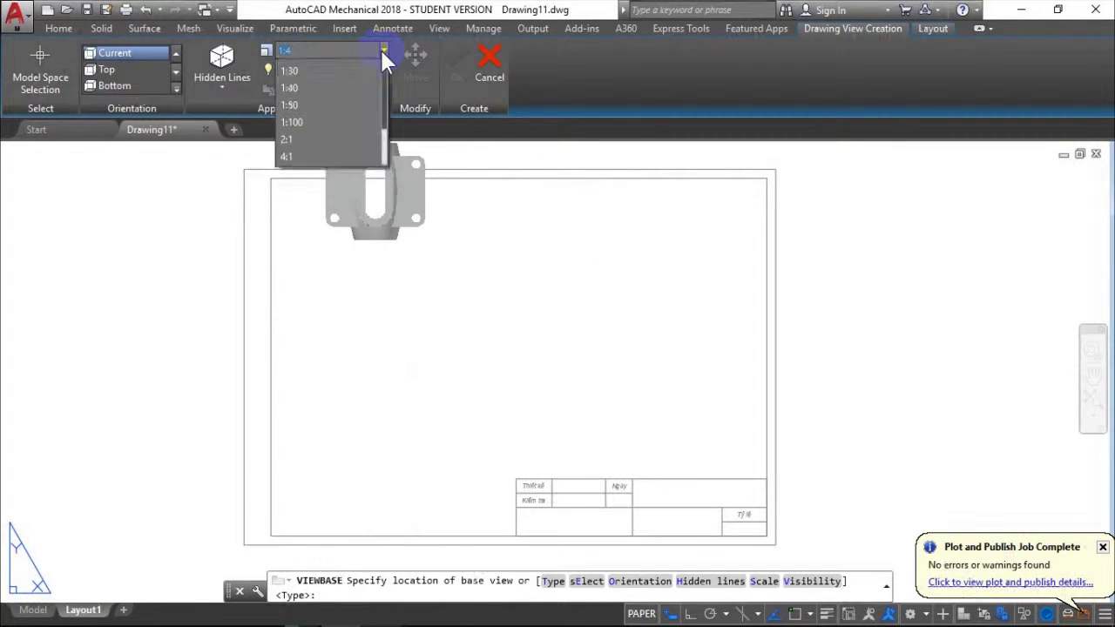
click(307, 84)
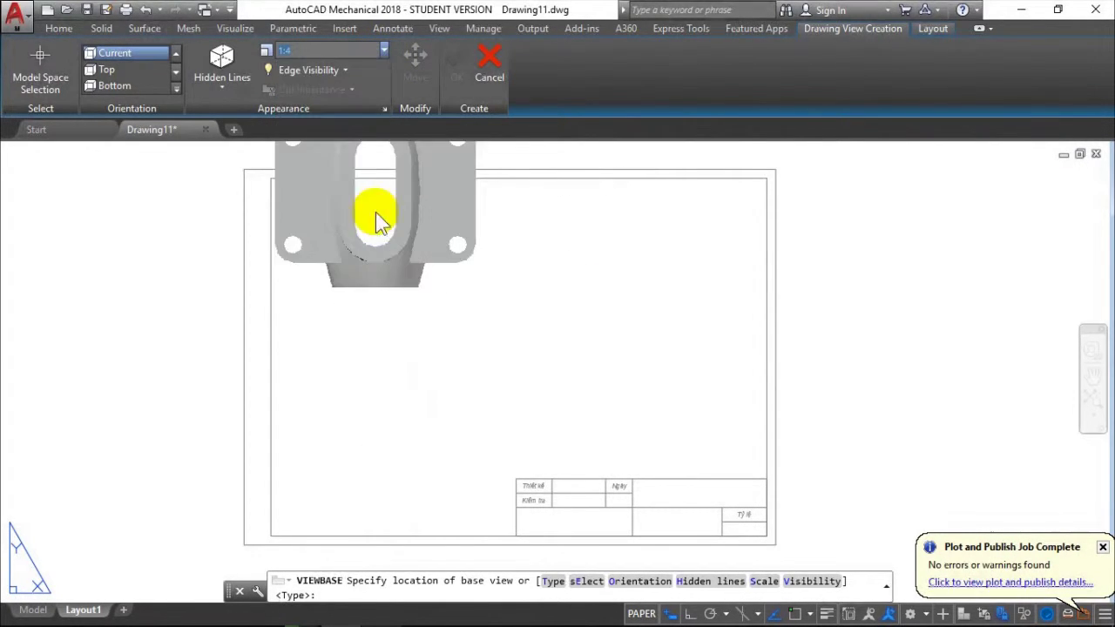
click(384, 50)
click(304, 86)
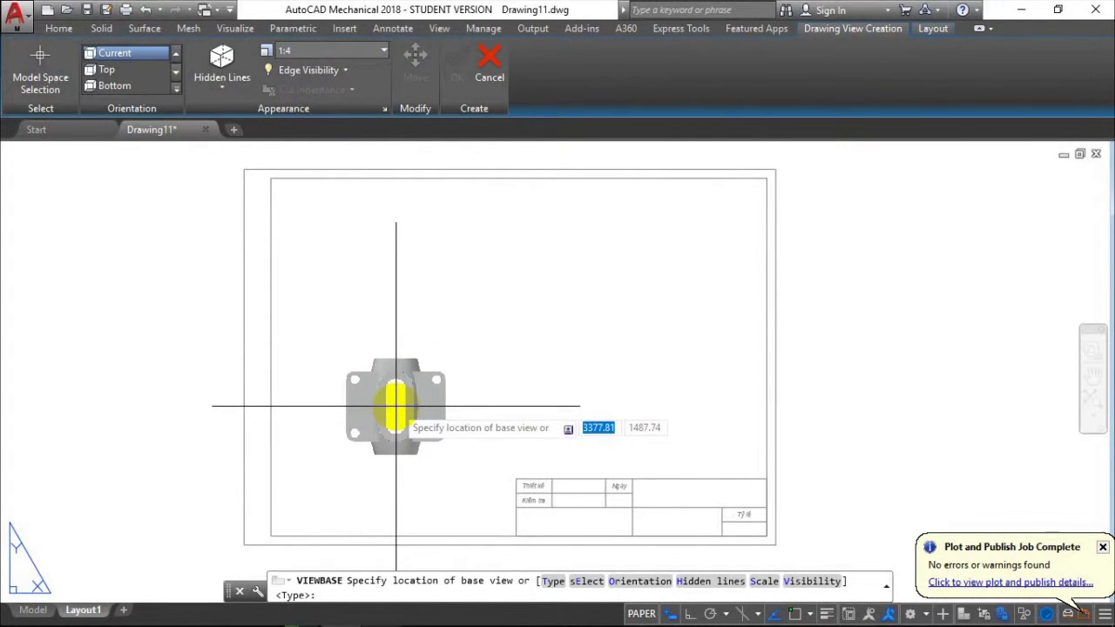
Place the base view in the sheet's lower left showing visible and hidden lines
click(400, 408)
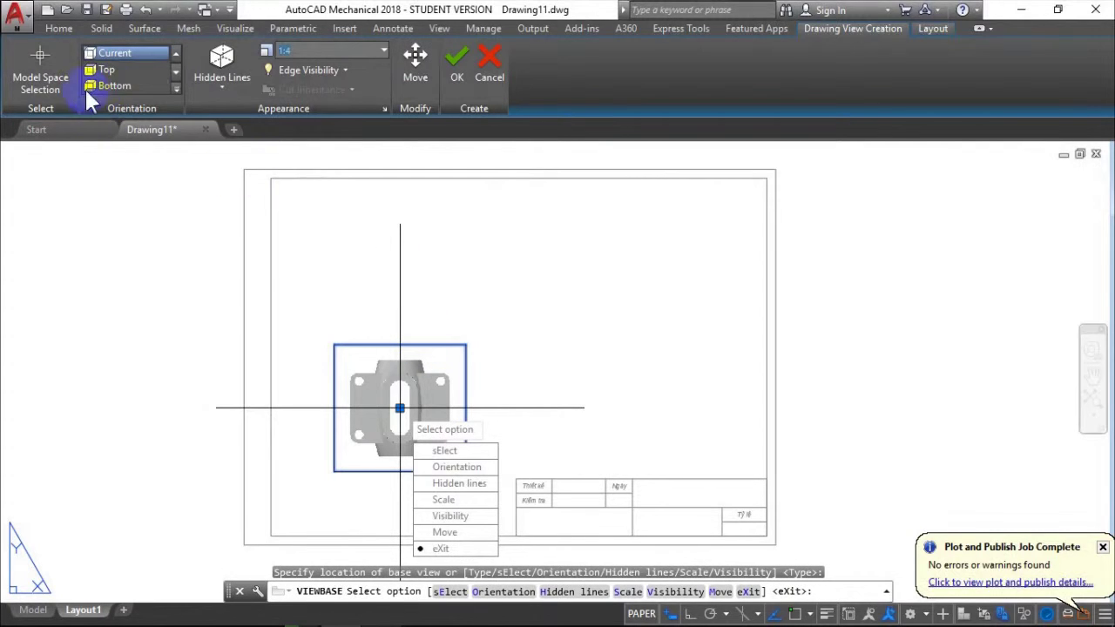
click(215, 81)
click(237, 142)
click(457, 77)
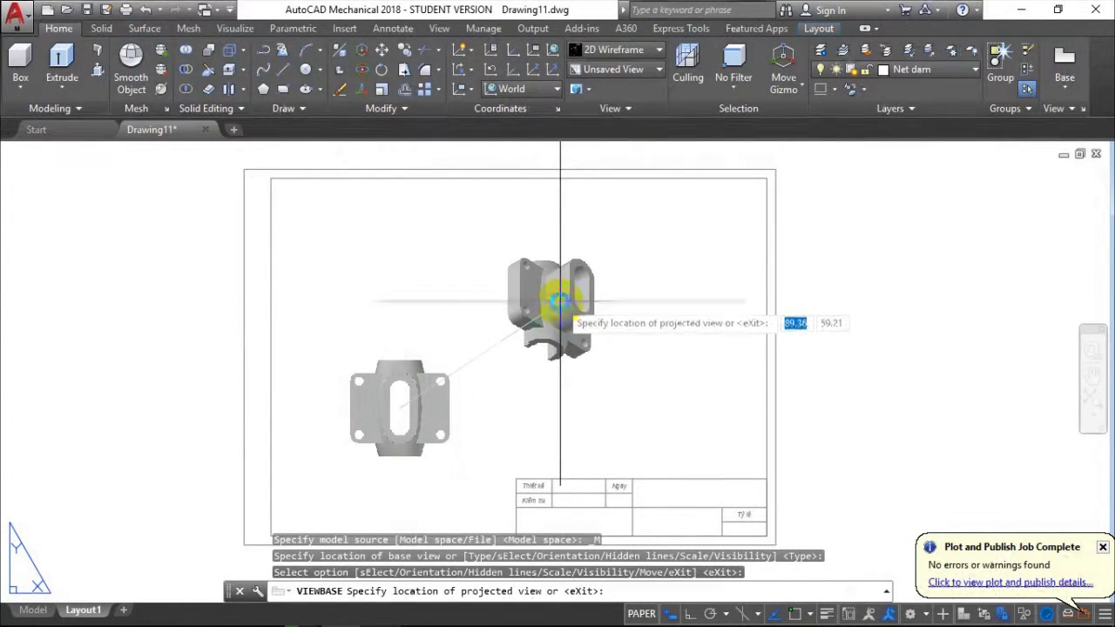
scroll(513, 400, up, 1)
scroll(438, 455, up, 2)
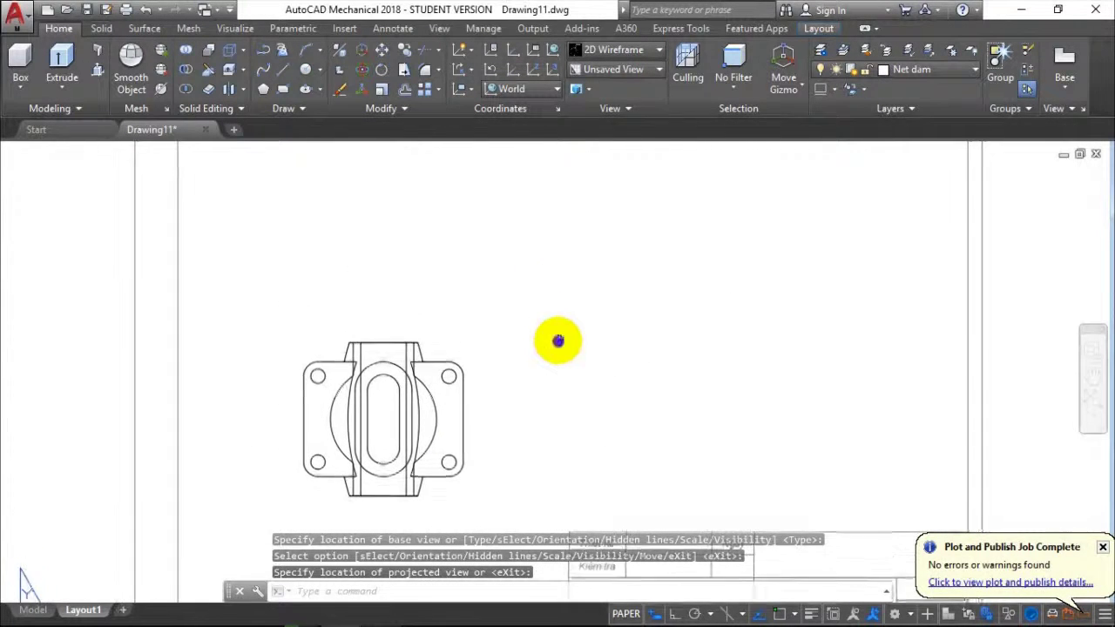
Turn on Display Lineweight so lines show at their real thickness
text(lw)
key(Return)
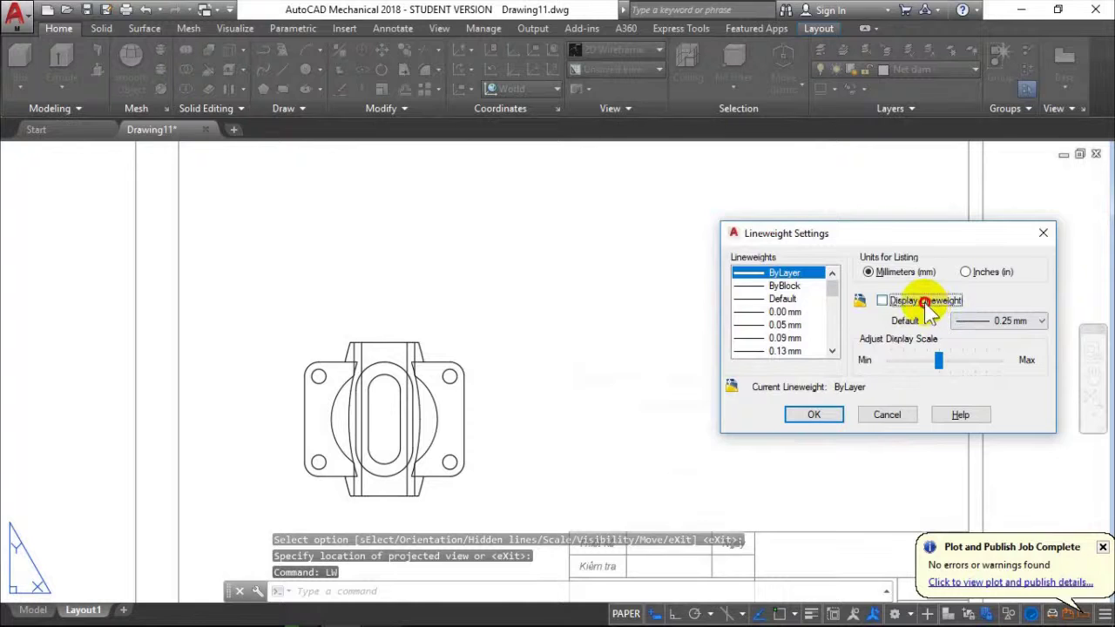
click(813, 414)
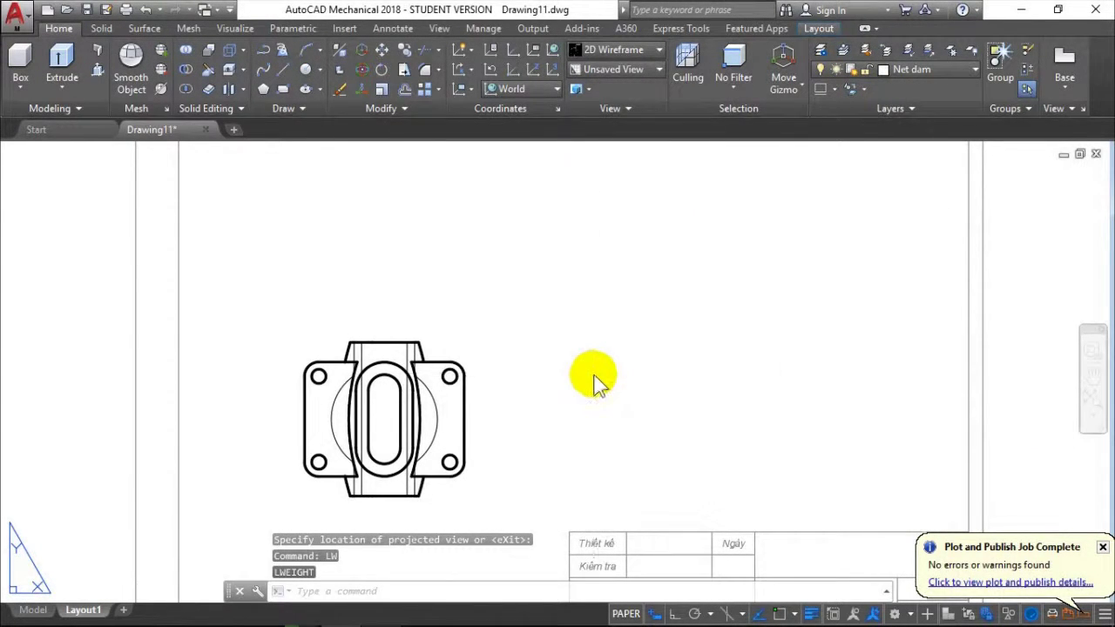
Assign the HIDDEN linetype to the MD_Hidden layer in the Layer Properties Manager
text(la)
key(Return)
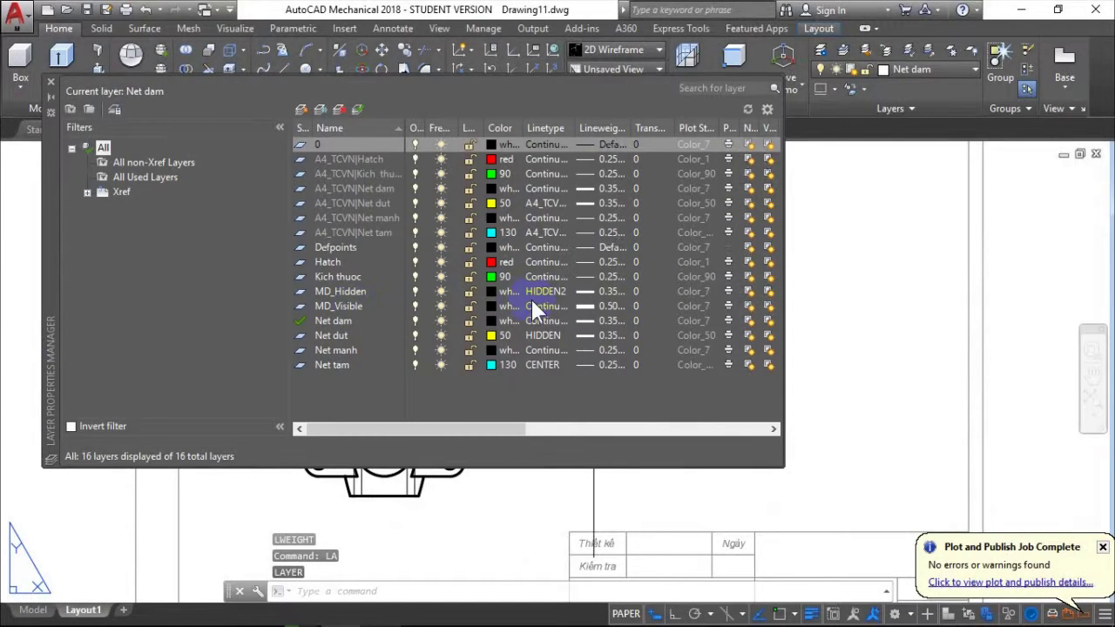
click(546, 292)
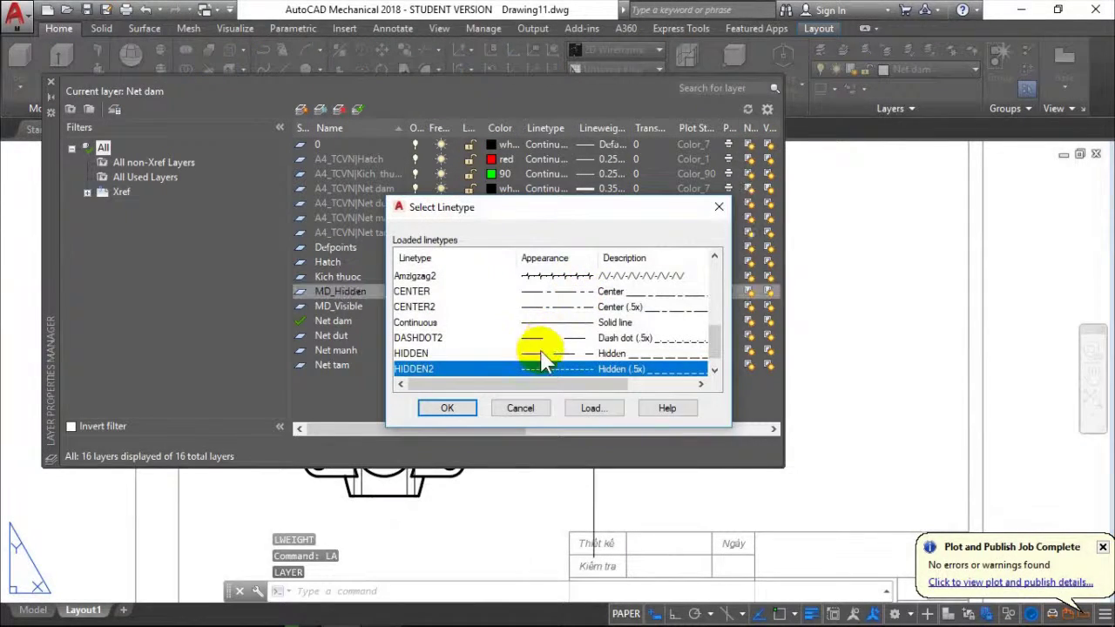
click(540, 353)
click(447, 408)
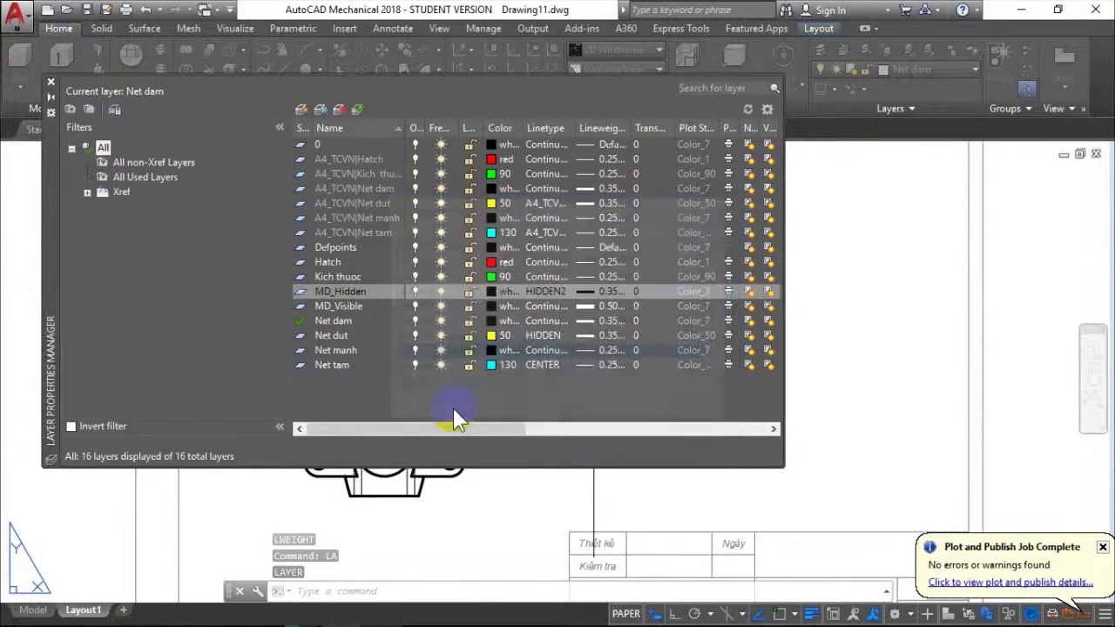
click(50, 81)
Zoom around the layout to check the base view's hidden edges now appear dashed
scroll(443, 418, up, 3)
scroll(389, 326, up, 2)
scroll(600, 303, down, 2)
scroll(615, 319, down, 2)
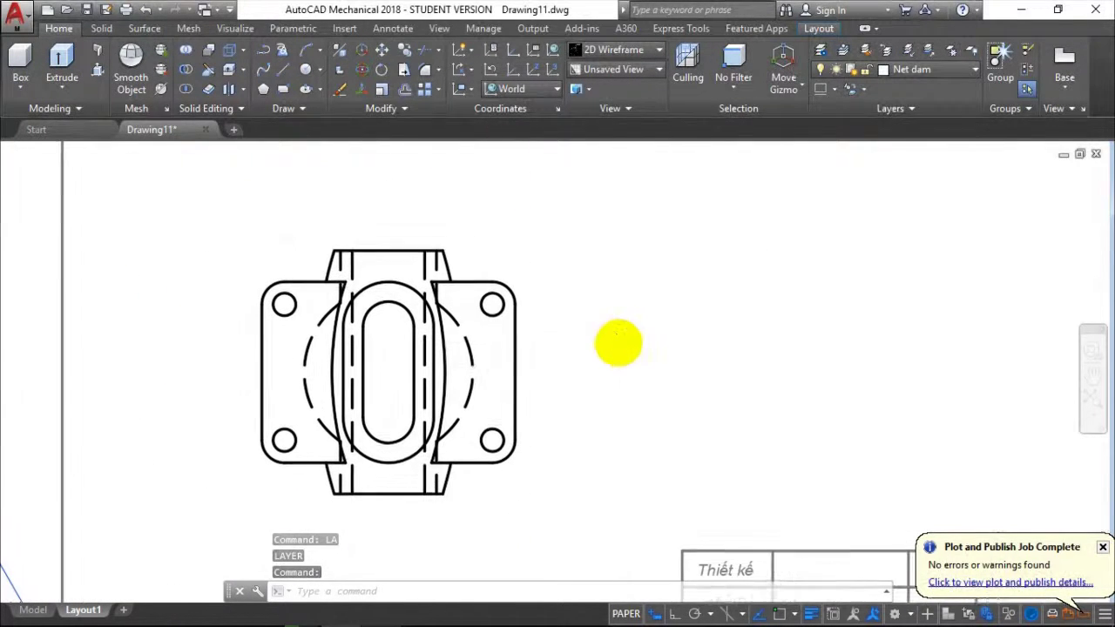
scroll(618, 342, down, 3)
scroll(532, 391, up, 1)
scroll(517, 401, down, 1)
scroll(526, 384, up, 1)
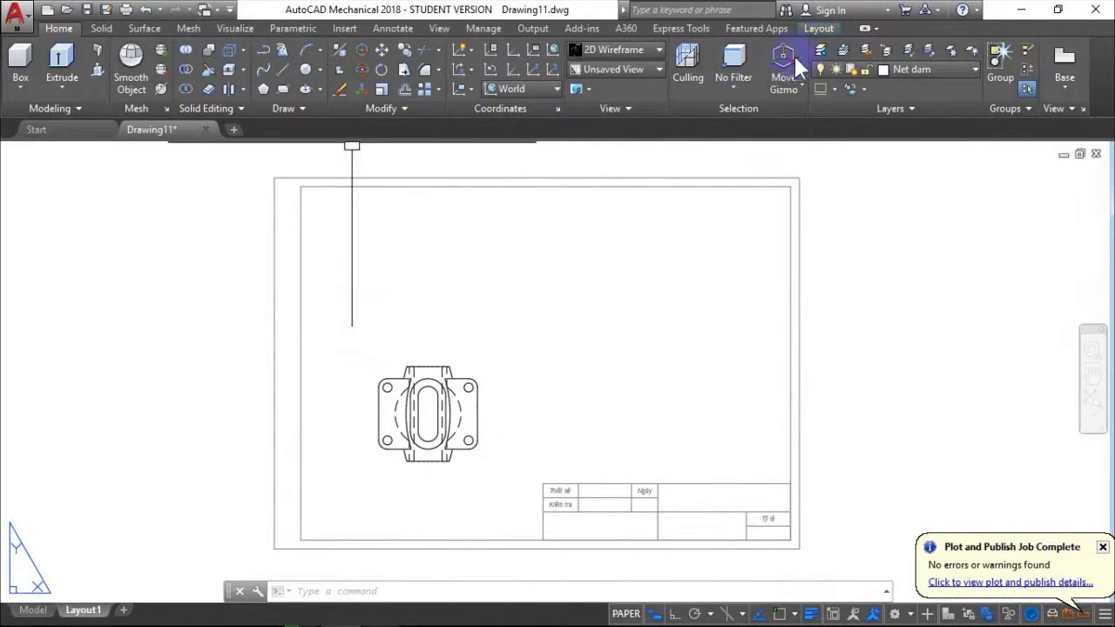
click(818, 28)
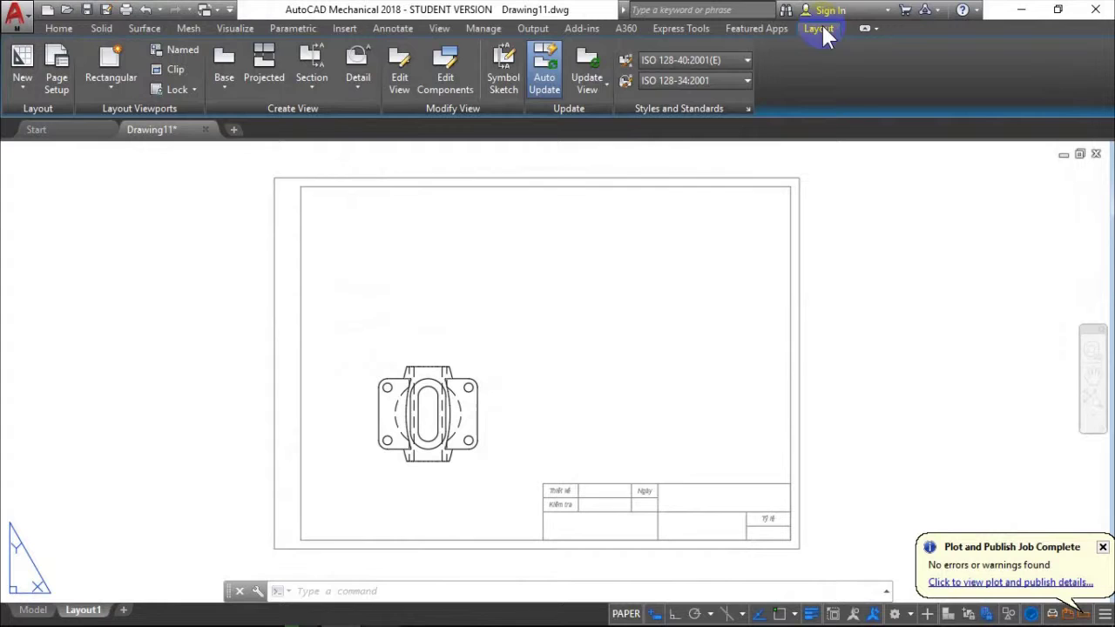
Start a section view with the base view as its parent, checking the reference PDF
click(312, 84)
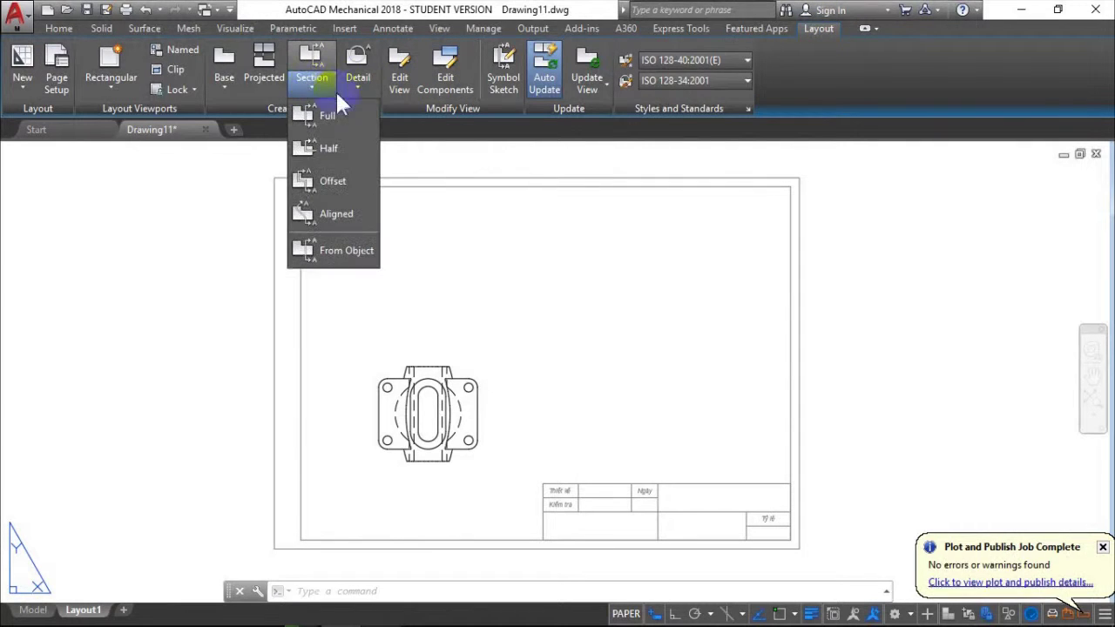
click(324, 150)
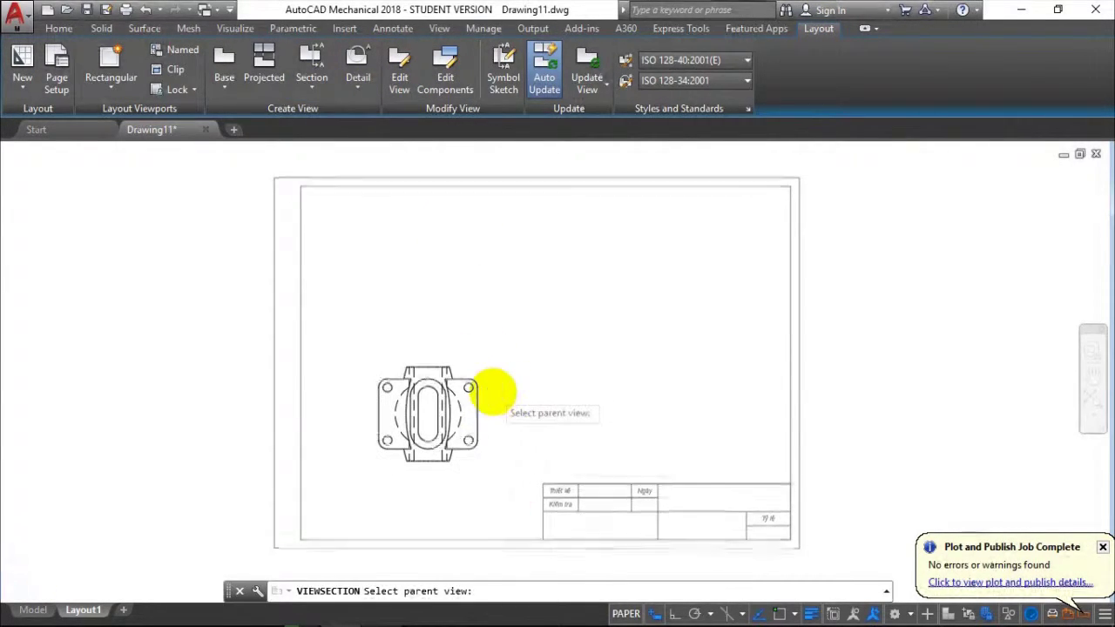
scroll(493, 392, up, 4)
click(458, 312)
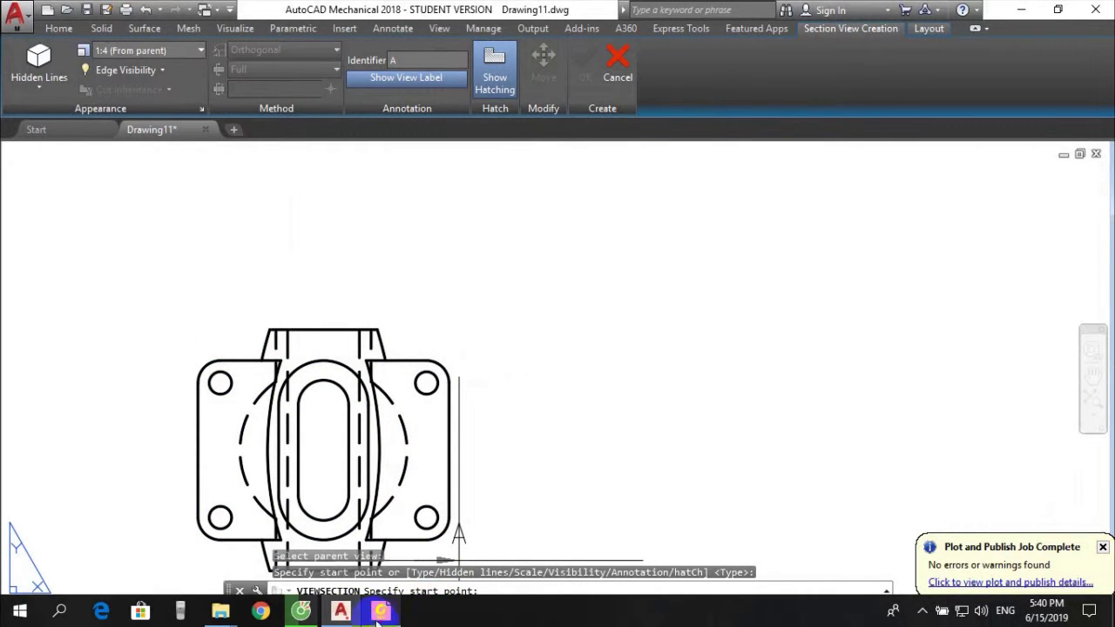
click(378, 615)
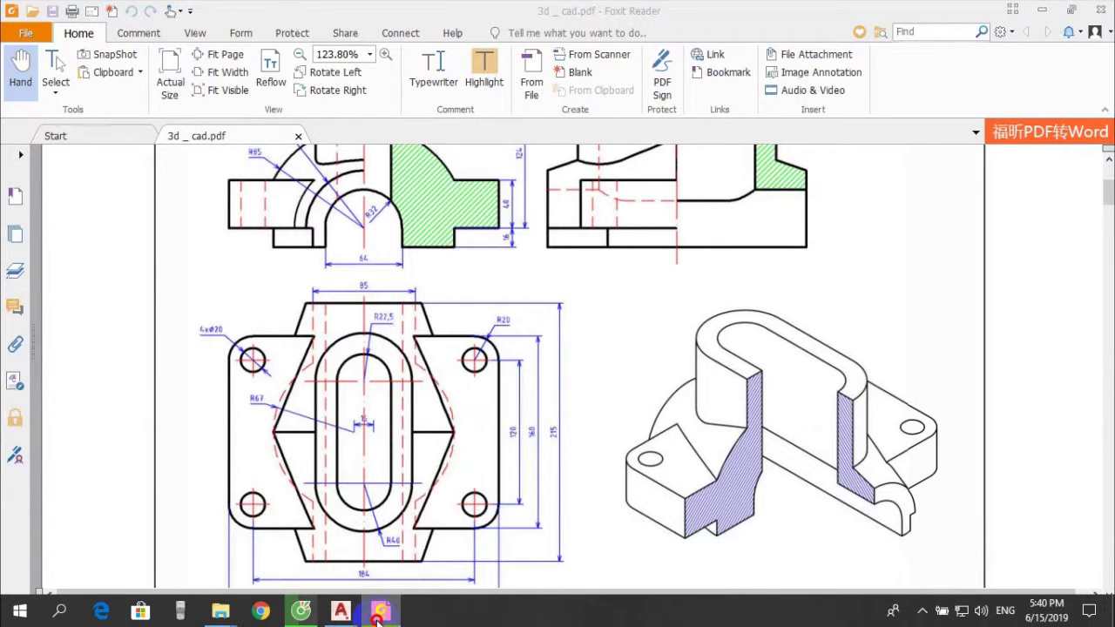
click(377, 615)
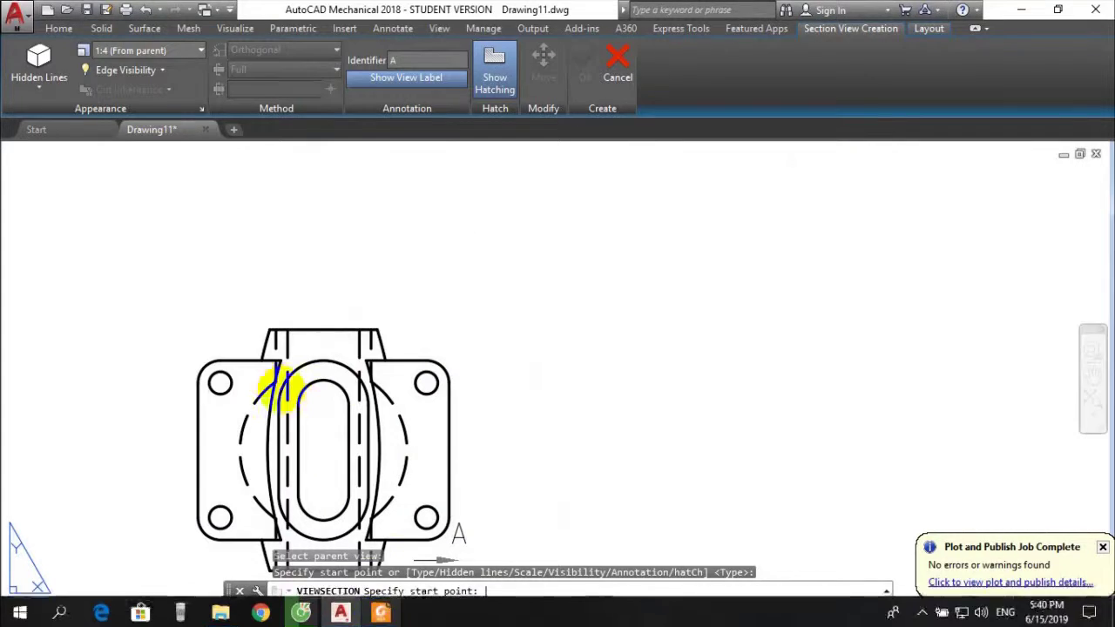
Draw section line A from the left edge midpoint through the slot centre to its end point
shift+right_click(191, 446)
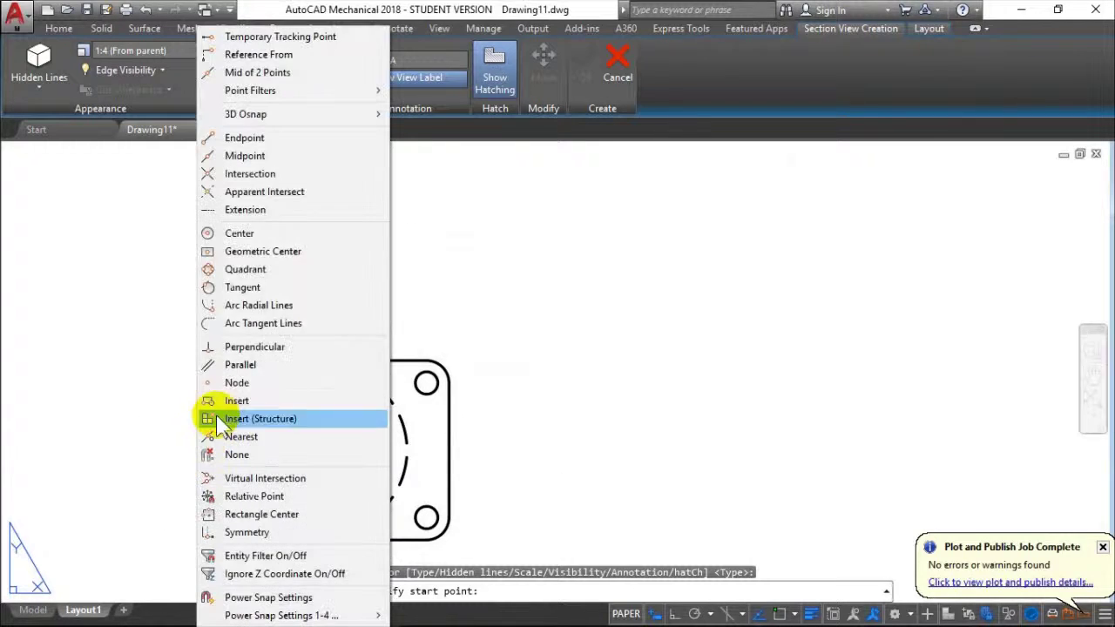
click(262, 156)
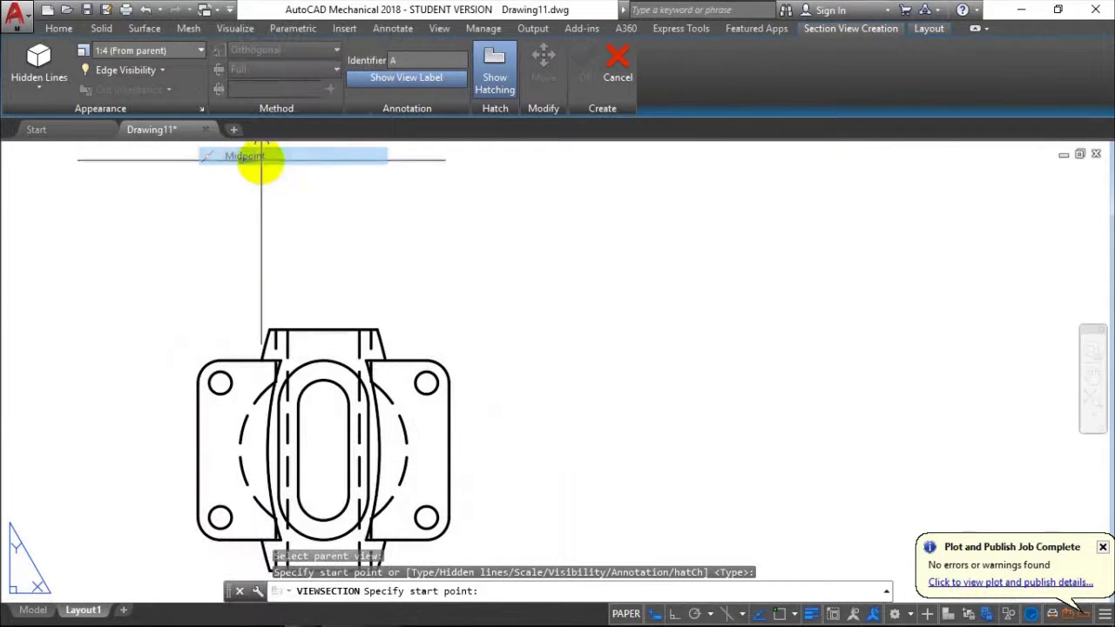
click(200, 445)
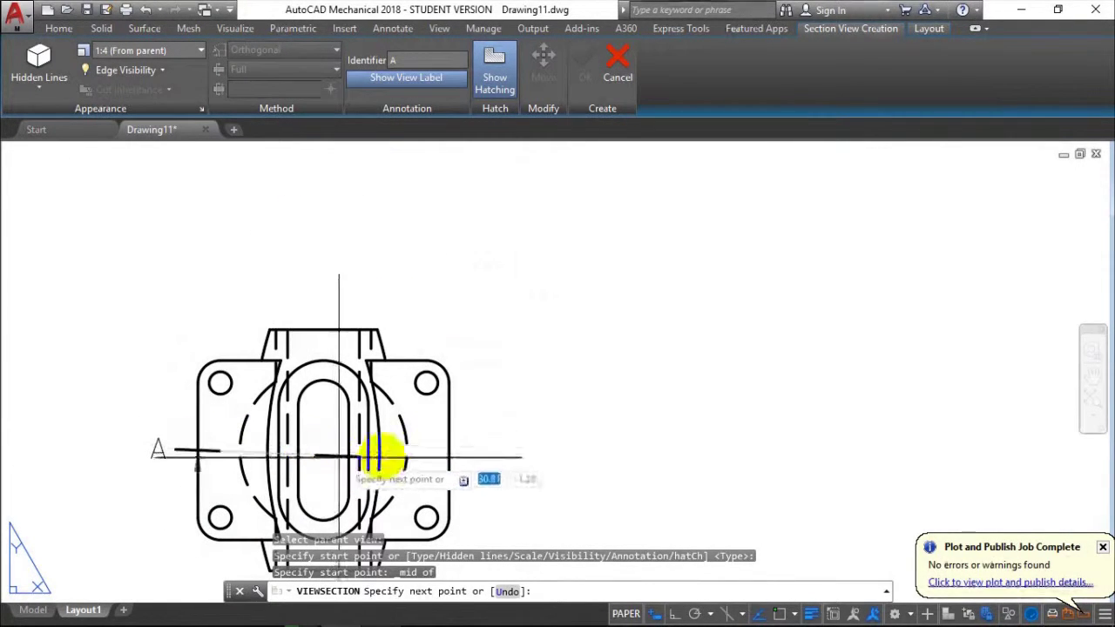
shift+right_click(402, 446)
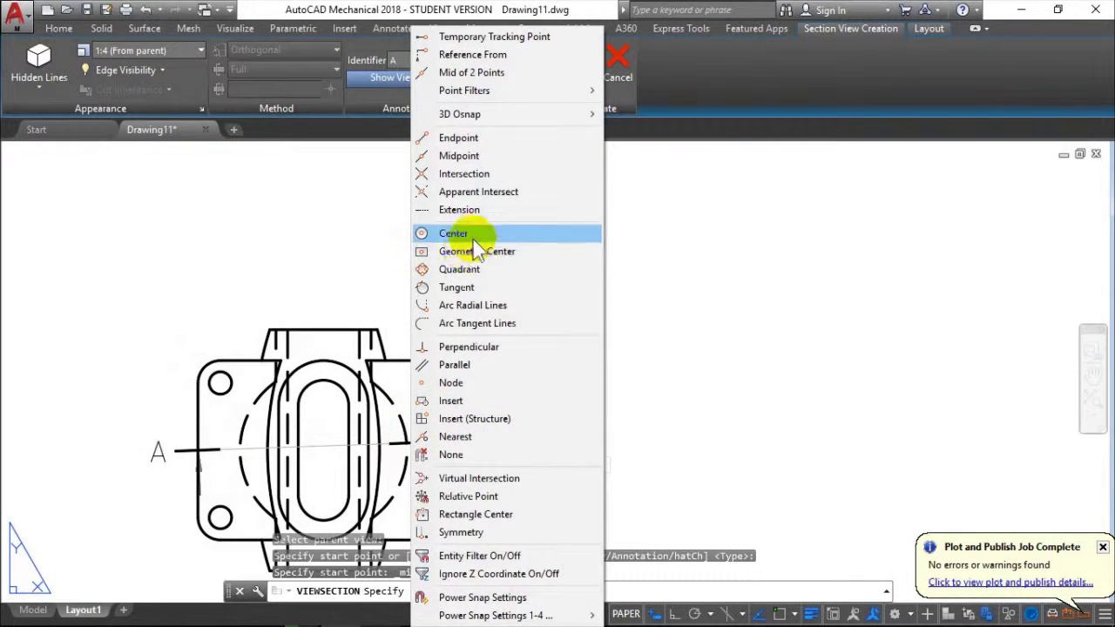
click(449, 233)
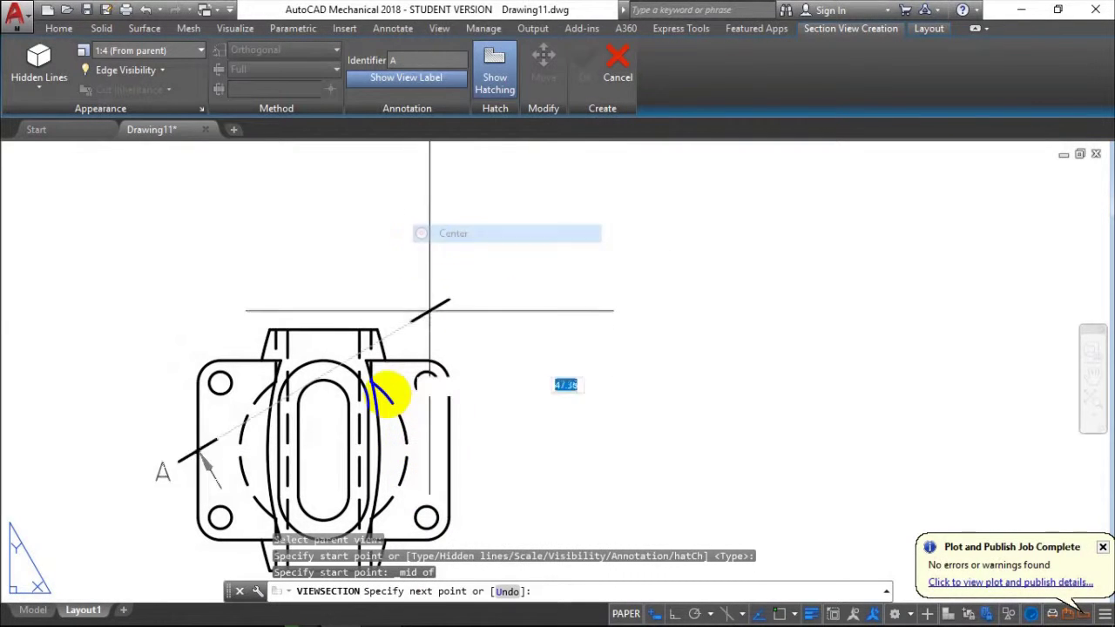
click(320, 453)
click(325, 289)
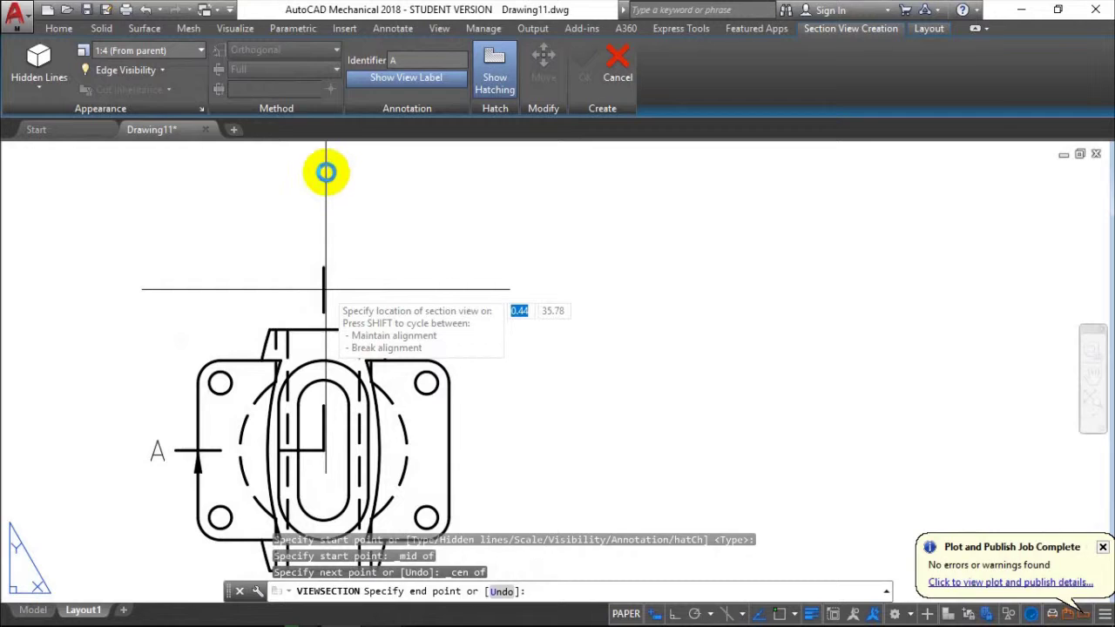
Place section A-A above the base view with visible and hidden lines and no view label
scroll(357, 231, down, 2)
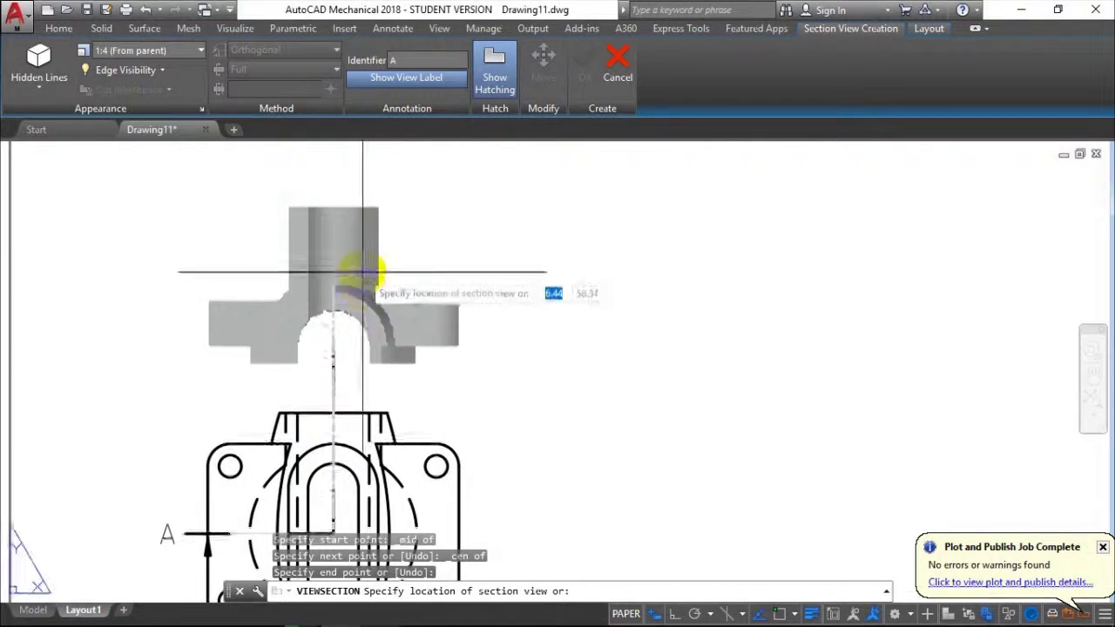
middle_drag(373, 242, 348, 331)
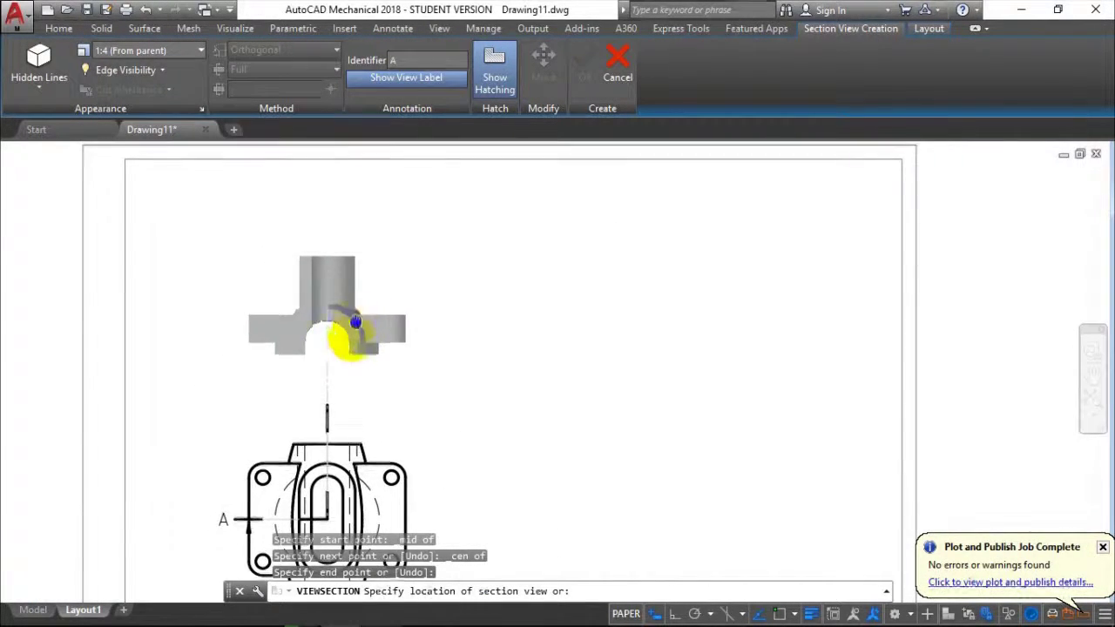
click(350, 278)
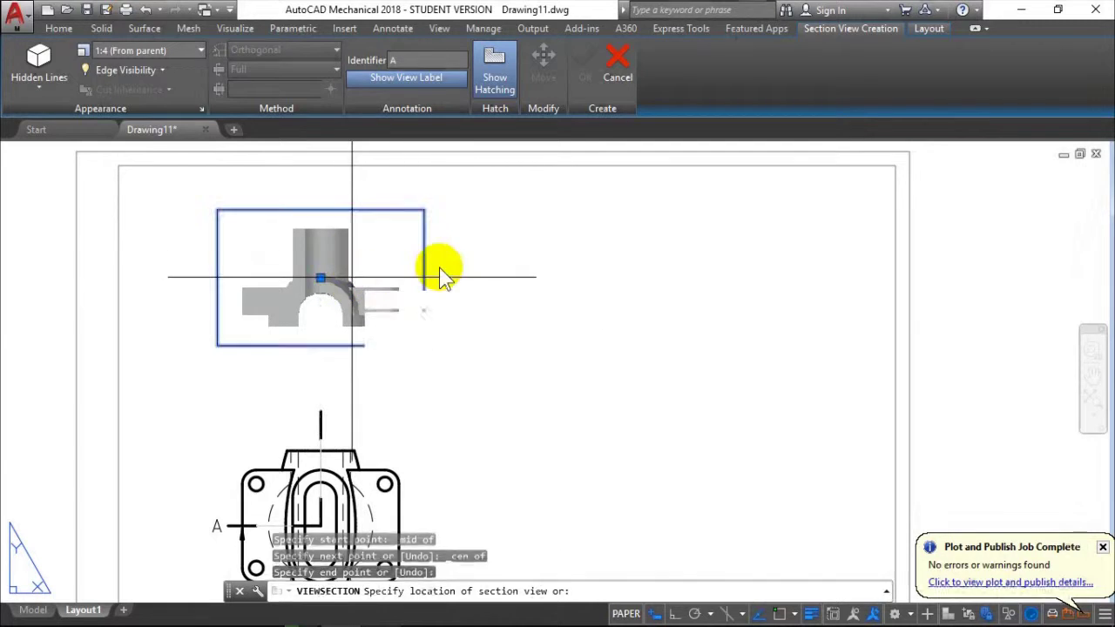
click(43, 86)
click(54, 184)
click(403, 78)
click(584, 62)
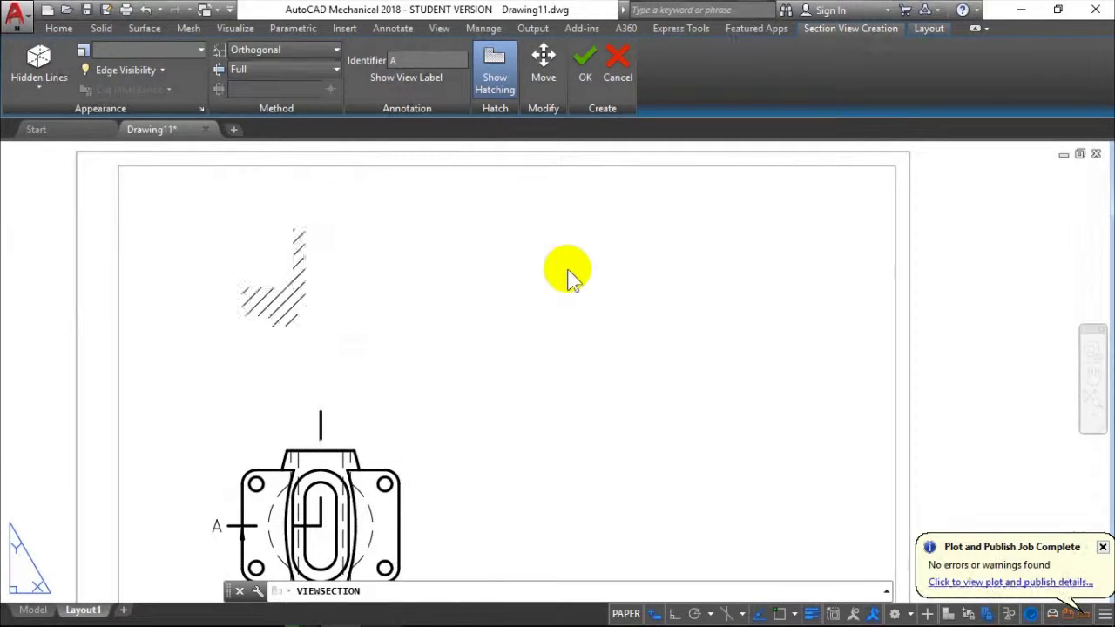
Compare against the reference PDF and reposition the layout to frame the base view
scroll(296, 252, up, 4)
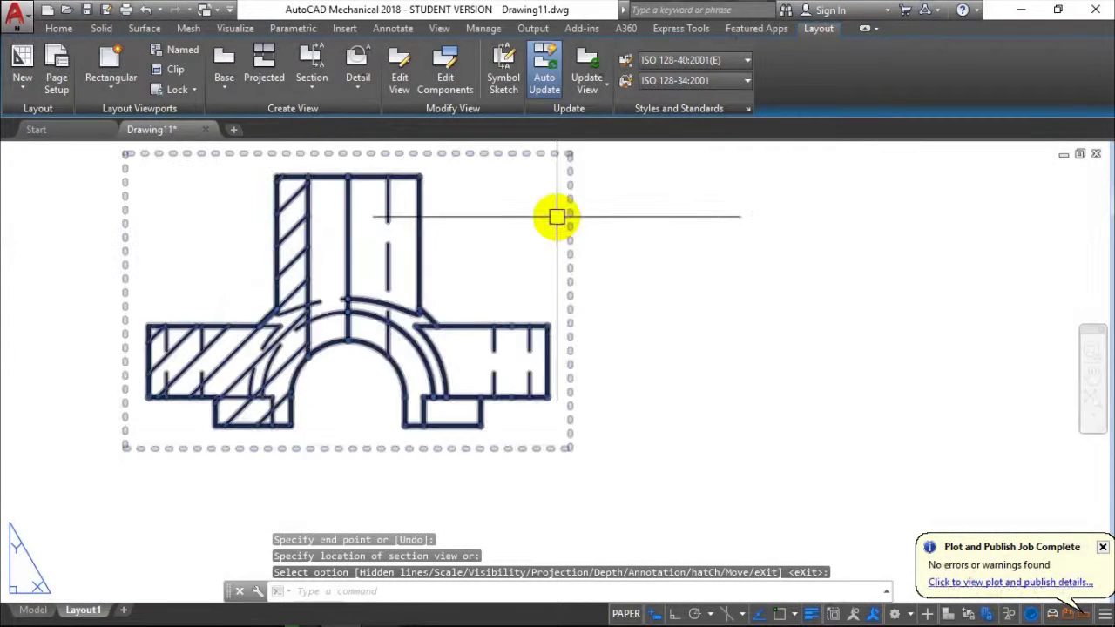
click(381, 611)
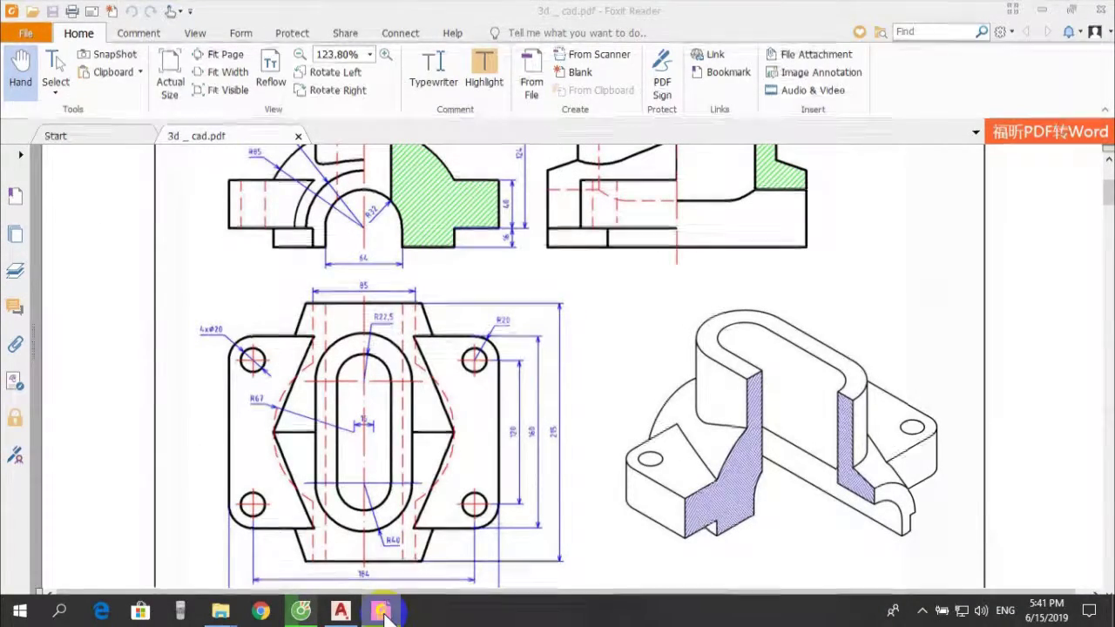
click(384, 613)
scroll(566, 456, down, 3)
middle_drag(567, 456, 505, 378)
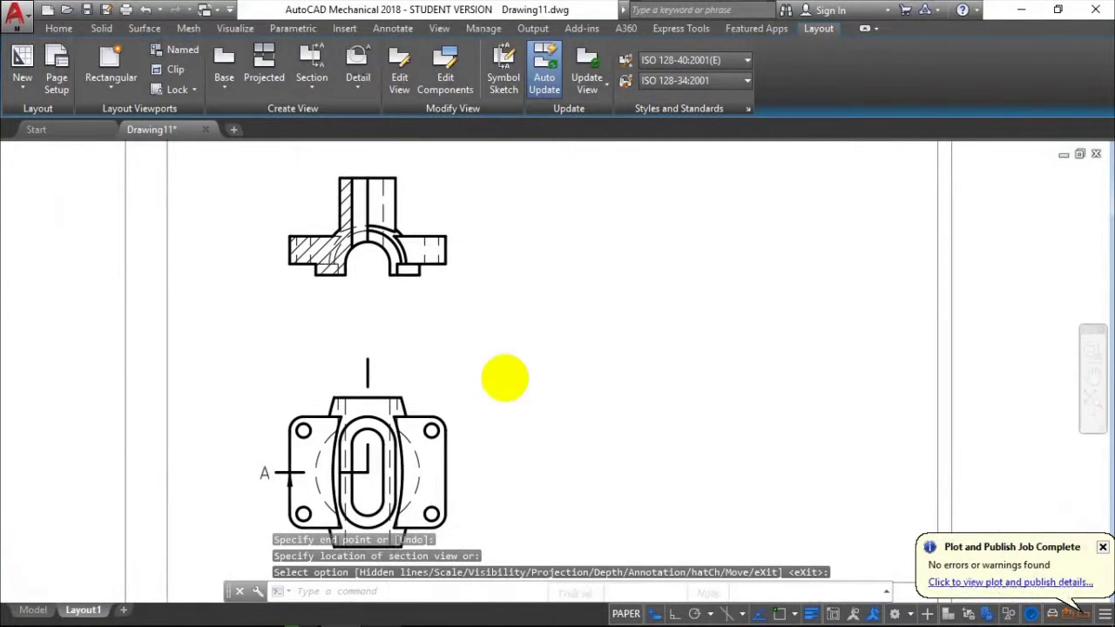
scroll(560, 318, down, 2)
scroll(548, 323, down, 1)
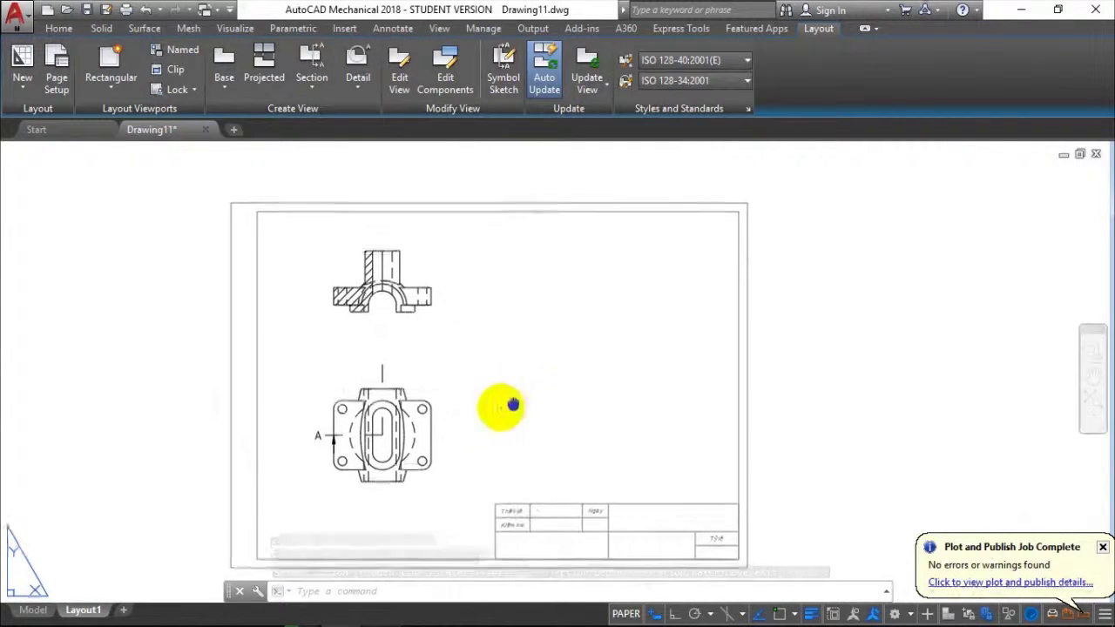
scroll(488, 425, up, 2)
middle_drag(406, 317, 444, 337)
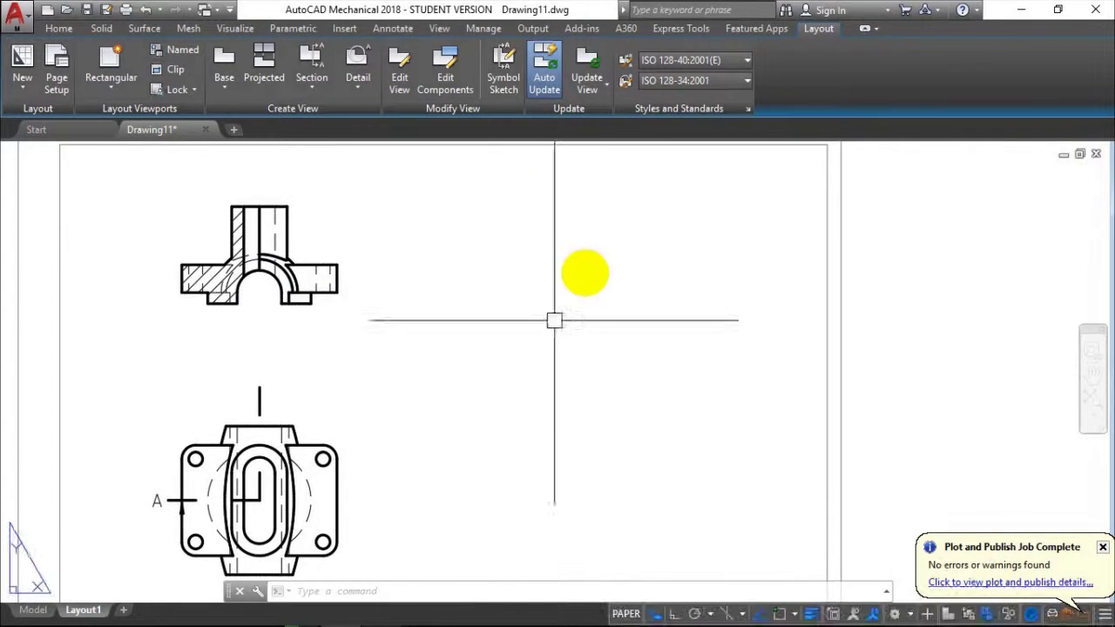
middle_drag(403, 327, 444, 194)
Start a full section view using the base view as the parent
click(314, 82)
click(331, 122)
scroll(348, 459, up, 5)
scroll(709, 273, down, 2)
scroll(724, 236, down, 1)
click(763, 228)
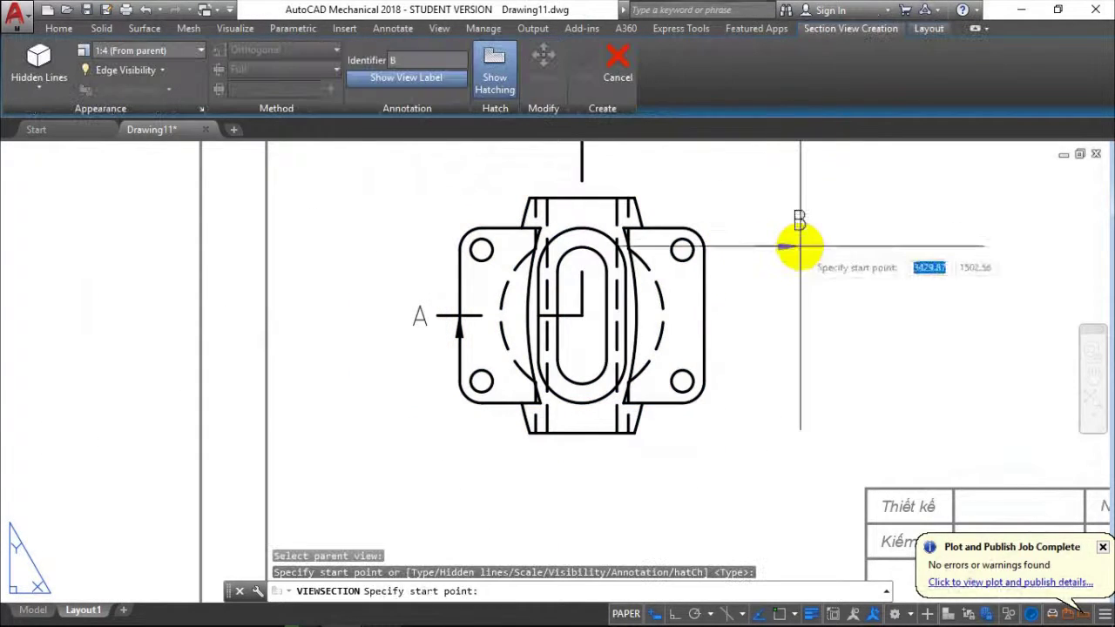
middle_drag(791, 249, 676, 339)
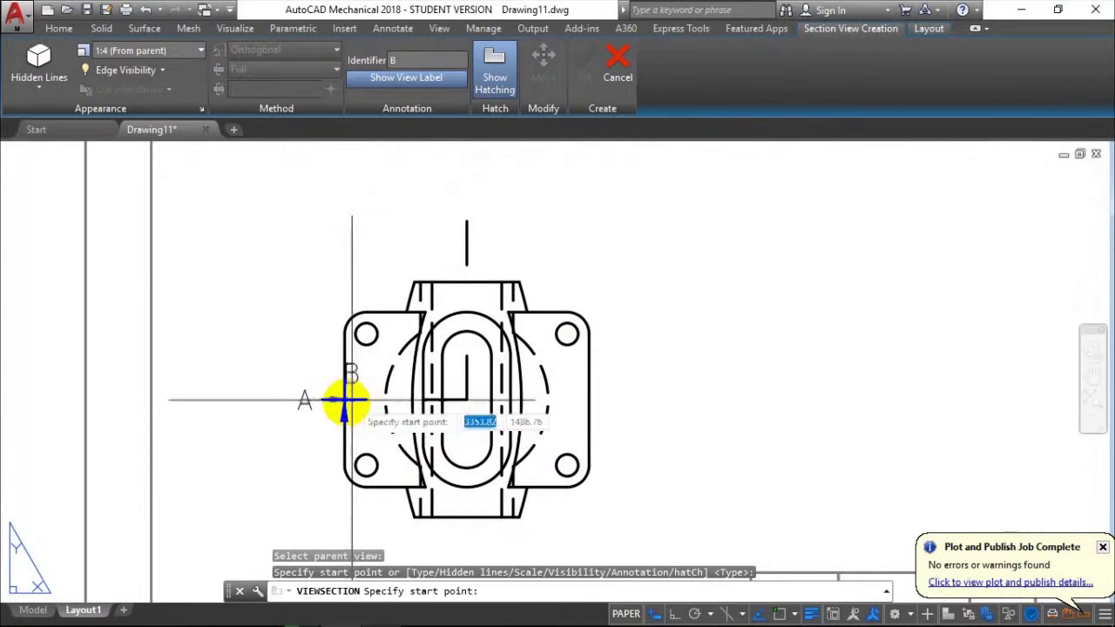
scroll(346, 402, up, 2)
Draw section line B from the left edge midpoint, bending at the slot centre, ending above the part
shift+right_click(338, 401)
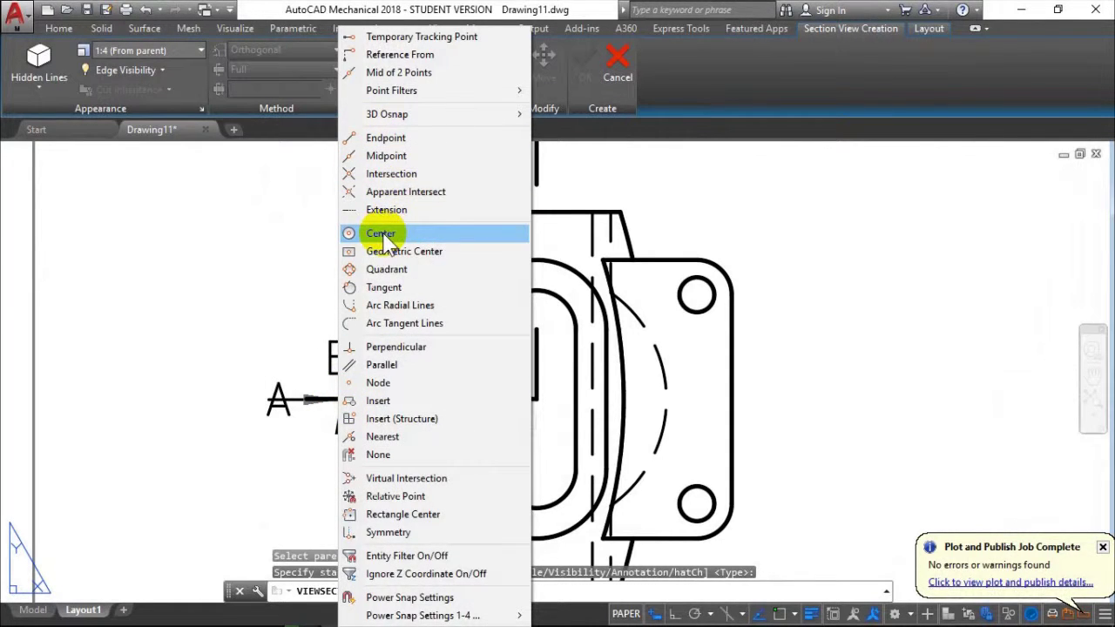
click(386, 155)
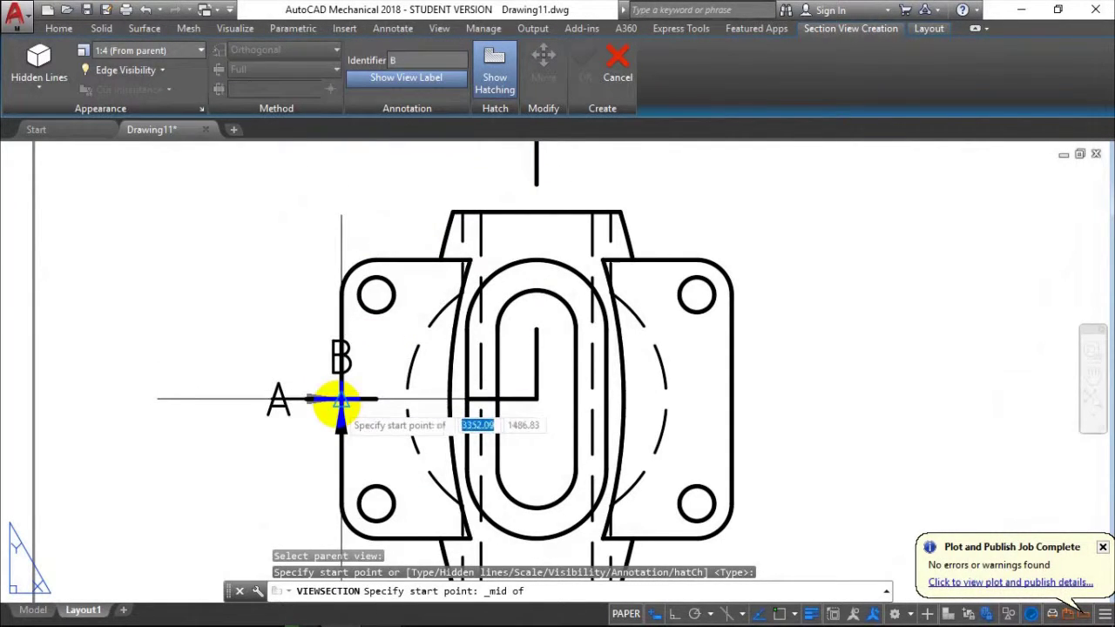
click(339, 400)
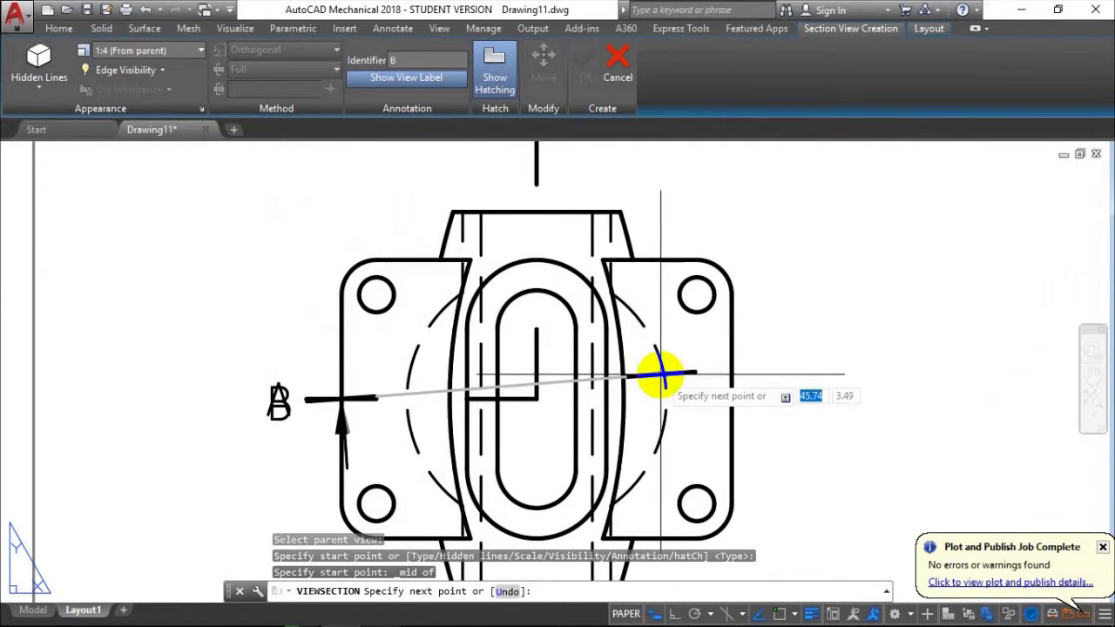
shift+right_click(664, 374)
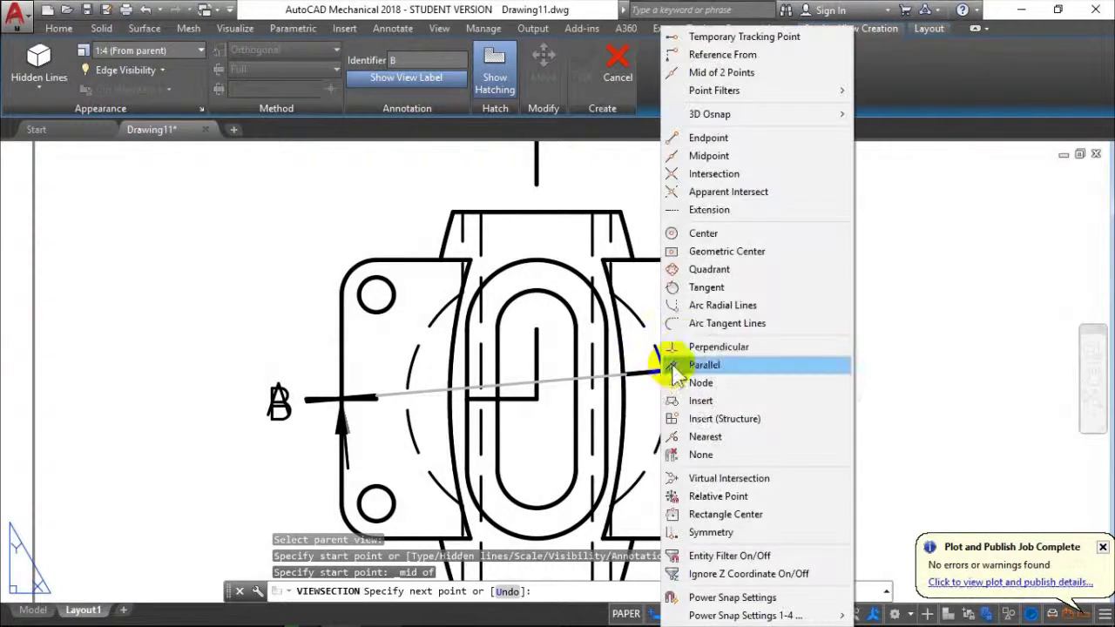
click(705, 233)
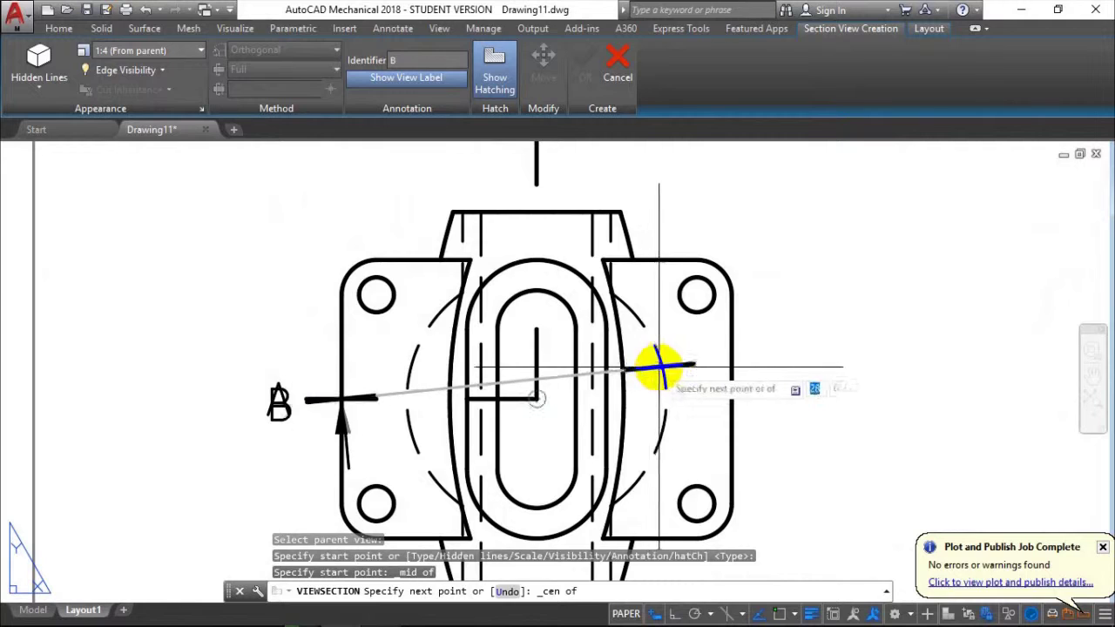
click(536, 399)
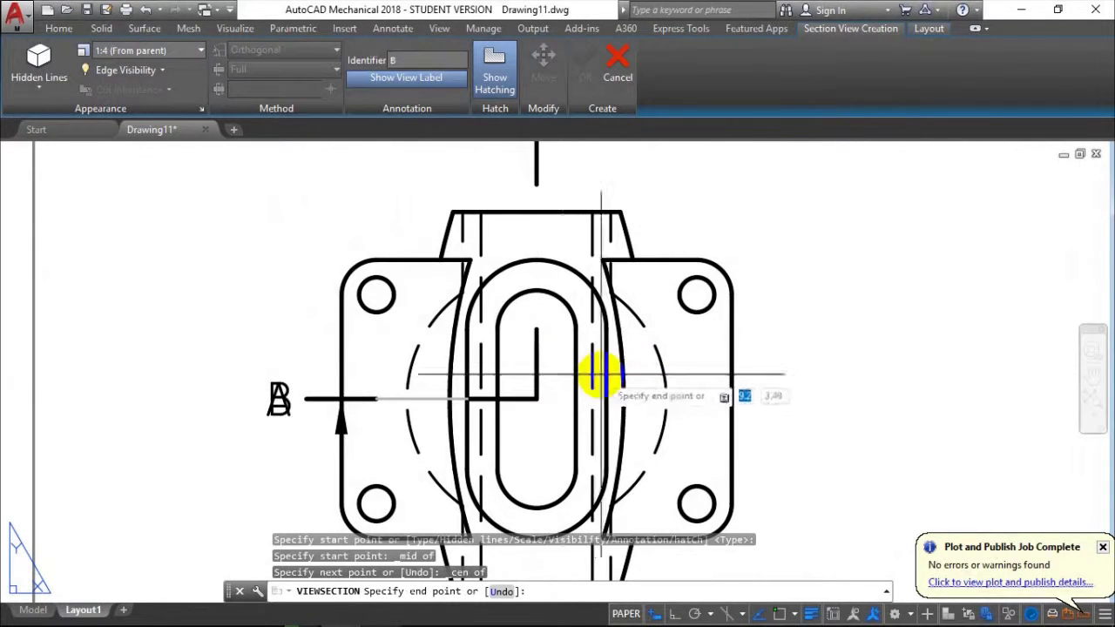
click(559, 178)
Place section view B right of the base view showing visible and hidden lines
scroll(772, 298, down, 1)
scroll(779, 323, down, 1)
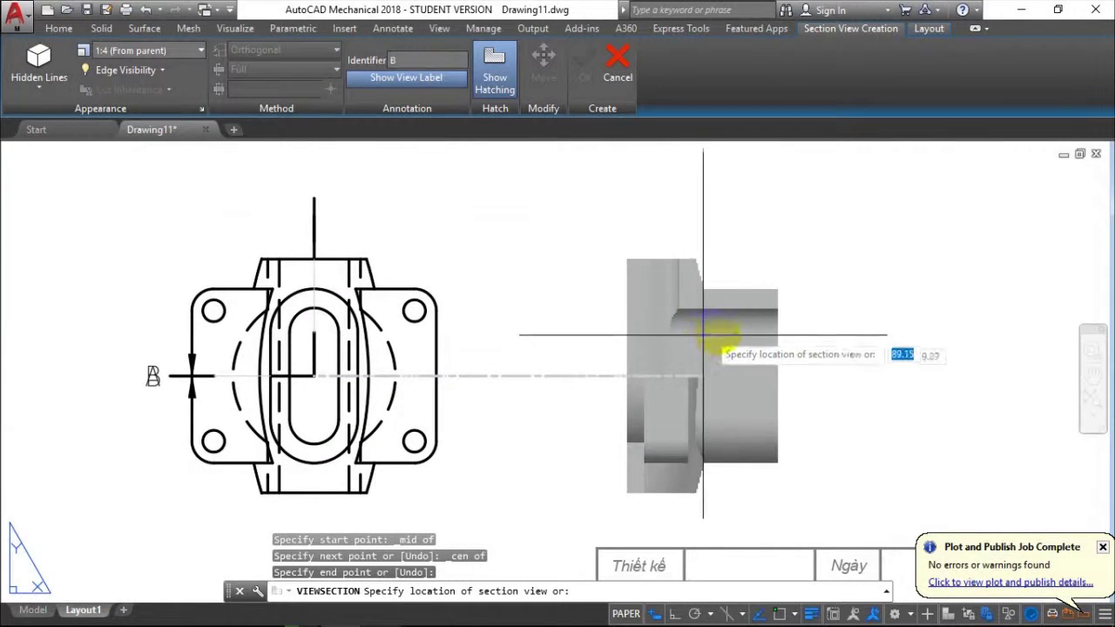
scroll(740, 333, down, 2)
click(675, 338)
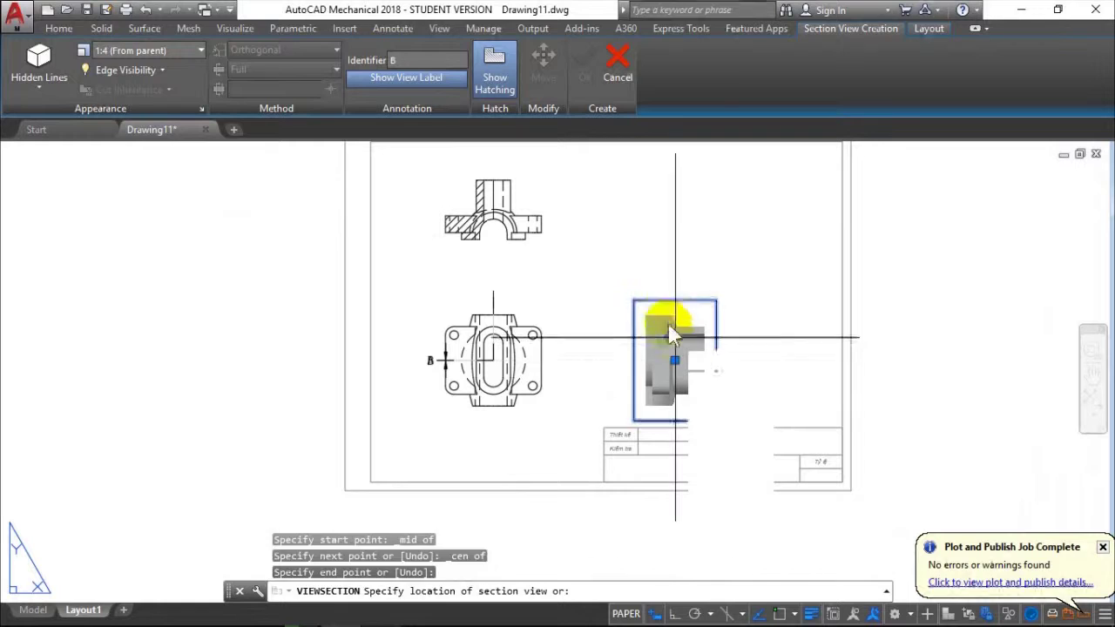
click(41, 86)
click(71, 185)
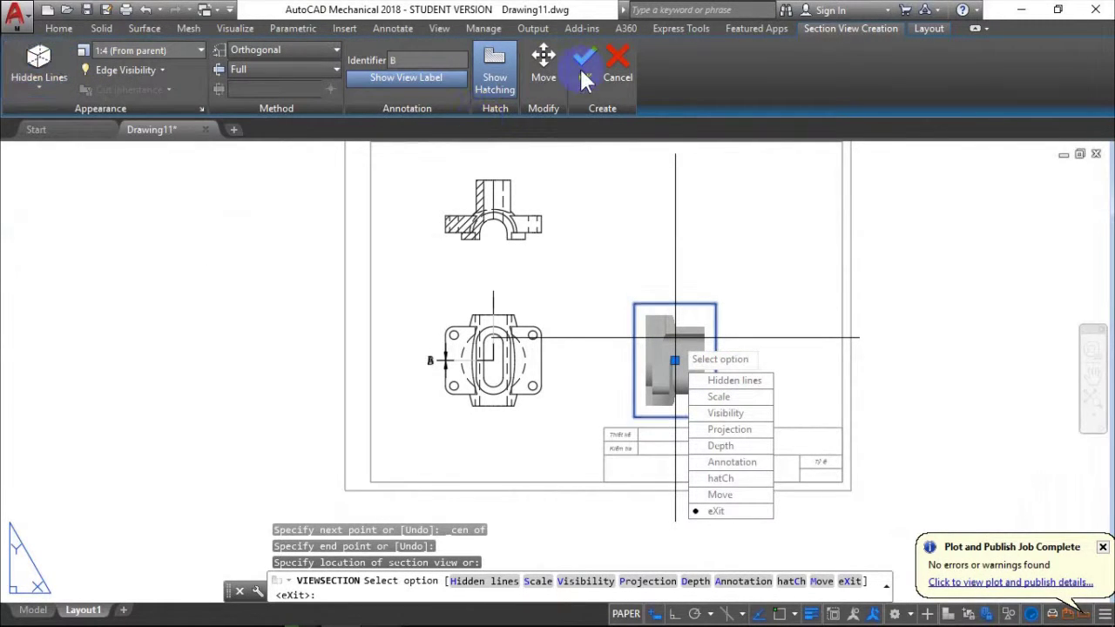
click(585, 77)
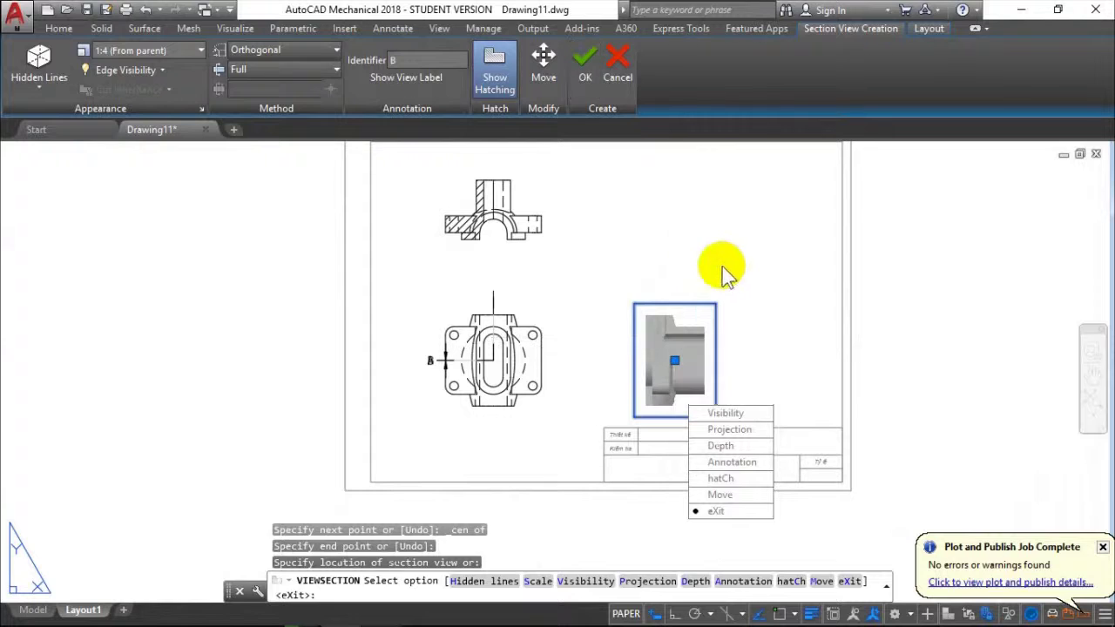
scroll(749, 397, up, 2)
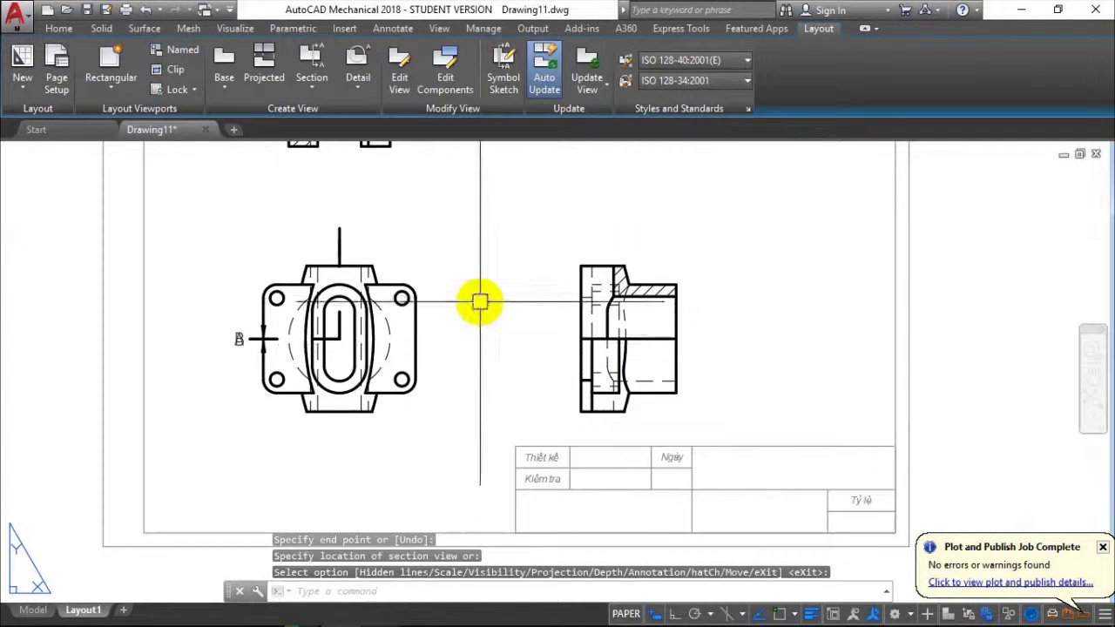
middle_drag(634, 313, 629, 343)
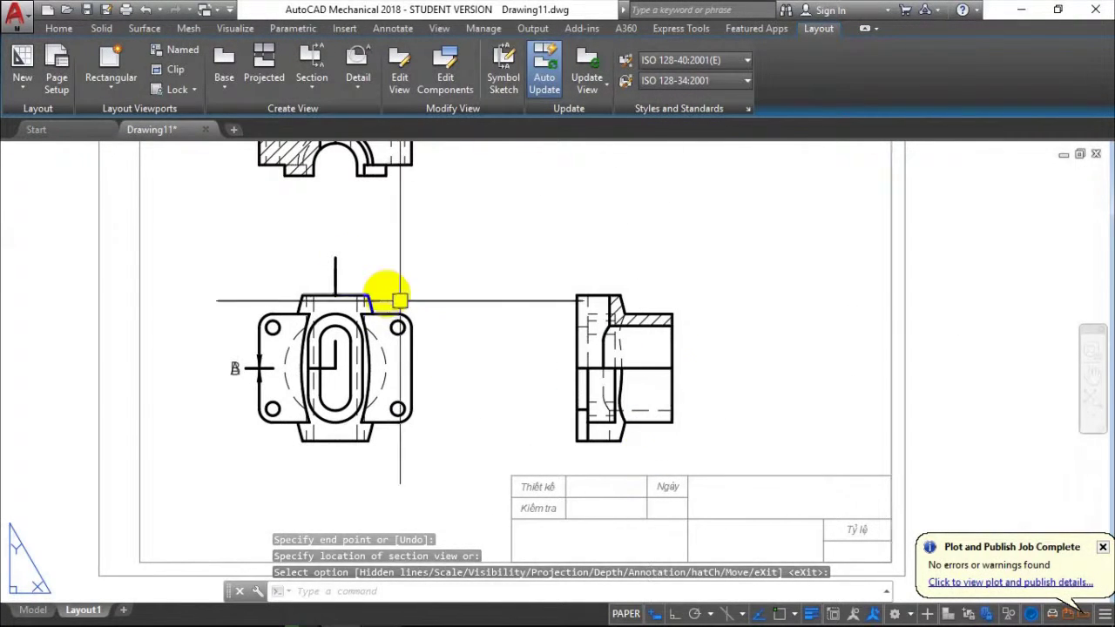
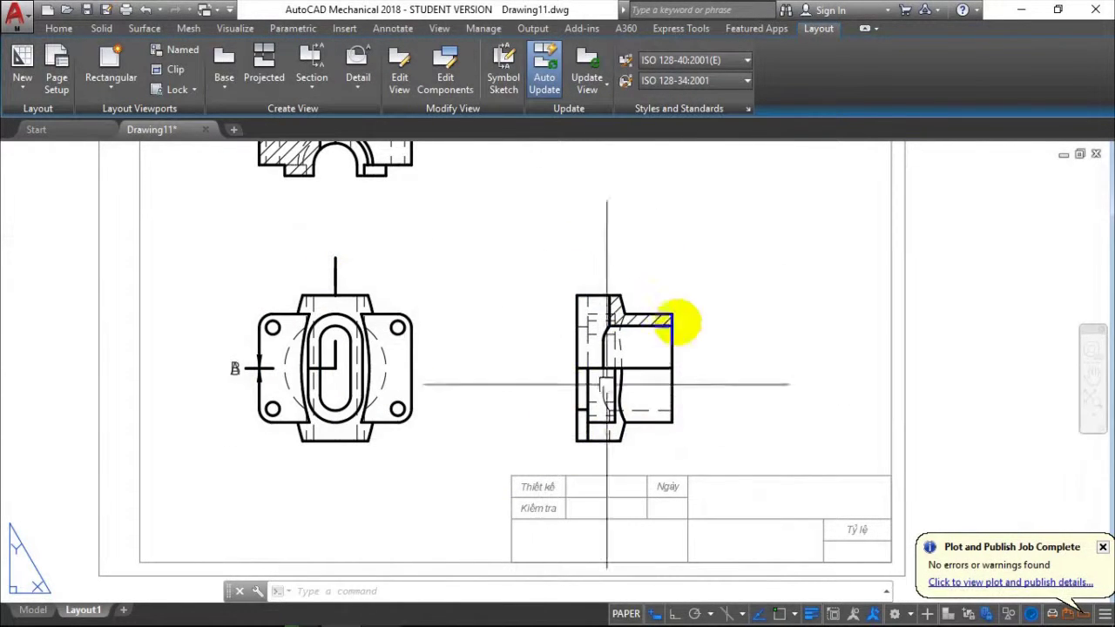
Compare the sheet against the reference PDF drawing
click(380, 610)
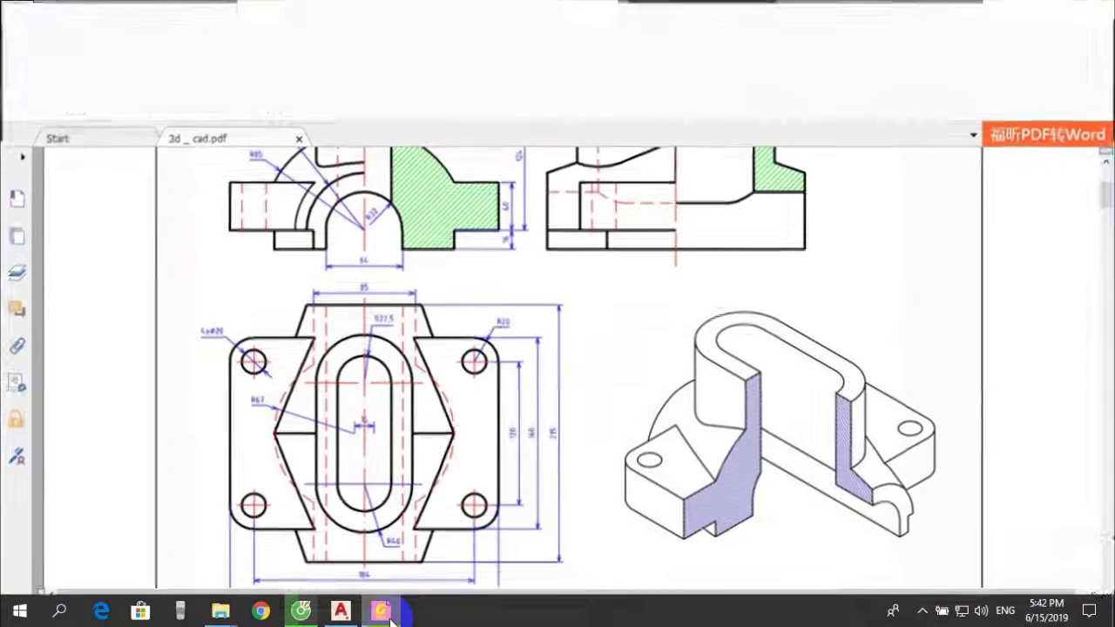
click(380, 609)
middle_drag(697, 297, 676, 340)
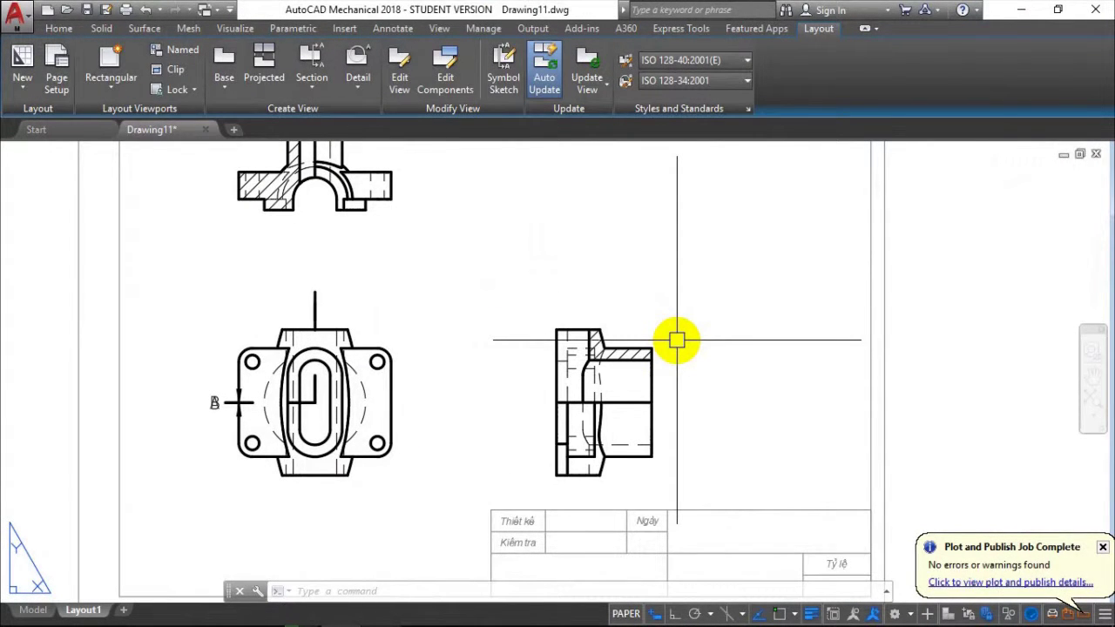
text(RO)
Rotate the right-hand side view 90° about a base point with Ortho on
key(Return)
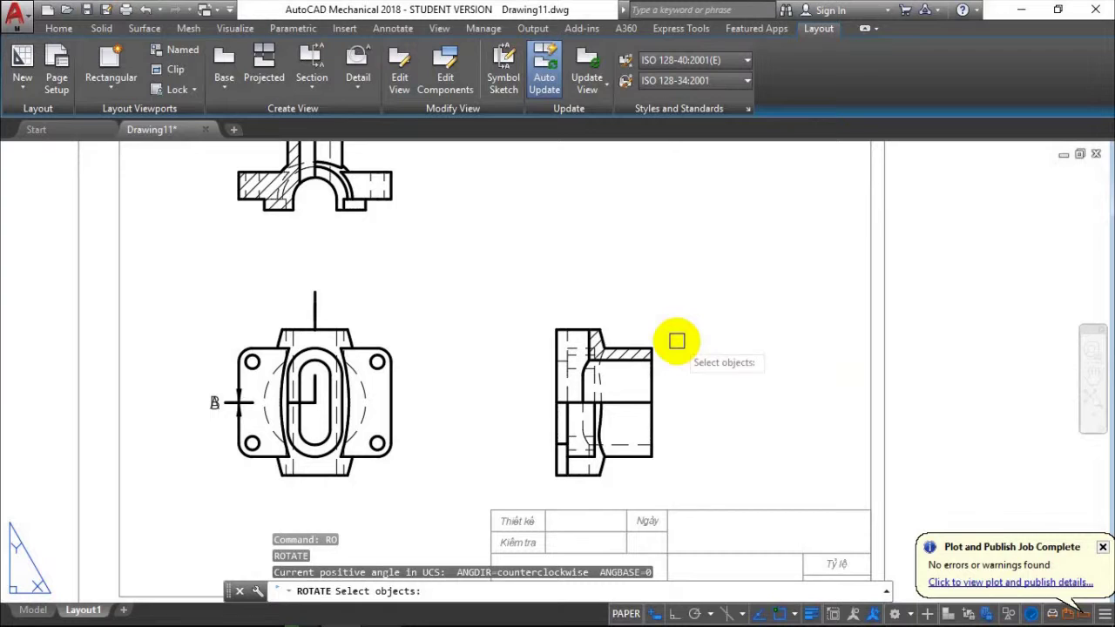
click(660, 352)
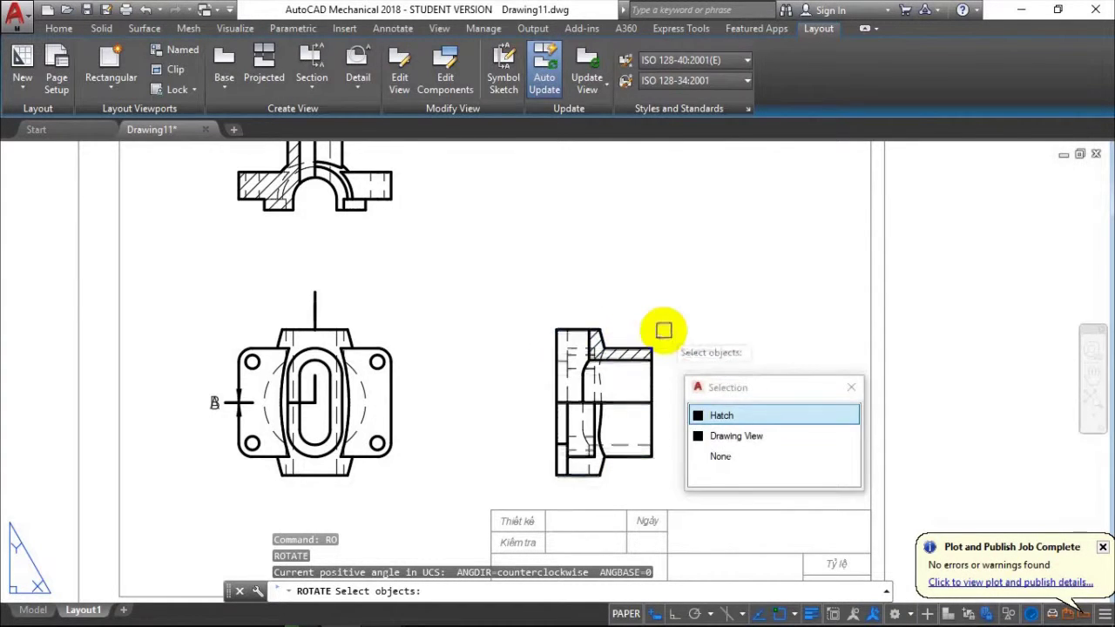
key(Return)
click(662, 329)
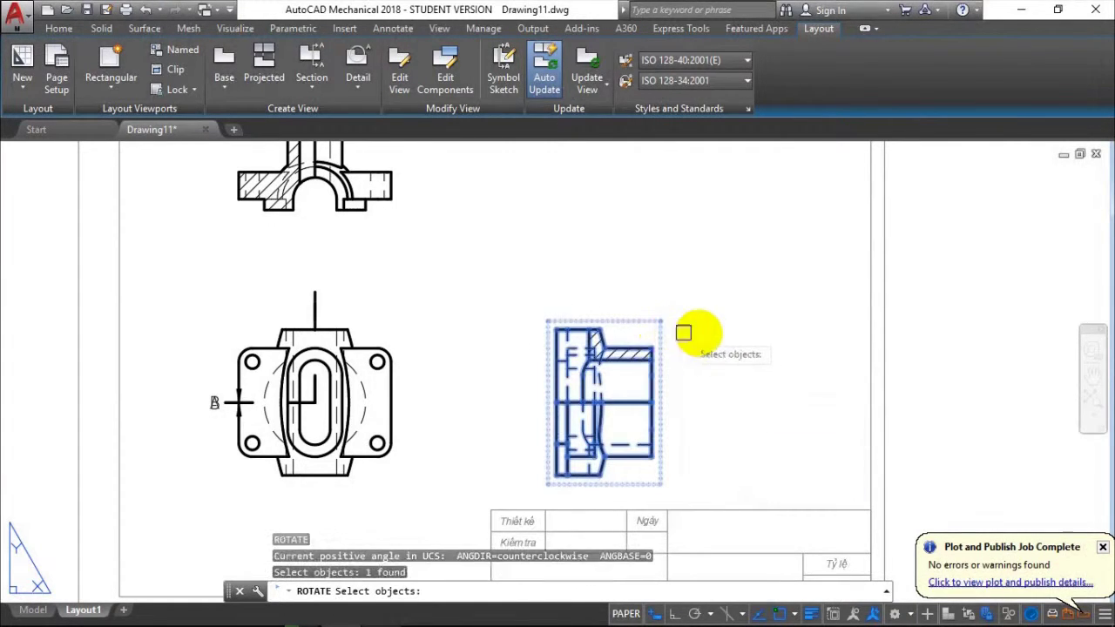
key(Return)
click(651, 402)
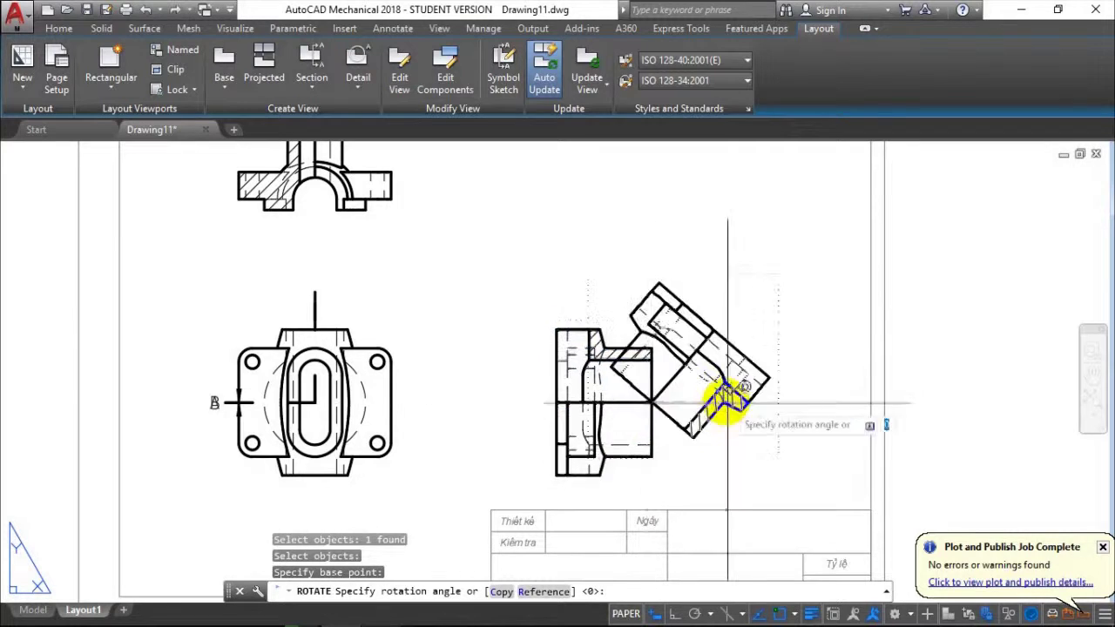
key(F8)
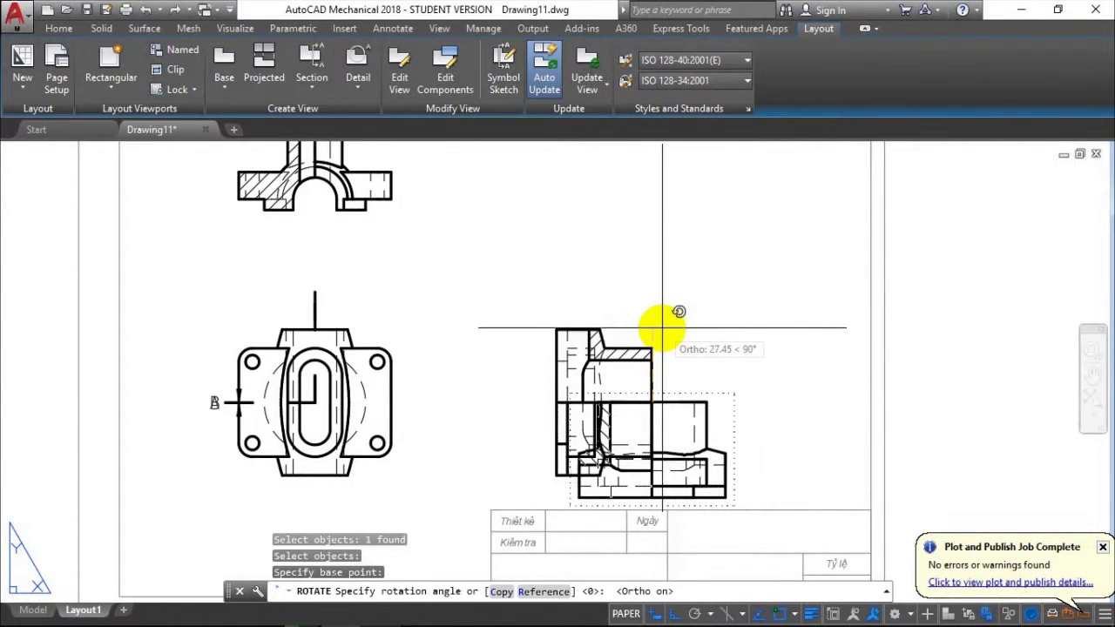
click(663, 329)
middle_drag(664, 325, 685, 311)
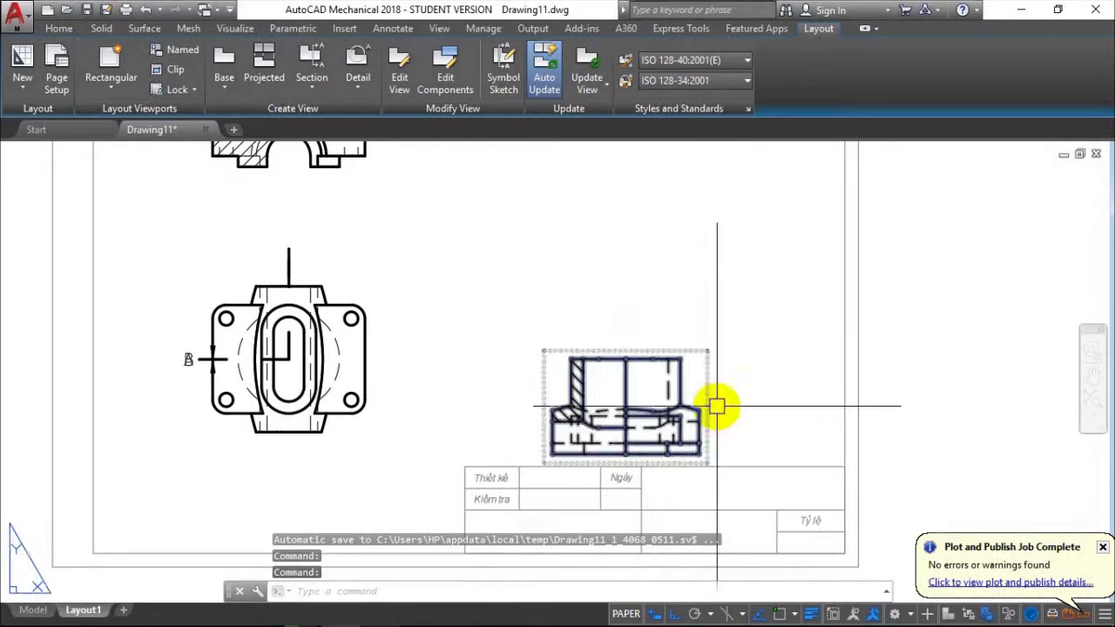
Move the rotated view up beside the upper section view at the sheet's top right
click(698, 382)
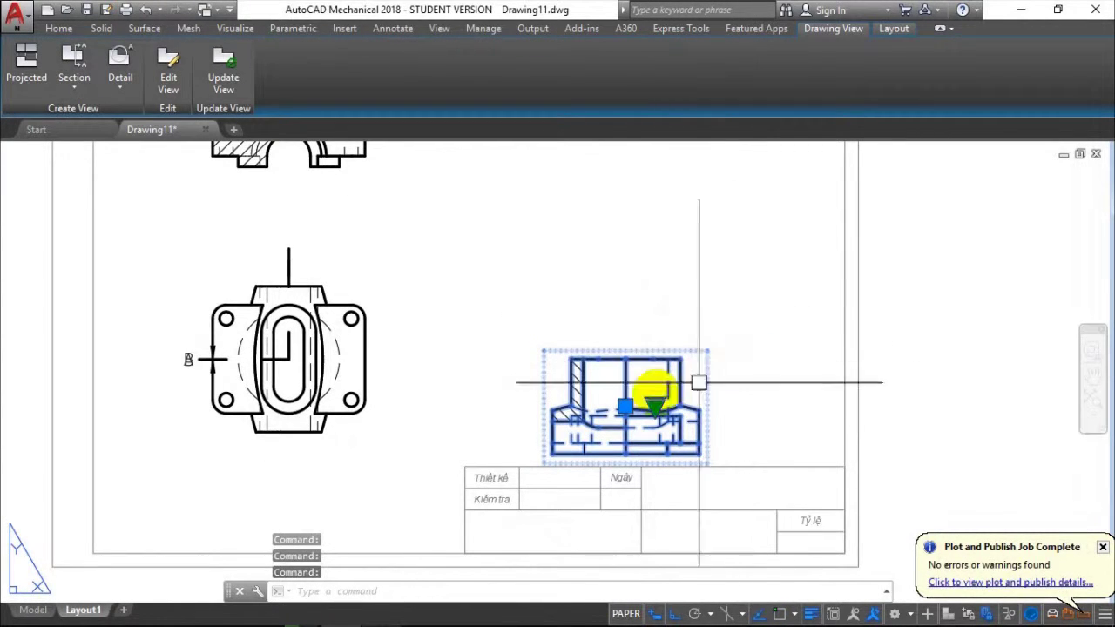
click(625, 406)
middle_drag(587, 266, 597, 386)
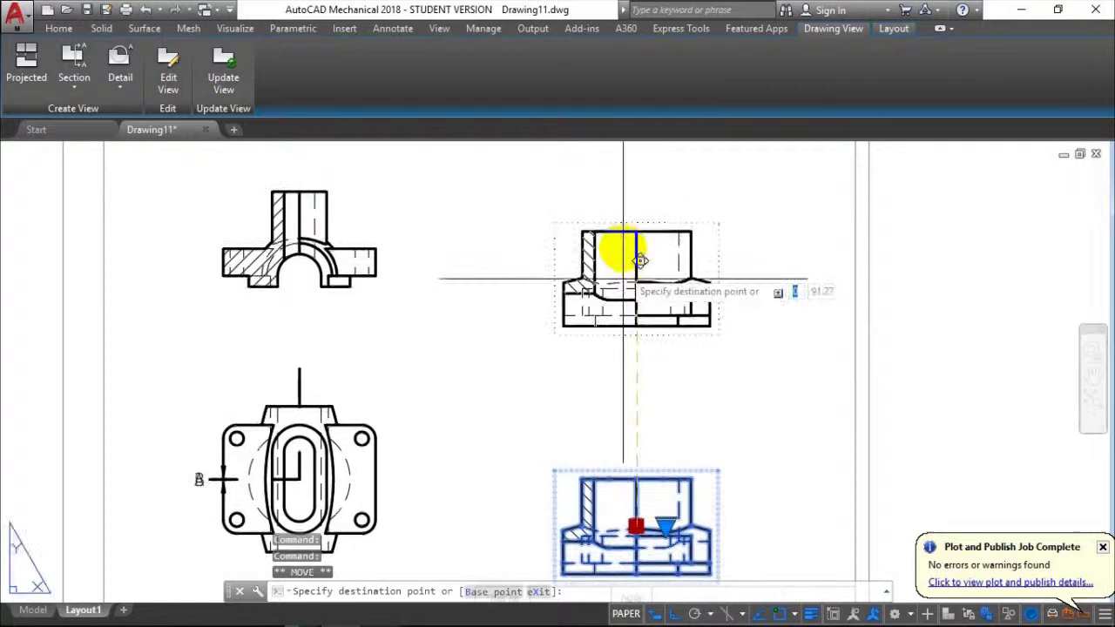
click(635, 223)
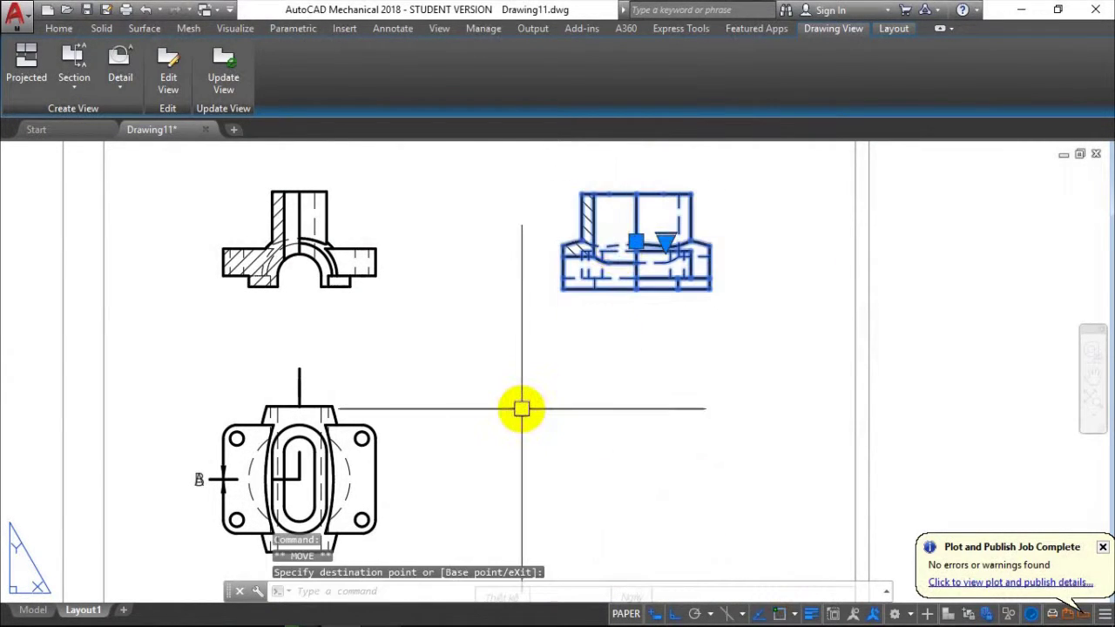
key(Escape)
Pan and zoom out to see the whole layout sheet
middle_drag(542, 420, 567, 395)
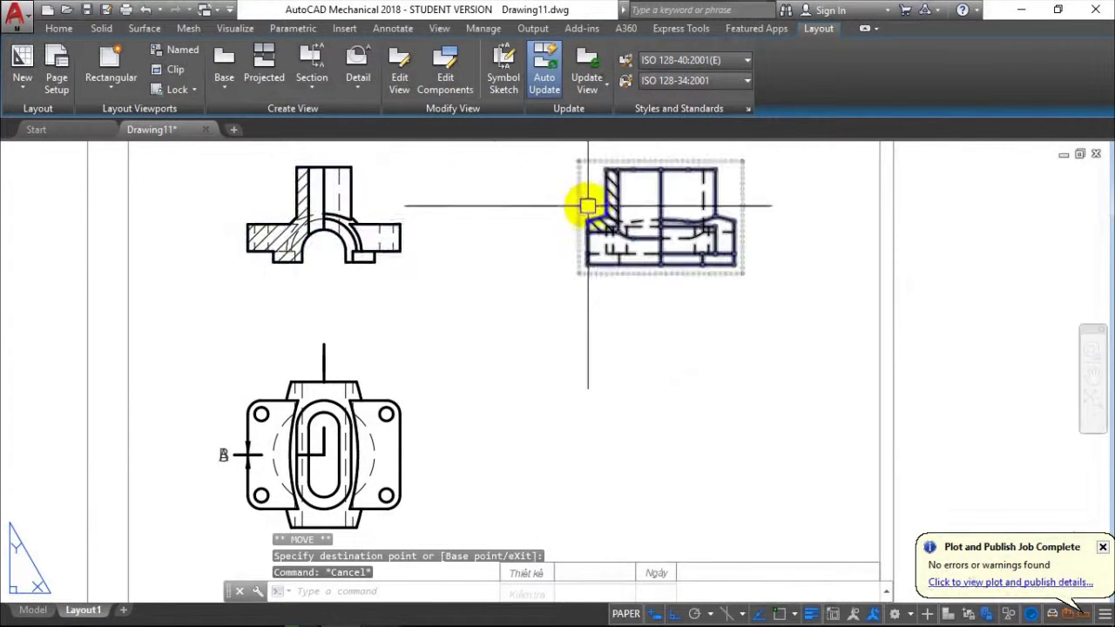
middle_drag(334, 351, 333, 329)
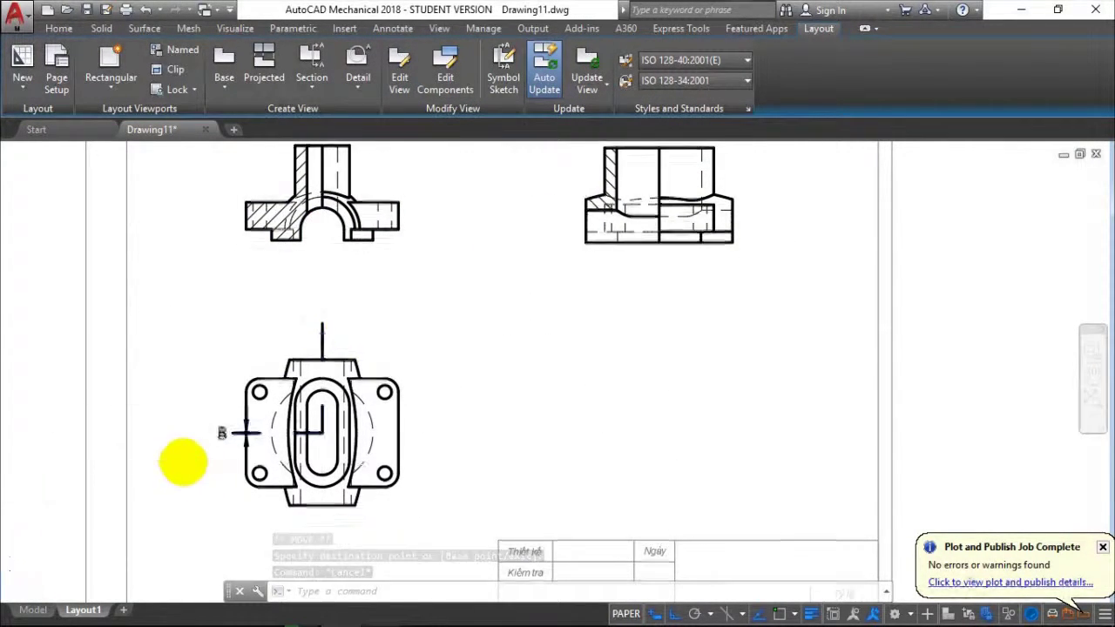
scroll(187, 459, up, 6)
scroll(340, 431, down, 9)
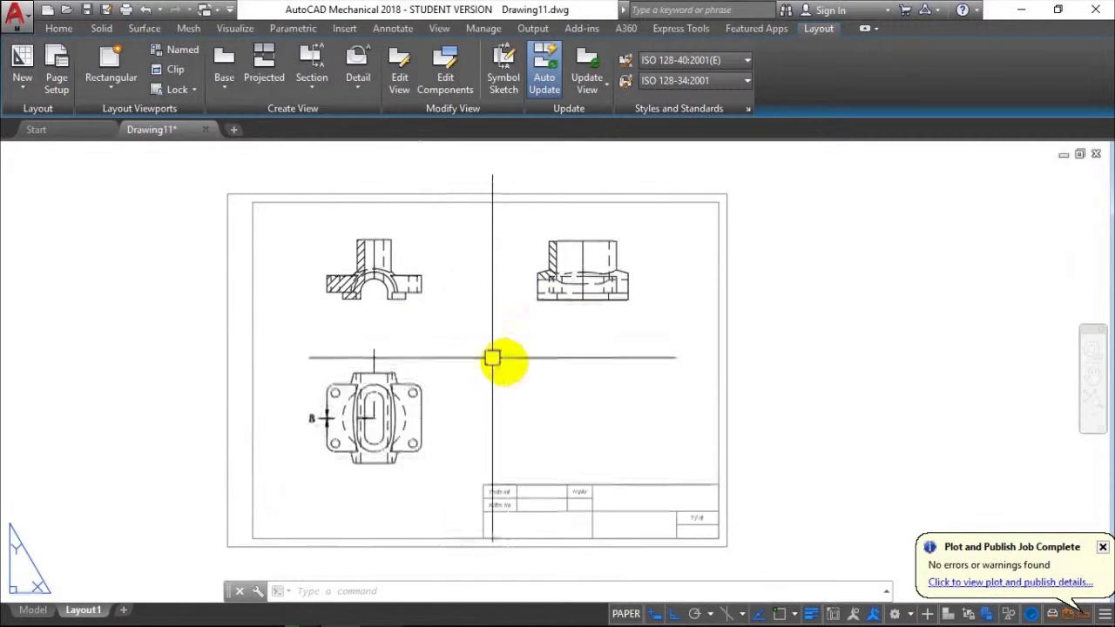
scroll(400, 431, up, 2)
scroll(445, 435, up, 2)
scroll(574, 304, down, 1)
scroll(510, 336, down, 3)
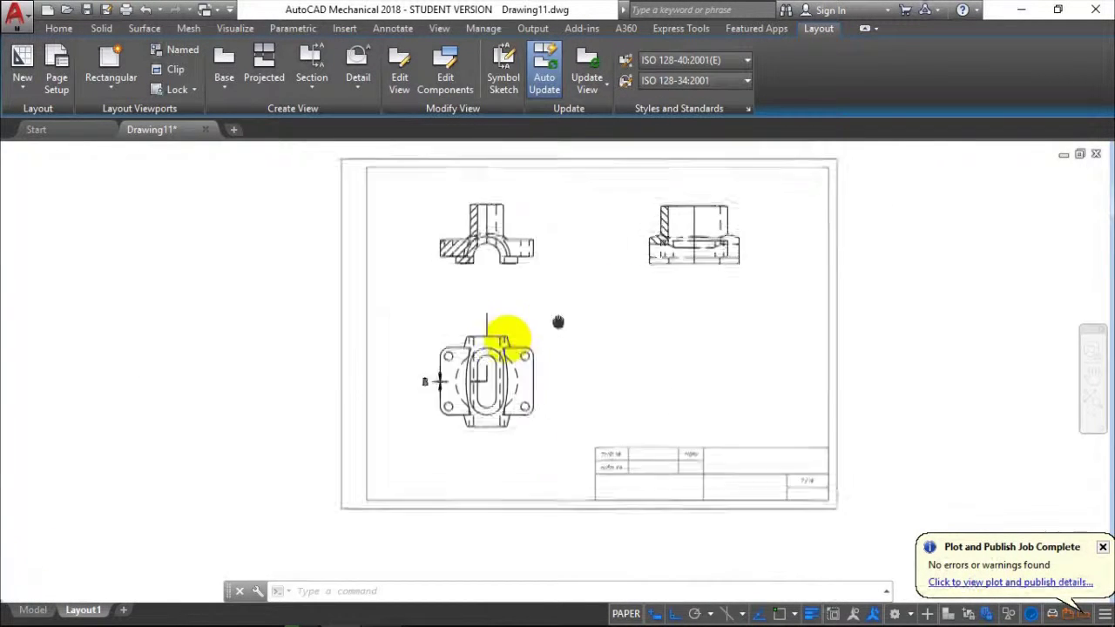
scroll(455, 286, down, 1)
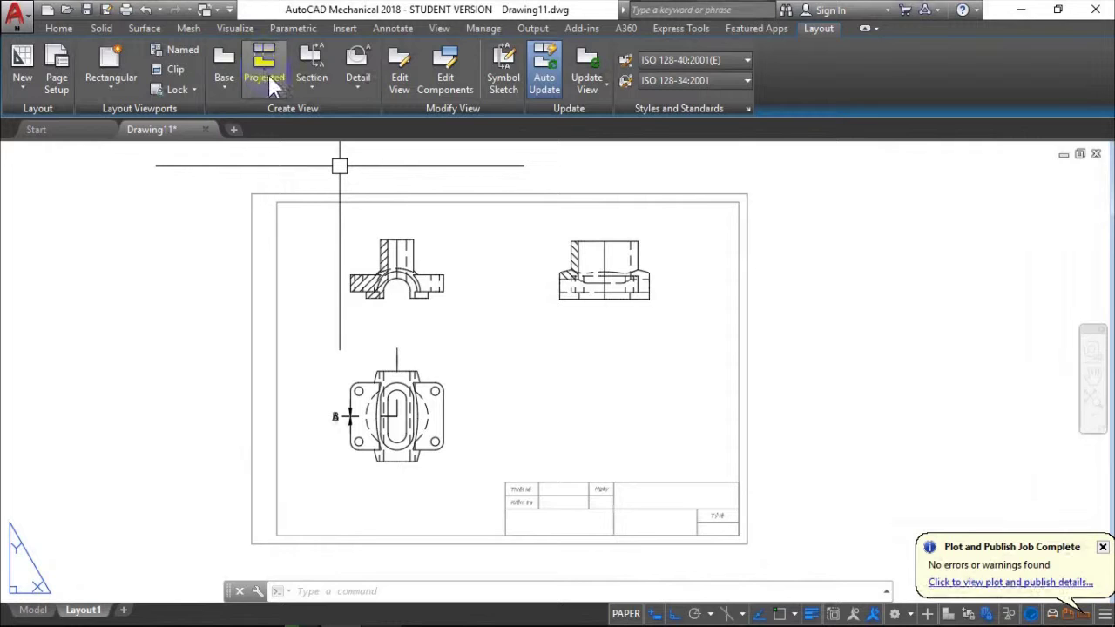
Start a Half section view with the lower view as the parent
click(311, 87)
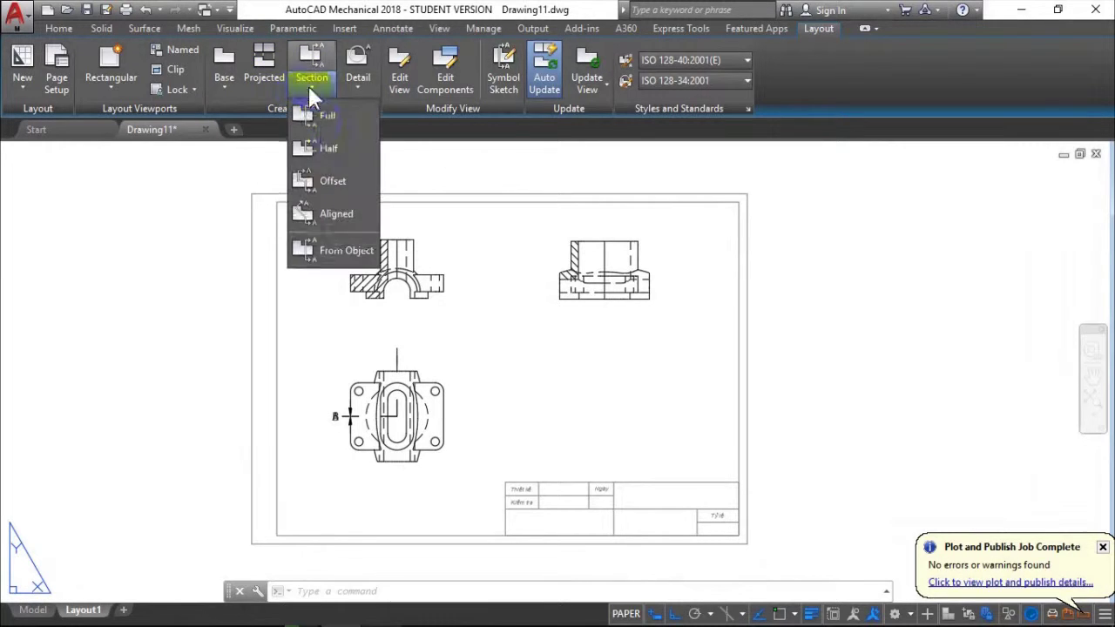
click(323, 150)
scroll(392, 410, up, 6)
scroll(305, 501, down, 2)
click(293, 509)
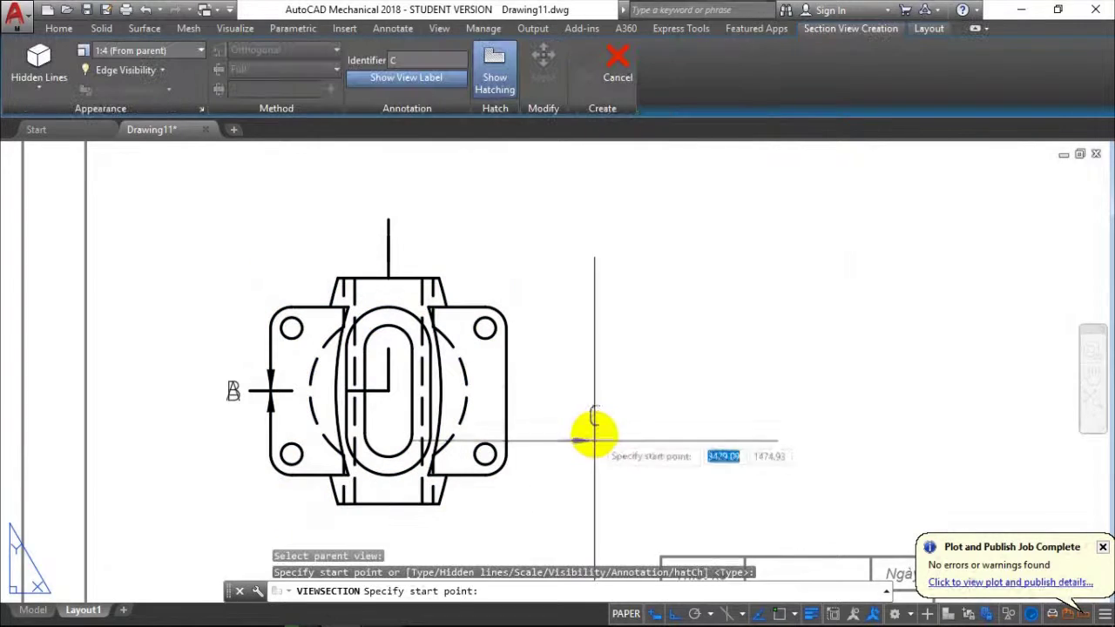
Draw the cutting line from the left marker's midpoint through the slot centre to above the part
scroll(316, 388, up, 6)
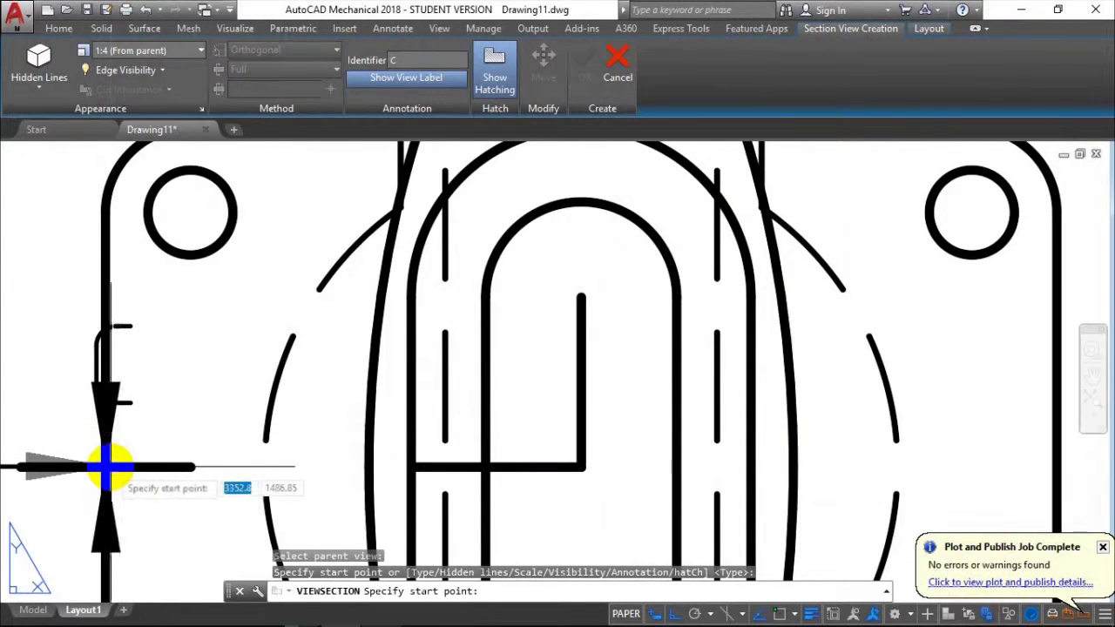
shift+right_click(112, 460)
click(150, 159)
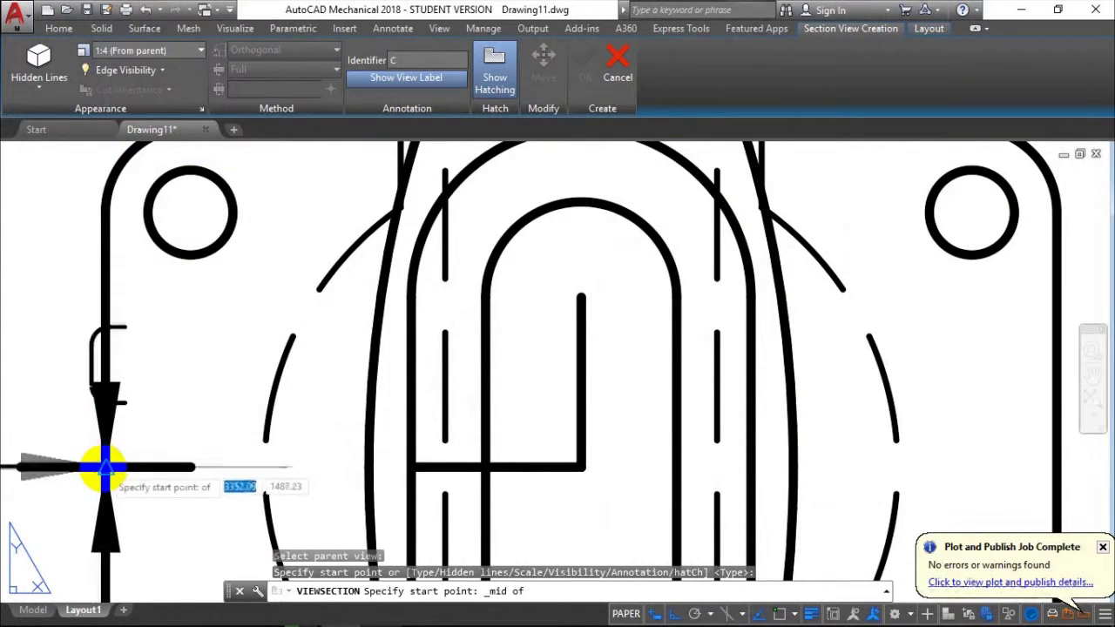
click(105, 468)
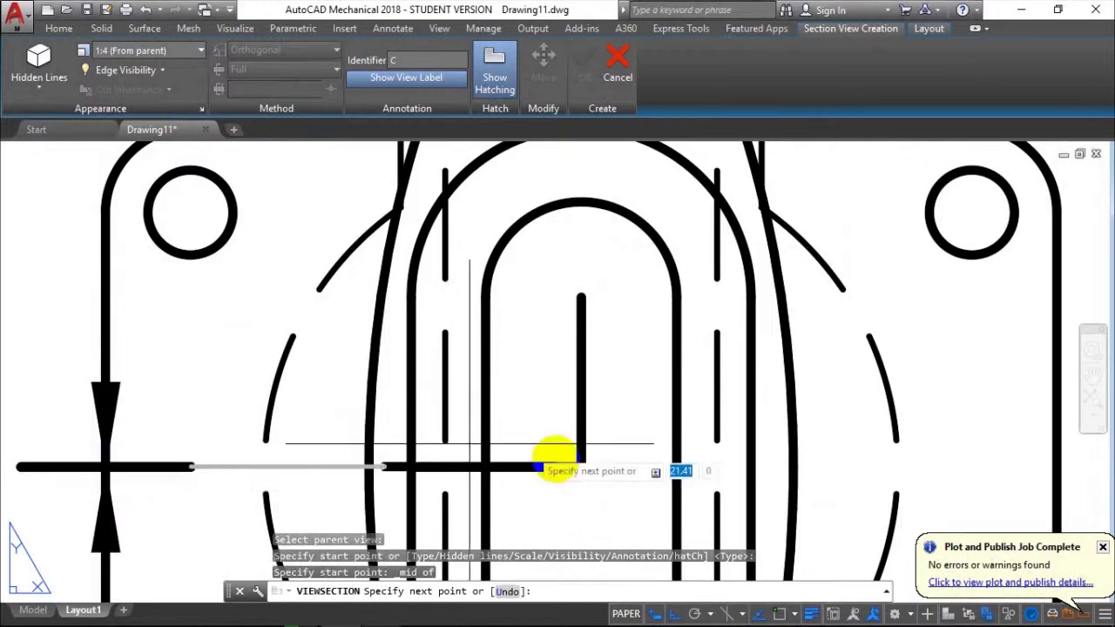
shift+right_click(854, 344)
click(871, 232)
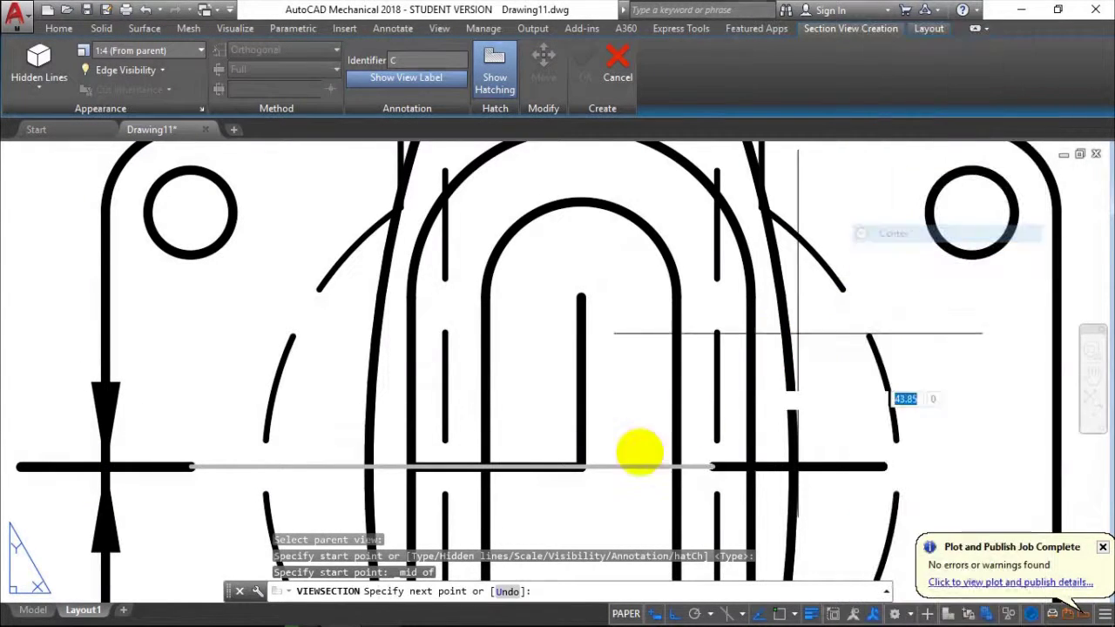
click(577, 468)
scroll(575, 217, down, 5)
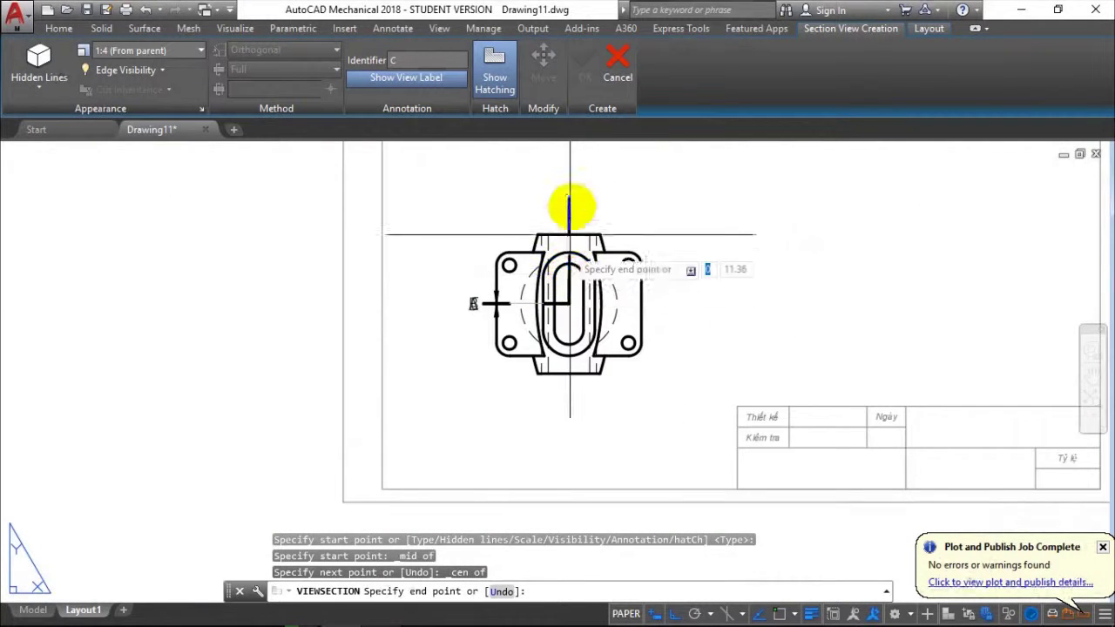
click(572, 193)
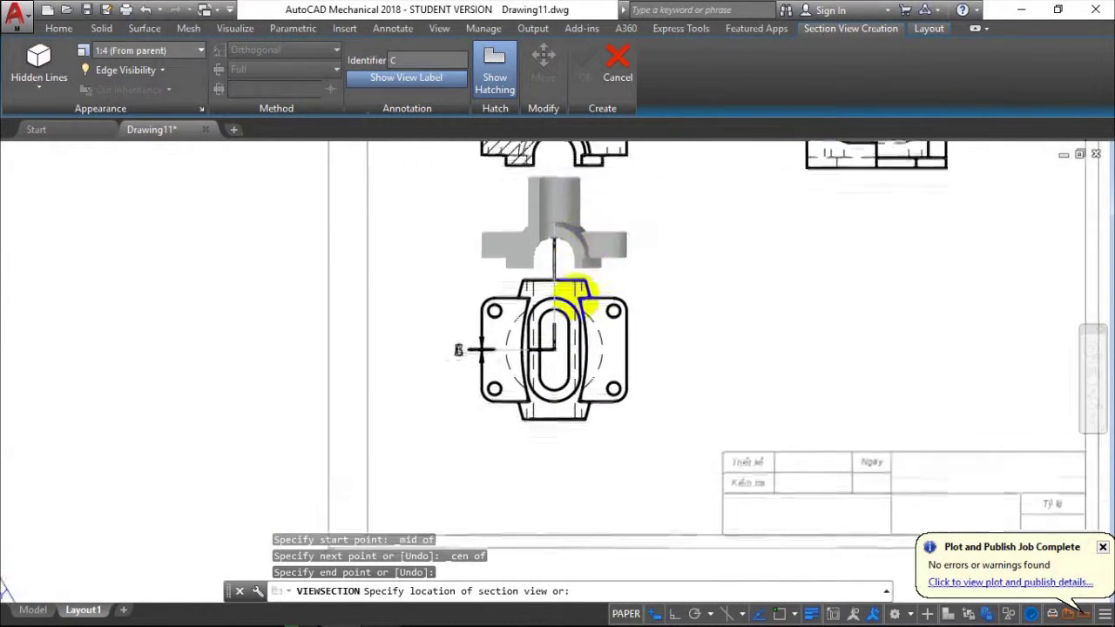
Place section view C-C above the sheet with a hidden line display style
click(592, 202)
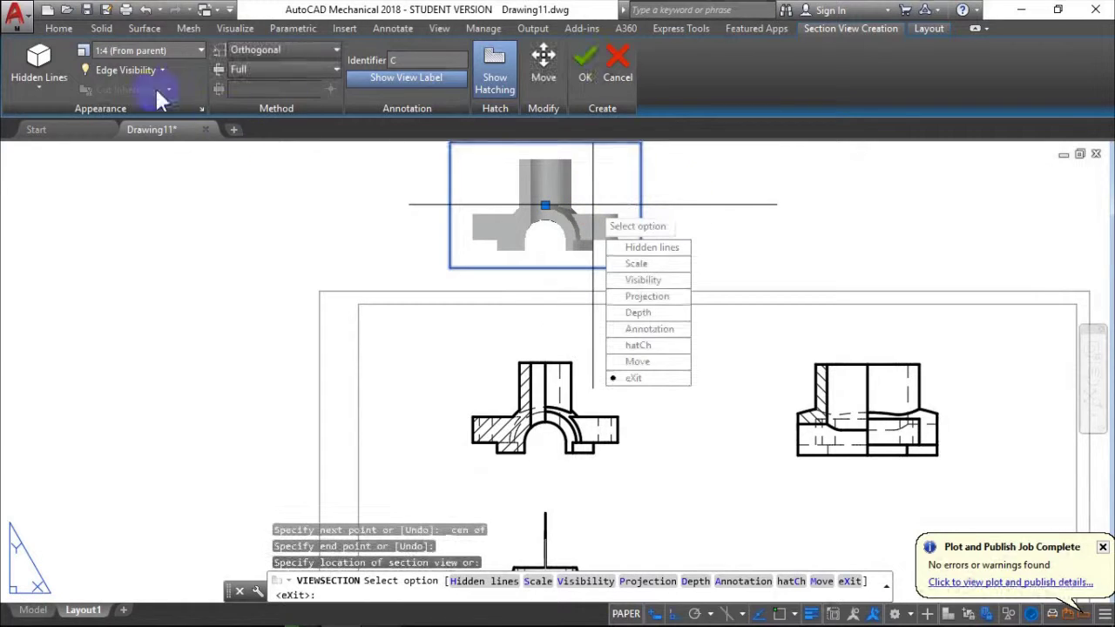
click(45, 87)
click(83, 179)
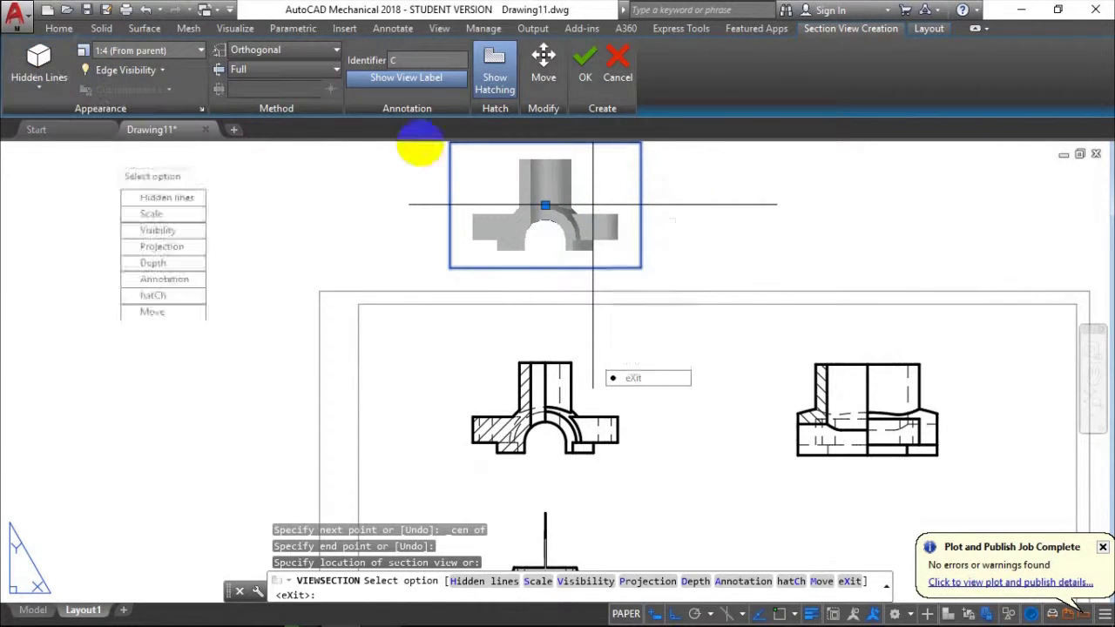
click(583, 72)
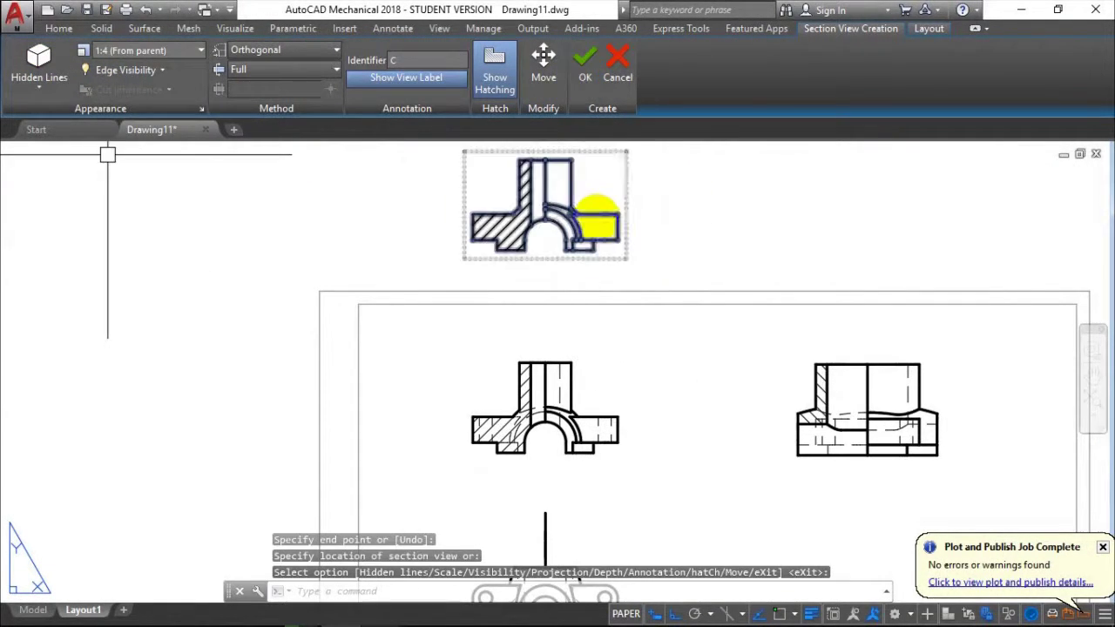
middle_drag(657, 175, 545, 244)
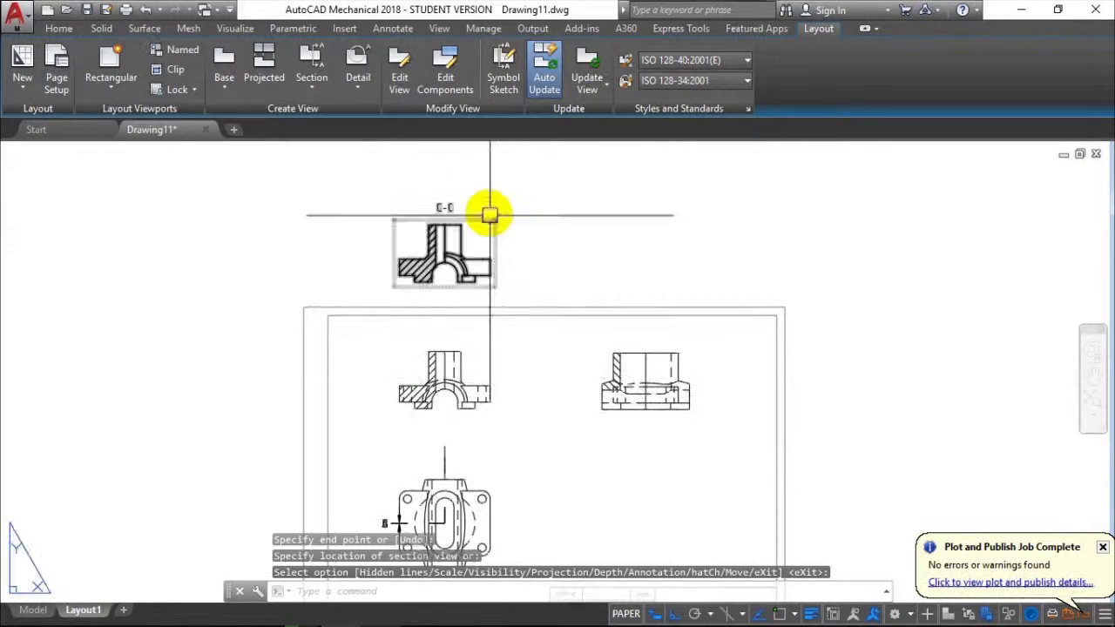
click(490, 214)
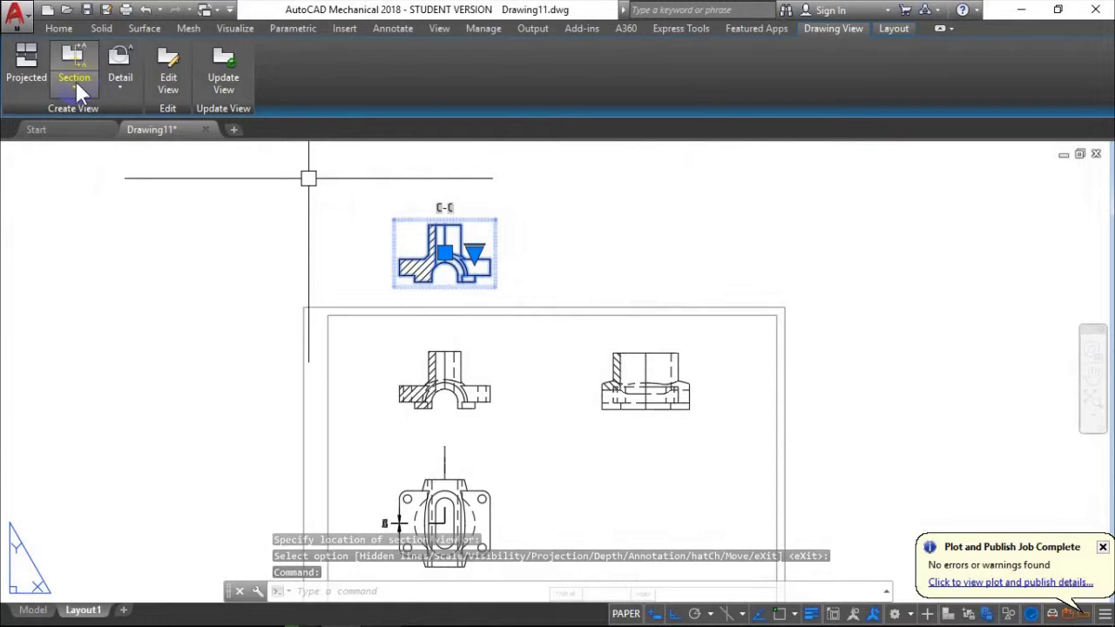
Place an isometric projected view at the sheet's lower right, then check the reference PDF
click(474, 394)
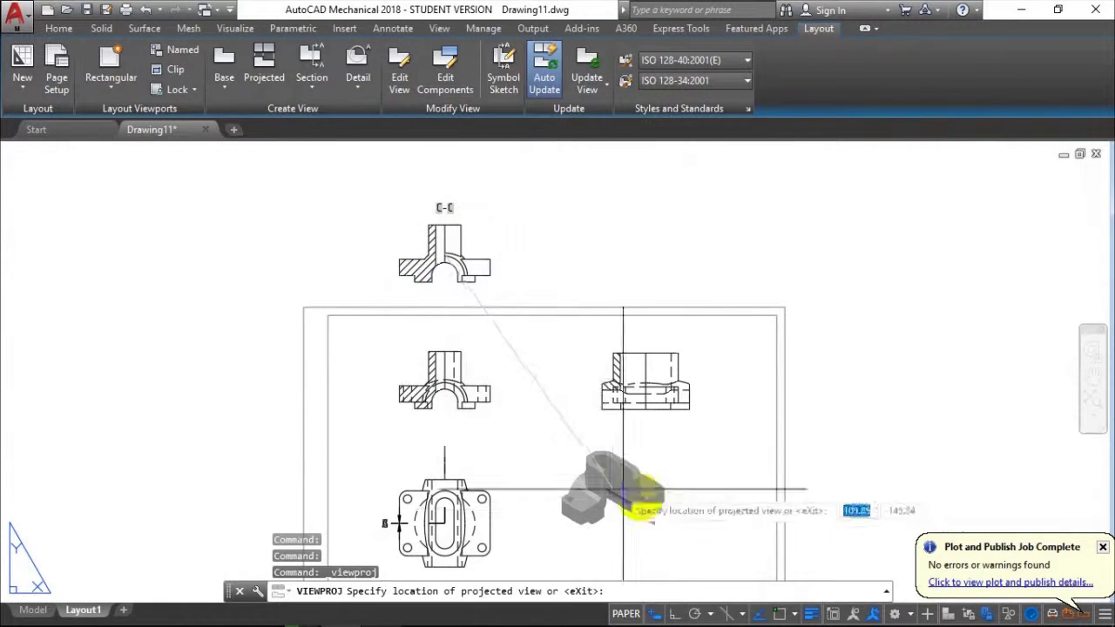
click(607, 446)
right_click(836, 339)
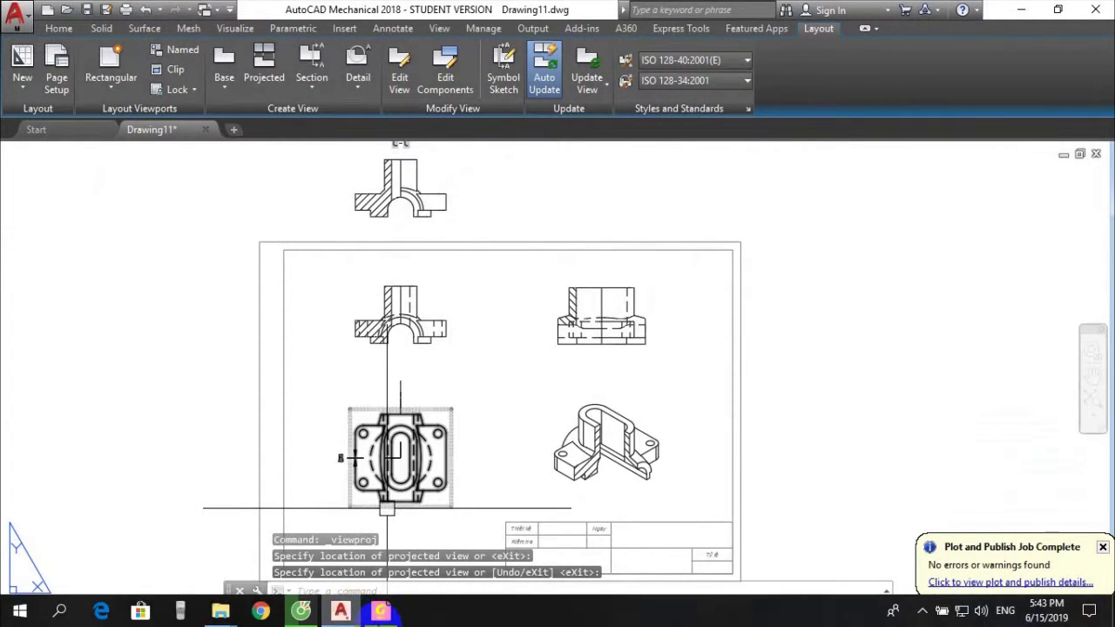
click(380, 611)
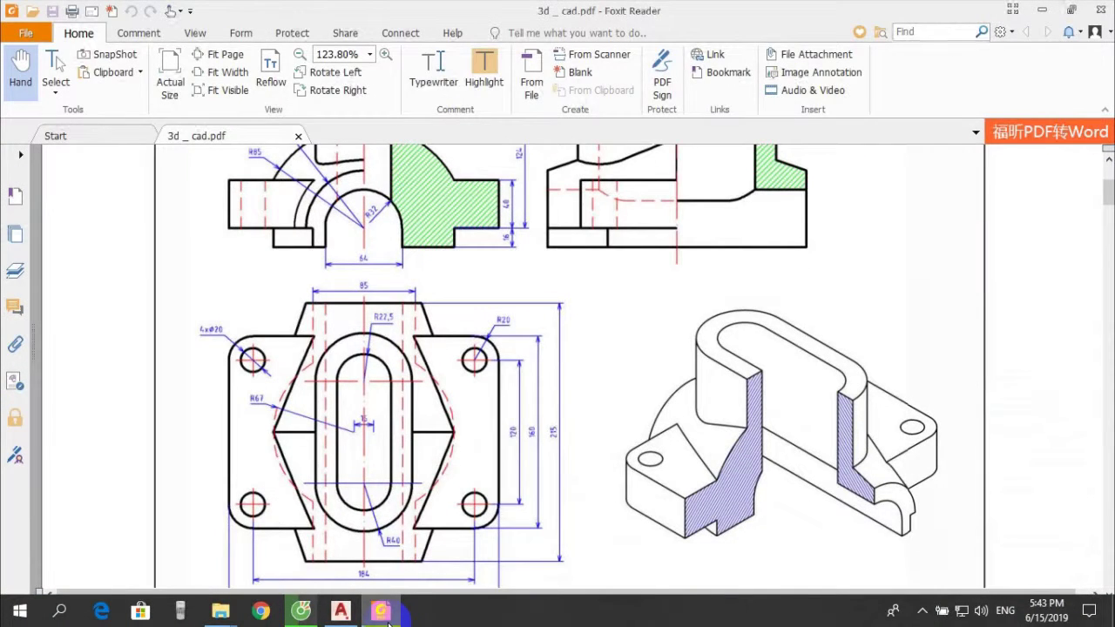
click(389, 623)
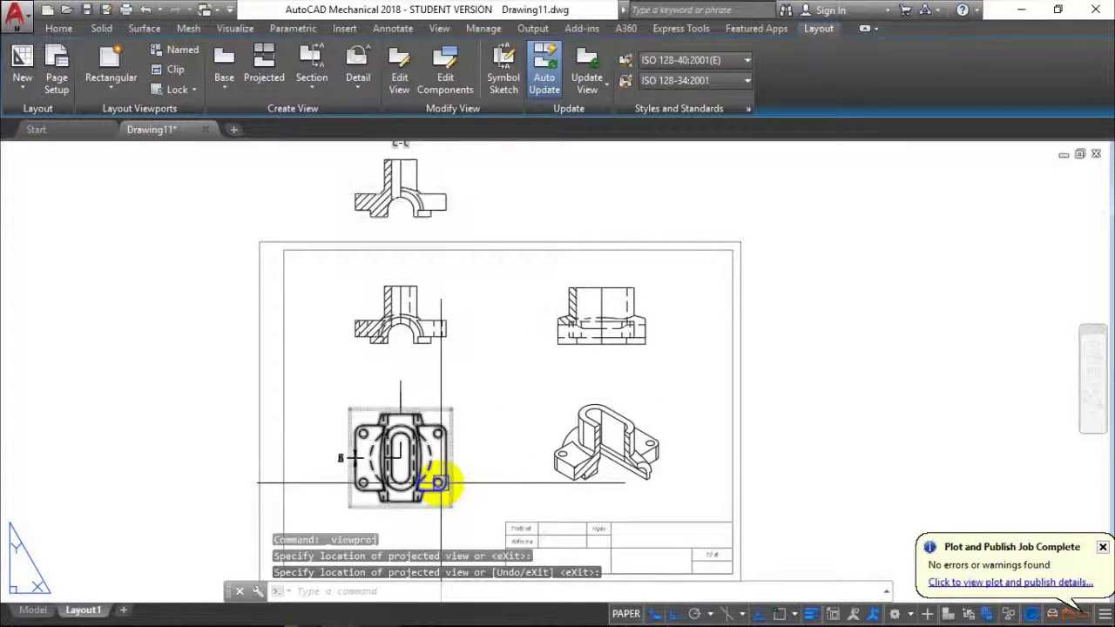
Zoom in on the front view and pan up to the C-C section
scroll(438, 480, up, 5)
middle_drag(212, 447, 496, 433)
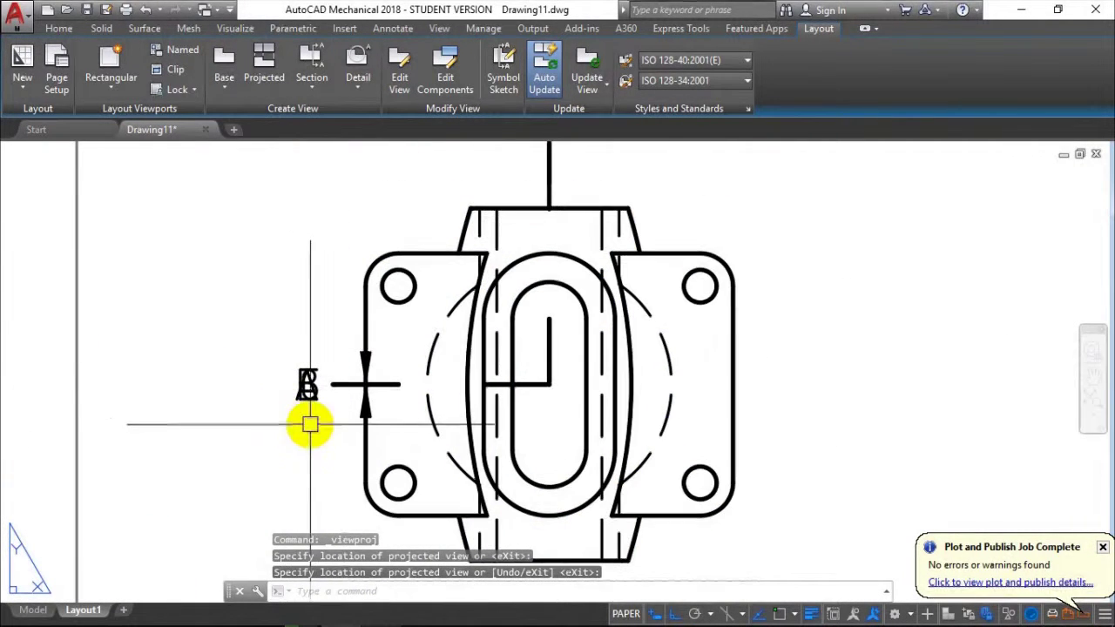
click(331, 428)
click(252, 314)
scroll(218, 394, down, 4)
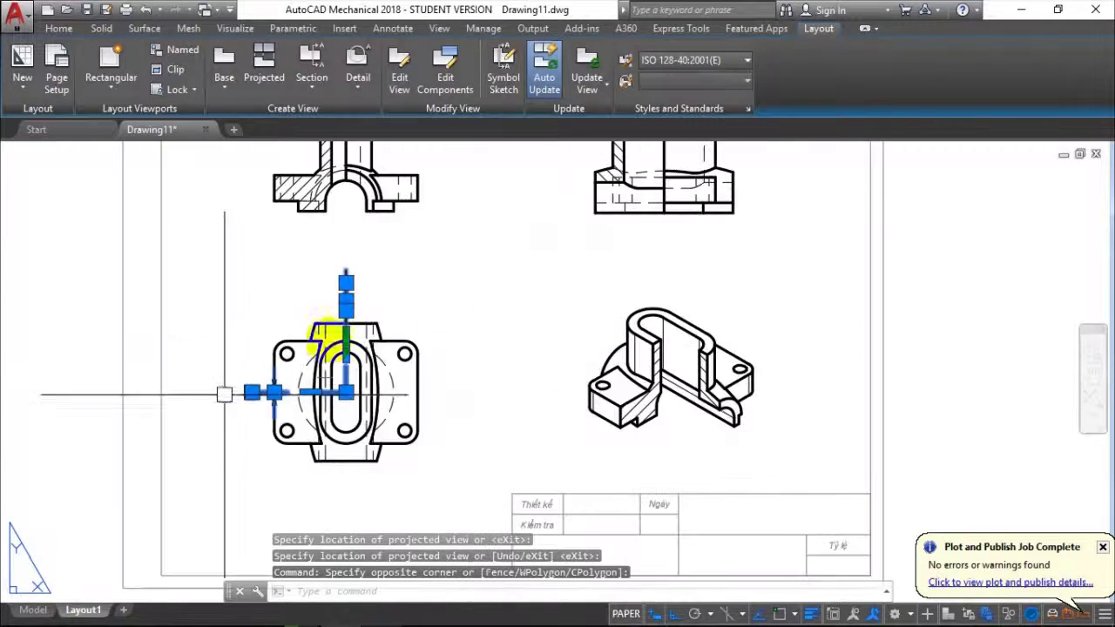
middle_drag(527, 366, 531, 522)
middle_drag(544, 252, 529, 391)
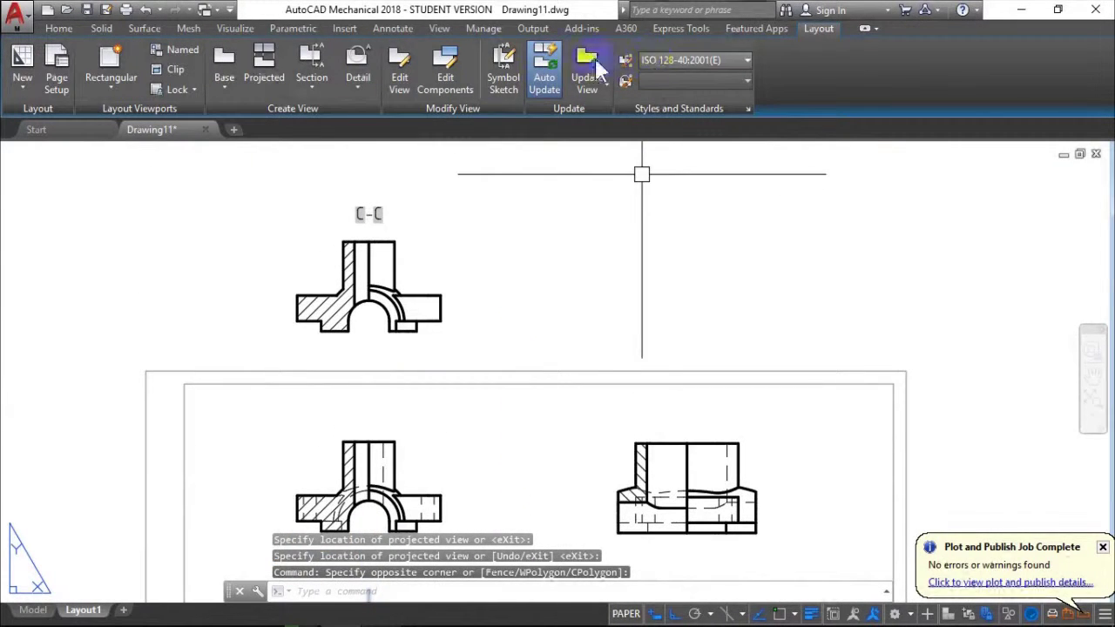
Make Net dam the current layer from the Home tab Layers list
click(59, 28)
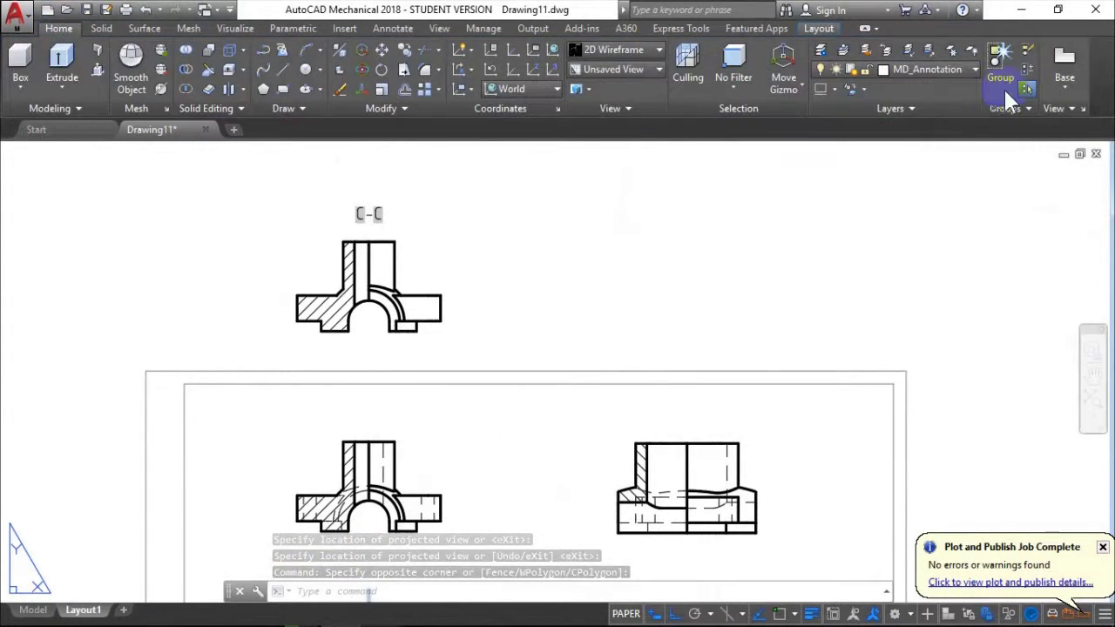
click(929, 70)
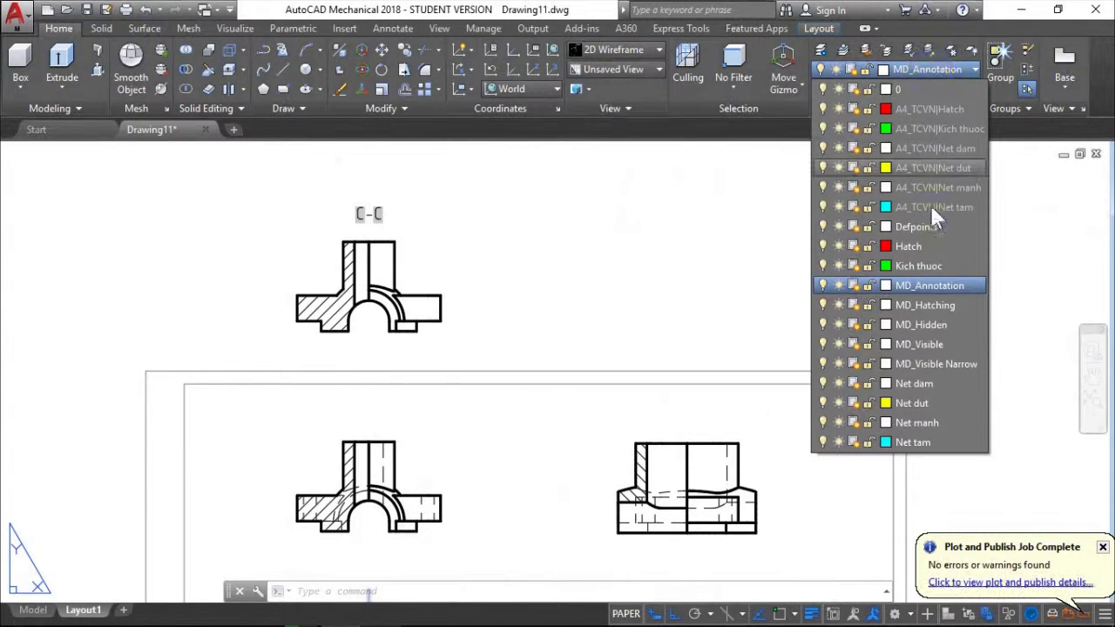
click(921, 220)
Pan and zoom around the sheet to inspect the top-left section view
middle_drag(667, 293, 694, 165)
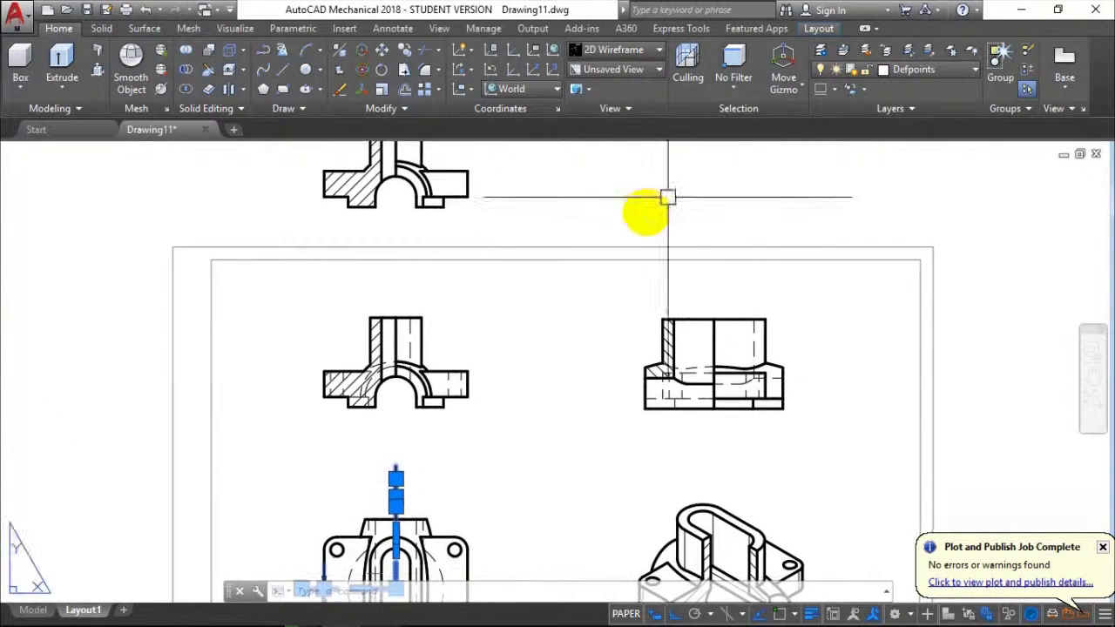
click(530, 398)
middle_drag(531, 398, 530, 294)
key(Escape)
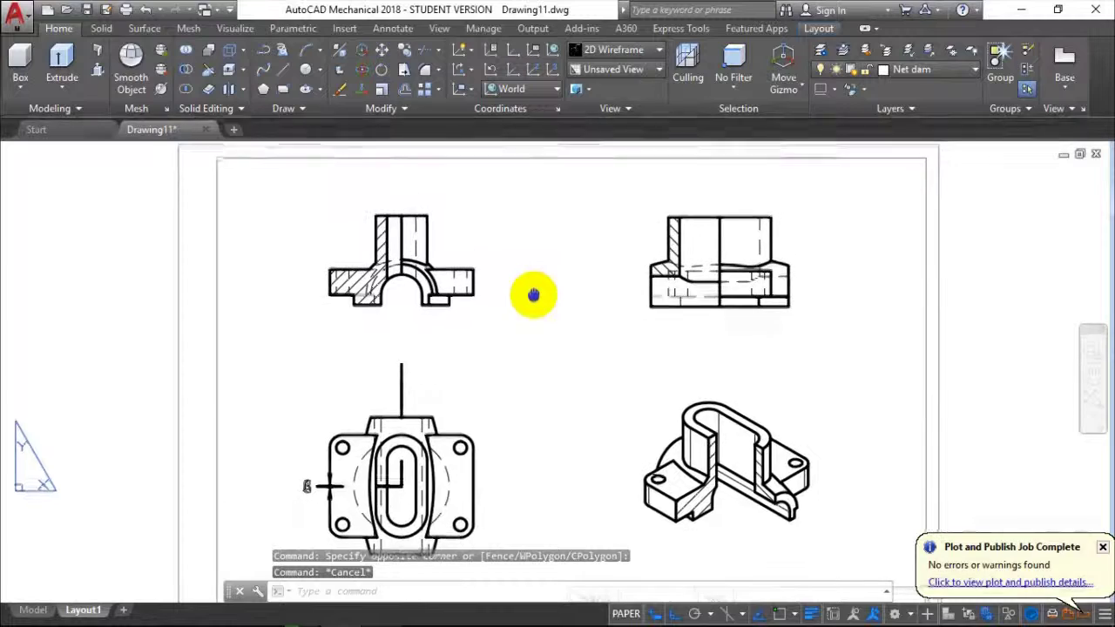
scroll(537, 349, down, 2)
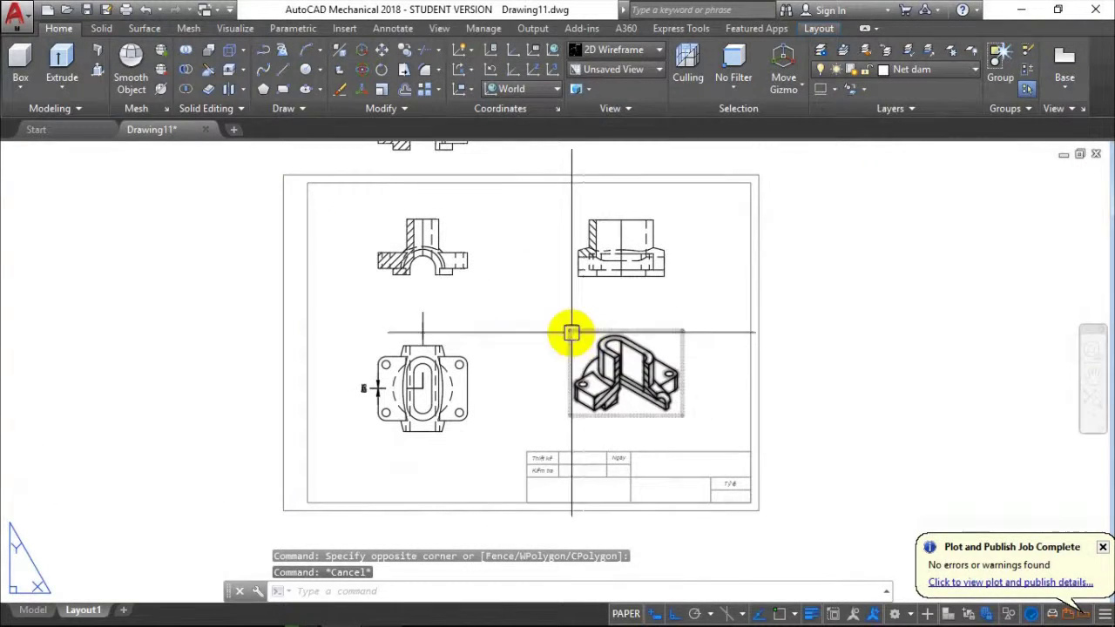
middle_drag(736, 438, 746, 444)
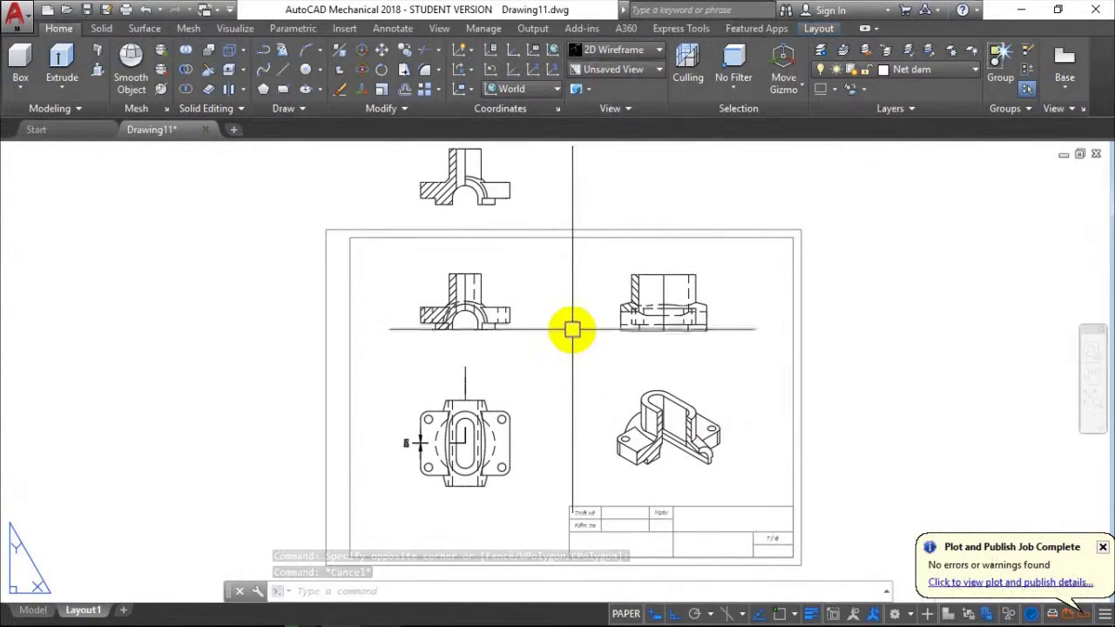
scroll(575, 326, up, 2)
scroll(424, 311, up, 3)
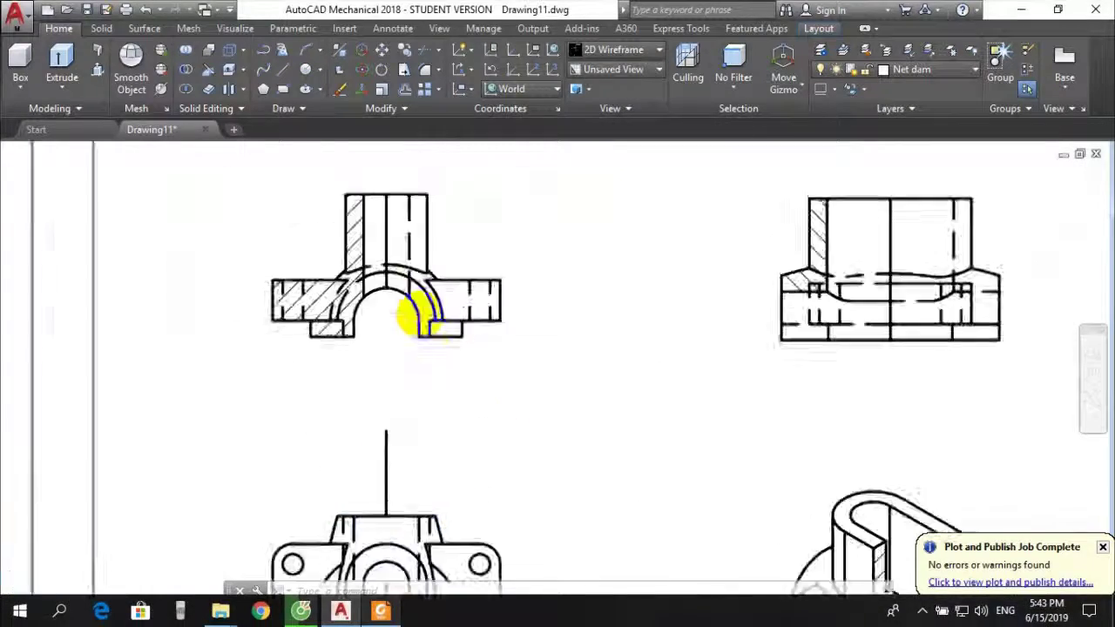
scroll(542, 304, up, 4)
middle_drag(542, 304, 609, 509)
scroll(585, 279, down, 5)
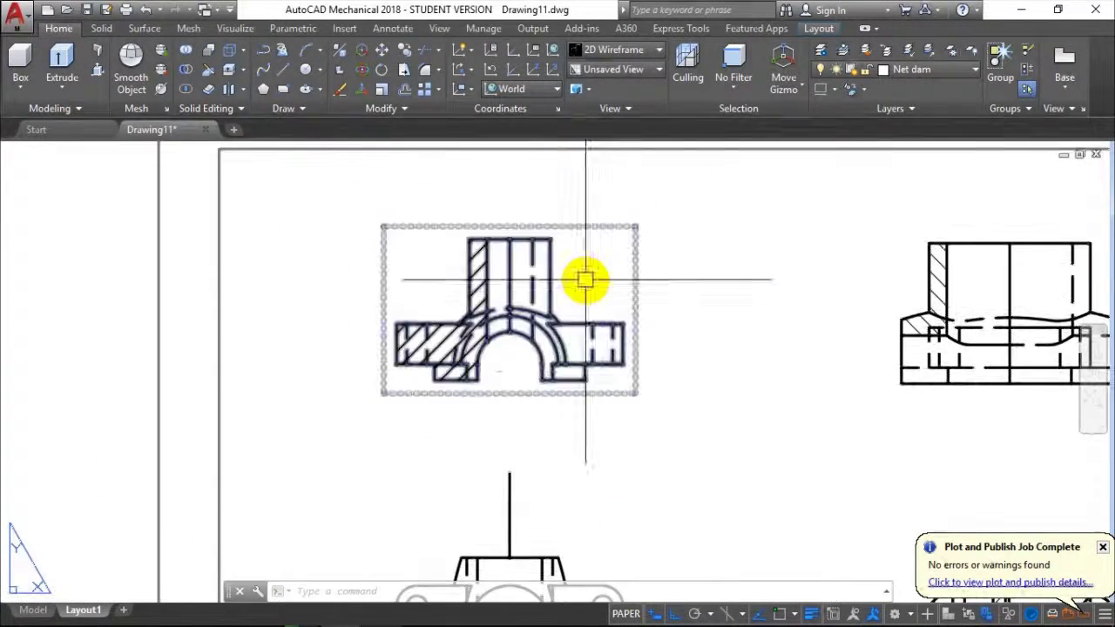
middle_drag(716, 432, 571, 368)
scroll(379, 251, up, 4)
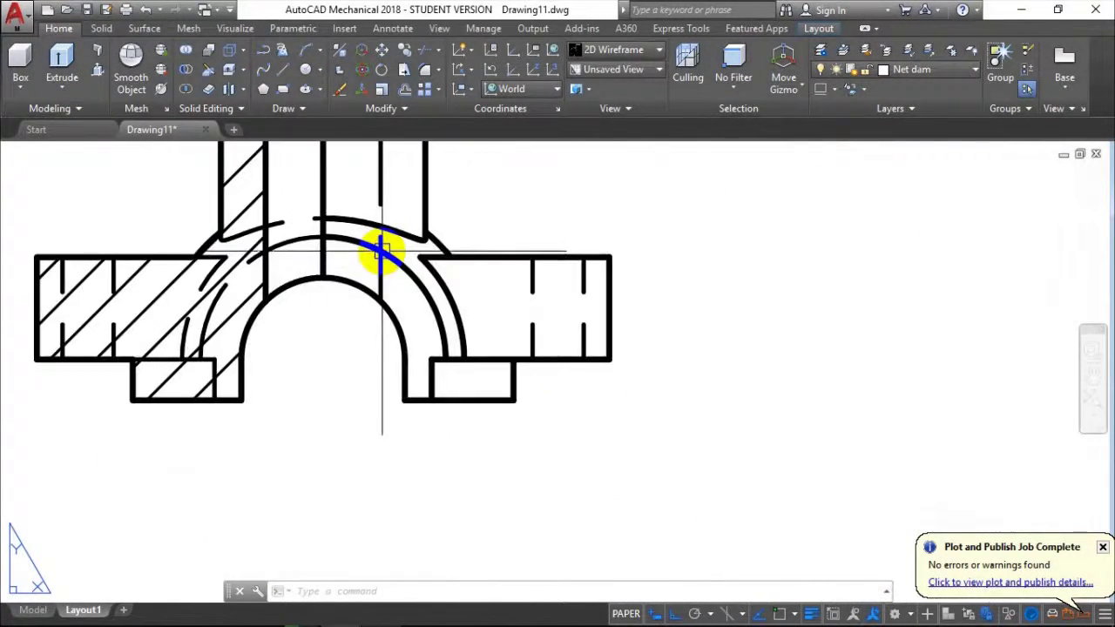
scroll(700, 302, down, 4)
scroll(662, 424, up, 1)
scroll(572, 361, down, 1)
scroll(589, 388, up, 1)
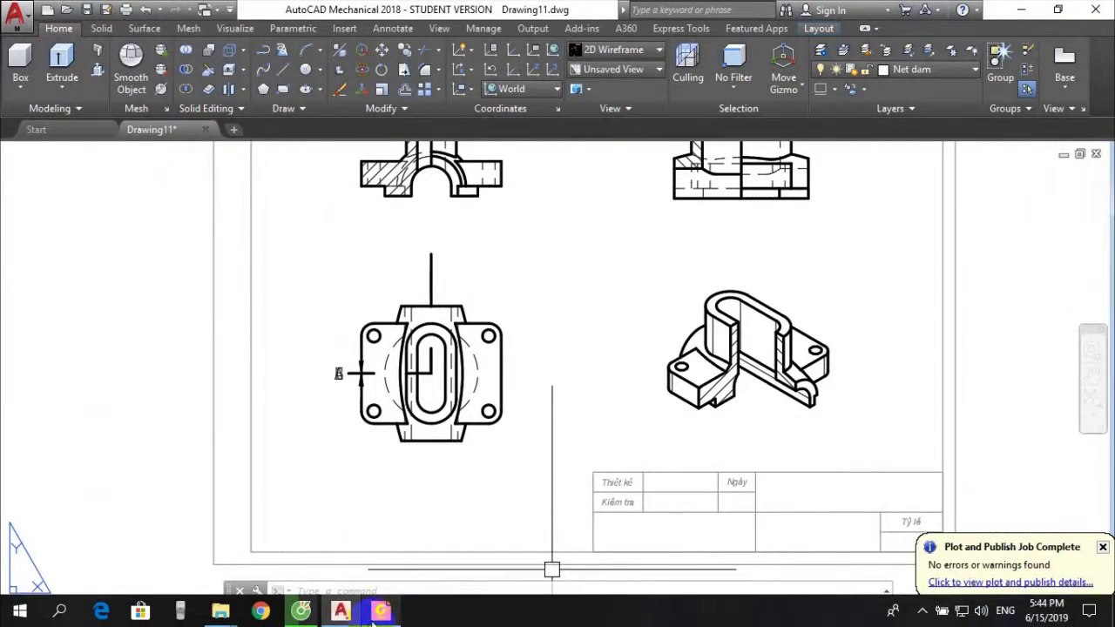
Compare the layout views against the reference PDF drawing
click(379, 613)
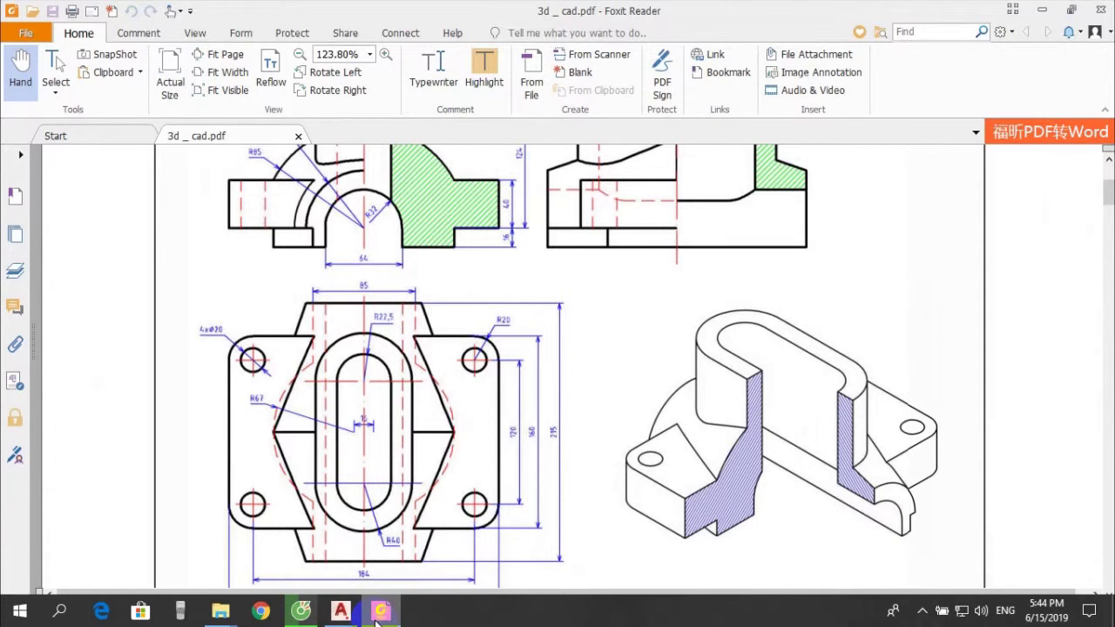
scroll(374, 406, up, 3)
scroll(391, 423, down, 3)
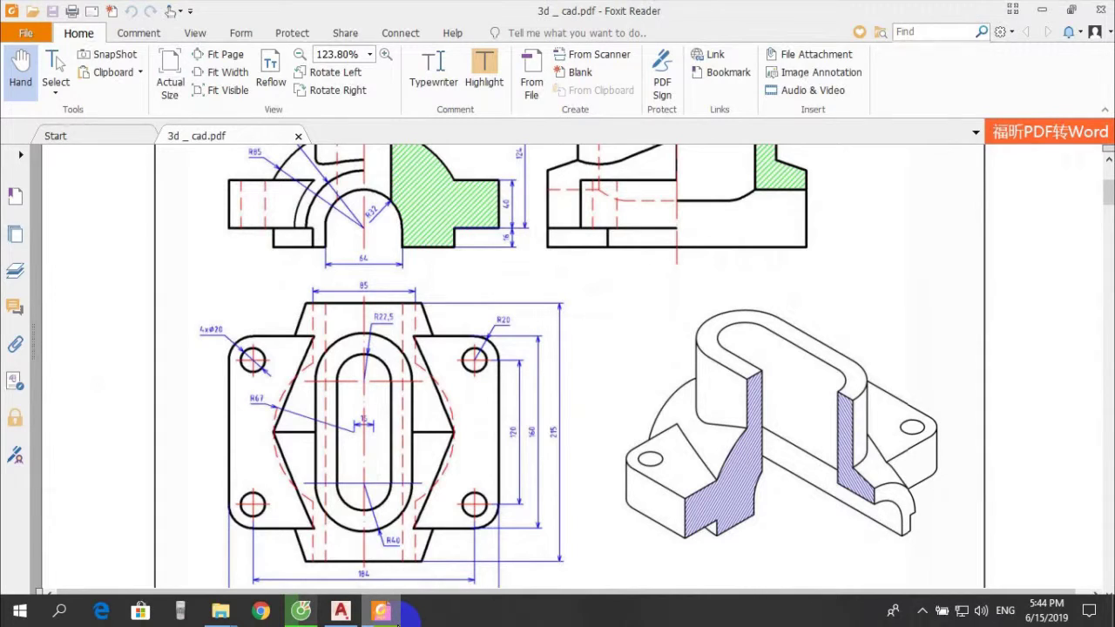
click(407, 613)
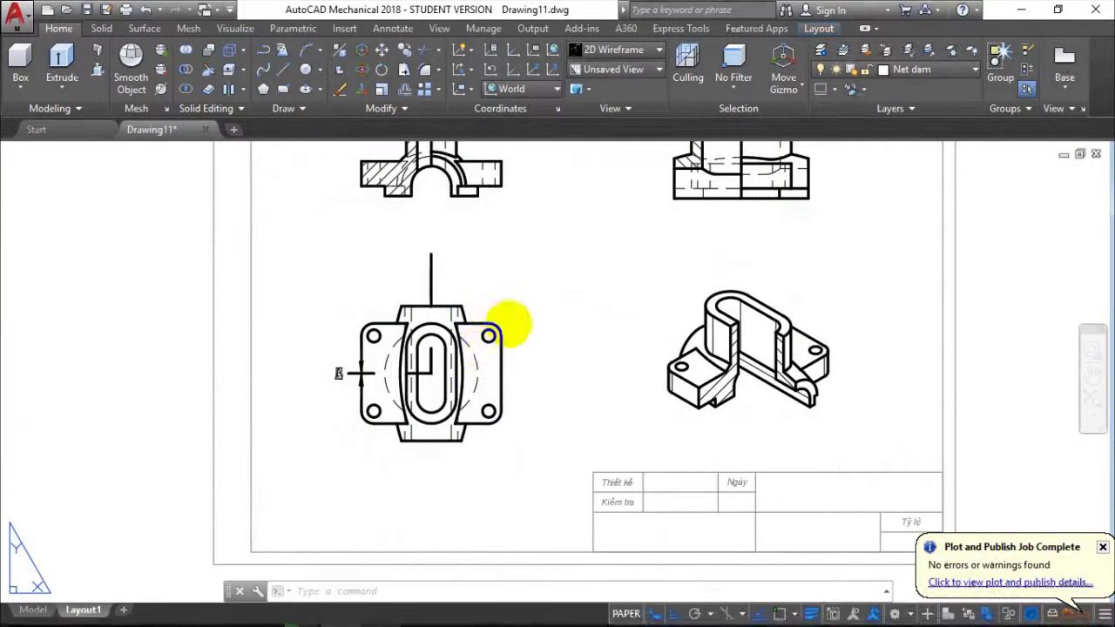
Add centre marks to the four corner holes of the top view
scroll(523, 296, up, 2)
scroll(443, 343, up, 2)
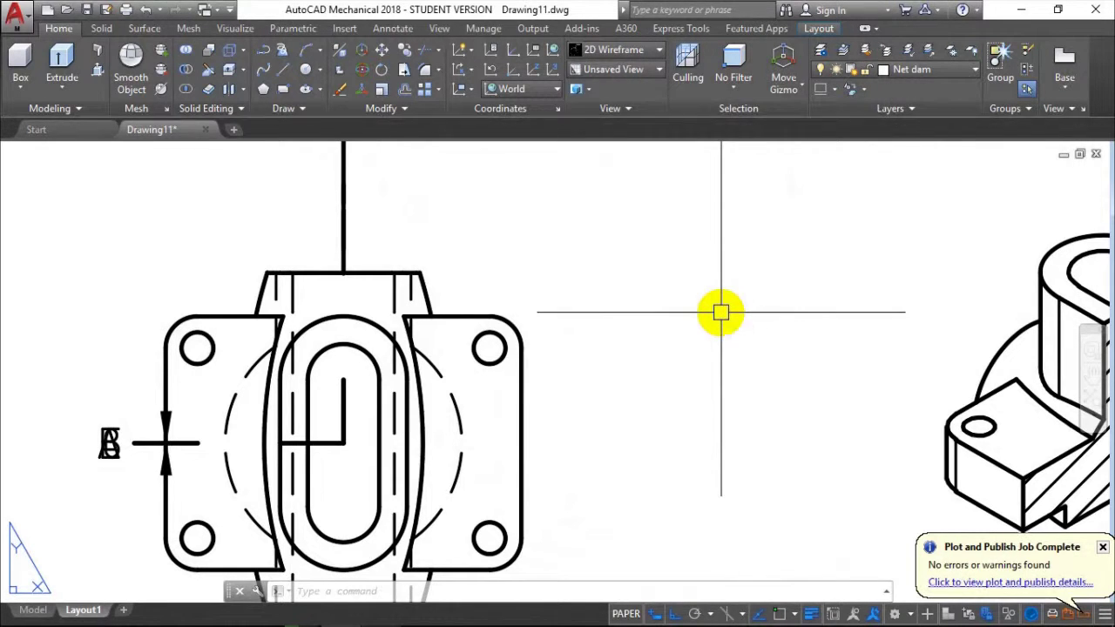
click(500, 362)
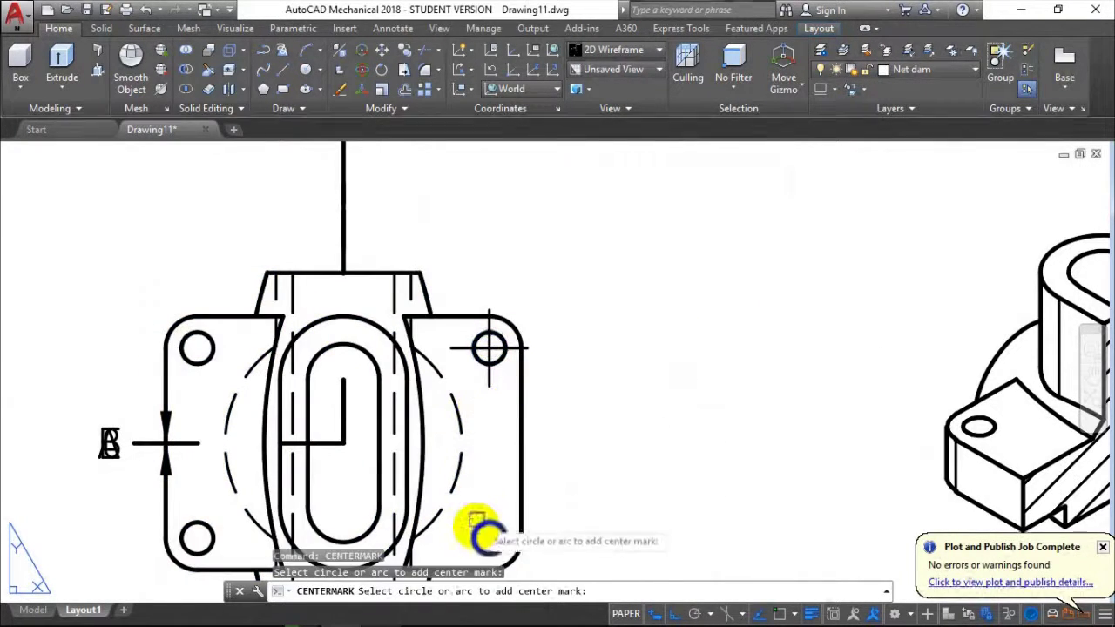
click(485, 531)
click(199, 535)
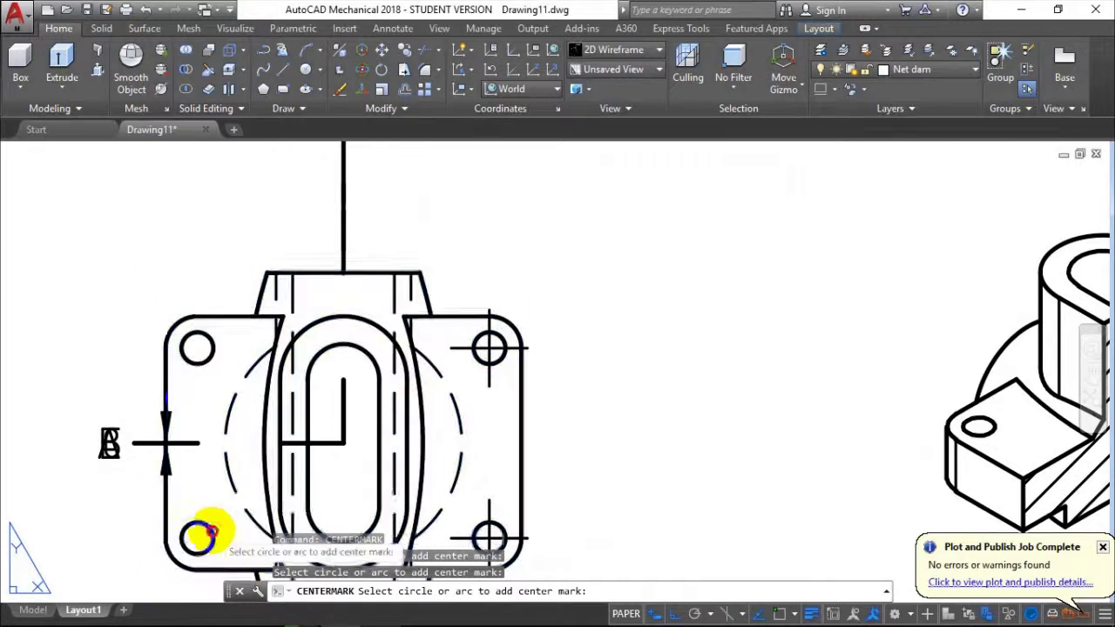
click(196, 348)
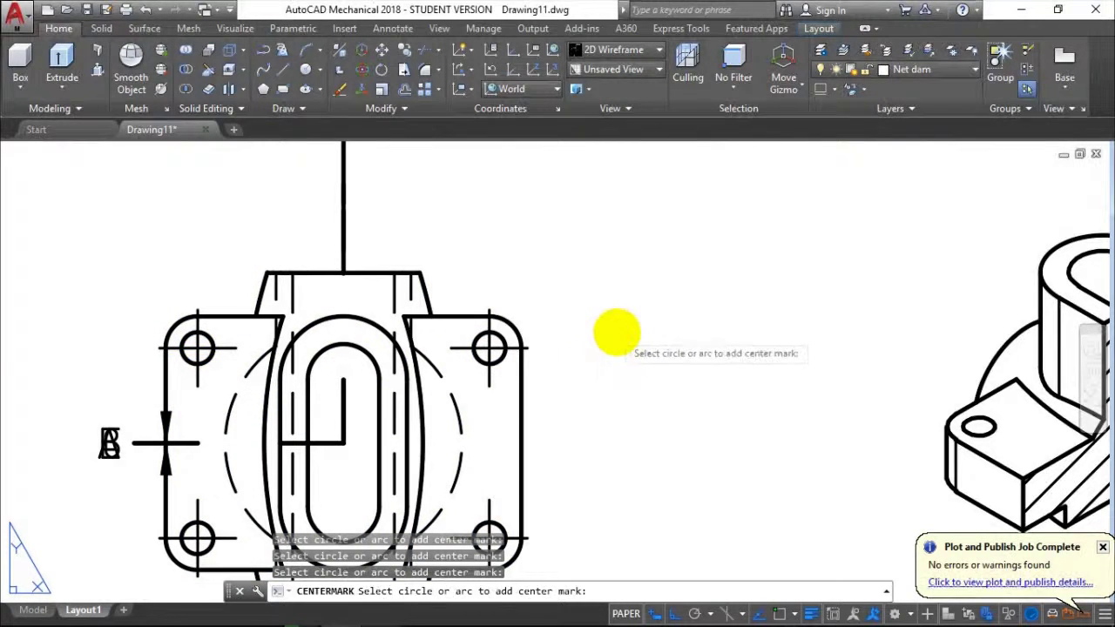
key(Return)
Put the centre marks on the Net manh layer
click(491, 343)
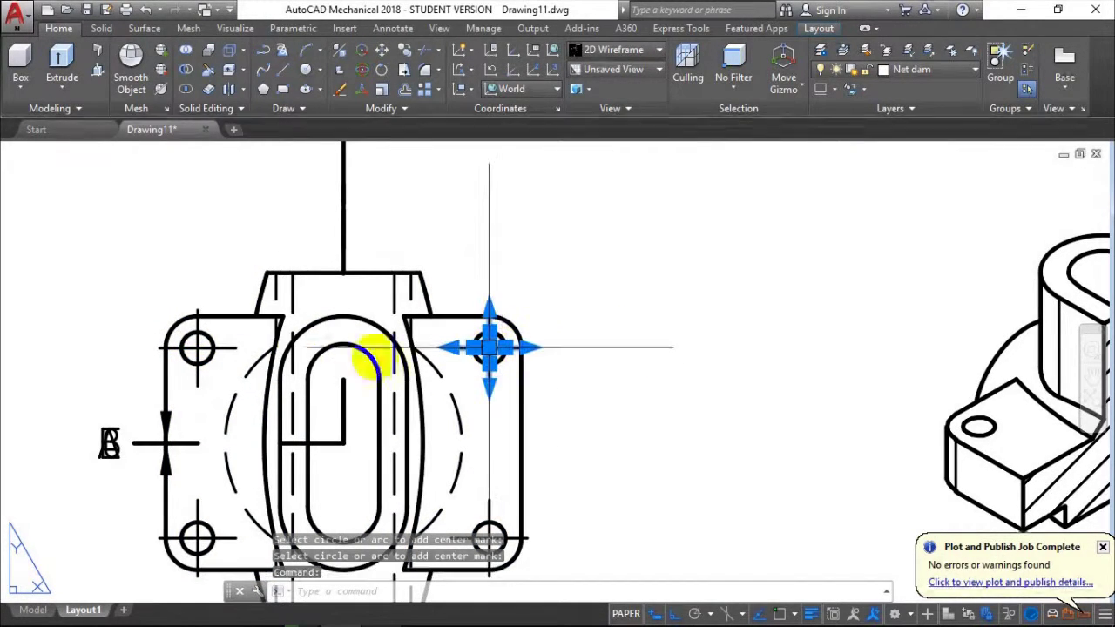
click(196, 348)
click(198, 537)
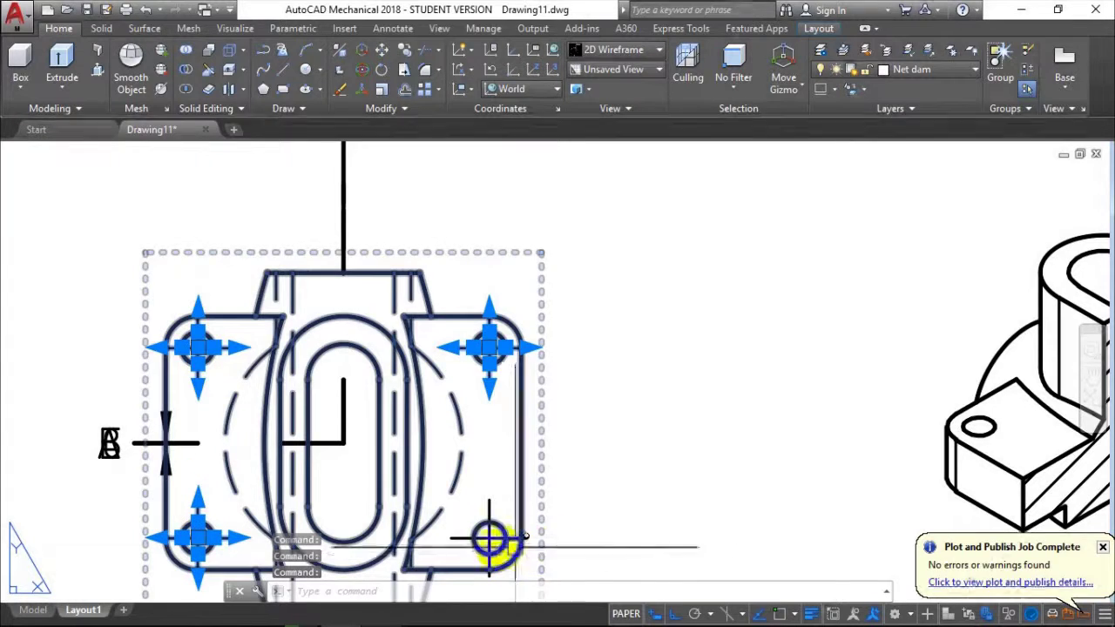
click(906, 70)
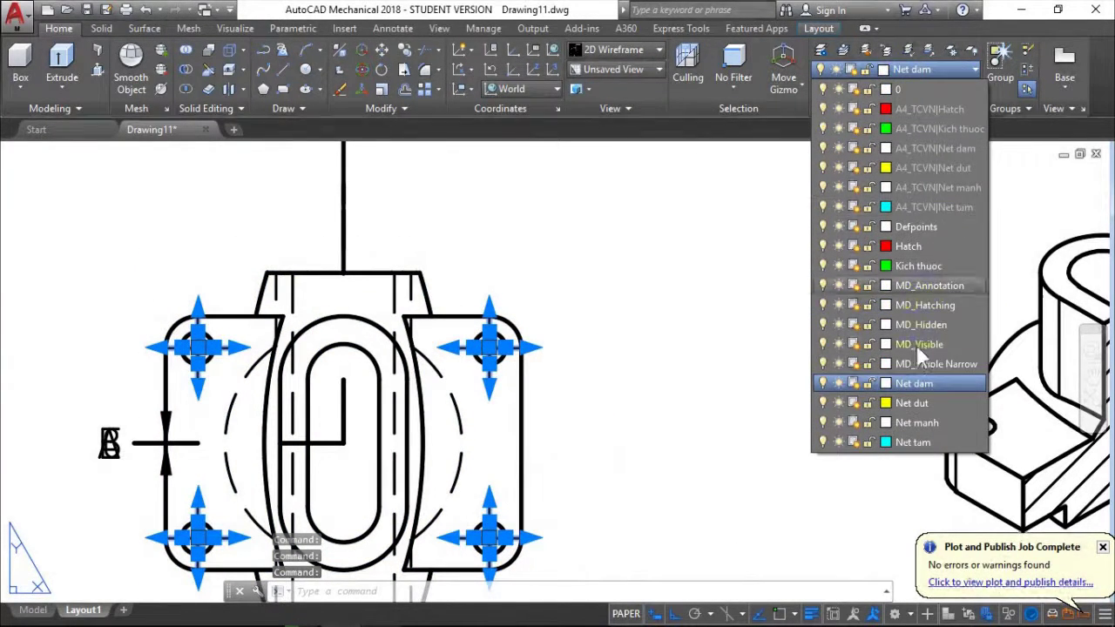
click(913, 424)
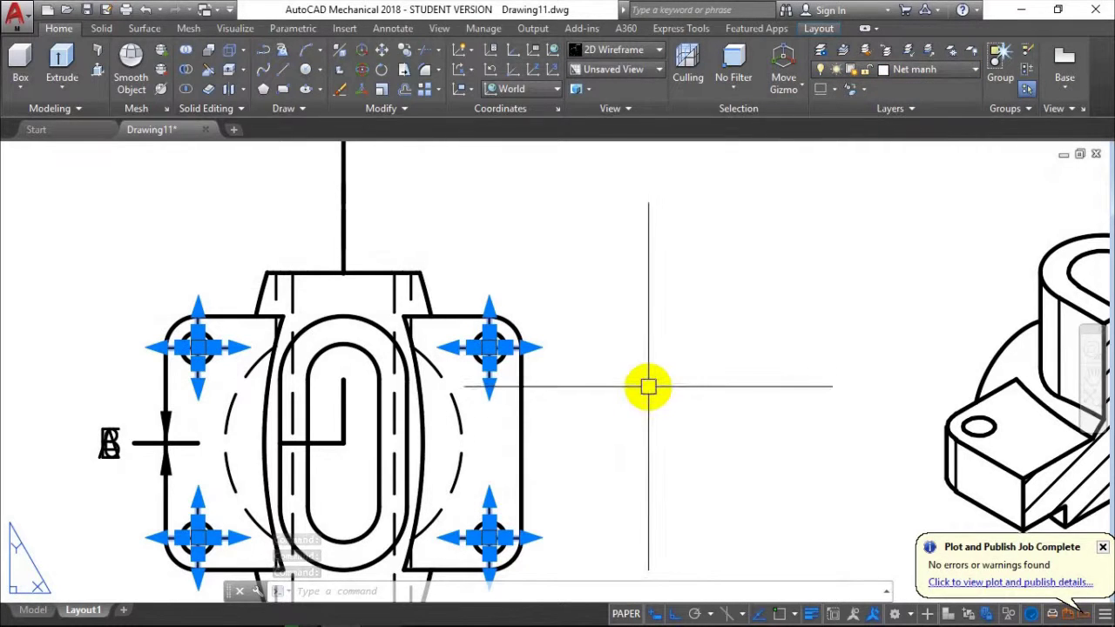
key(Escape)
middle_drag(637, 360, 688, 365)
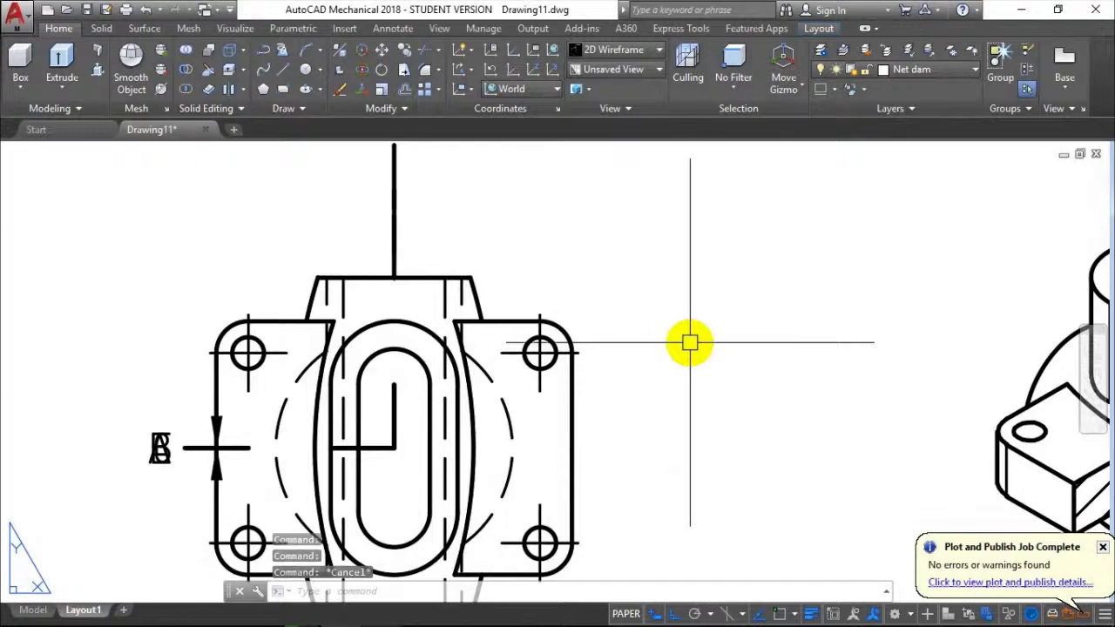
scroll(689, 342, down, 2)
scroll(635, 325, down, 2)
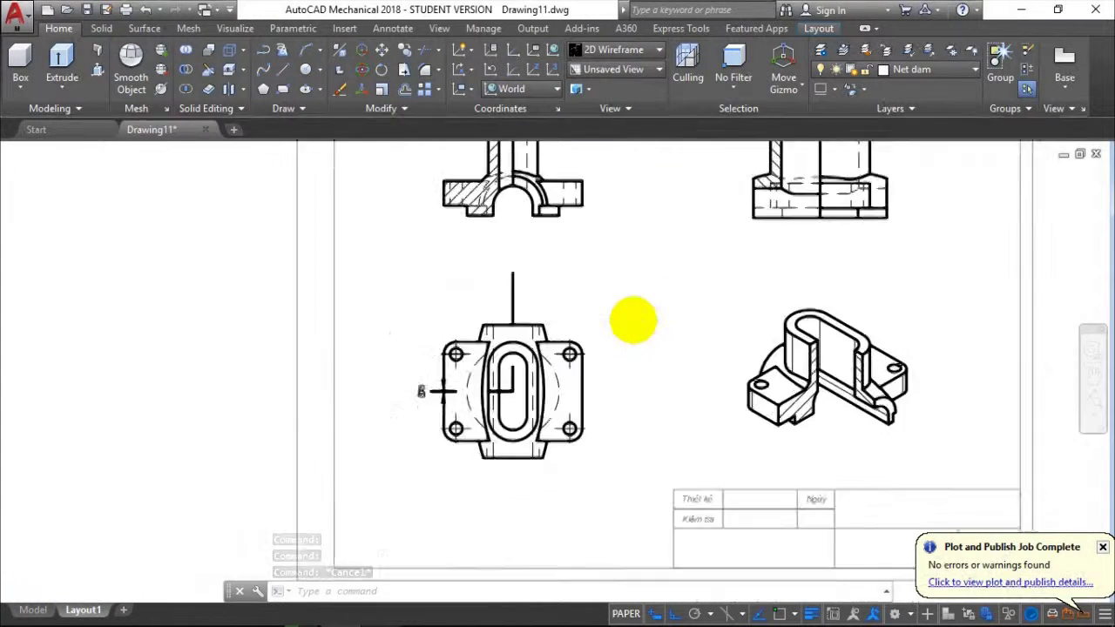
scroll(633, 320, down, 2)
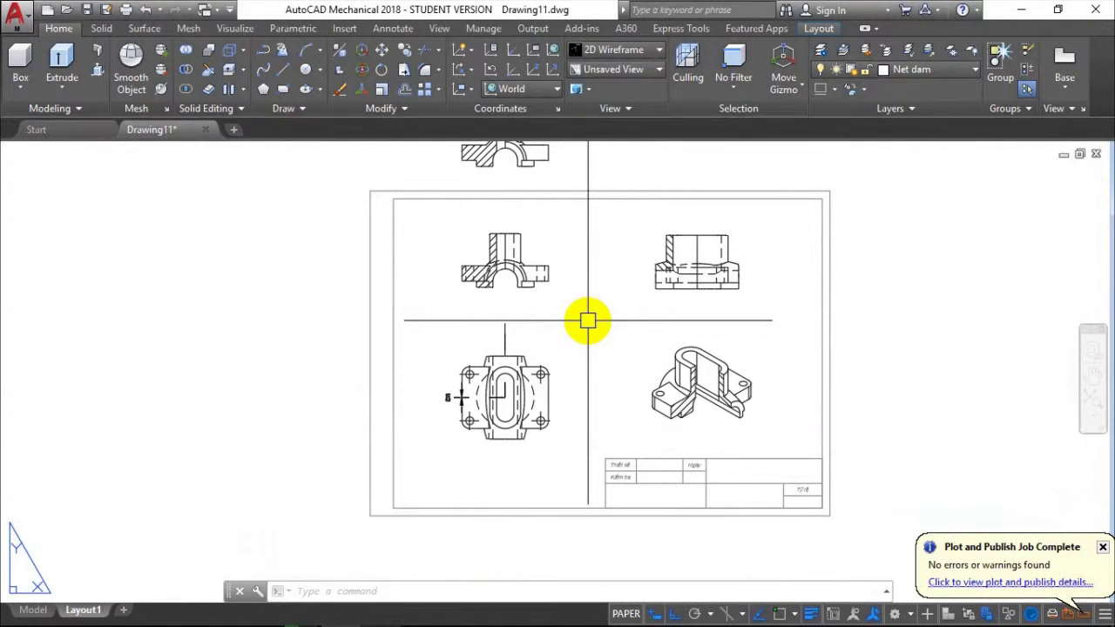
Set Annotative as the current dimension style via the D command
text(d)
key(Return)
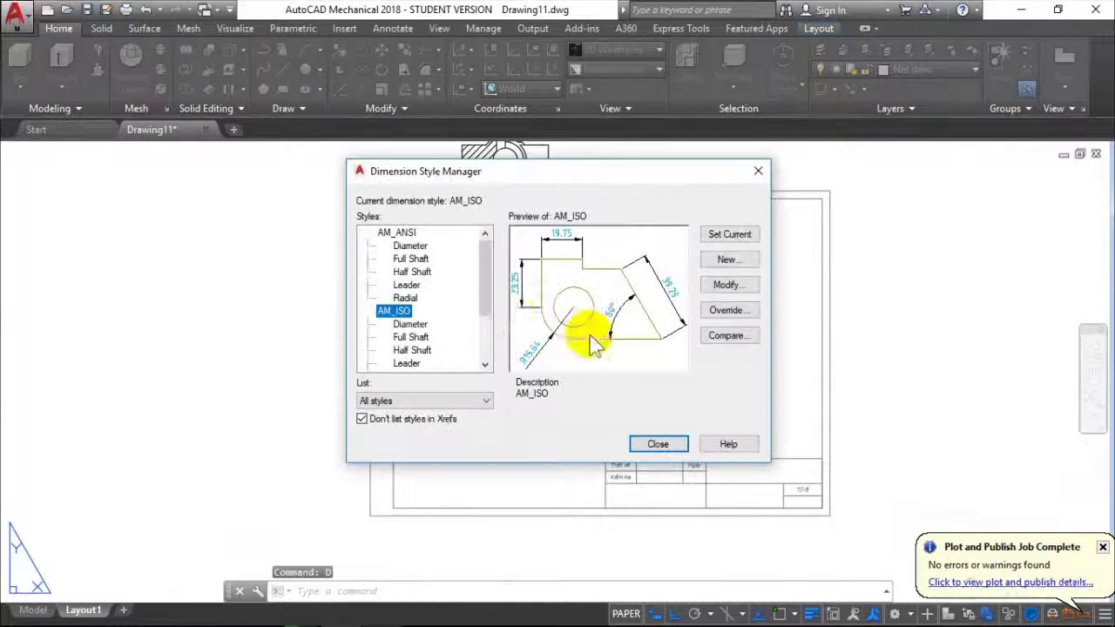
click(399, 324)
click(727, 234)
click(657, 444)
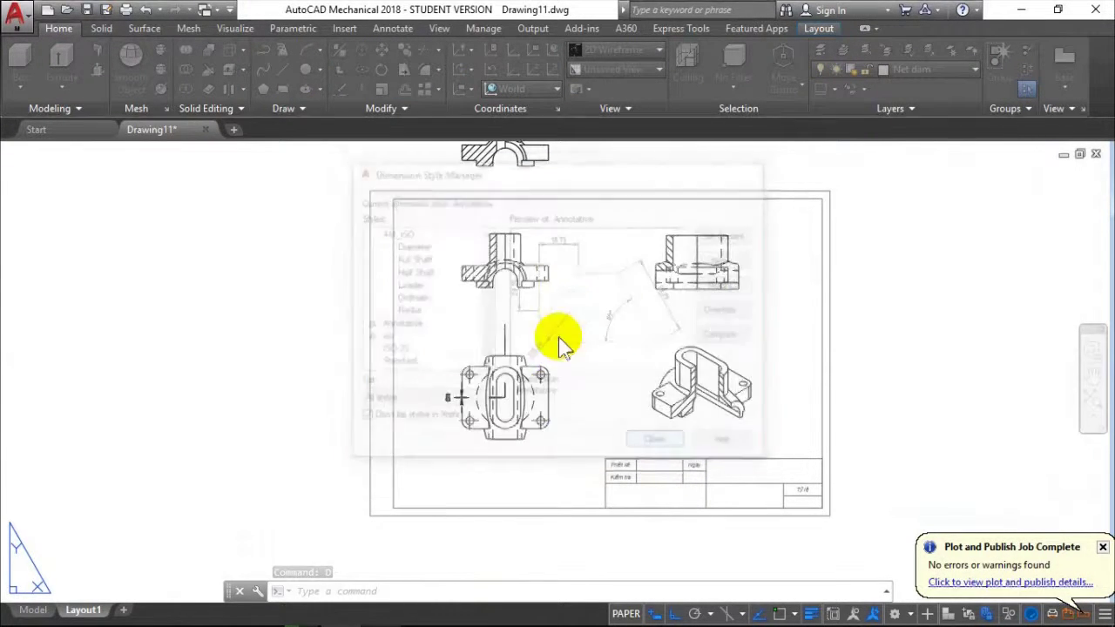
Check the dimensions on the reference PDF drawing
scroll(548, 273, up, 3)
scroll(640, 409, up, 2)
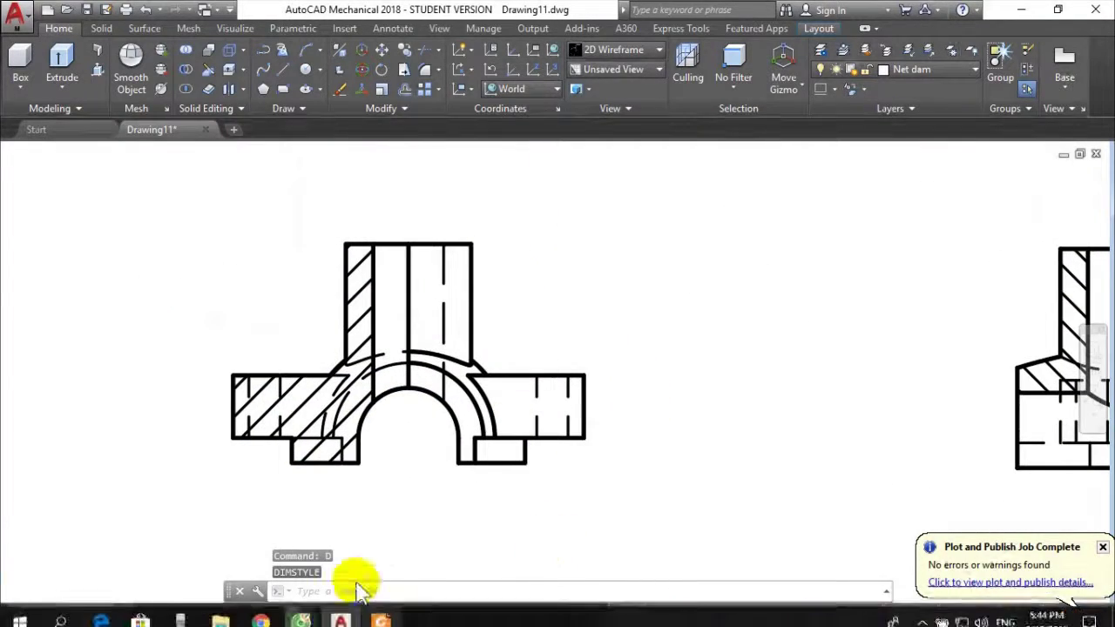
click(380, 611)
scroll(418, 311, up, 3)
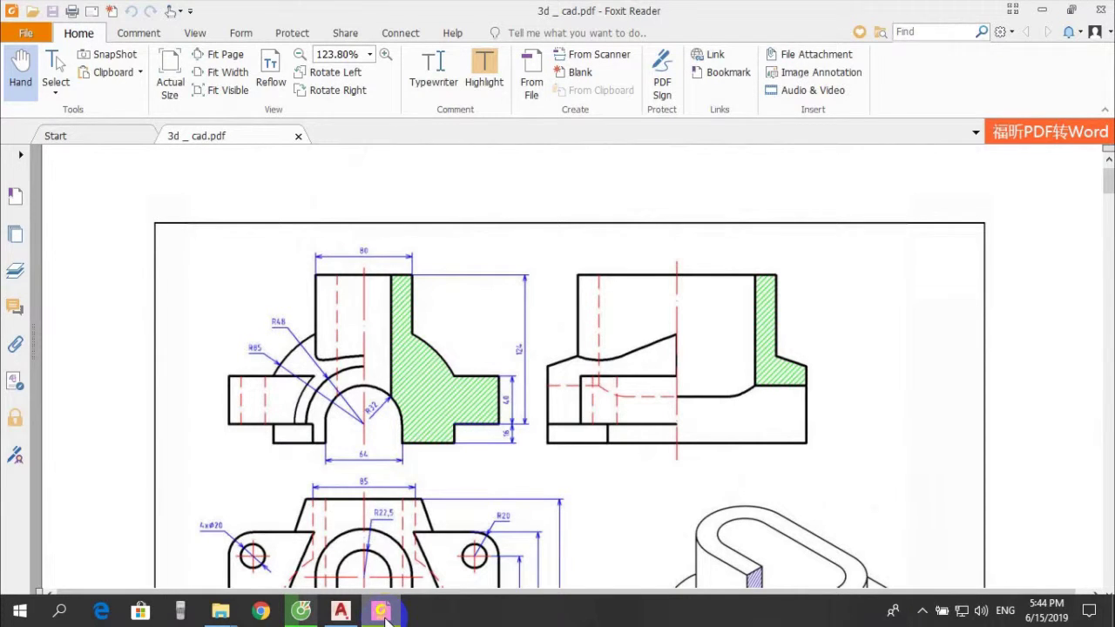
click(384, 612)
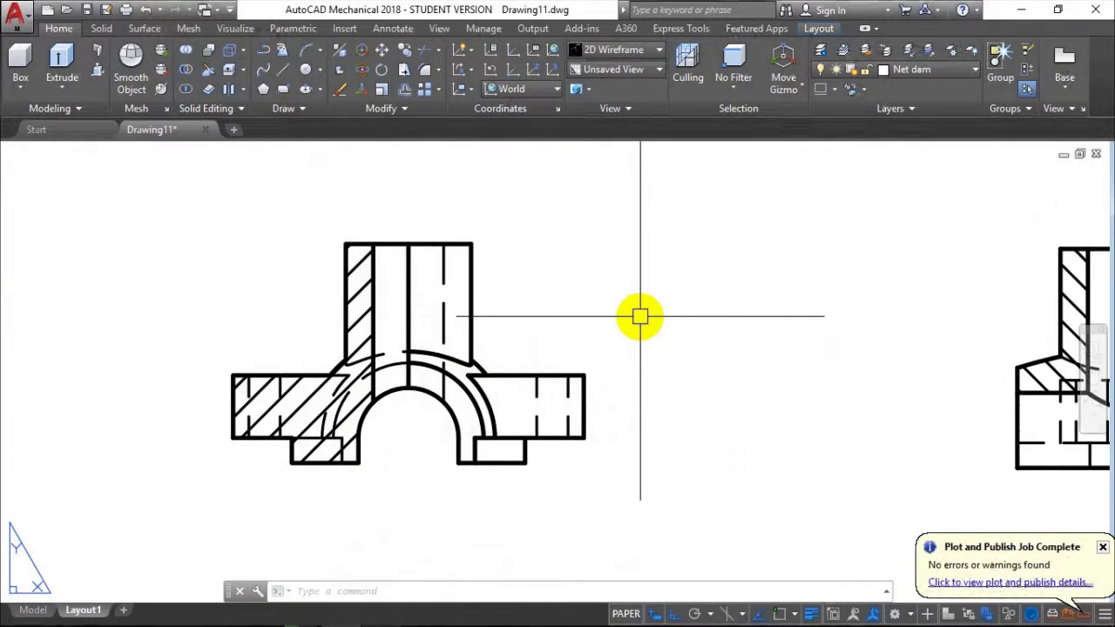
text(dim)
Start the DIM command and pan to the bottom of the arch opening
key(Return)
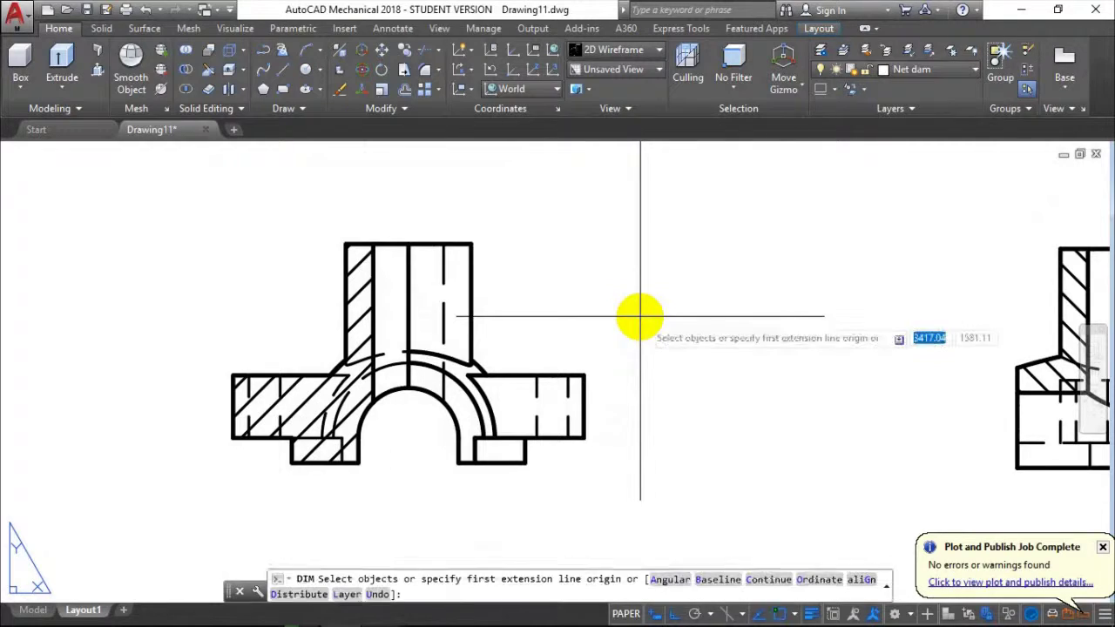
key(Return)
scroll(357, 466, up, 2)
scroll(352, 455, up, 4)
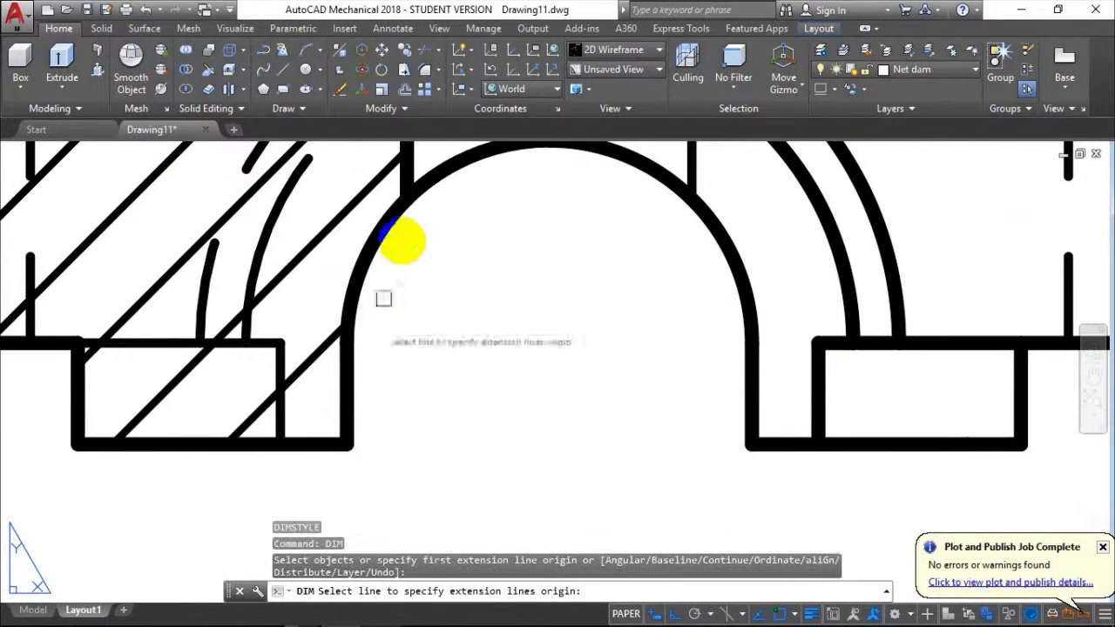
middle_drag(605, 161, 559, 291)
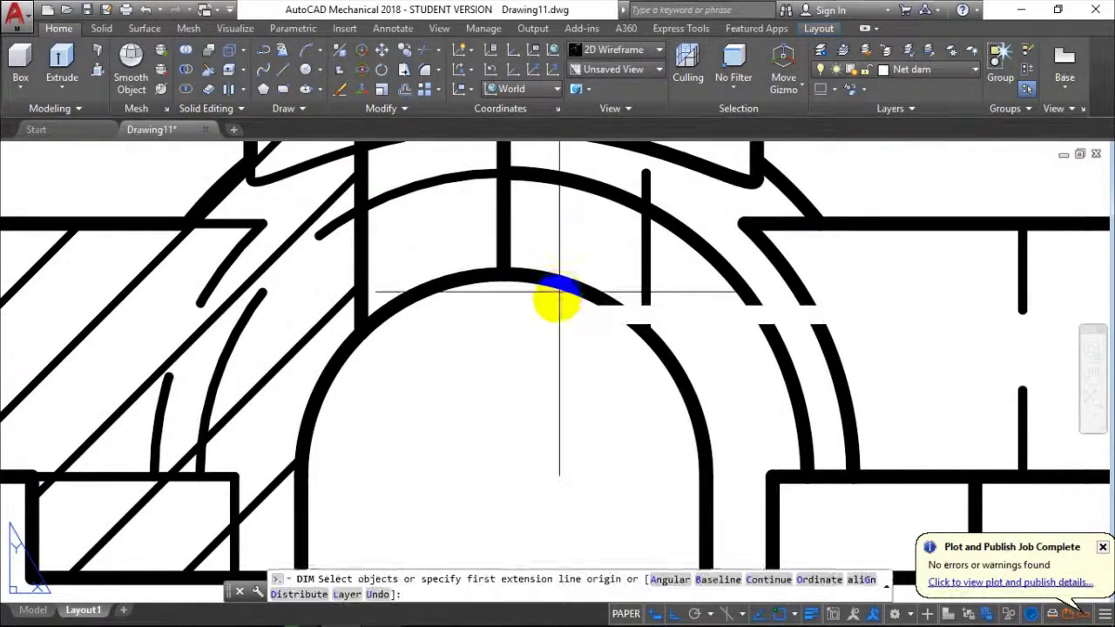
scroll(505, 451, down, 4)
scroll(400, 418, up, 4)
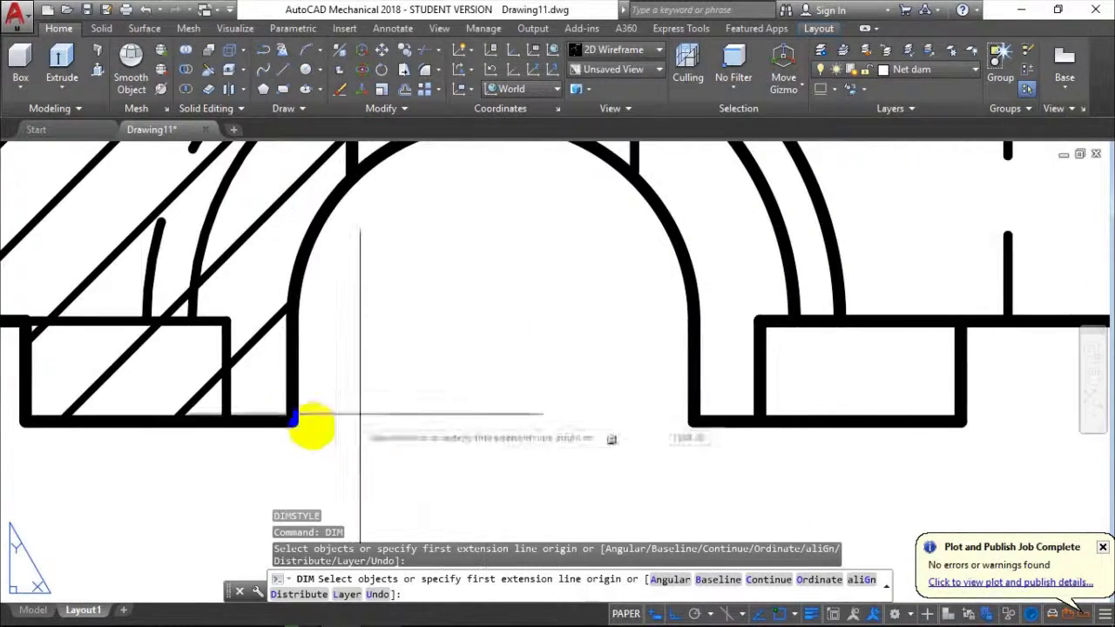
Trial a 64 width dimension between the arch's bottom corners, cancel it, and show the layer list
shift+right_click(288, 425)
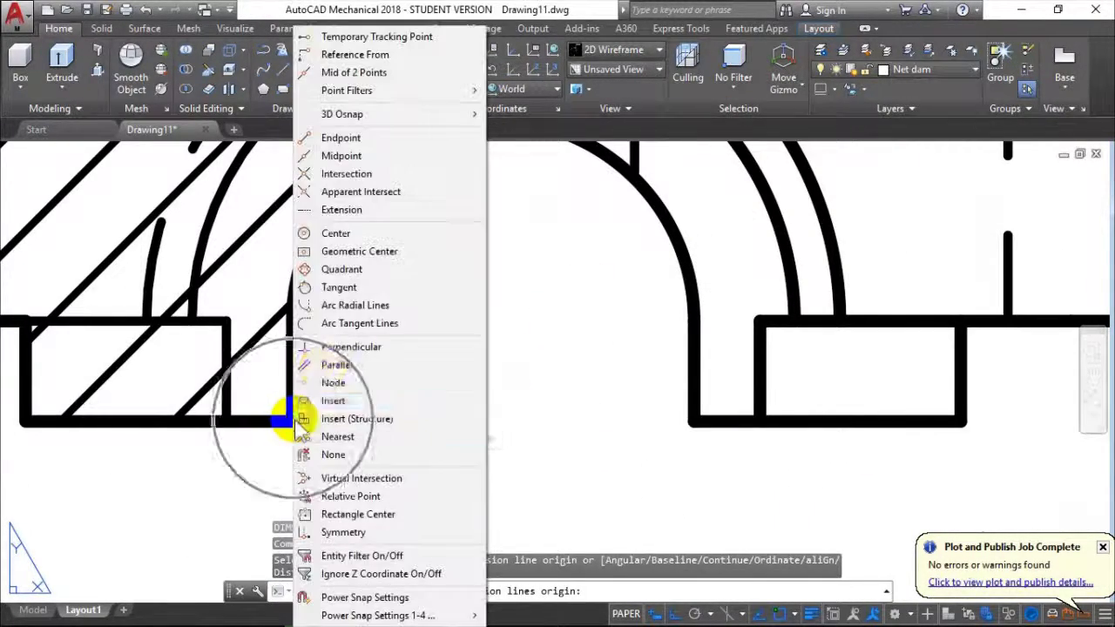
click(335, 139)
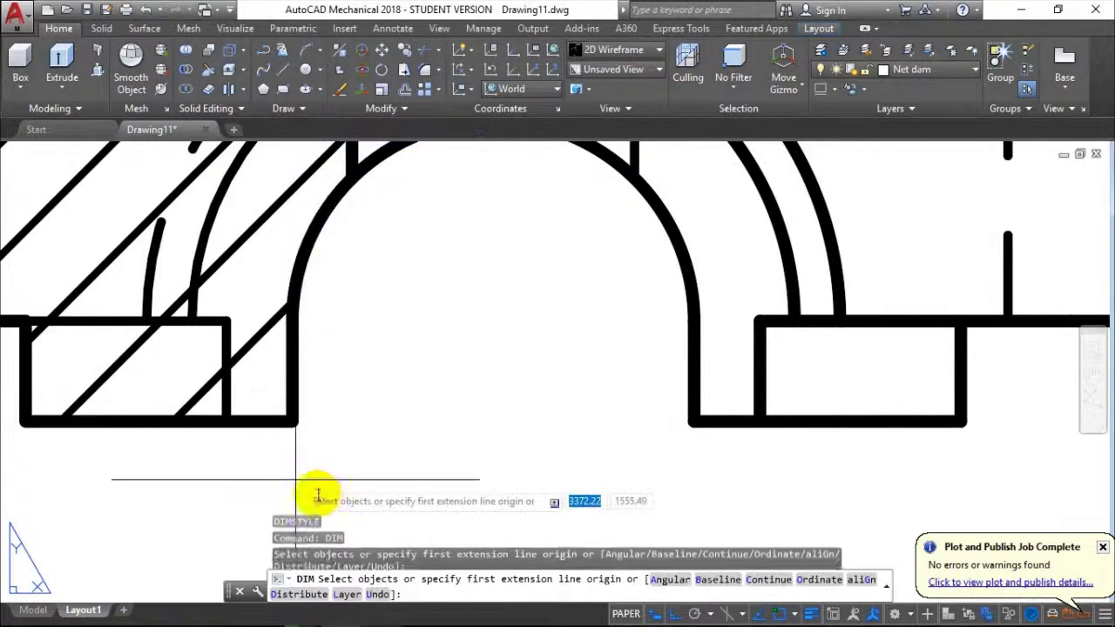
click(292, 420)
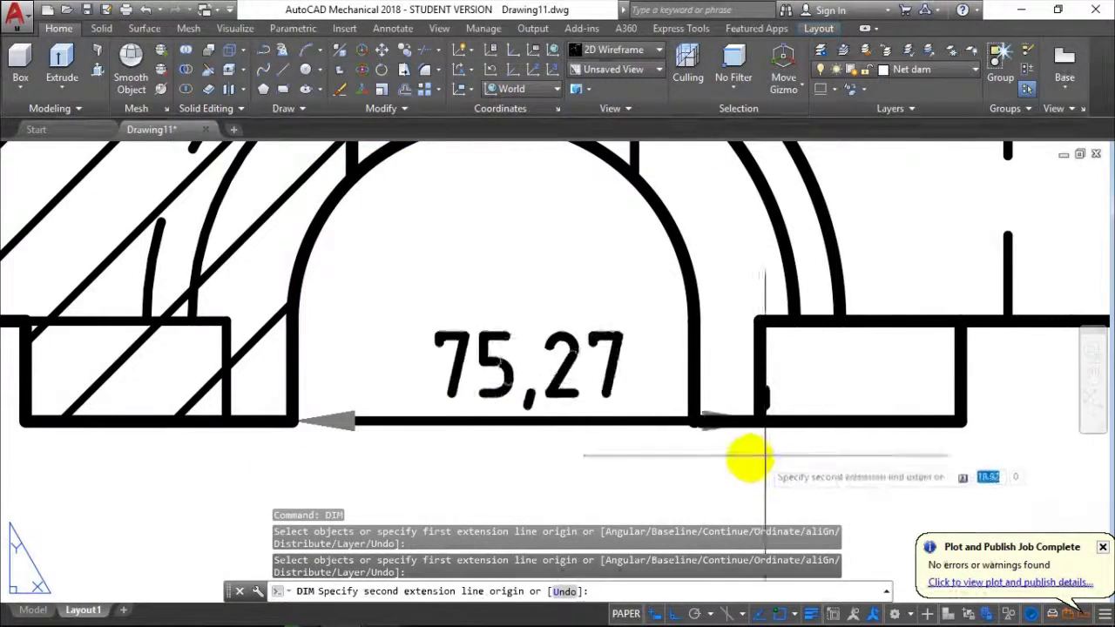
shift+right_click(693, 423)
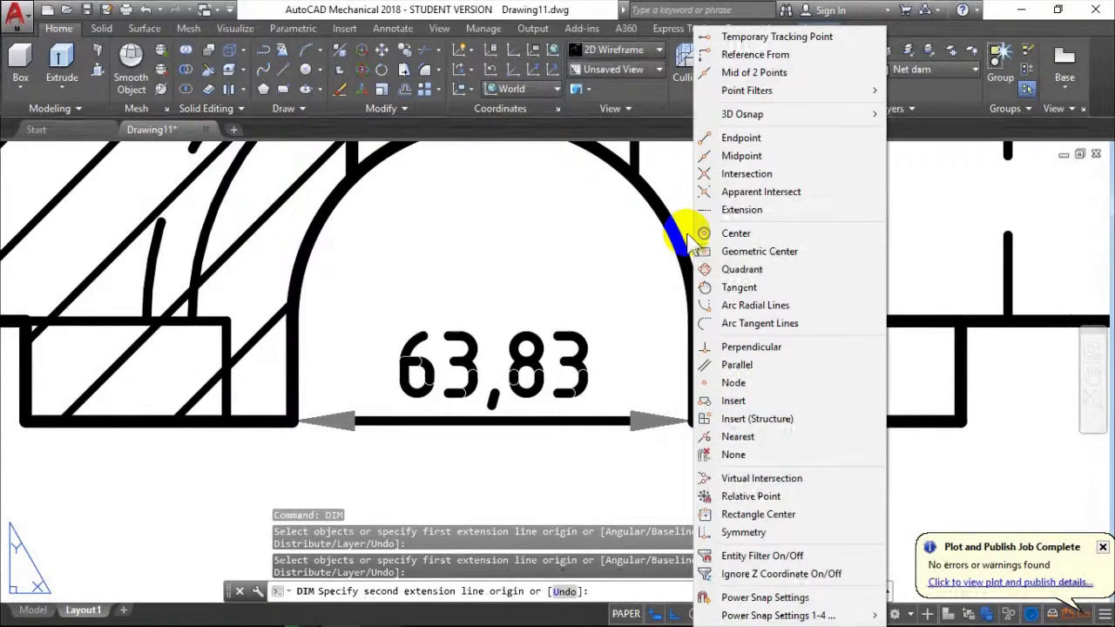
click(755, 139)
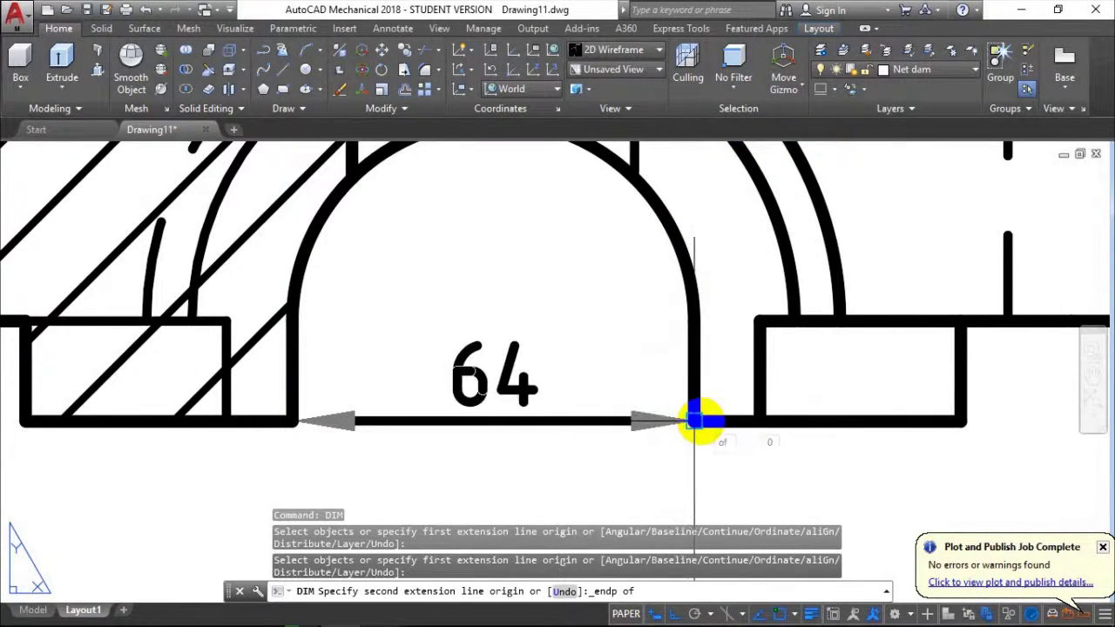
click(695, 420)
scroll(523, 444, down, 5)
middle_drag(516, 446, 489, 423)
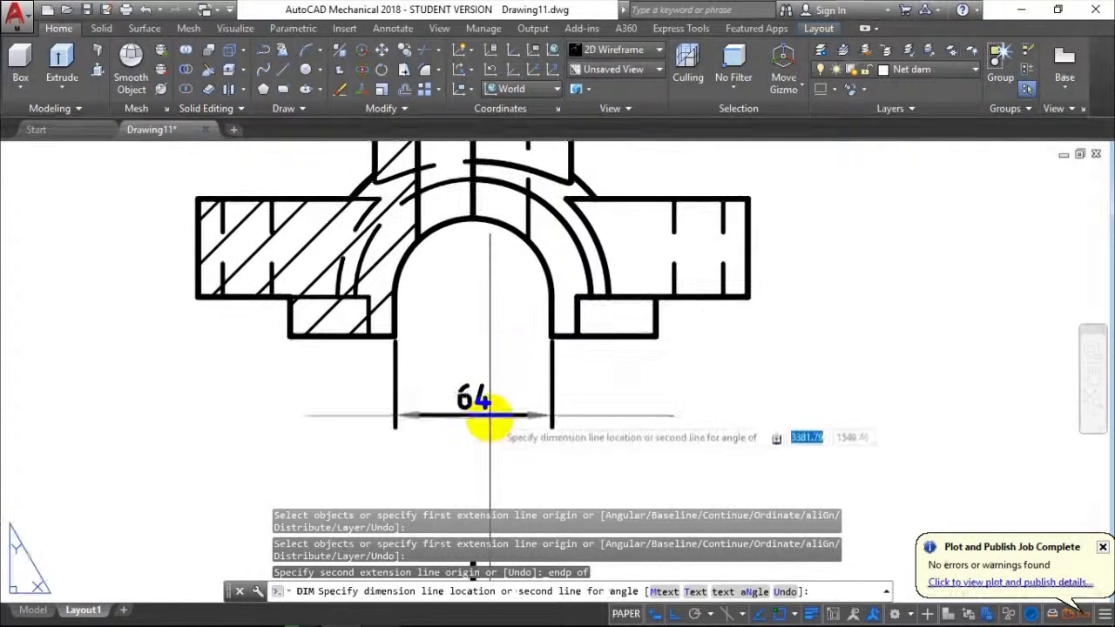
key(Escape)
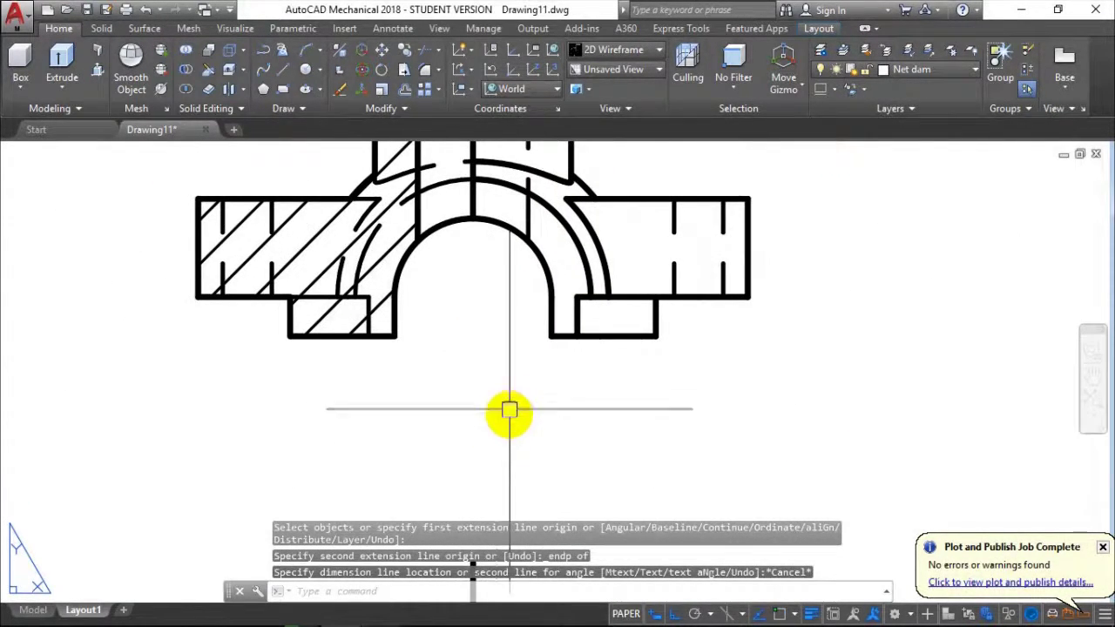
click(703, 282)
click(893, 70)
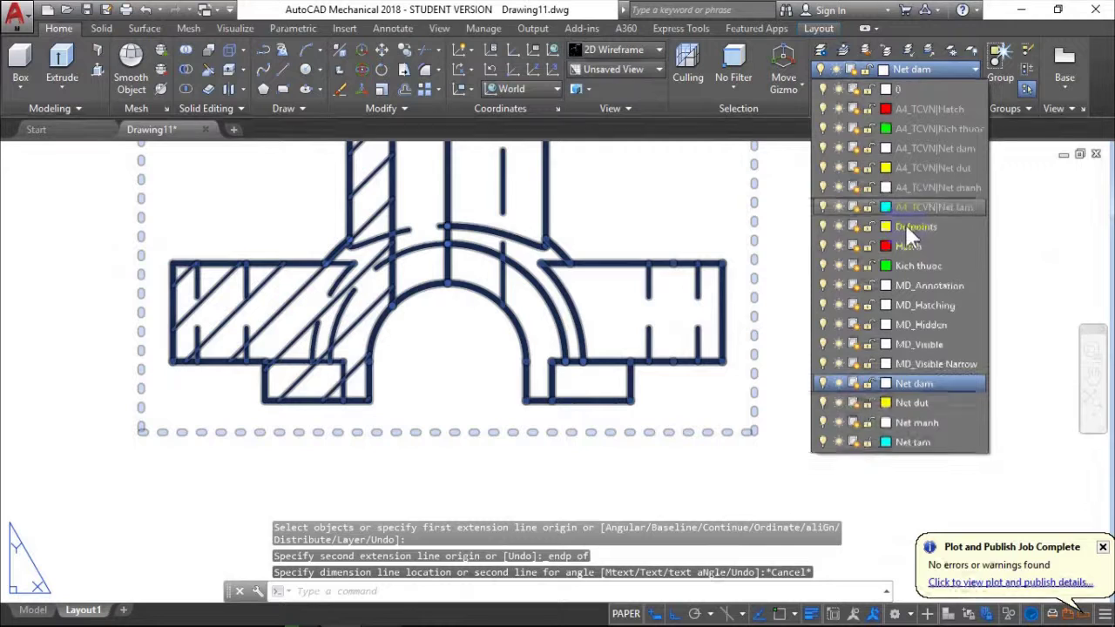
Make Kich thuoc the current layer and dimension the 64 width below the arch opening
click(926, 267)
key(Escape)
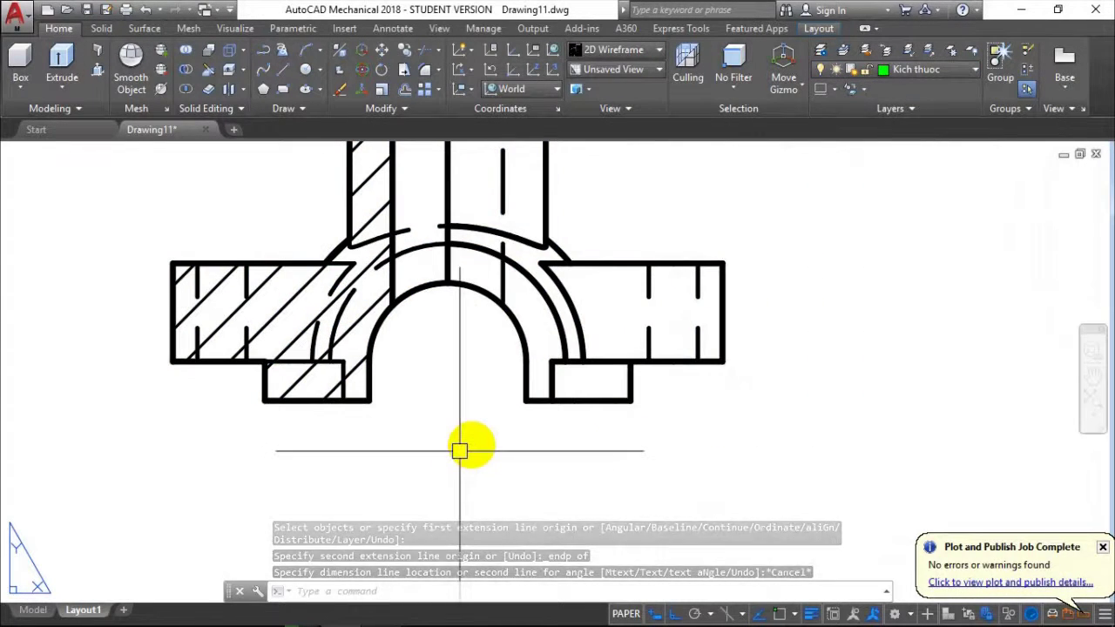
text(dim)
key(Return)
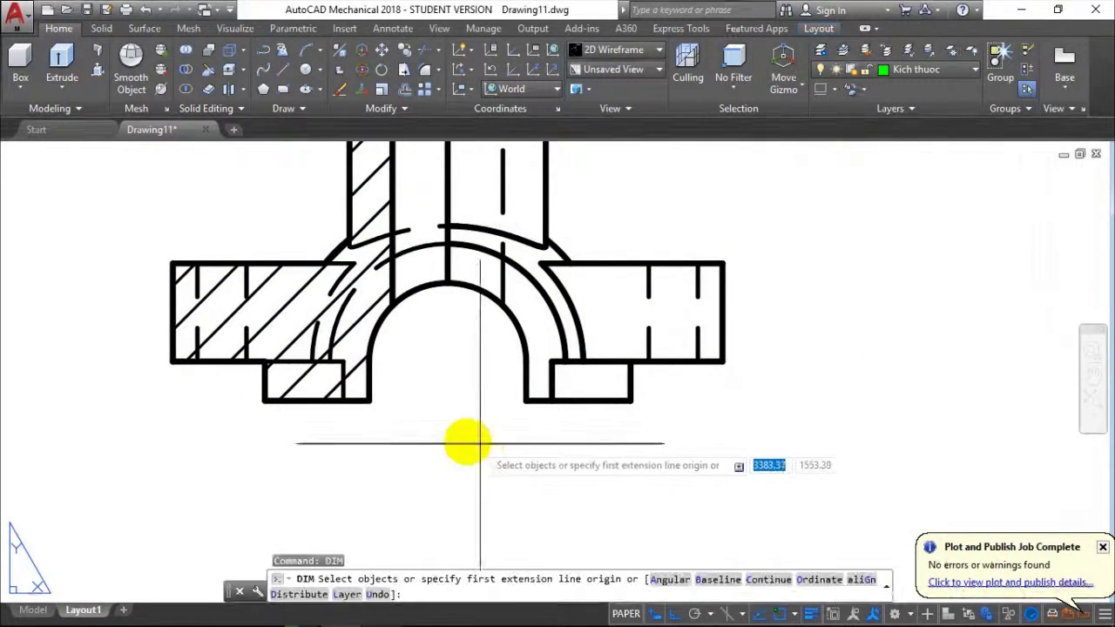
scroll(465, 443, up, 3)
scroll(162, 341, up, 2)
shift+right_click(224, 314)
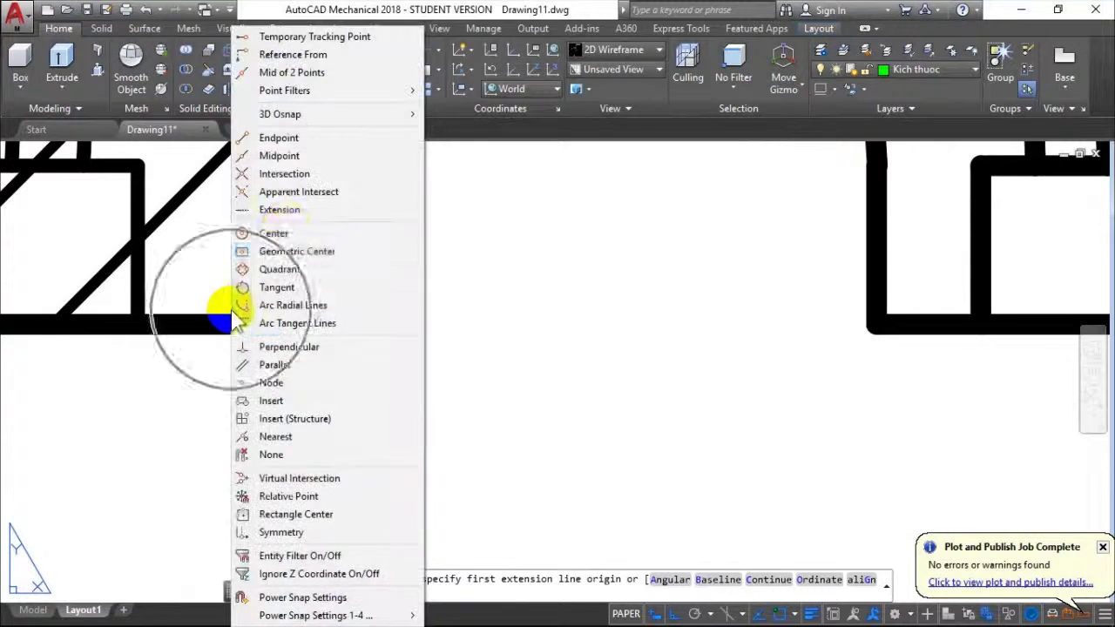
click(283, 139)
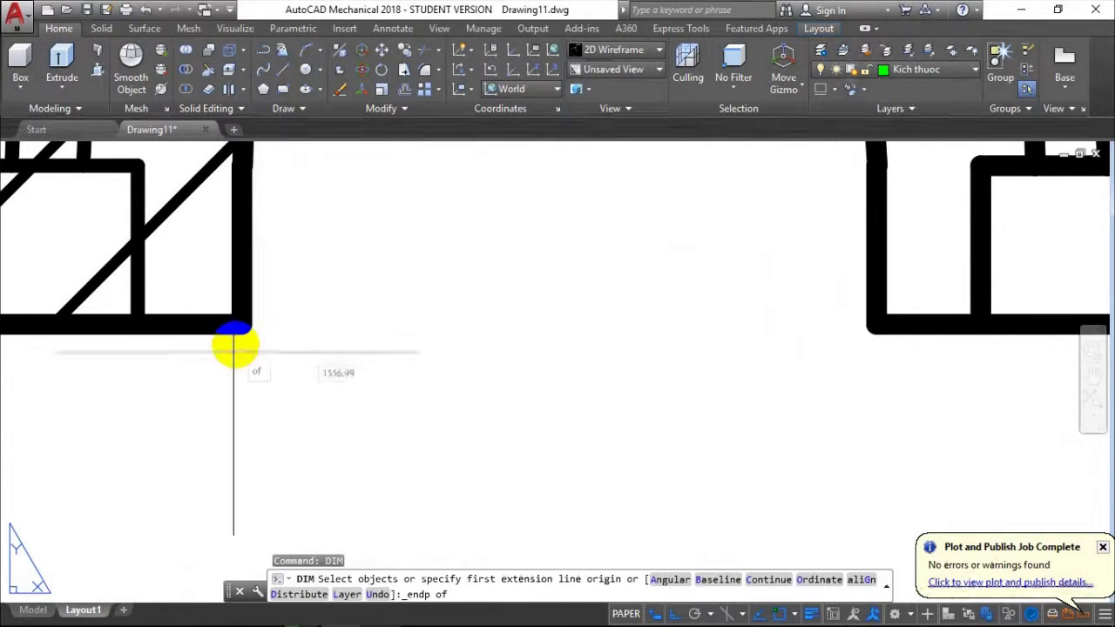
click(238, 321)
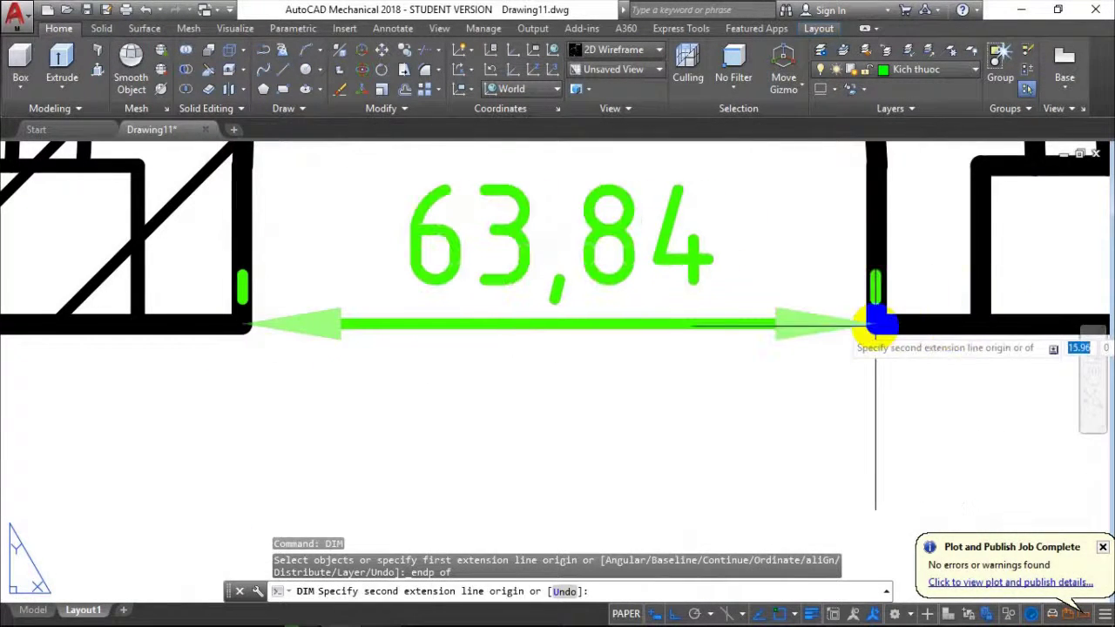
shift+right_click(875, 326)
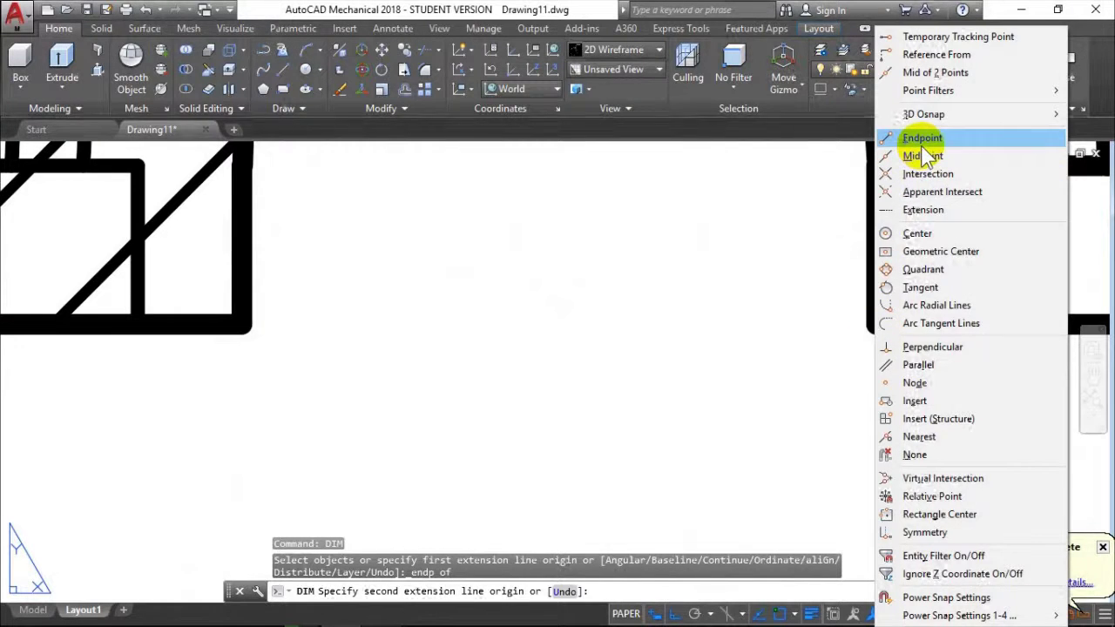
click(922, 141)
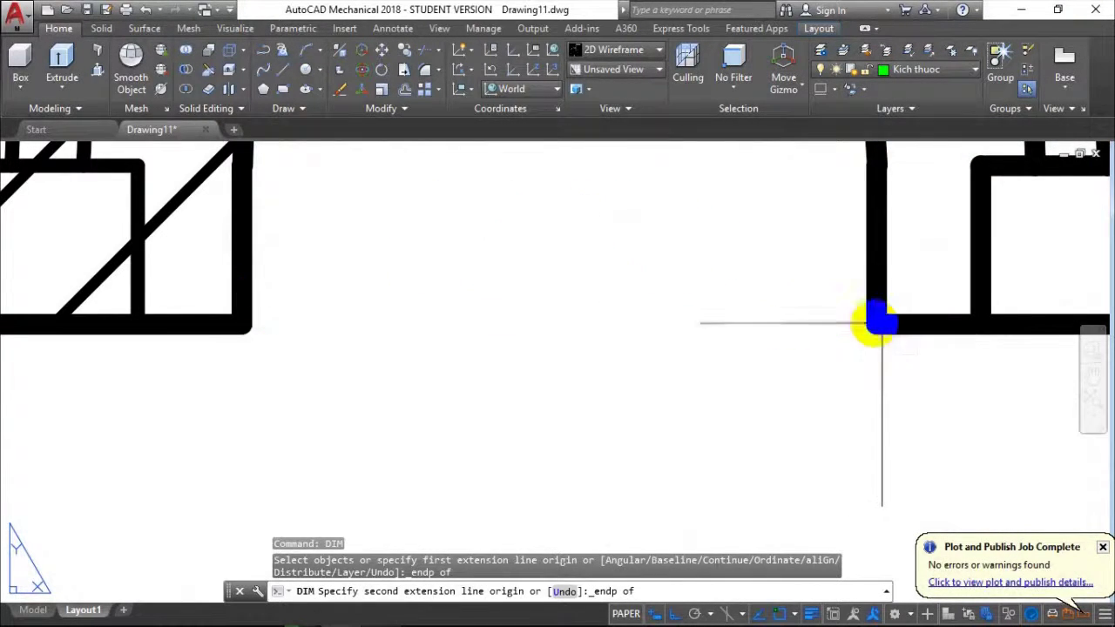
click(878, 322)
scroll(636, 418, down, 2)
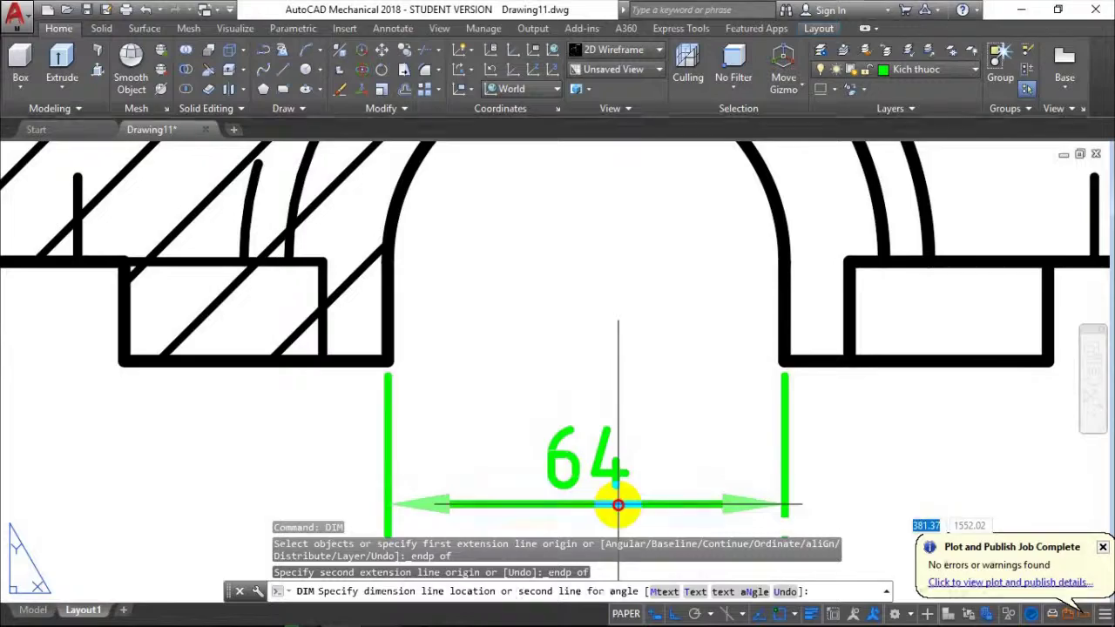
click(617, 505)
Add the 40 height dimension beside the right flange's vertical edge
scroll(617, 488, down, 2)
scroll(622, 410, down, 2)
middle_drag(708, 374, 542, 455)
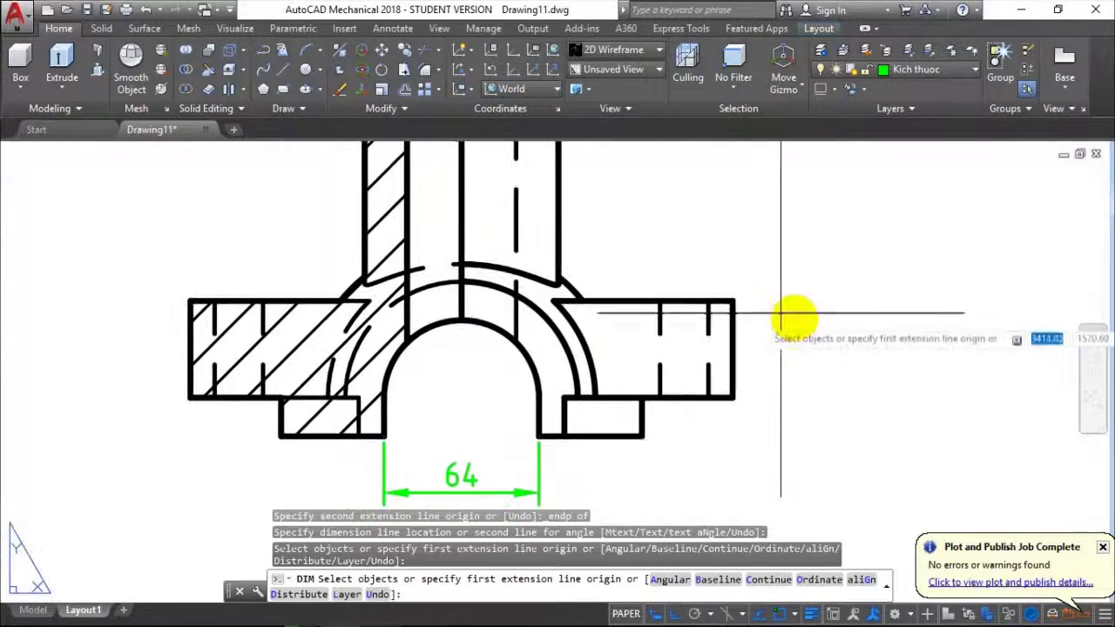
scroll(697, 287, up, 2)
scroll(640, 270, up, 2)
key(Return)
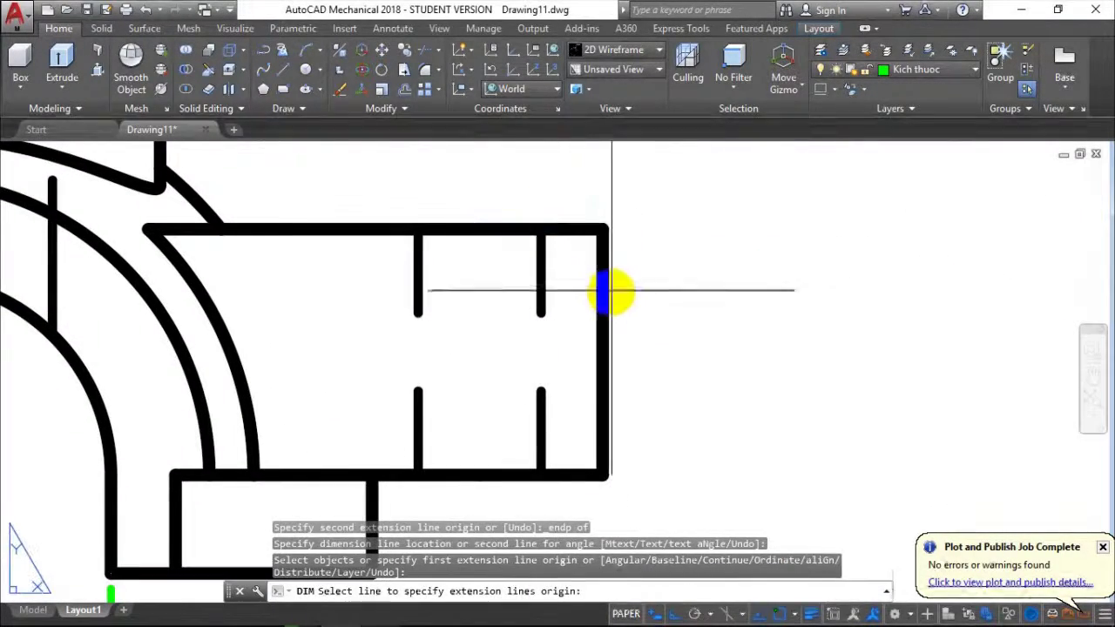
click(609, 304)
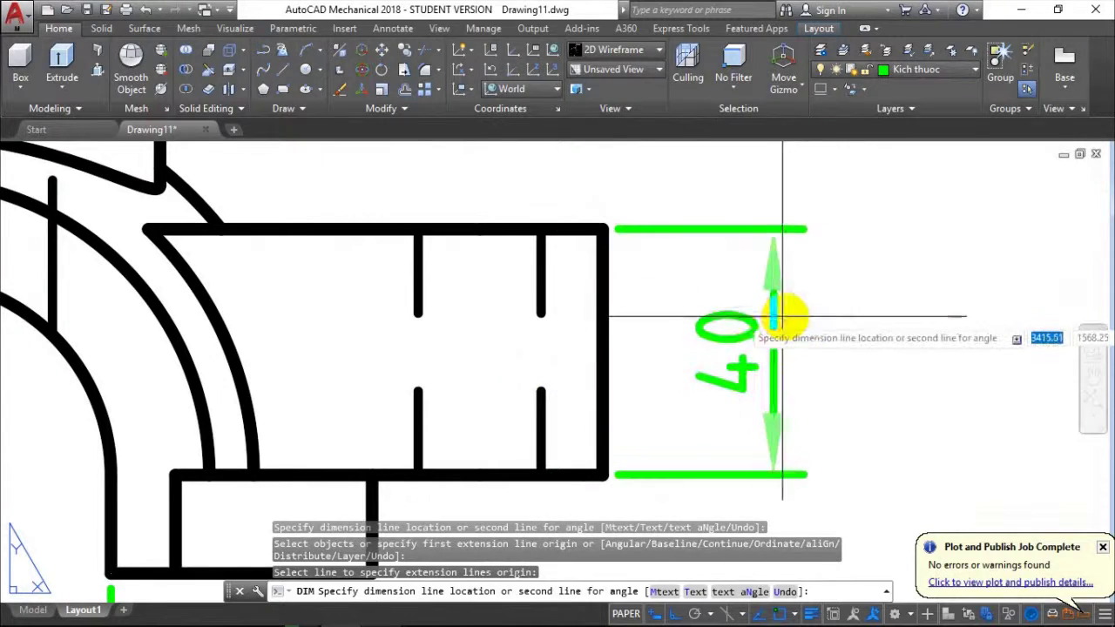
click(781, 316)
Pan up to the top of the part, pressing Enter through the DIM prompts
scroll(850, 293, down, 3)
middle_drag(702, 224, 621, 304)
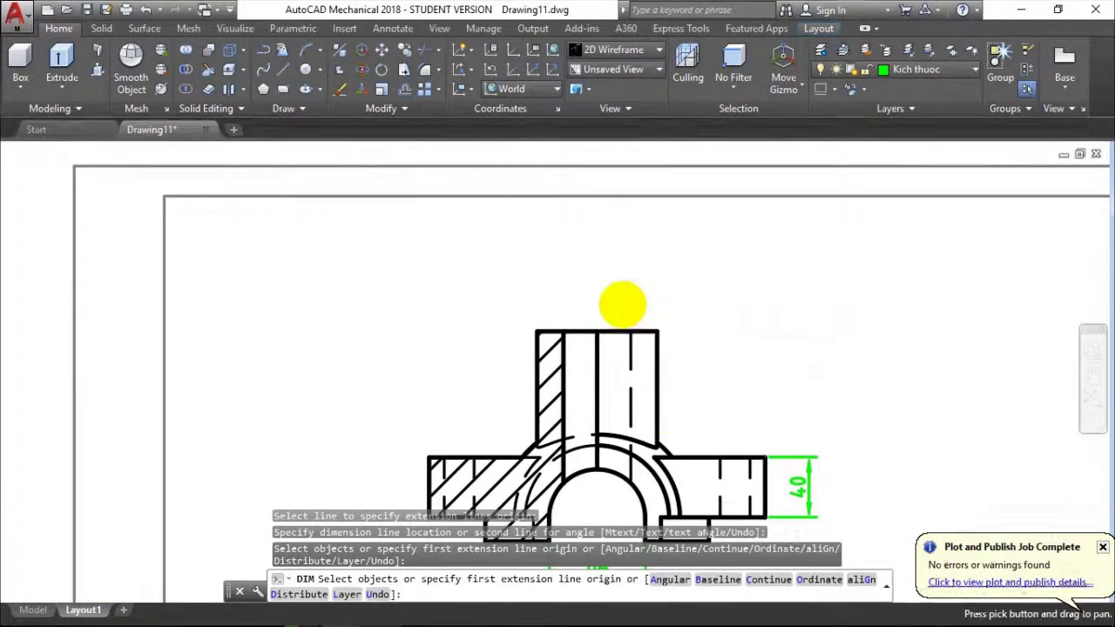
scroll(622, 304, up, 3)
key(Return)
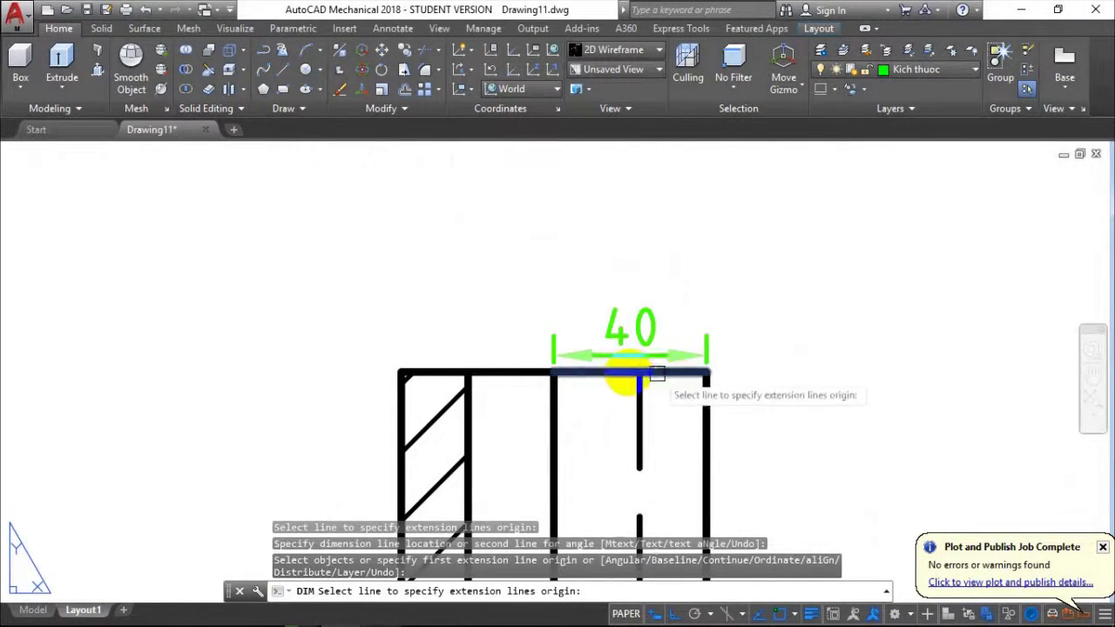
key(Return)
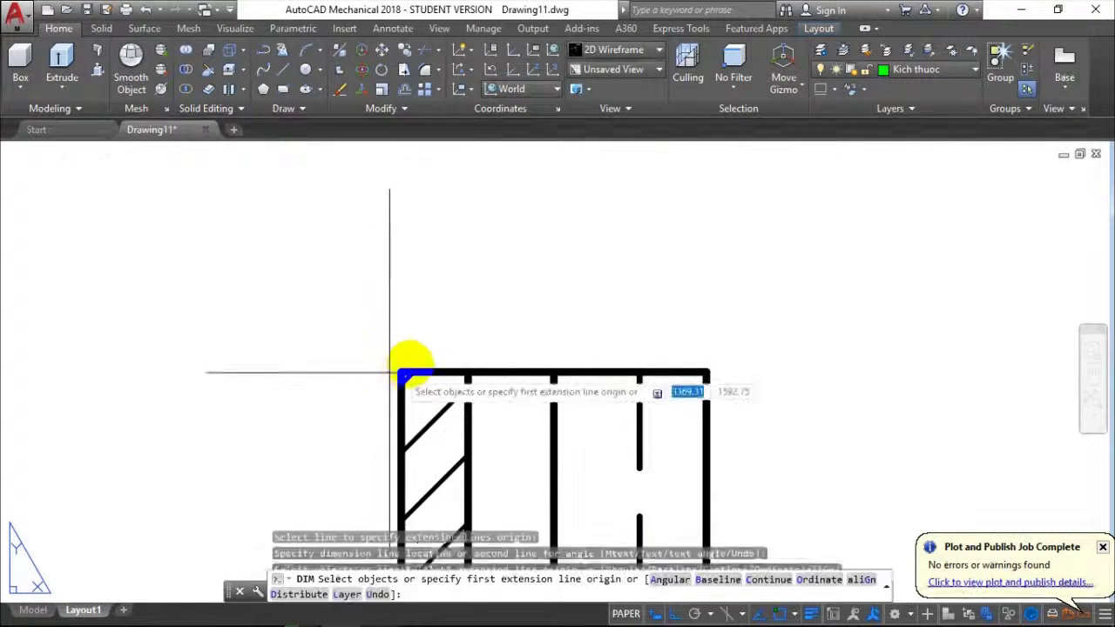
key(Return)
key(Return)
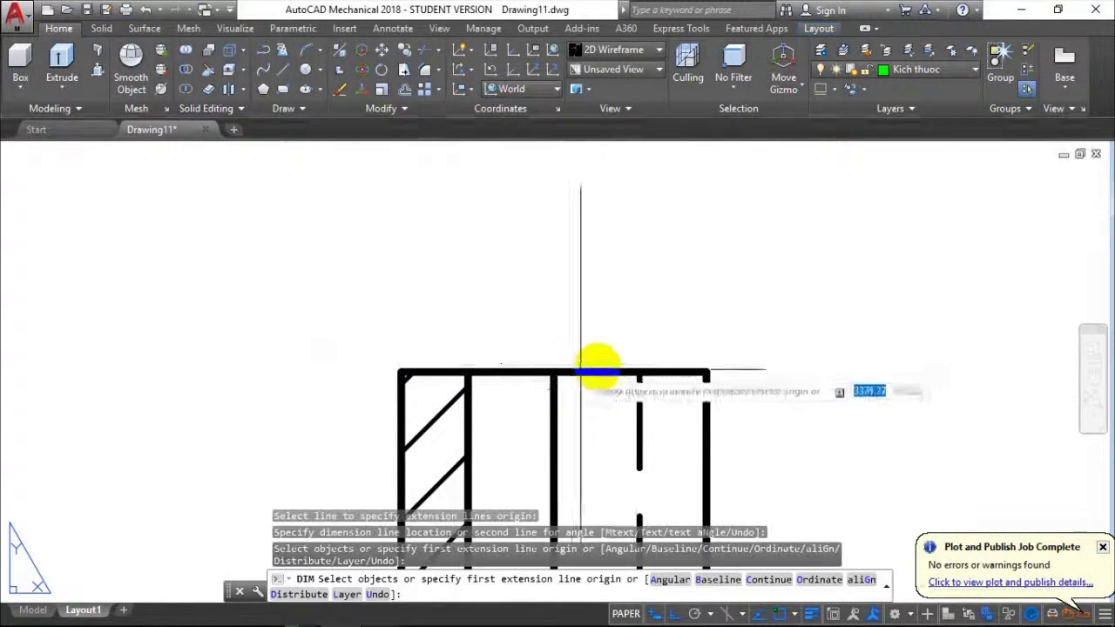
key(Return)
key(Return)
scroll(702, 378, up, 4)
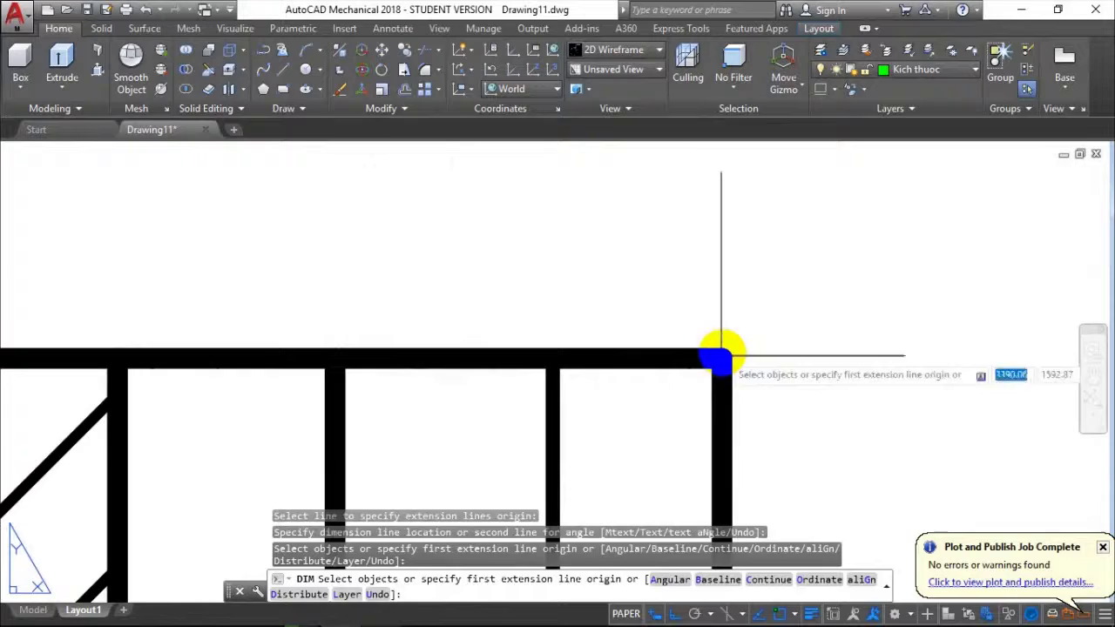
key(Return)
Snap to the upright's top corners and place the 80 width dimension above the top edge
shift+right_click(713, 354)
click(771, 170)
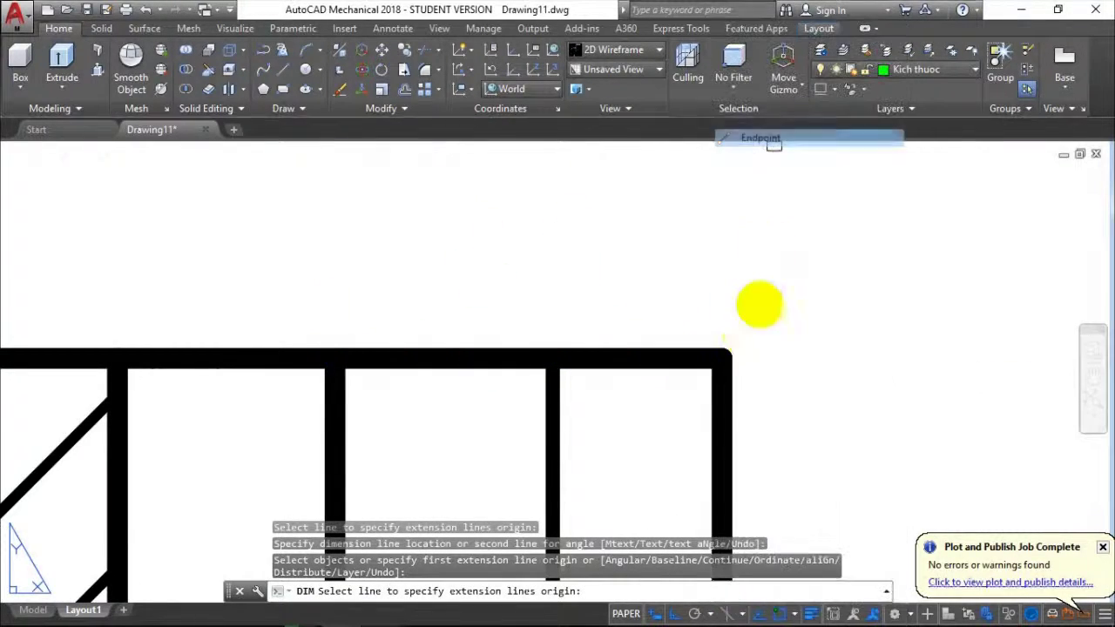
click(717, 357)
middle_drag(716, 357, 826, 281)
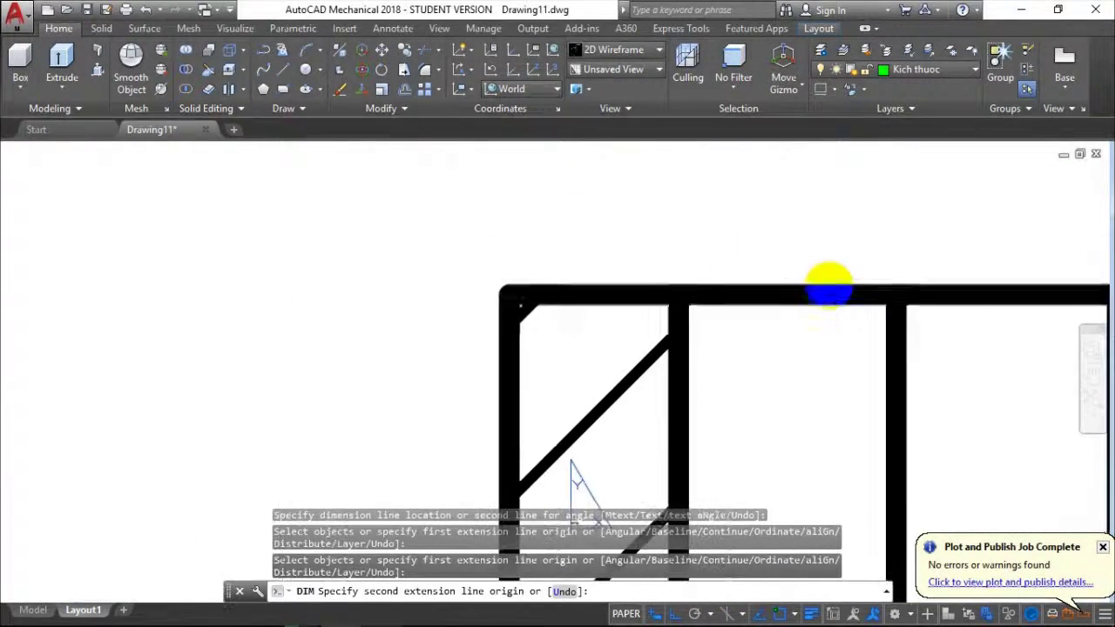
shift+right_click(540, 305)
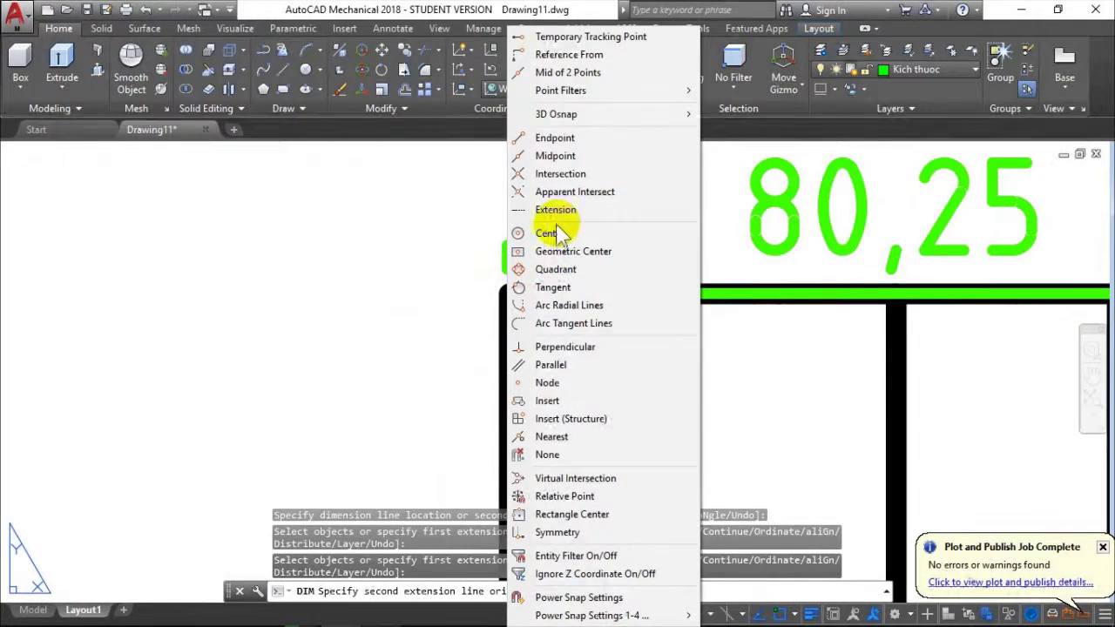
click(555, 140)
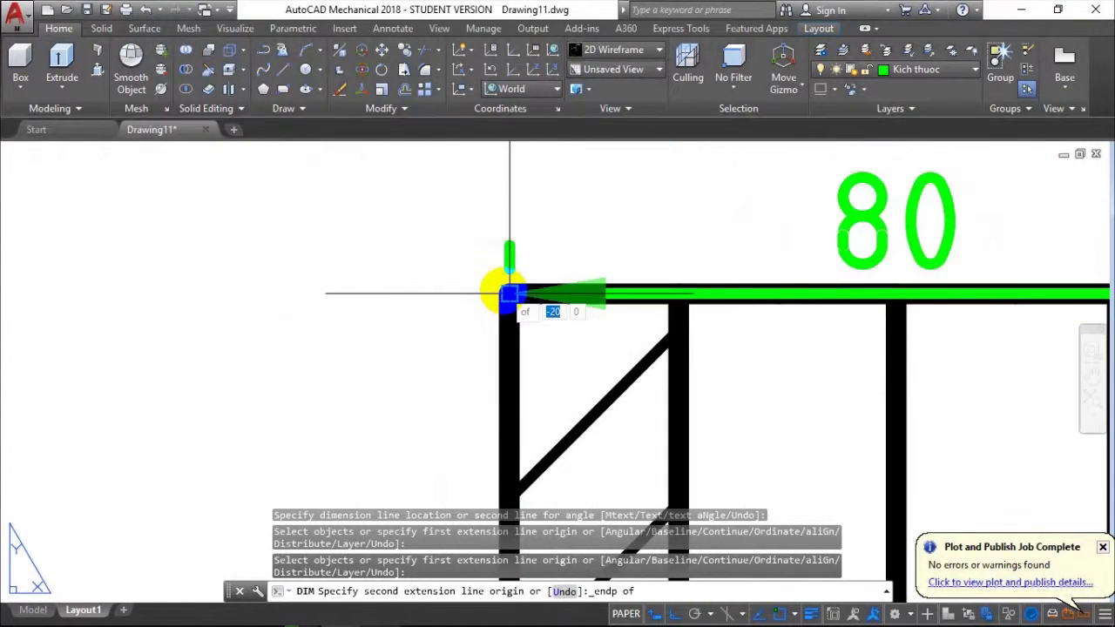
click(499, 294)
scroll(592, 229, down, 2)
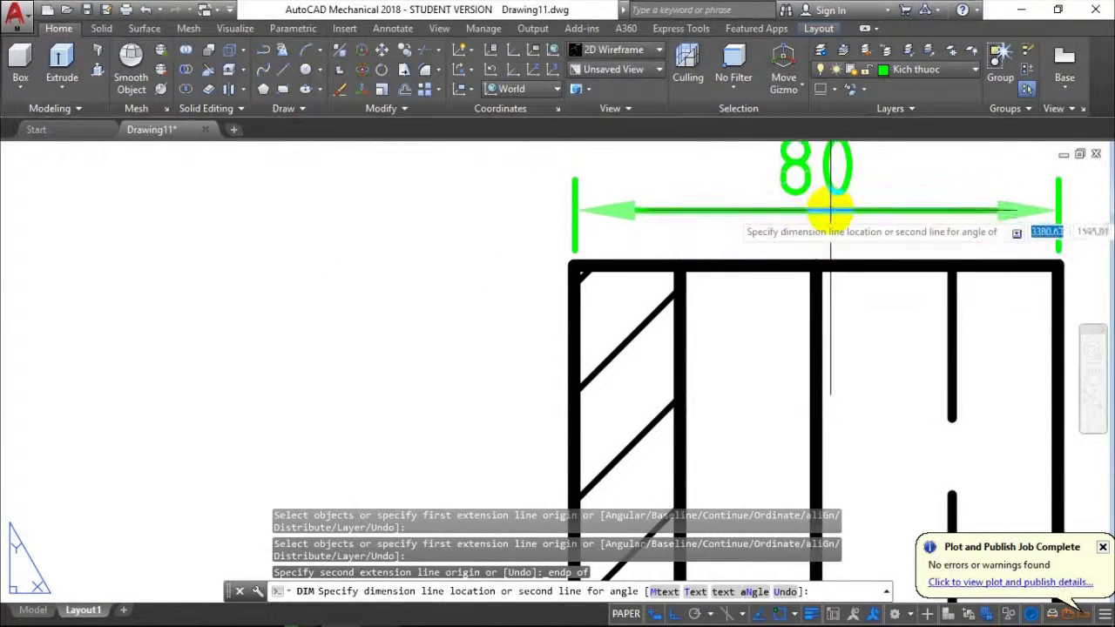
click(821, 226)
scroll(821, 218, down, 2)
scroll(628, 265, down, 1)
key(Escape)
Recentre on the front view and compare it with the reference PDF
scroll(652, 281, down, 1)
scroll(737, 238, down, 1)
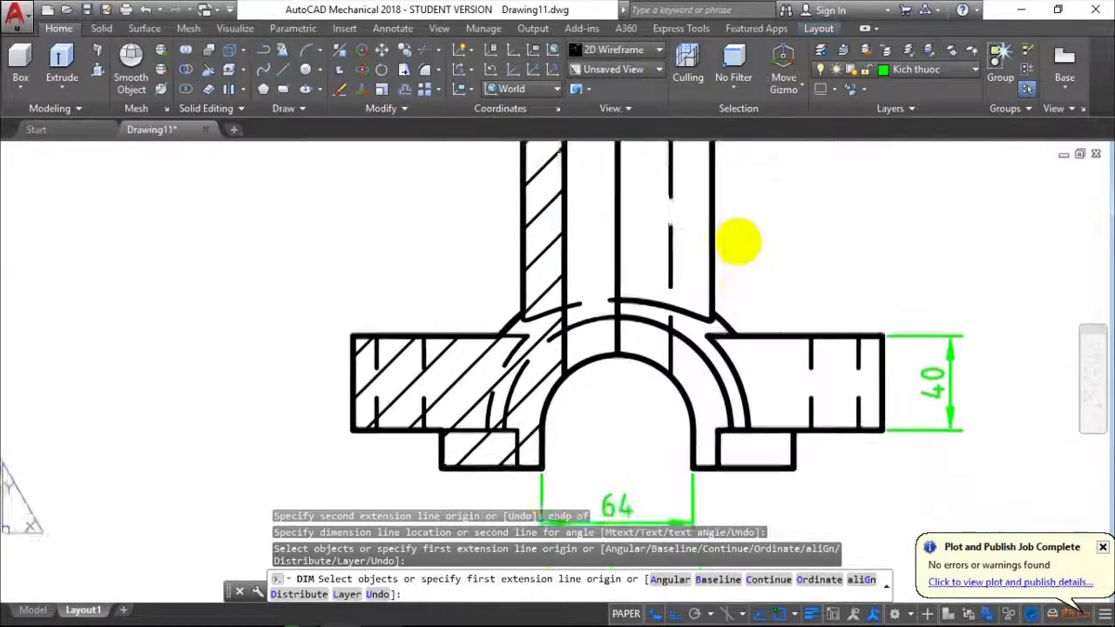
middle_drag(562, 393, 450, 436)
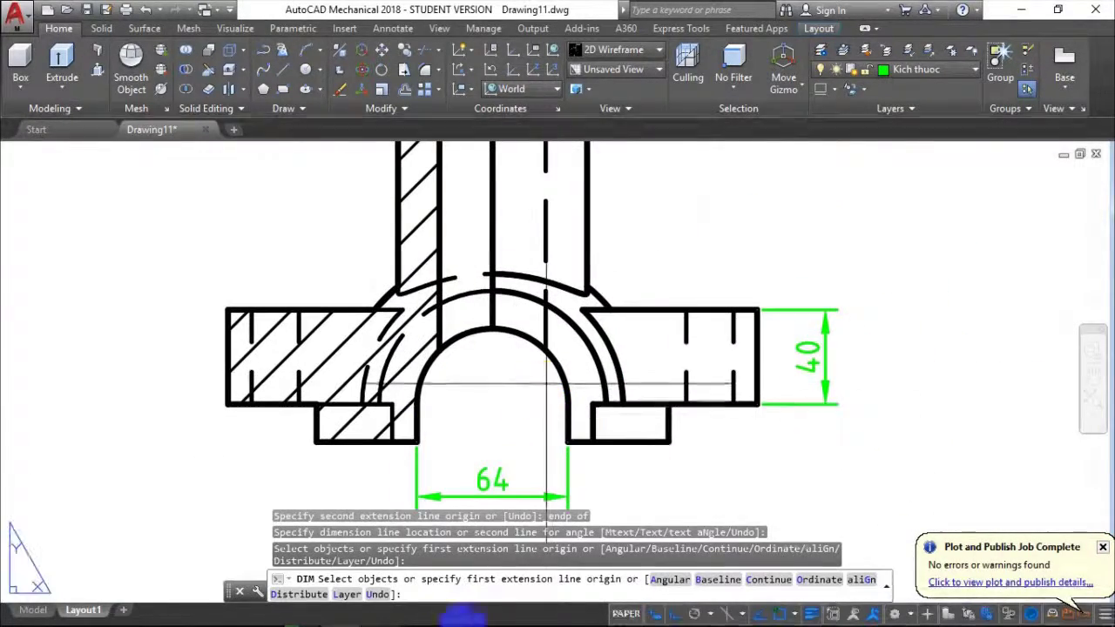
click(376, 614)
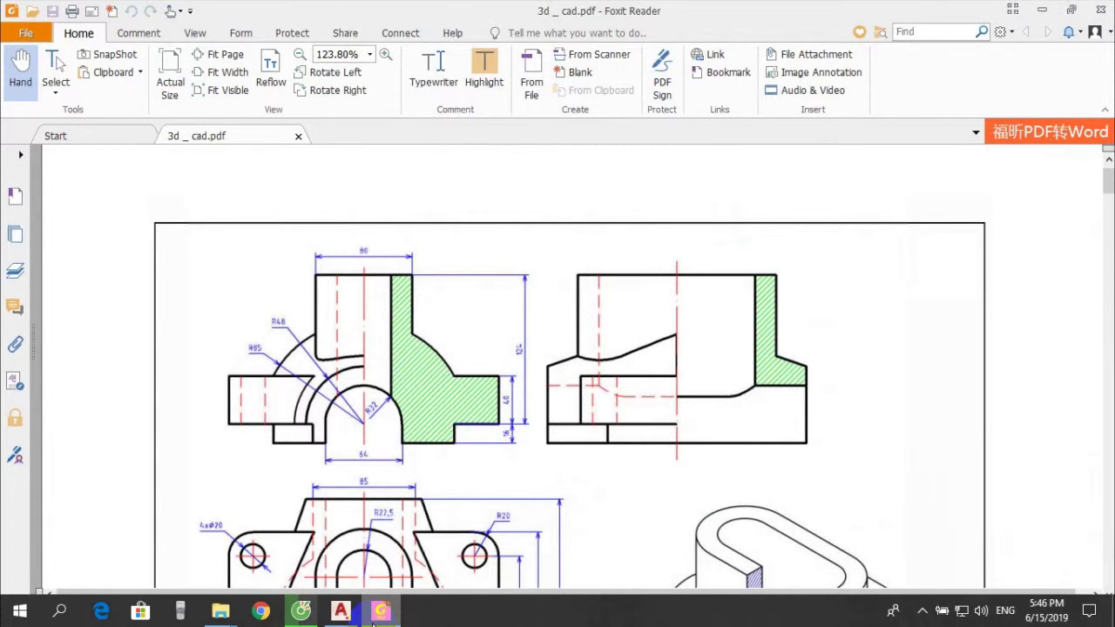
key(alt+Tab)
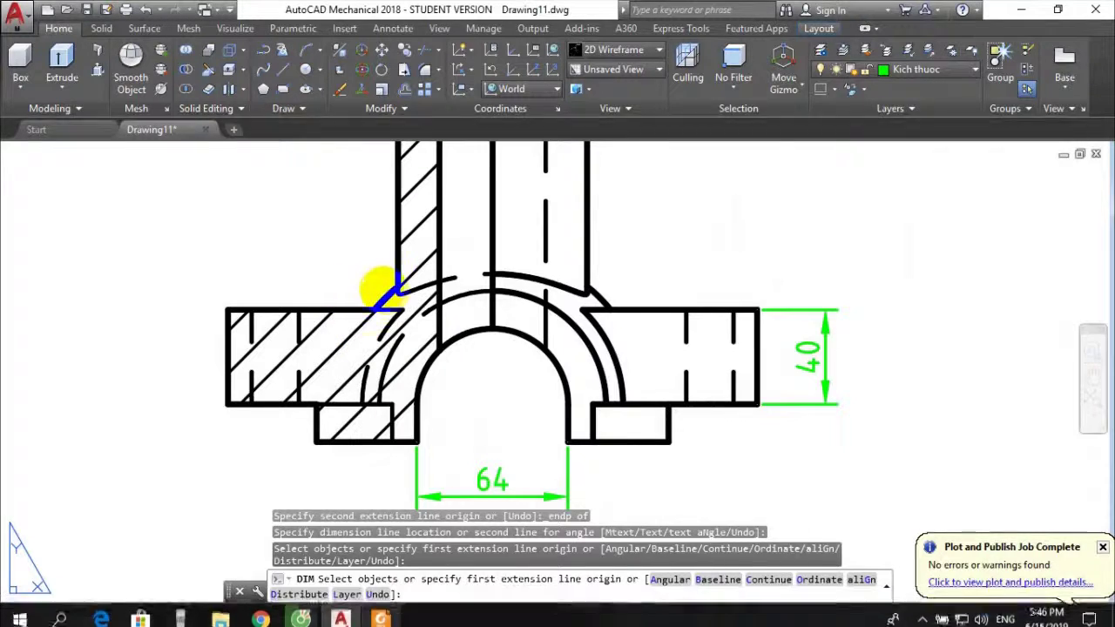
Dimension the right outer arc as R48, placing the label above right
scroll(385, 348, up, 1)
scroll(557, 373, up, 1)
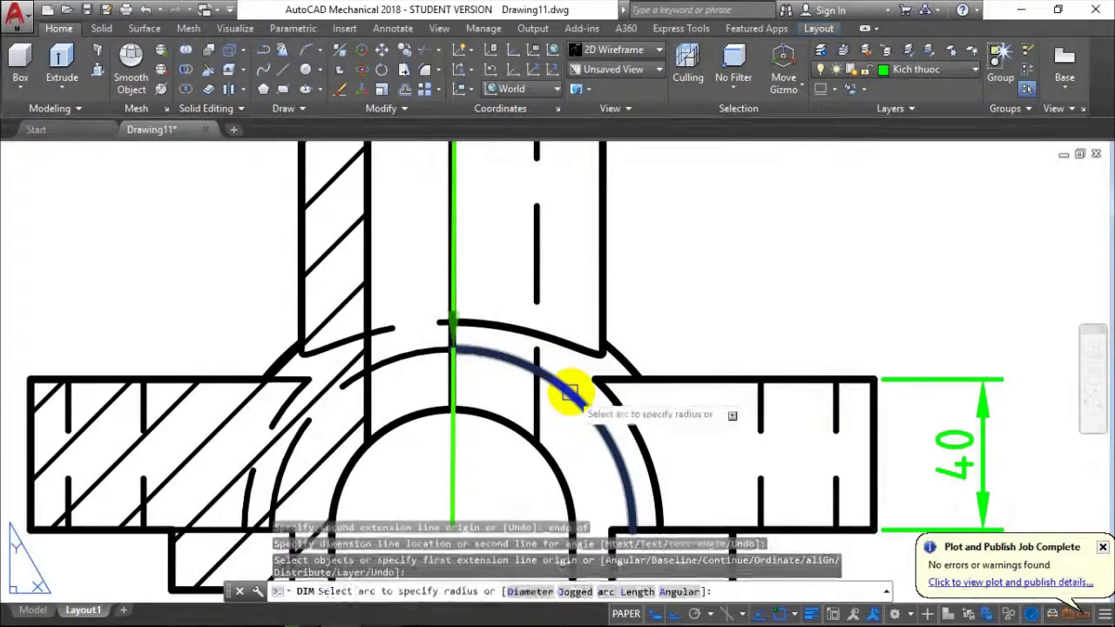
scroll(571, 391, up, 5)
click(565, 398)
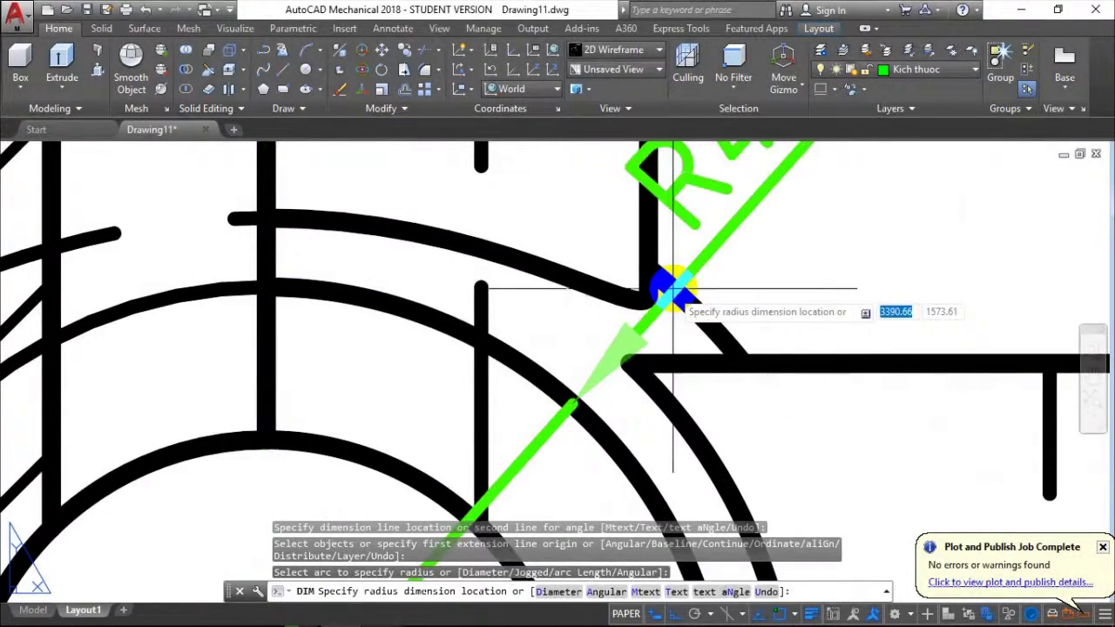
scroll(667, 364, down, 2)
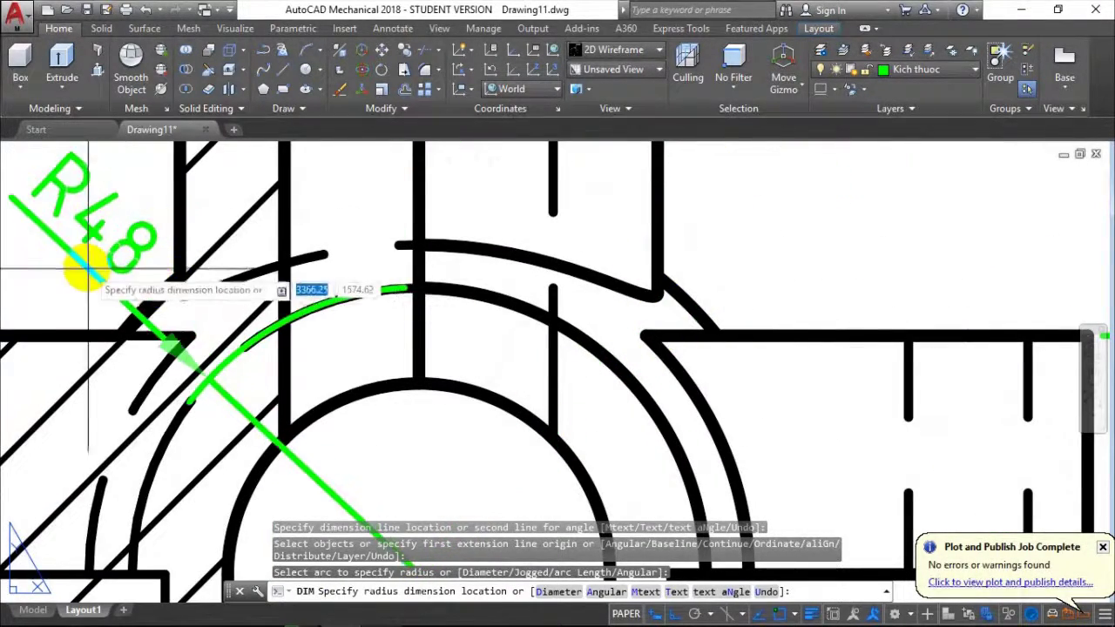
scroll(122, 265, down, 5)
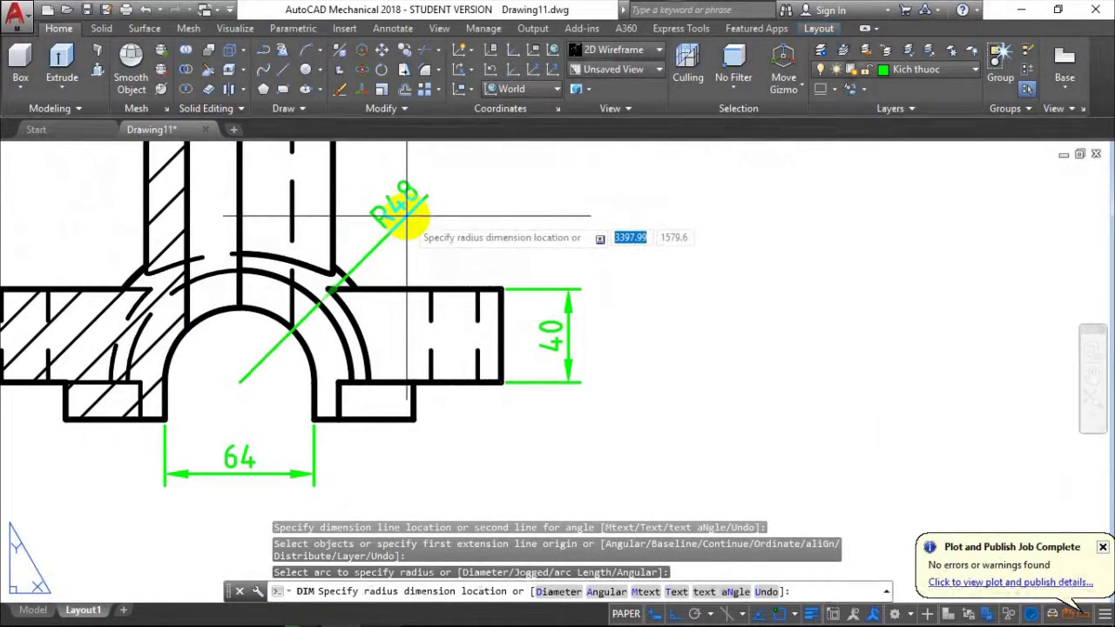
middle_drag(406, 216, 418, 247)
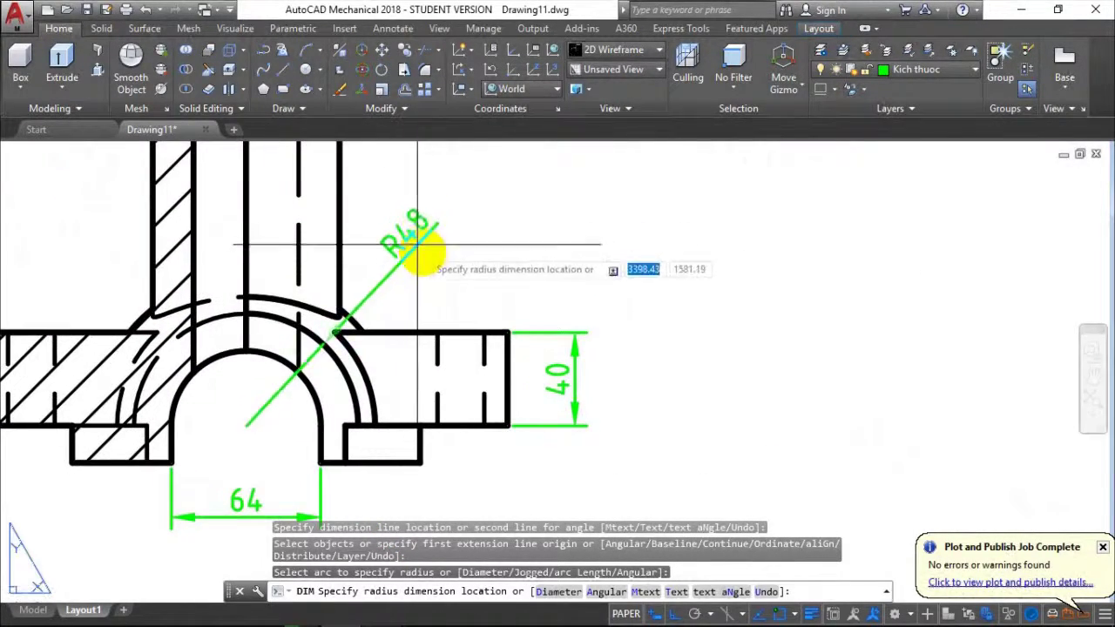
click(428, 260)
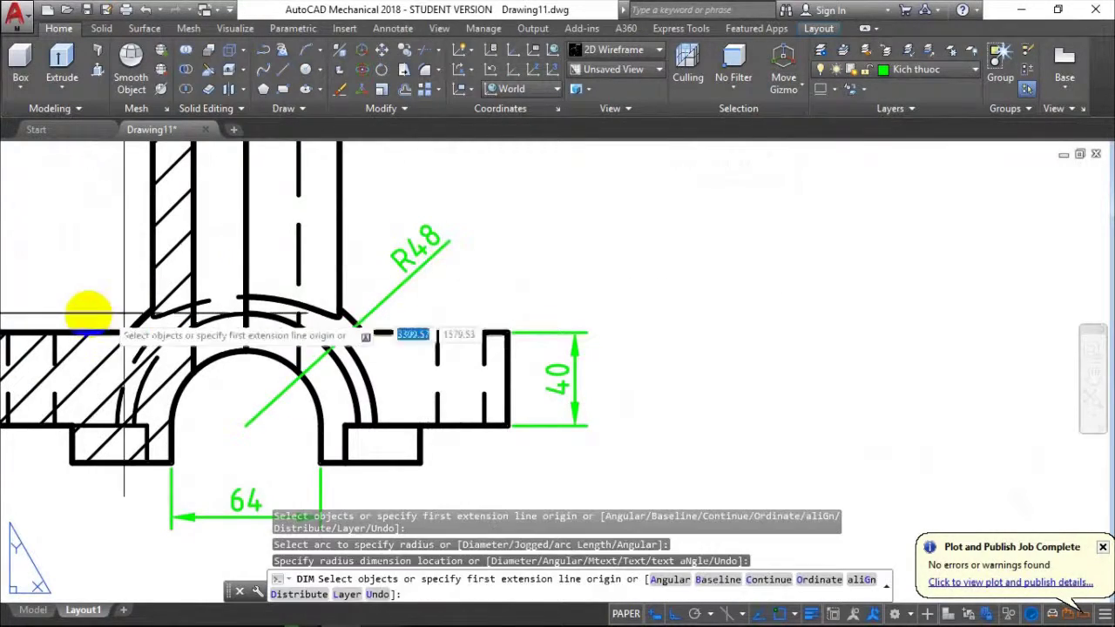
Dimension the left outer arc as R64 upper left, then view the reference PDF
scroll(249, 341, up, 2)
scroll(266, 409, up, 2)
scroll(265, 422, up, 2)
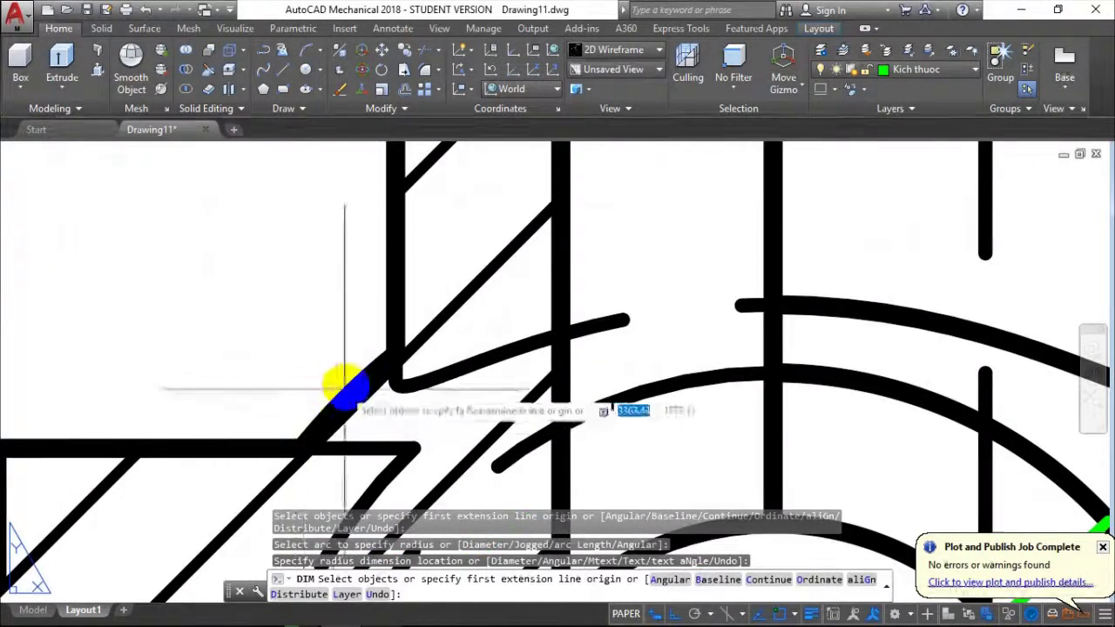
scroll(348, 386, up, 2)
click(348, 392)
click(346, 397)
scroll(212, 323, down, 2)
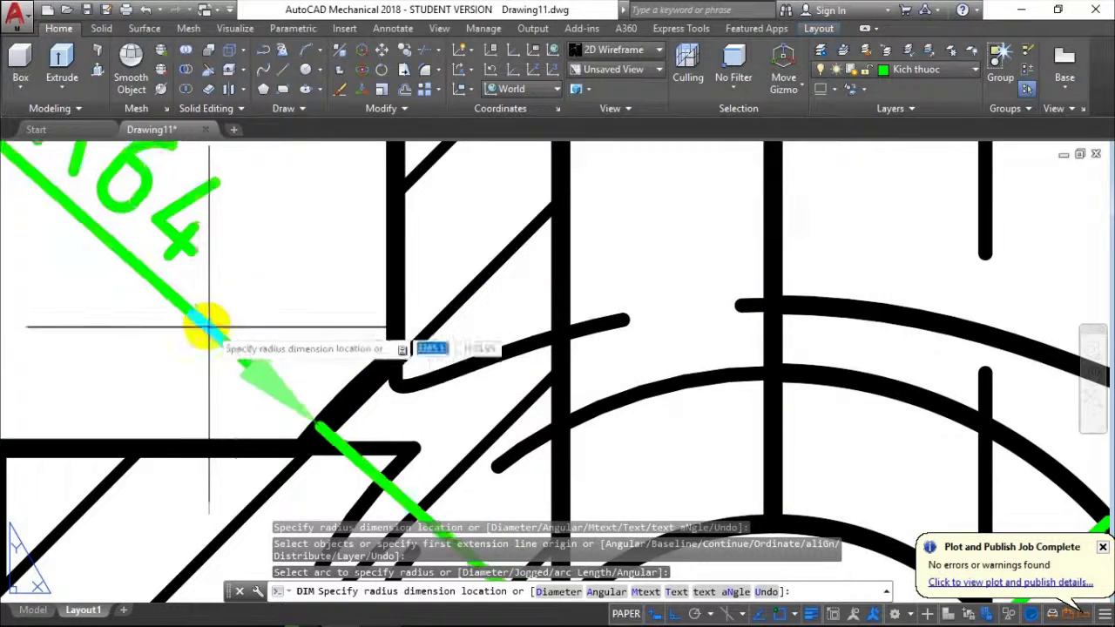
scroll(282, 304, down, 1)
scroll(291, 300, down, 2)
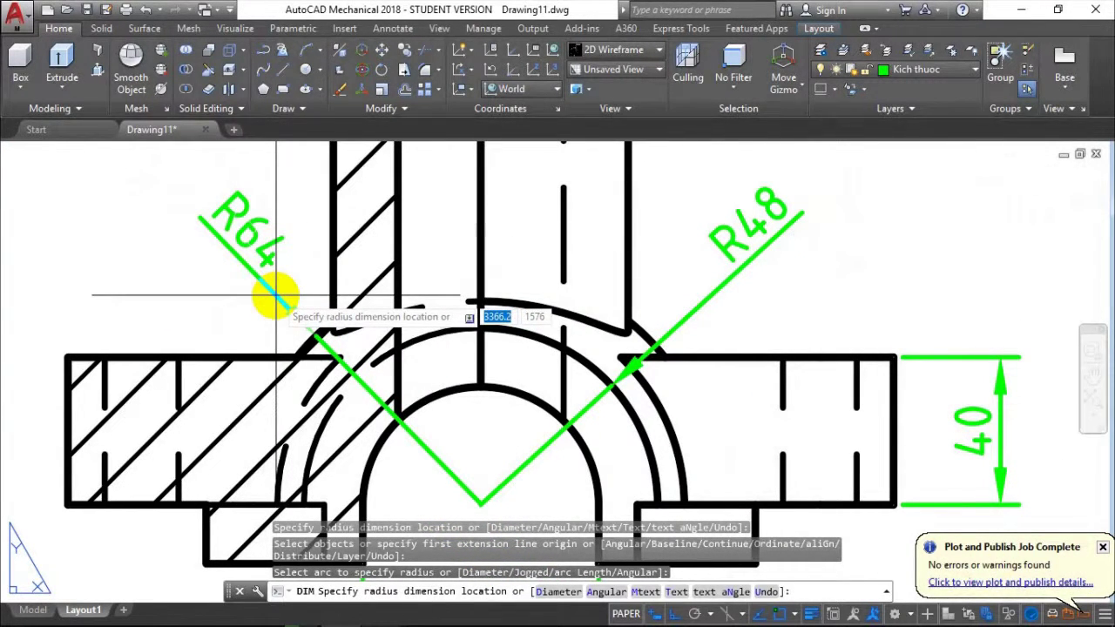
click(275, 296)
scroll(191, 289, down, 2)
scroll(186, 287, down, 3)
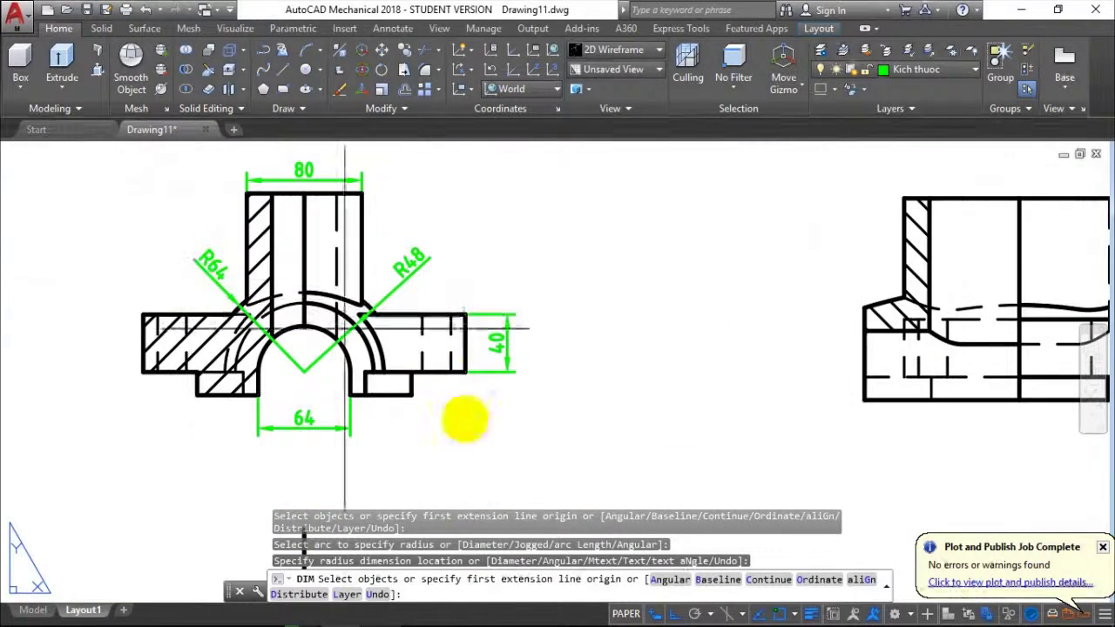
mouse_move(380, 622)
click(380, 613)
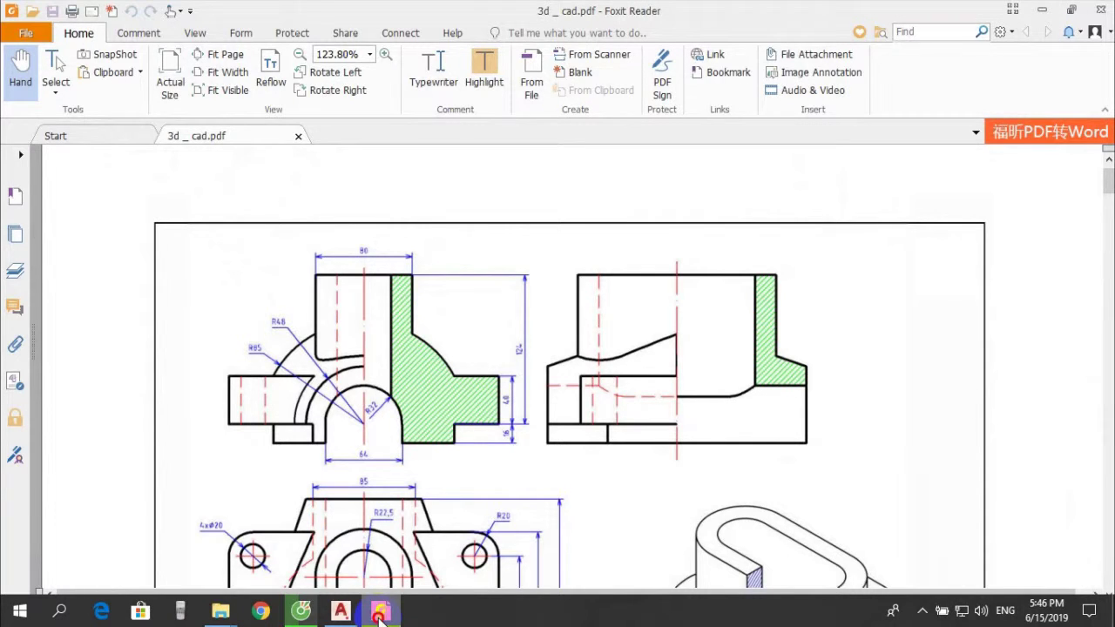
Switch between the 3d _ cad.pdf reference in Foxit Reader and the AutoCAD drawing
click(381, 613)
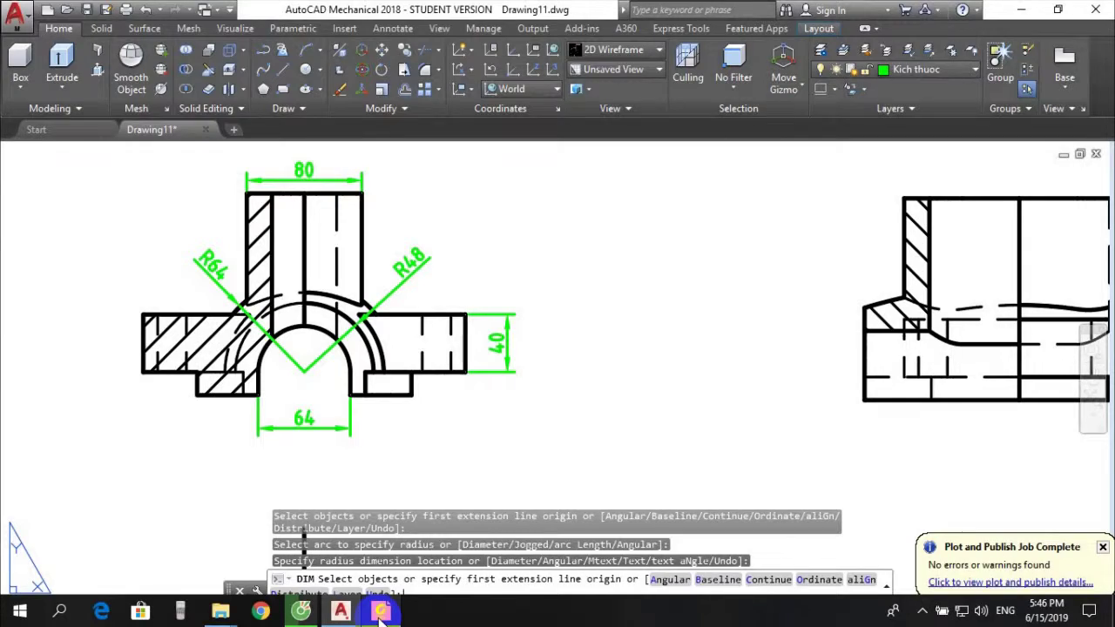
click(381, 613)
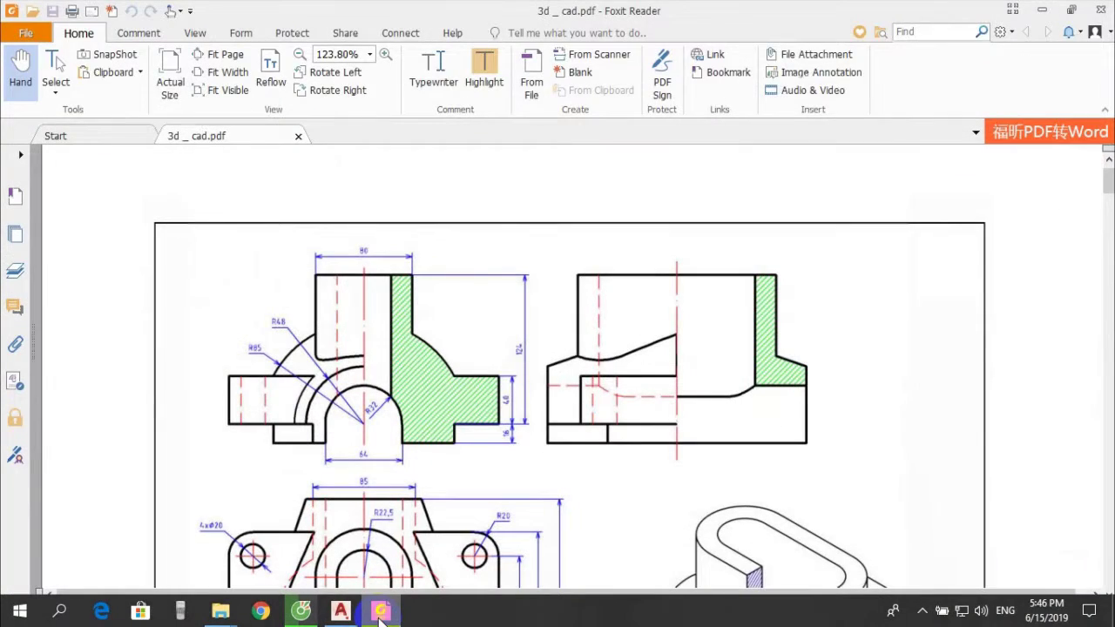
click(380, 613)
scroll(418, 383, up, 1)
Snap to both flange corners and place the 16 height dimension beneath the 40
scroll(470, 370, up, 2)
scroll(491, 367, up, 3)
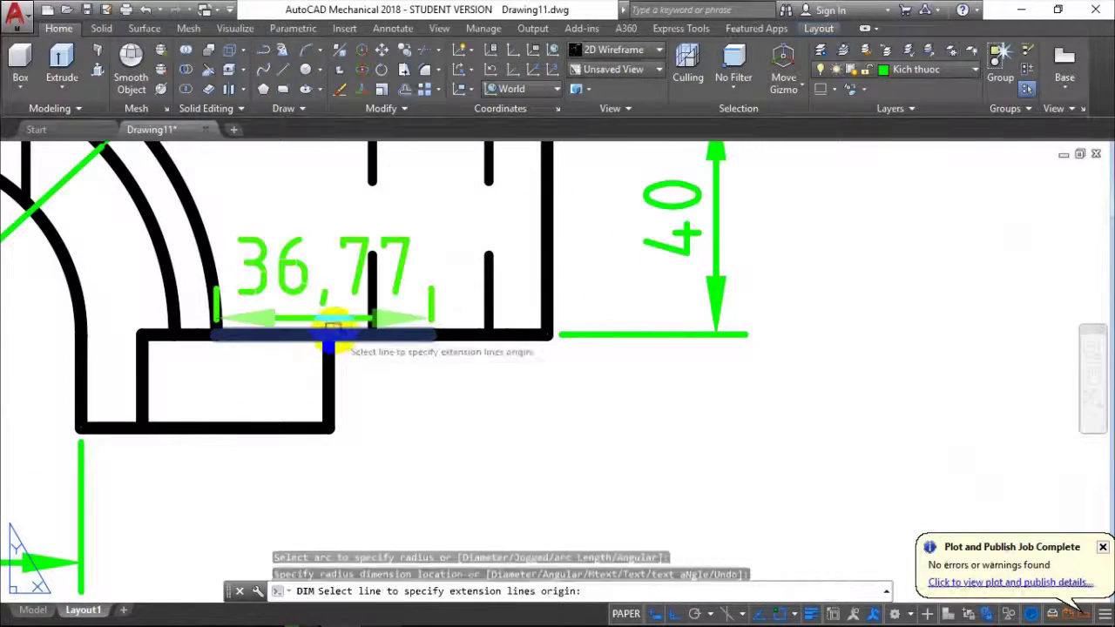
scroll(369, 365, up, 2)
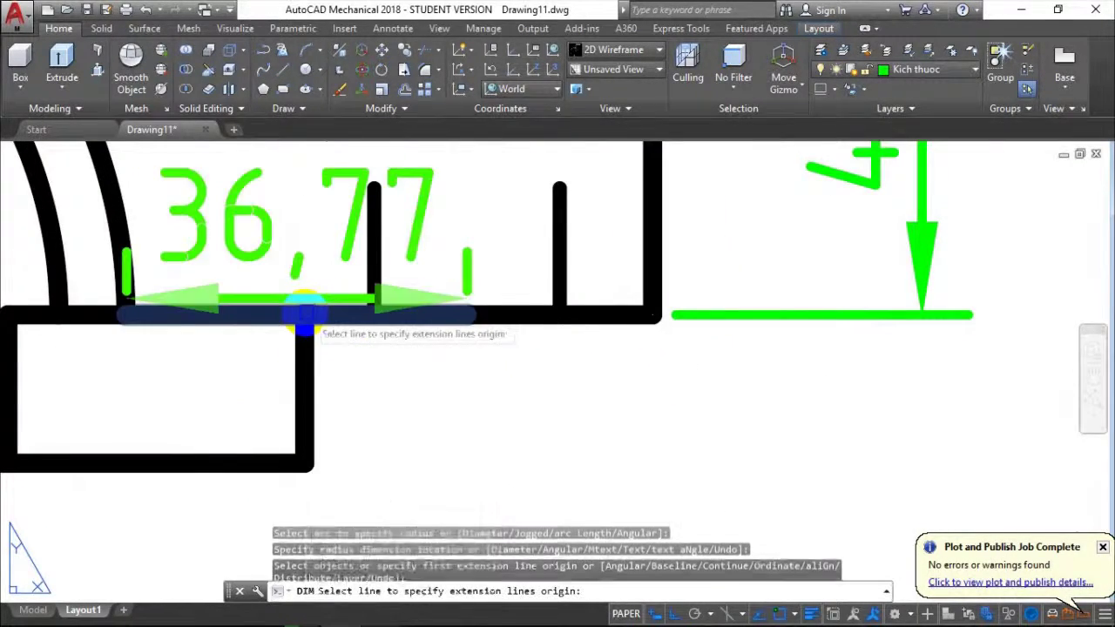
shift+right_click(305, 316)
click(370, 140)
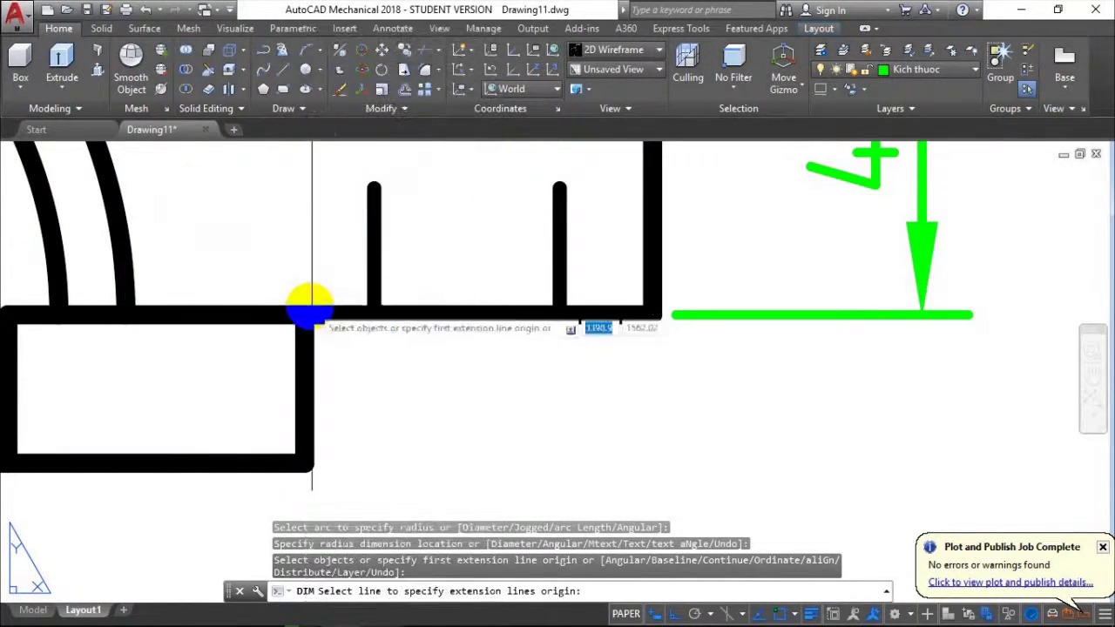
click(296, 321)
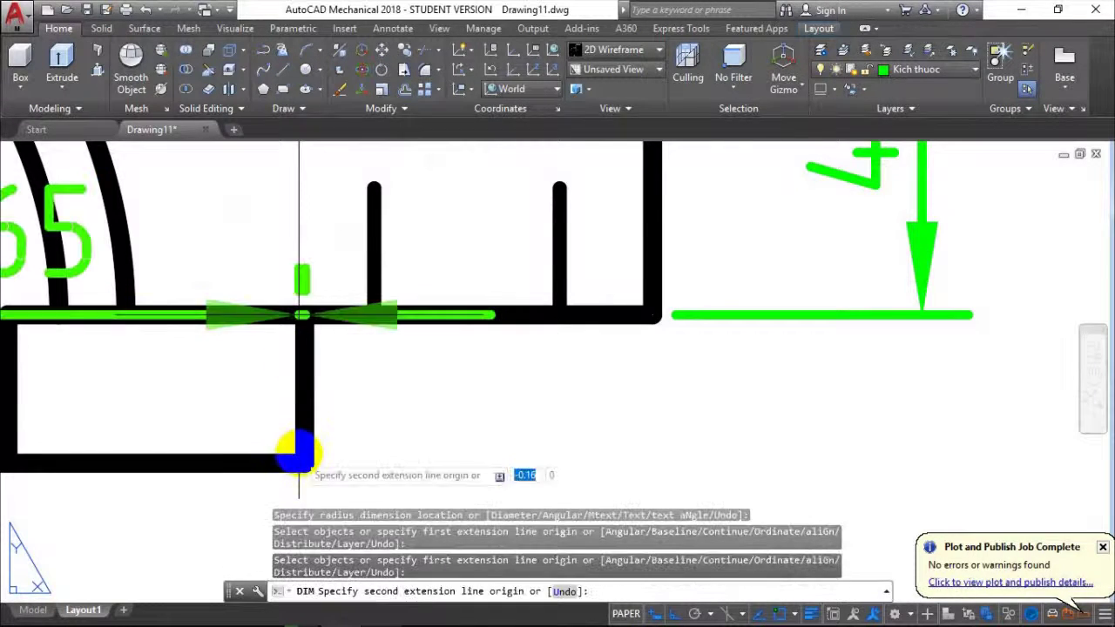
shift+right_click(305, 460)
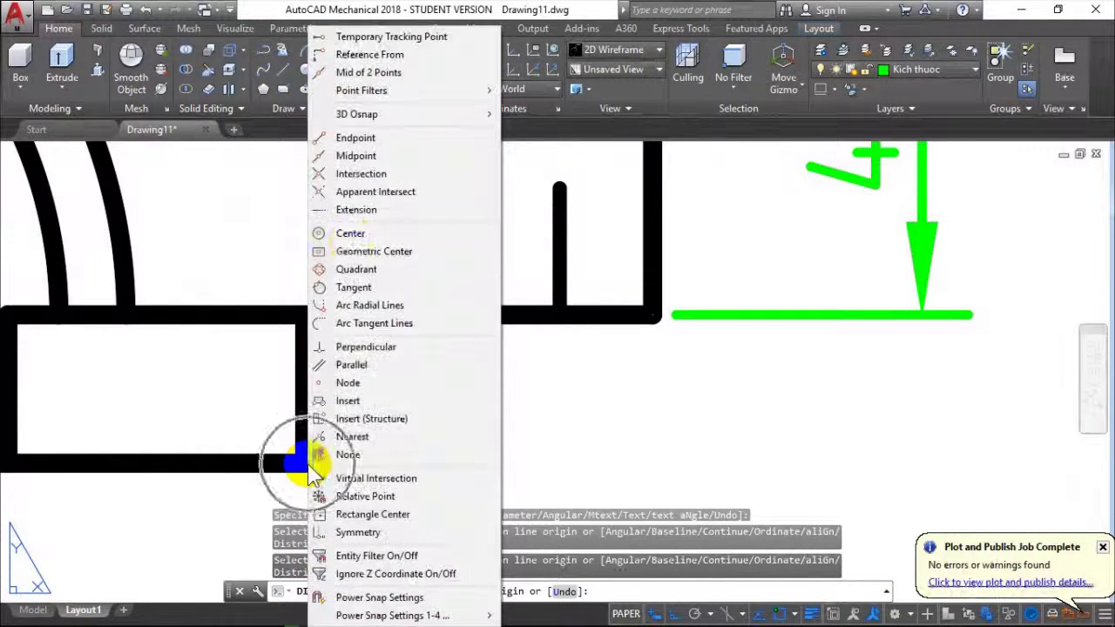
click(372, 139)
click(300, 464)
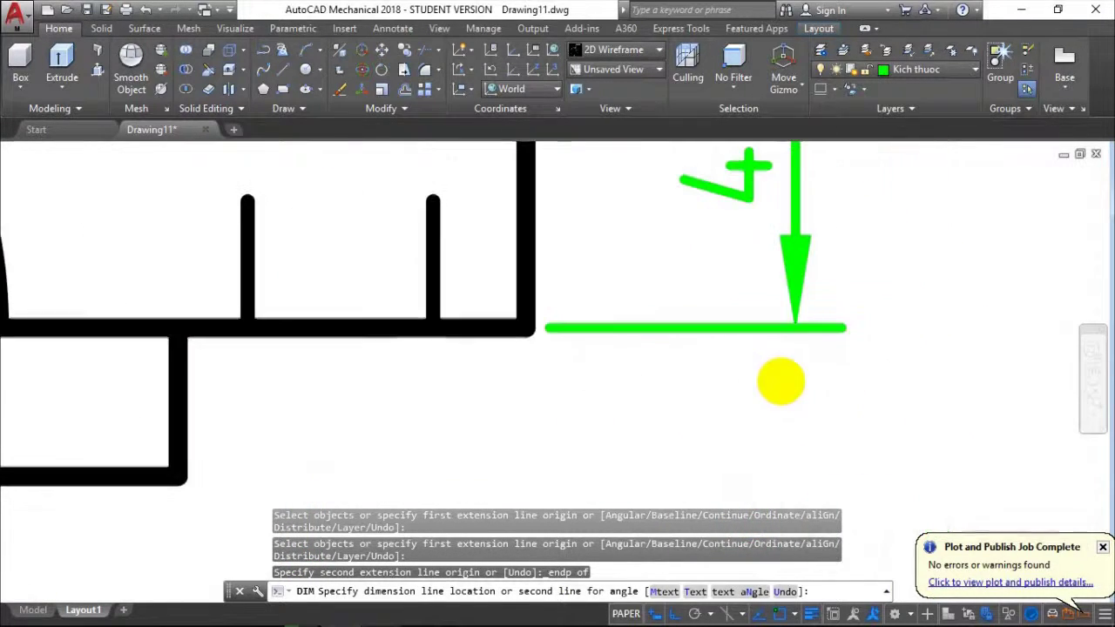
scroll(780, 381, down, 3)
scroll(832, 378, down, 4)
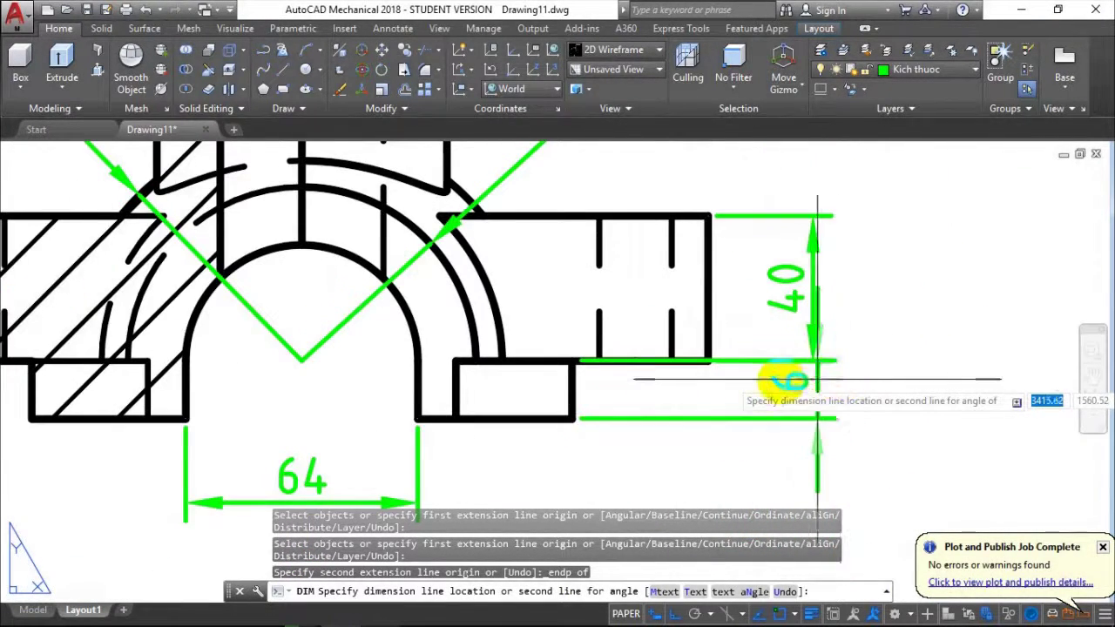
scroll(767, 380, up, 1)
scroll(786, 378, up, 3)
scroll(755, 360, up, 2)
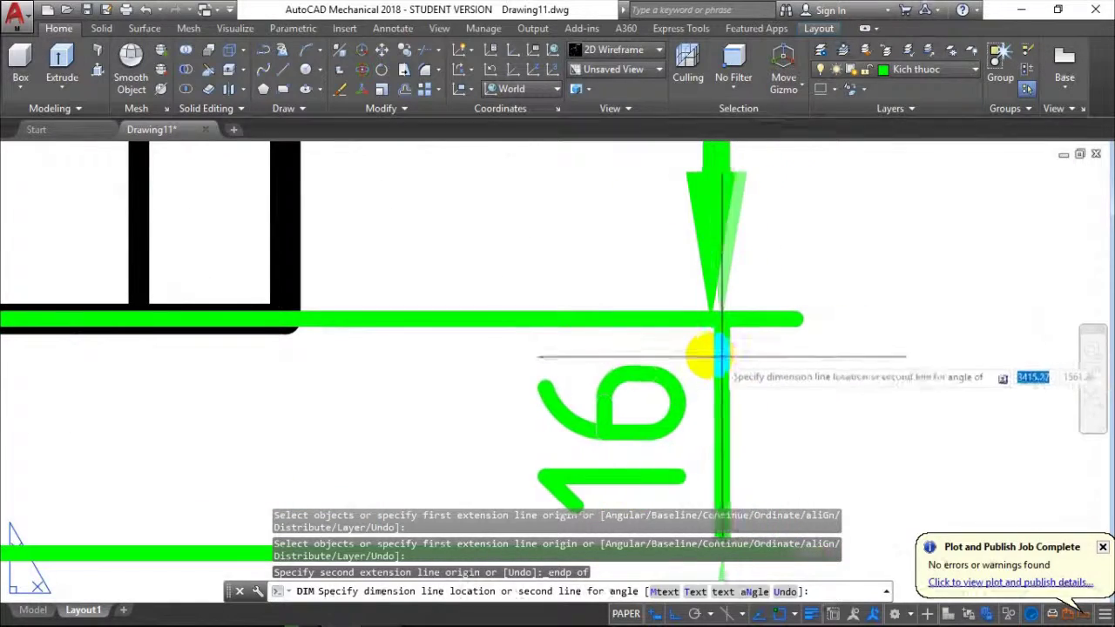
middle_drag(717, 357, 707, 355)
click(707, 355)
scroll(810, 335, down, 6)
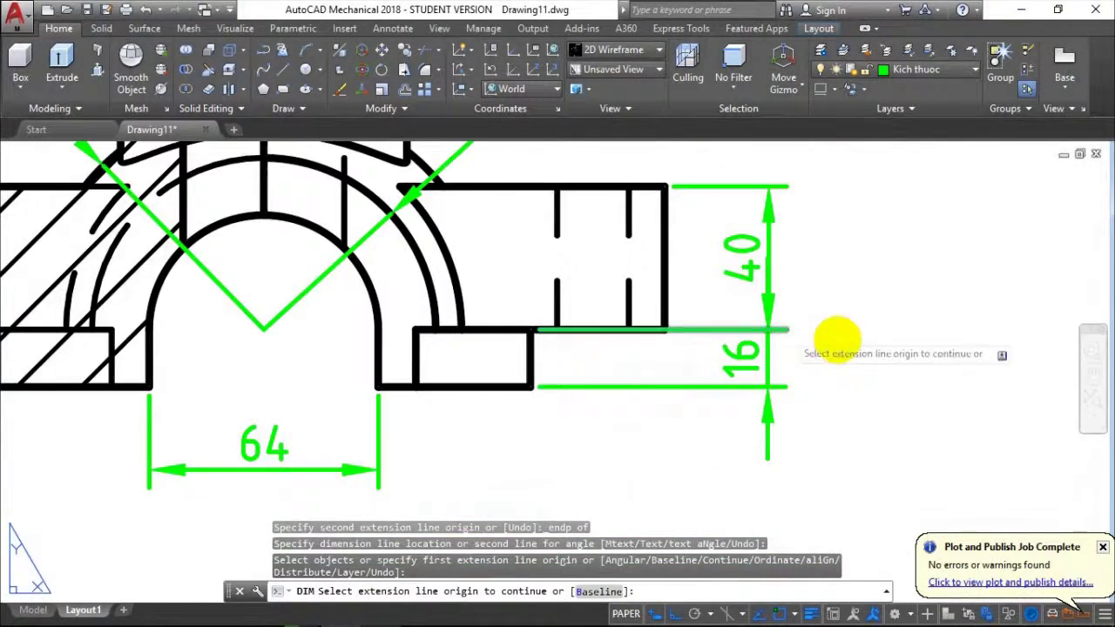
scroll(787, 307, up, 2)
End the dimension chain and check the reference PDF before returning to the drawing
key(Return)
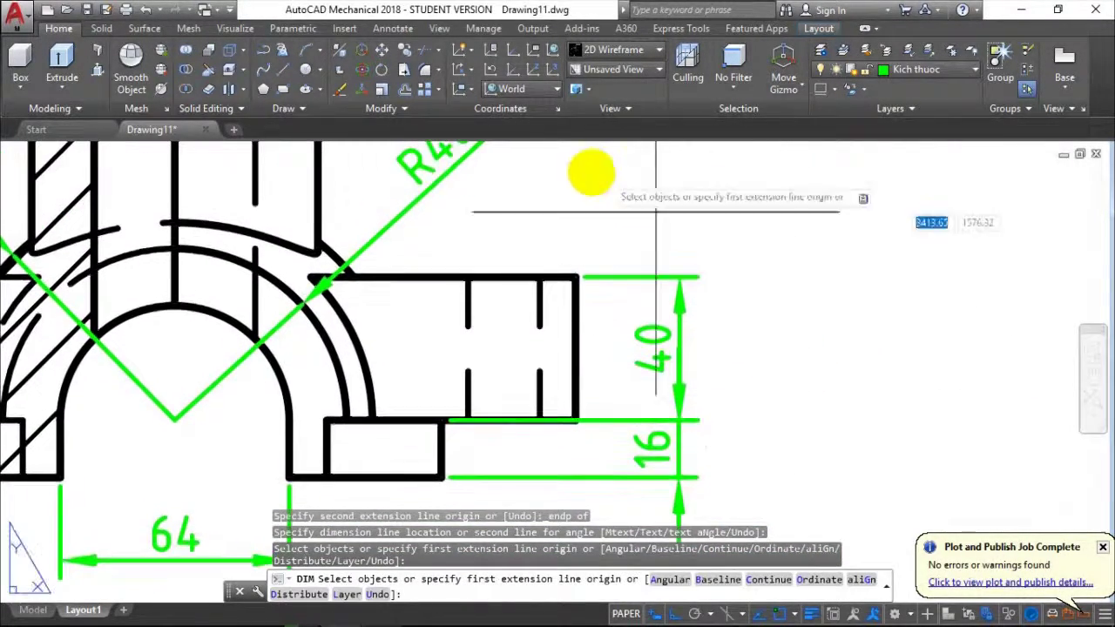
scroll(601, 191, down, 3)
scroll(593, 317, down, 2)
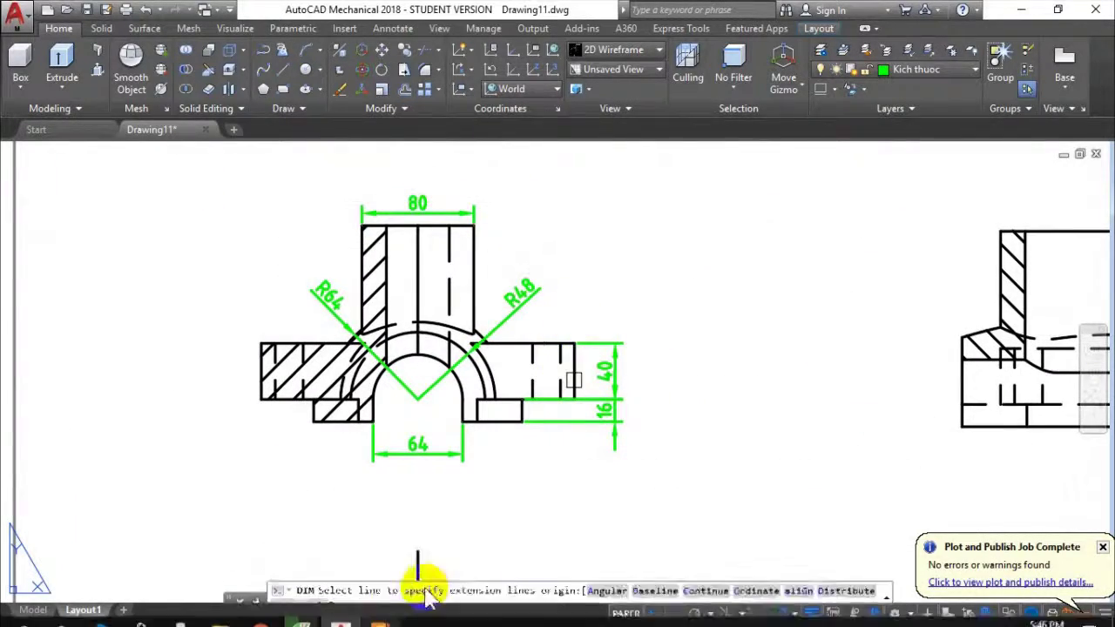
click(381, 612)
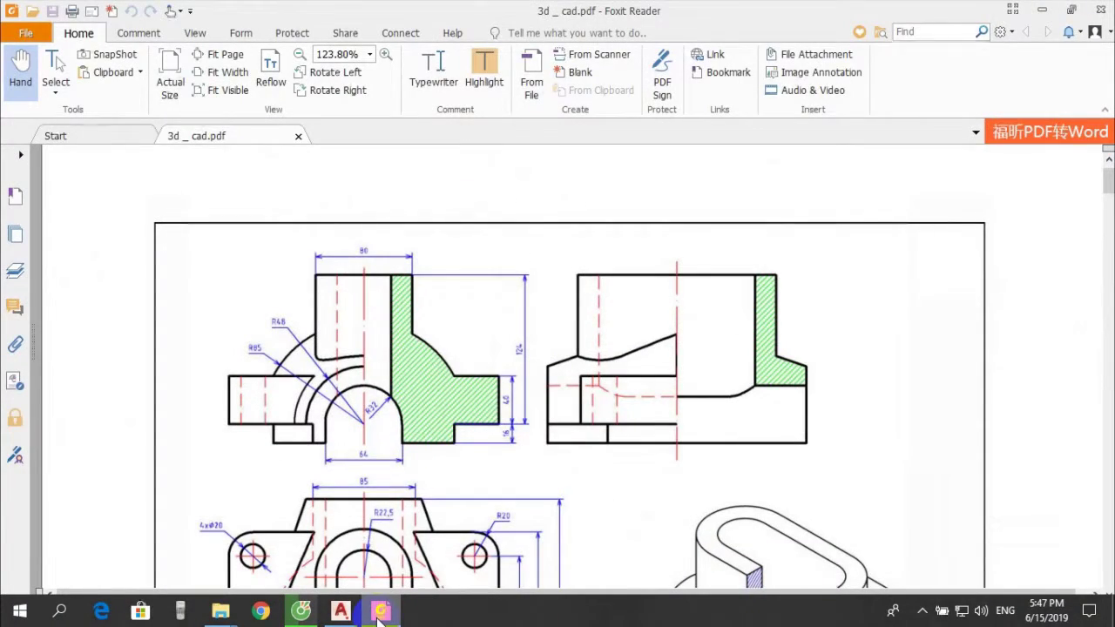
click(378, 614)
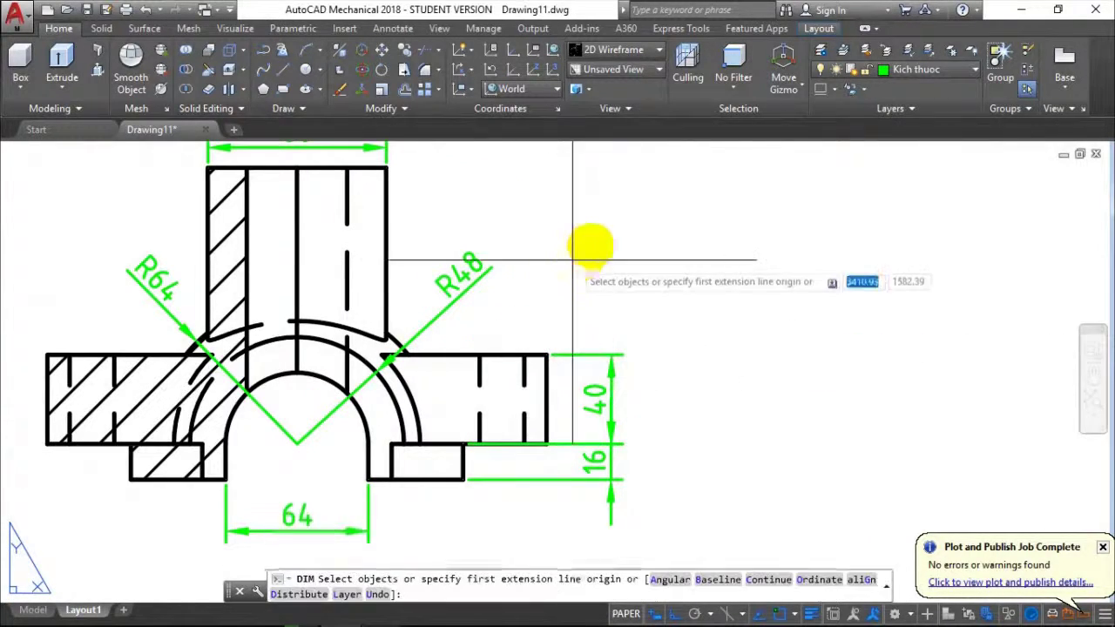
Snap the bottom and top corners and place the 124 overall height dimension outside the 40/16 stack
scroll(535, 428, up, 3)
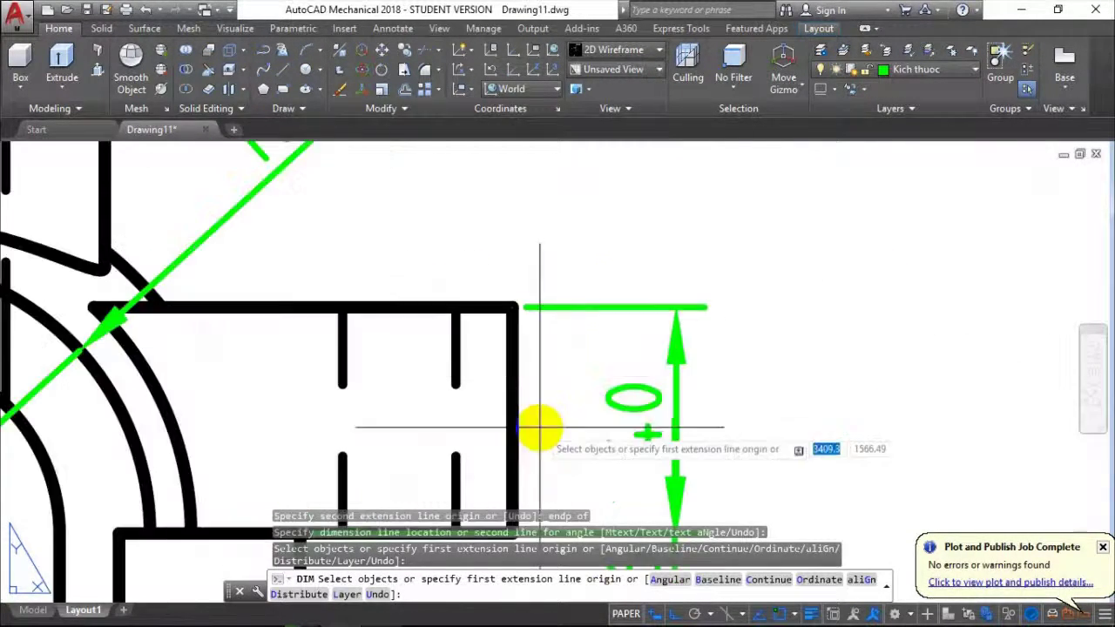
scroll(567, 361, up, 2)
scroll(542, 478, up, 2)
scroll(536, 320, up, 2)
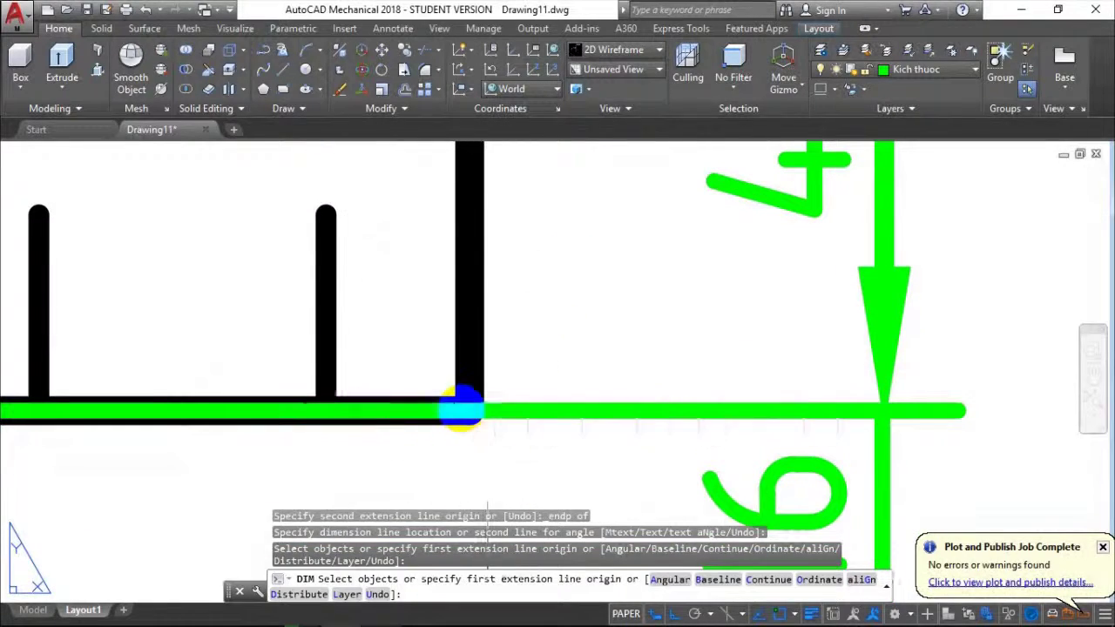
shift+right_click(462, 411)
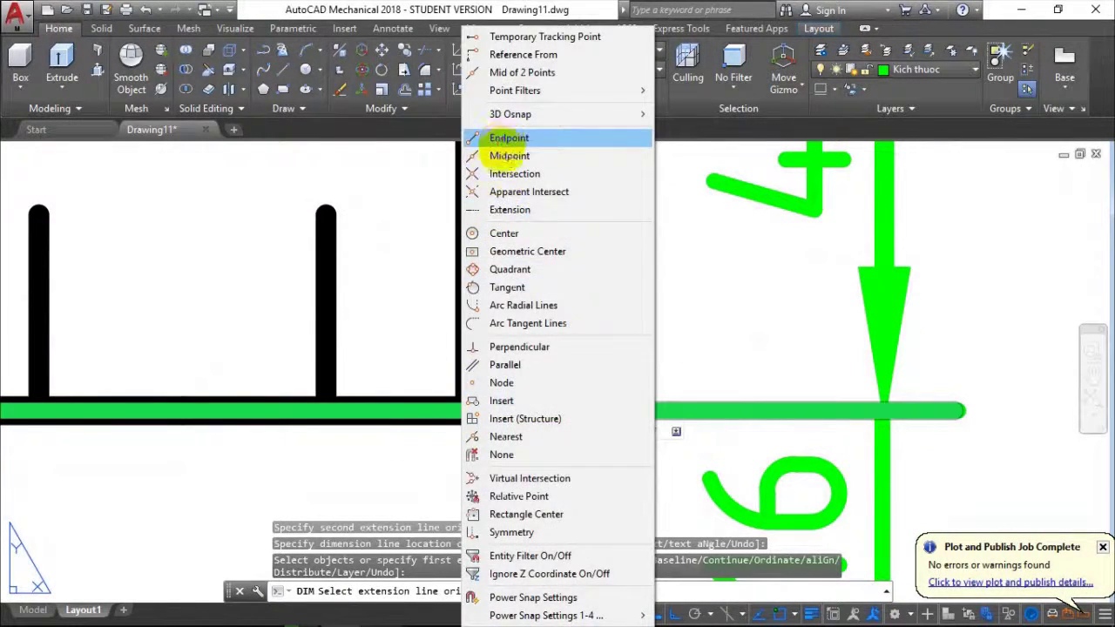
click(503, 139)
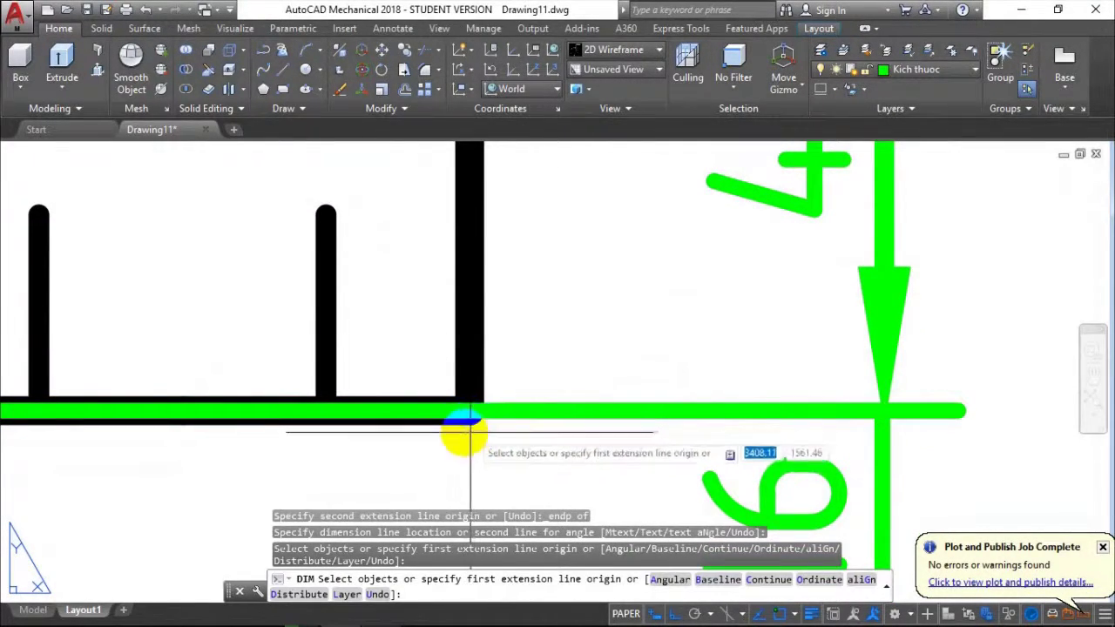
click(468, 411)
scroll(535, 317, down, 3)
scroll(327, 259, up, 3)
scroll(326, 258, up, 1)
middle_drag(326, 258, 342, 370)
scroll(330, 343, up, 5)
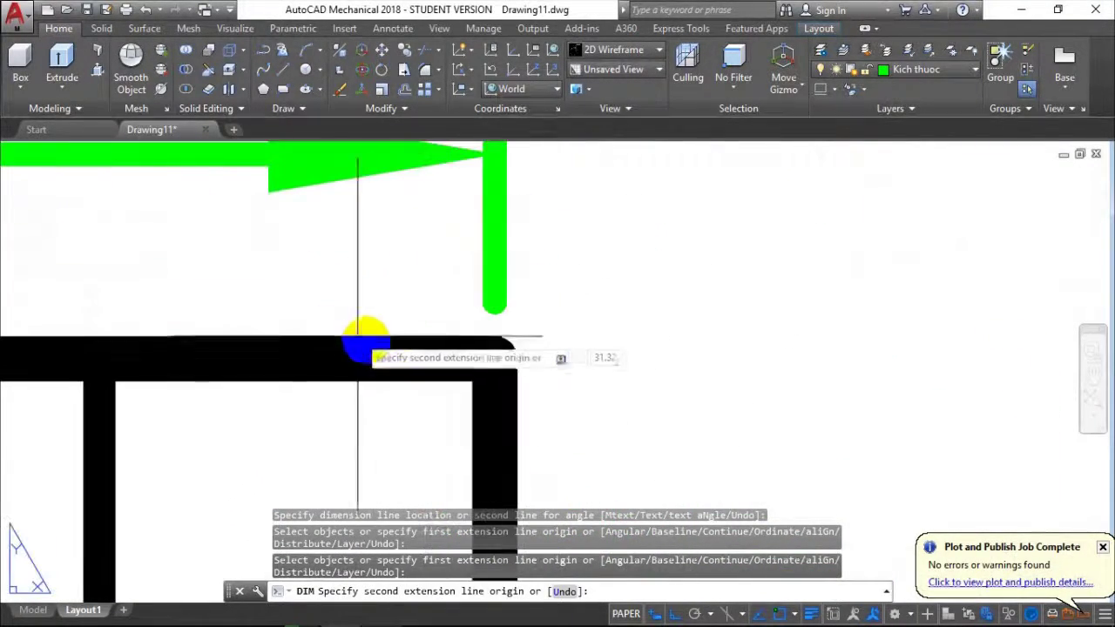
shift+right_click(485, 357)
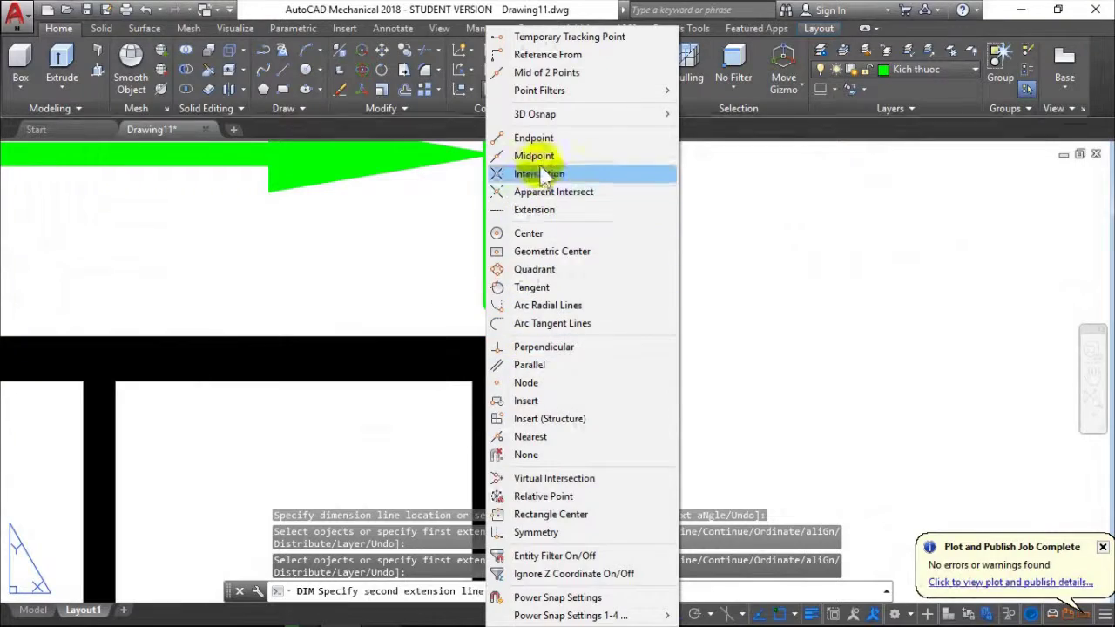
click(551, 139)
click(494, 357)
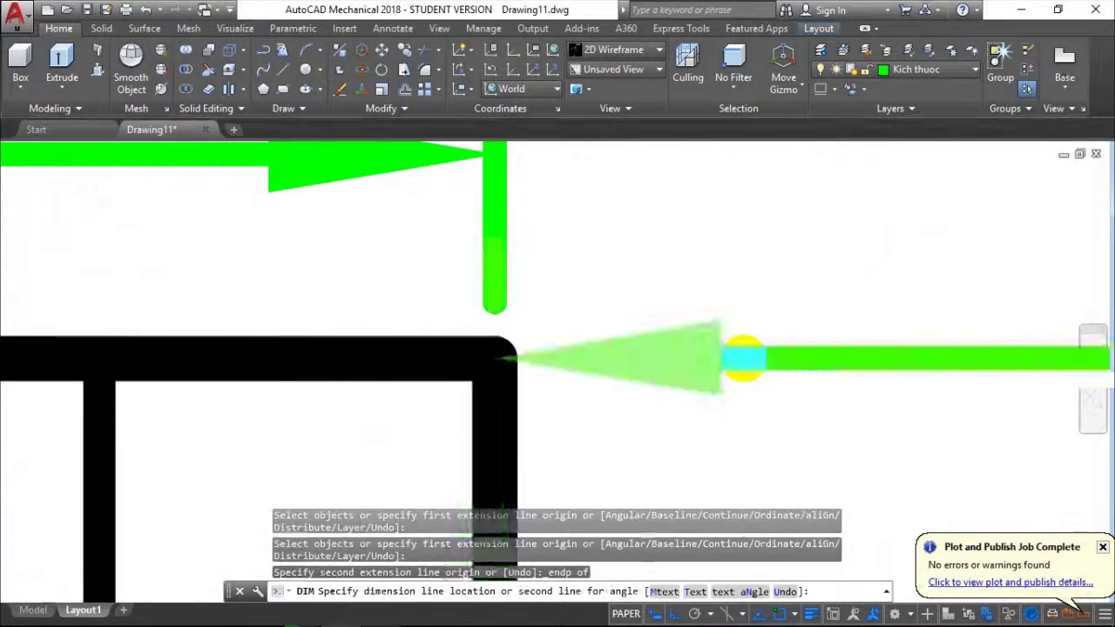
scroll(741, 357, down, 5)
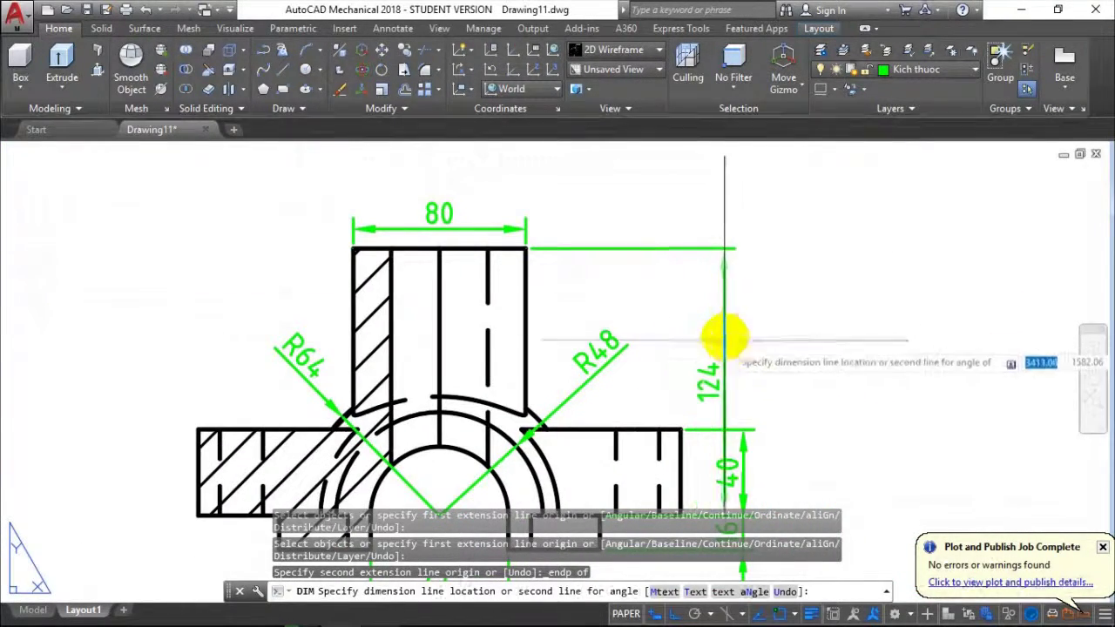
mouse_move(715, 361)
middle_down()
mouse_move(671, 287)
mouse_move(642, 269)
middle_up()
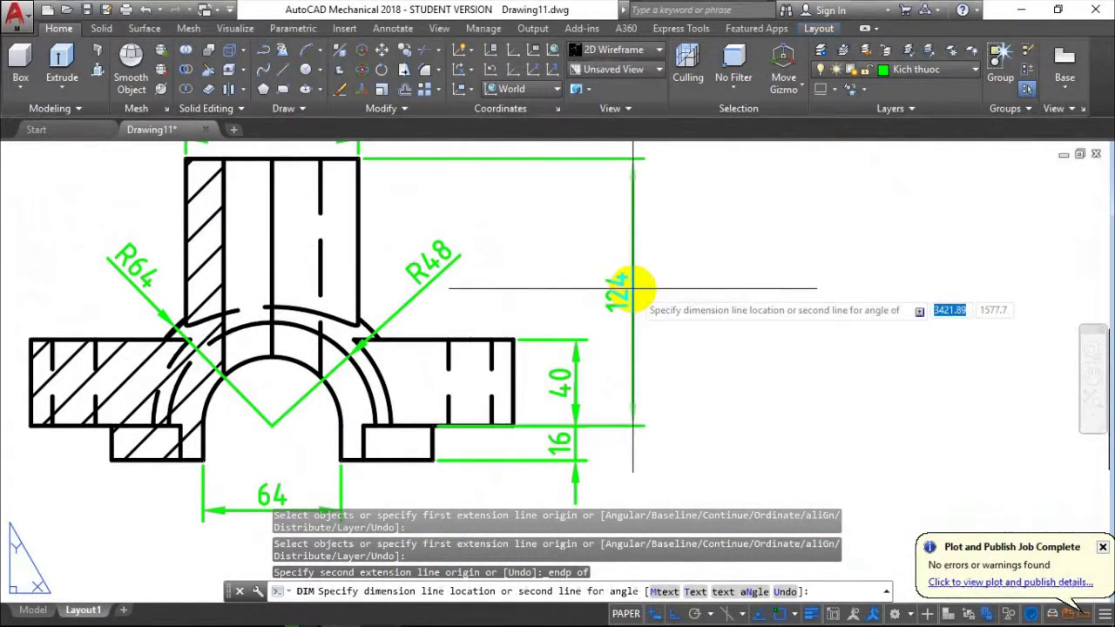
click(632, 288)
Pan to show the lower views and title block, then bring up the reference PDF
scroll(752, 356, down, 3)
scroll(662, 357, down, 1)
scroll(609, 403, down, 1)
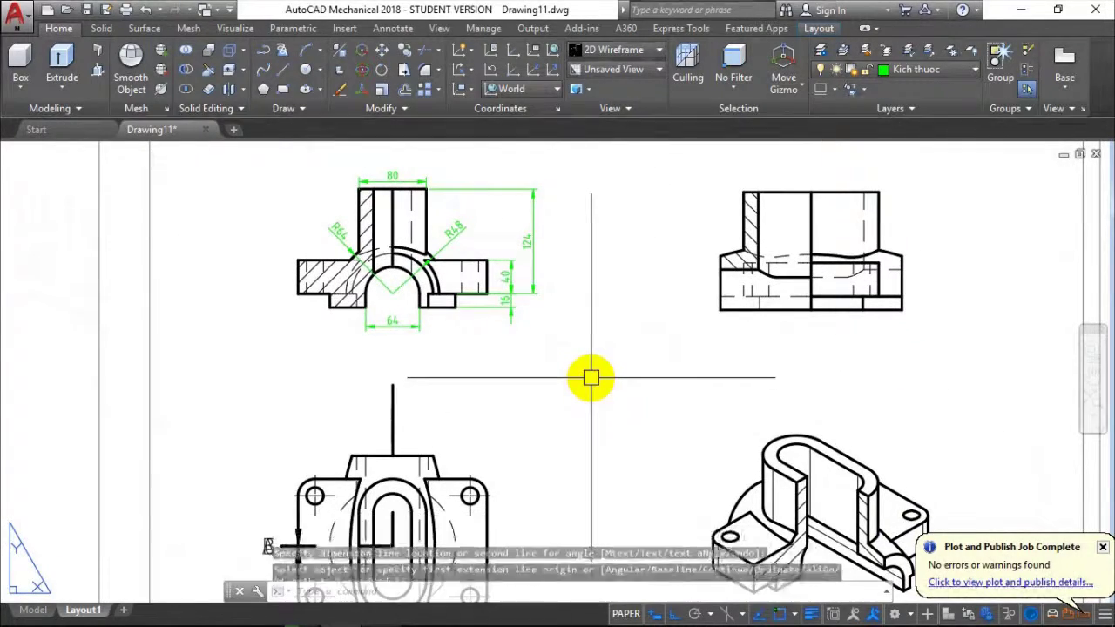
scroll(588, 397, down, 2)
middle_drag(582, 421, 573, 312)
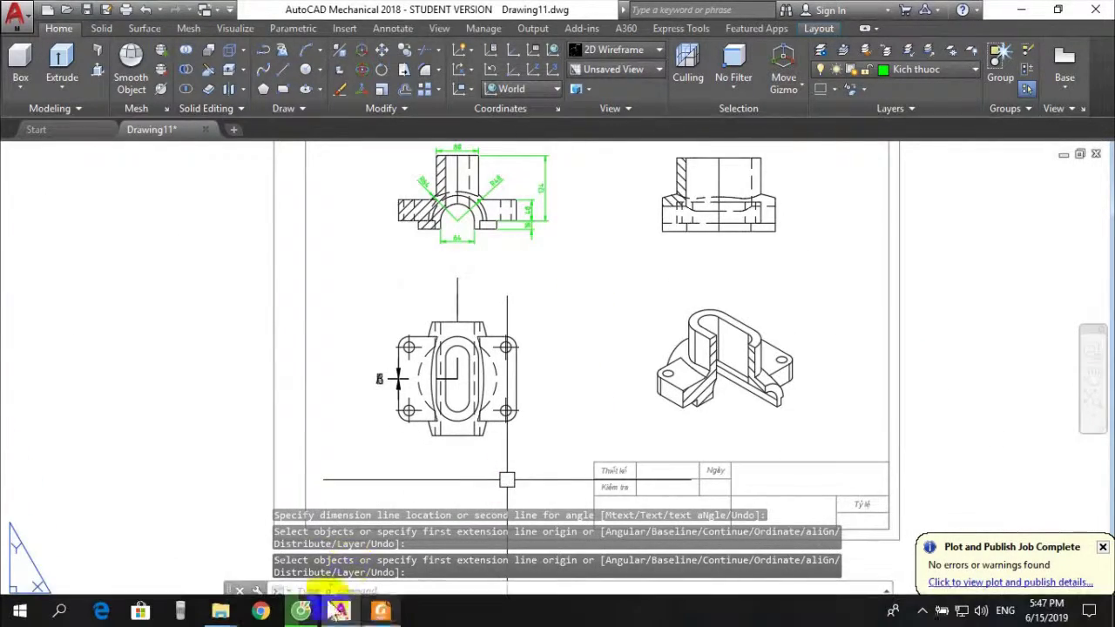
click(381, 612)
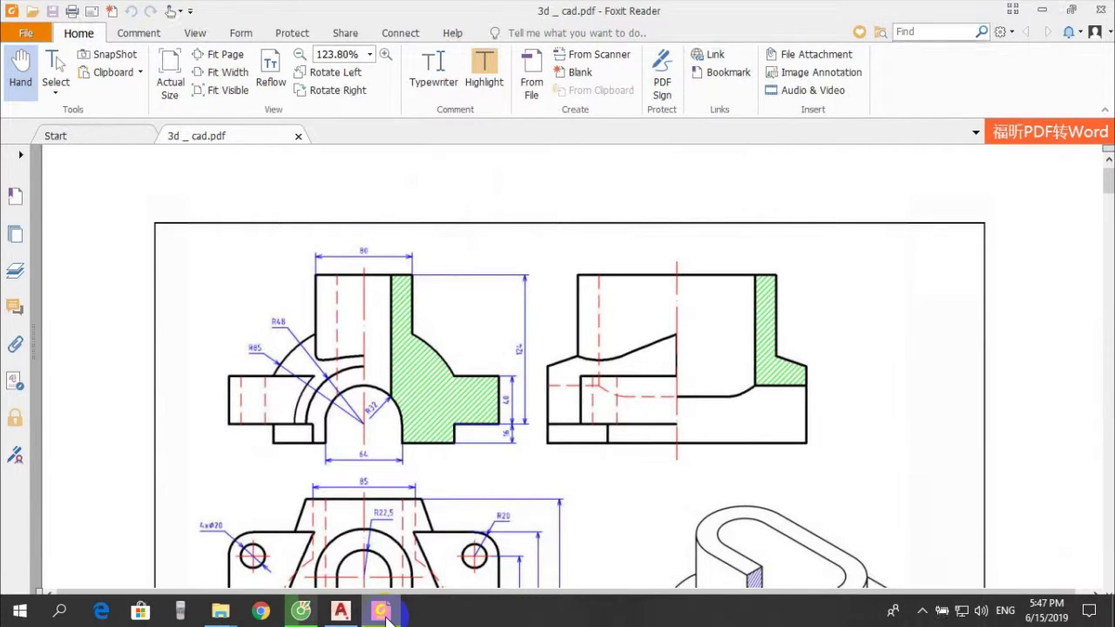
scroll(455, 369, down, 1)
scroll(452, 373, down, 1)
scroll(453, 373, down, 1)
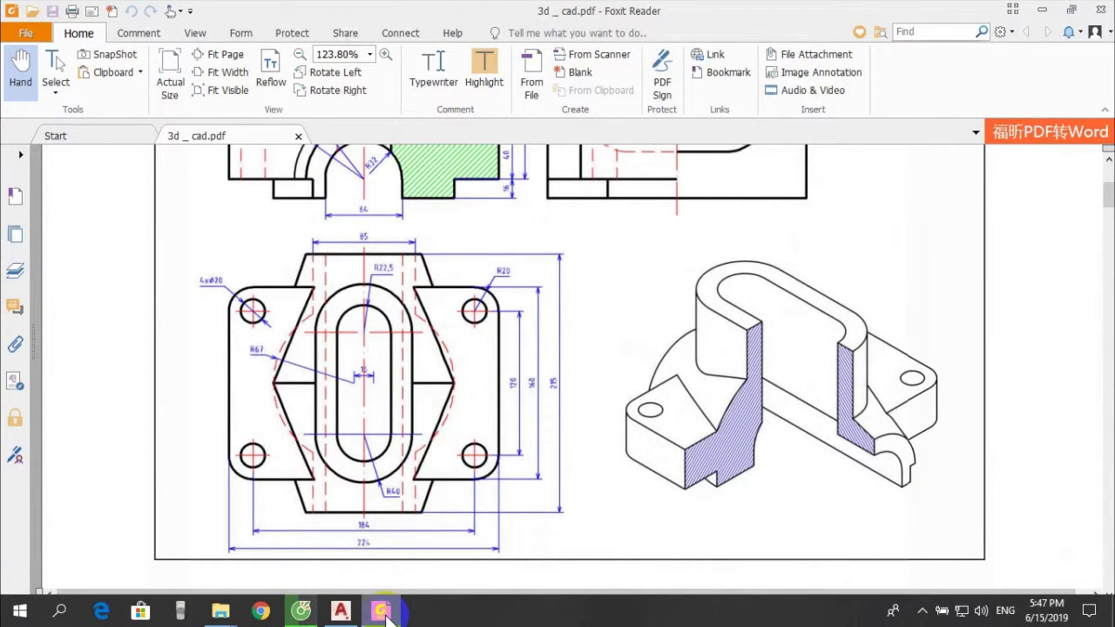
click(384, 615)
scroll(455, 316, up, 3)
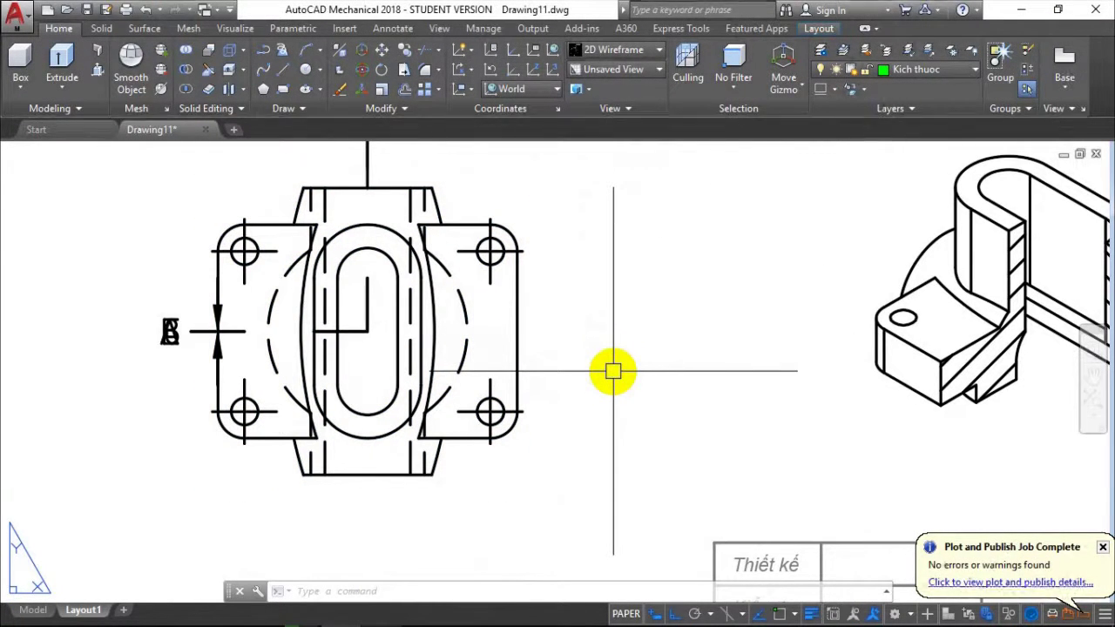
Start DIM and dimension the top edge with a 96 width dimension above the view
text(DIM)
key(Return)
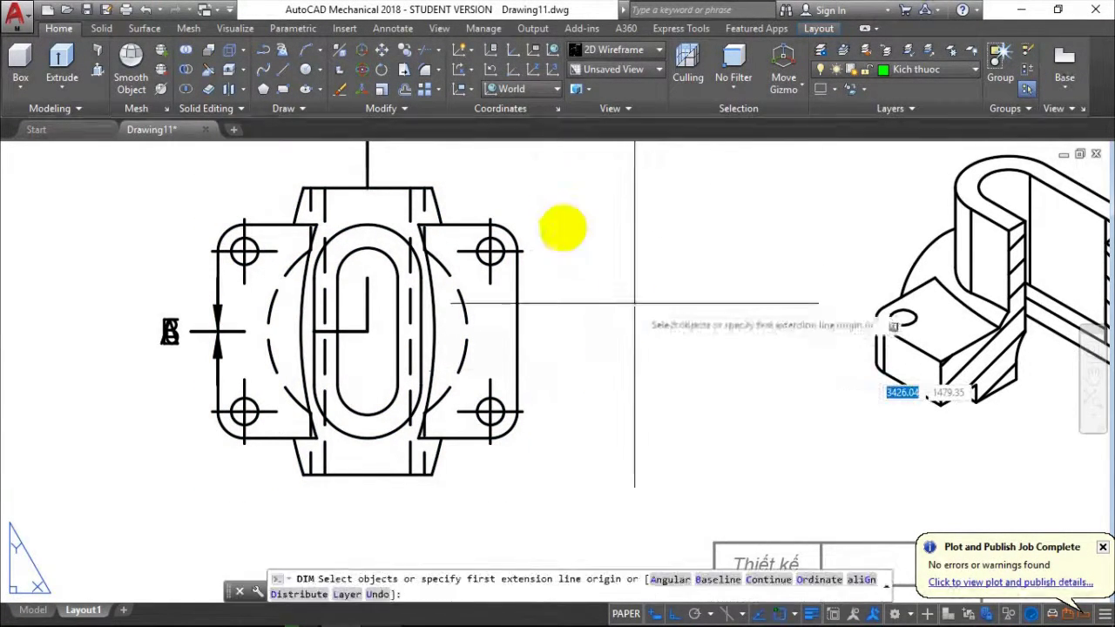
scroll(427, 169, up, 2)
scroll(261, 239, up, 2)
scroll(305, 344, up, 2)
middle_drag(306, 344, 306, 421)
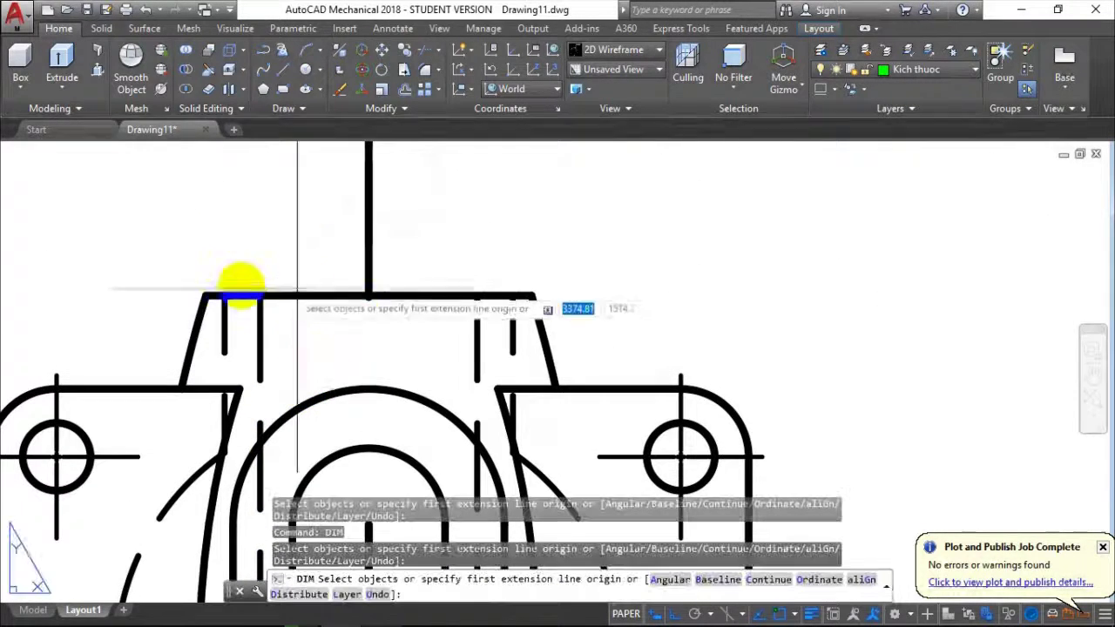
click(226, 292)
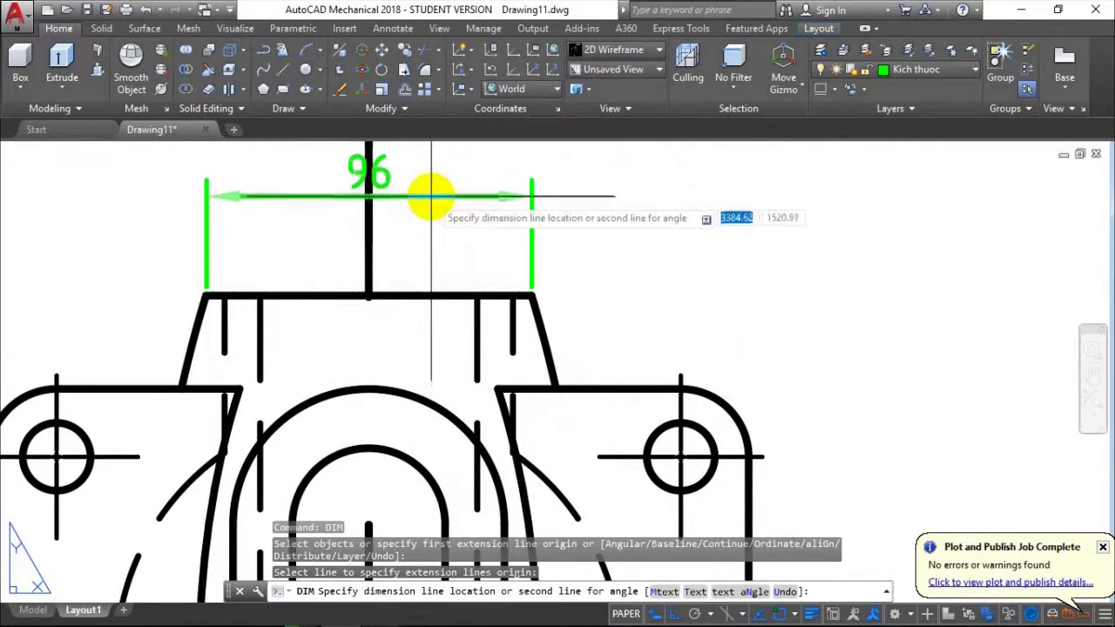
click(430, 196)
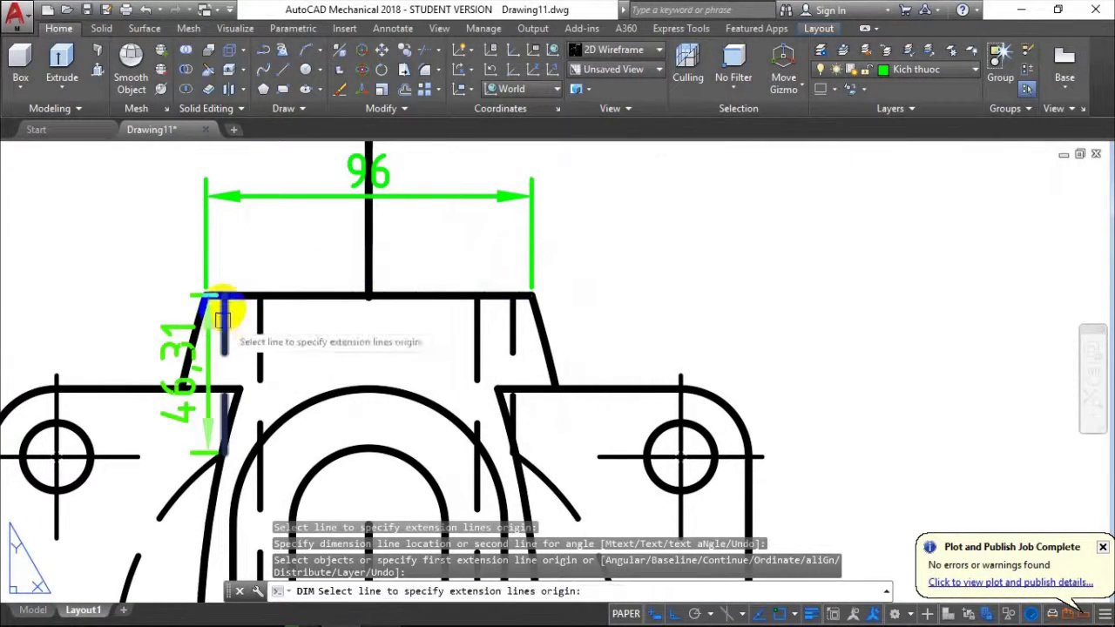
Add an 85 width dimension between the boss endpoints, just under the 96, and end chaining
scroll(223, 312, up, 2)
scroll(224, 296, up, 1)
shift+right_click(224, 283)
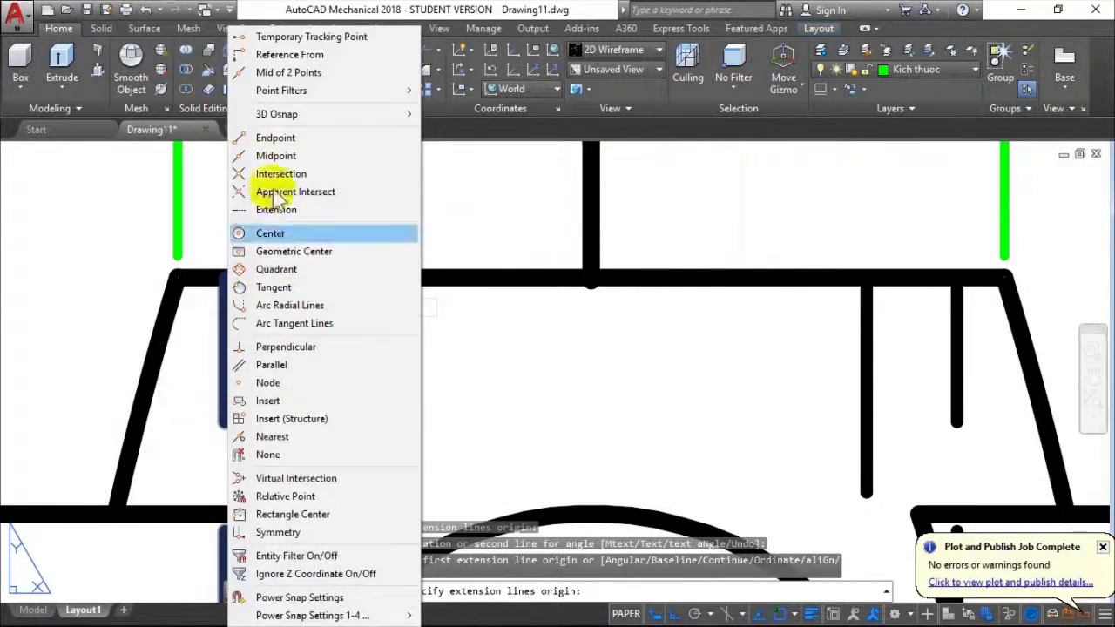
click(293, 142)
click(228, 277)
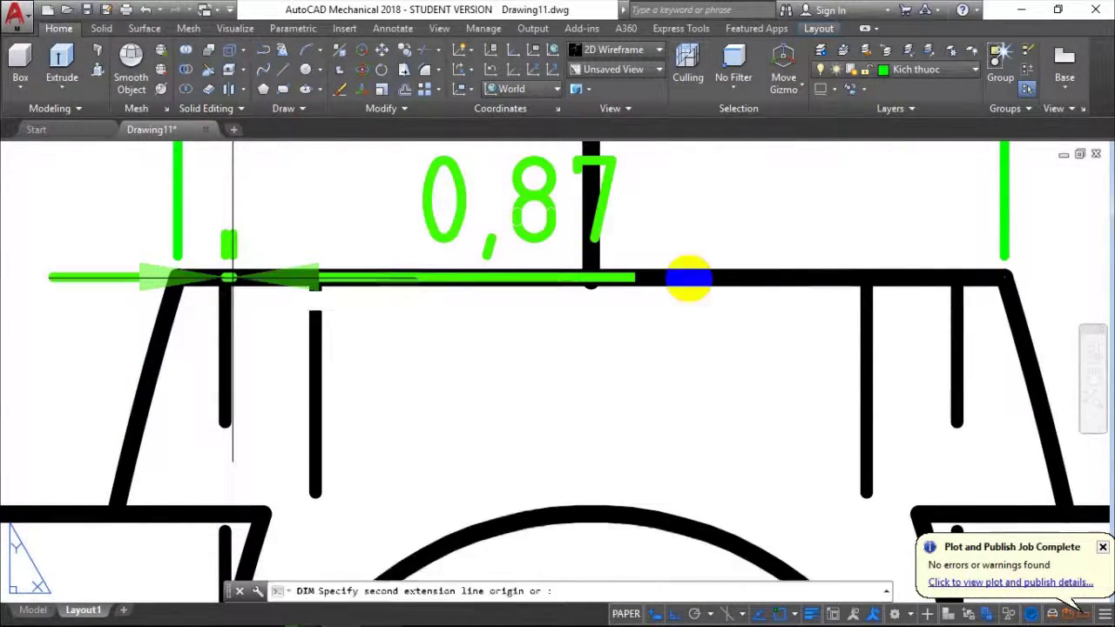
shift+right_click(954, 278)
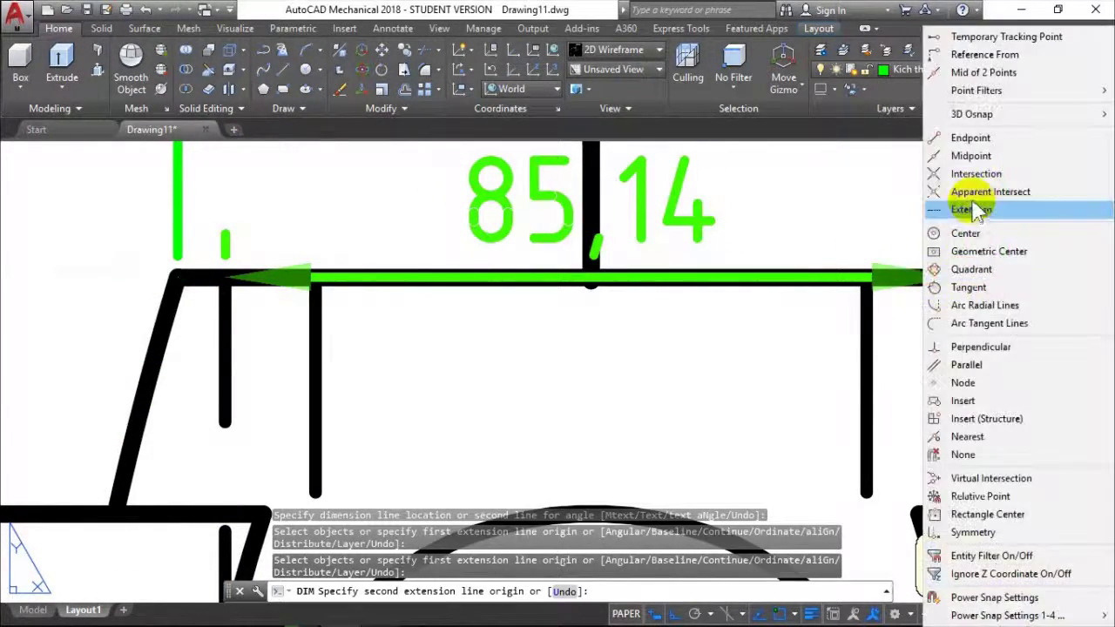
click(970, 139)
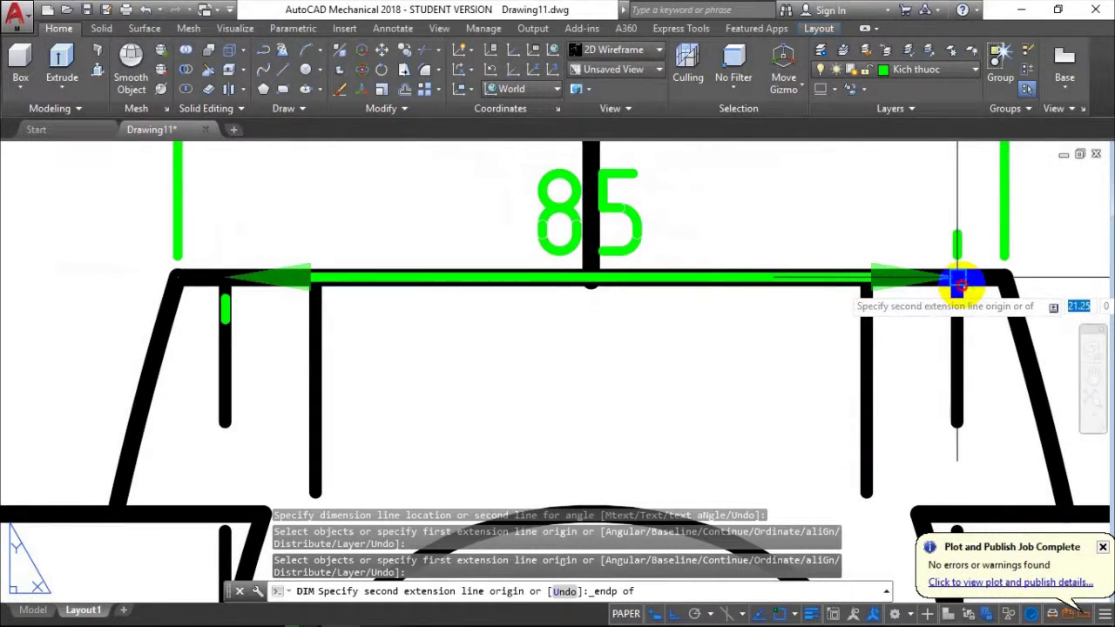
click(956, 281)
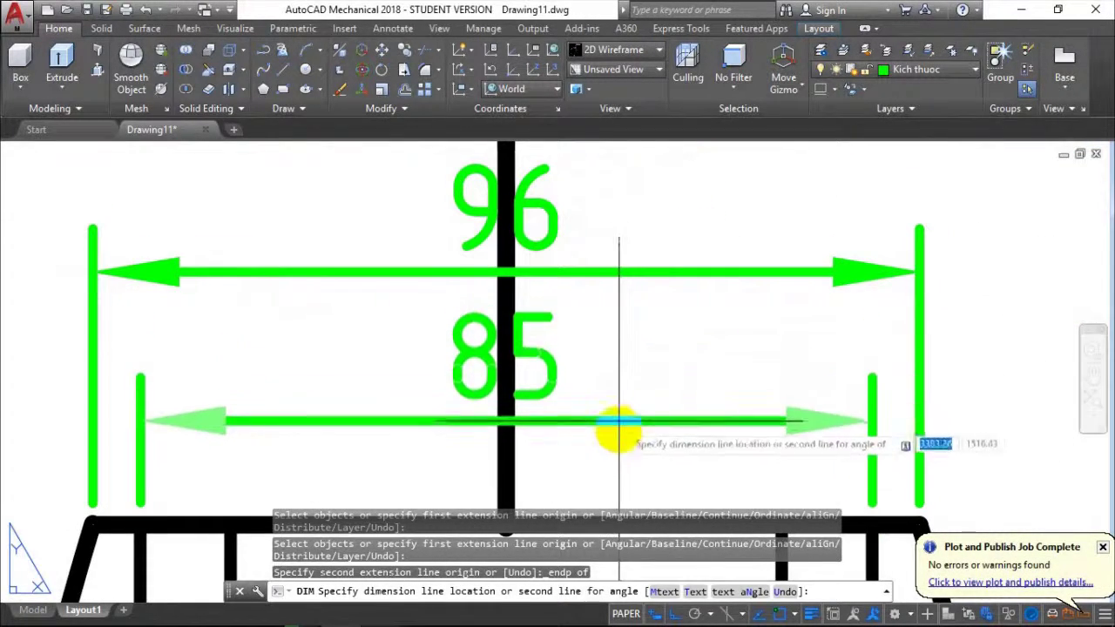
click(612, 427)
scroll(607, 354, down, 2)
key(Escape)
scroll(608, 355, down, 2)
middle_drag(659, 424, 589, 249)
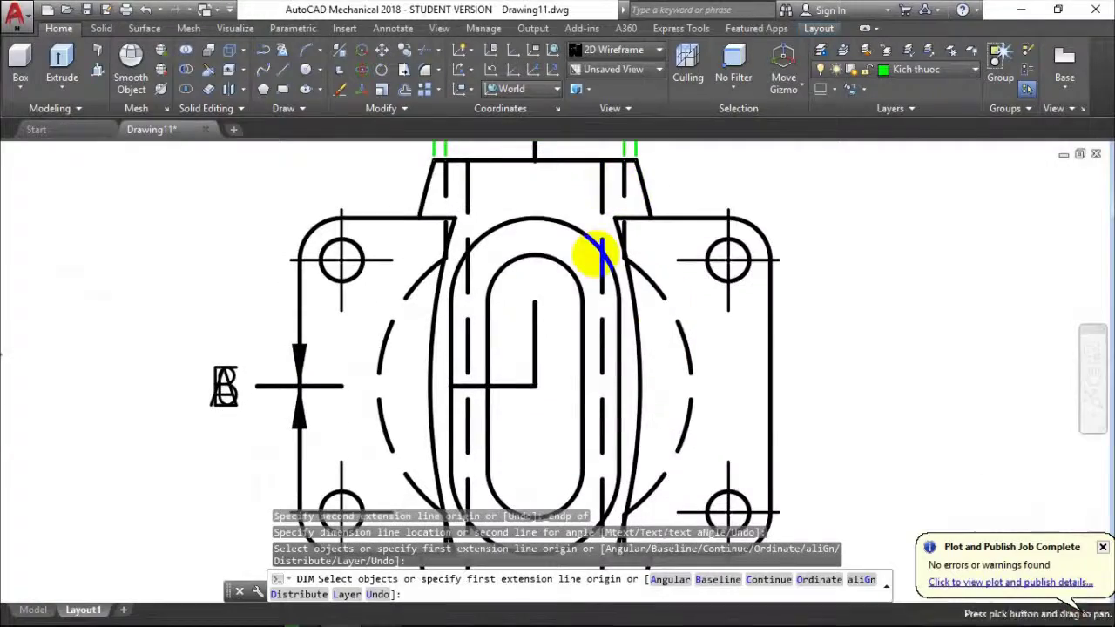
scroll(490, 424, down, 1)
scroll(480, 293, up, 2)
scroll(462, 336, down, 1)
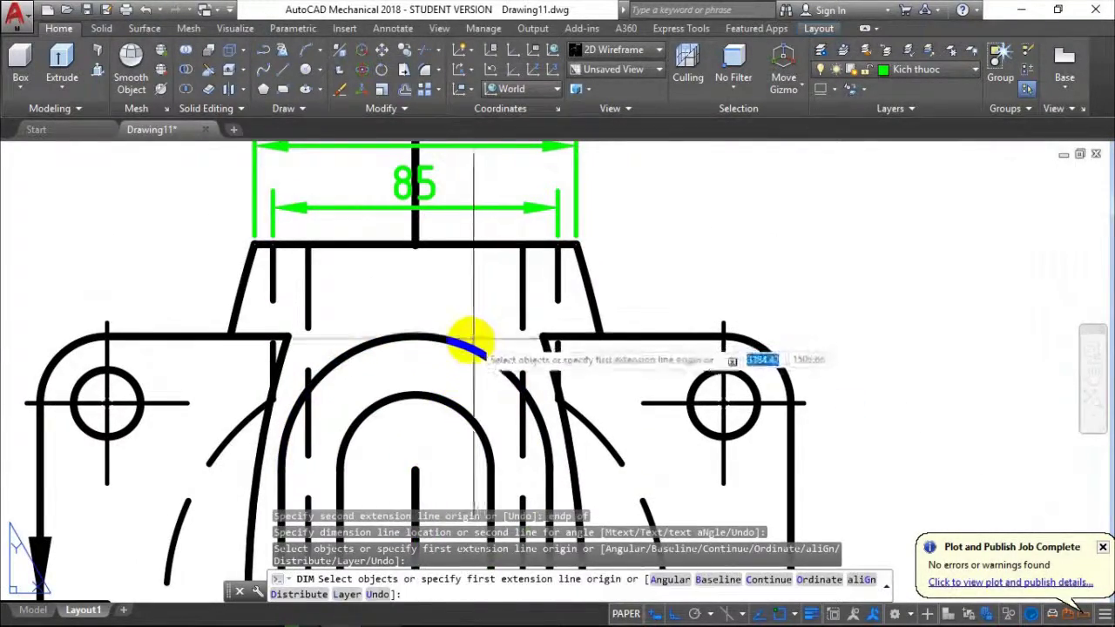
click(473, 339)
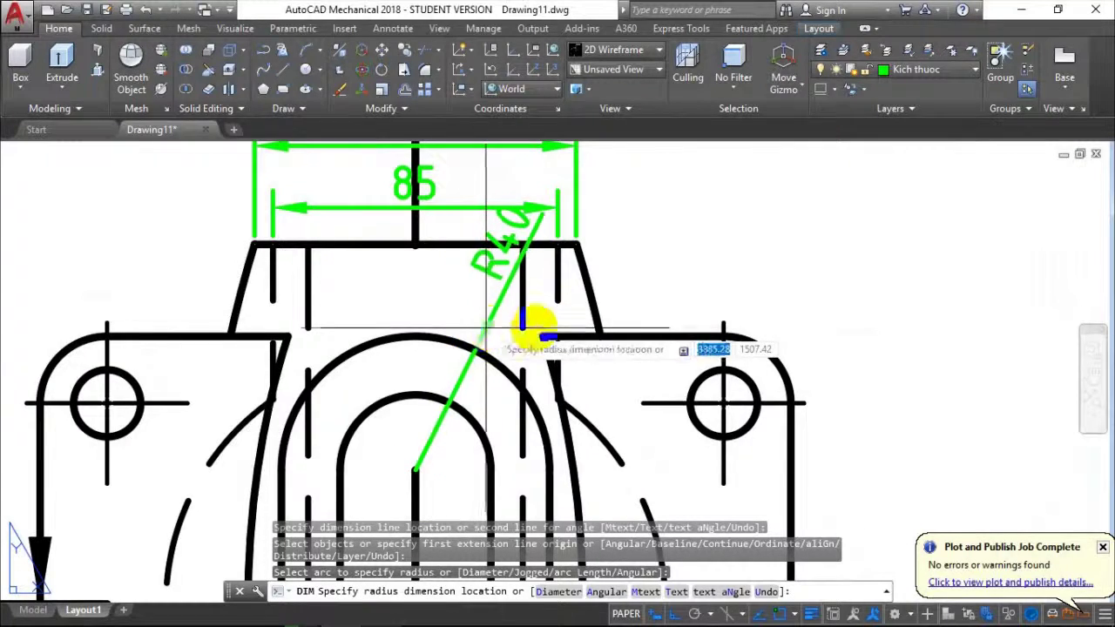
scroll(667, 294, down, 2)
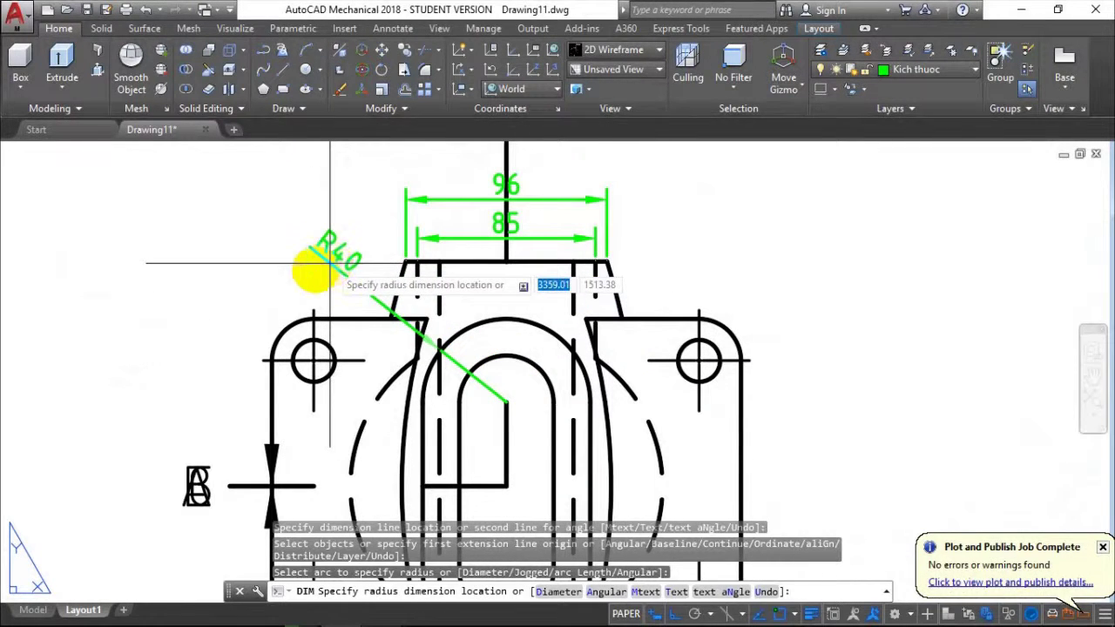
scroll(339, 263, down, 4)
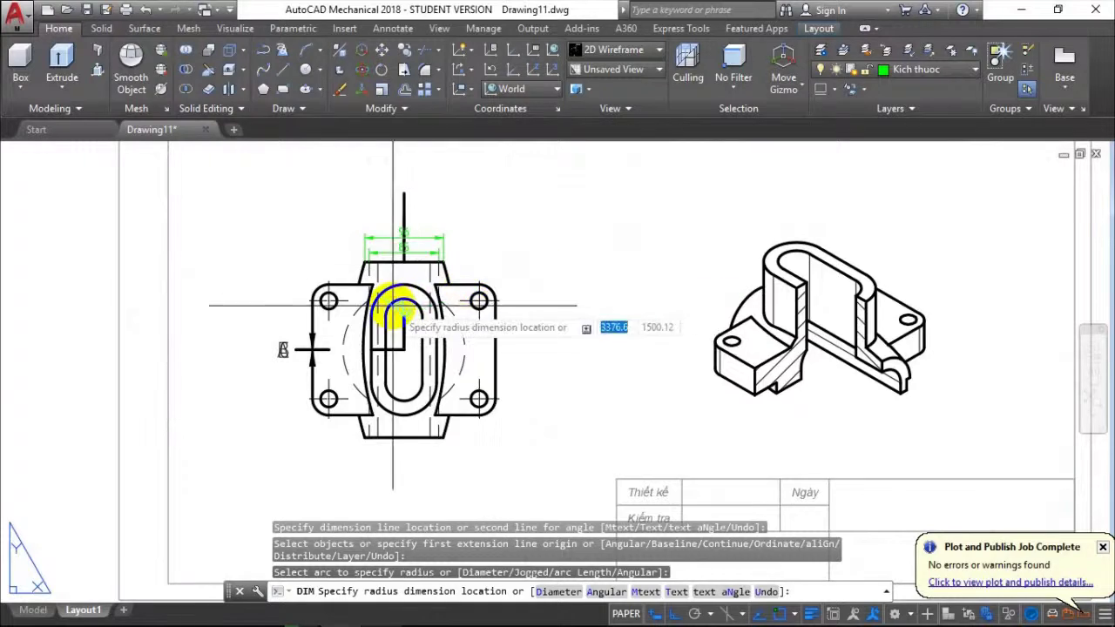
scroll(396, 303, up, 1)
scroll(397, 304, up, 3)
key(Escape)
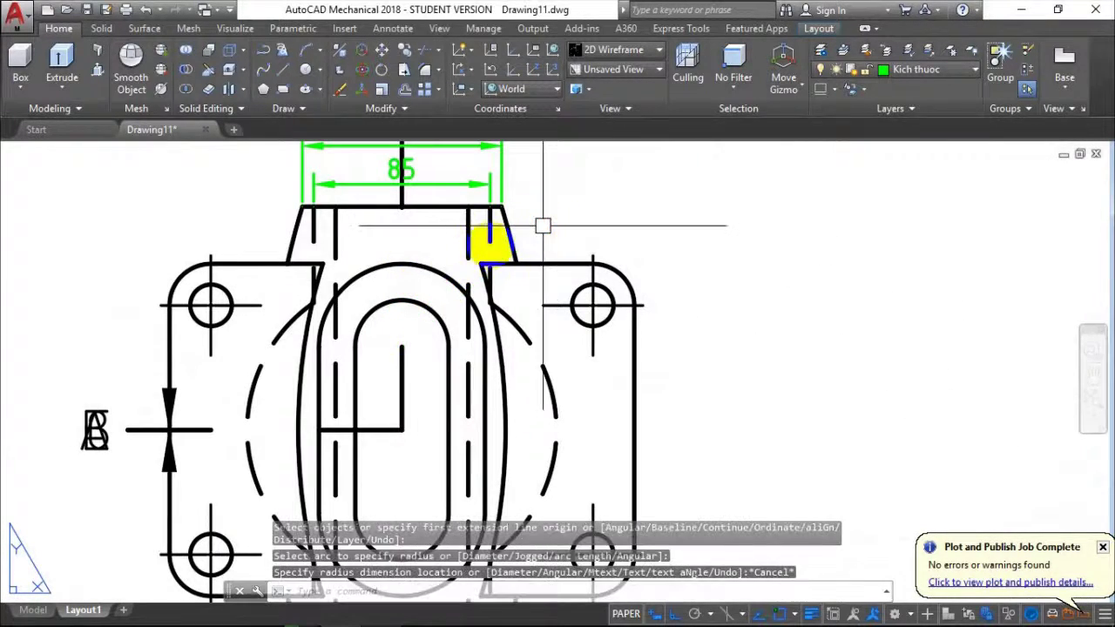
middle_drag(657, 351, 624, 309)
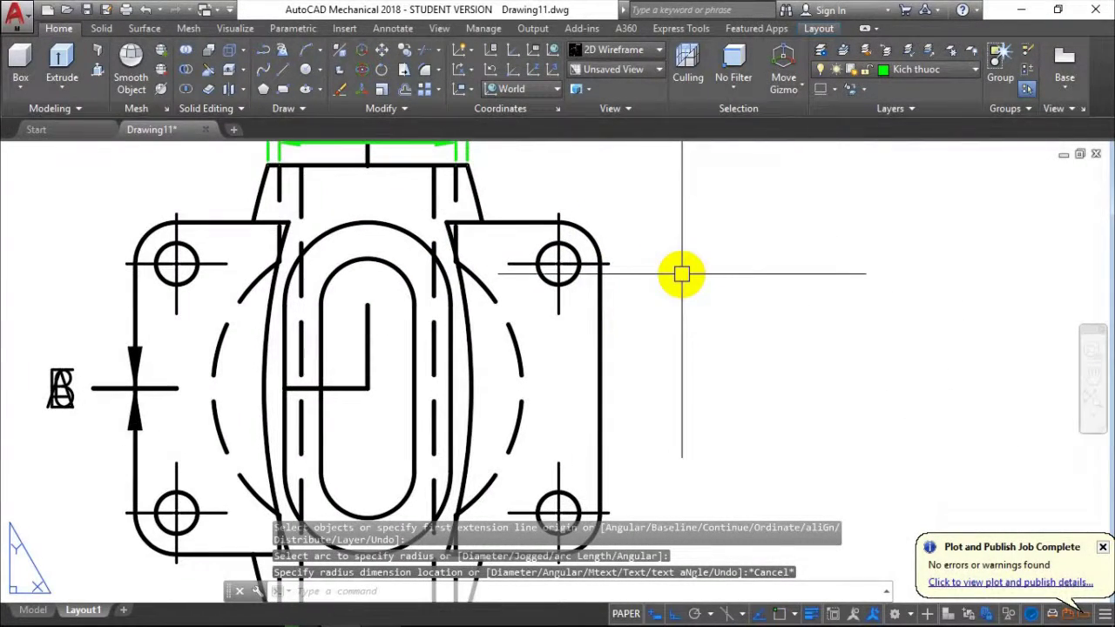
text(di)
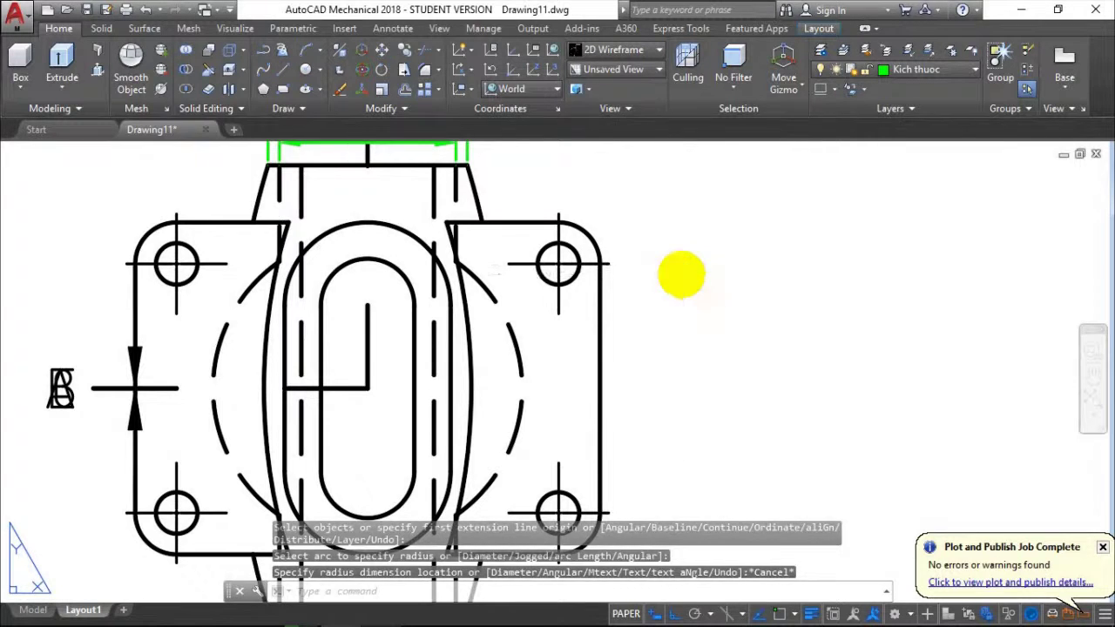
key(Return)
key(Return)
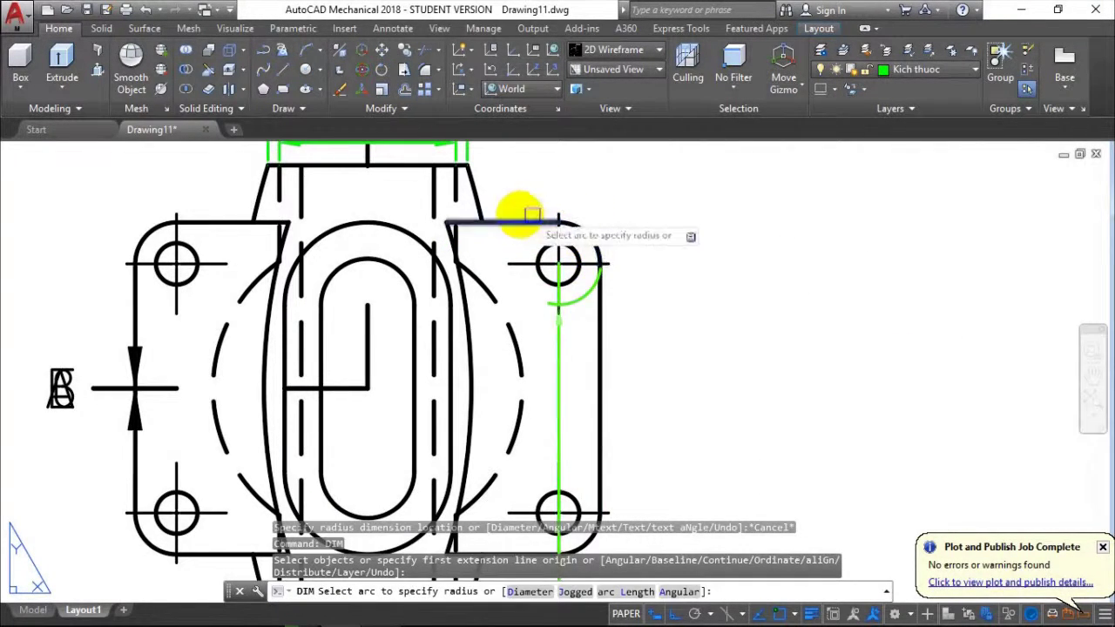
Dimension the upper-right rounded corner with an R20 radius
scroll(557, 219, up, 2)
scroll(580, 236, up, 2)
middle_drag(619, 219, 578, 314)
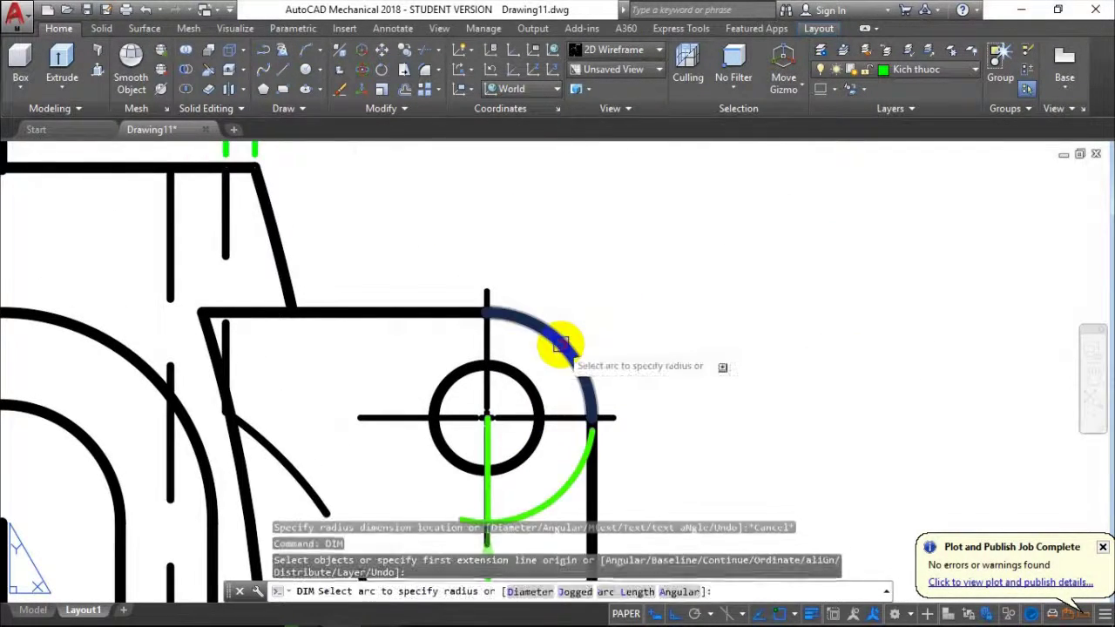
click(567, 342)
click(646, 258)
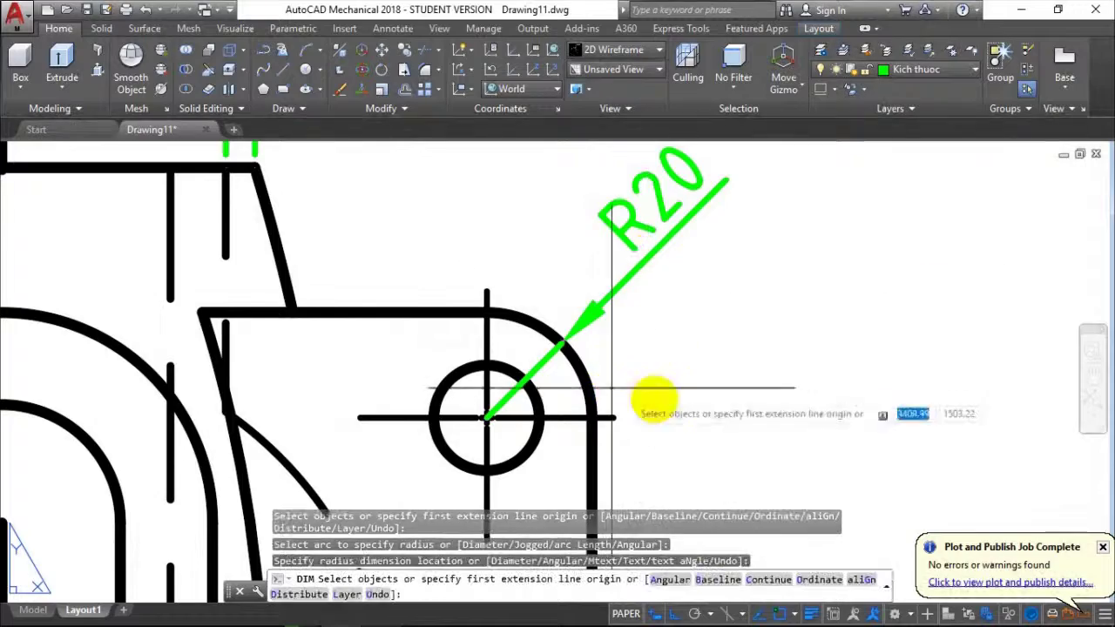
Dimension the upper-left hole with a Ø20 diameter placed at upper left
scroll(662, 392, down, 2)
scroll(739, 369, down, 2)
scroll(276, 384, up, 2)
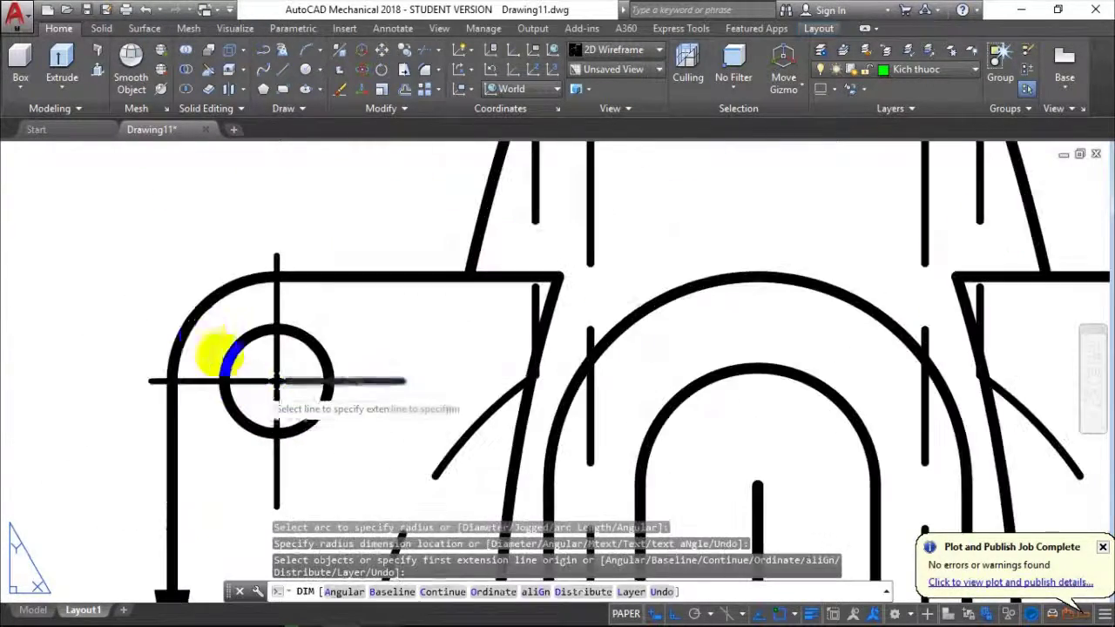
scroll(281, 423, up, 2)
click(290, 426)
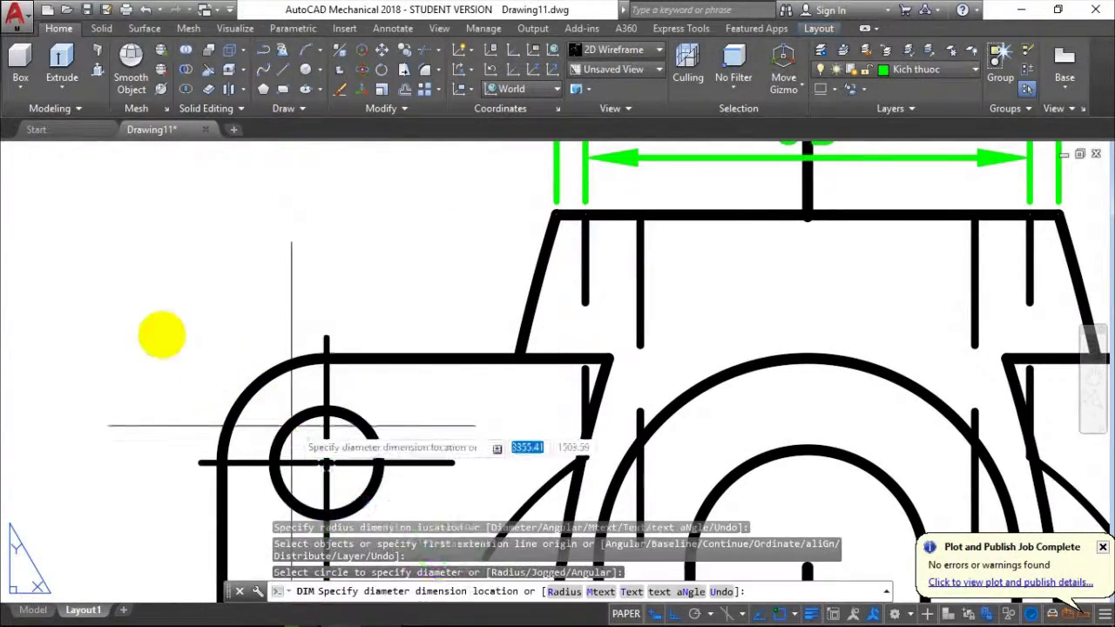
click(141, 319)
scroll(261, 314, down, 3)
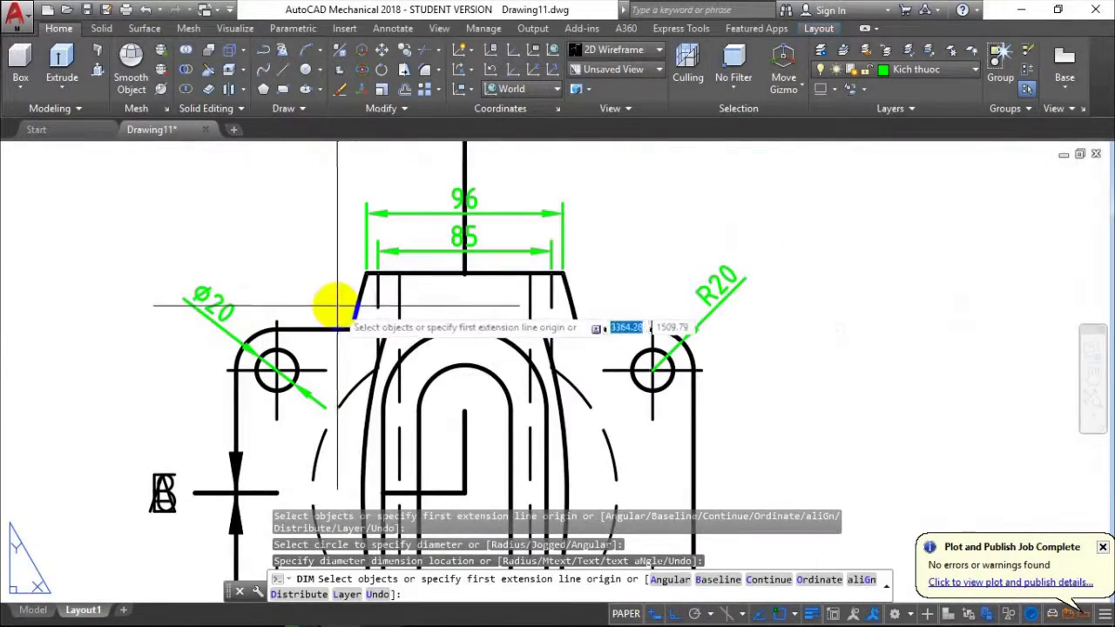
scroll(697, 401, down, 3)
scroll(523, 426, up, 1)
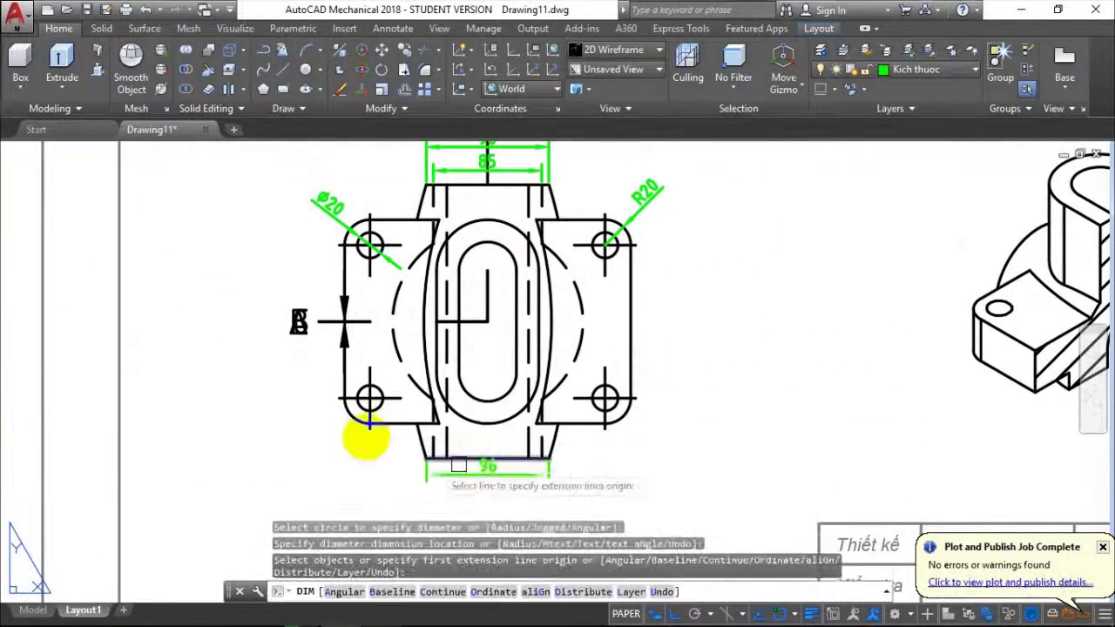
Snap the dimension origins to the left and right outer flange corners using Endpoint
scroll(342, 383, up, 2)
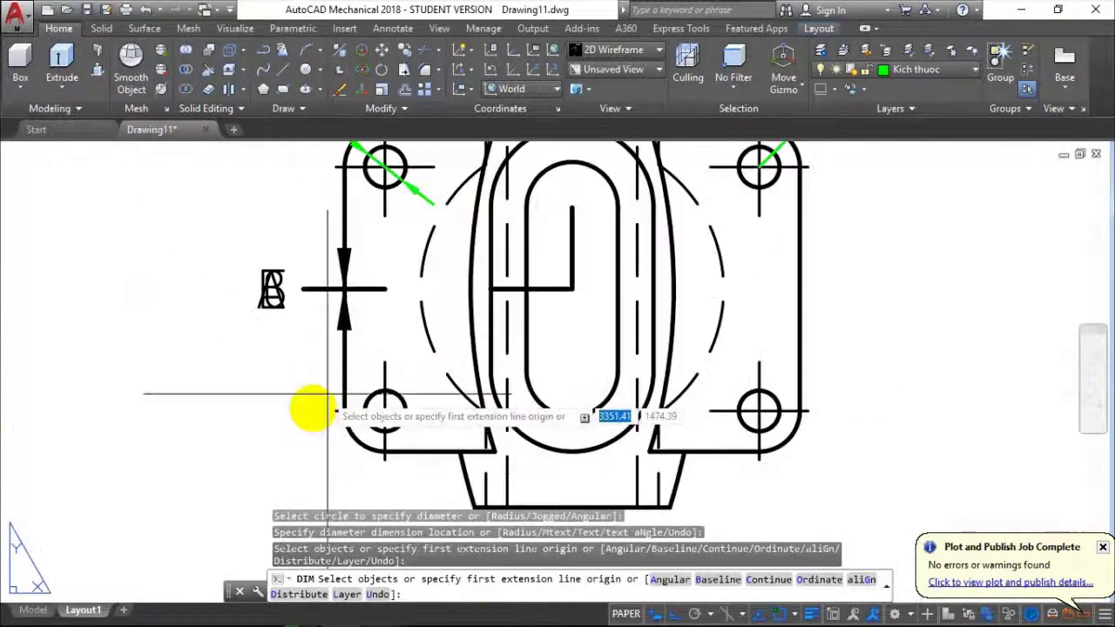
scroll(305, 406, up, 4)
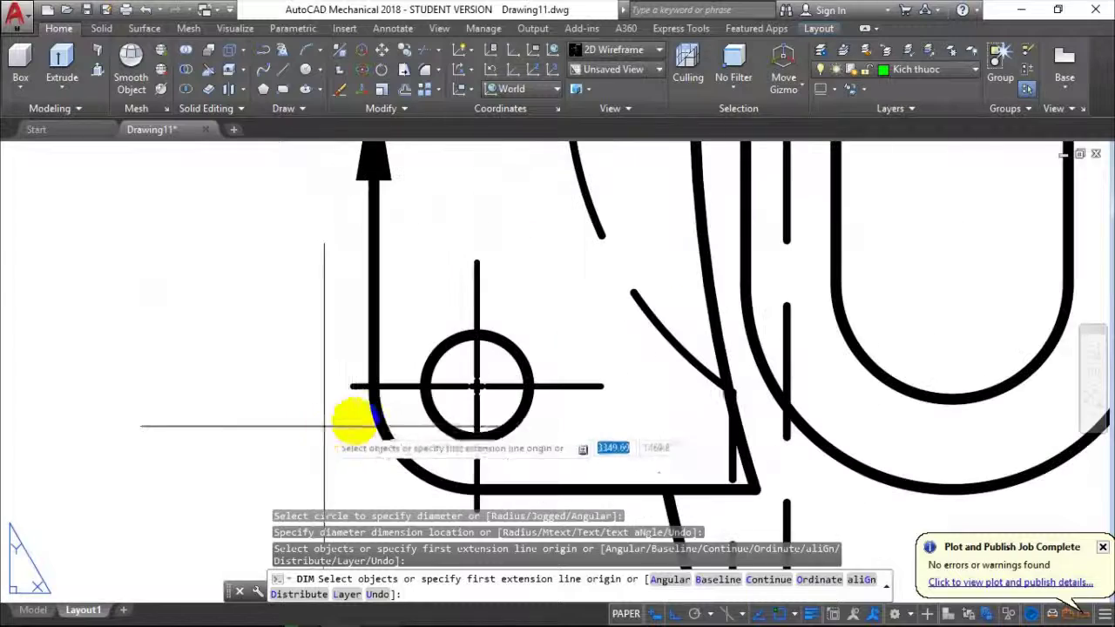
shift+right_click(370, 381)
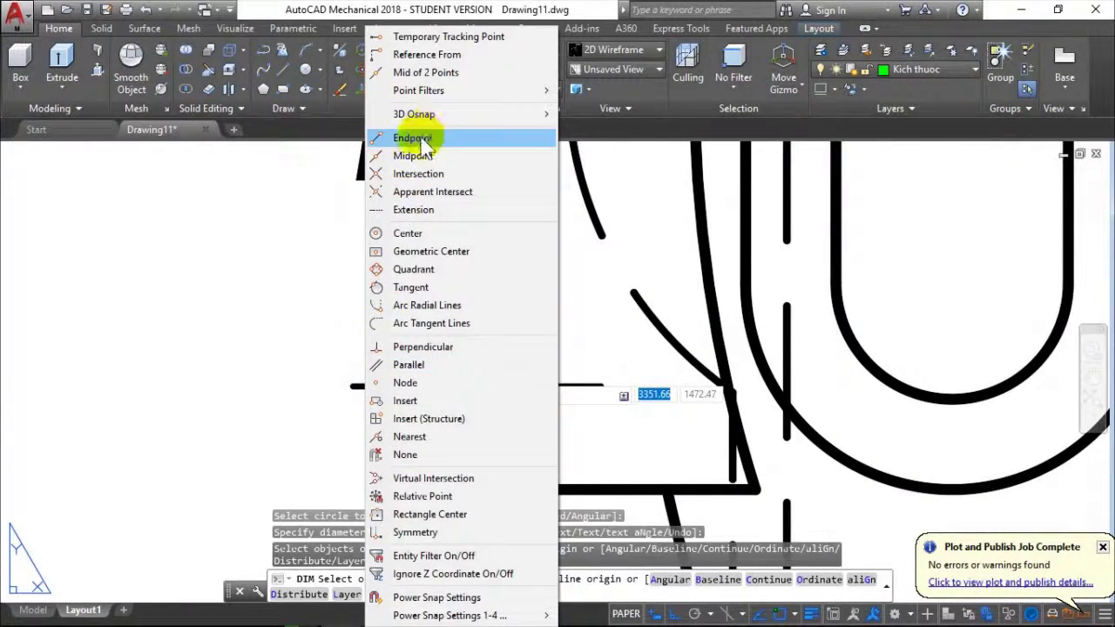
click(421, 139)
click(369, 383)
scroll(330, 390, down, 5)
scroll(540, 374, up, 3)
scroll(488, 391, up, 3)
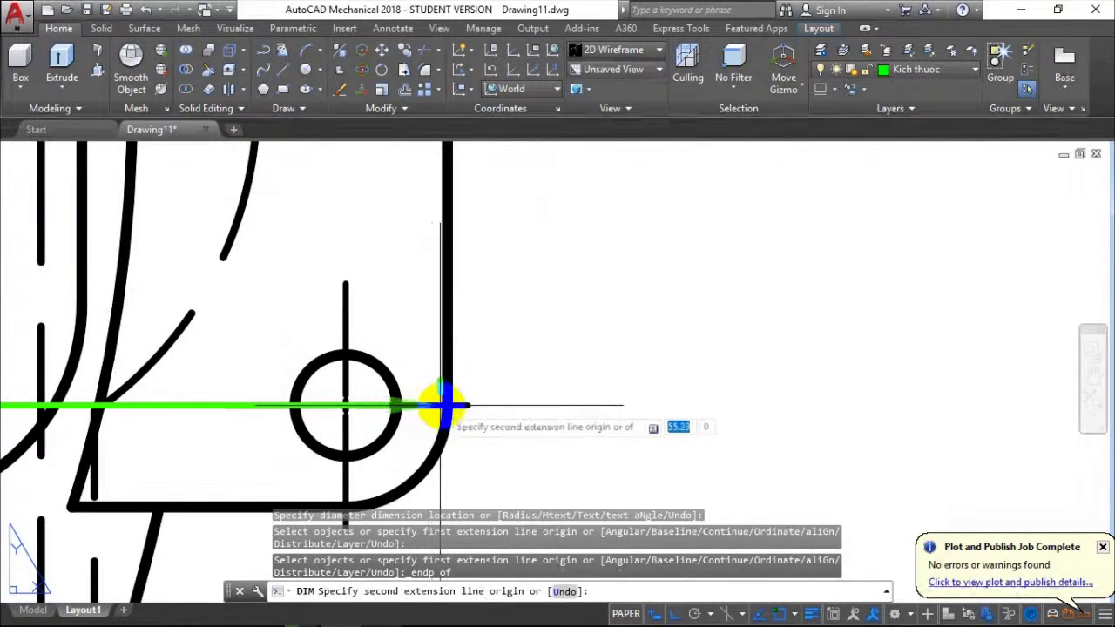
shift+right_click(444, 409)
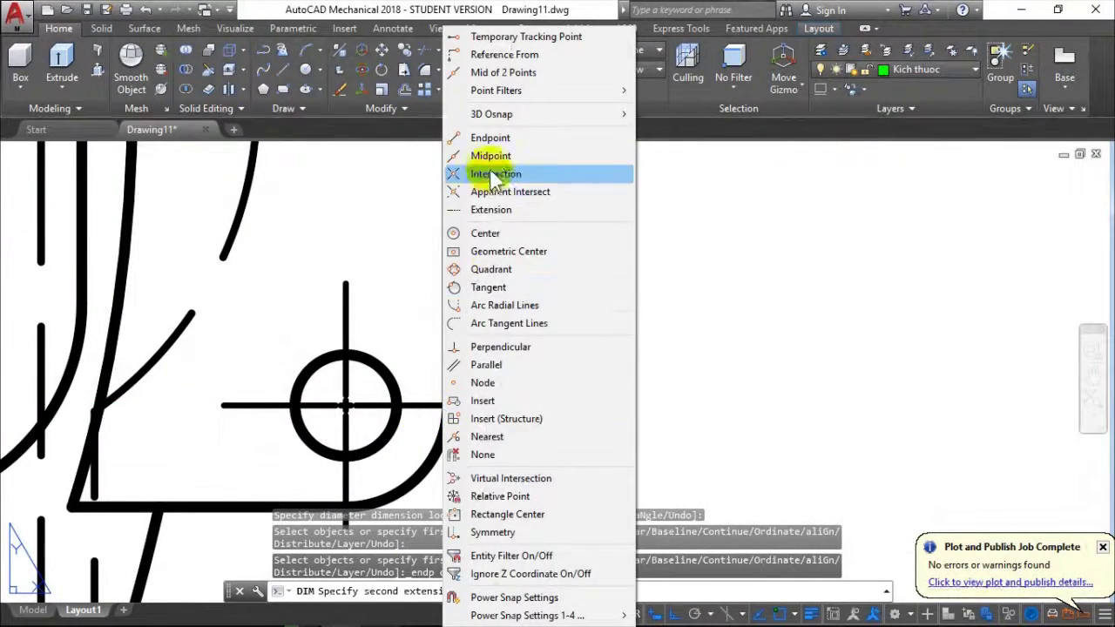
click(498, 137)
click(447, 402)
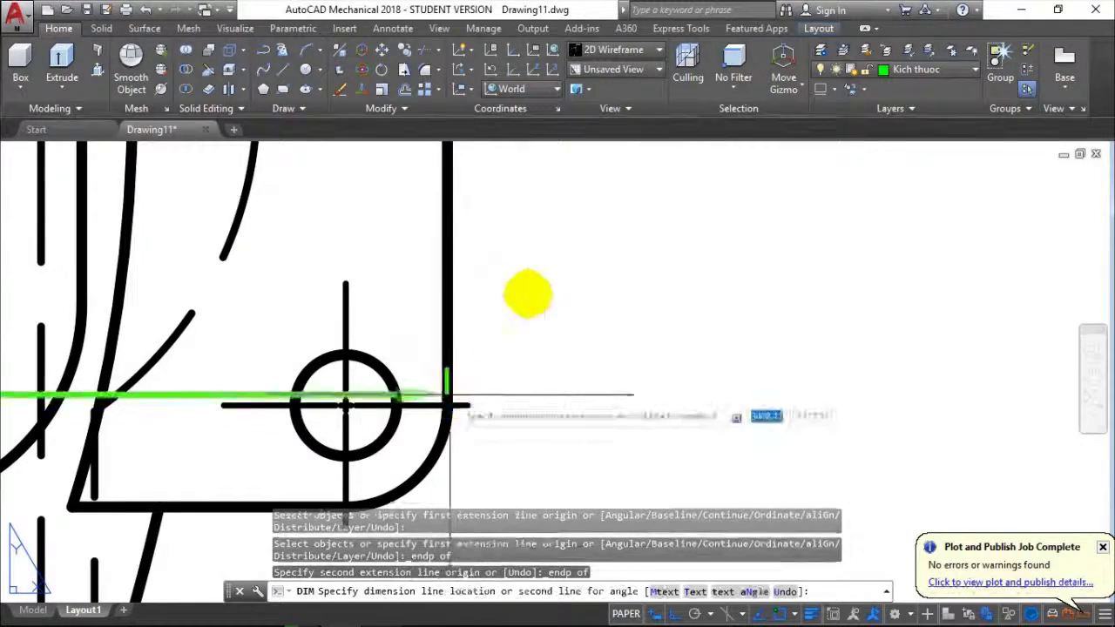
Place the 224 overall width dimension below the front view and end the chain
scroll(523, 294, down, 2)
scroll(530, 291, down, 2)
scroll(410, 443, down, 2)
middle_drag(453, 381, 469, 360)
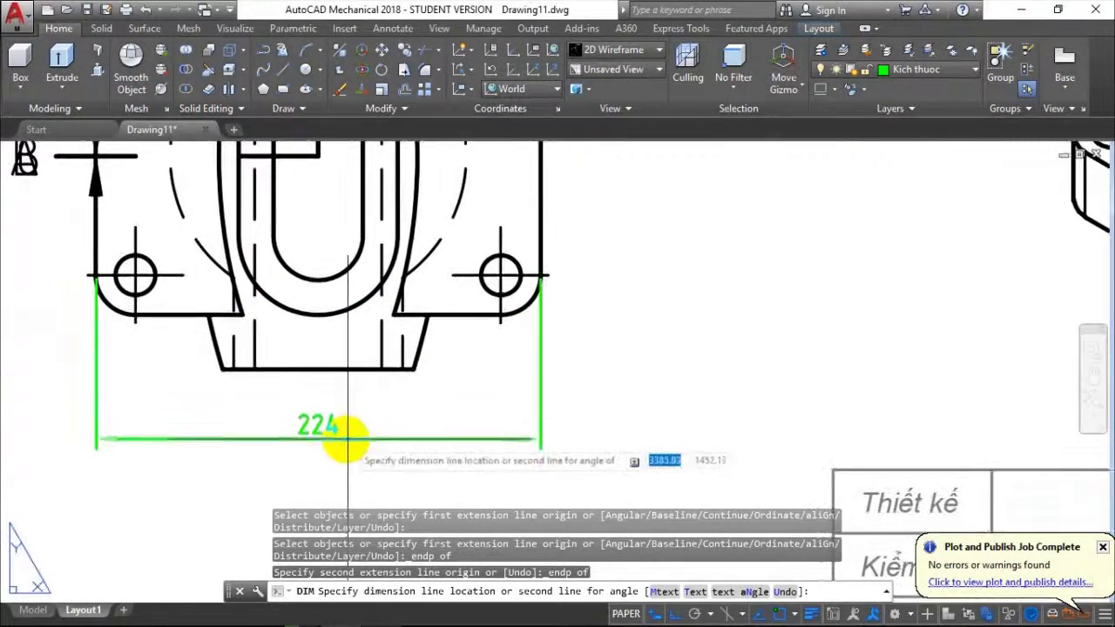
click(344, 438)
middle_drag(635, 284, 524, 454)
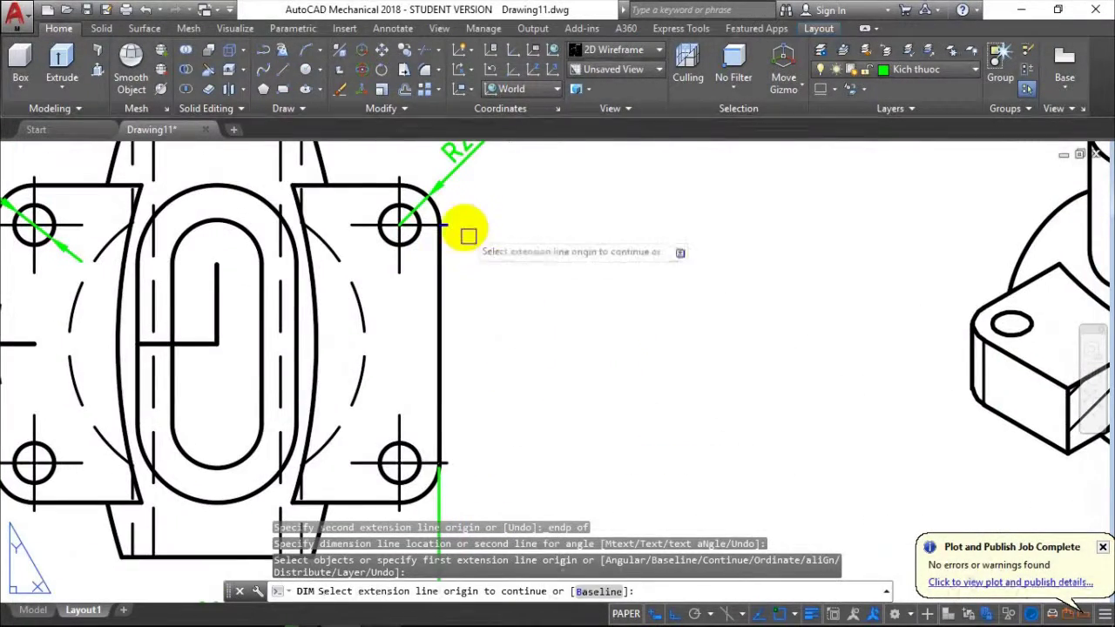
key(Return)
Frame the upper-right flange edge and call up the snap choices for the next point
scroll(369, 177, up, 3)
scroll(349, 187, up, 2)
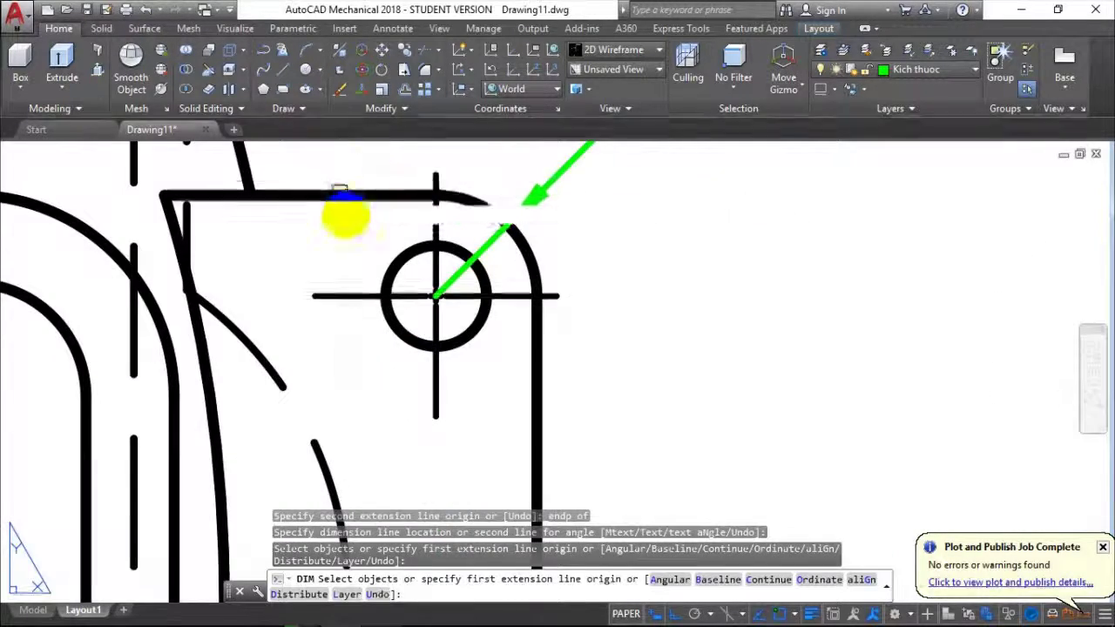
middle_drag(345, 218, 381, 291)
shift+right_click(383, 294)
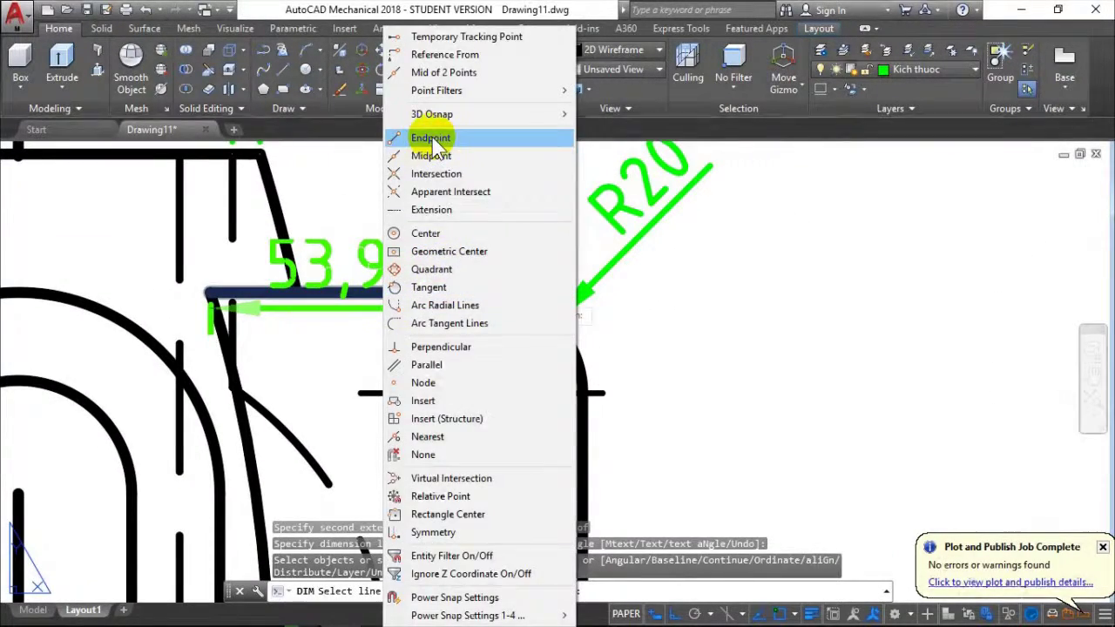
Snap points on the flange edge and a lower-right intersection, producing an unwanted angle dimension
click(429, 139)
click(481, 290)
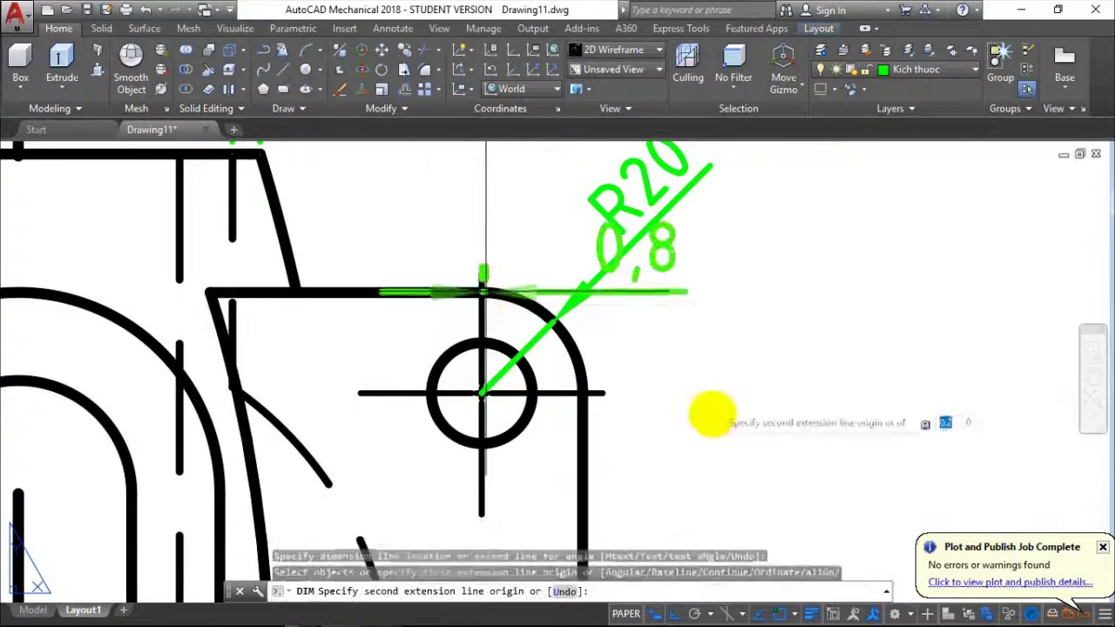
scroll(709, 418, down, 5)
middle_drag(652, 406, 616, 372)
scroll(616, 372, up, 5)
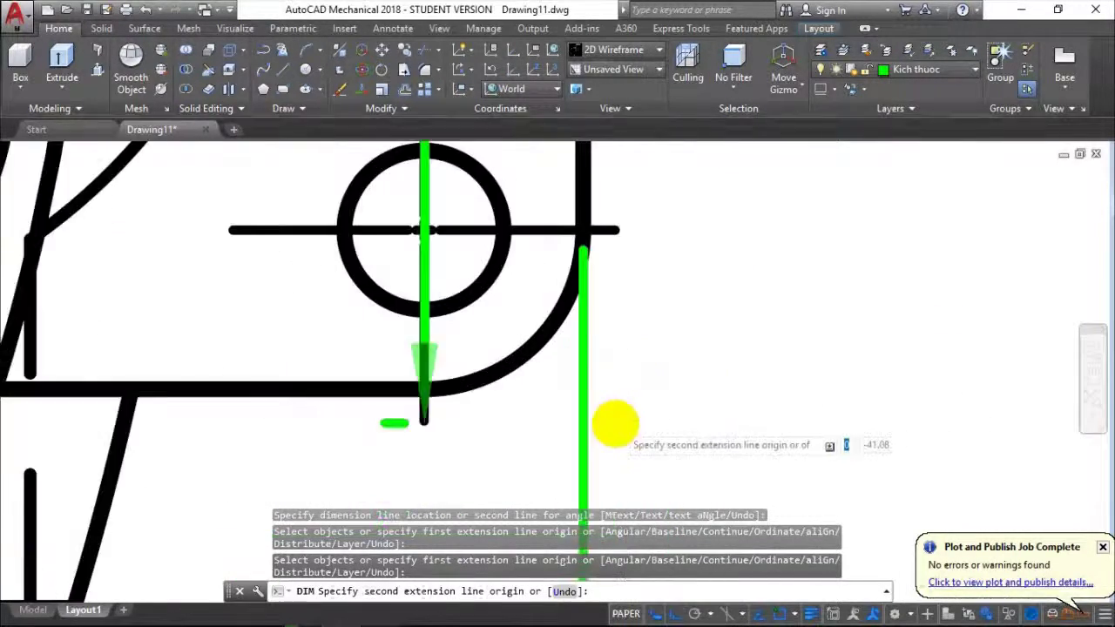
scroll(615, 427, up, 5)
middle_drag(293, 311, 527, 438)
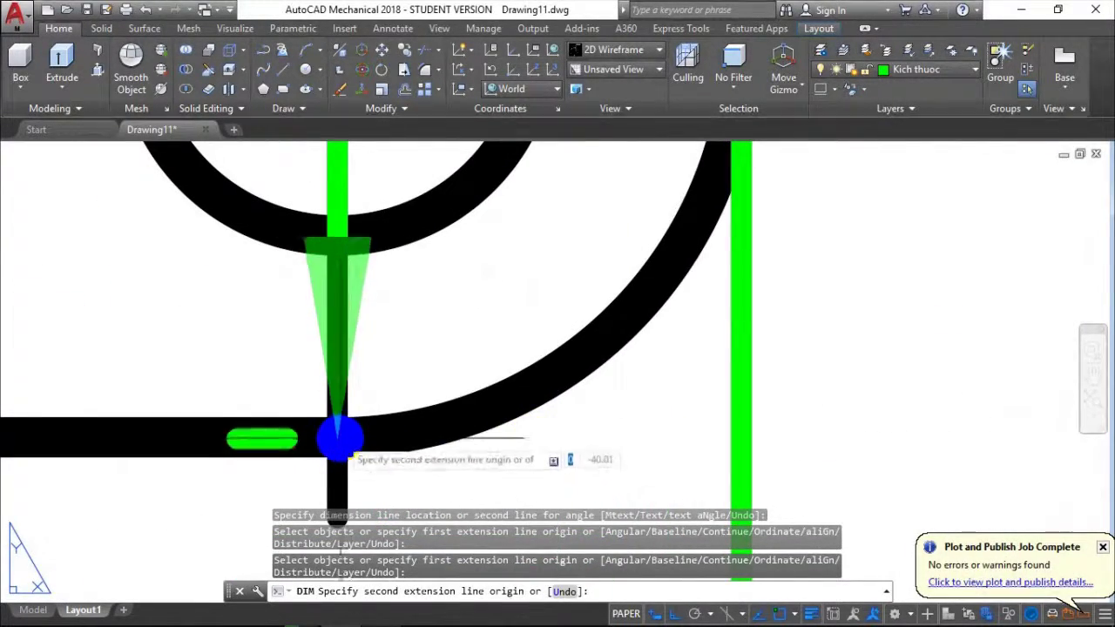
shift+right_click(348, 446)
click(417, 177)
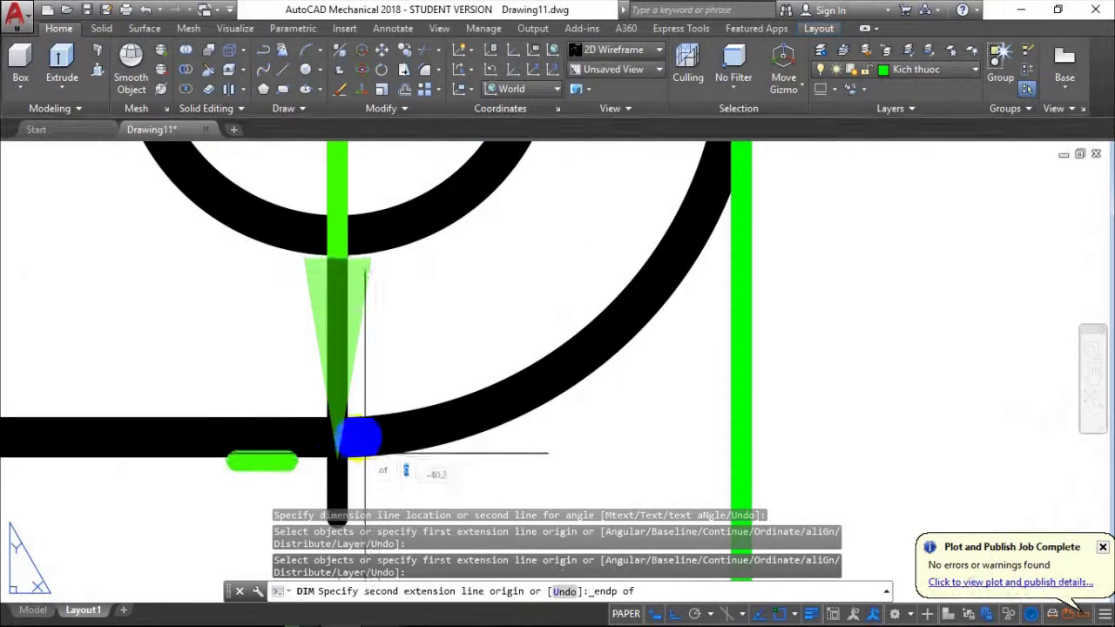
click(336, 427)
scroll(428, 376, down, 2)
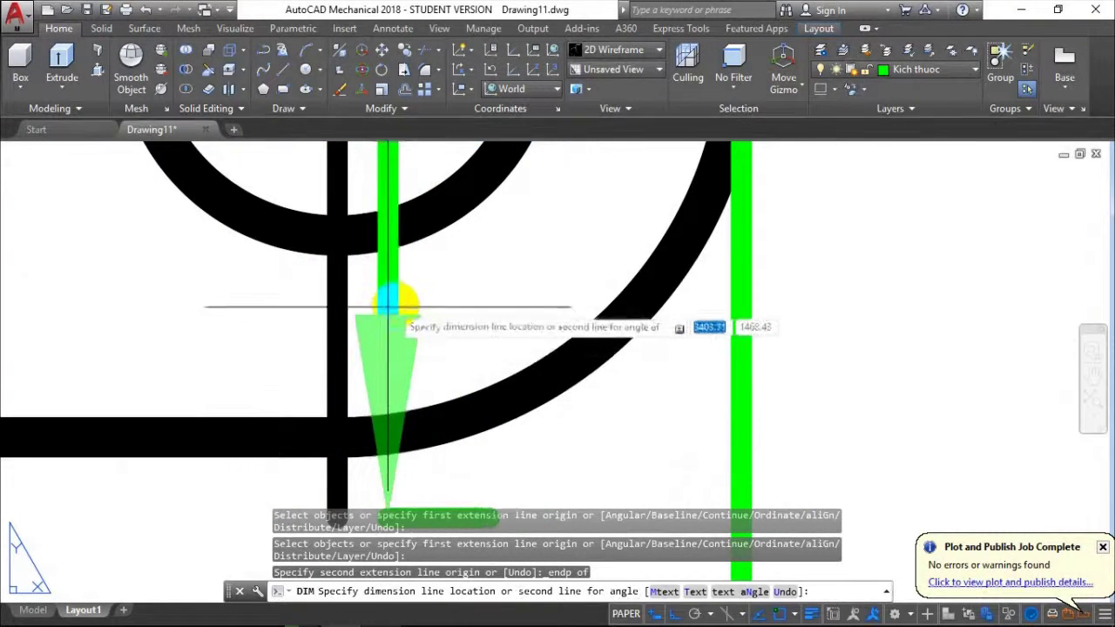
scroll(386, 299, down, 3)
scroll(360, 326, up, 2)
scroll(362, 325, up, 4)
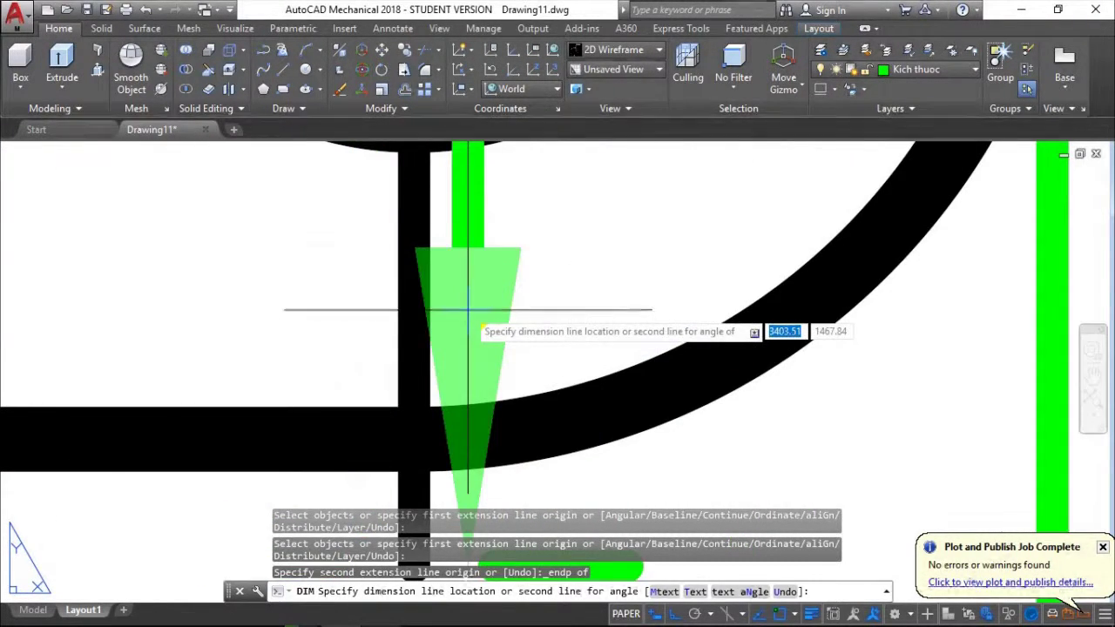
Cancel the stray angle dimension and restart DIM
key(Escape)
scroll(463, 360, down, 2)
scroll(617, 316, down, 2)
middle_drag(617, 316, 615, 474)
scroll(620, 370, down, 3)
middle_drag(645, 323, 615, 389)
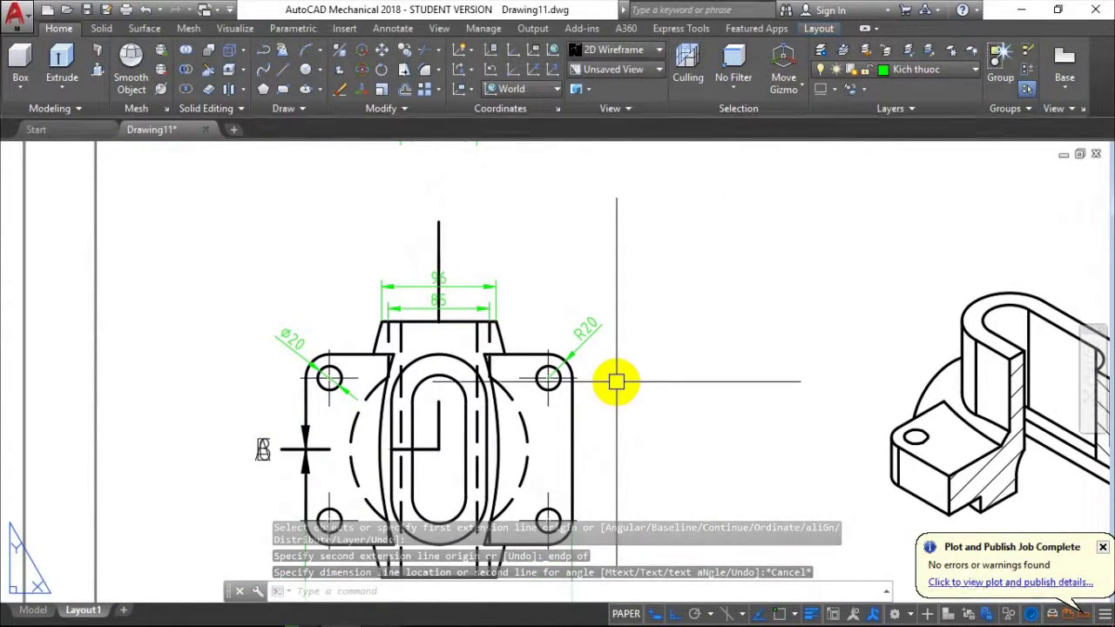
key(Return)
scroll(492, 331, up, 5)
scroll(470, 339, up, 2)
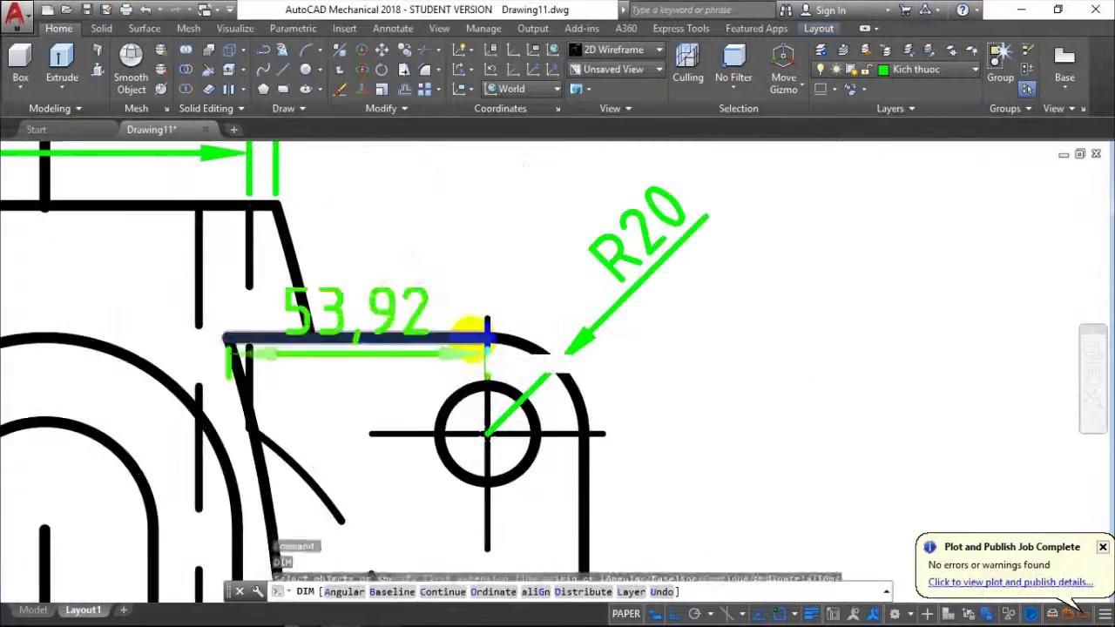
scroll(471, 342, up, 2)
key(Return)
Snap the 160 dimension's origins to the right lug's top and bottom corners
shift+right_click(491, 323)
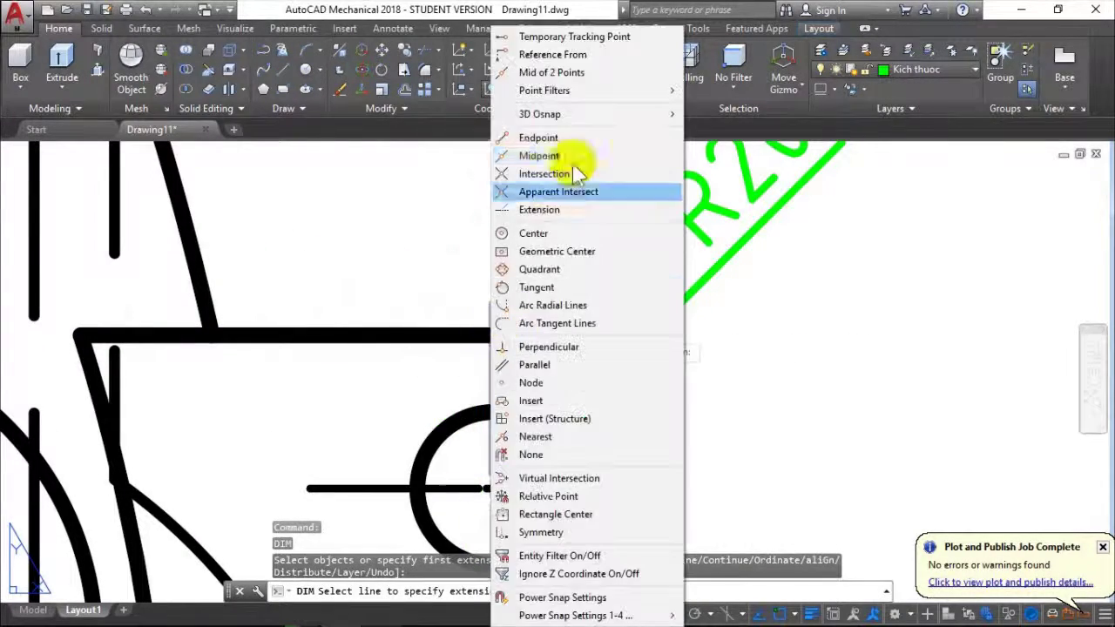
click(538, 137)
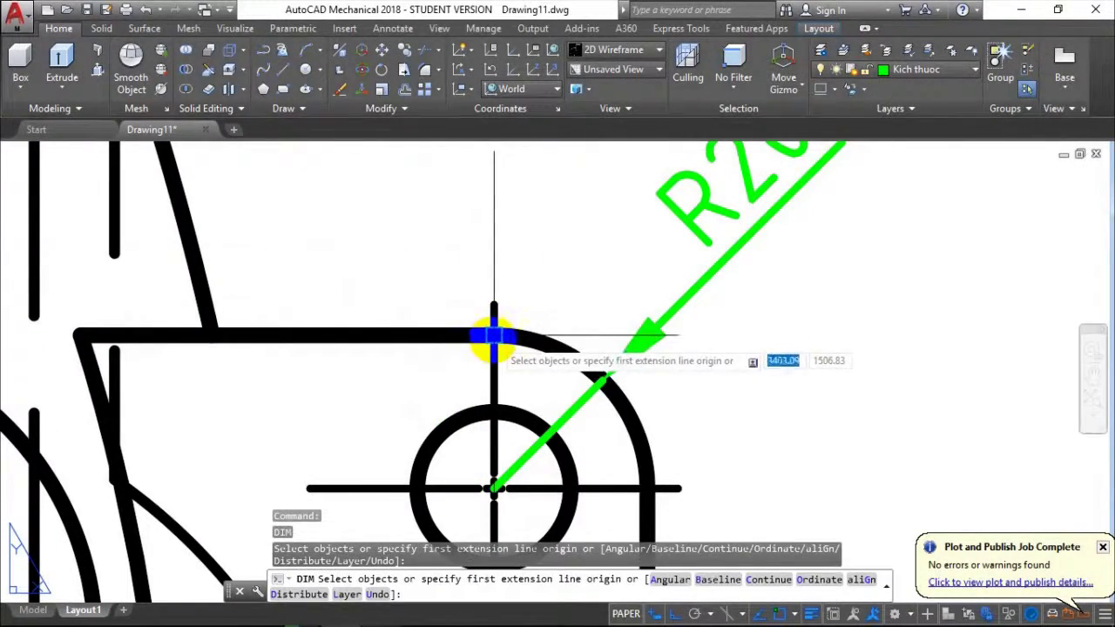
click(487, 323)
middle_drag(487, 323, 527, 294)
scroll(567, 386, down, 5)
scroll(552, 323, up, 2)
scroll(535, 331, up, 3)
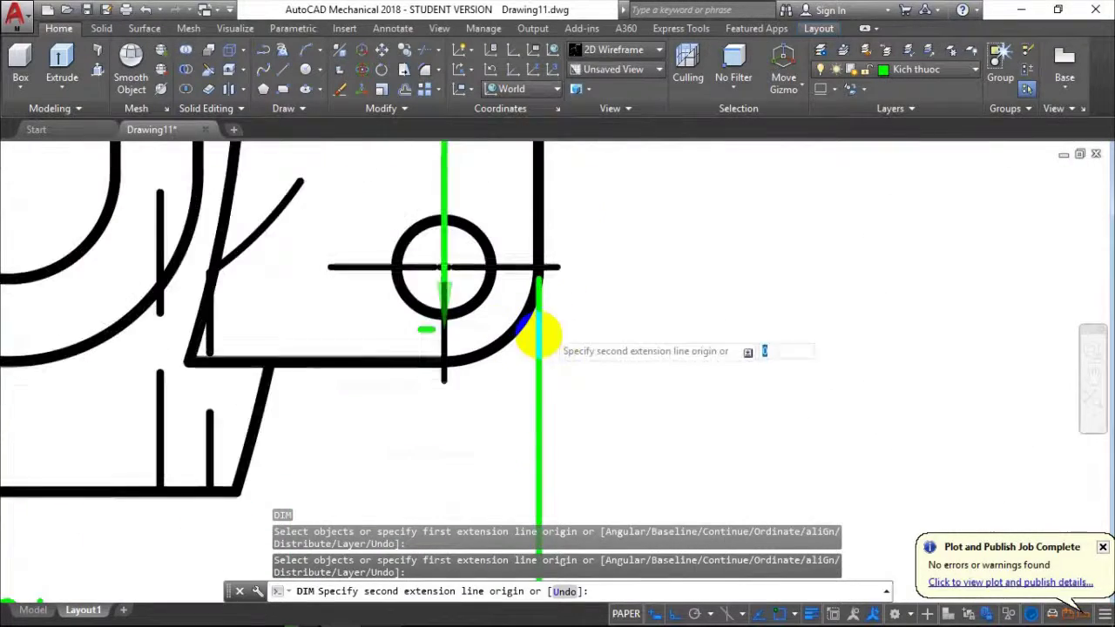
scroll(470, 366, up, 1)
scroll(411, 399, up, 3)
shift+right_click(272, 335)
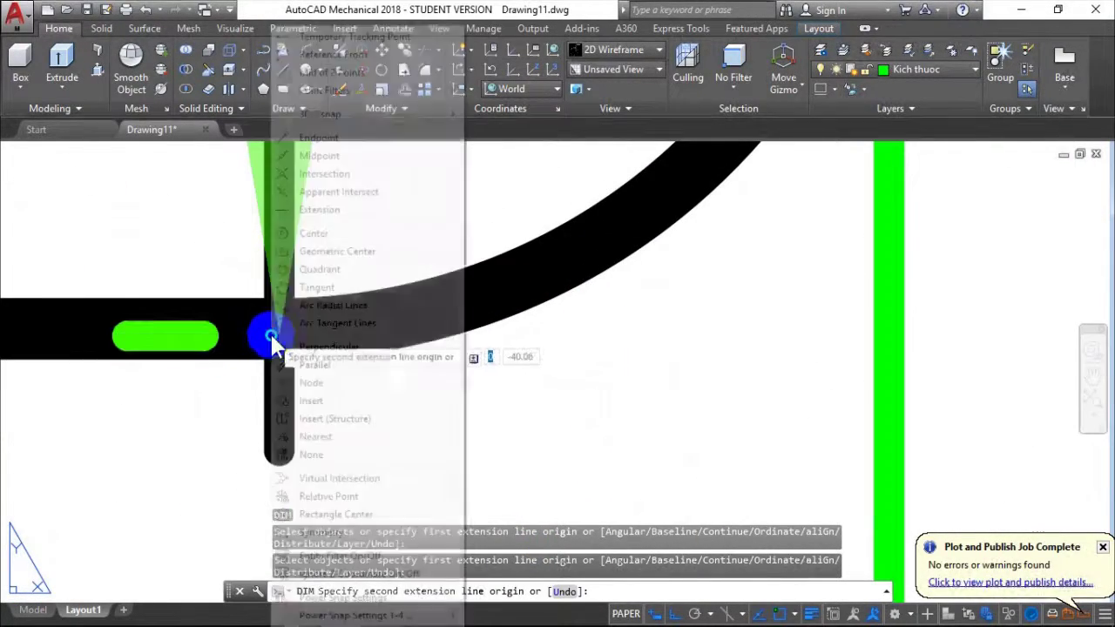
click(331, 137)
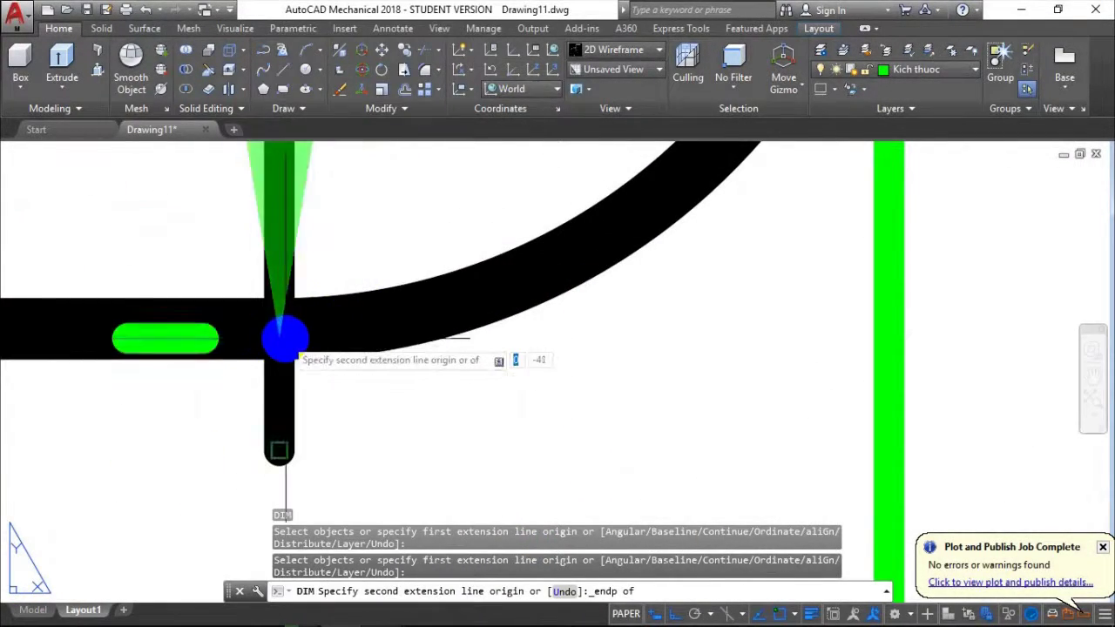
click(280, 326)
scroll(443, 274, down, 3)
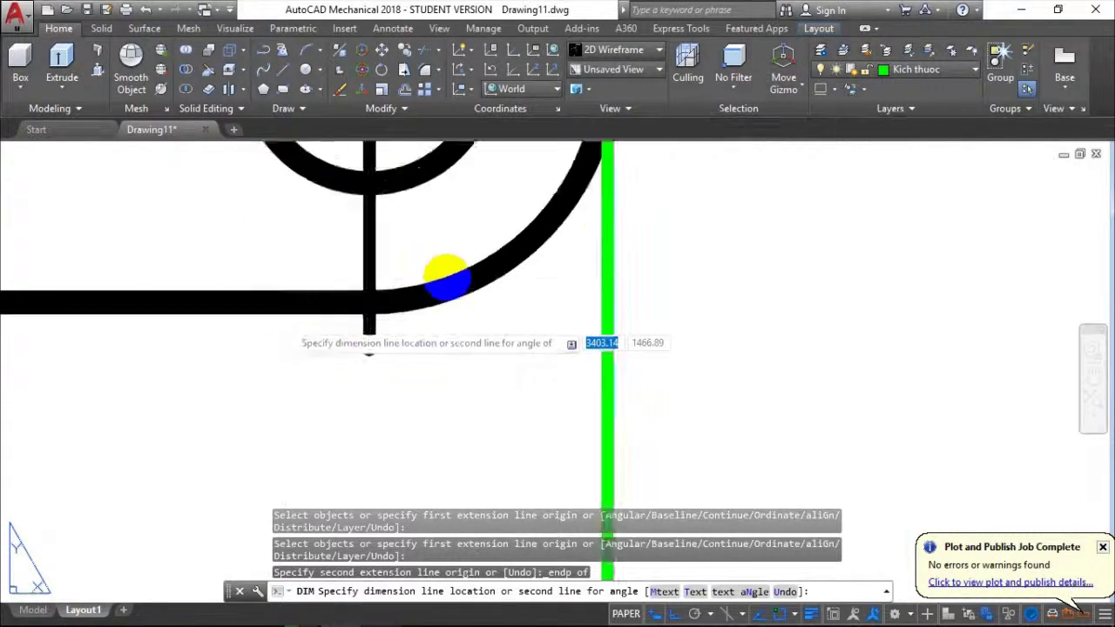
scroll(615, 232, down, 3)
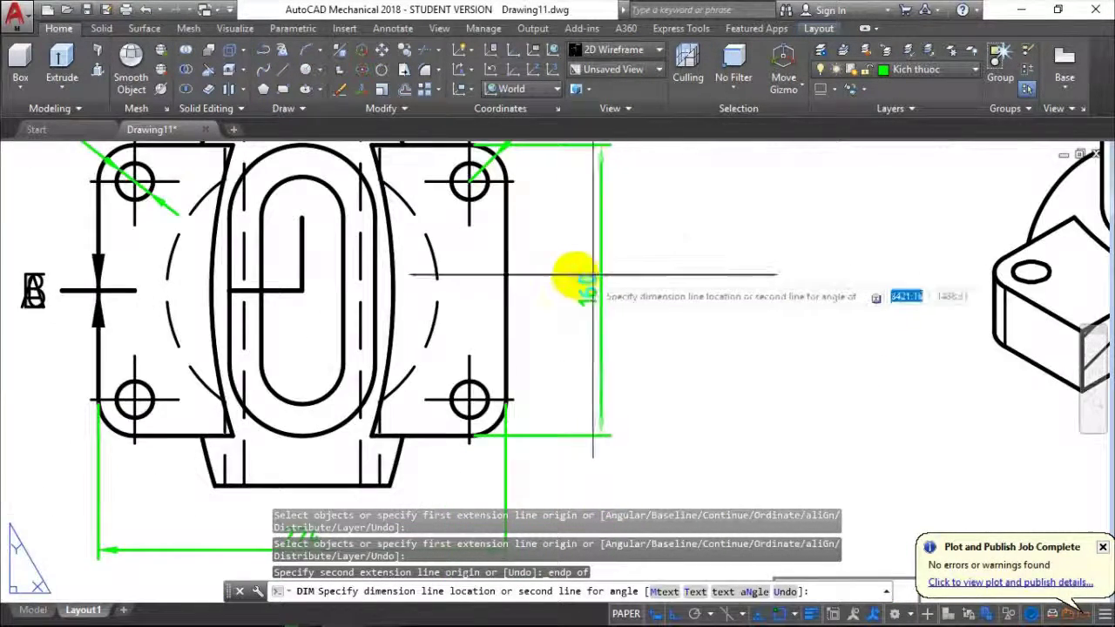
scroll(573, 275, down, 4)
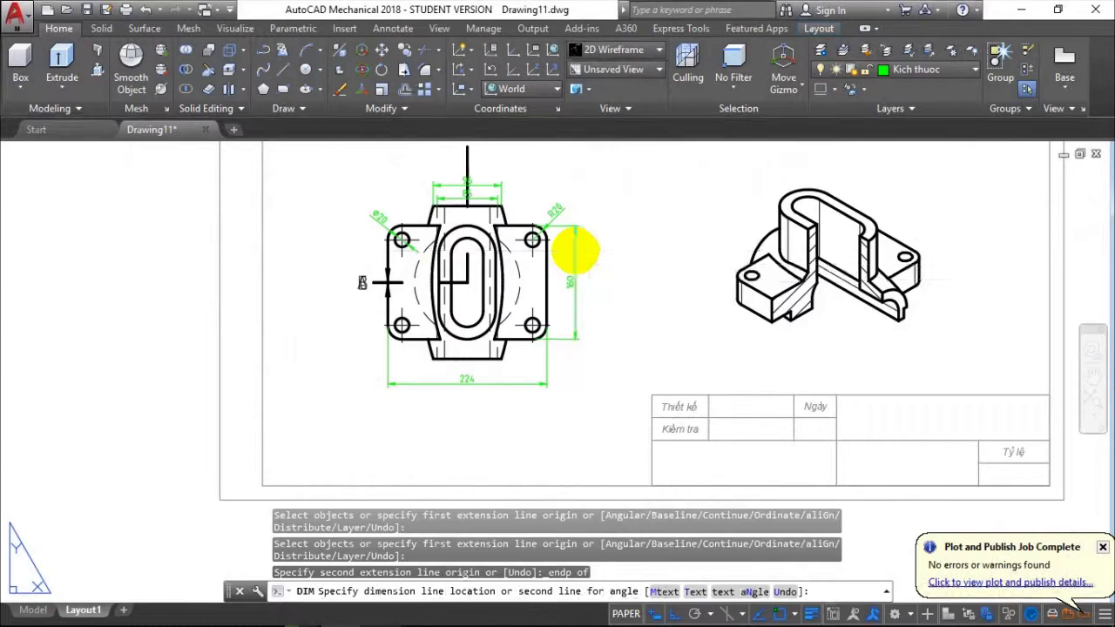
Place the 160 height dimension to the right of the lug
click(575, 251)
scroll(488, 207, up, 2)
scroll(478, 199, up, 3)
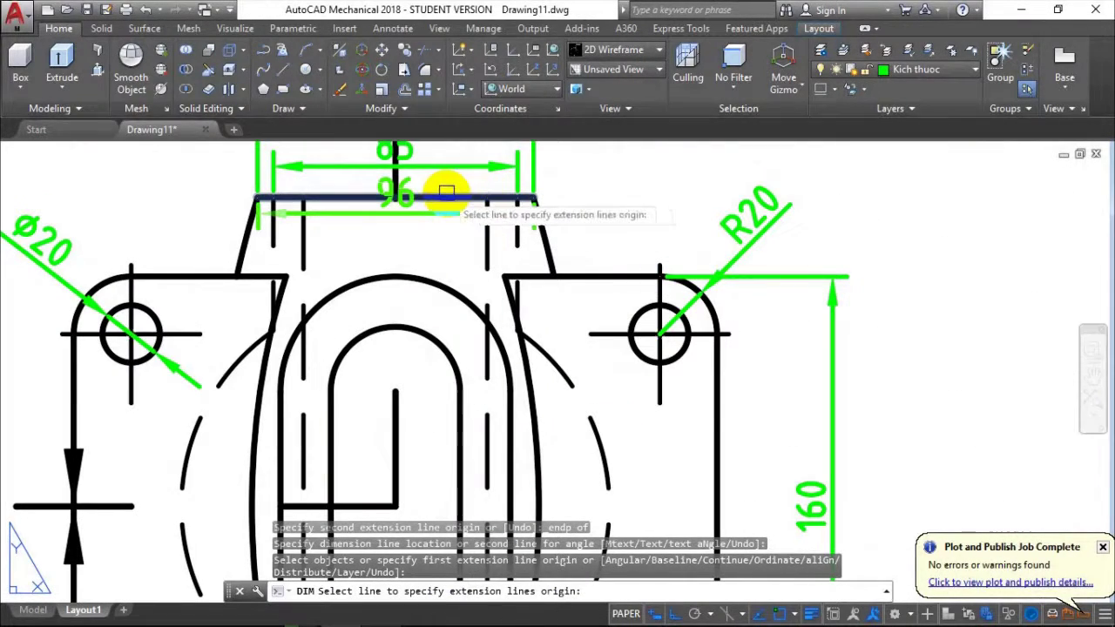
scroll(542, 186, up, 2)
scroll(535, 187, up, 2)
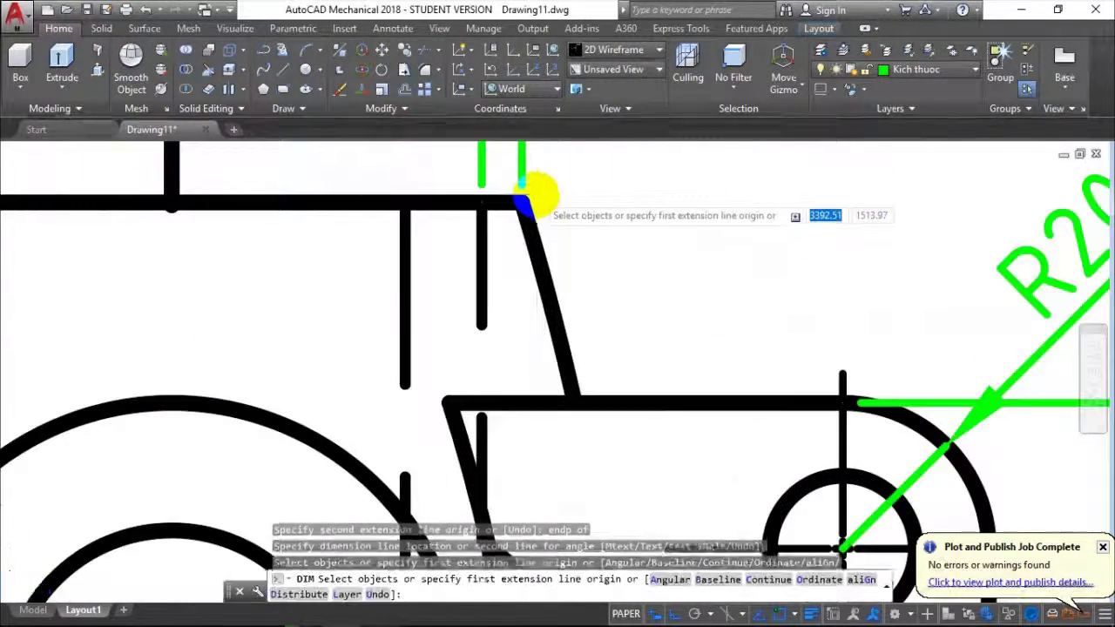
scroll(497, 304, up, 2)
Snap the 215 height dimension's first origin to the part's top-right corner
click(477, 302)
shift+right_click(474, 304)
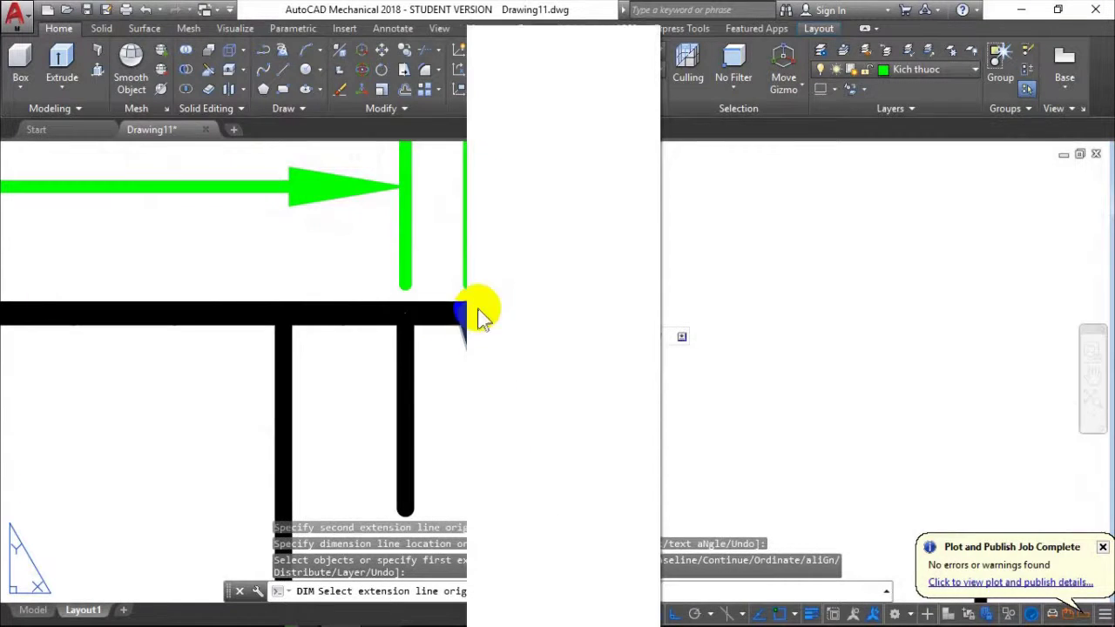
click(535, 140)
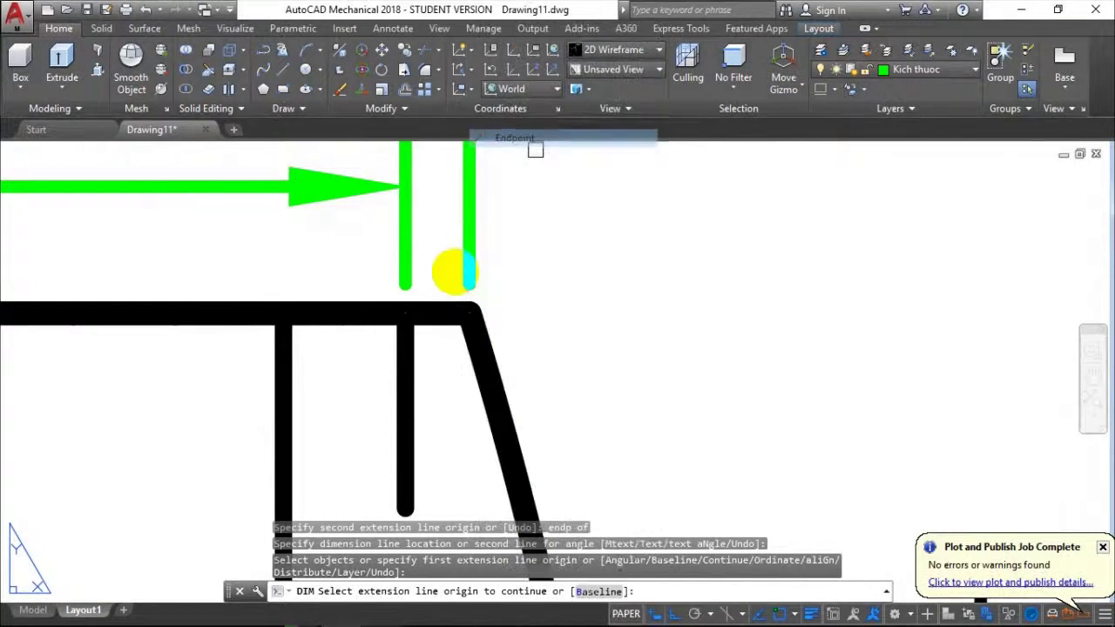
click(468, 302)
click(468, 311)
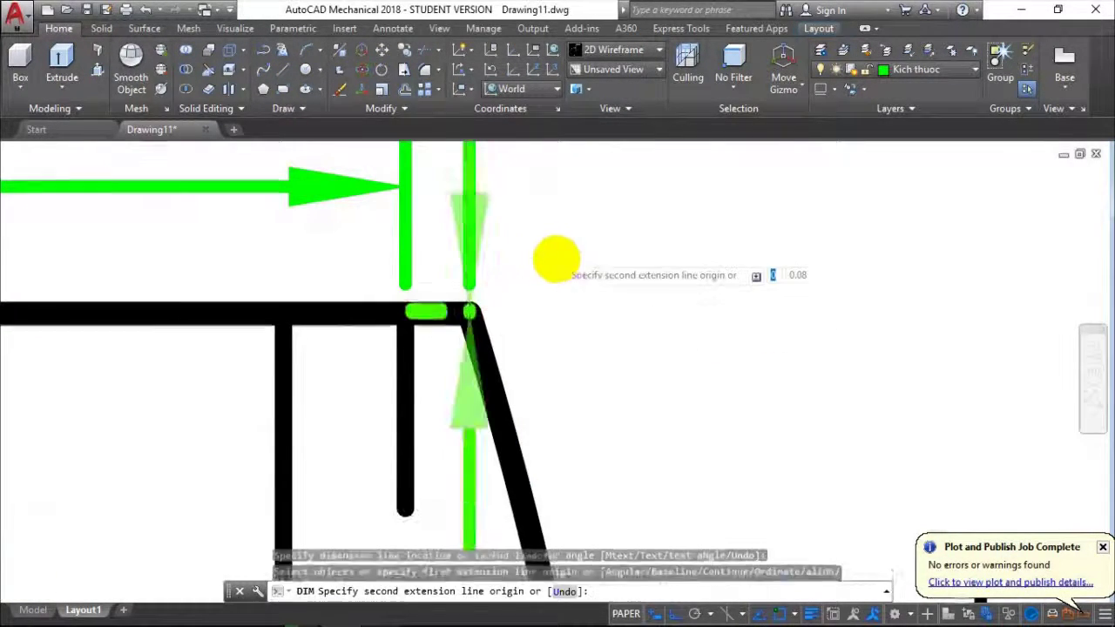
scroll(555, 256, down, 3)
scroll(580, 279, down, 2)
scroll(592, 443, up, 1)
scroll(588, 420, up, 3)
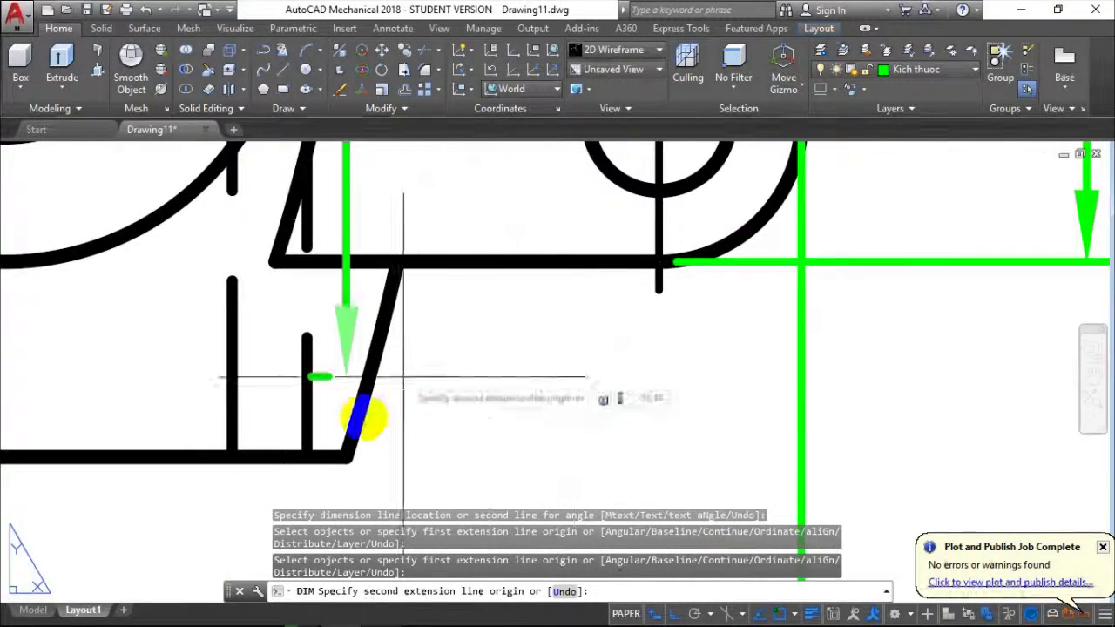
scroll(323, 447, up, 2)
scroll(331, 453, up, 2)
Snap the second origin to the bottom corner and place the 215 beside the 160
shift+right_click(351, 454)
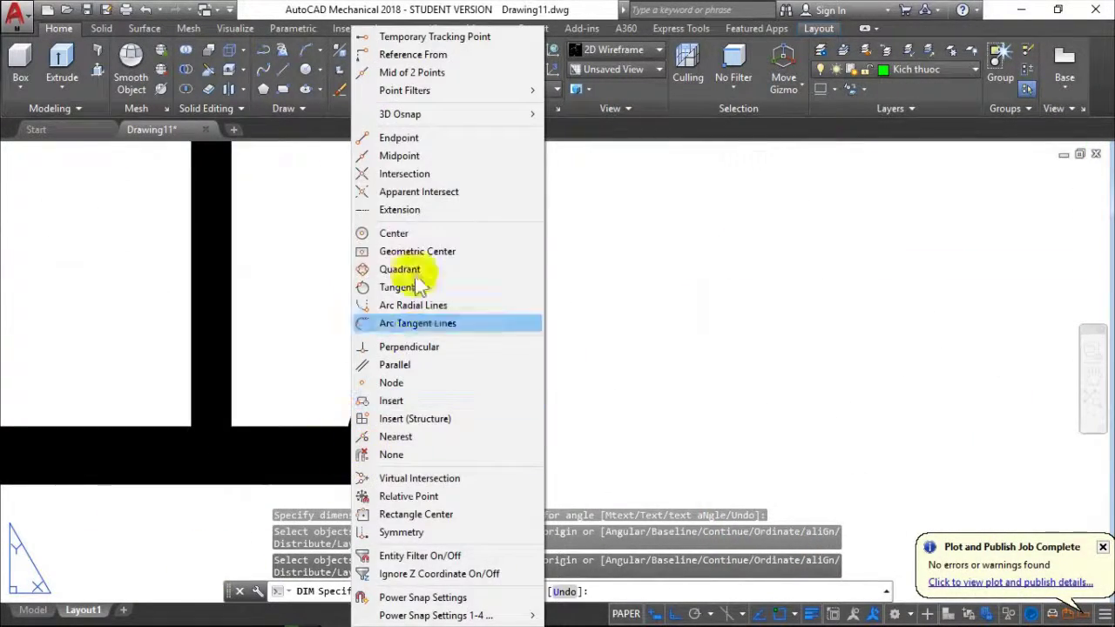
click(398, 141)
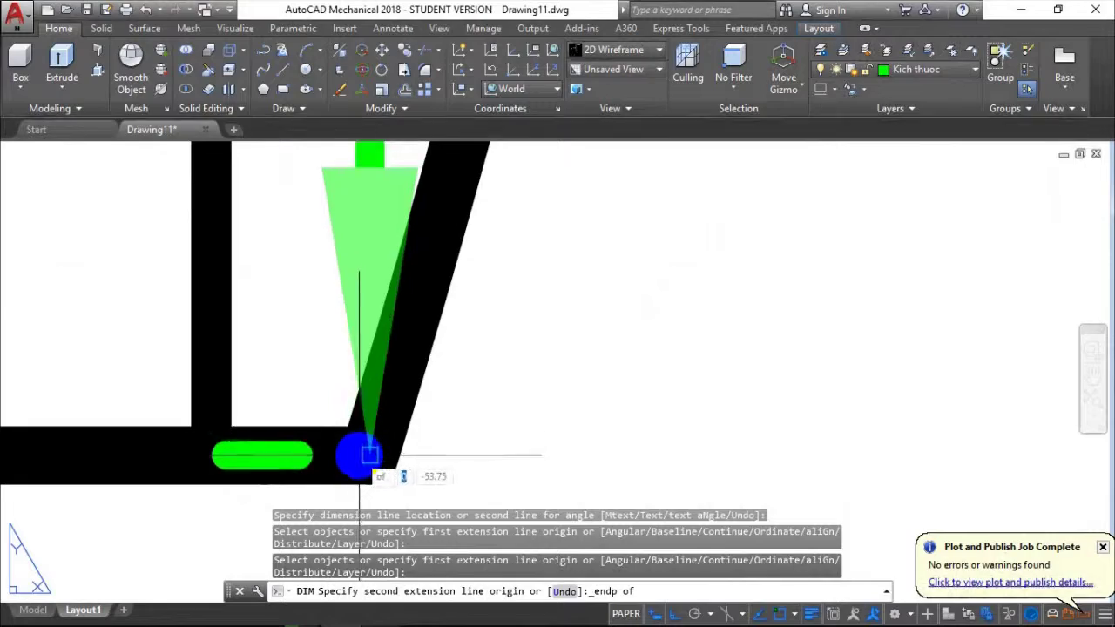
click(361, 446)
scroll(495, 357, down, 2)
scroll(589, 267, down, 3)
scroll(530, 291, up, 1)
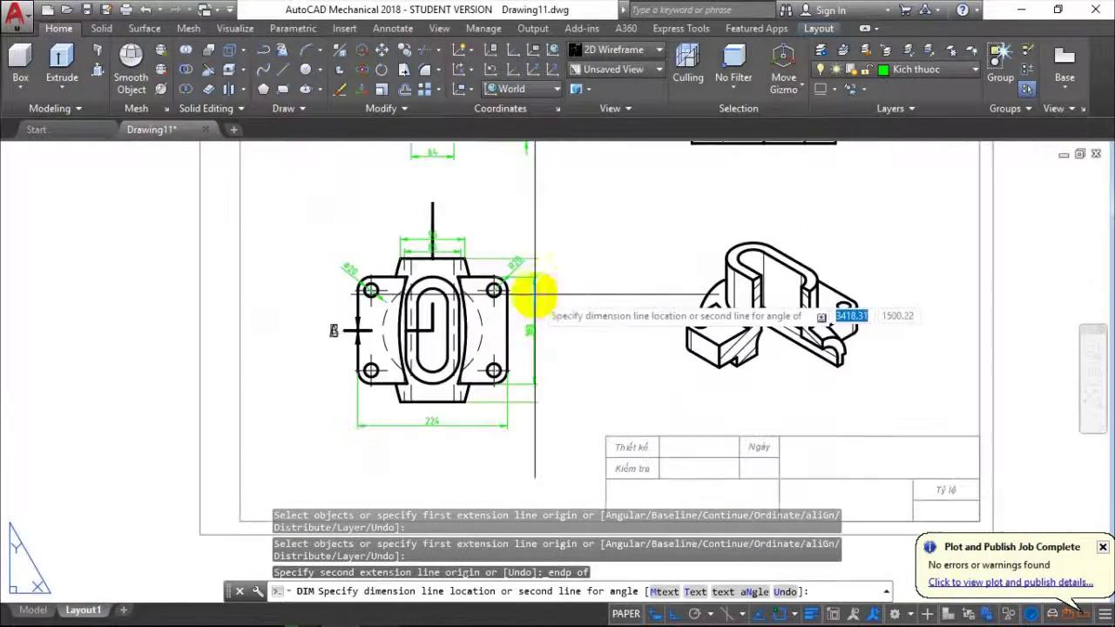
scroll(540, 306, up, 2)
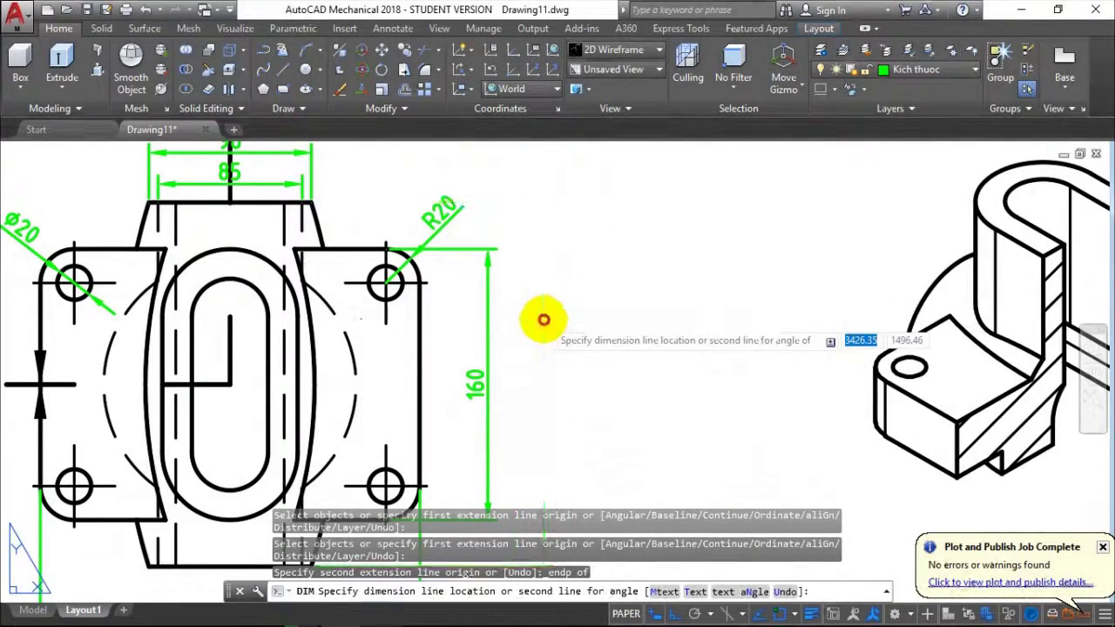
click(537, 315)
Cancel an accidental 4,51 dimension started near the R20 label
scroll(447, 174, up, 3)
scroll(405, 275, up, 2)
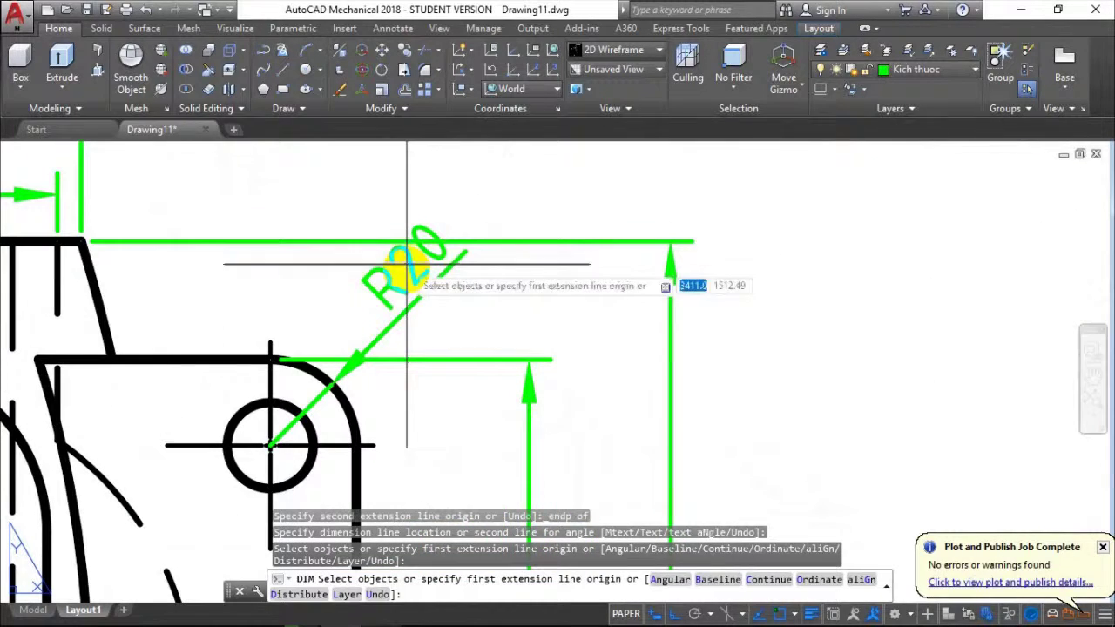
click(407, 293)
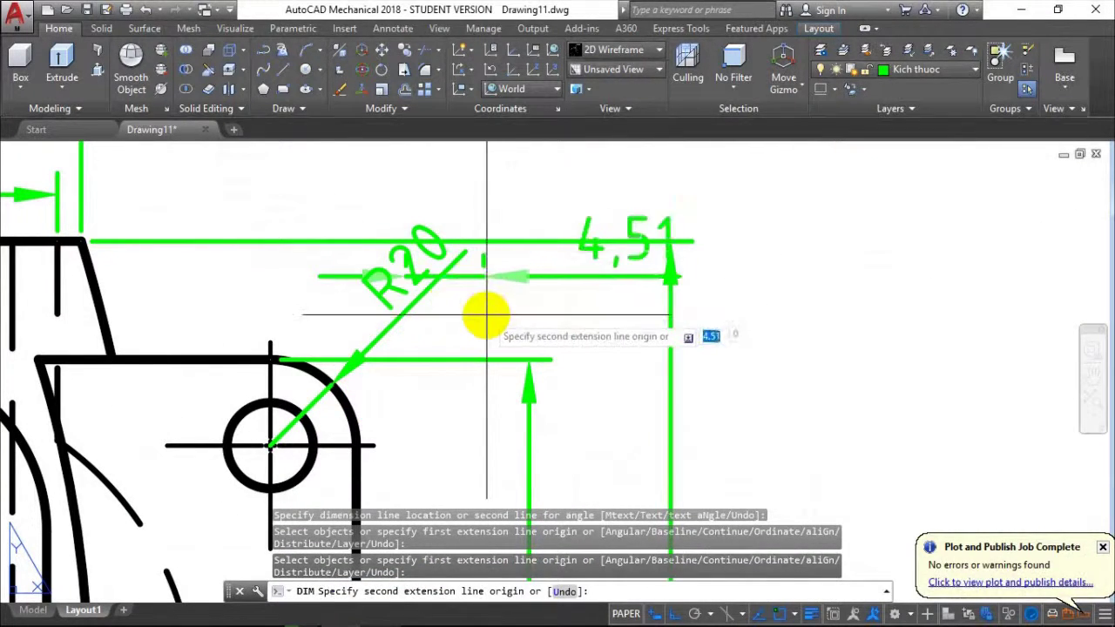
key(Escape)
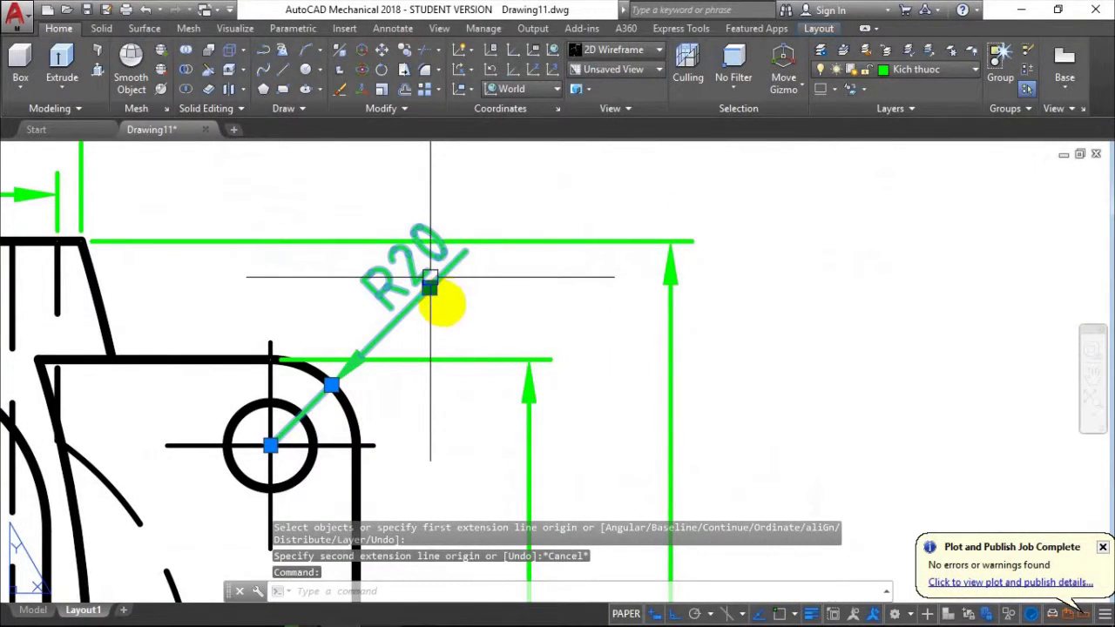
Move the R20 label lower, nearer the upper-right corner, and pan to show all views
click(429, 287)
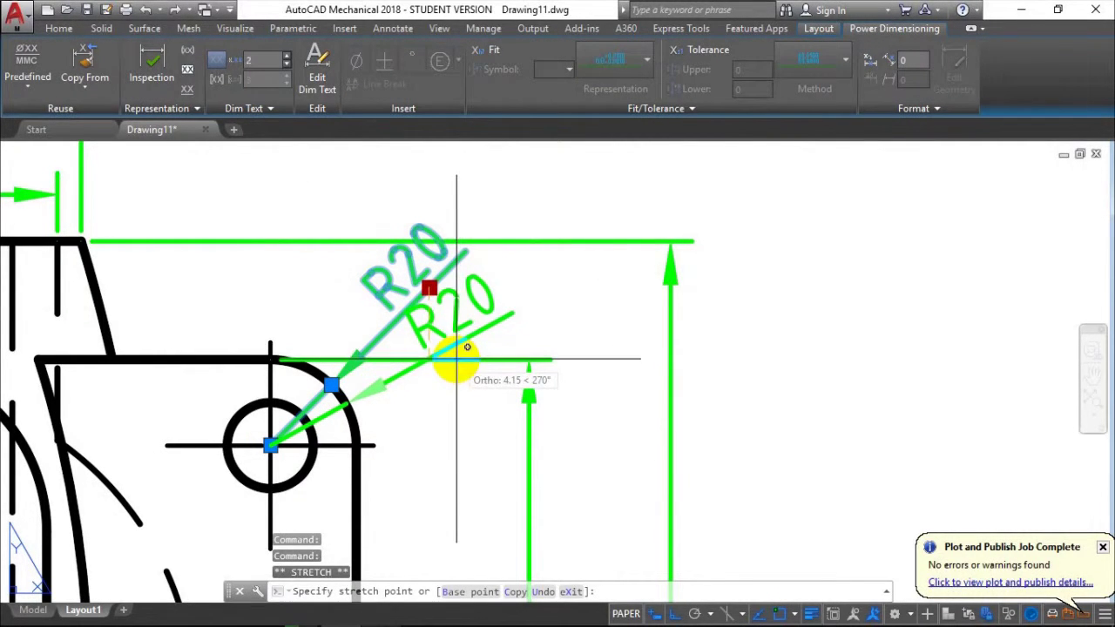
click(490, 340)
key(Escape)
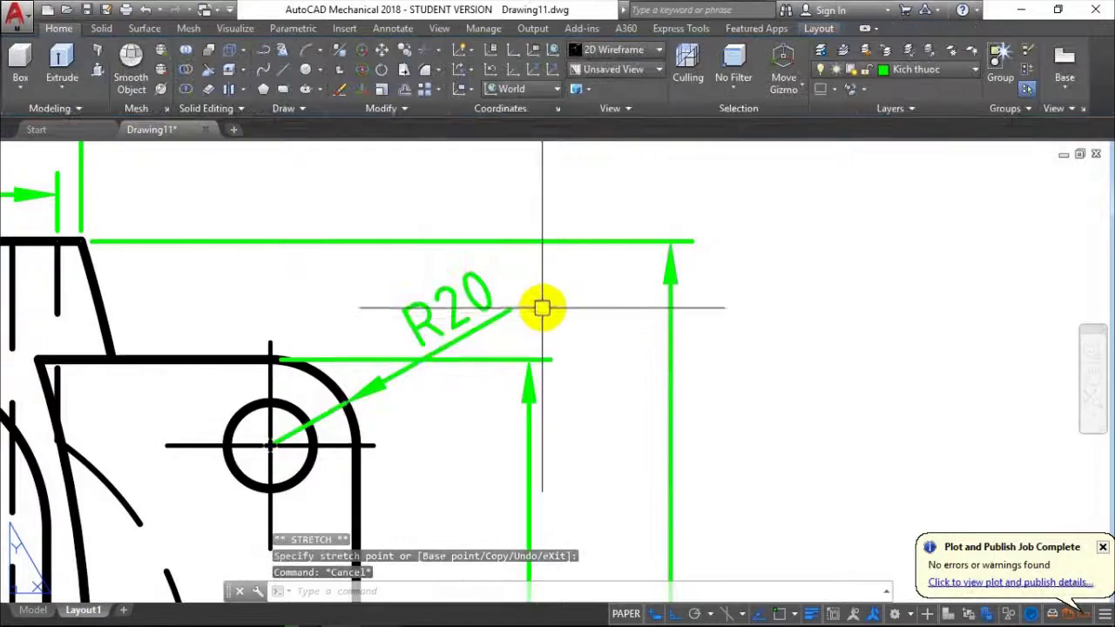
scroll(714, 369, down, 3)
scroll(724, 387, down, 2)
middle_drag(723, 387, 621, 391)
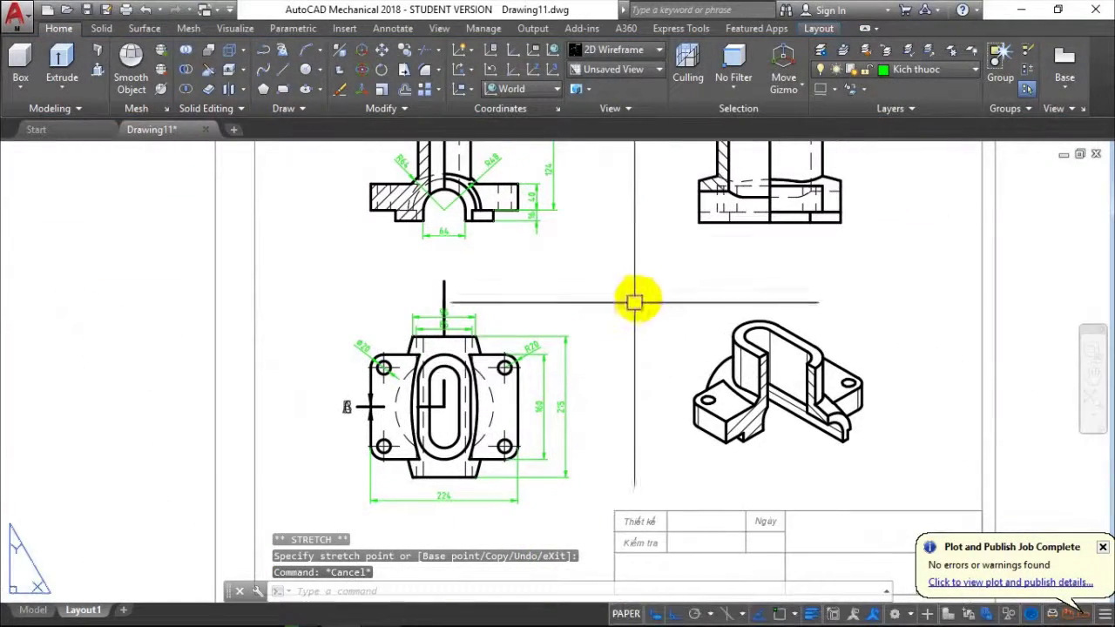
middle_drag(639, 299, 552, 366)
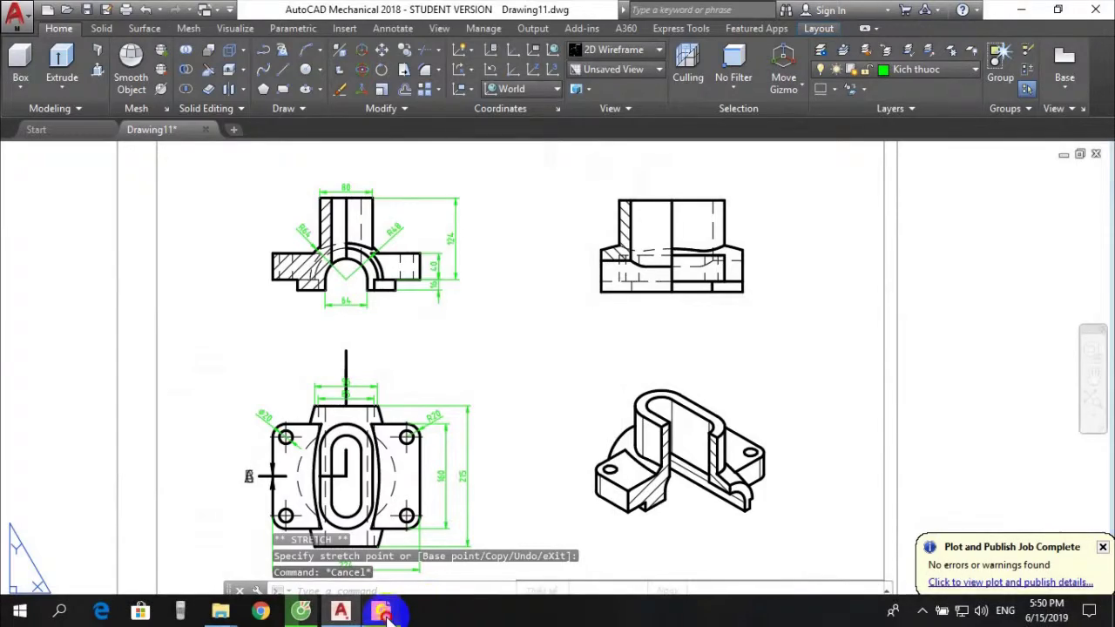
Switch to the Foxit PDF and back to the drawing, cancelling an accidental 224 dimension stretch
click(381, 613)
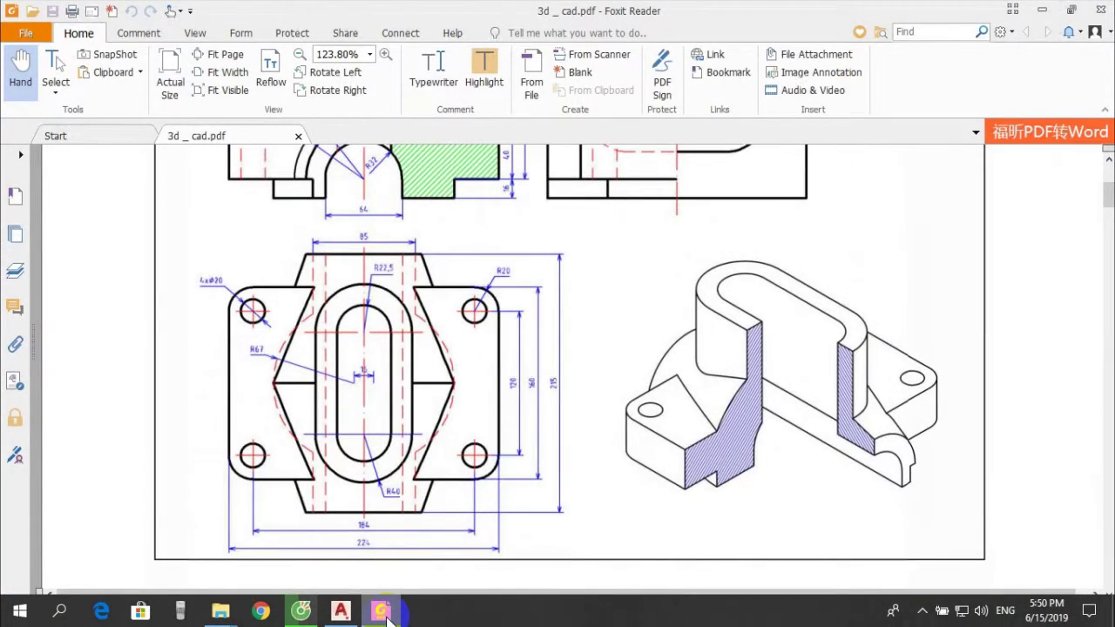
click(381, 612)
click(398, 456)
key(Escape)
scroll(410, 374, up, 2)
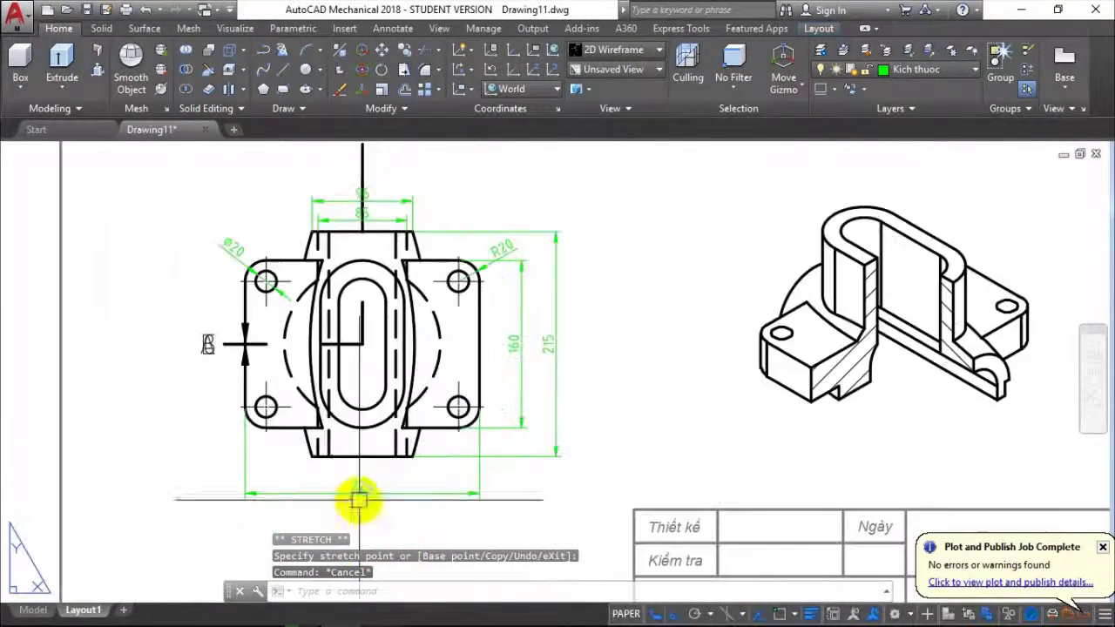
Drag the 224 overall width dimension farther down below the view
scroll(318, 460, up, 2)
scroll(283, 457, up, 1)
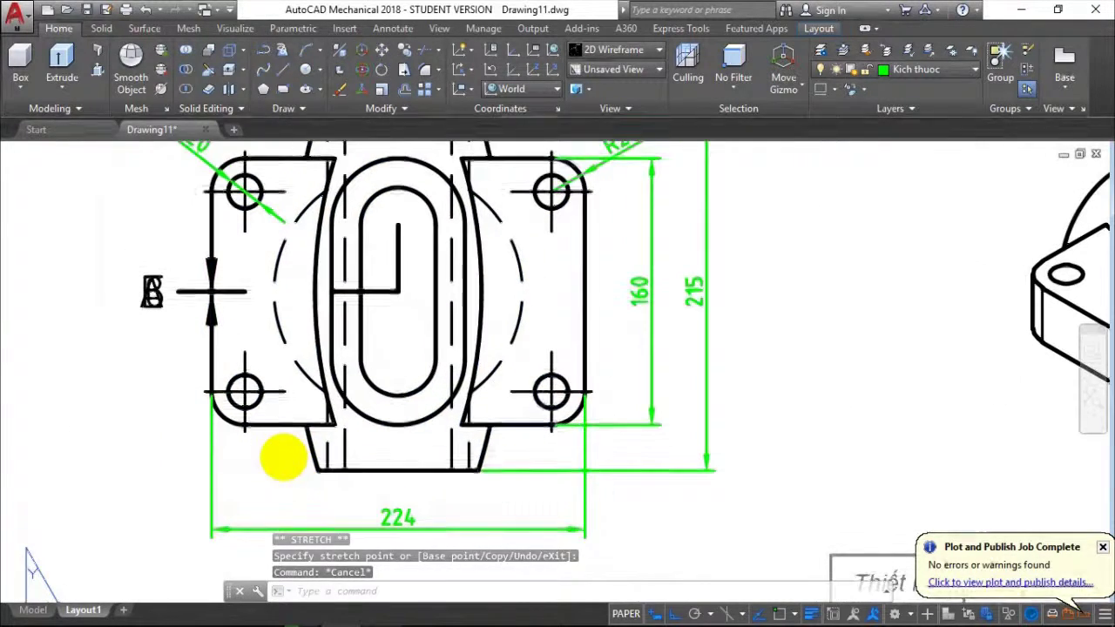
middle_drag(413, 490, 413, 441)
click(410, 429)
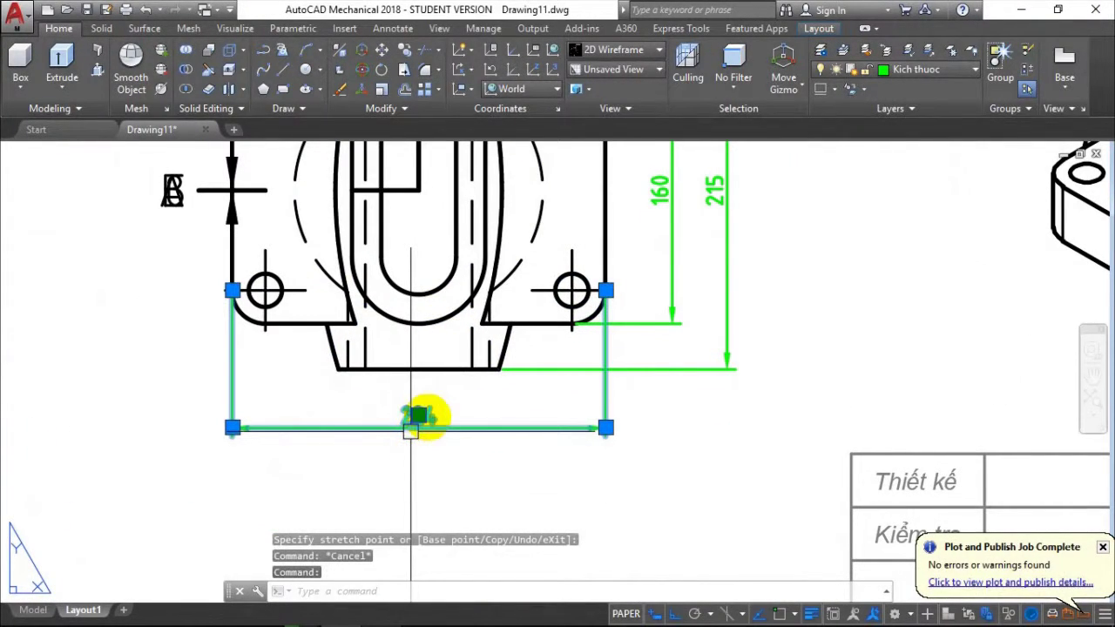
click(419, 415)
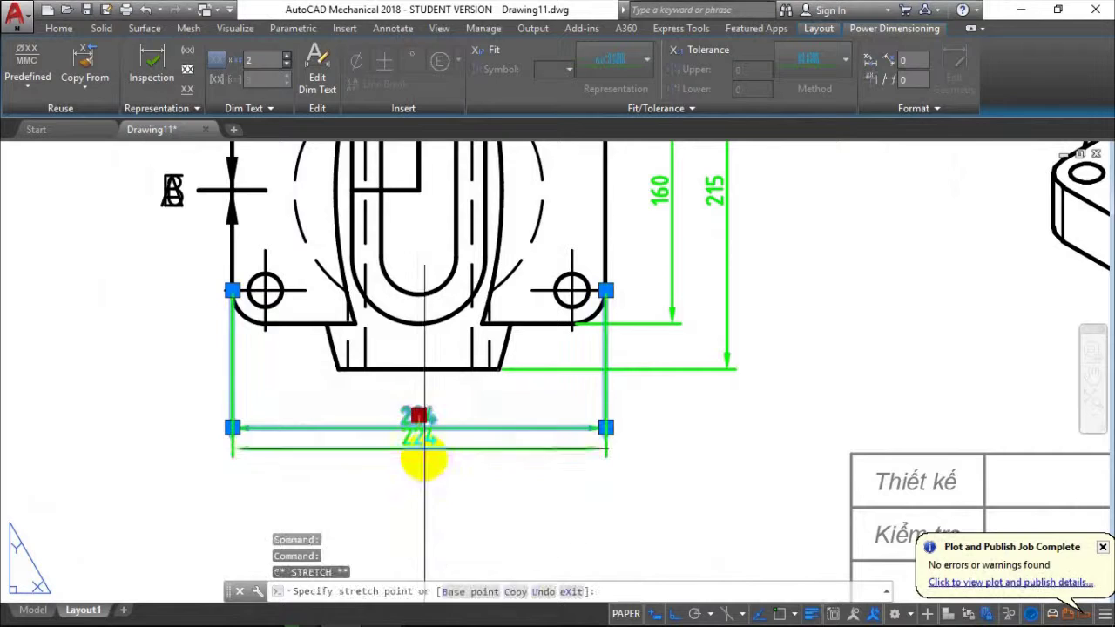
click(424, 470)
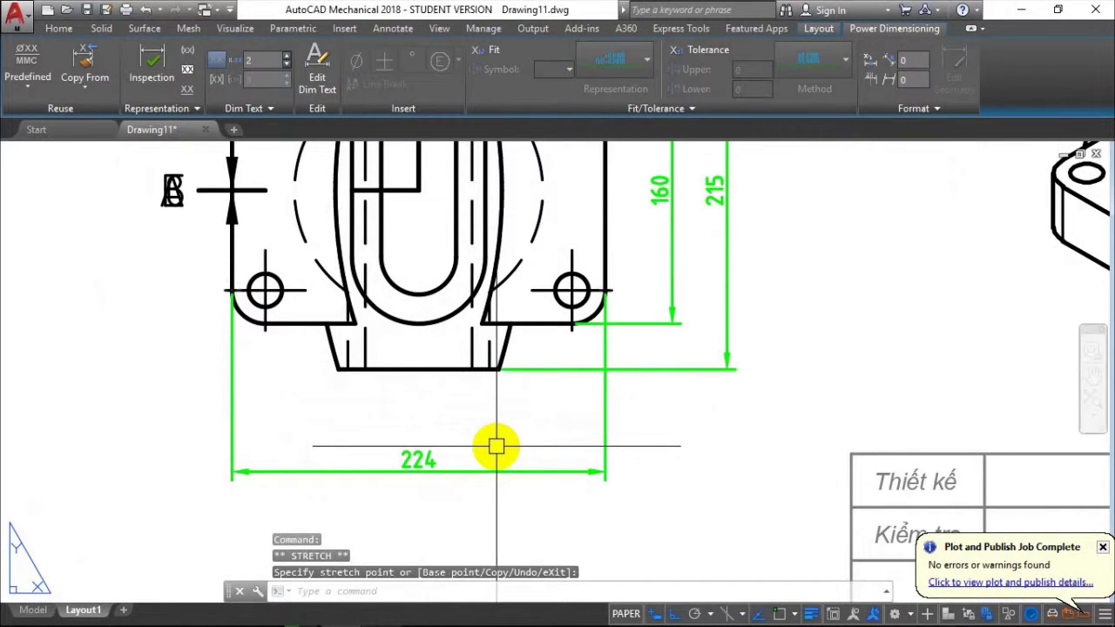
key(Escape)
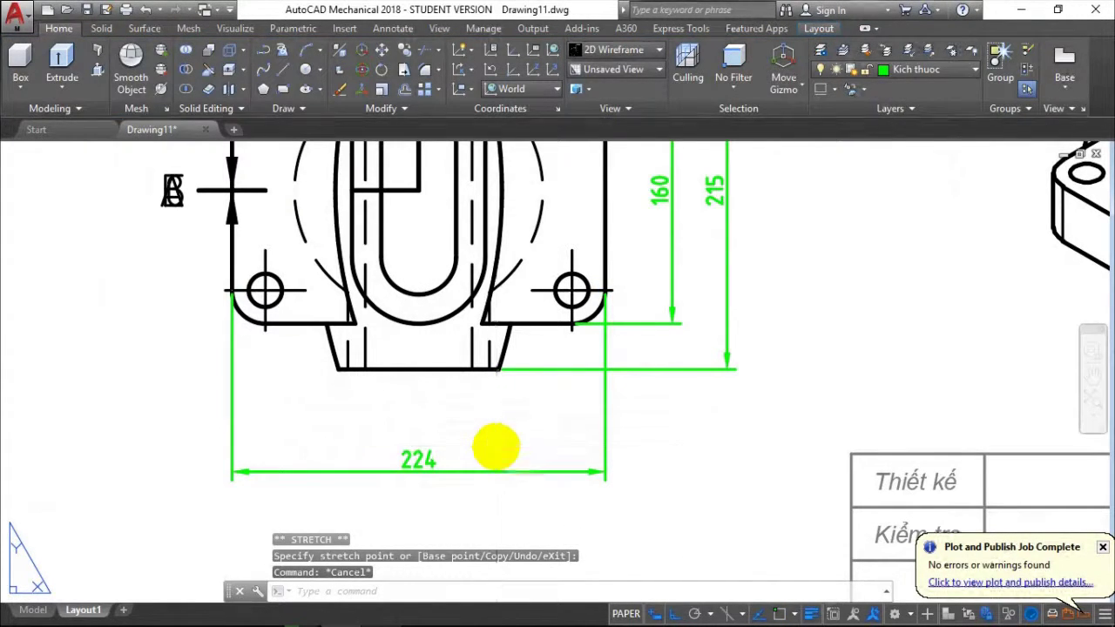
Start the DIM command to add a new dimension
text(DIM)
key(Return)
scroll(548, 290, up, 2)
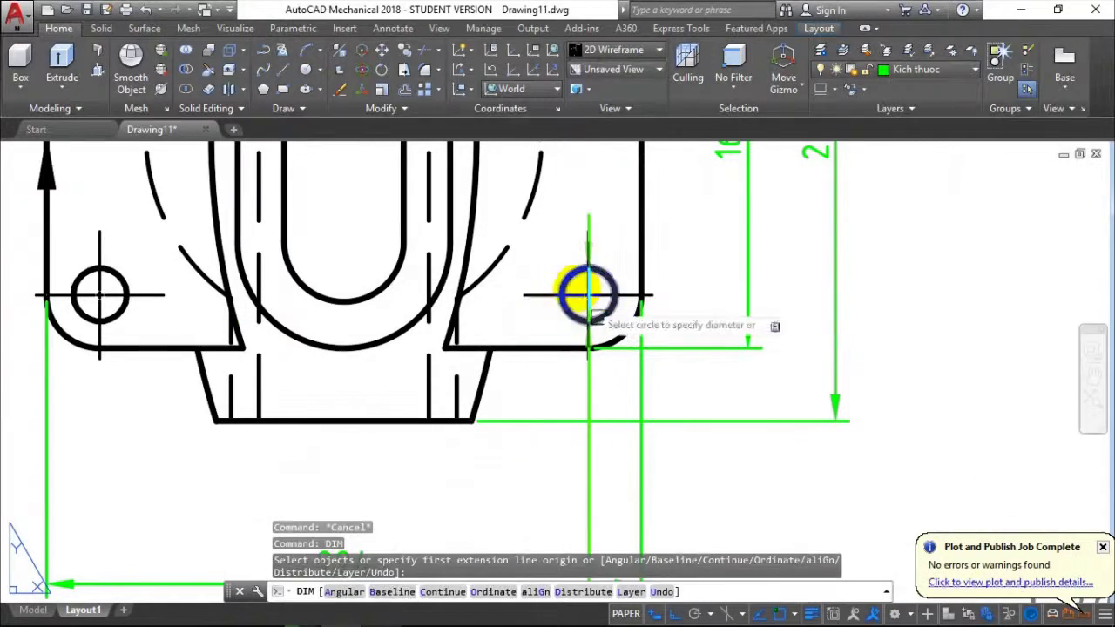
Snap the dimension's first point to the right lower hole's centre
scroll(587, 291, up, 2)
scroll(600, 270, up, 1)
scroll(625, 251, up, 1)
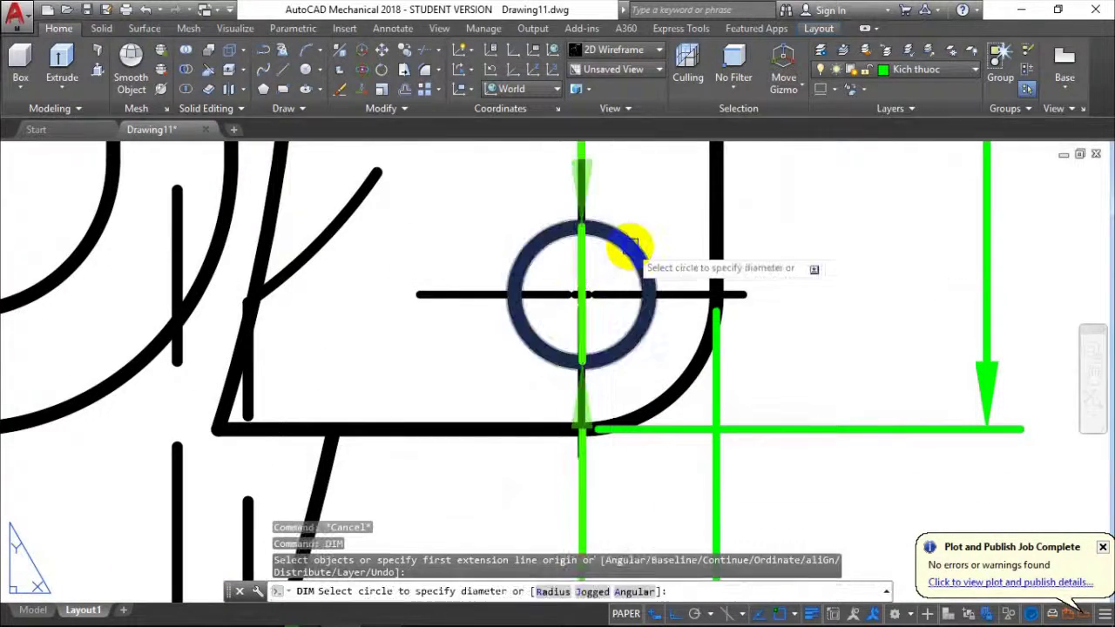
shift+right_click(577, 290)
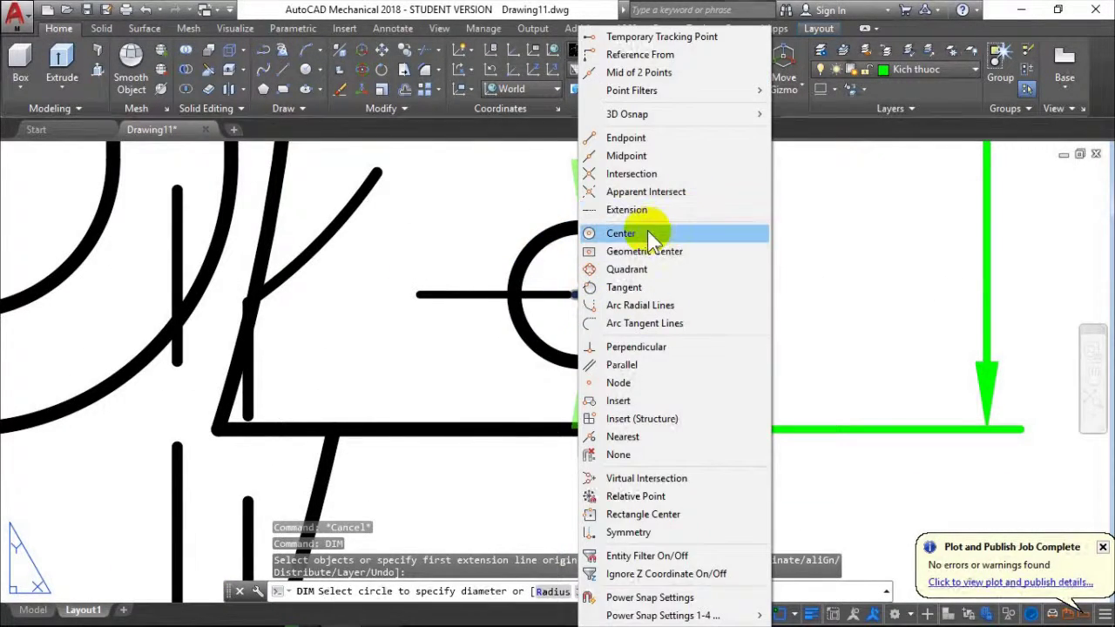
click(650, 233)
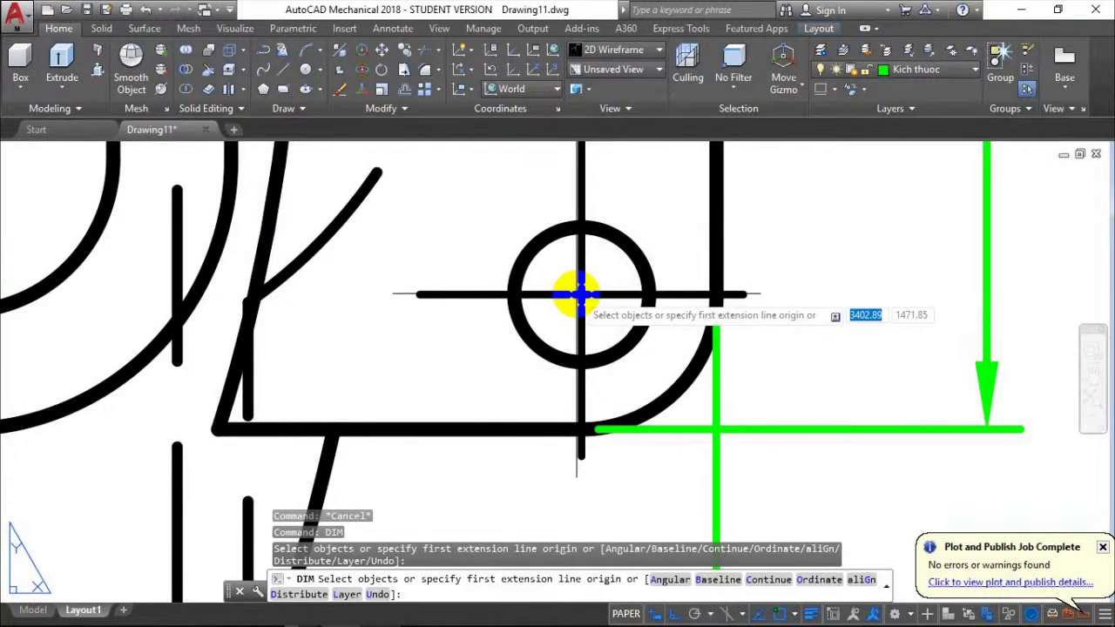
scroll(577, 292, up, 2)
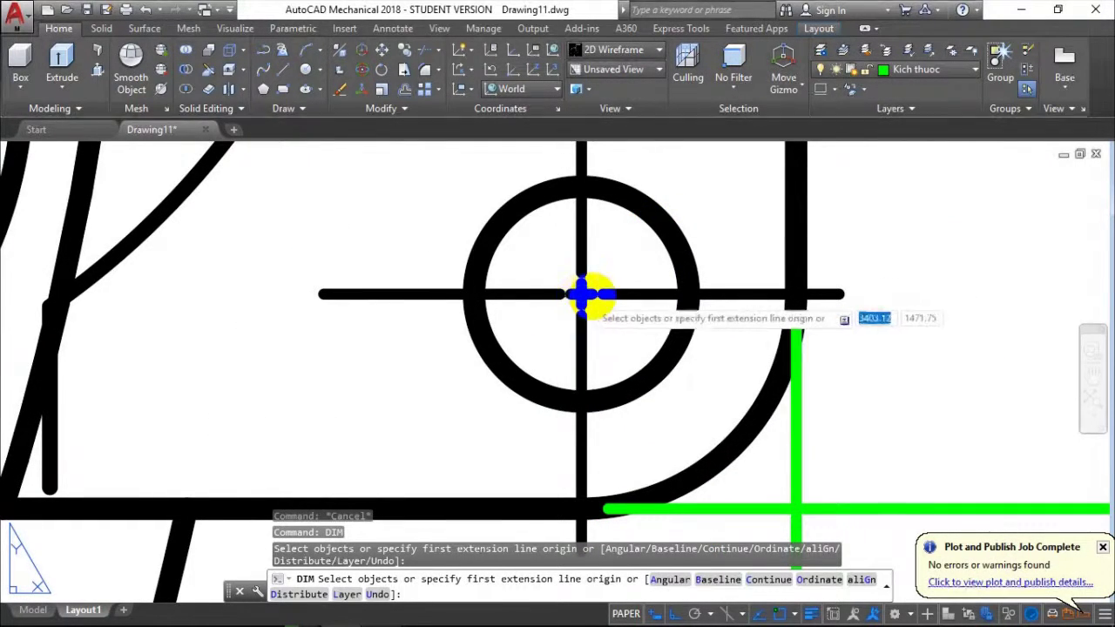
click(581, 293)
Snap the second point to the left hole's centre and place the 184 dimension above 224
scroll(570, 278, down, 5)
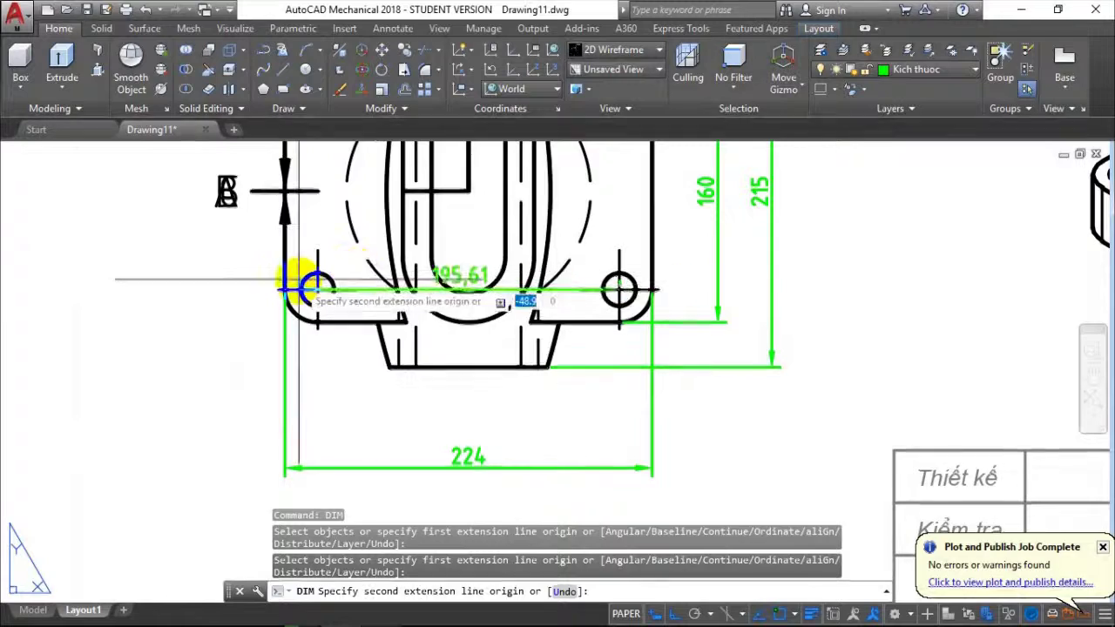
scroll(323, 287, up, 5)
scroll(342, 315, up, 4)
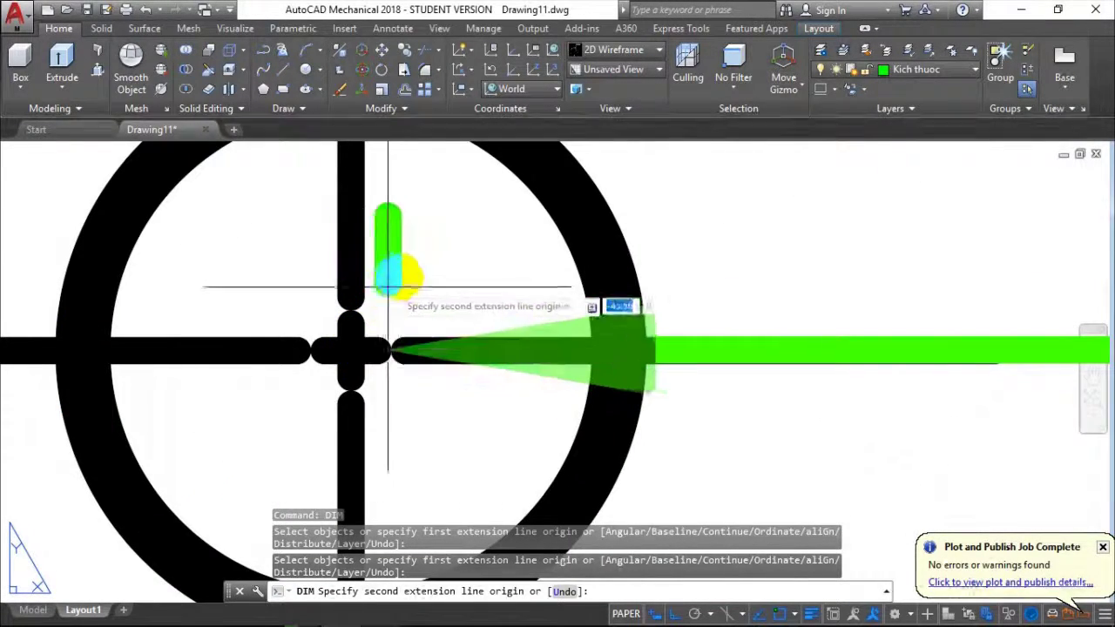
shift+right_click(369, 348)
click(411, 233)
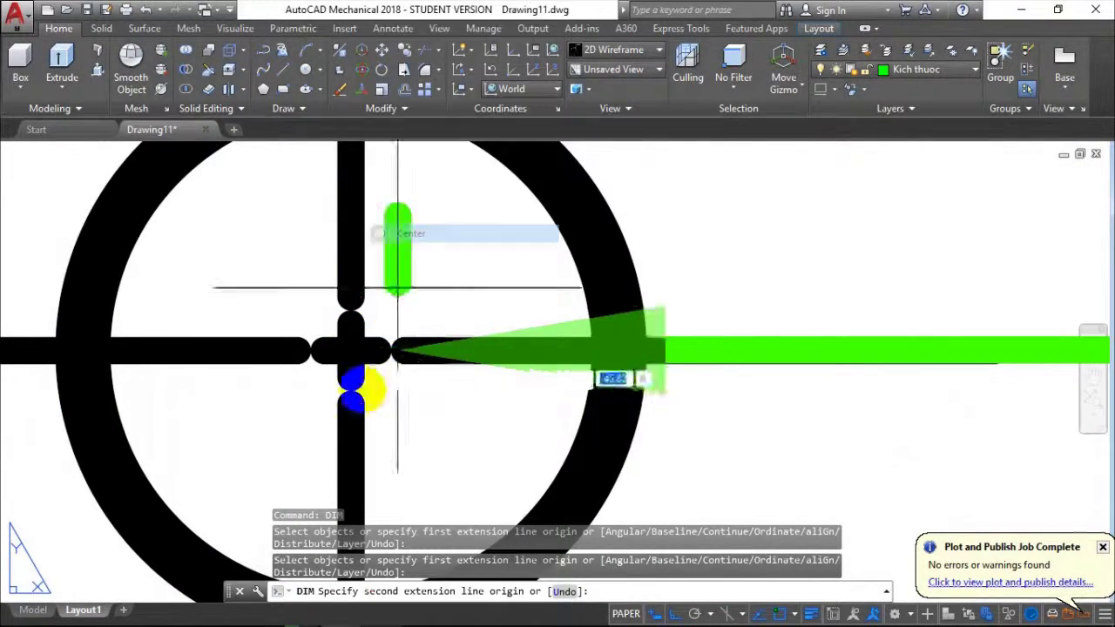
click(350, 349)
scroll(510, 311, down, 3)
scroll(592, 366, down, 3)
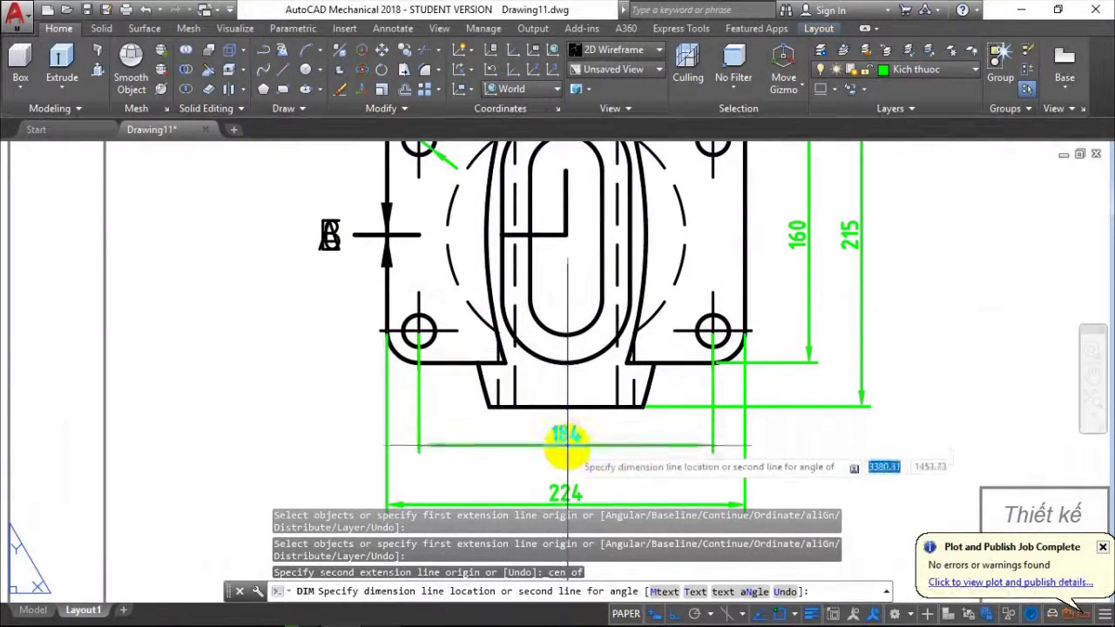
click(567, 459)
scroll(827, 407, down, 2)
middle_drag(854, 411, 667, 374)
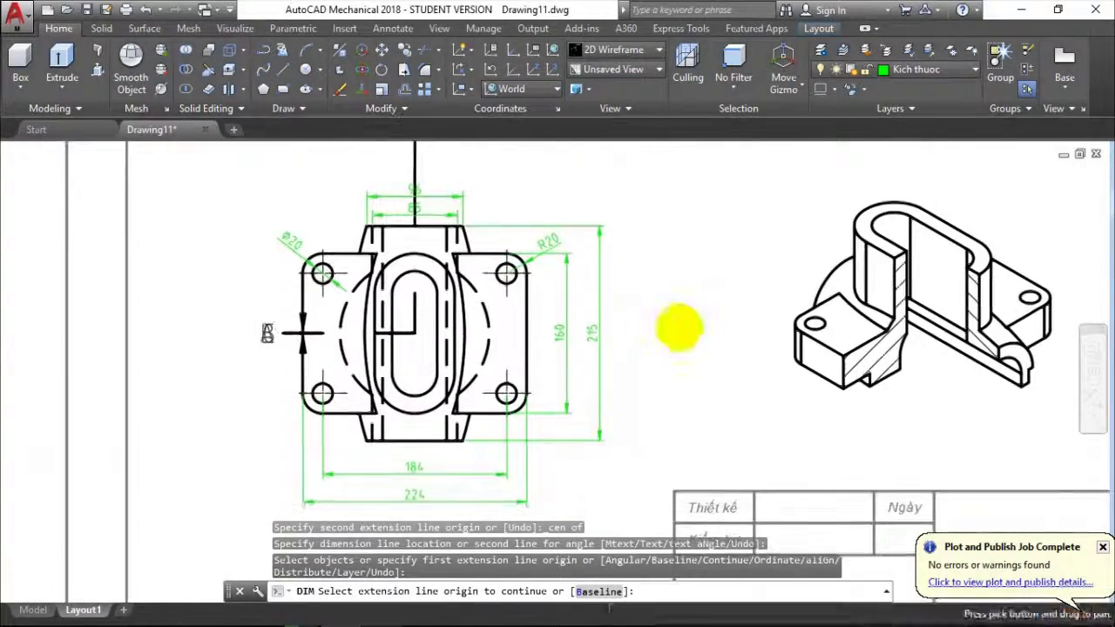
key(Return)
key(Return)
Zoom to the Ø20 hole dimension and open it for editing
middle_drag(566, 228, 612, 299)
scroll(386, 236, up, 1)
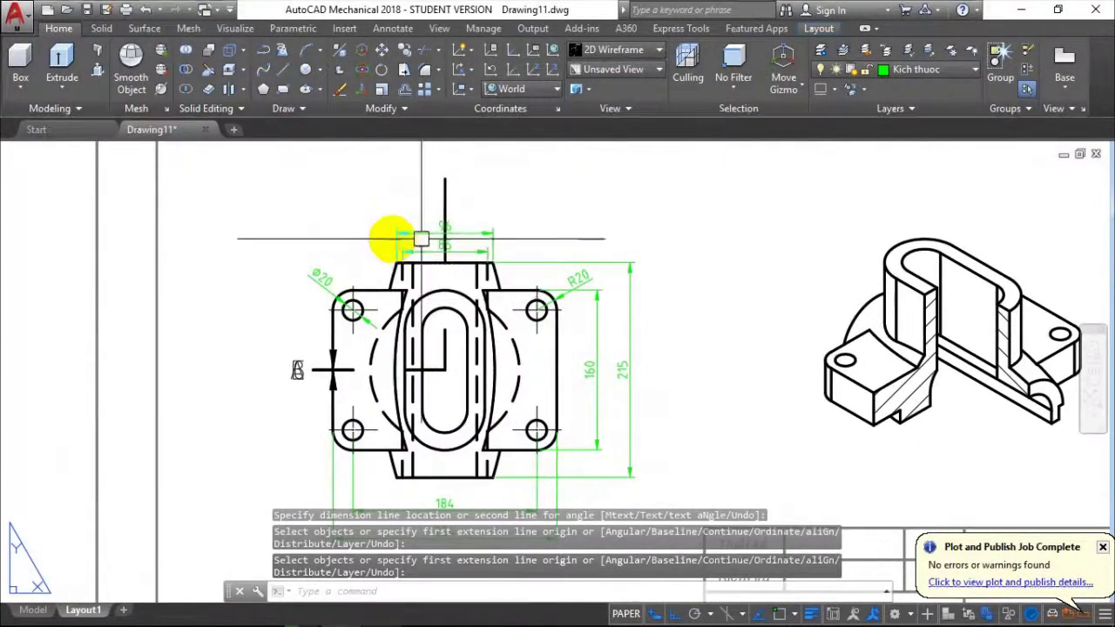
scroll(343, 256, up, 4)
scroll(256, 314, up, 3)
scroll(139, 330, up, 3)
double_click(139, 329)
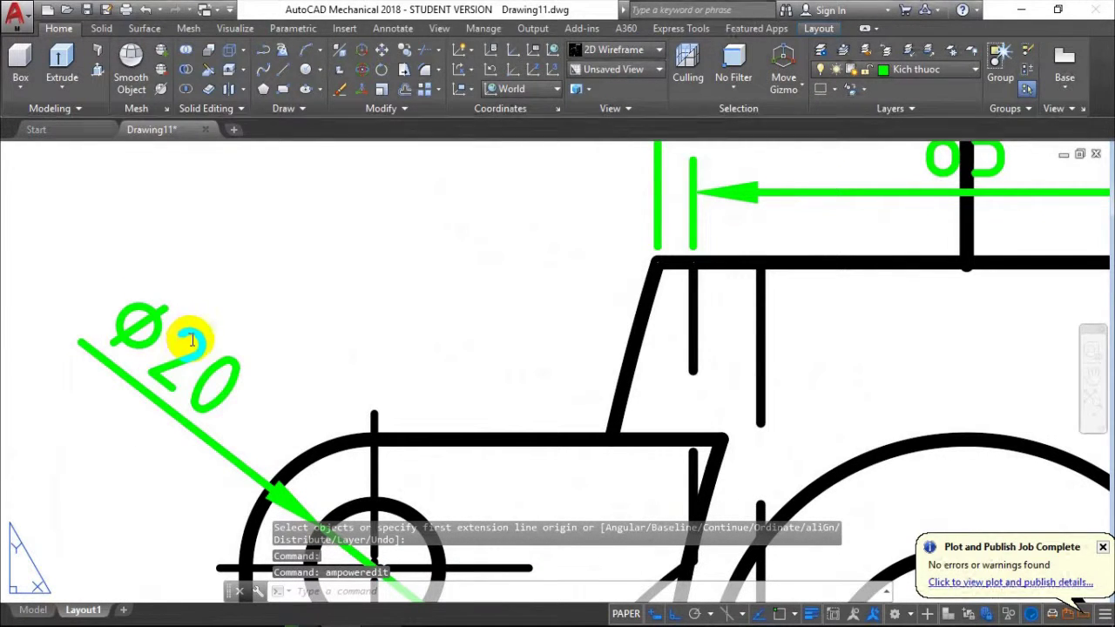
Prefix the Ø20 hole callout with 4x so it reads 4xØ20
double_click(113, 311)
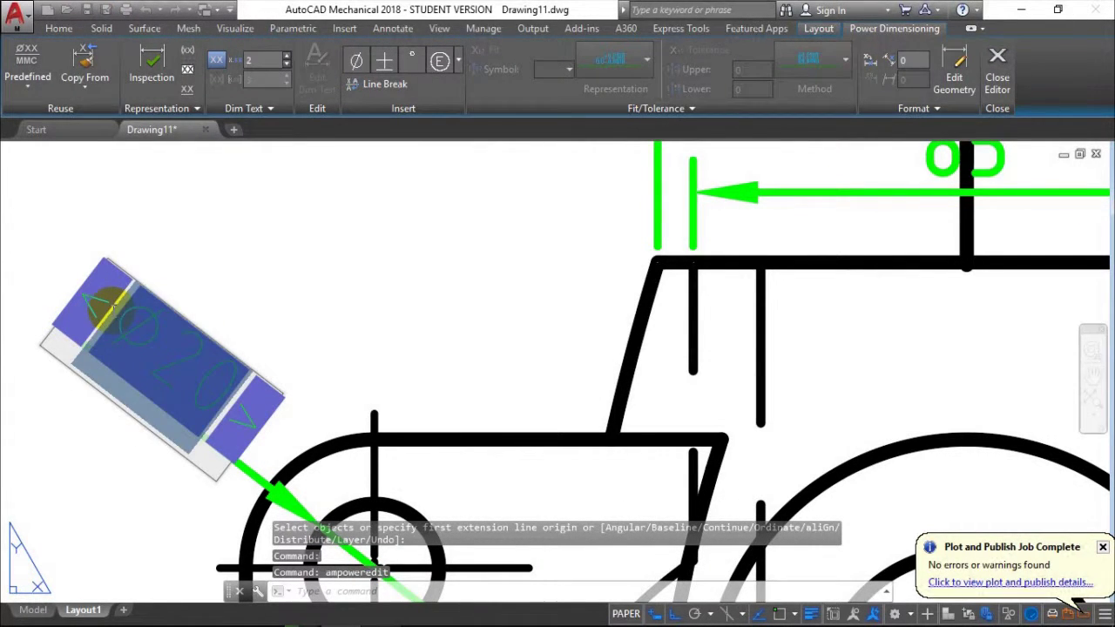
click(112, 311)
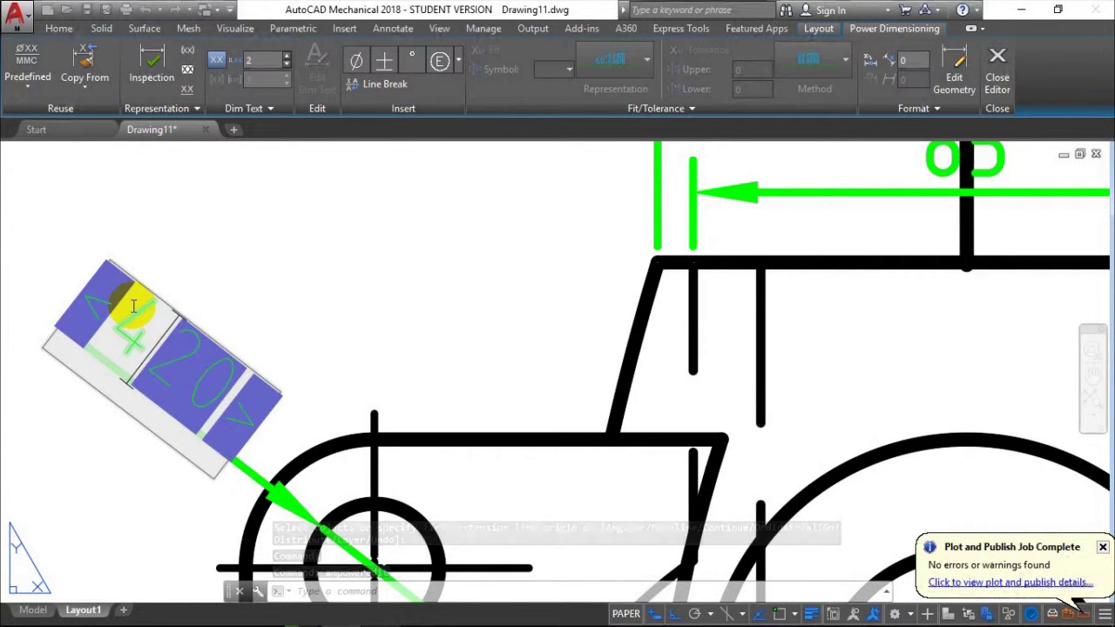
text(X)
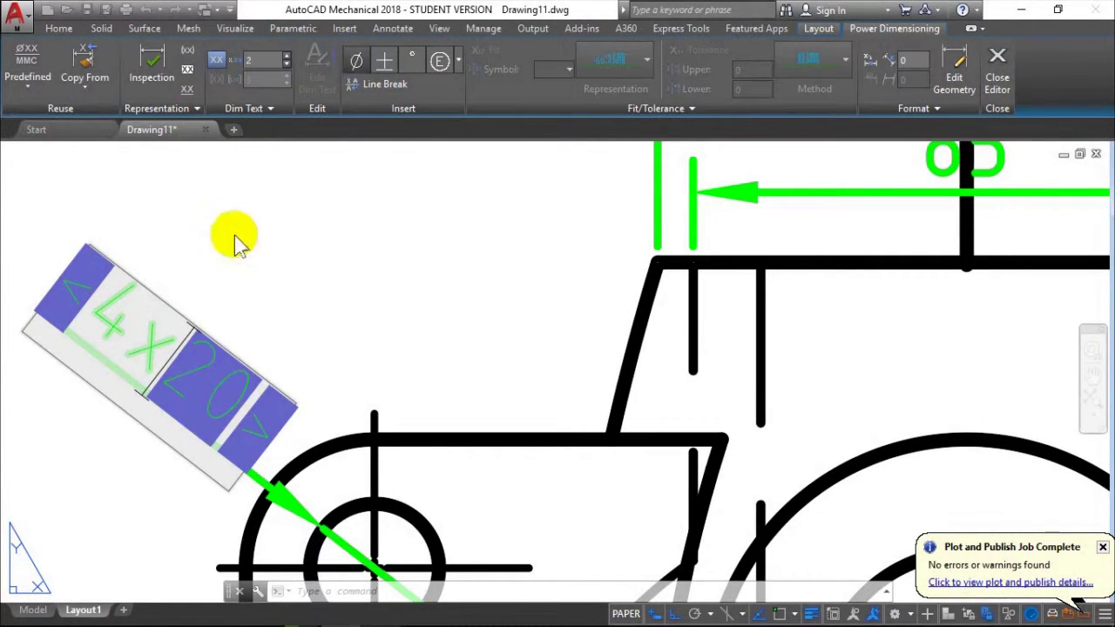
click(244, 221)
scroll(262, 249, down, 2)
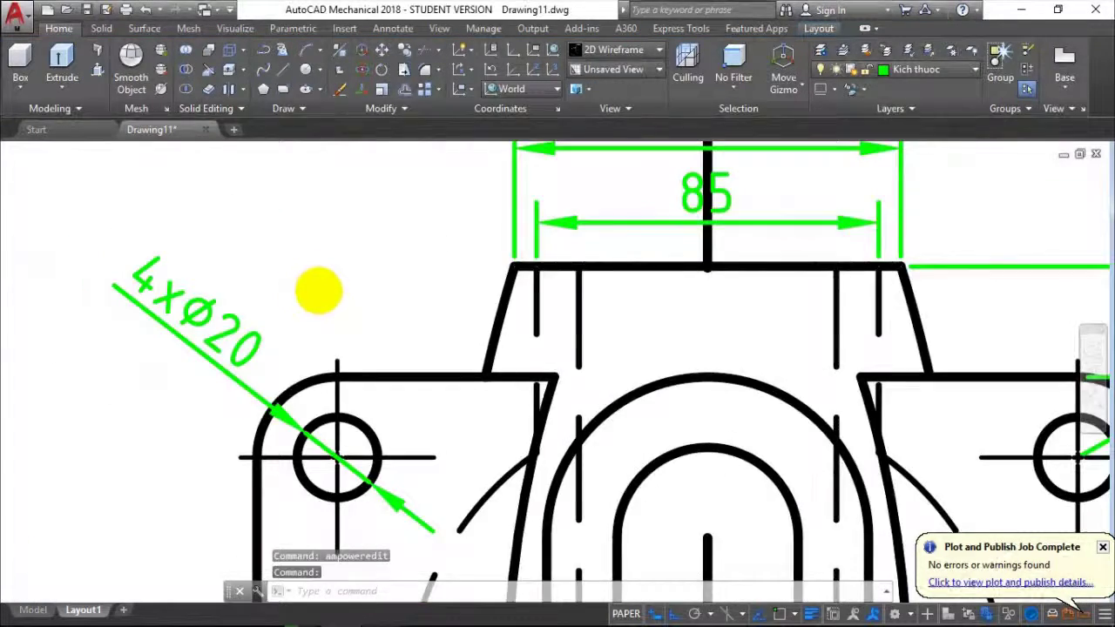
scroll(319, 290, down, 8)
scroll(455, 306, up, 5)
scroll(522, 288, up, 4)
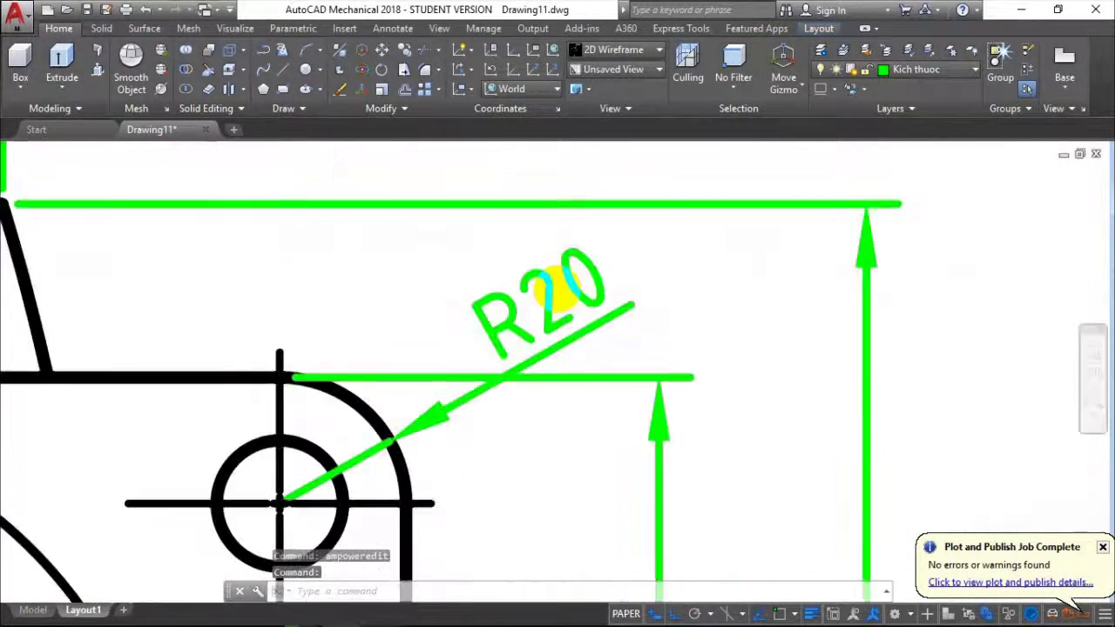
scroll(488, 317, up, 2)
Change the R20 corner radius callout to read 4xR20
double_click(468, 324)
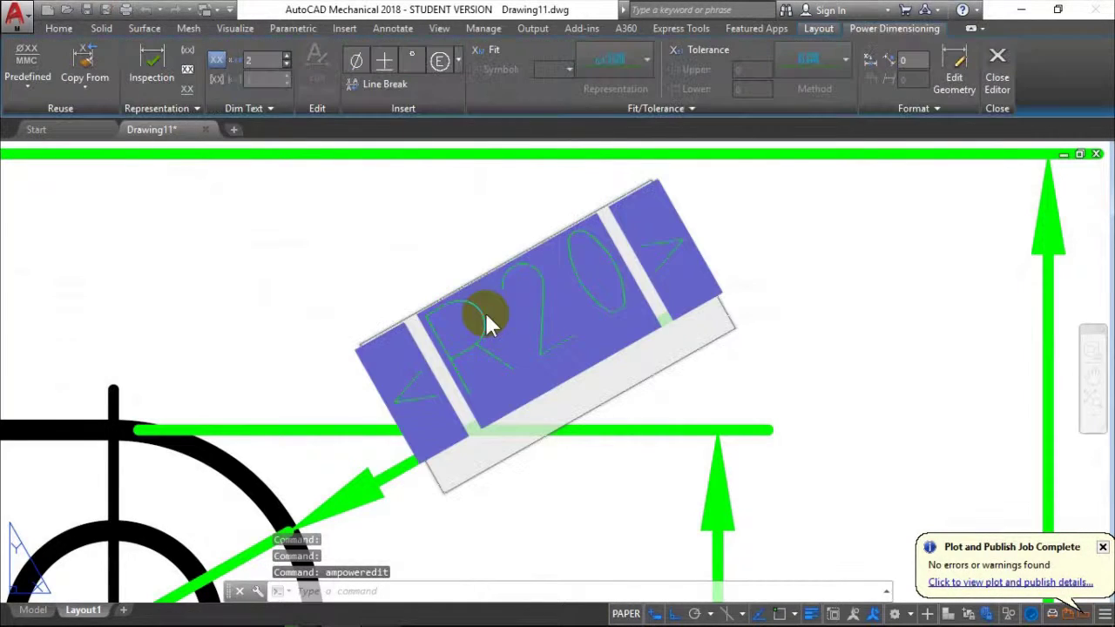
double_click(432, 350)
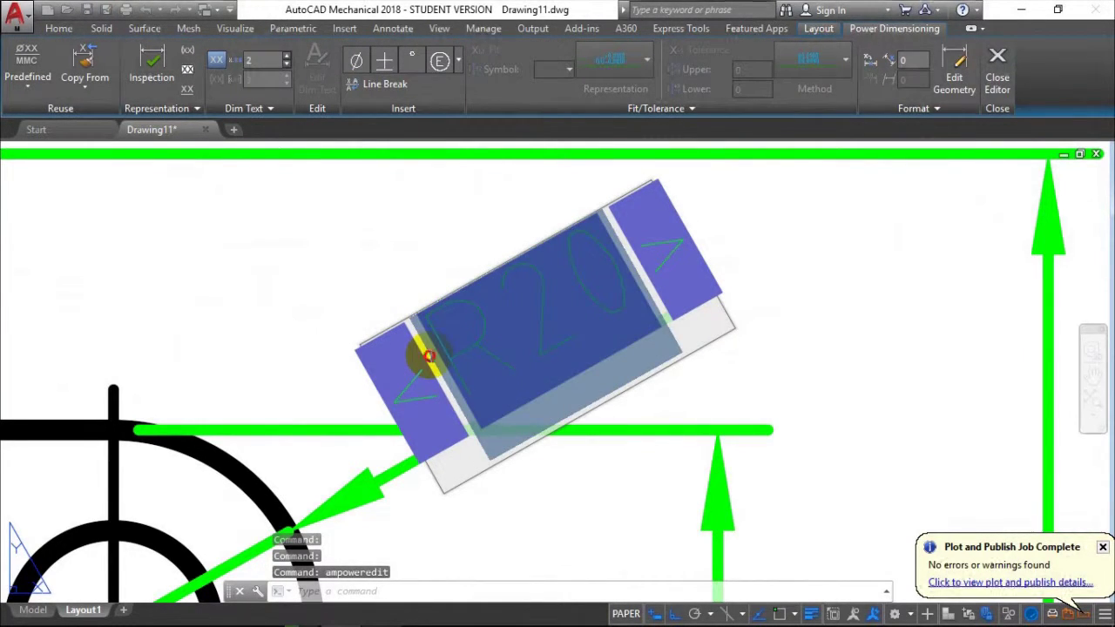
click(429, 356)
key(Delete)
text(4)
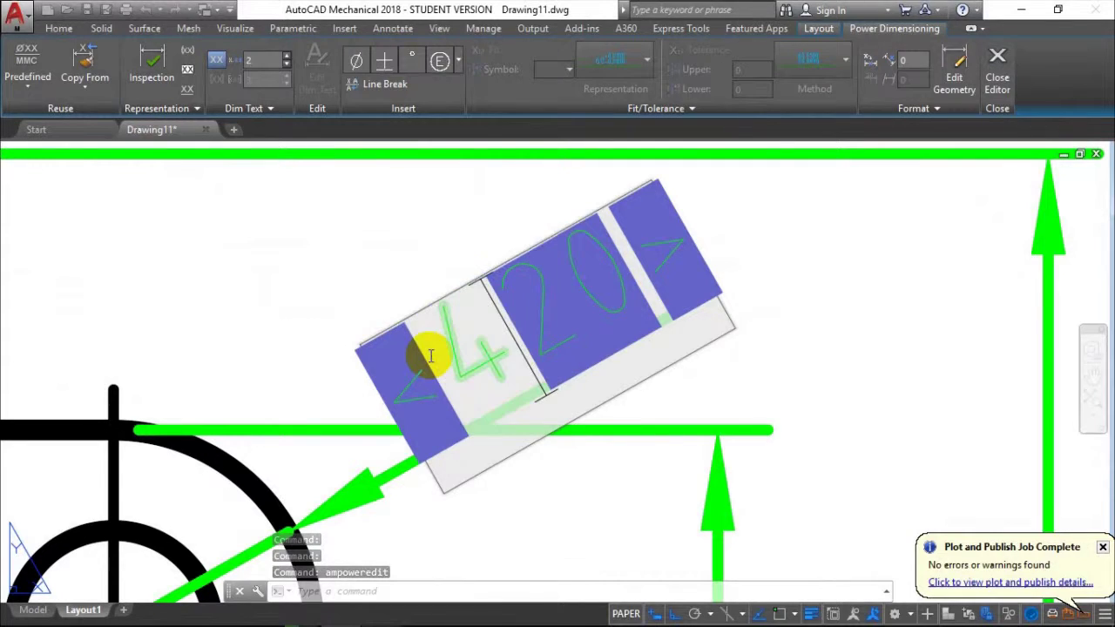
text(xR)
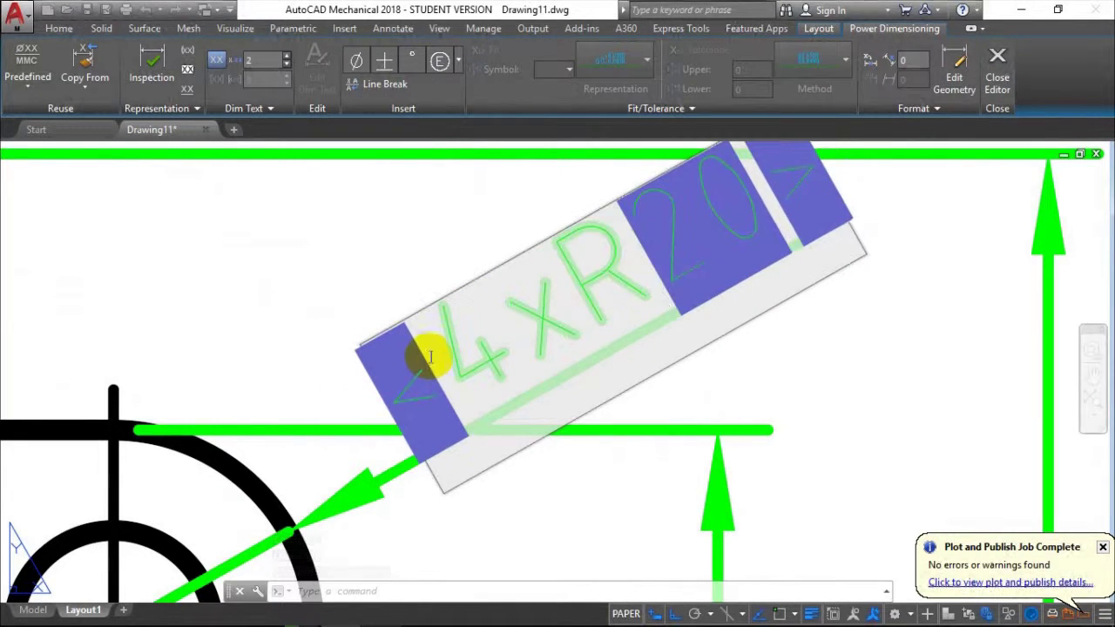
scroll(468, 350, down, 4)
click(754, 223)
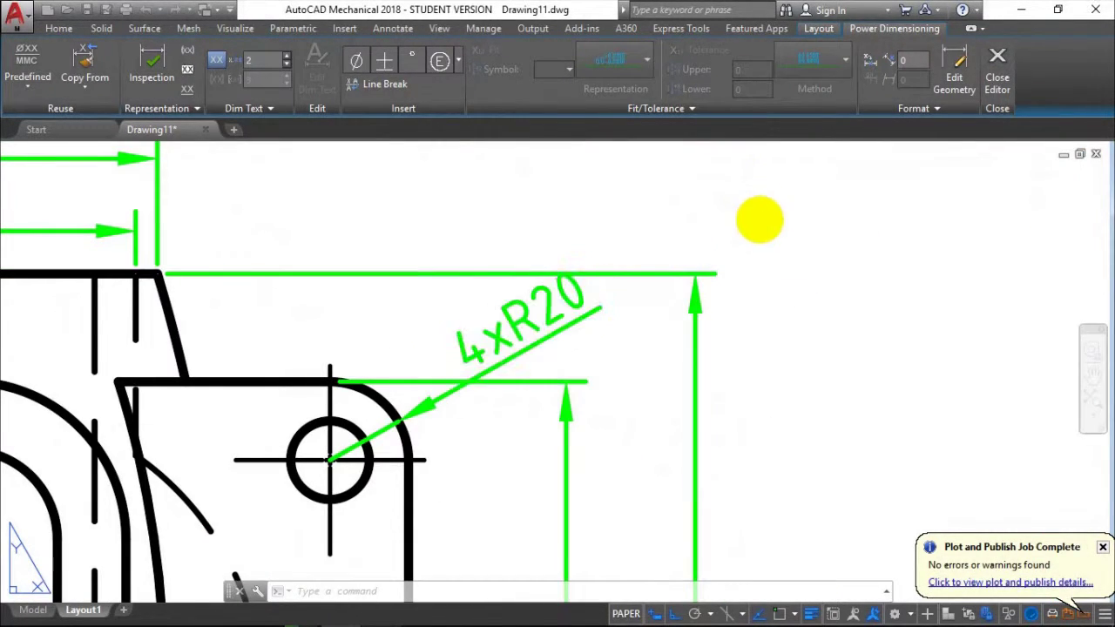
Zoom out and pan to view the whole sheet
scroll(772, 453, down, 2)
scroll(825, 470, down, 2)
scroll(778, 353, down, 1)
scroll(729, 365, down, 1)
scroll(689, 354, down, 1)
scroll(692, 351, down, 3)
mouse_move(692, 351)
middle_down()
mouse_move(517, 374)
mouse_move(523, 347)
middle_up()
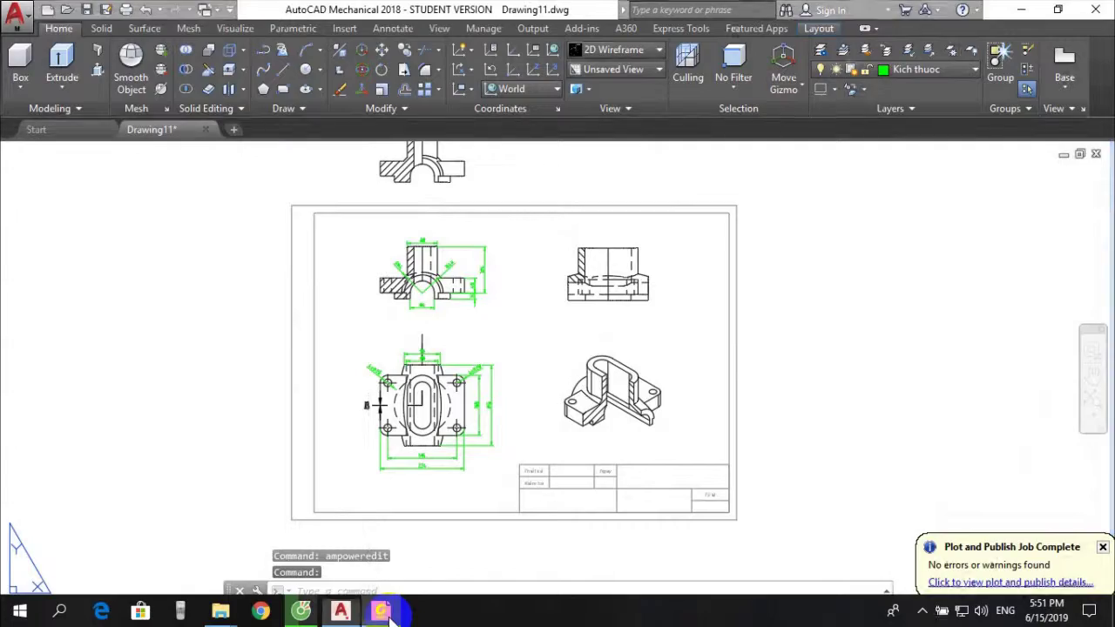
Review the earlier plotted PDF in Foxit Reader, then return to AutoCAD's Drawing11 layout
click(380, 609)
scroll(506, 365, up, 1)
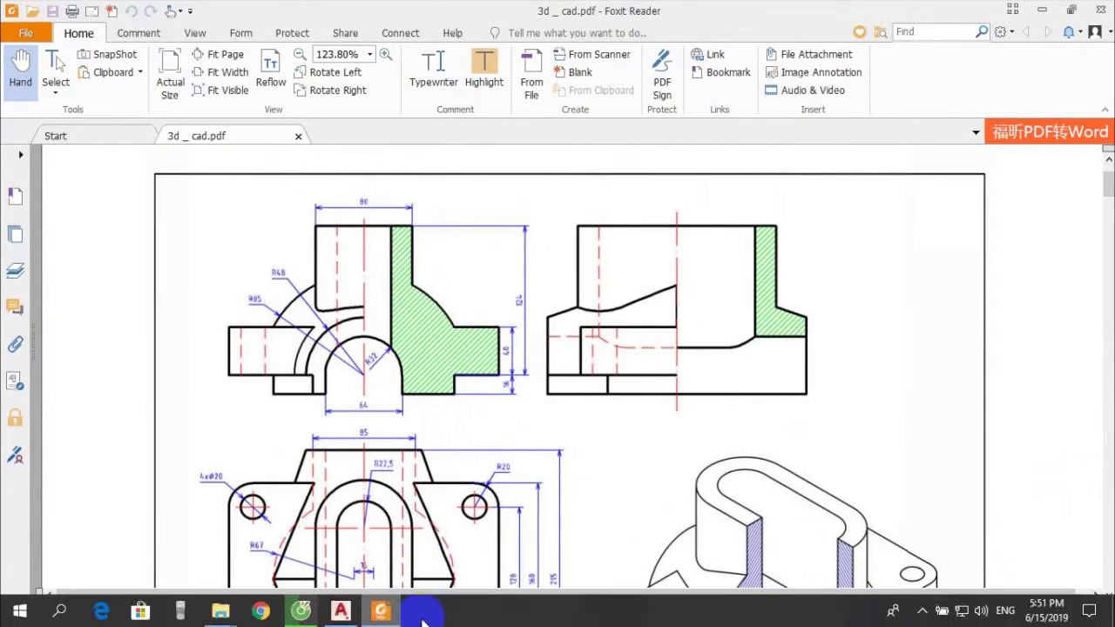
click(383, 611)
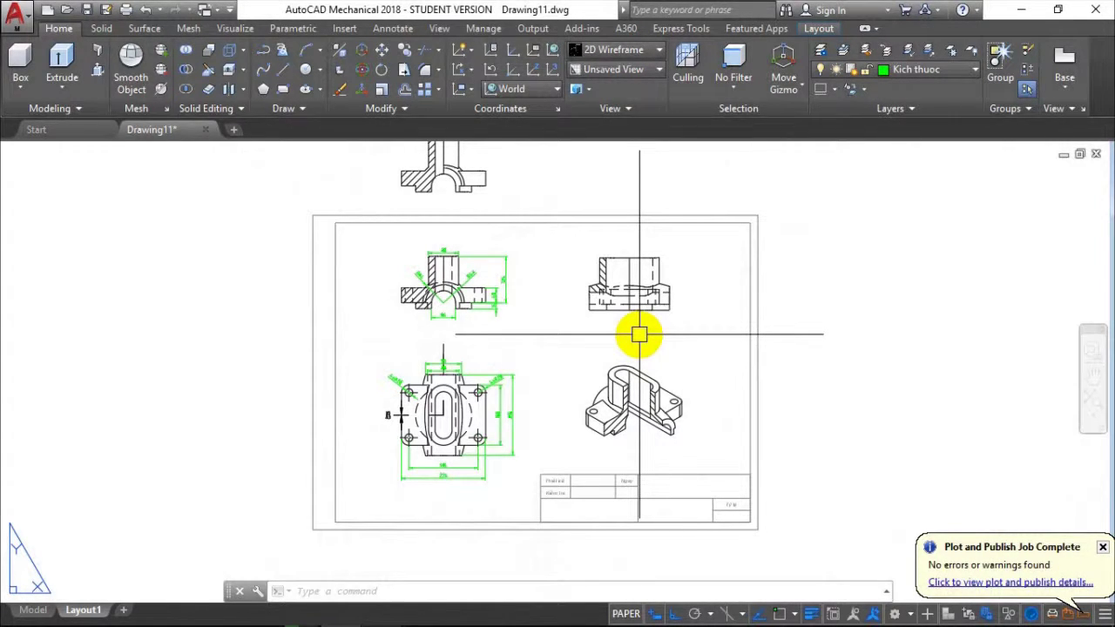
Set the plot printer to Foxit Reader PDF Printer A4 with A4 paper
double_click(638, 334)
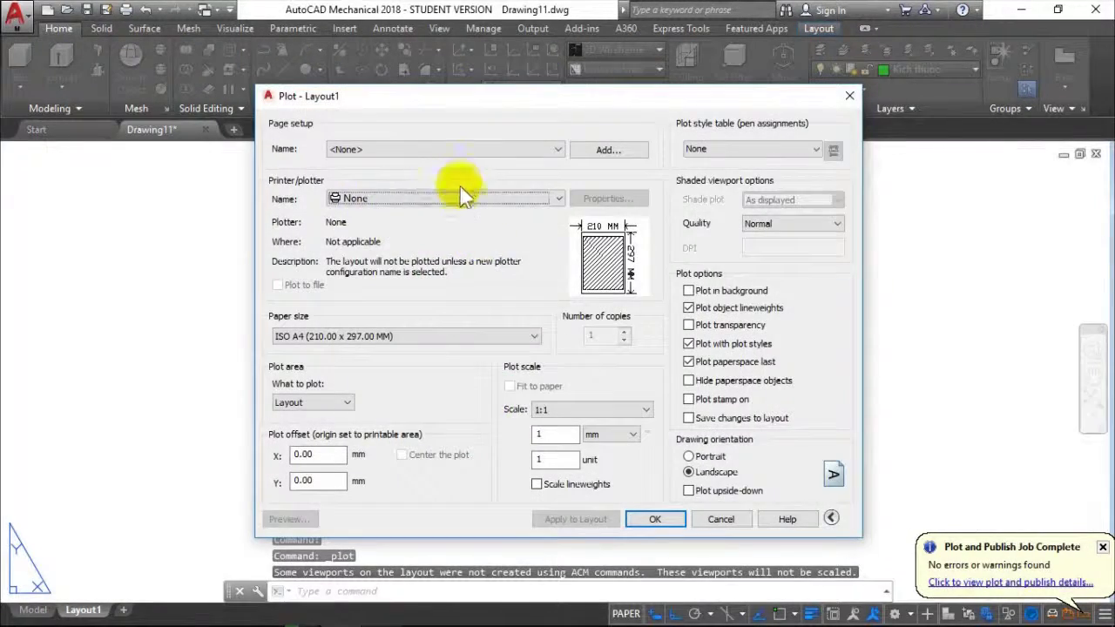
click(462, 198)
click(456, 422)
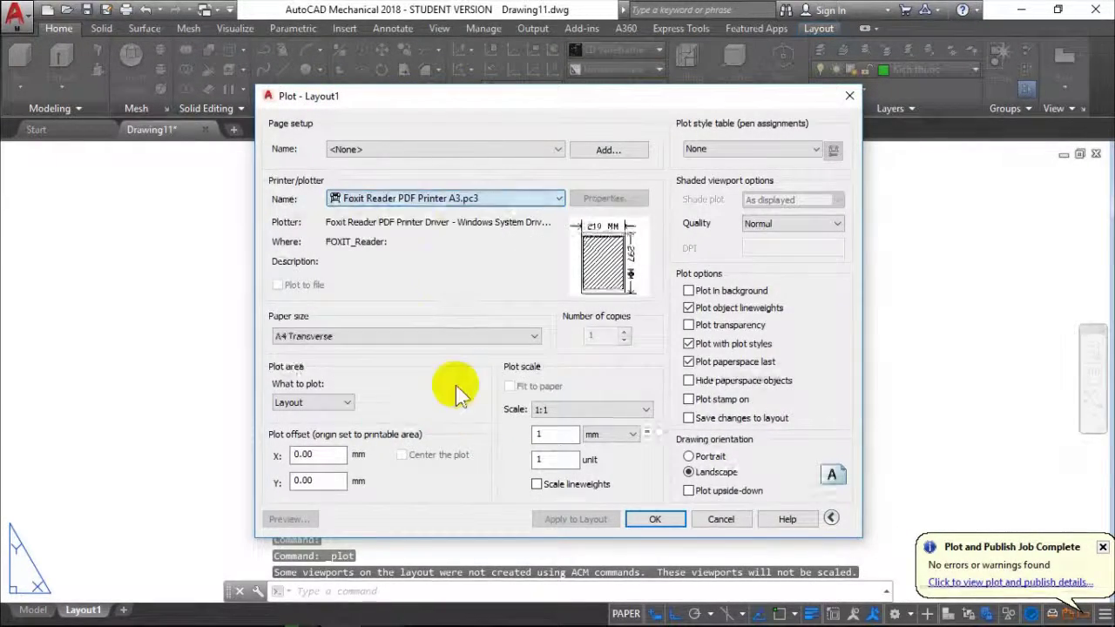
click(472, 199)
click(475, 398)
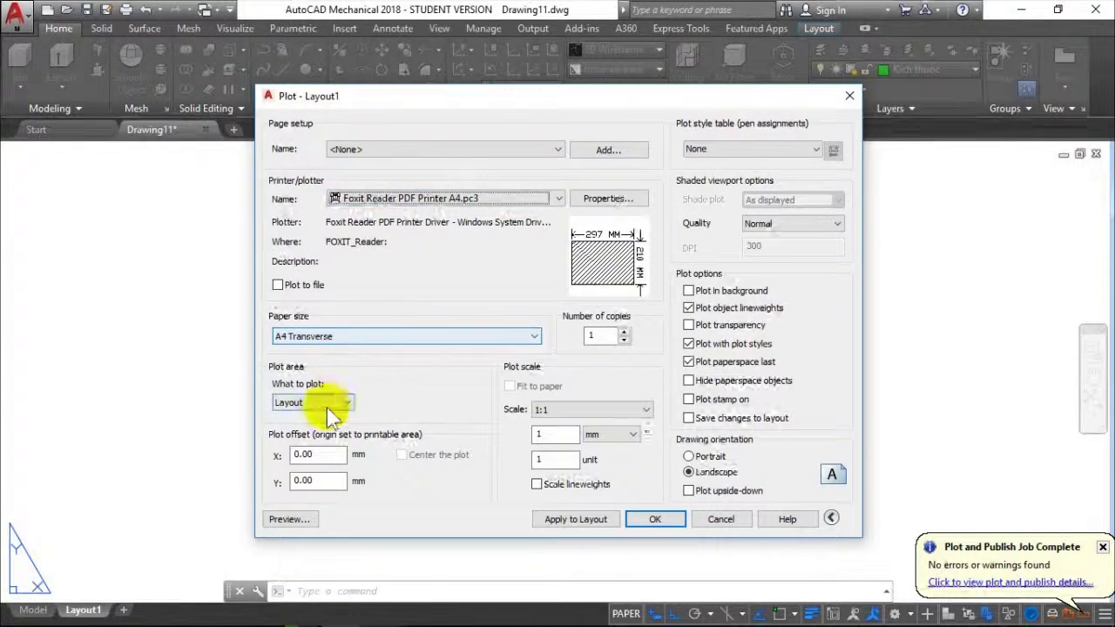
click(373, 340)
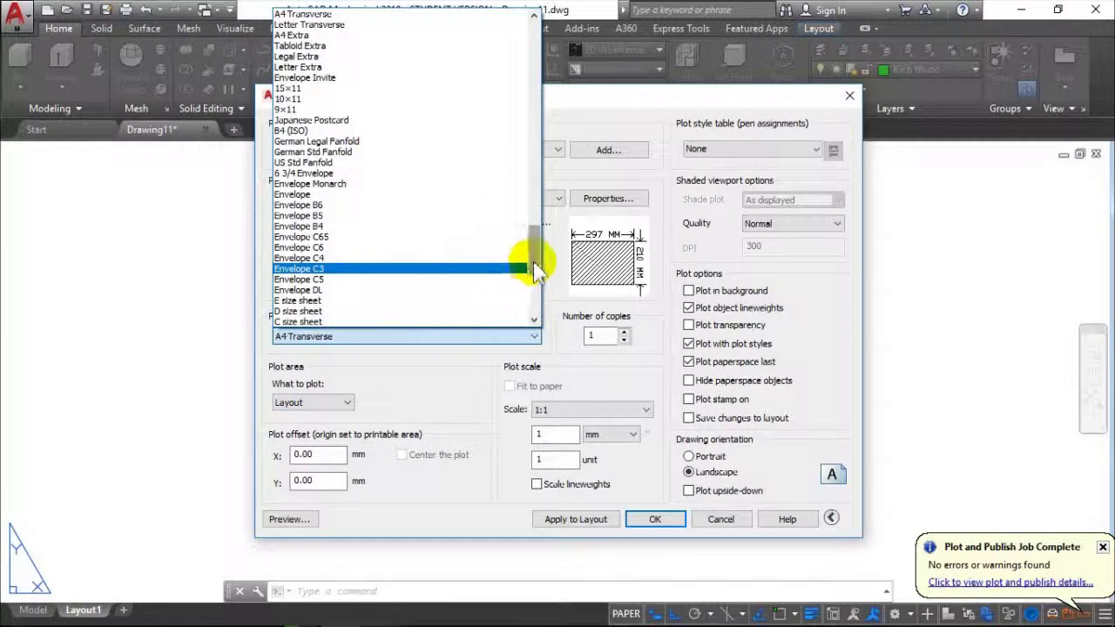
drag(529, 248, 533, 322)
click(294, 237)
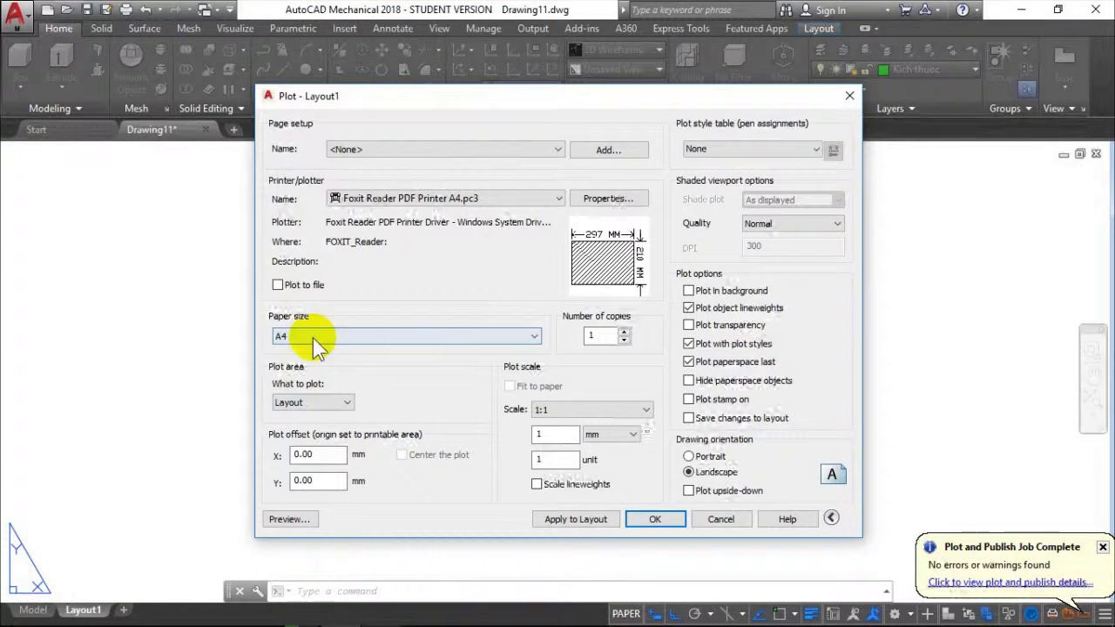
Plot a window of the sheet, centred and fit to paper, with monochrome.ctb, applied to the layout
click(320, 449)
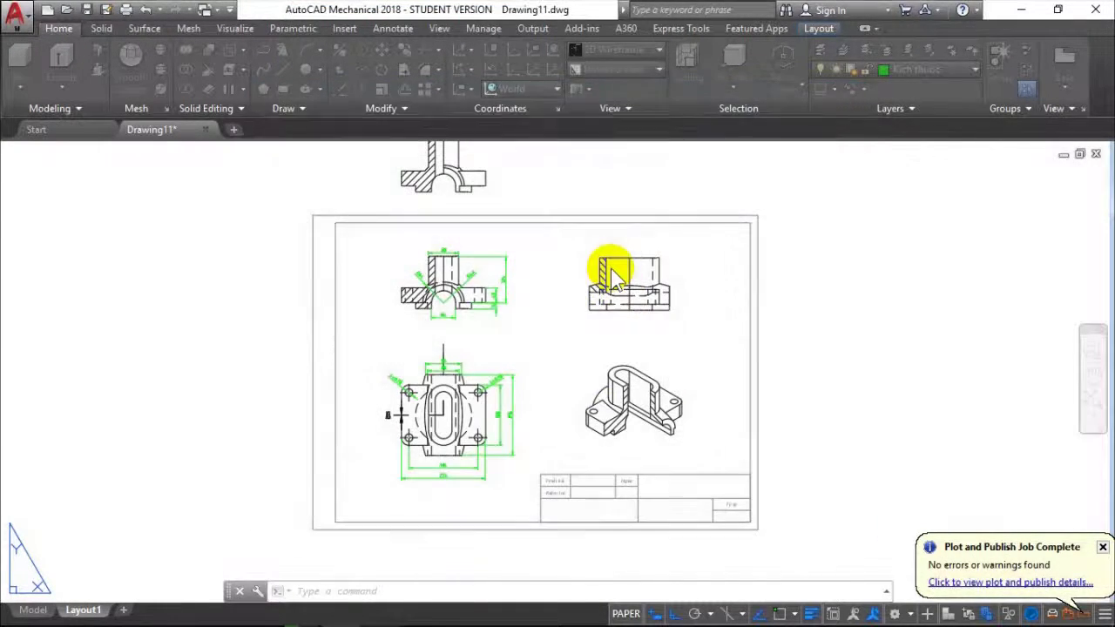
click(312, 215)
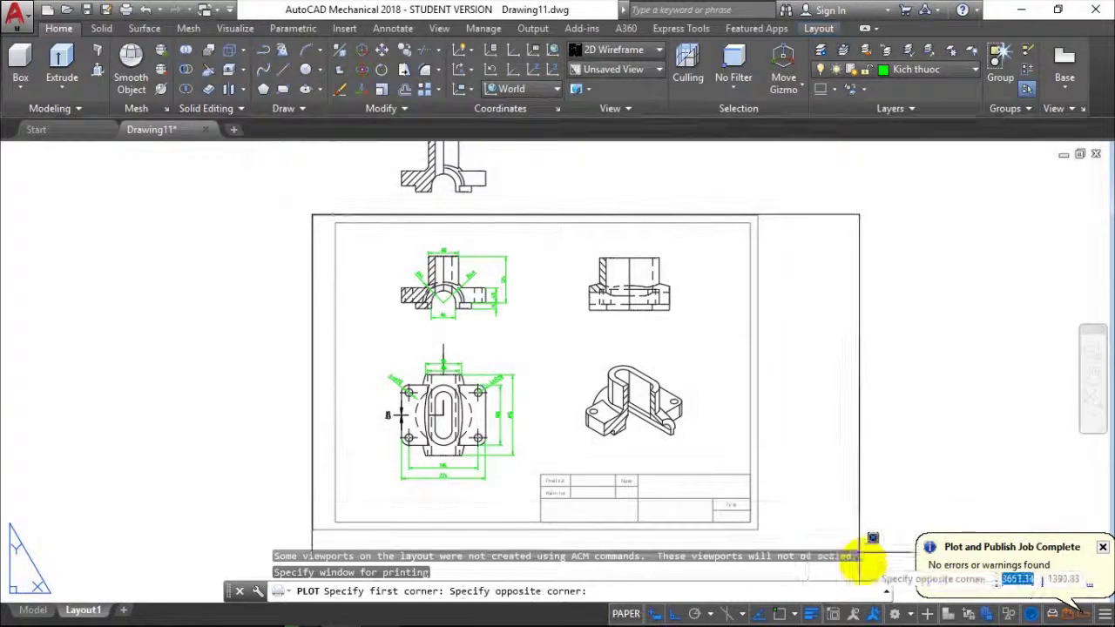
click(770, 518)
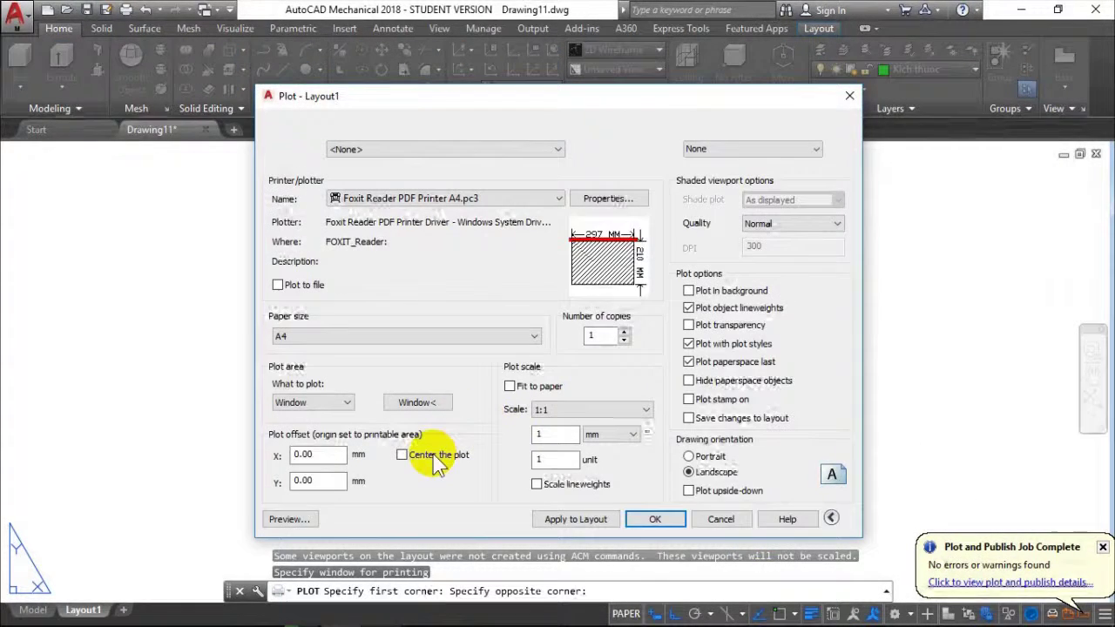
click(444, 456)
click(523, 387)
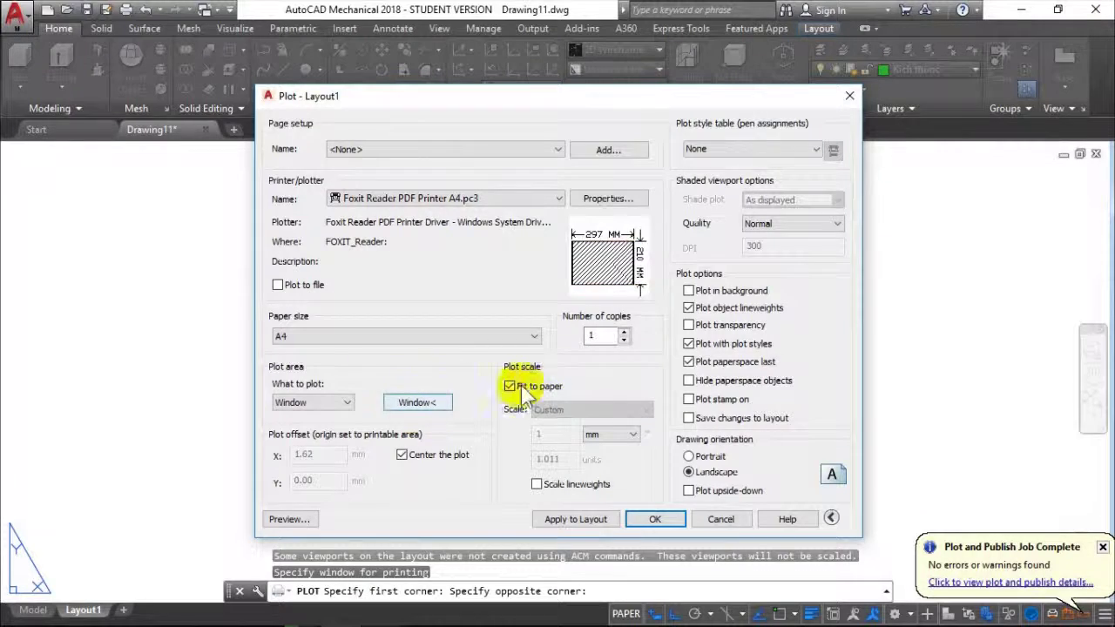
click(774, 150)
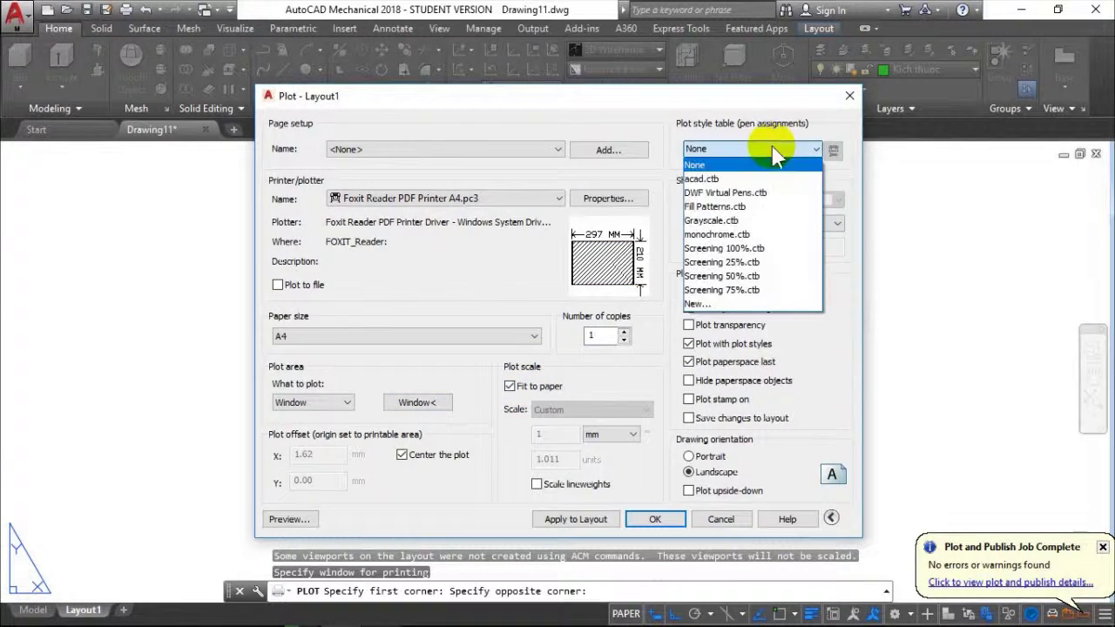
click(749, 235)
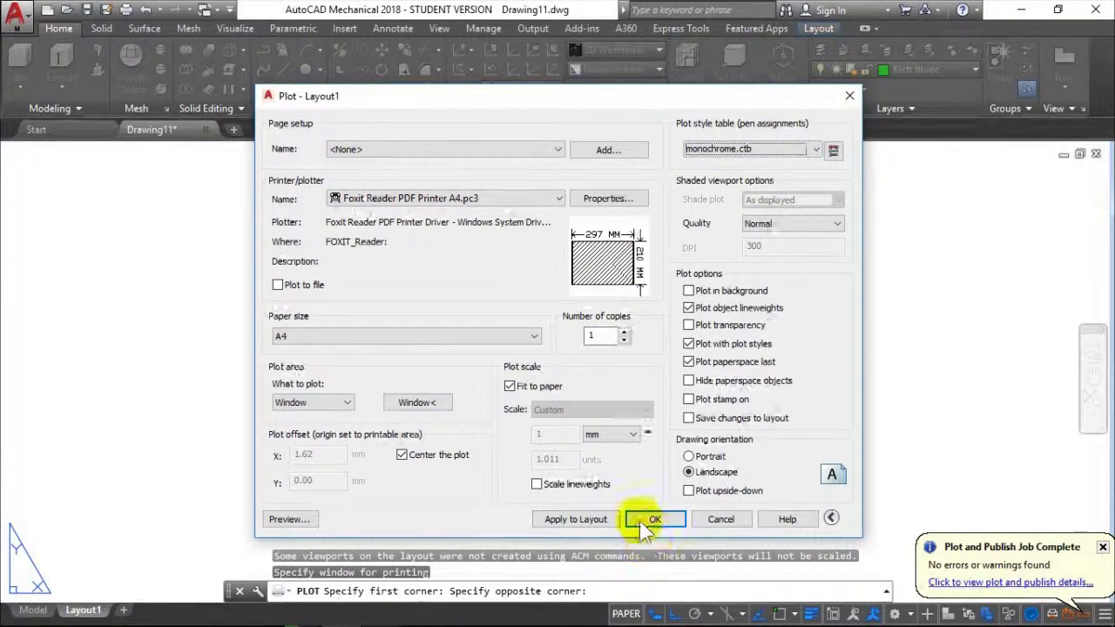
click(591, 520)
click(398, 405)
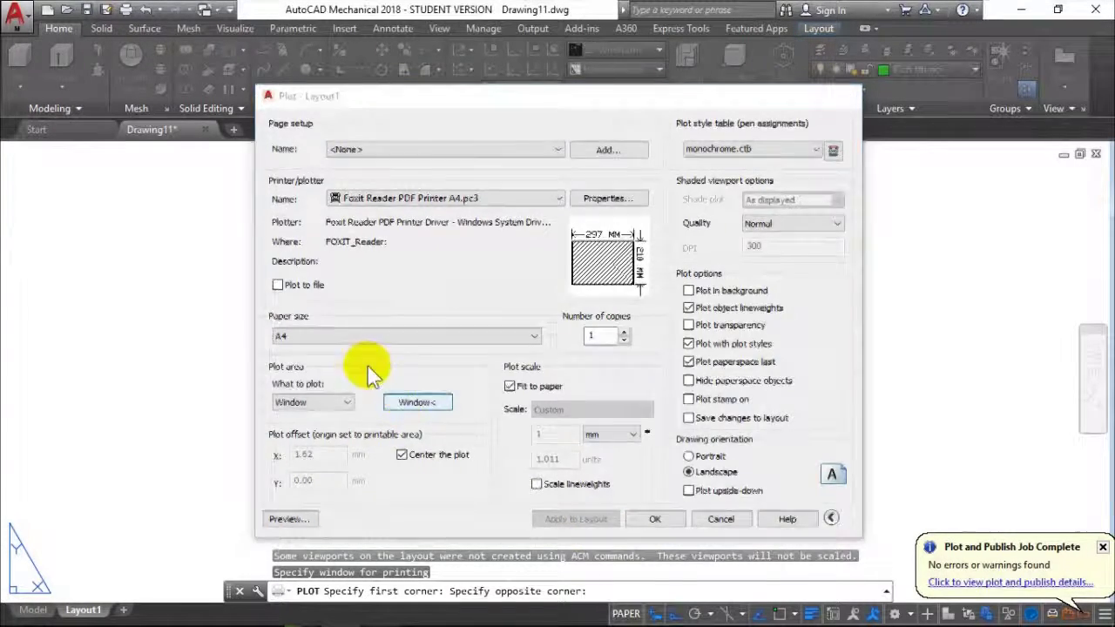
Pick the sheet border's top-left corner as the first plot window corner
scroll(314, 223, up, 3)
scroll(219, 364, up, 3)
scroll(219, 364, up, 2)
mouse_move(293, 209)
middle_down()
mouse_move(273, 460)
mouse_move(274, 316)
middle_up()
scroll(248, 279, up, 2)
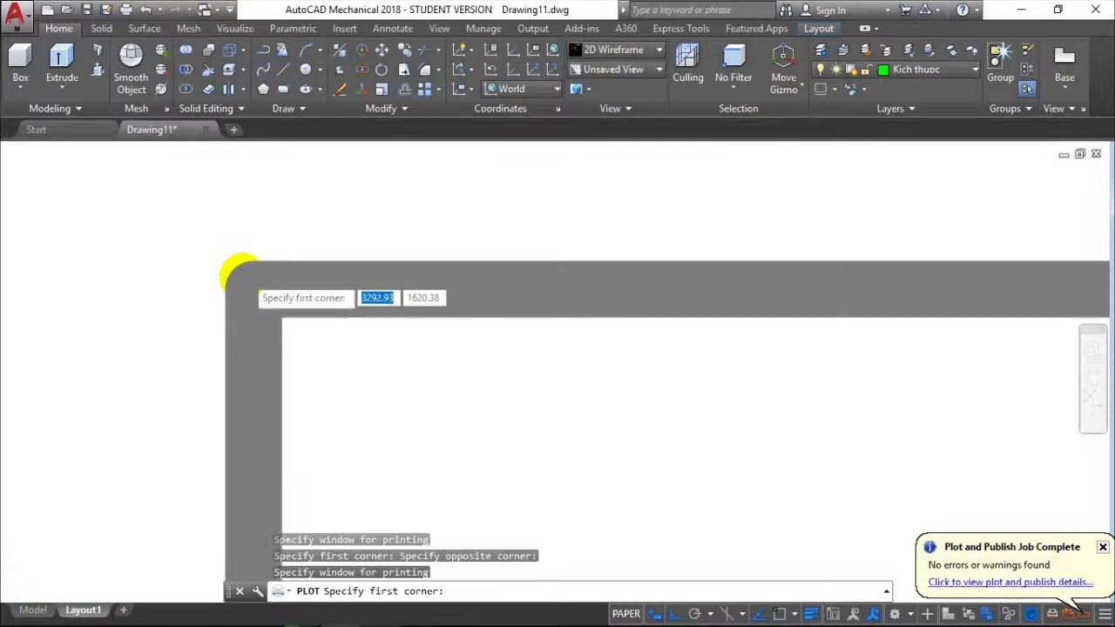
scroll(236, 274, up, 3)
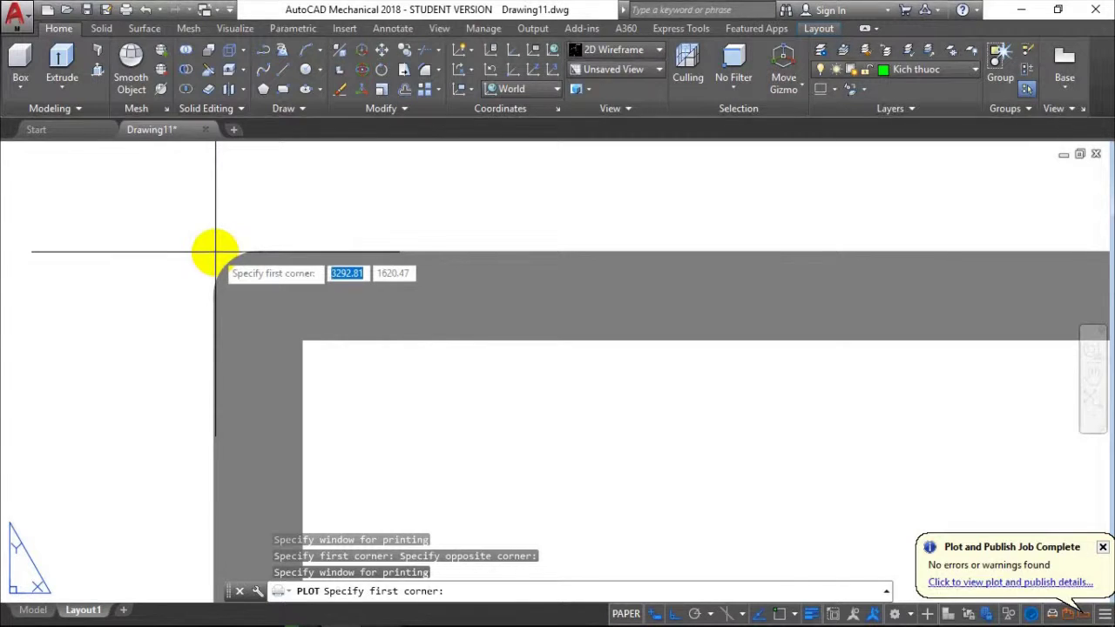
click(214, 252)
Pick the border's bottom-right corner as the opposite plot window corner
scroll(473, 380, down, 2)
scroll(609, 448, down, 2)
scroll(299, 204, down, 2)
scroll(610, 365, down, 5)
scroll(645, 392, up, 1)
scroll(575, 409, up, 2)
scroll(523, 418, up, 2)
scroll(487, 411, up, 2)
scroll(557, 416, up, 2)
scroll(510, 441, up, 2)
scroll(560, 368, up, 2)
scroll(554, 410, up, 2)
scroll(570, 396, up, 2)
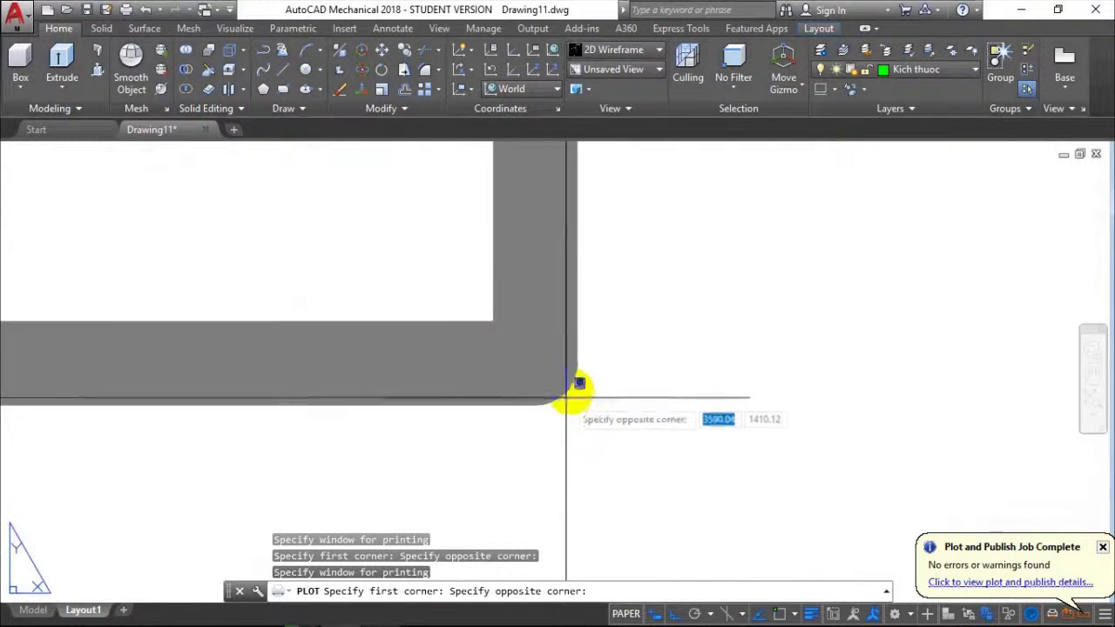
scroll(578, 374, up, 2)
scroll(581, 418, up, 1)
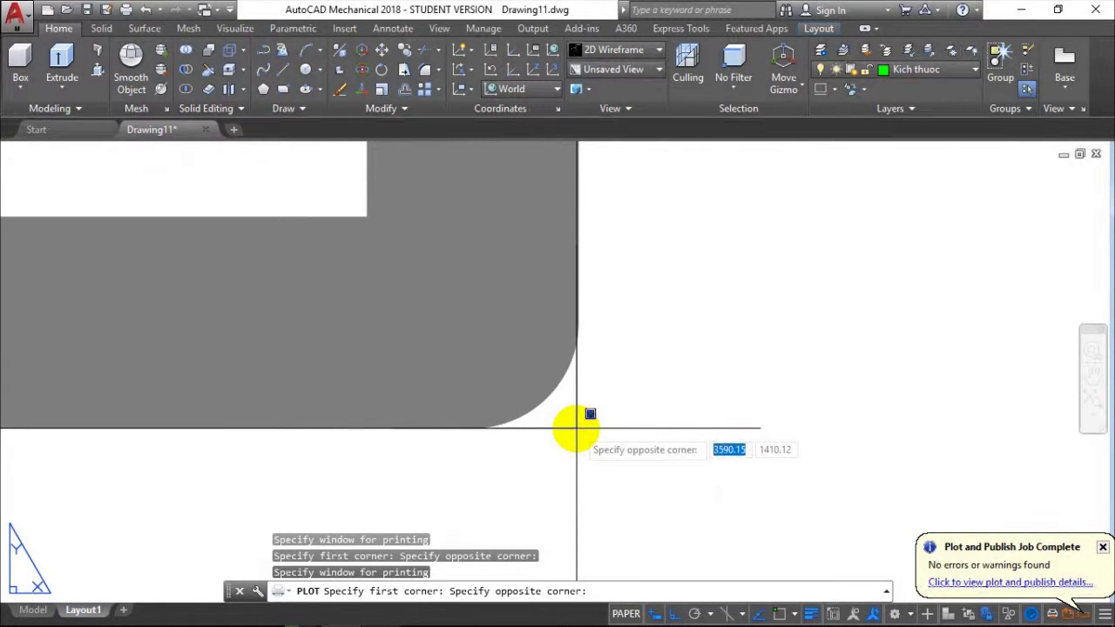
click(578, 428)
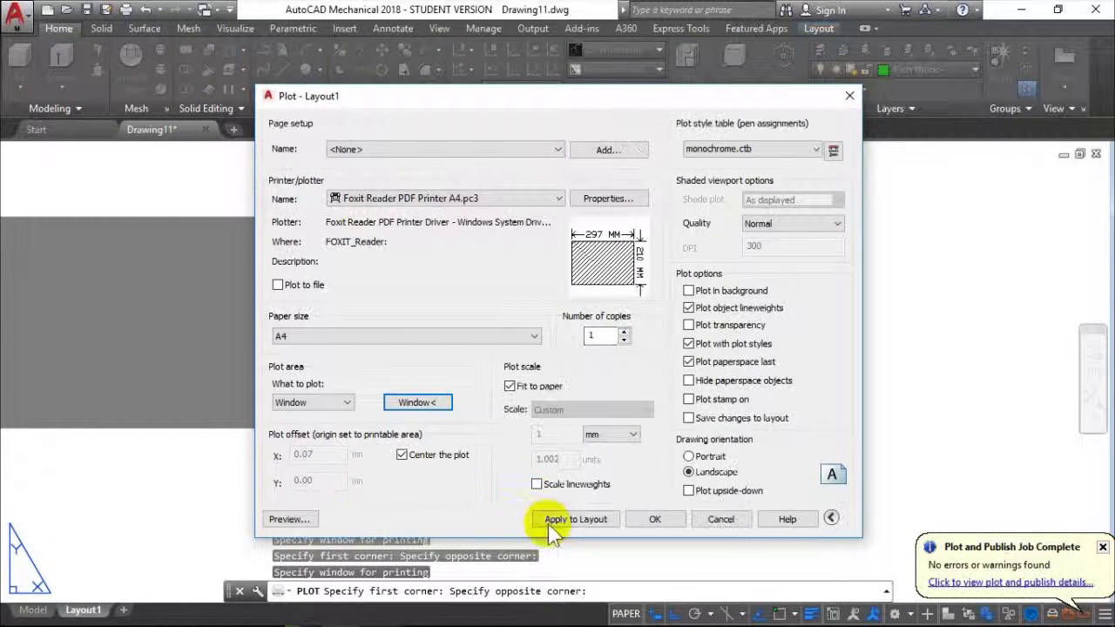
click(291, 512)
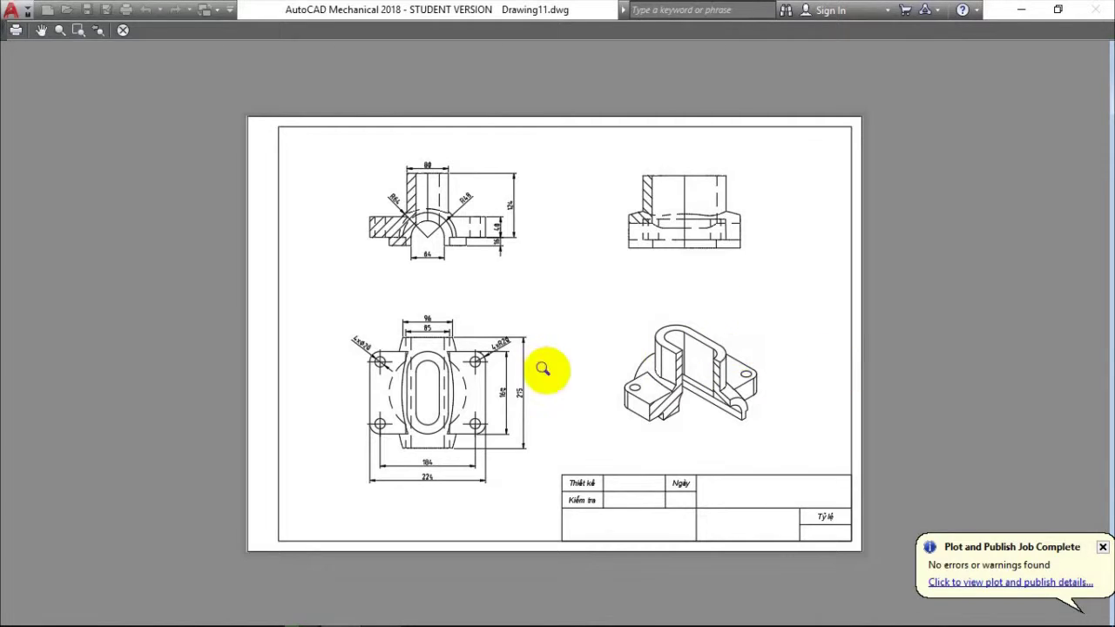
Inspect the monochrome A4 plot preview and send the sheet to the Foxit PDF printer
scroll(523, 383, up, 4)
scroll(366, 273, up, 3)
scroll(448, 280, down, 7)
scroll(375, 347, up, 6)
scroll(418, 287, down, 4)
scroll(491, 213, down, 4)
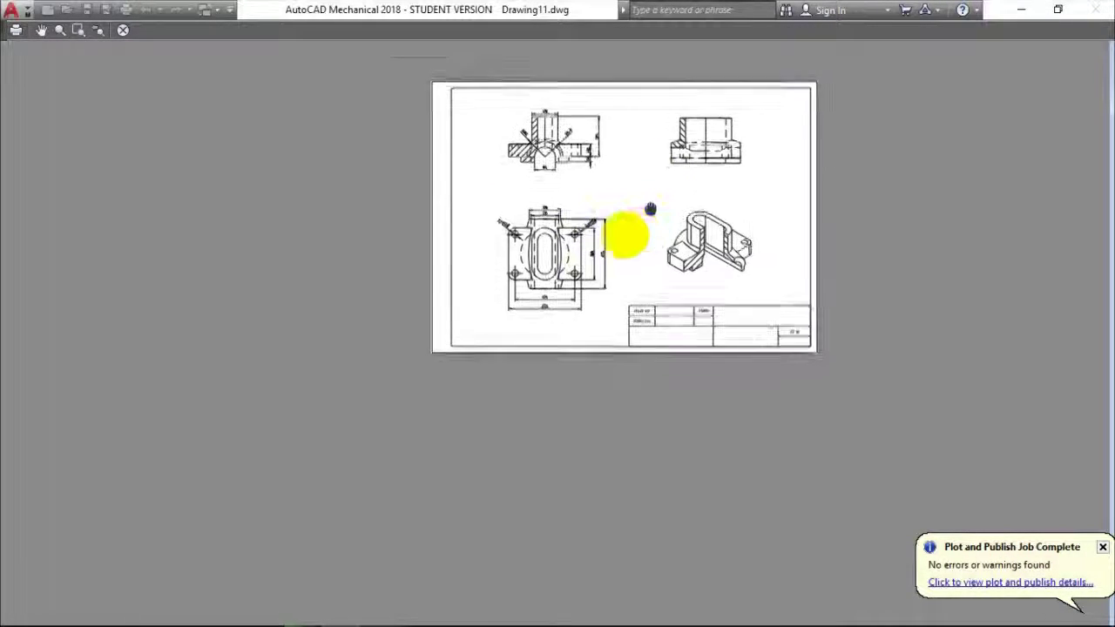
drag(622, 236, 552, 281)
right_click(552, 284)
click(608, 317)
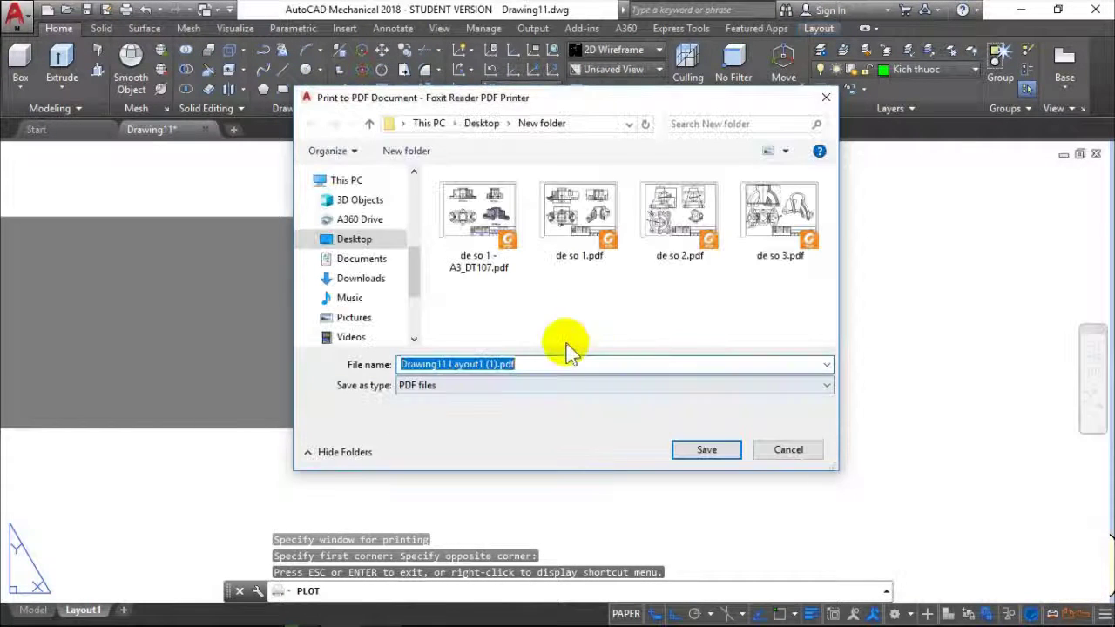
Save the PDF in the Desktop's New folder, naming it after de so 3.pdf
click(768, 218)
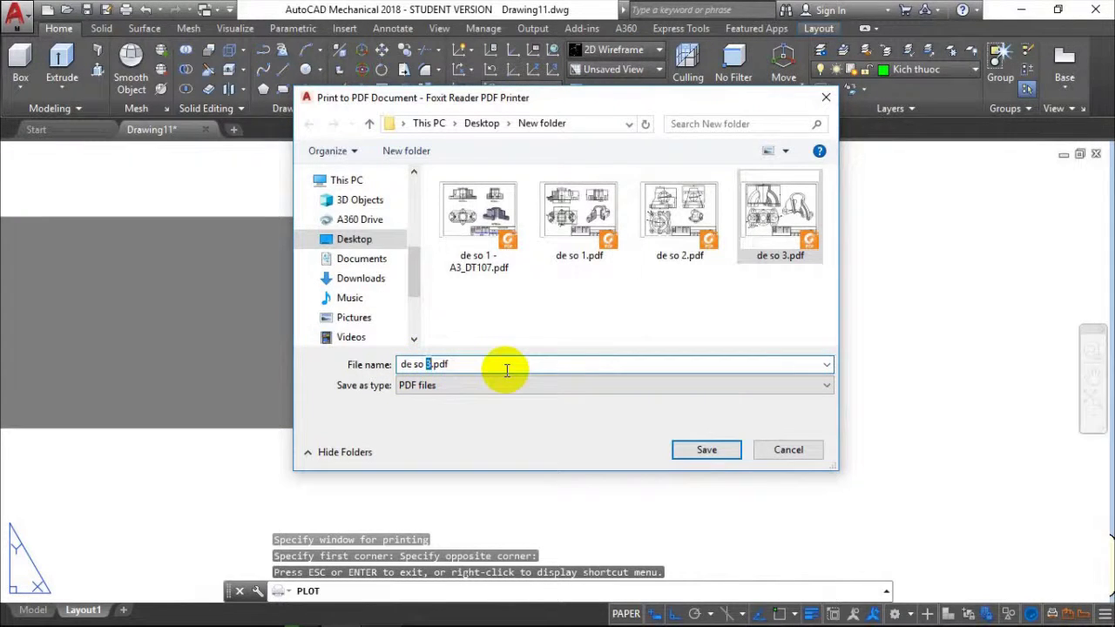
click(687, 452)
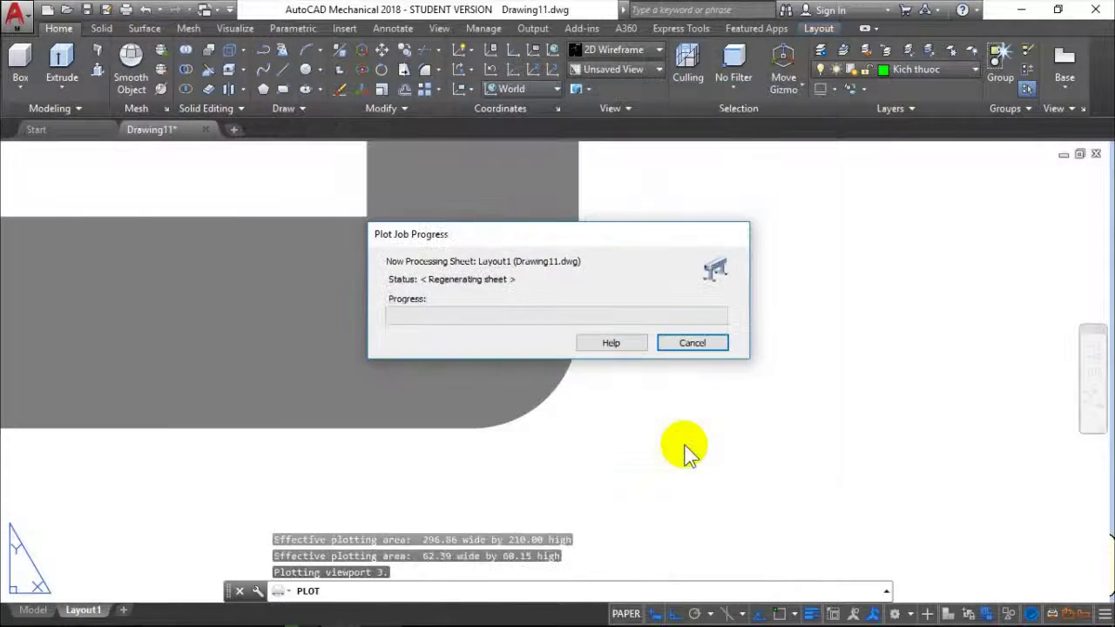